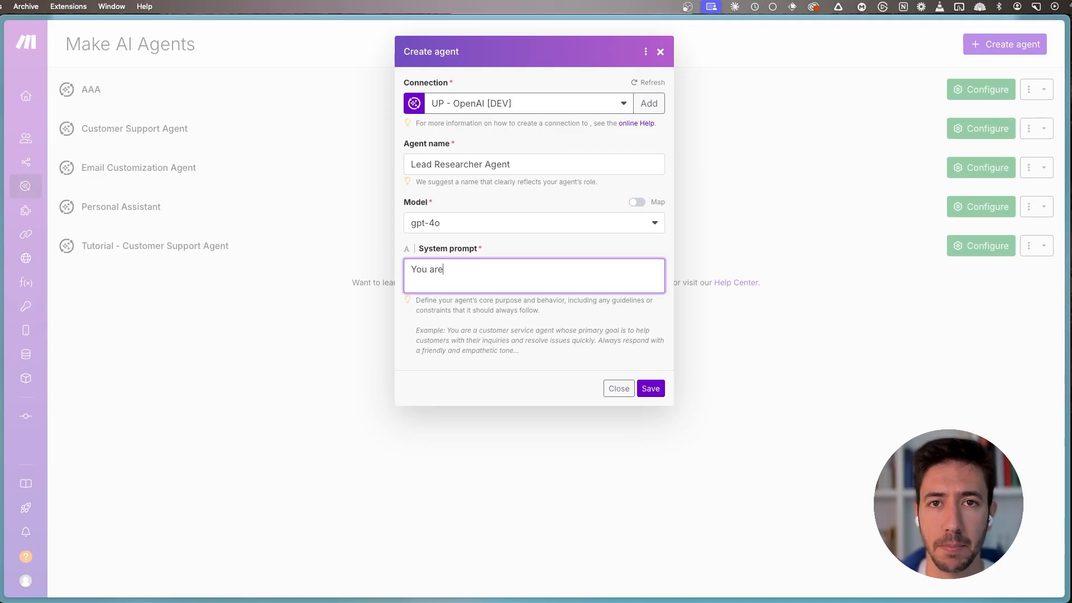
- Complete the system prompt as "You are a lead researcher agent who's tasked with researching potential leads for our business" and save the agent
text(lea)
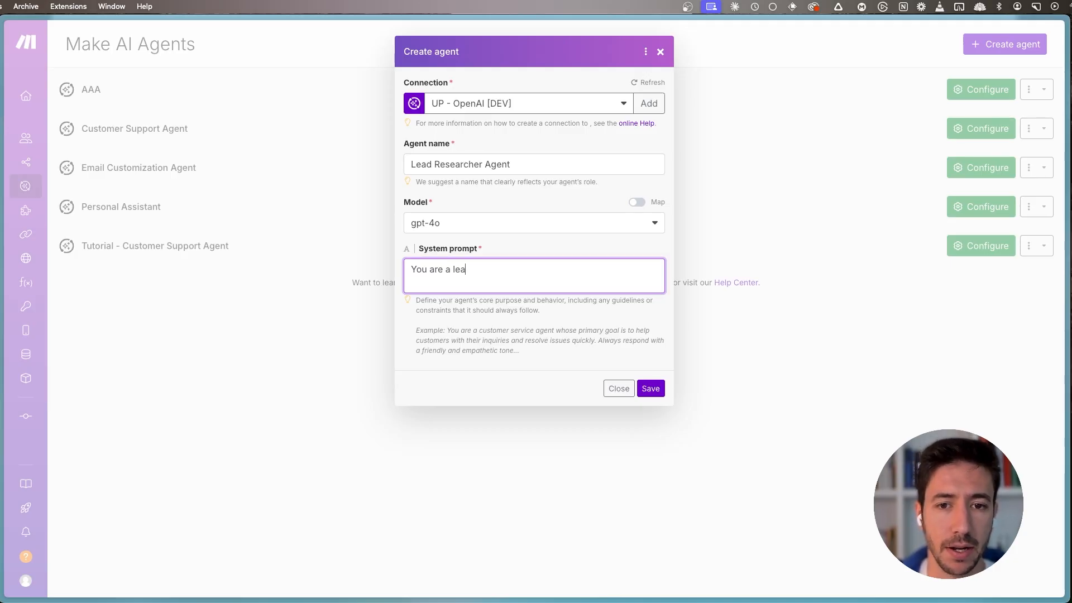
text(d researcher age)
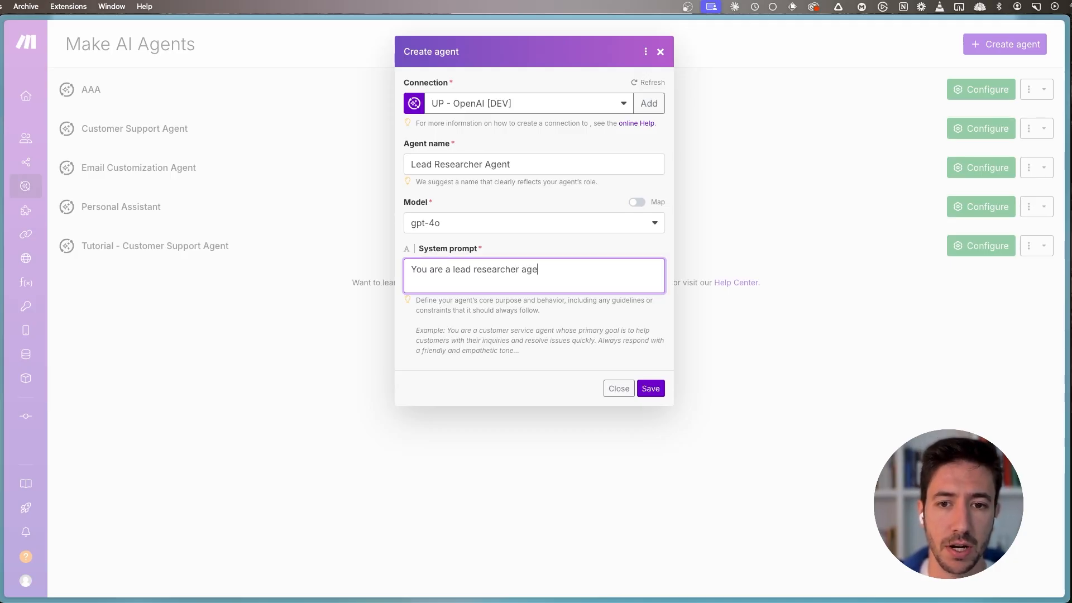
text(nt who'st)
key(BackSpace)
key(BackSpace)
text(tasked with researching potential leads)
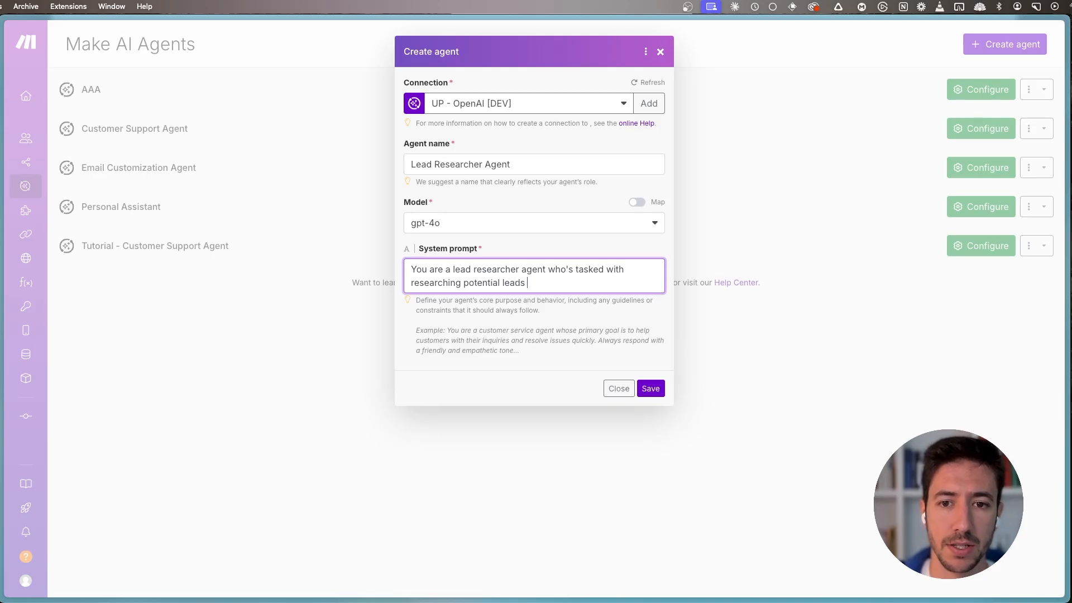
text( for our business)
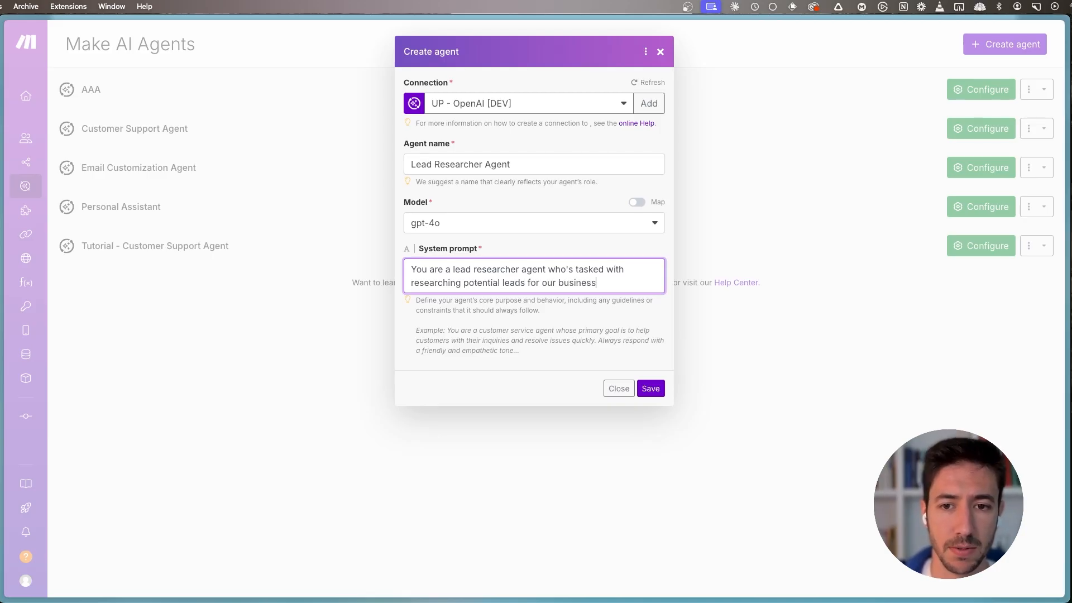
click(650, 389)
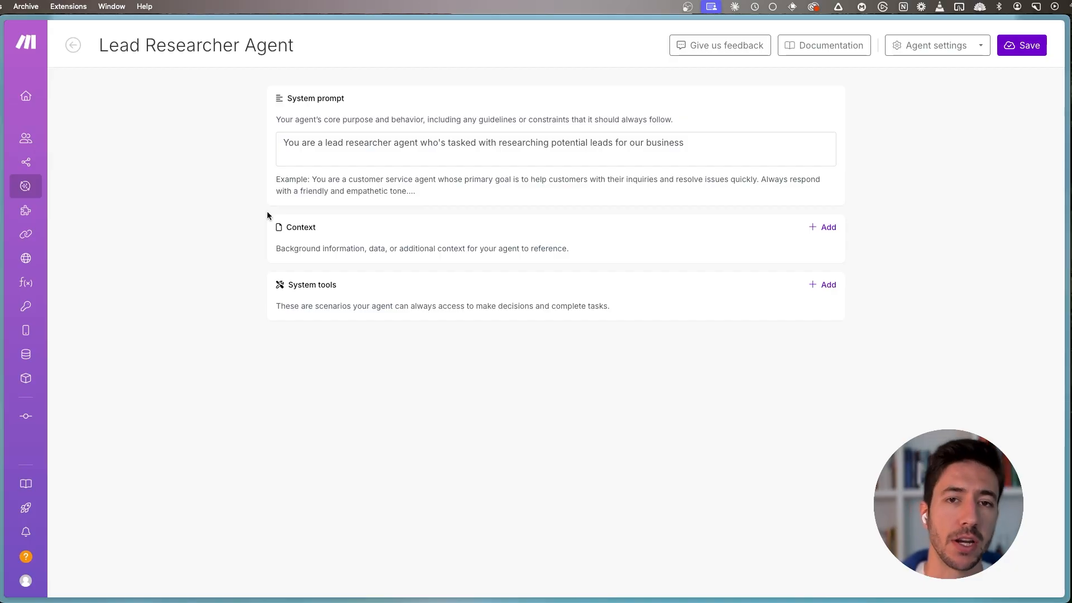
- Switch to the new Make scenario and rename it "Tool - Google Reseach", leaving its first module unassigned
mouse_move(50, 186)
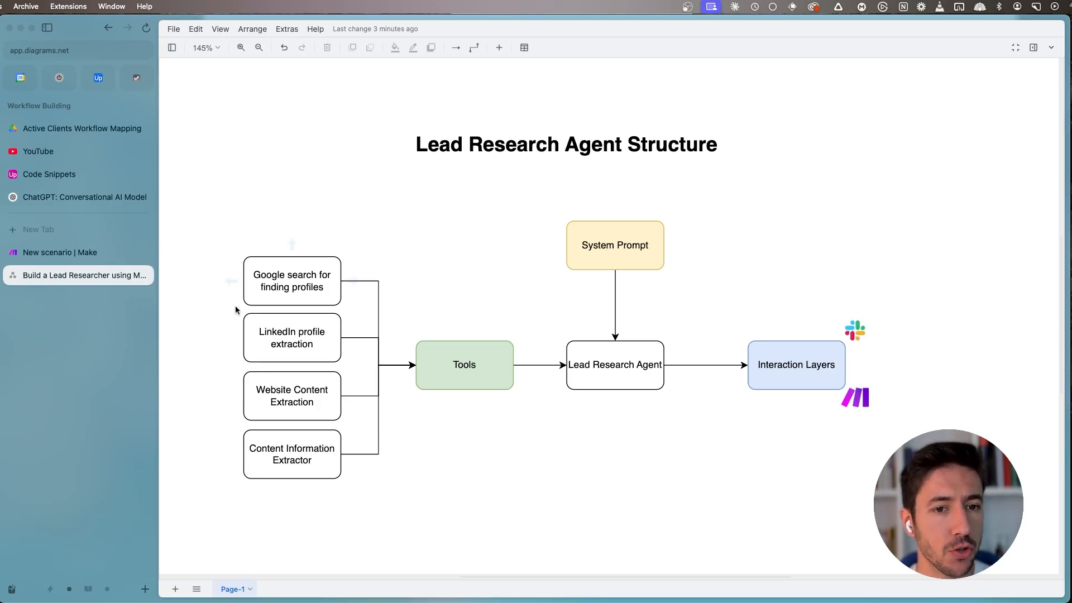
click(58, 255)
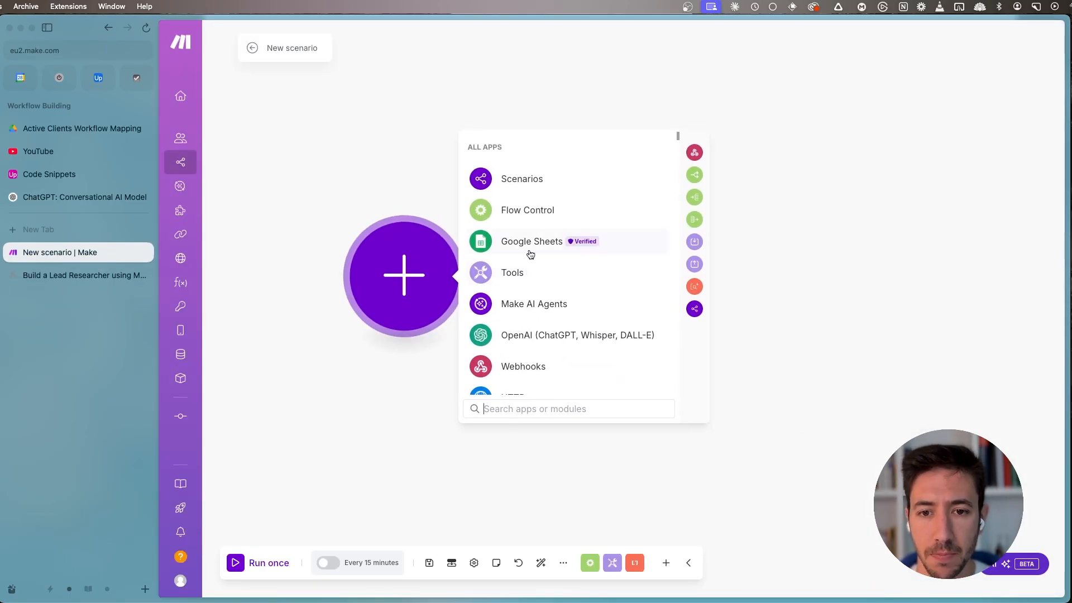
click(335, 380)
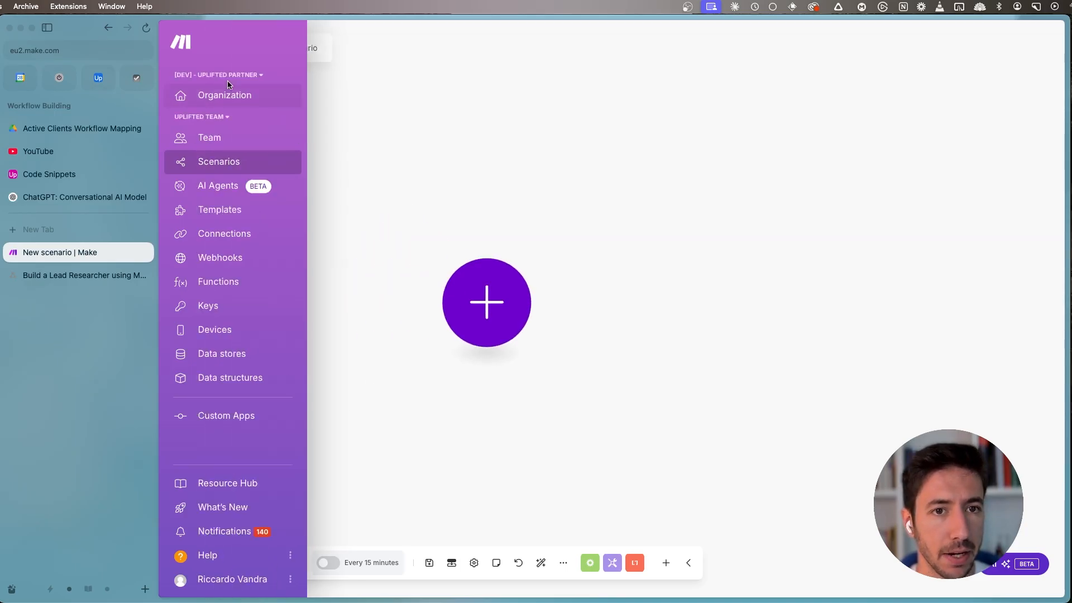
click(292, 48)
key(super+a)
text(Tio)
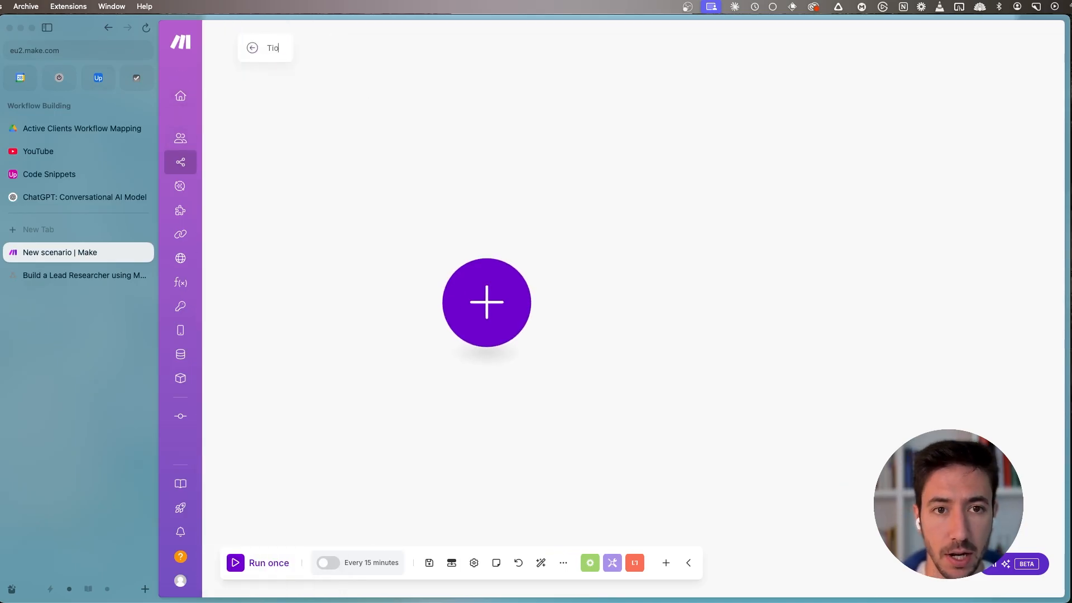
text(l - Goog)
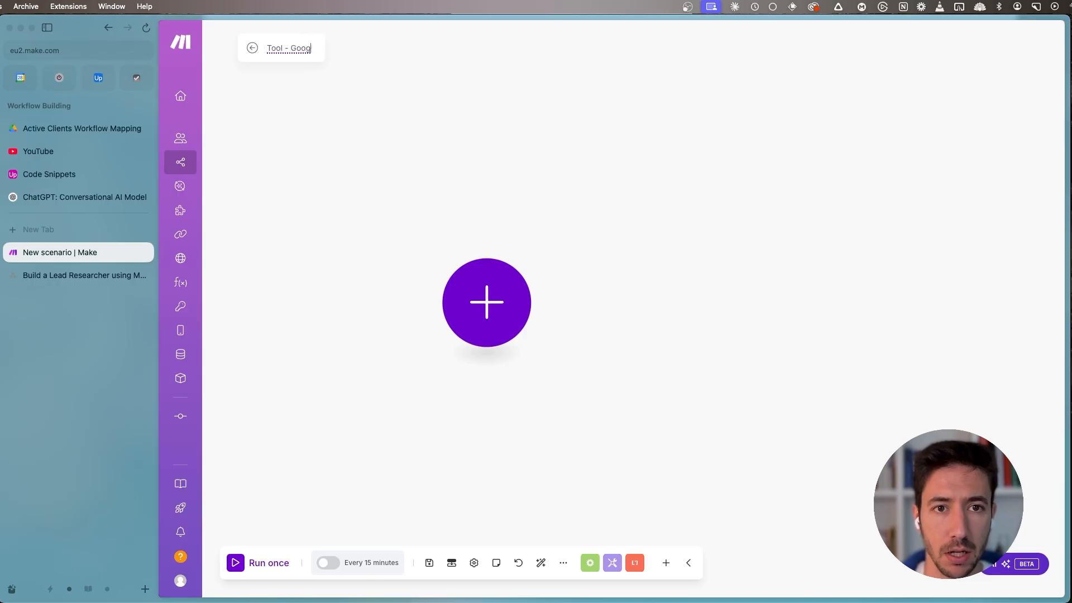
text(le Reseach)
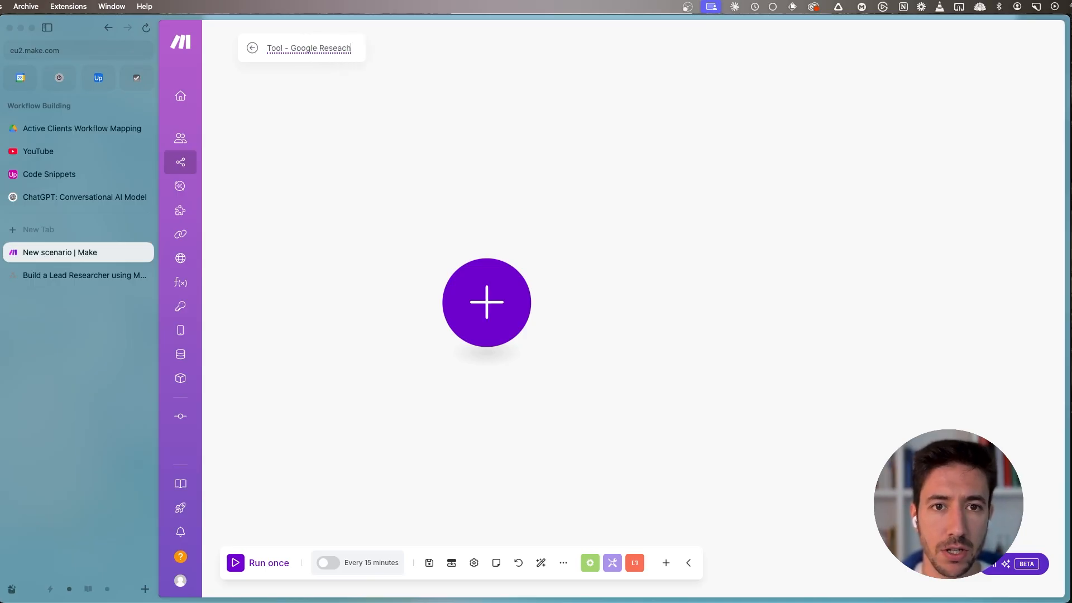
click(488, 313)
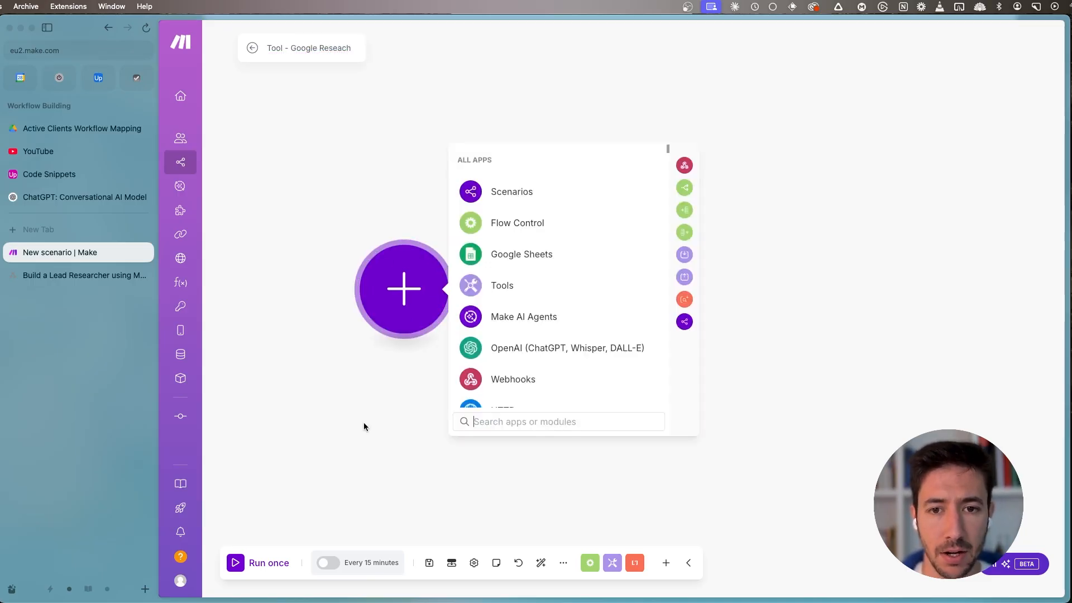
click(470, 418)
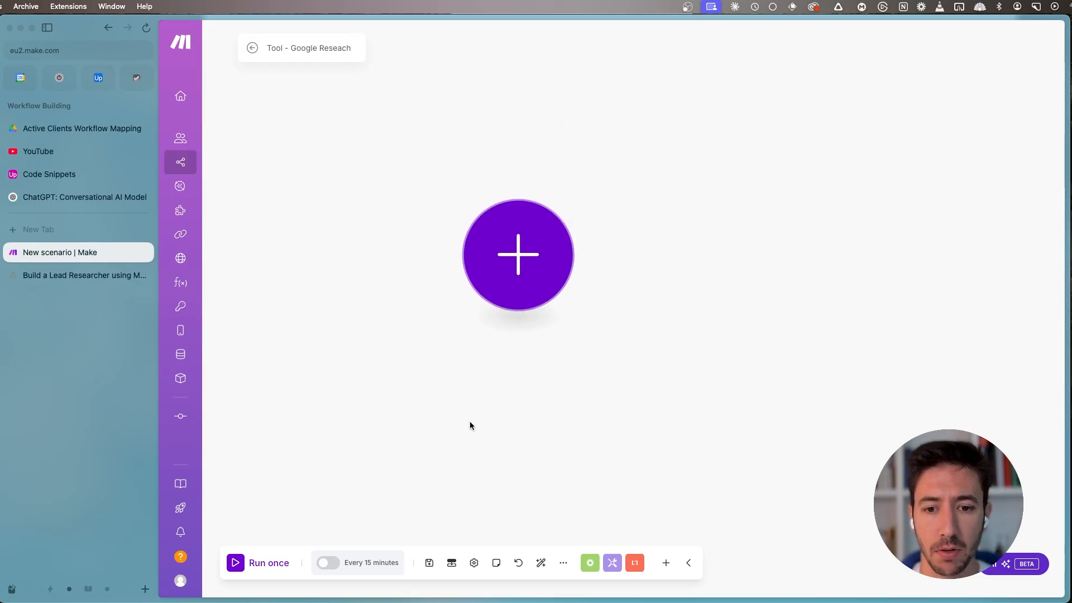
- Add a scenario input item named "query" to the scenario's input structure
click(450, 564)
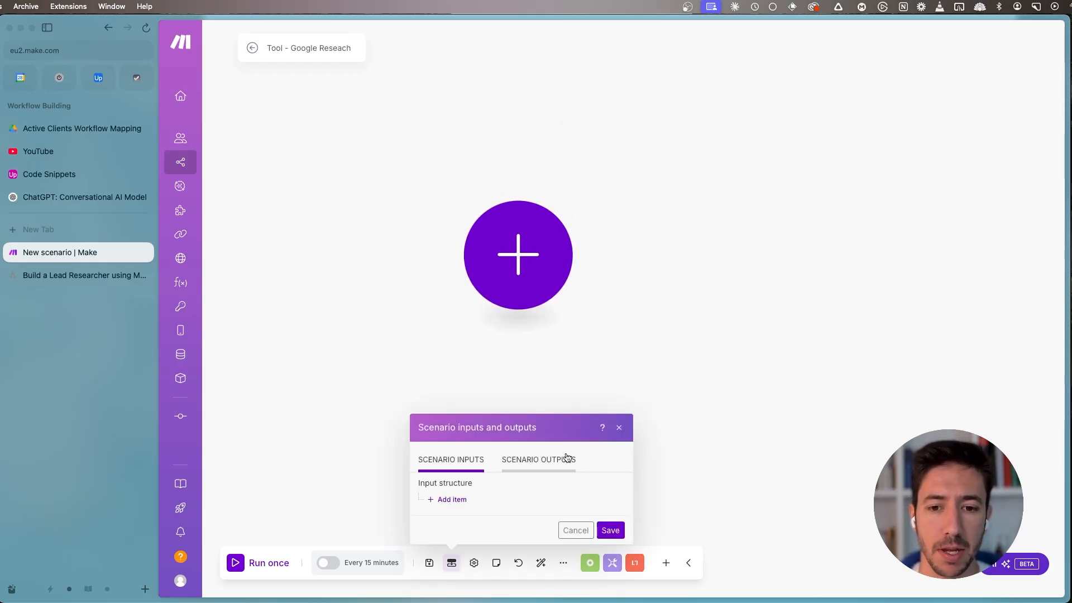
click(445, 501)
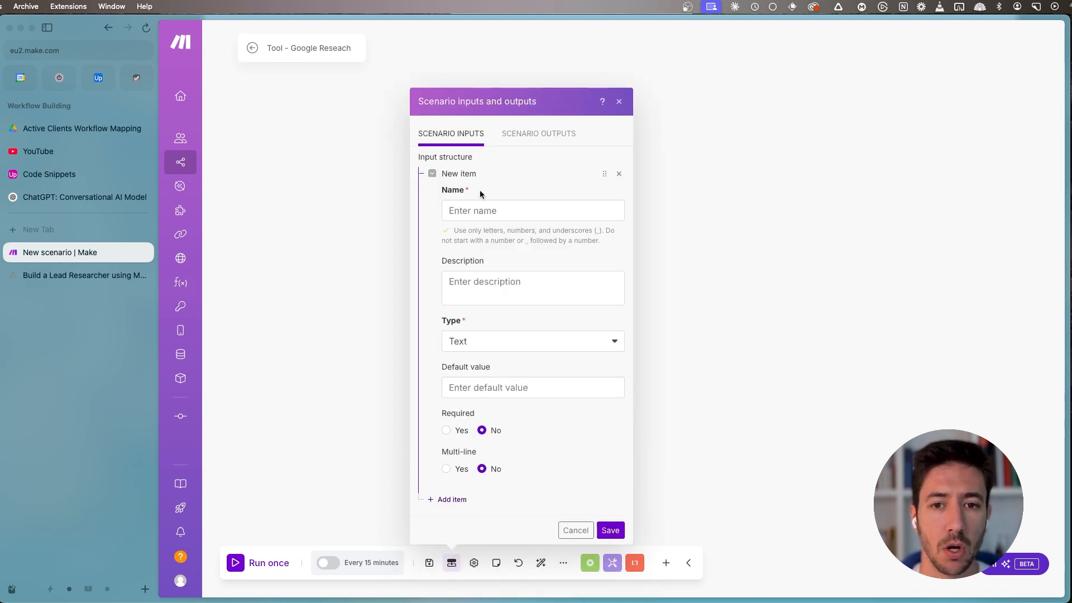
text(query)
key(Tab)
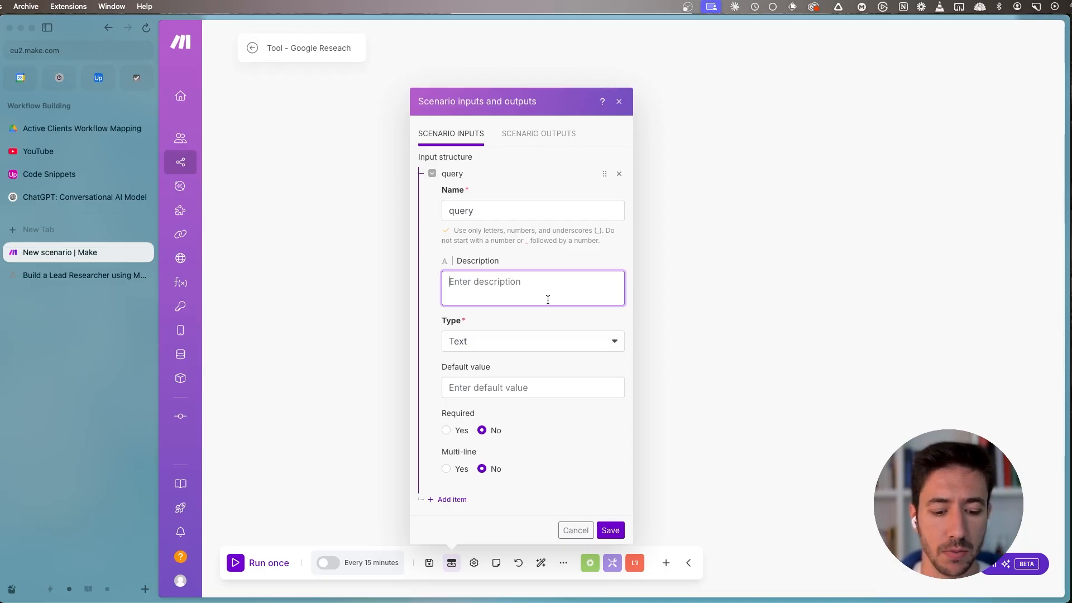
- Describe the query input as "The search query that we'll use in our Google search"
text(The Search Quer)
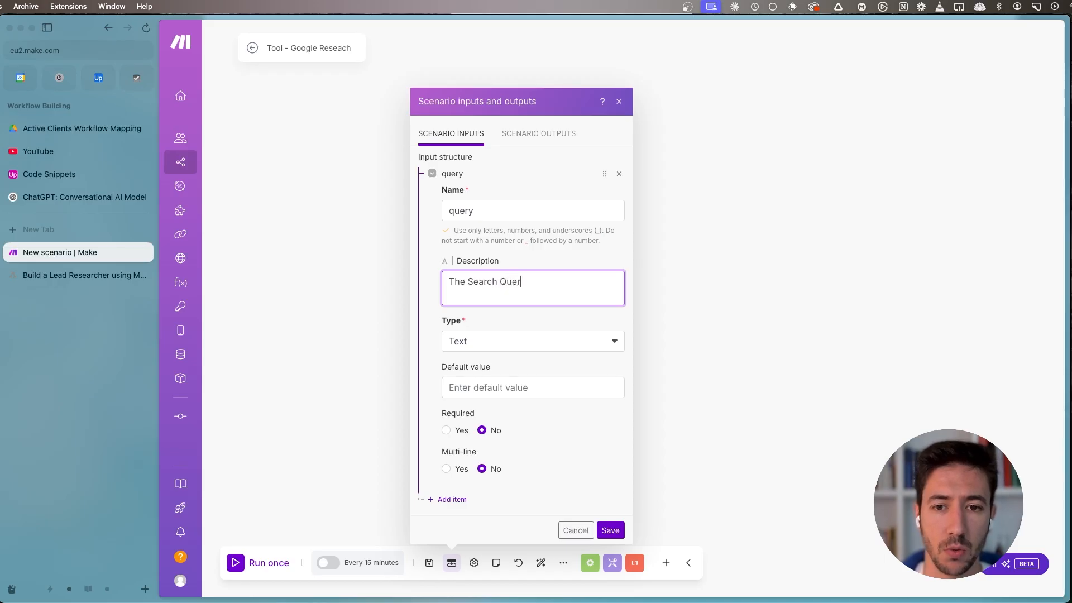
text(y that we'll use in our)
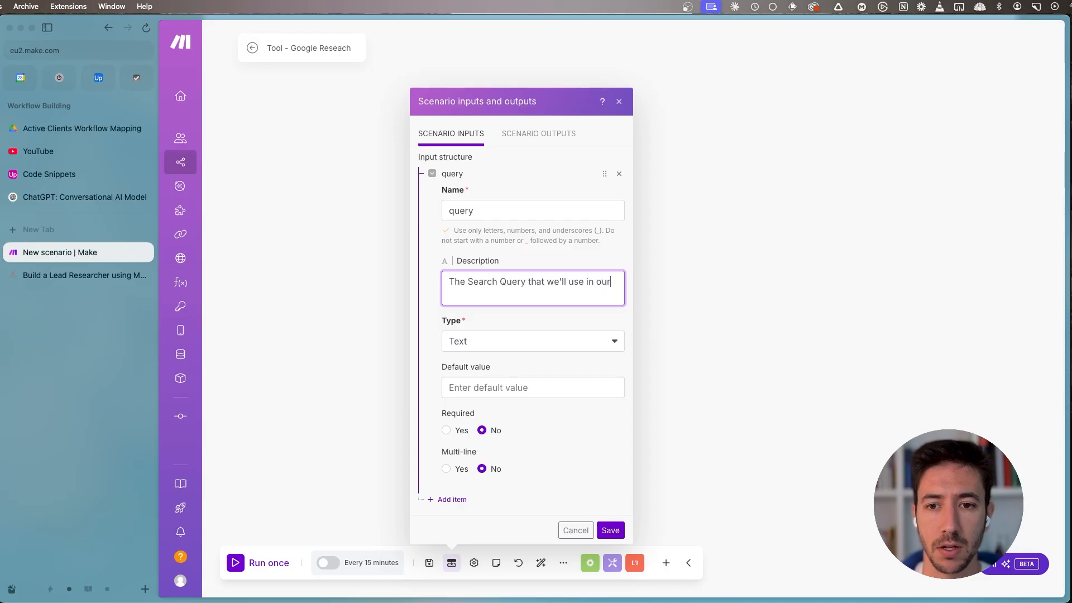
text( Google search)
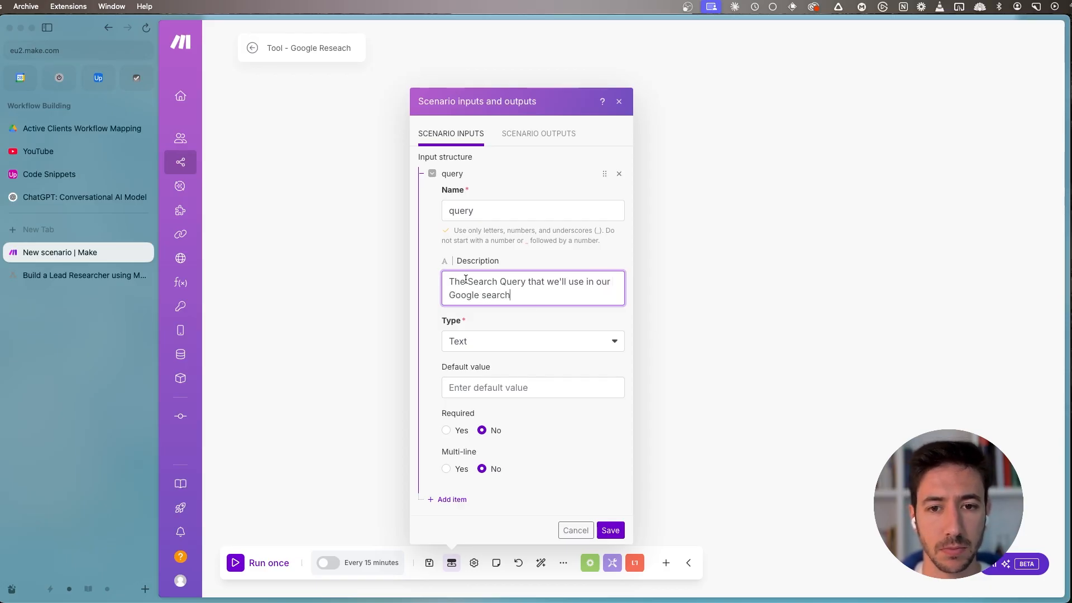
click(473, 282)
key(BackSpace)
text(s)
click(505, 281)
key(BackSpace)
text(q)
- Keep the query input's type as Text, make it required, and save the scenario inputs
click(498, 340)
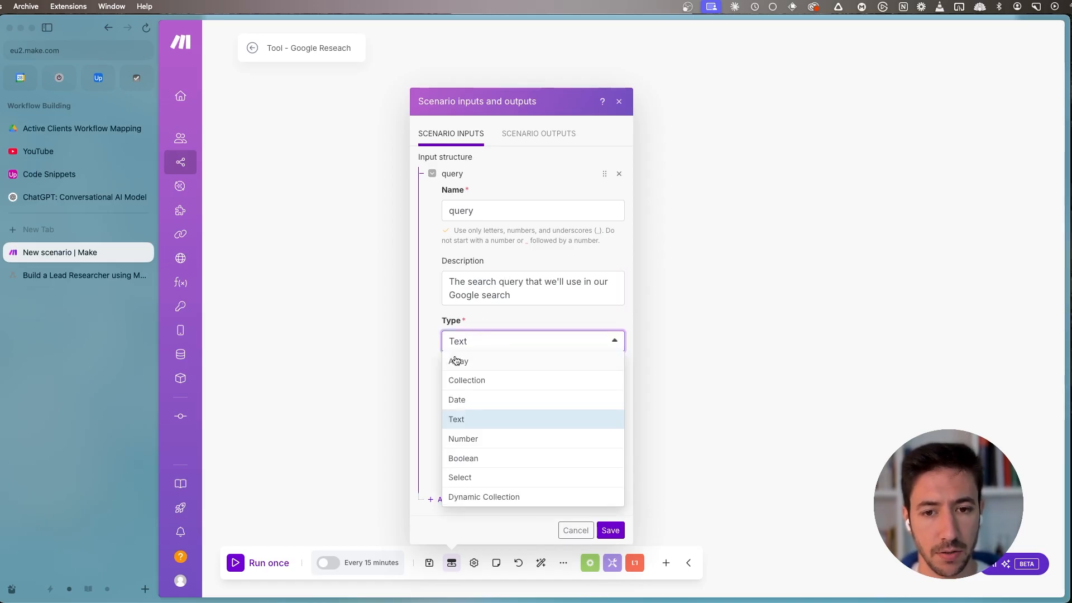
click(462, 421)
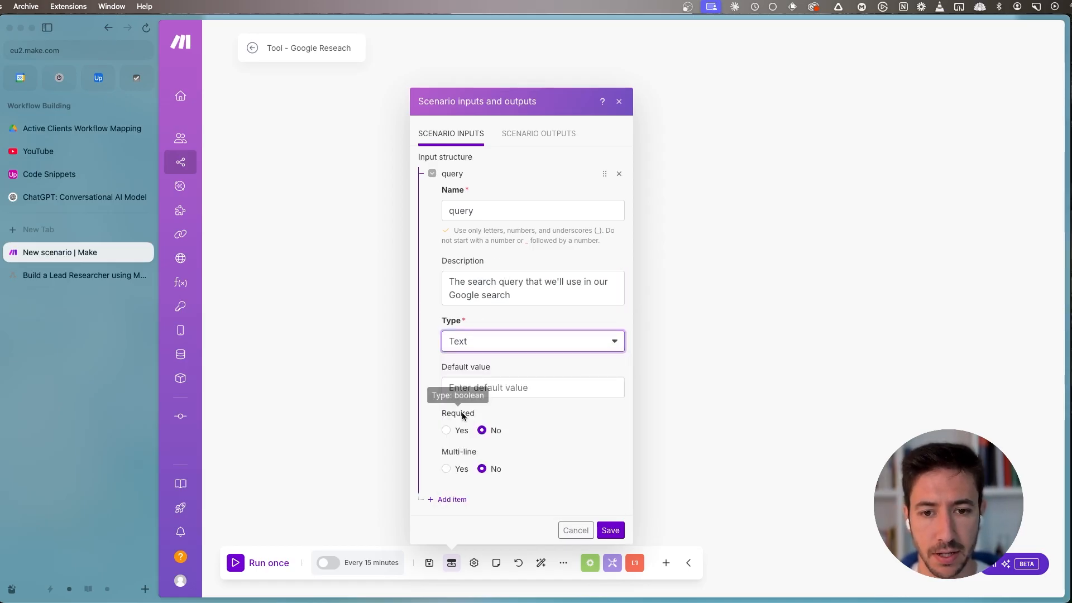
click(446, 431)
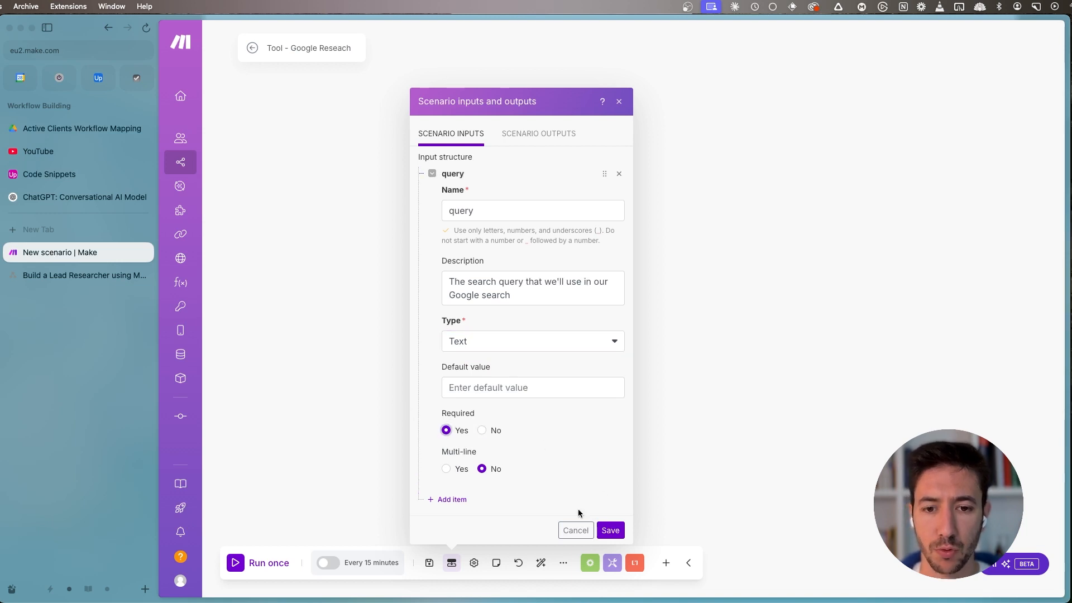
click(611, 530)
- Add the Scenarios "Start a subscenario" module as the scenario's first module and save it
click(350, 237)
click(467, 142)
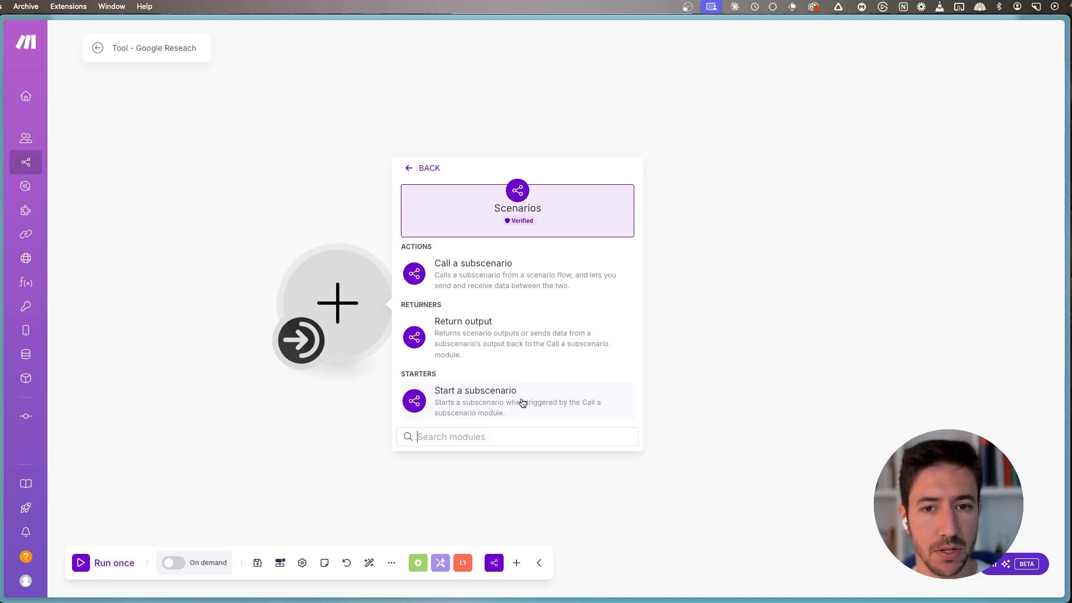
click(464, 405)
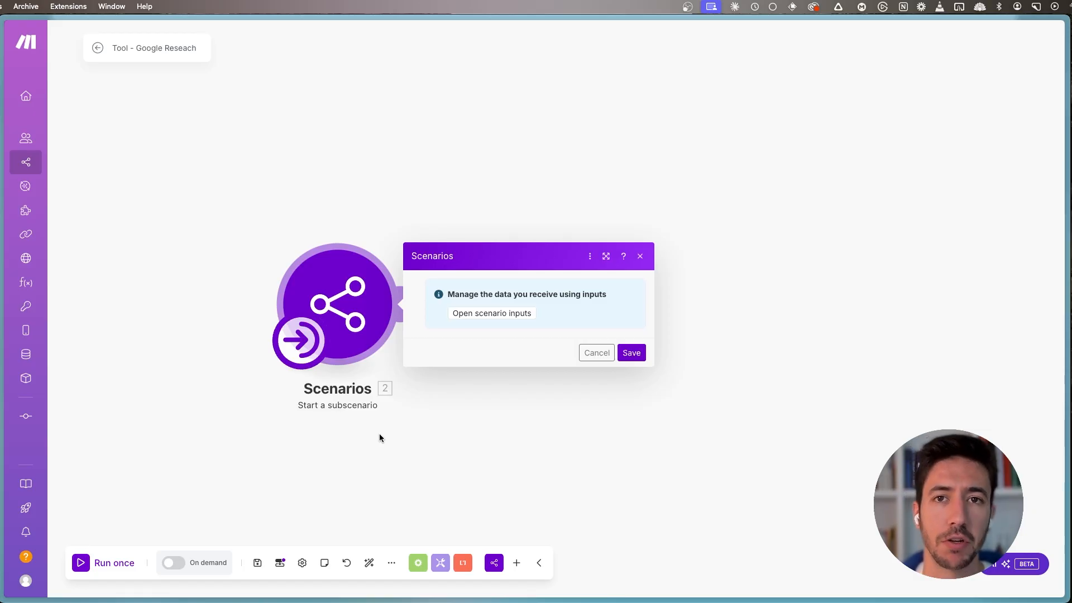
click(631, 353)
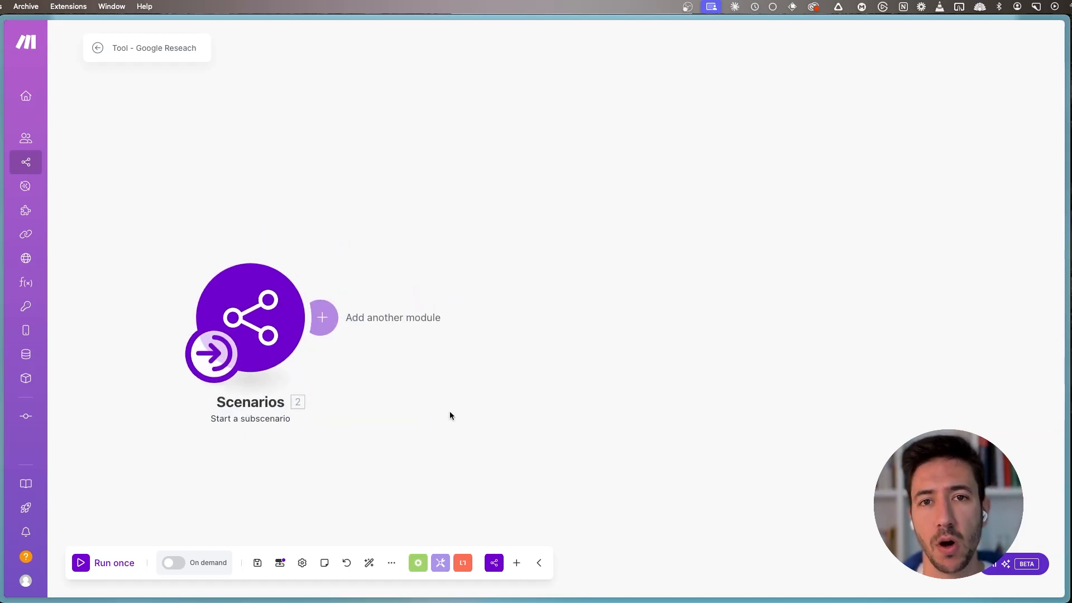
drag(428, 383, 485, 367)
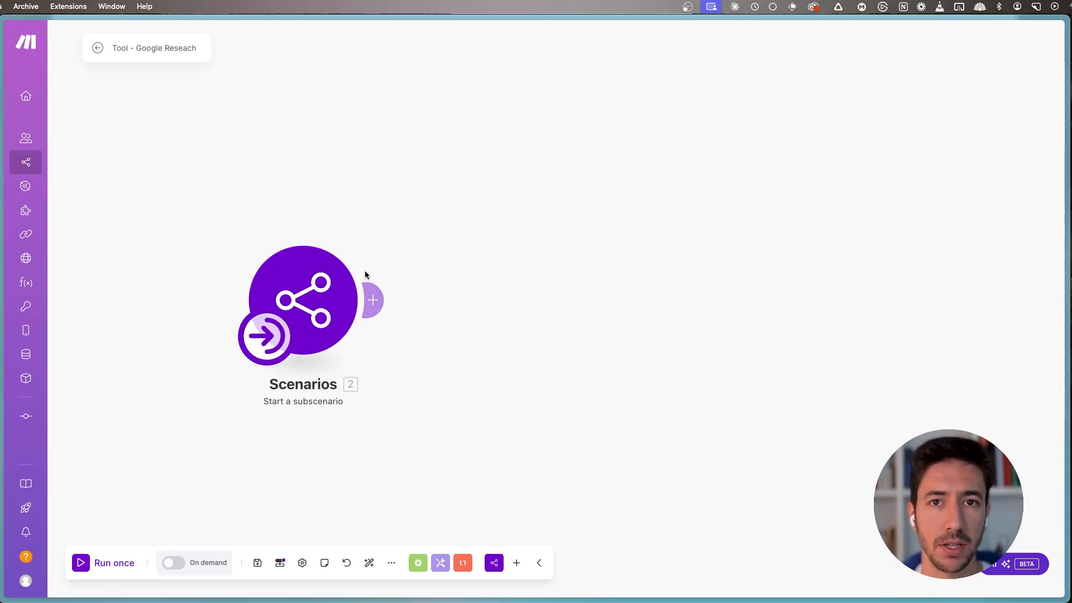
click(380, 303)
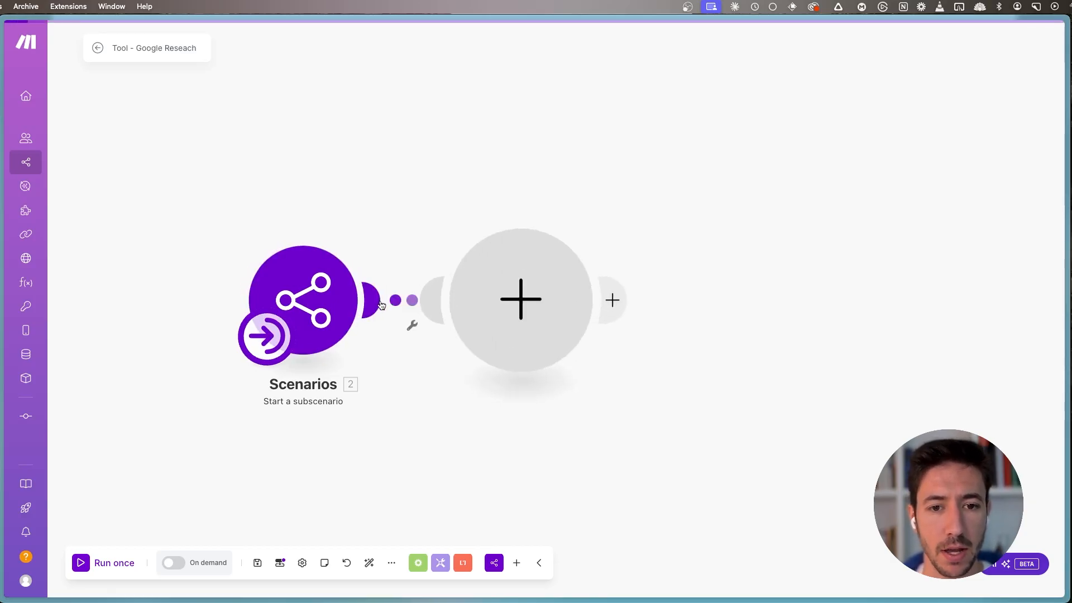
click(417, 385)
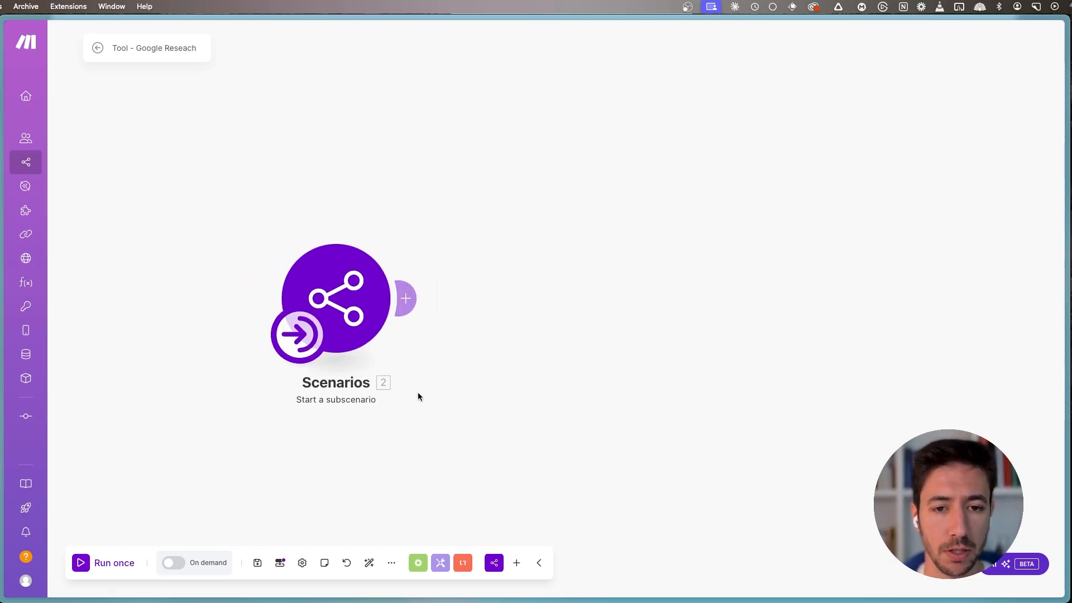
- Open the Serper website in a new browser tab
drag(138, 47, 259, 55)
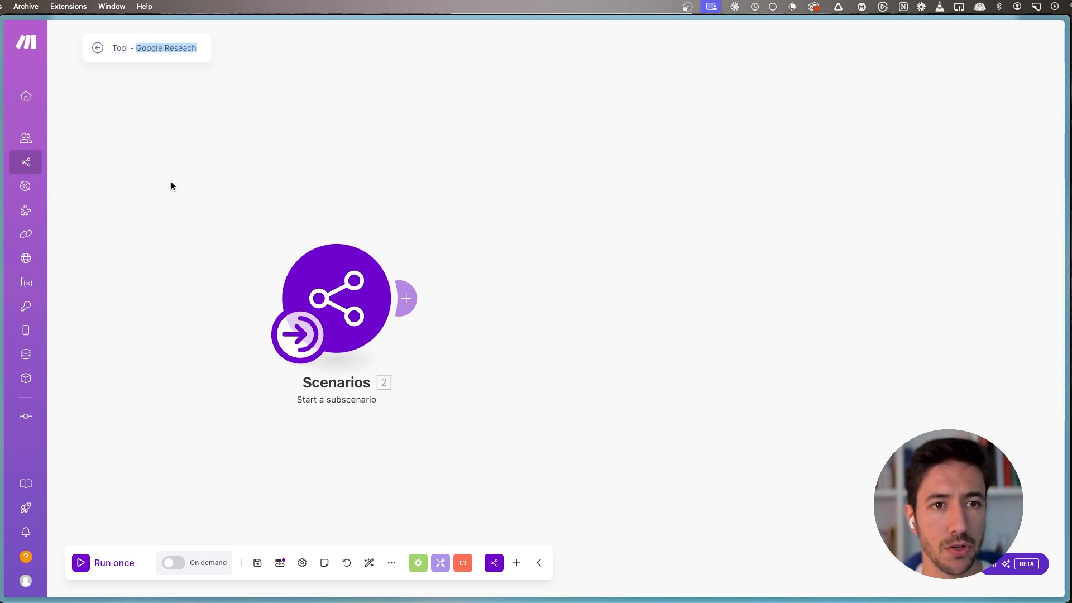
key(super+s)
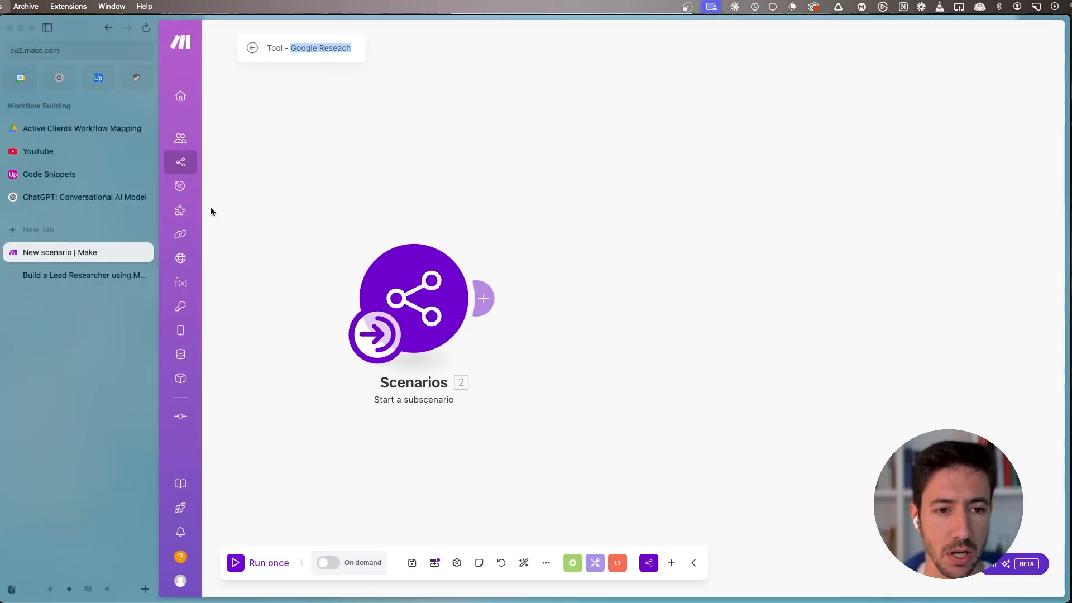
key(super+t)
text(serper)
key(Return)
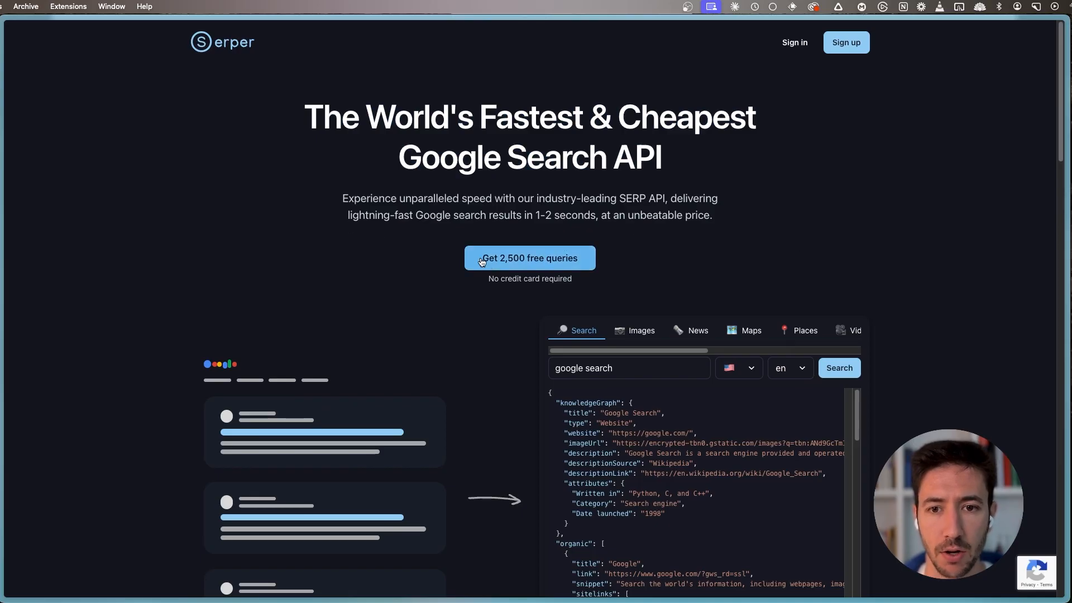
- Sign in to Serper with the prefilled account credentials and open the account's API key page
click(796, 43)
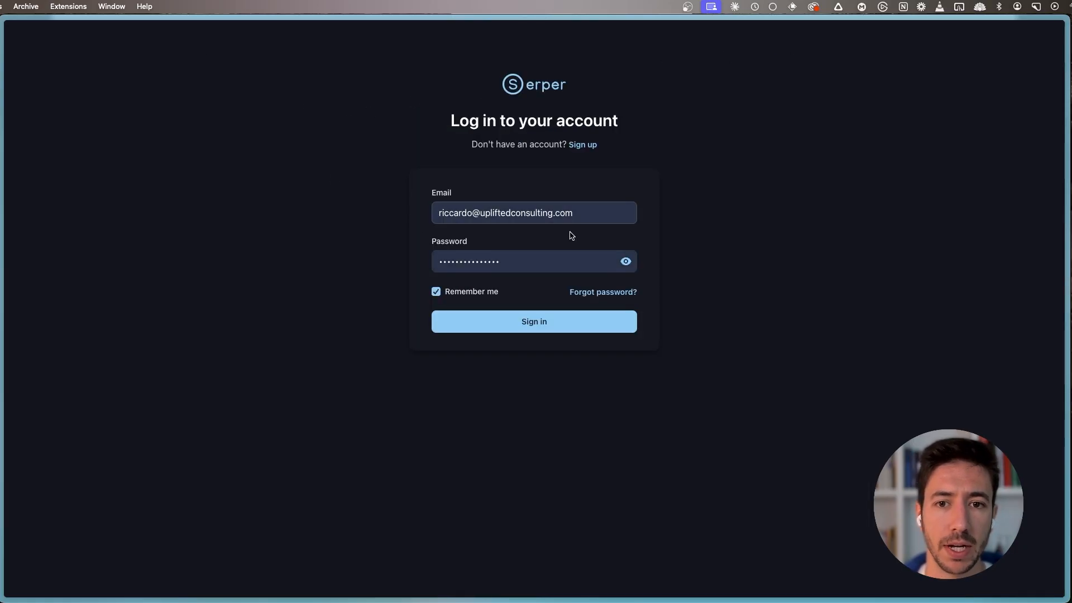
click(521, 320)
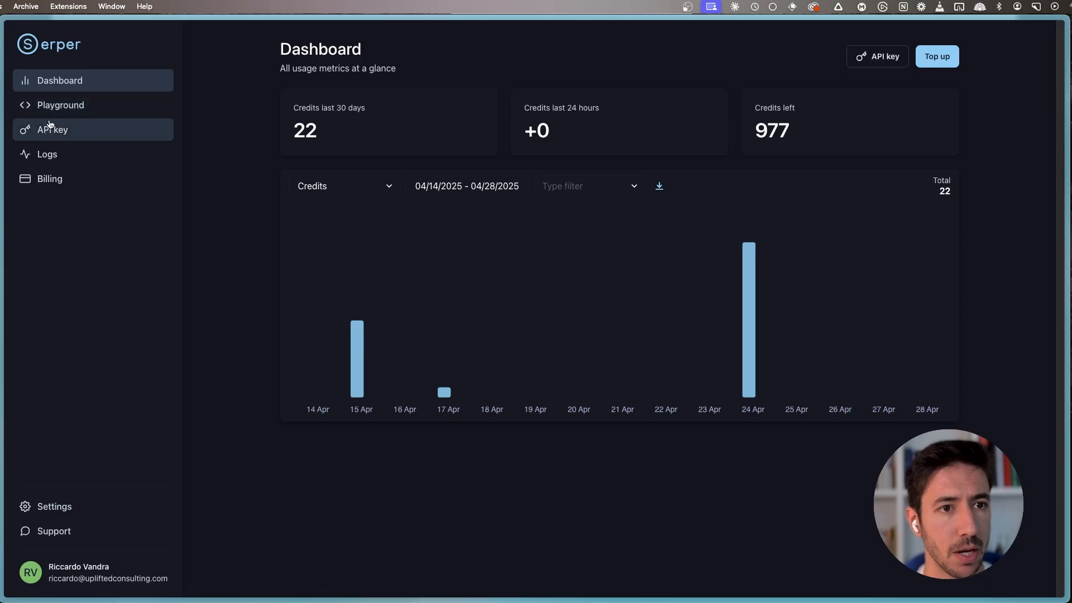
click(79, 128)
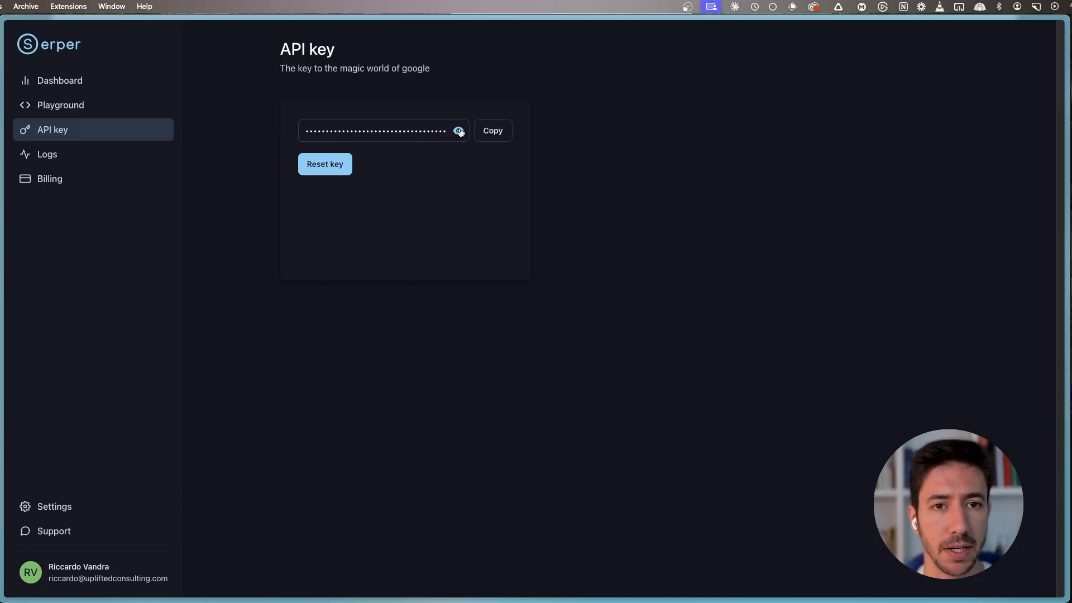
key(super+s)
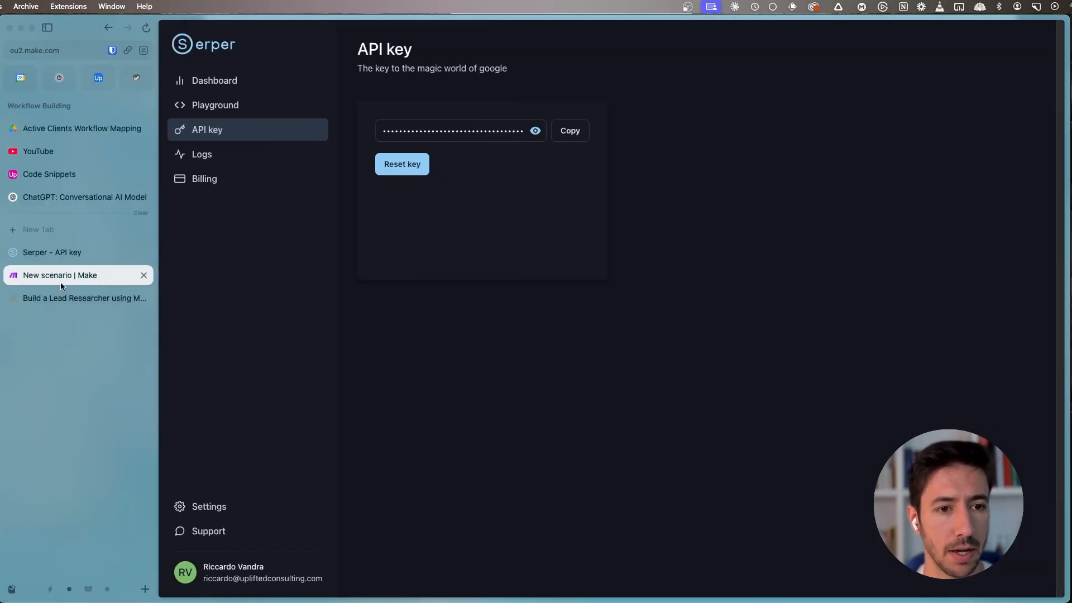
click(60, 275)
click(485, 297)
text(serper.dev)
key(super+BackSpace)
text(http)
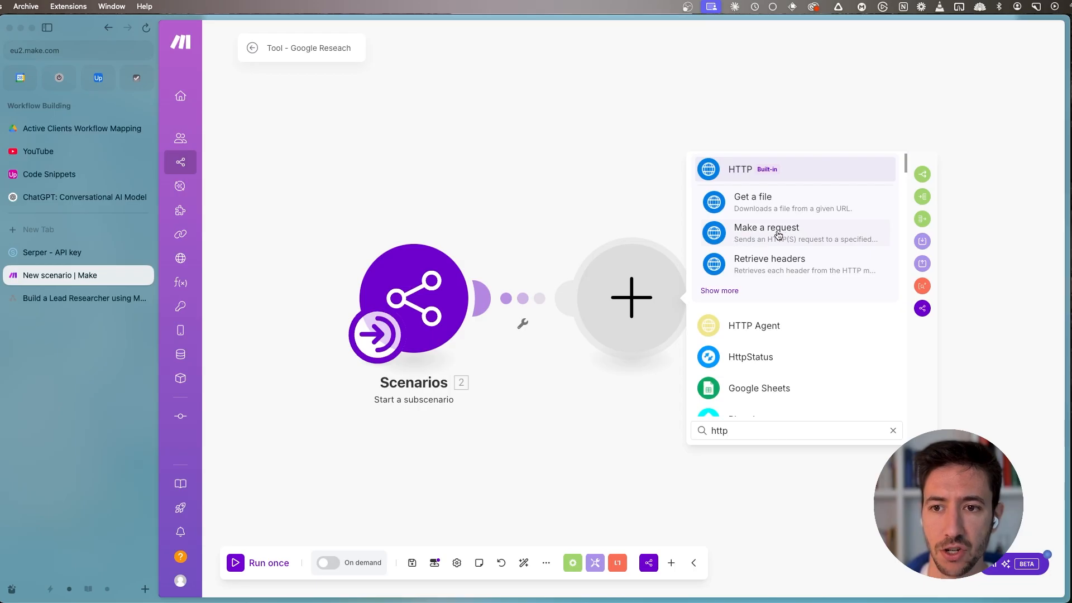
click(786, 239)
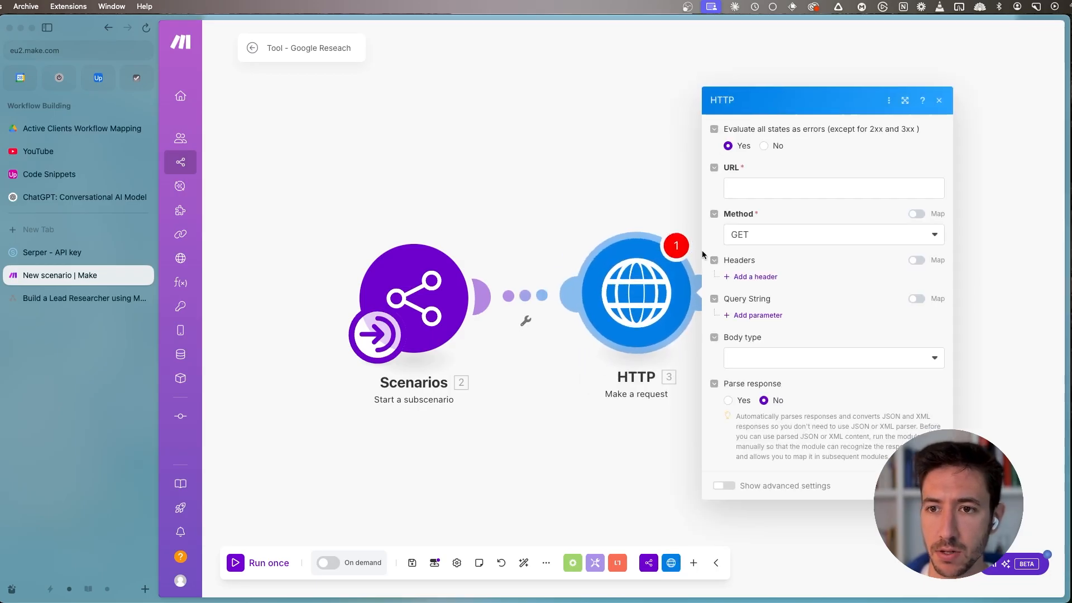
right_click(621, 296)
click(662, 432)
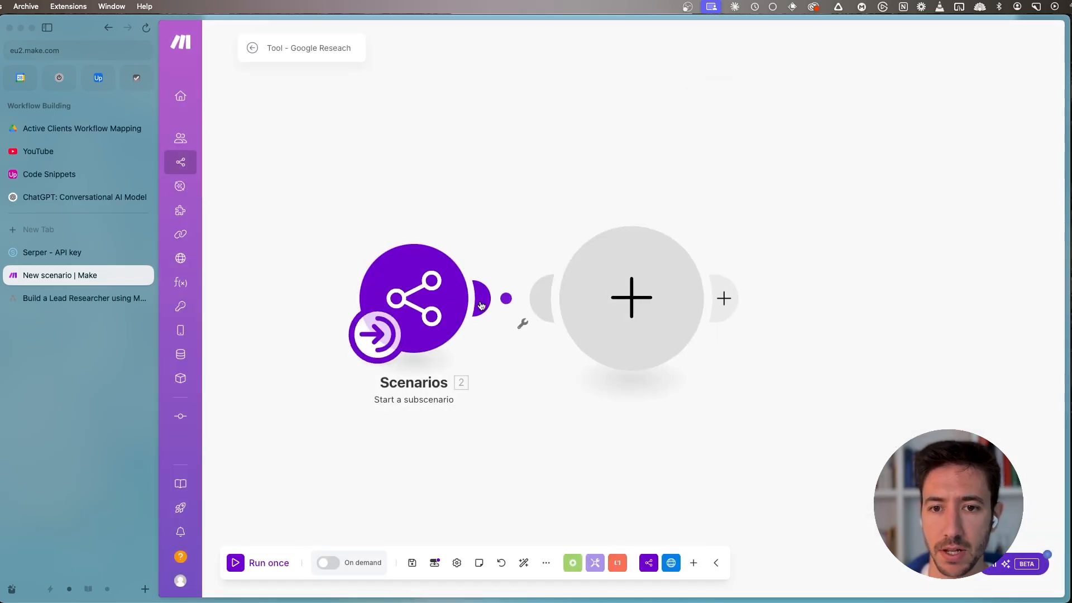
- Add the HTTP "Make an API Key Auth request" module after the Scenarios module in the Make scenario
click(641, 302)
click(741, 232)
scroll(761, 335, down, 3)
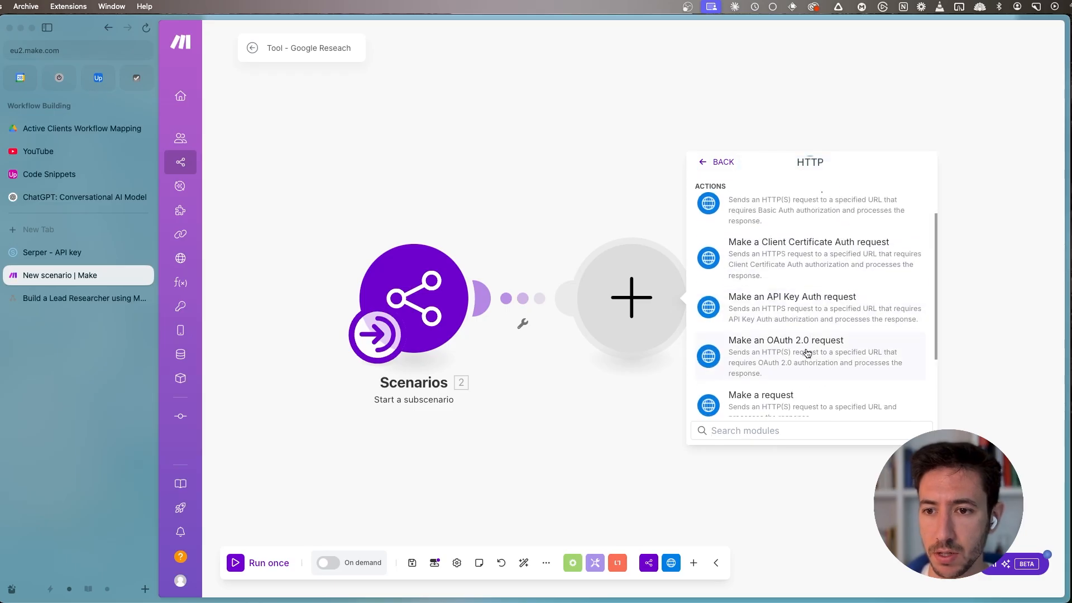
click(820, 305)
- Add a new keychain for the HTTP module's credentials and name it Serper.dev
click(789, 150)
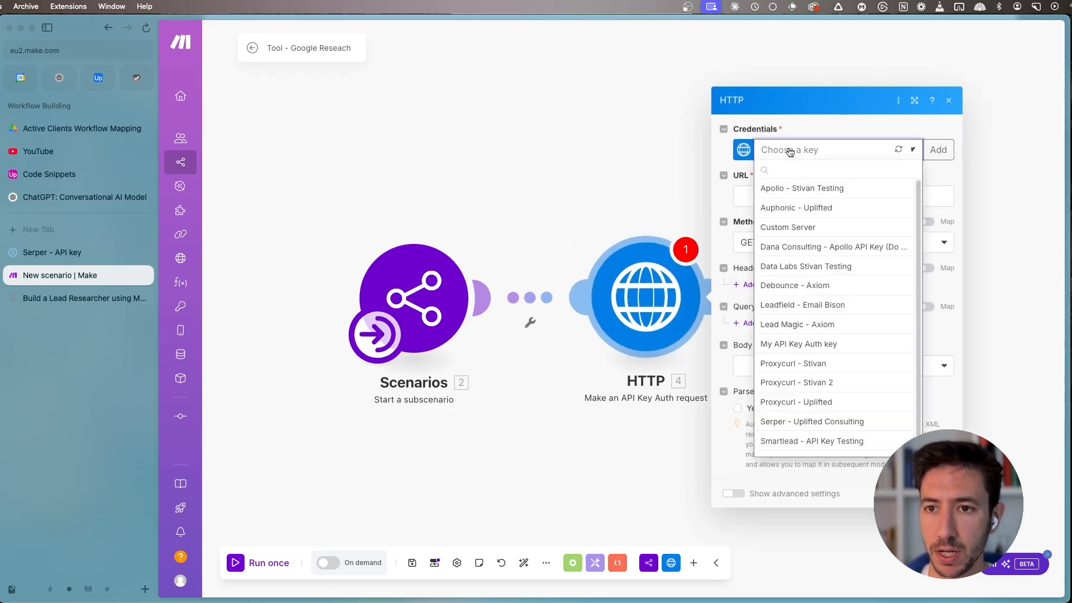
scroll(821, 447, down, 5)
scroll(833, 374, up, 5)
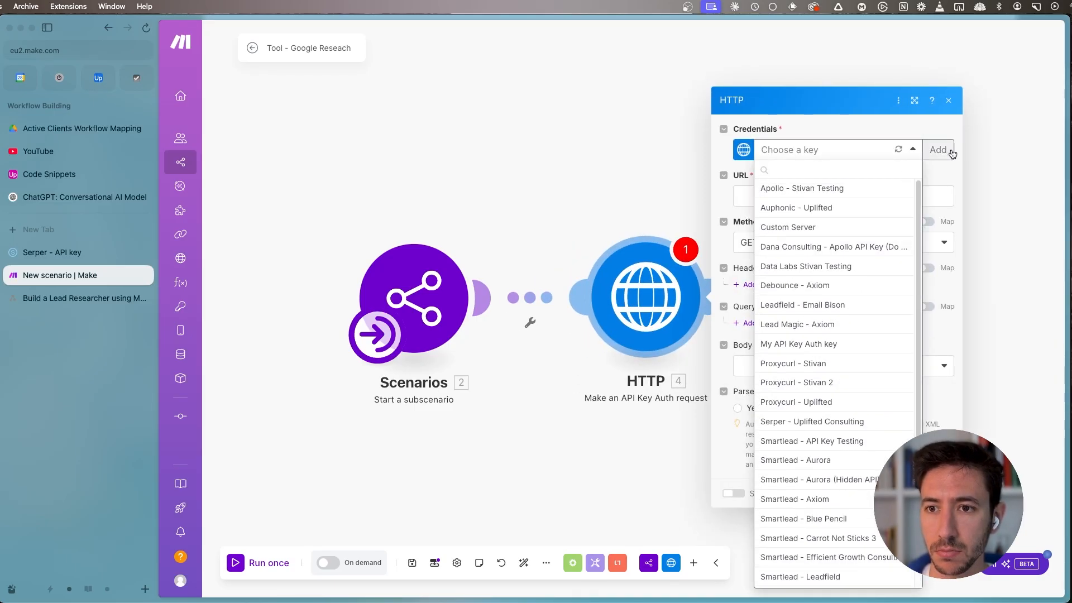
click(938, 151)
click(800, 84)
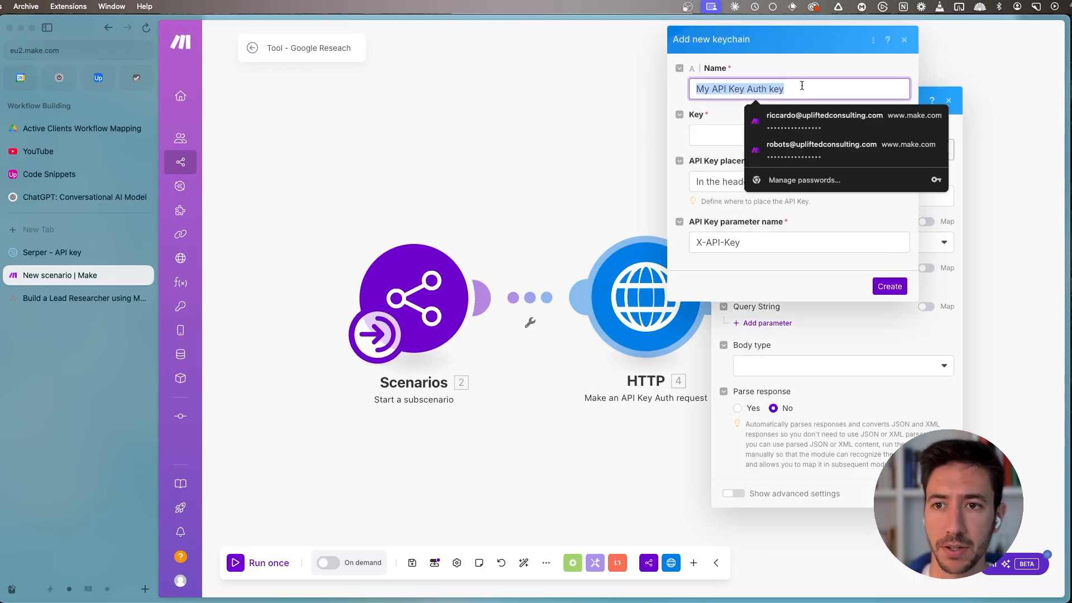
text(Ser)
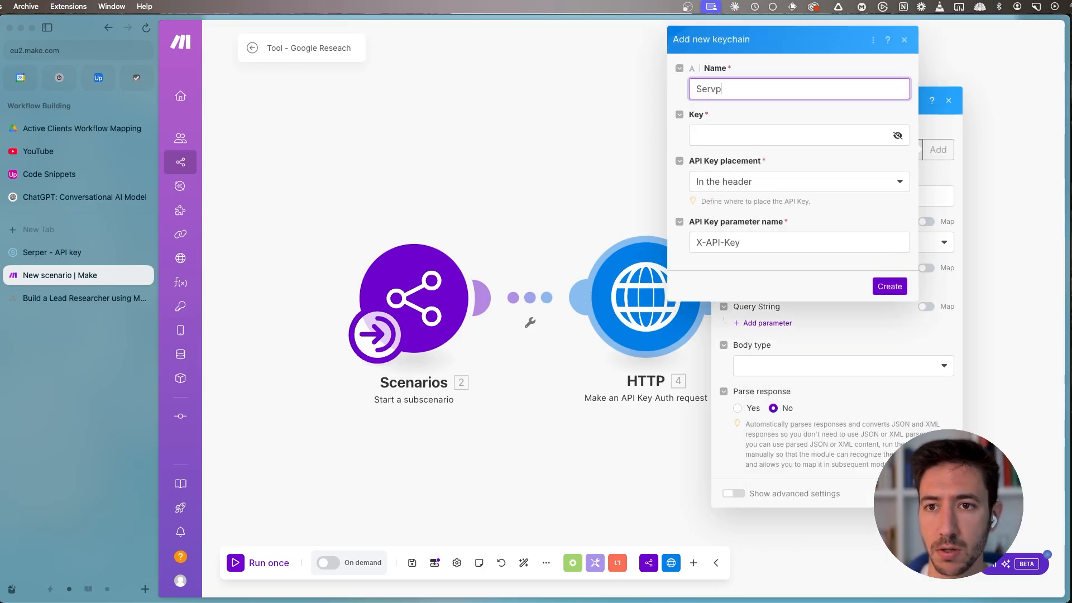
text(per .dev)
key(Tab)
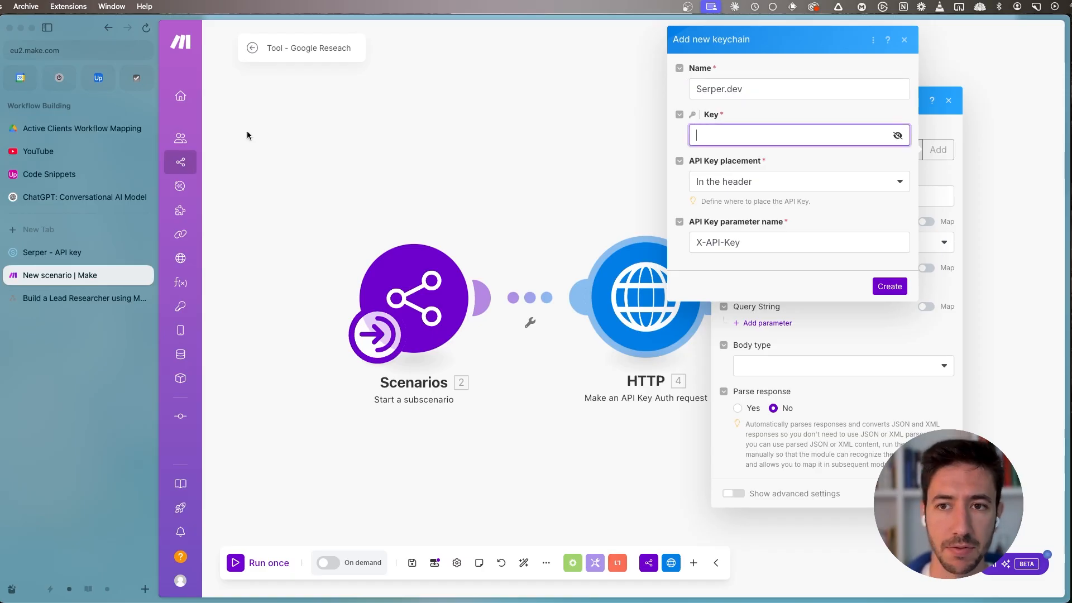
- Copy the API key from Serper into the new keychain's Key field and keep its placement in the header
click(79, 254)
click(561, 134)
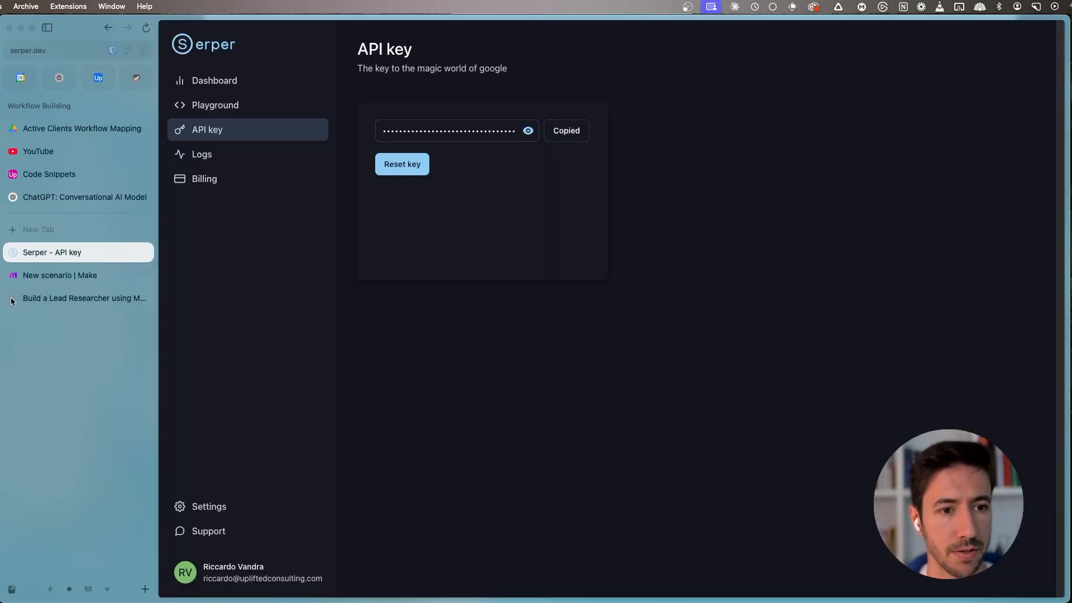
key(ctrl+Tab)
key(super+v)
click(764, 183)
click(764, 186)
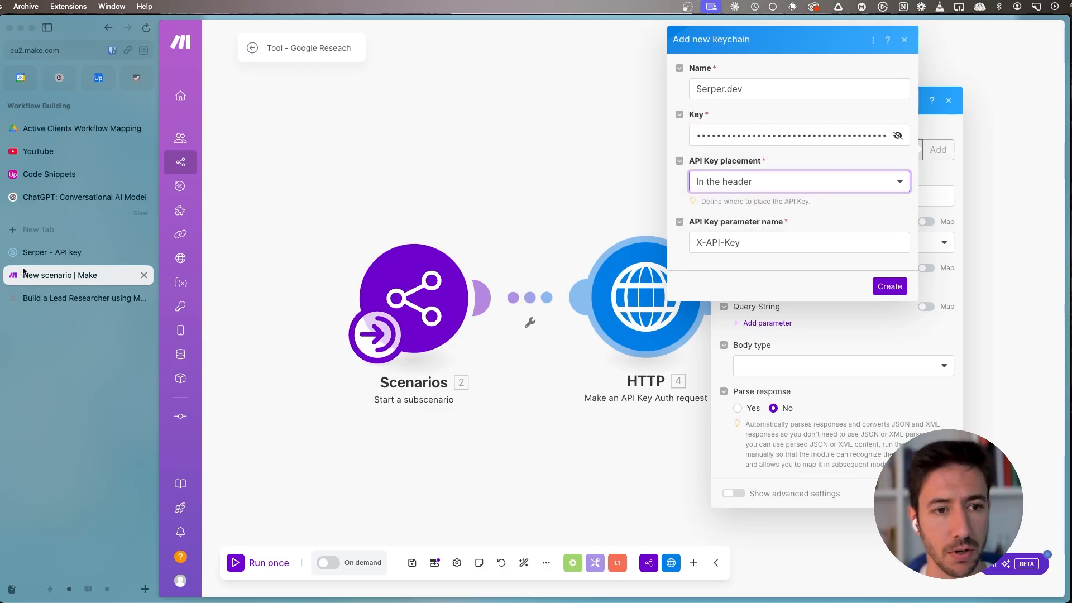
- Set the API key parameter name to X-API-KEY from the Serper playground's code sample and create the keychain
click(84, 253)
click(223, 105)
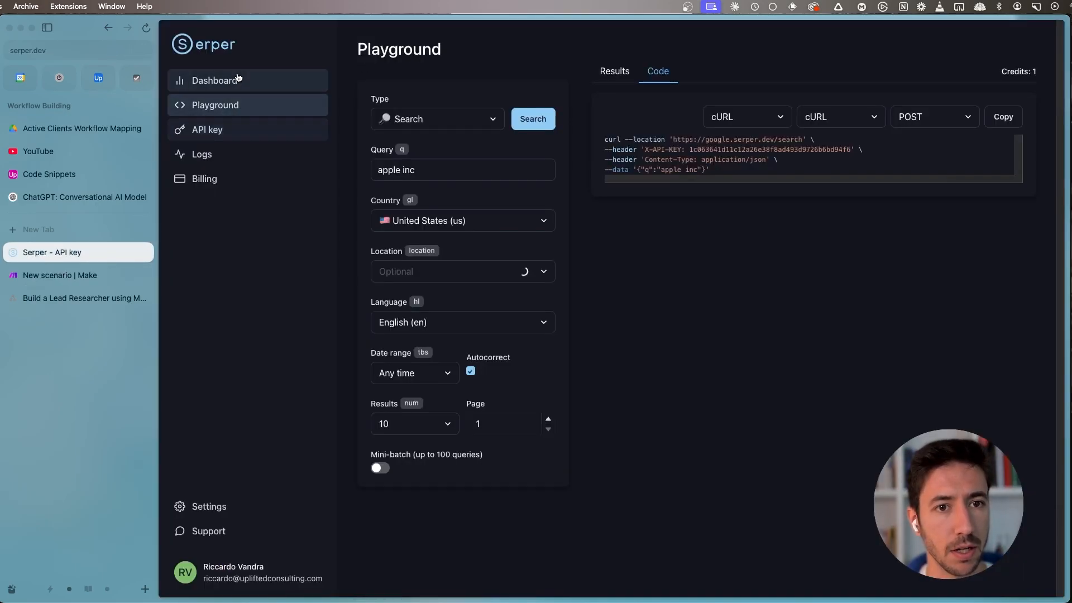
drag(645, 148, 681, 147)
key(super+c)
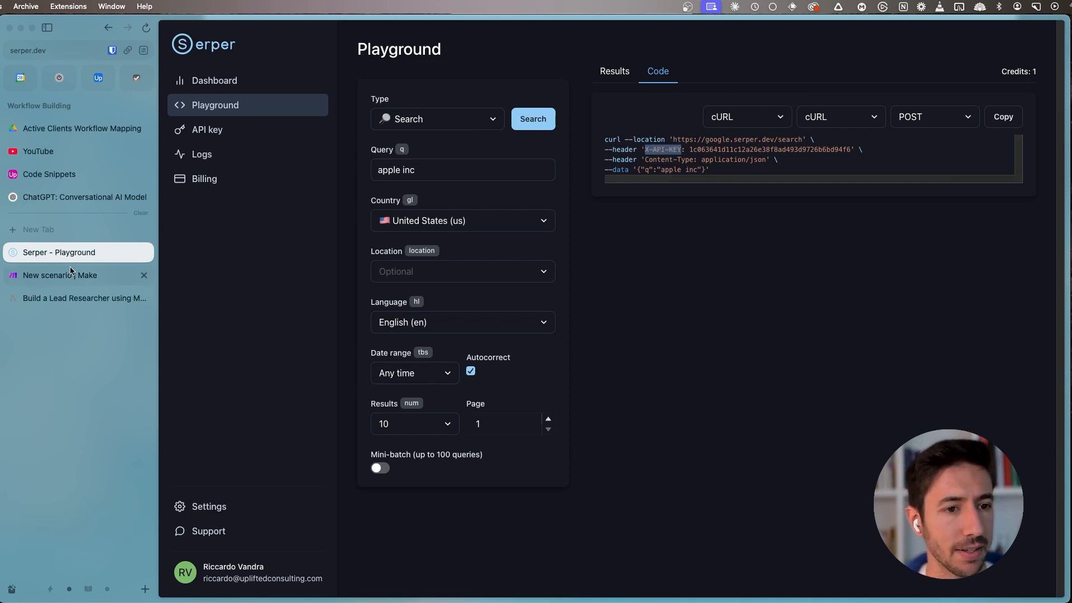
click(84, 275)
click(771, 243)
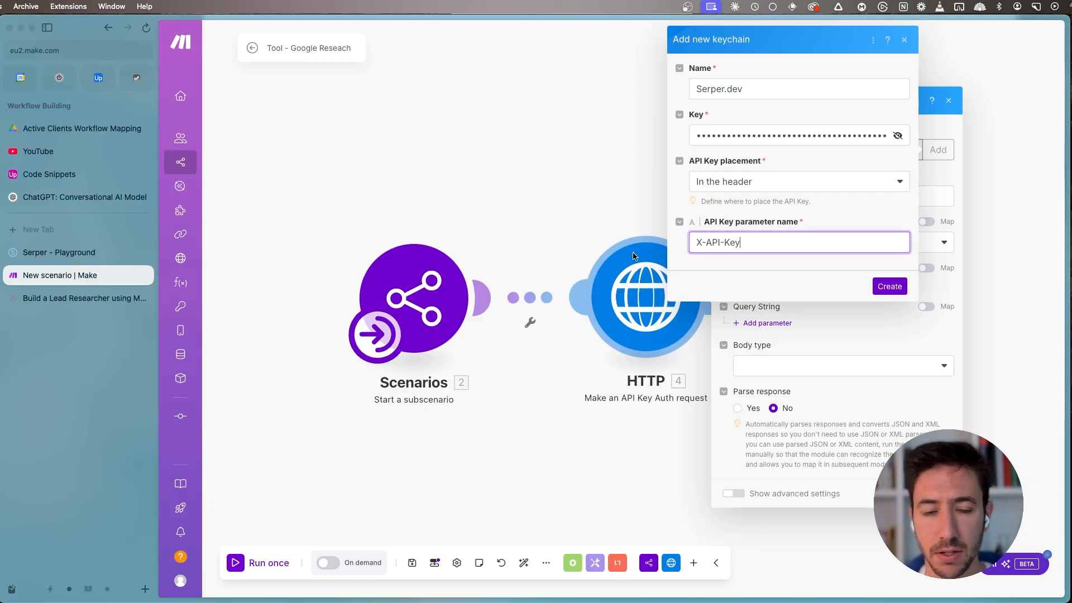
click(62, 255)
click(67, 274)
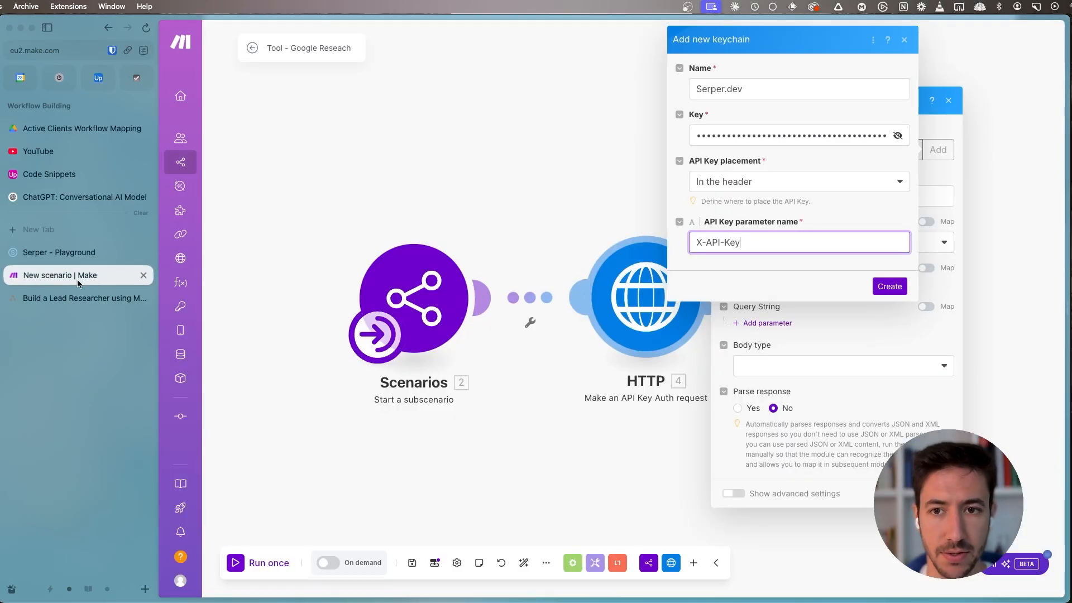
key(super+v)
click(890, 286)
drag(608, 200, 456, 189)
drag(565, 280, 497, 285)
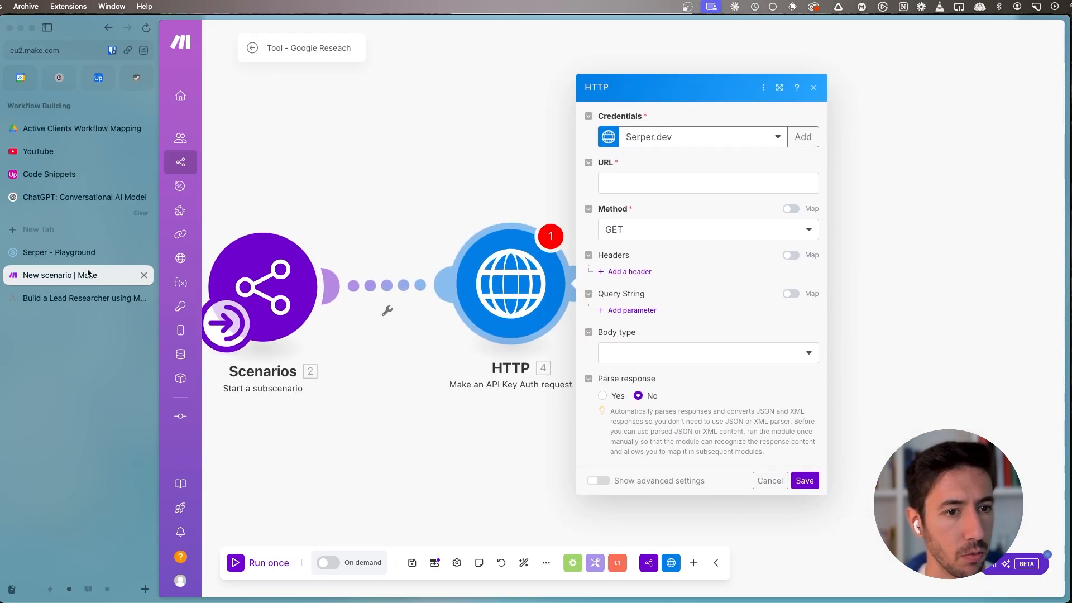
- Try a scrape with the Webpage request type in the Serper playground and return the type to Search
click(59, 253)
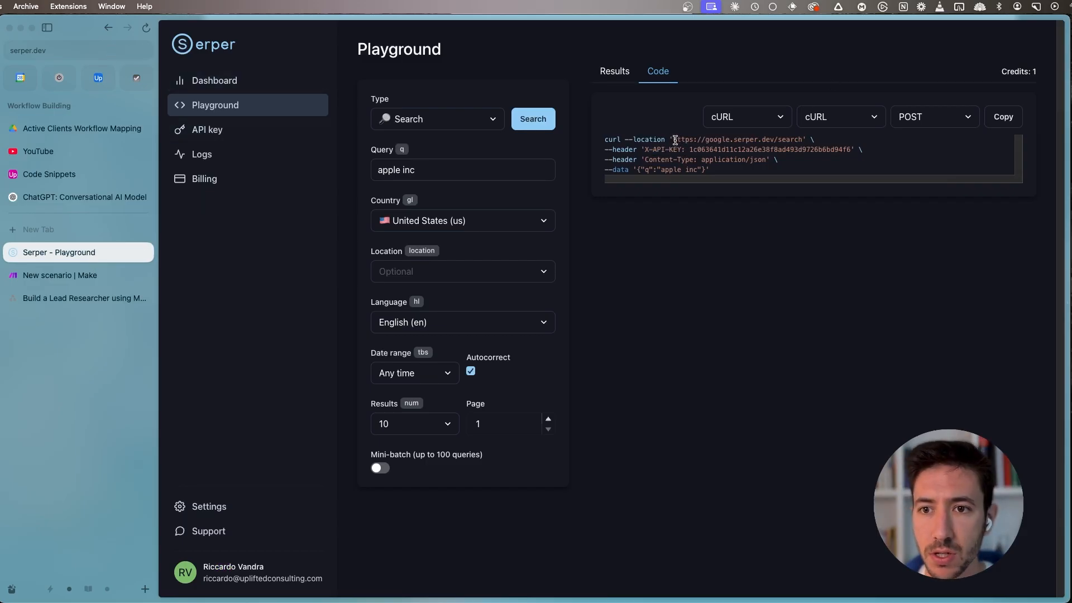
drag(672, 142, 804, 141)
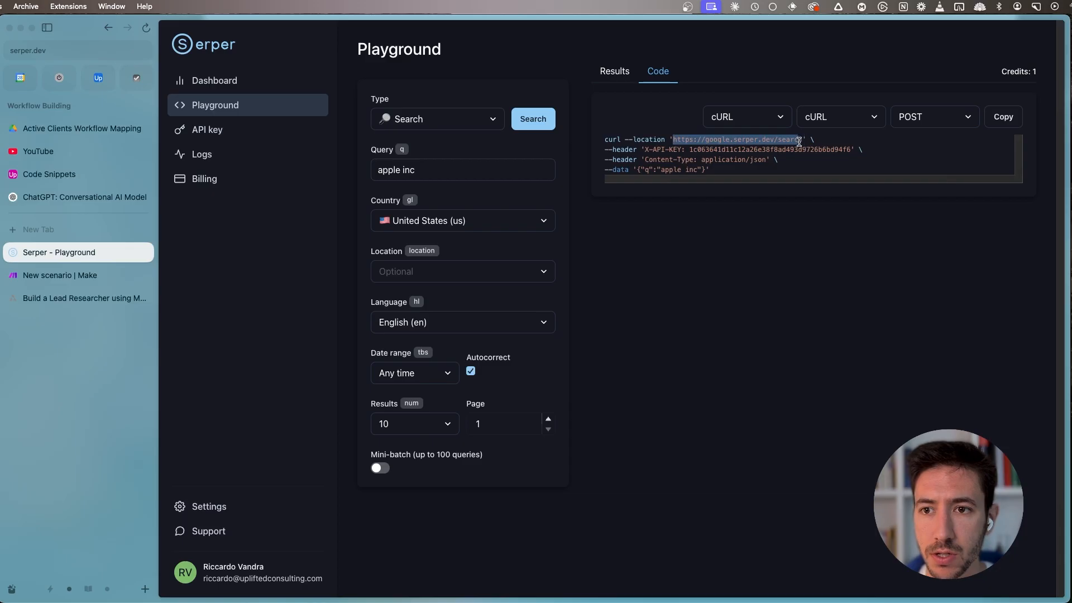
click(452, 122)
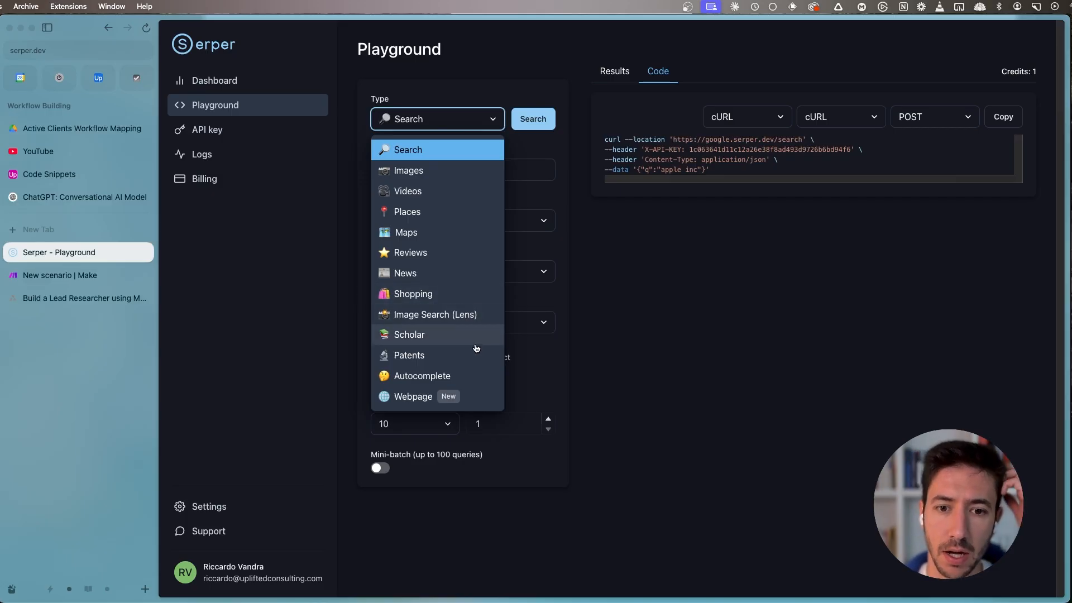
click(478, 396)
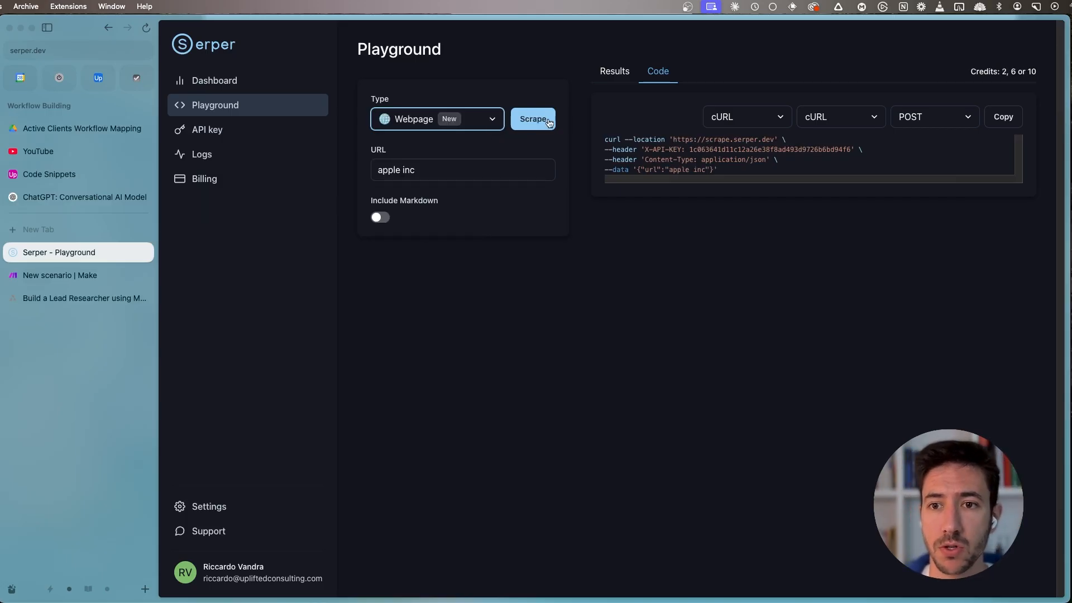
click(464, 119)
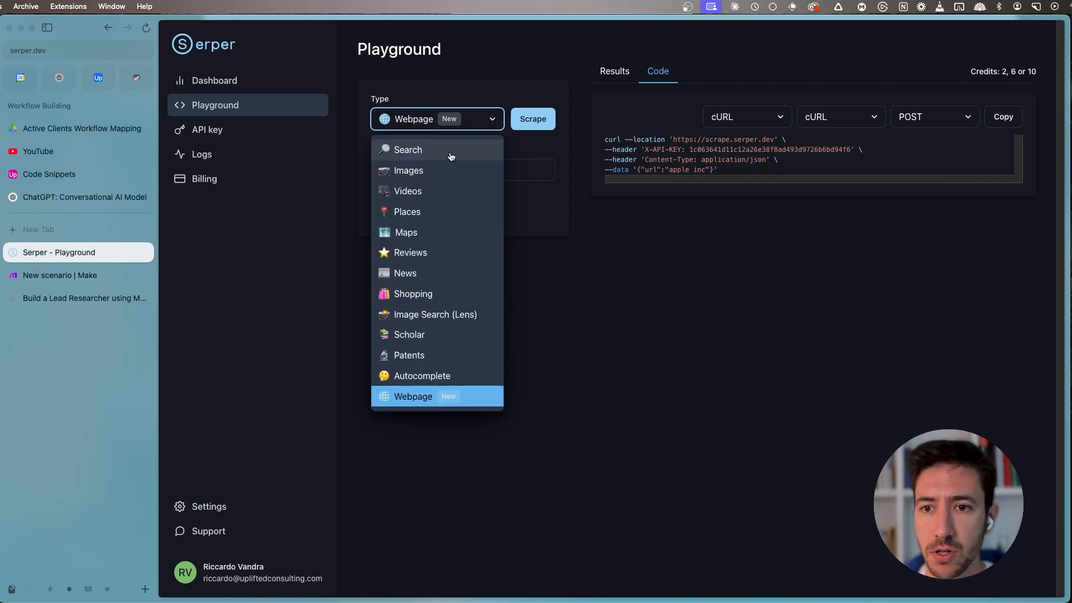
click(539, 123)
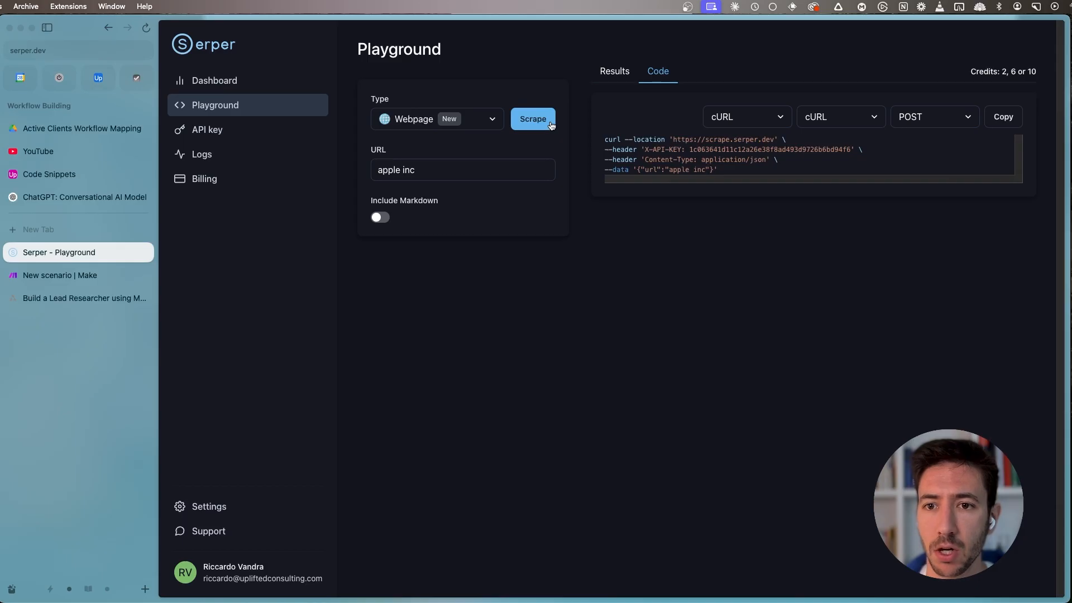
click(551, 125)
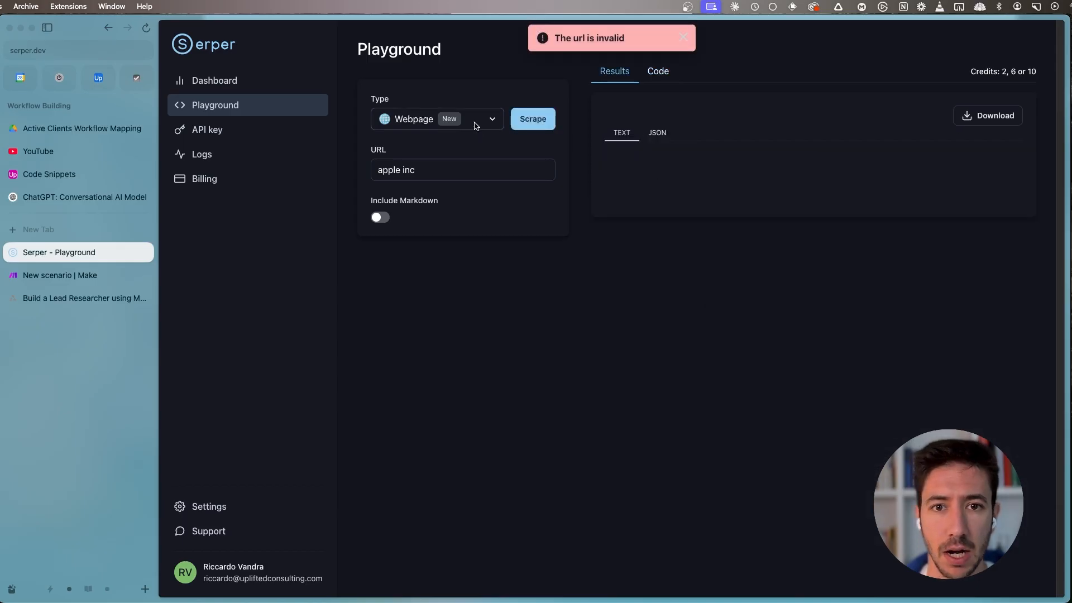
click(475, 127)
click(429, 152)
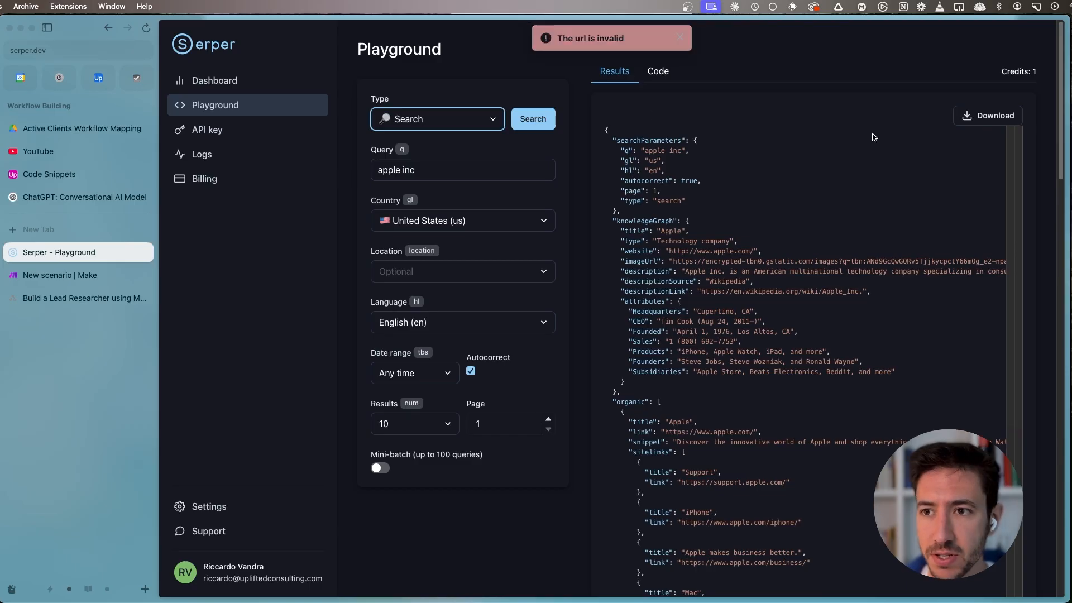
click(649, 72)
drag(673, 140, 799, 140)
key(super+c)
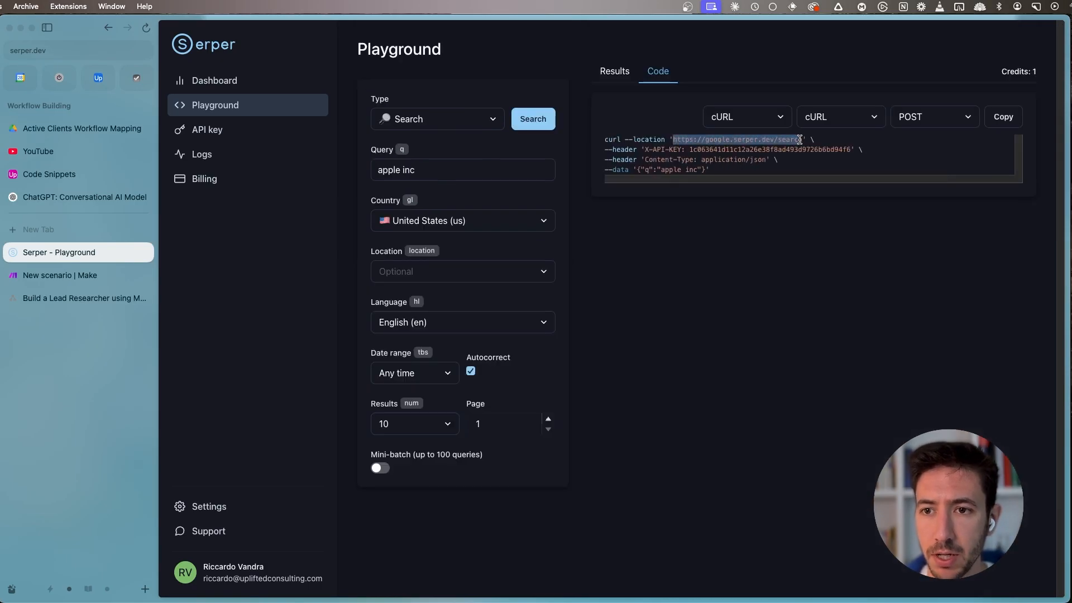
click(109, 274)
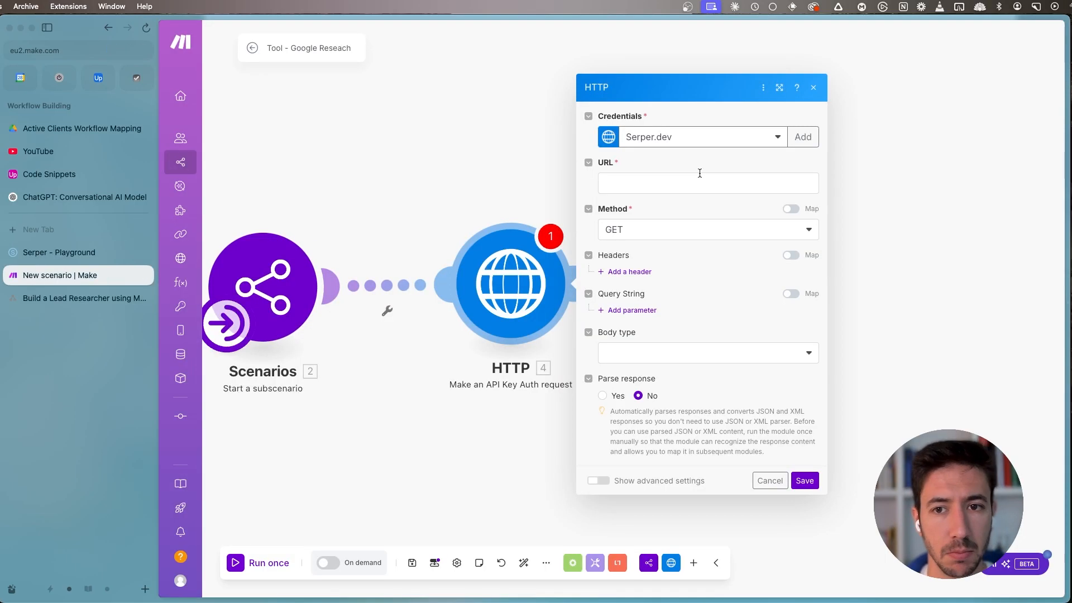
key(super+v)
click(74, 258)
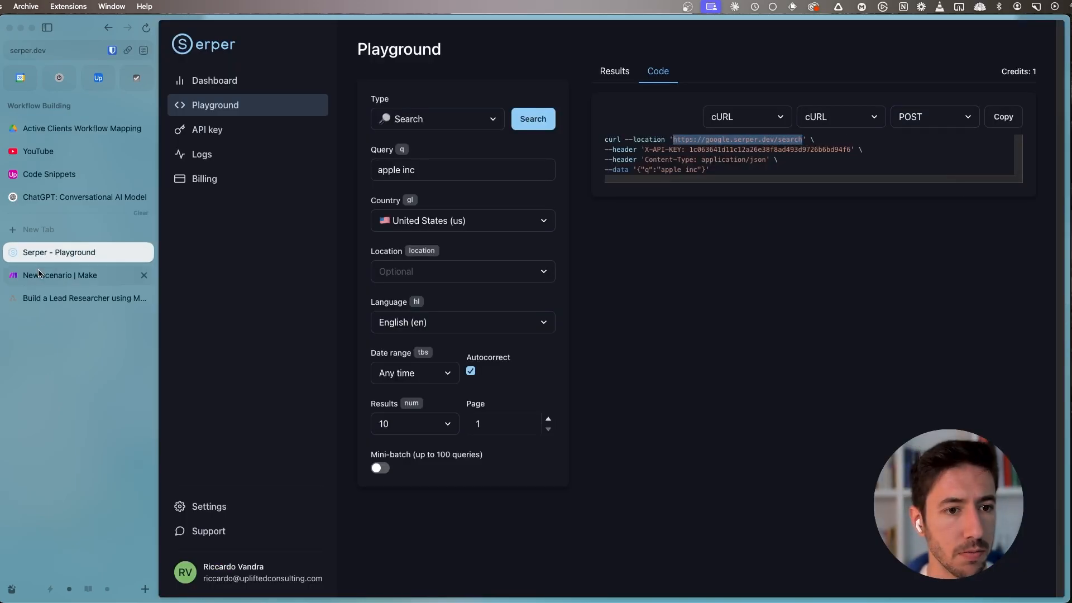
click(60, 275)
click(641, 235)
click(619, 287)
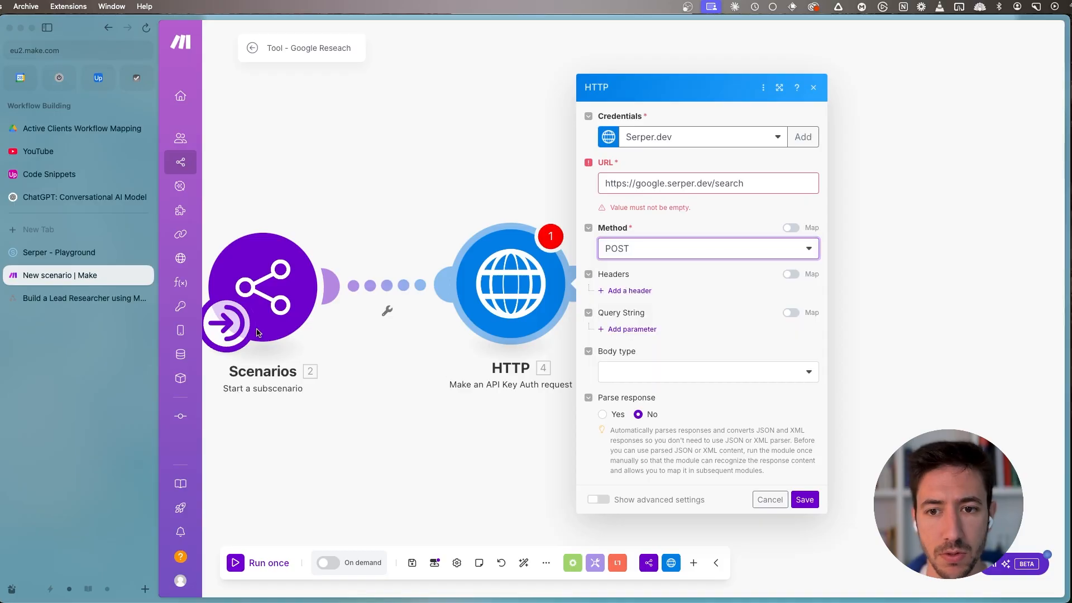
- Compare the GET and POST versions of the Serper playground's code sample, ending on POST
click(101, 251)
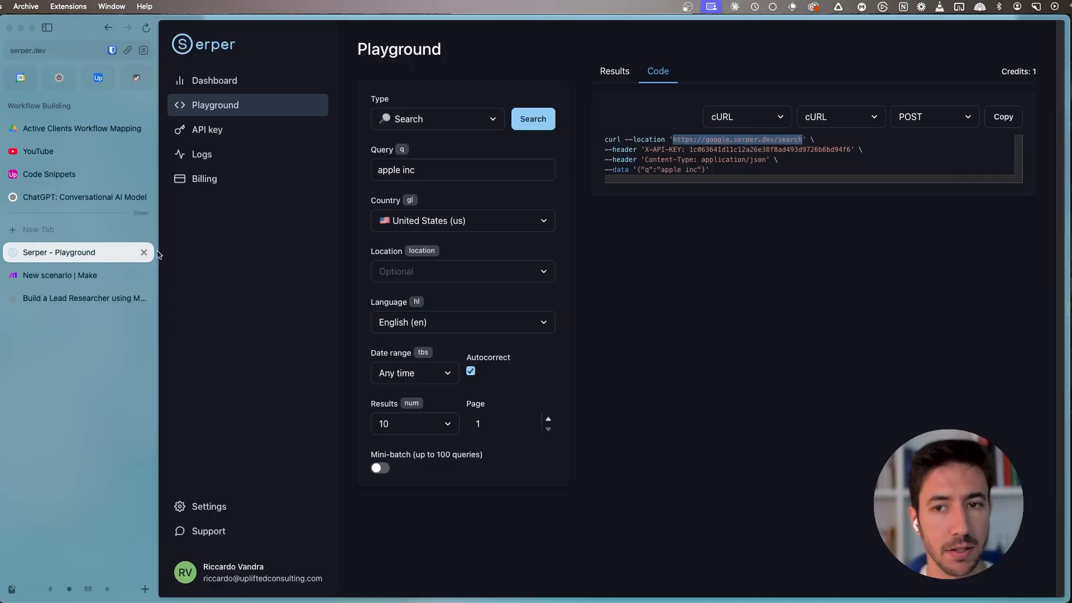
drag(636, 170, 713, 170)
click(952, 118)
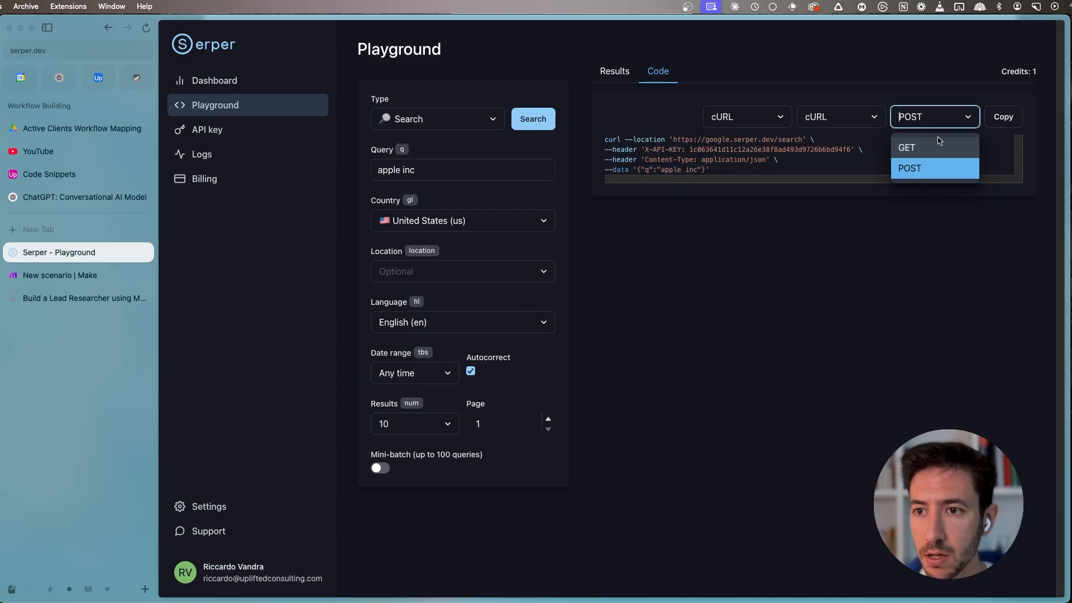
click(939, 148)
drag(928, 149, 796, 154)
click(940, 118)
click(902, 167)
- Copy the JSON data from the Serper code sample and set the HTTP module's body to Raw with content type JSON (application/json)
drag(638, 169, 706, 166)
key(cmd+c)
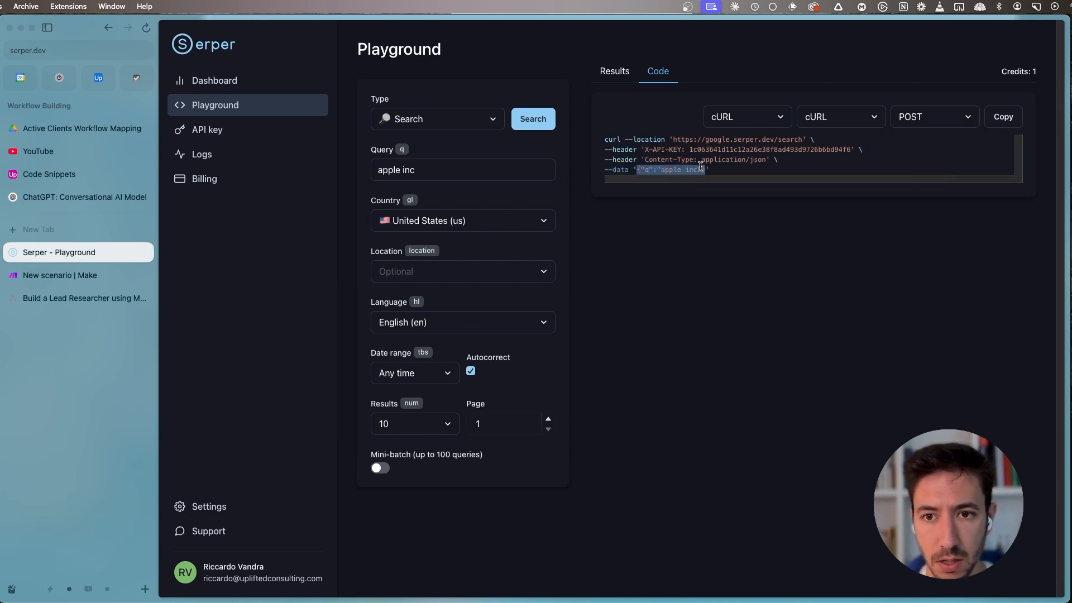
click(60, 275)
click(704, 372)
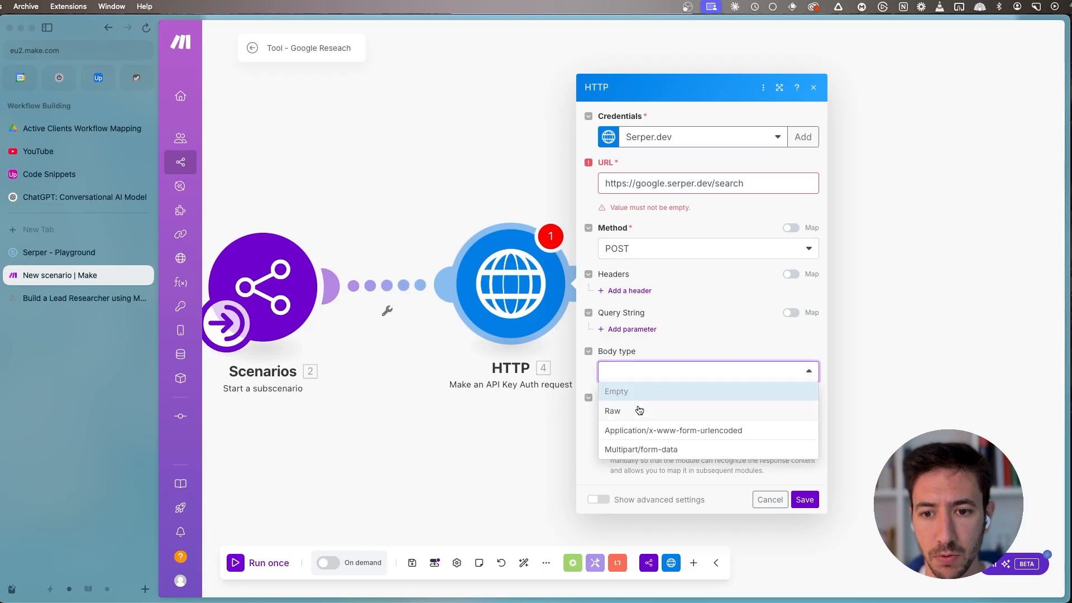
click(640, 411)
click(664, 375)
click(665, 431)
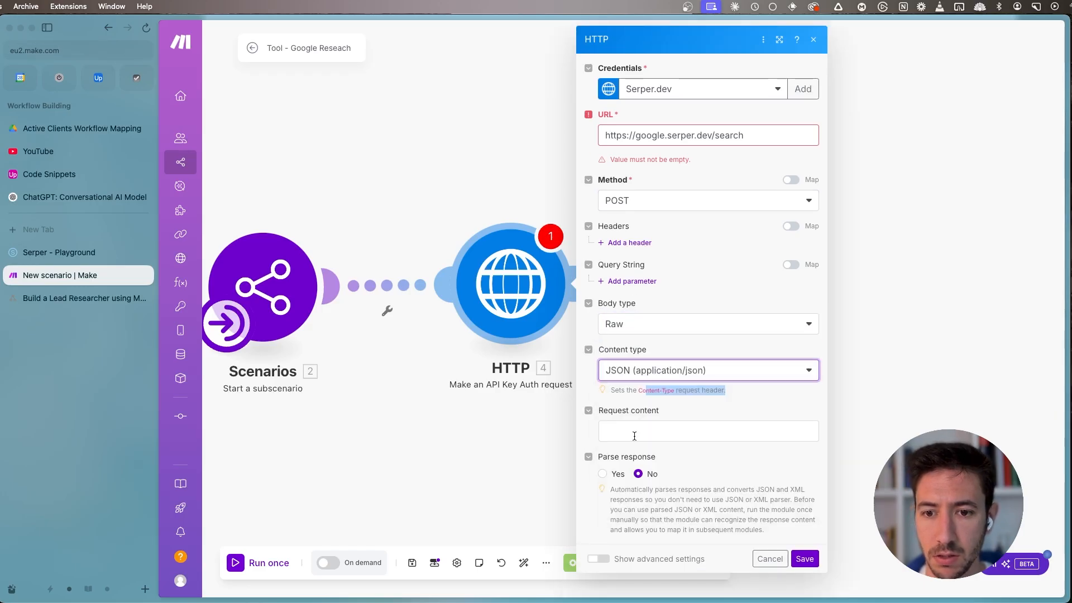
- Paste {"q":"apple inc"} as the HTTP module's request content
click(638, 435)
key(cmd+v)
key(super+a)
key(BackSpace)
key(super+v)
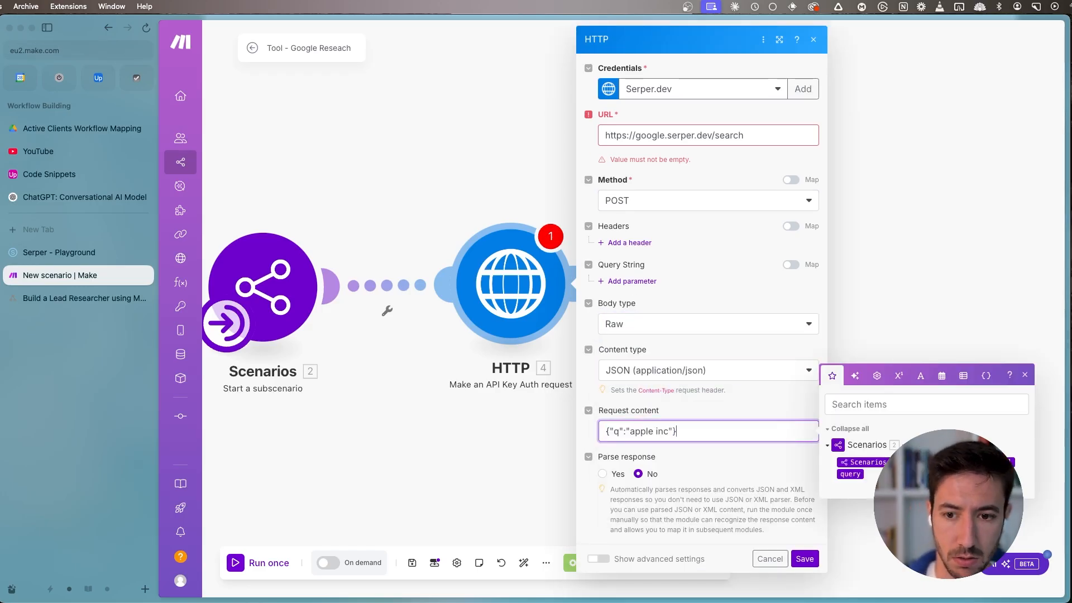
- Replace the apple inc search text in the HTTP module's request content with the mapped query input from the Scenarios module
drag(630, 431, 680, 429)
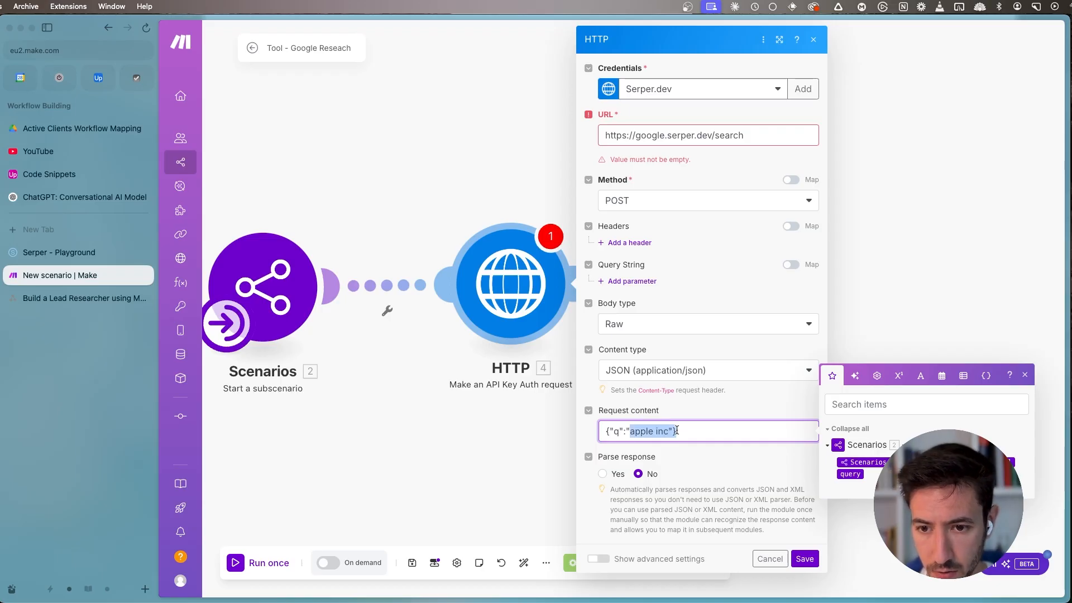
key(BackSpace)
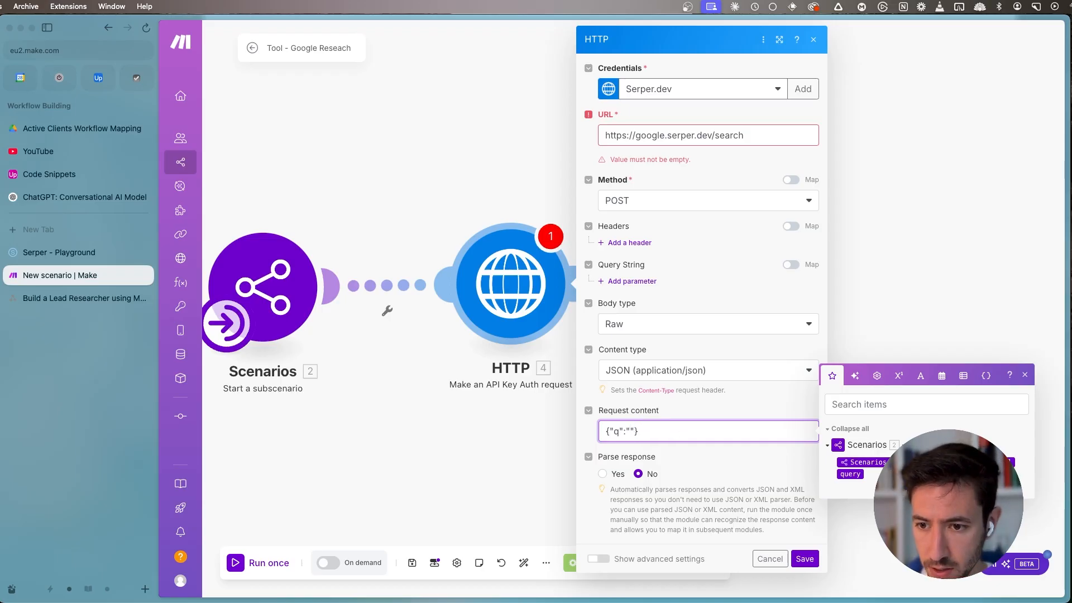
click(850, 474)
click(686, 430)
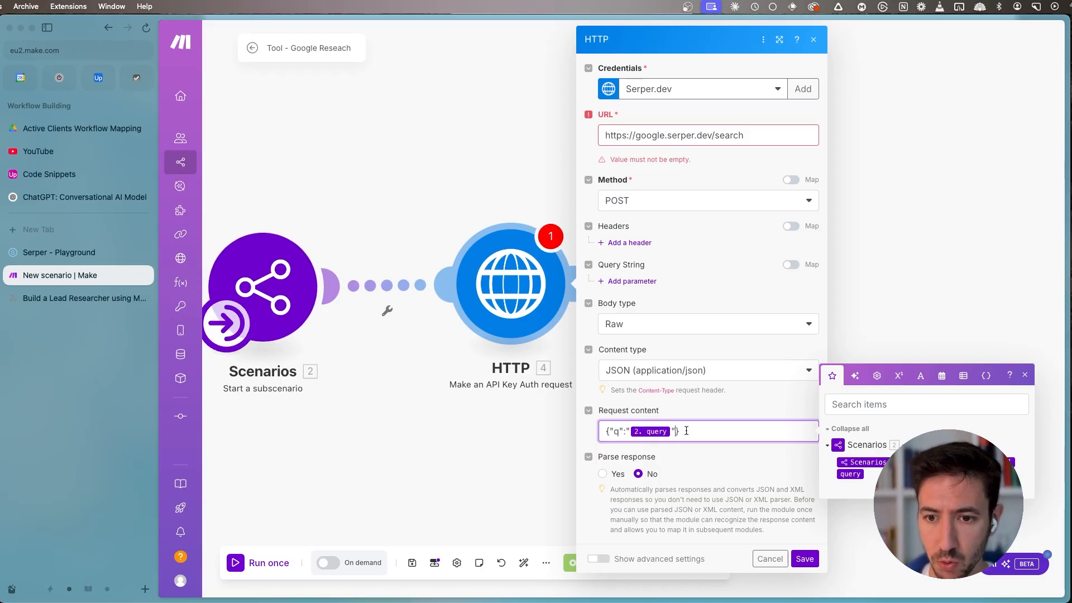
- Set the HTTP module's Parse response option to Yes and save the module
click(607, 479)
click(603, 474)
click(805, 559)
- Rename the HTTP module as Google Search Results
right_click(507, 289)
click(575, 360)
text(Google Search)
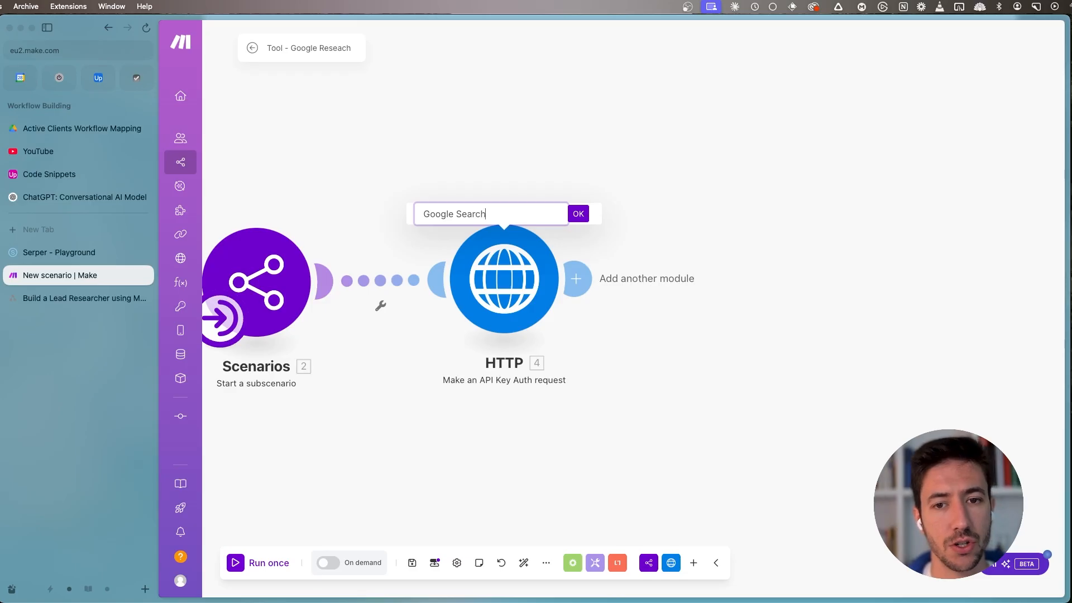
text( Results)
key(Return)
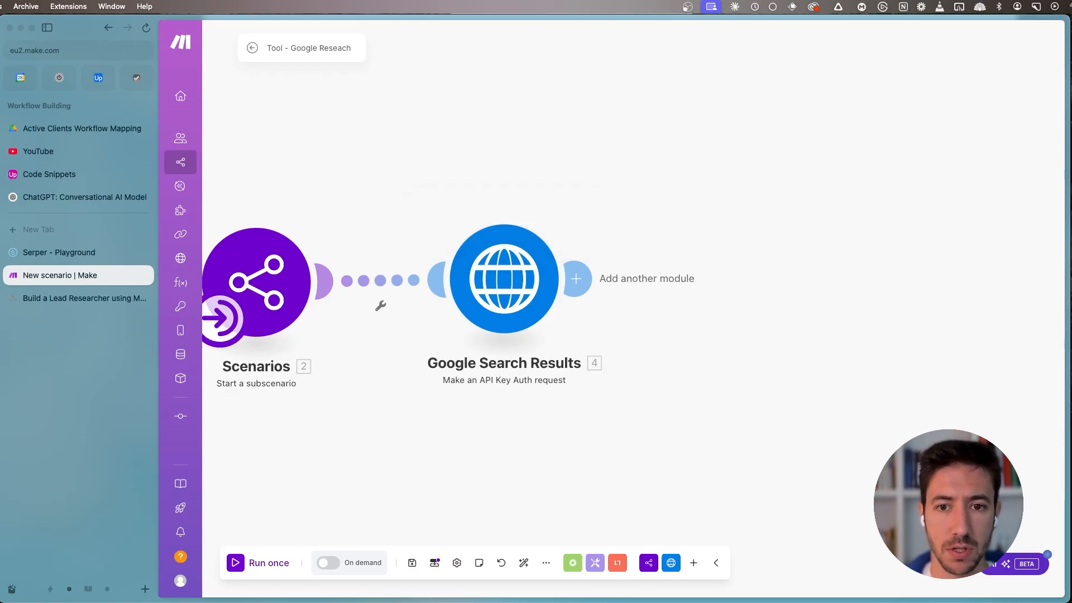
- Run the scenario once with Uplifted Consulting as the query input
drag(587, 373, 658, 295)
scroll(541, 380, down, 1)
scroll(659, 295, down, 2)
drag(594, 346, 534, 367)
drag(516, 266, 533, 271)
drag(430, 382, 400, 389)
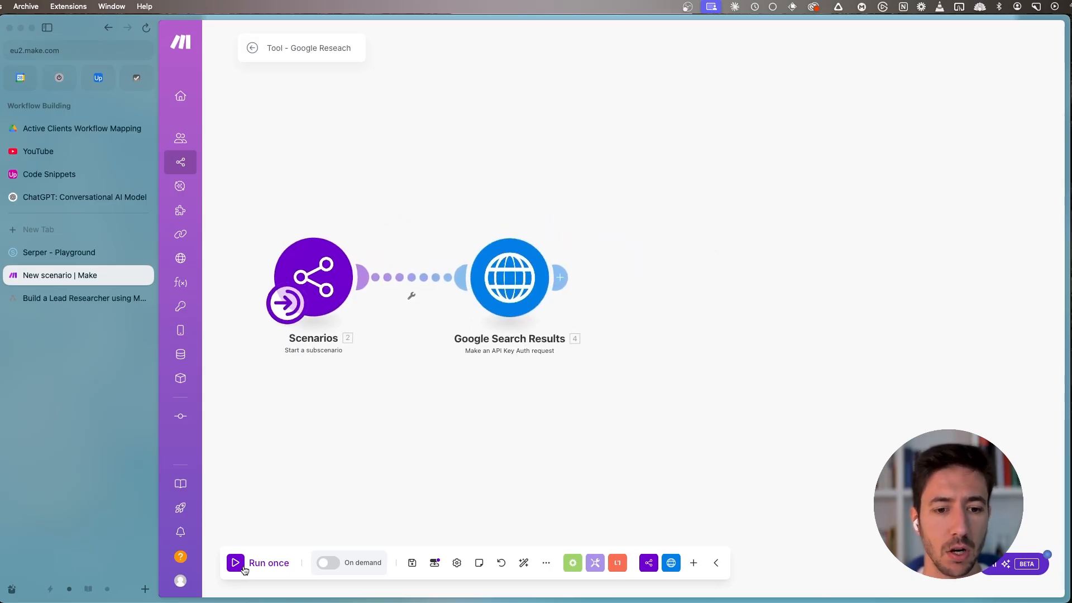
click(266, 555)
click(347, 529)
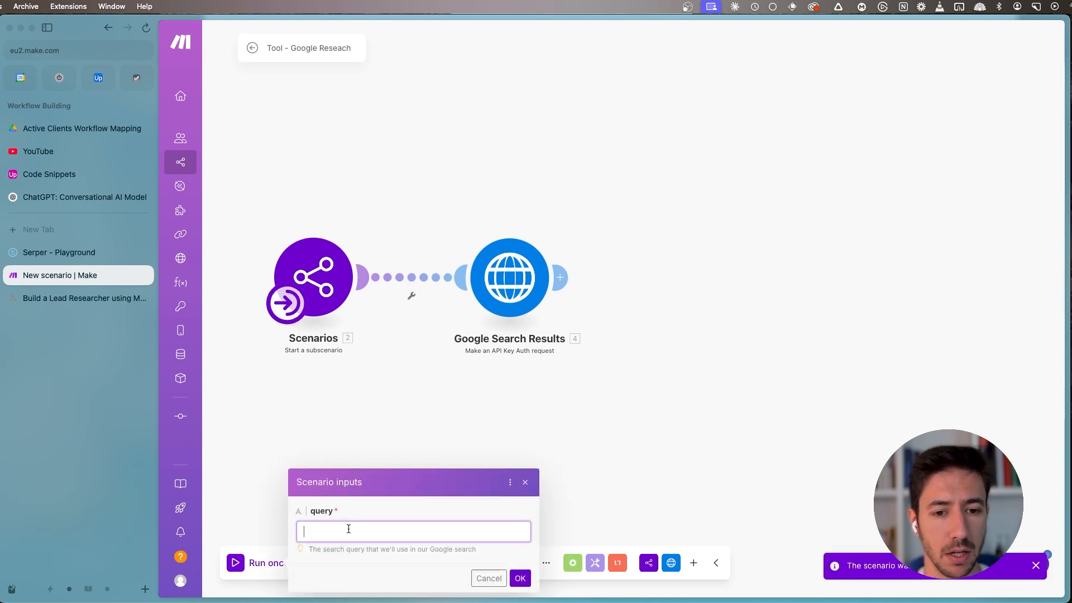
text(Uplifted Co)
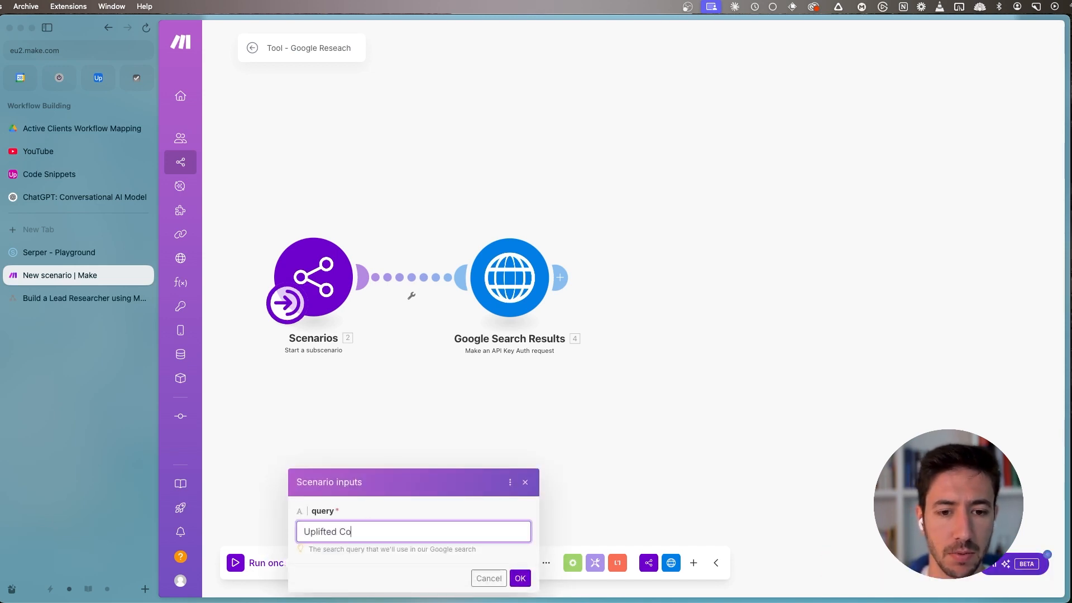
text(nsulting)
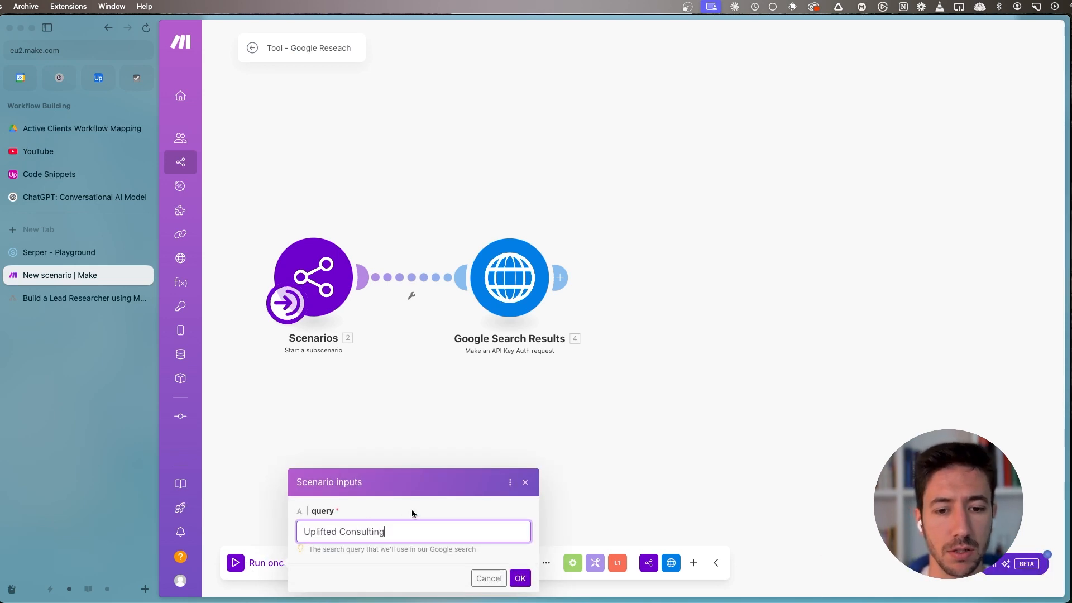
click(521, 578)
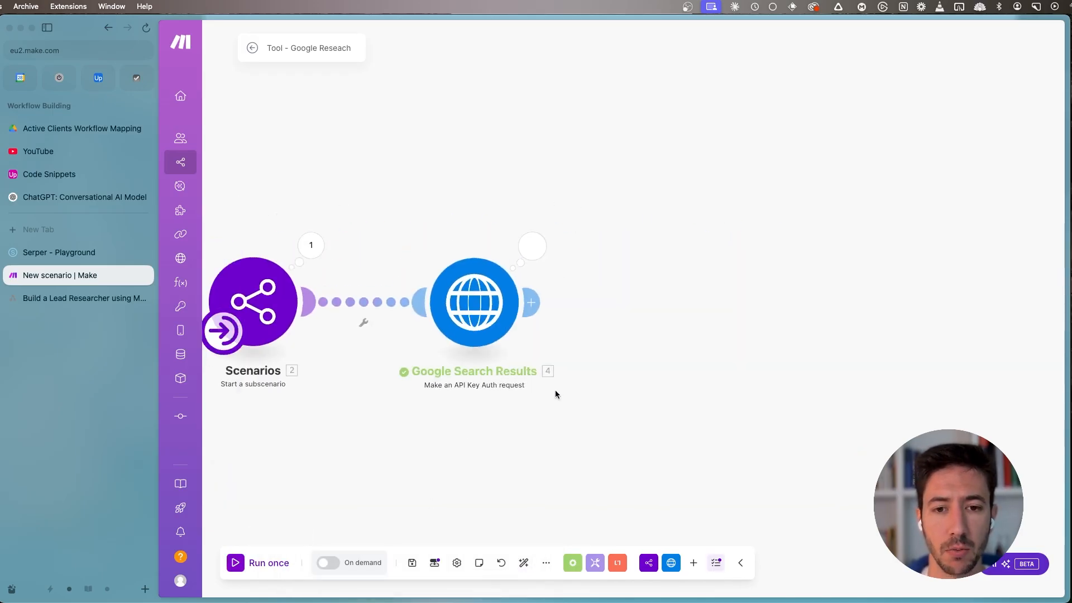
- Examine the Google Search Results module's output, expanding the search parameters and the individual organic results for title, link and snippet
click(532, 246)
click(597, 401)
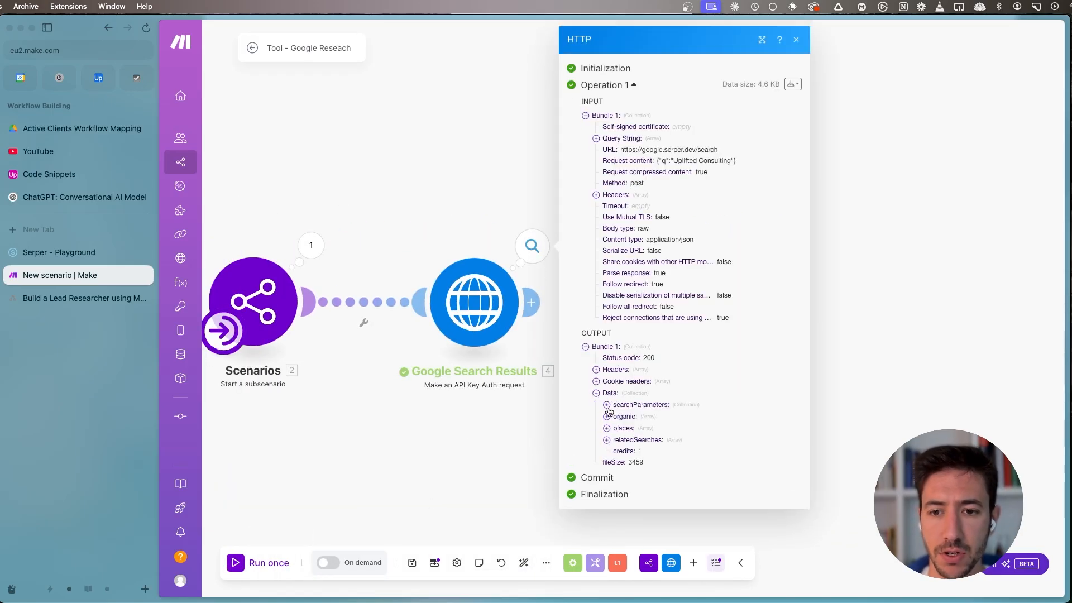
click(612, 406)
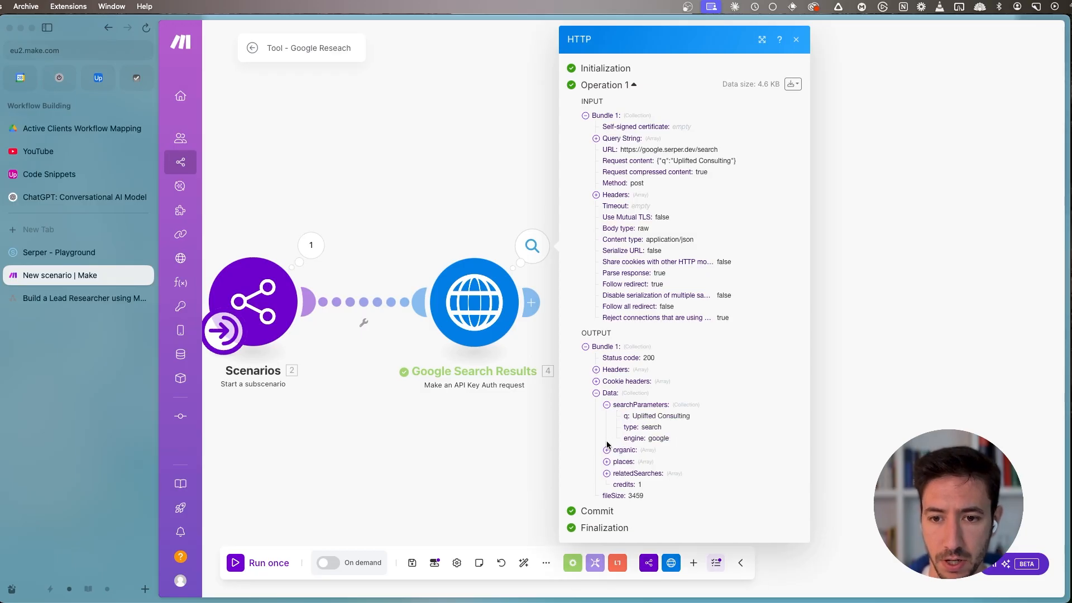
click(625, 404)
click(619, 418)
click(619, 429)
scroll(621, 434, down, 3)
click(620, 417)
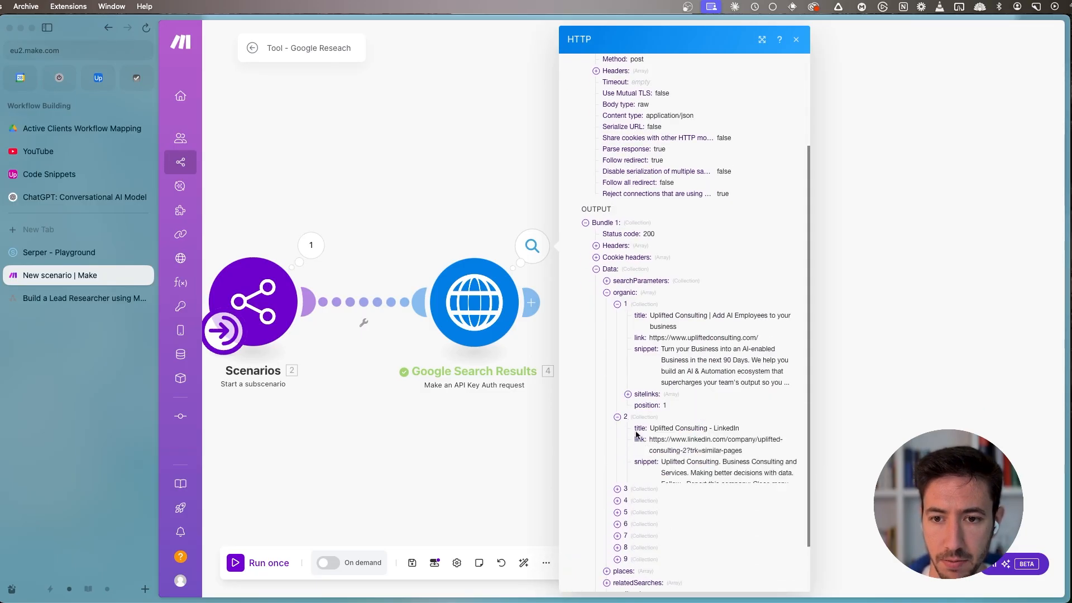
click(625, 518)
scroll(630, 441, down, 4)
click(630, 441)
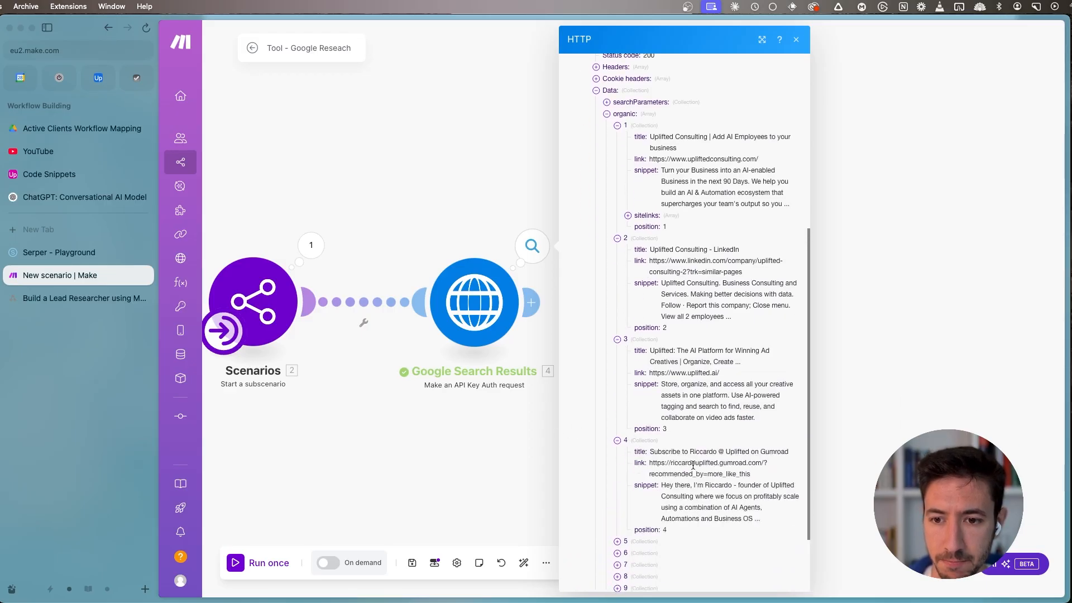
scroll(693, 467, down, 2)
click(618, 452)
drag(686, 463, 750, 506)
click(618, 564)
scroll(636, 553, down, 3)
click(646, 555)
click(481, 462)
- Add a Scenarios Return output module after the Google Search Results module
scroll(400, 371, down, 1)
drag(593, 359, 493, 387)
scroll(400, 369, down, 3)
scroll(518, 360, up, 2)
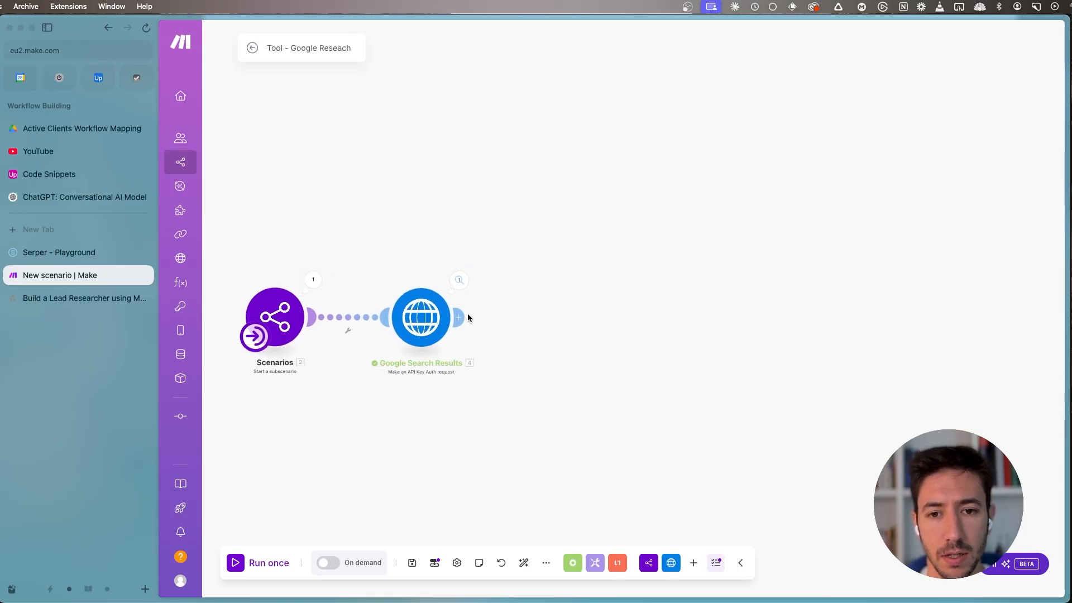
scroll(467, 313, up, 2)
click(618, 275)
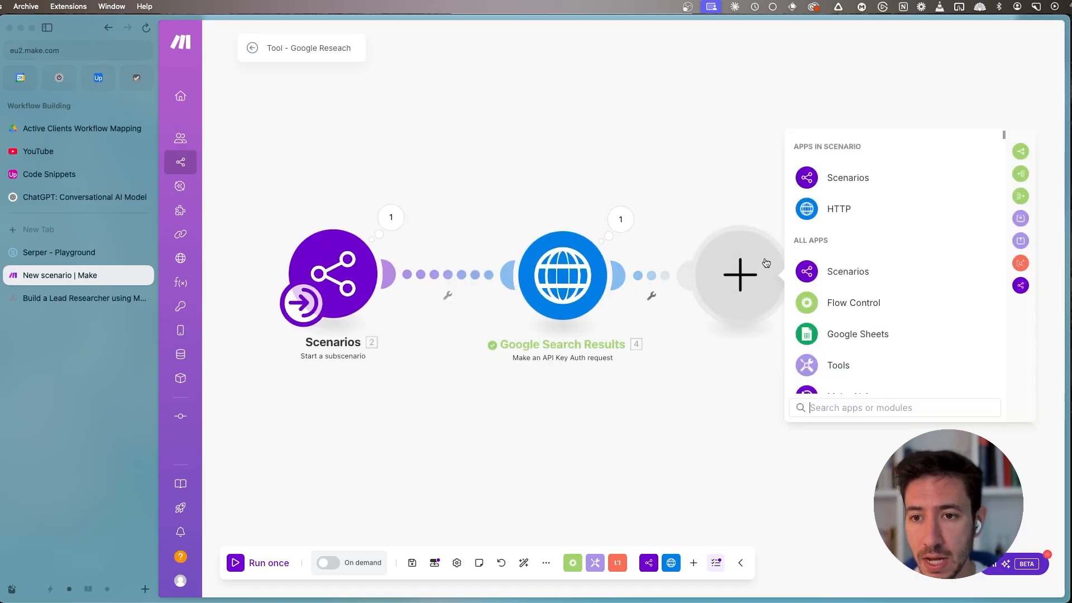
click(836, 179)
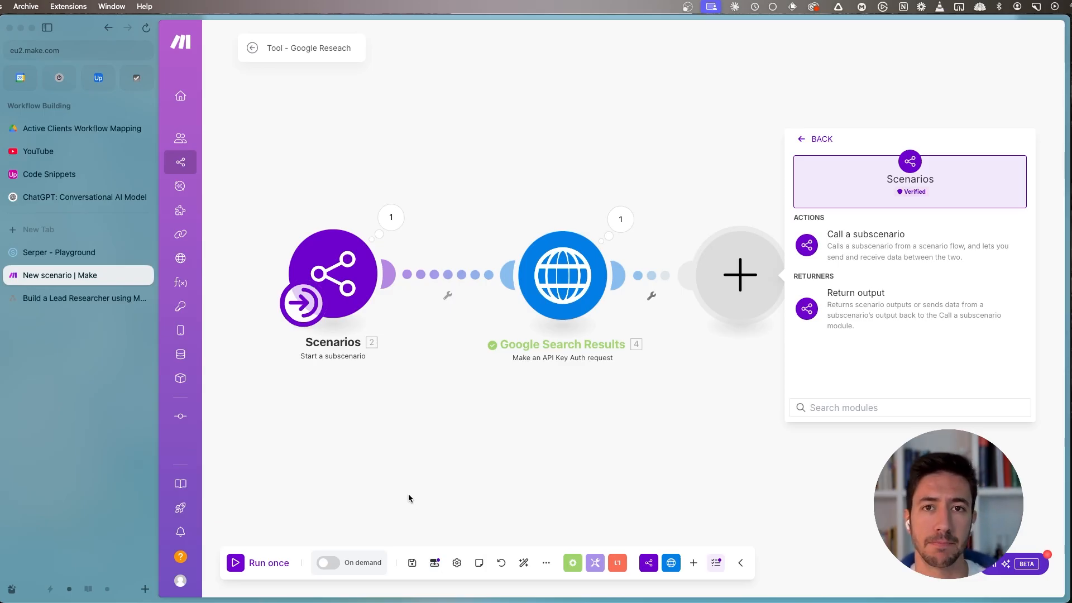
drag(634, 362, 537, 369)
click(748, 328)
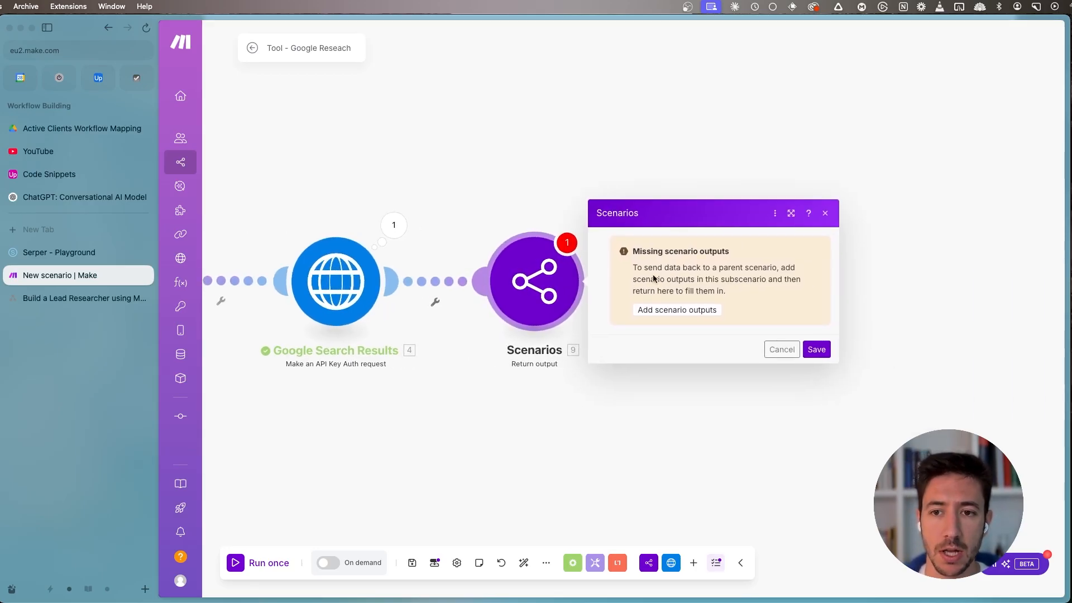
drag(639, 246, 727, 291)
click(775, 284)
click(774, 293)
click(636, 246)
click(730, 289)
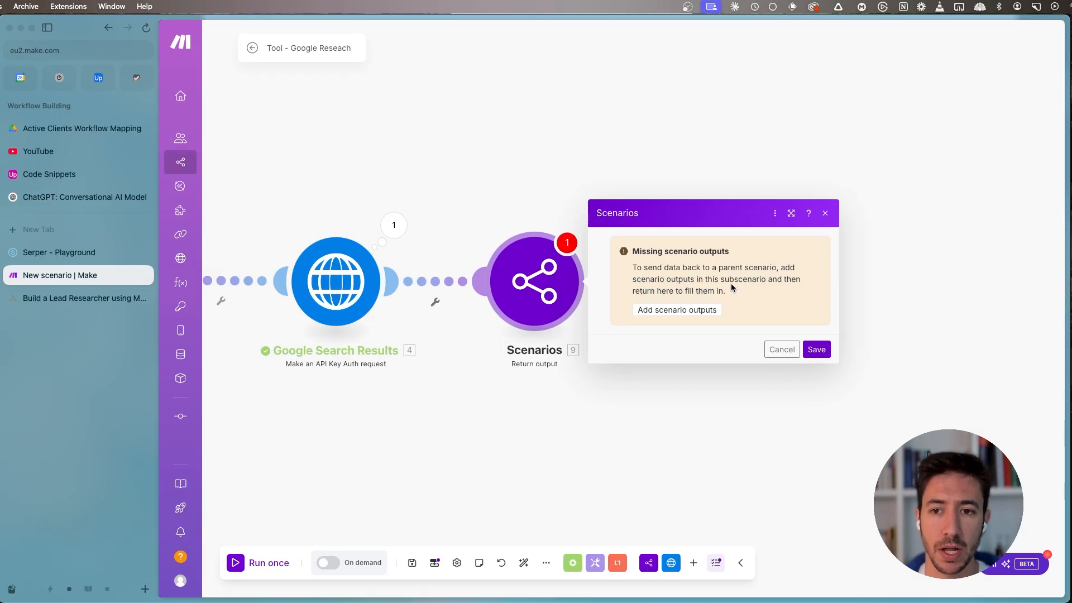
- Add a scenario output item named search_results
click(434, 563)
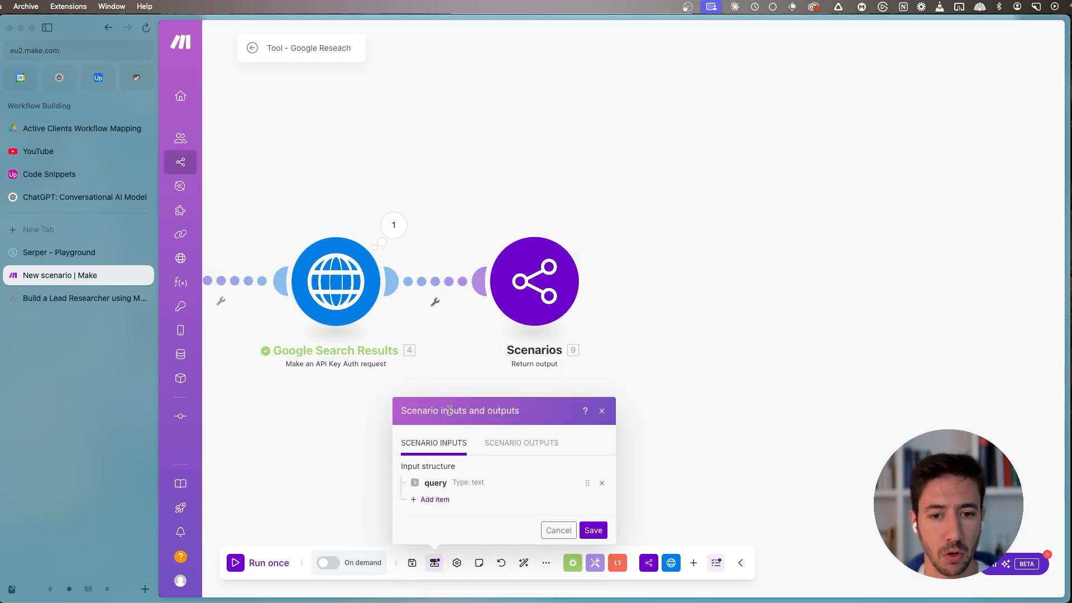
click(486, 451)
click(449, 502)
click(446, 213)
text(search_results)
- Describe the search_results output as "The list of results generated by the Google search"
click(491, 279)
text(The list of)
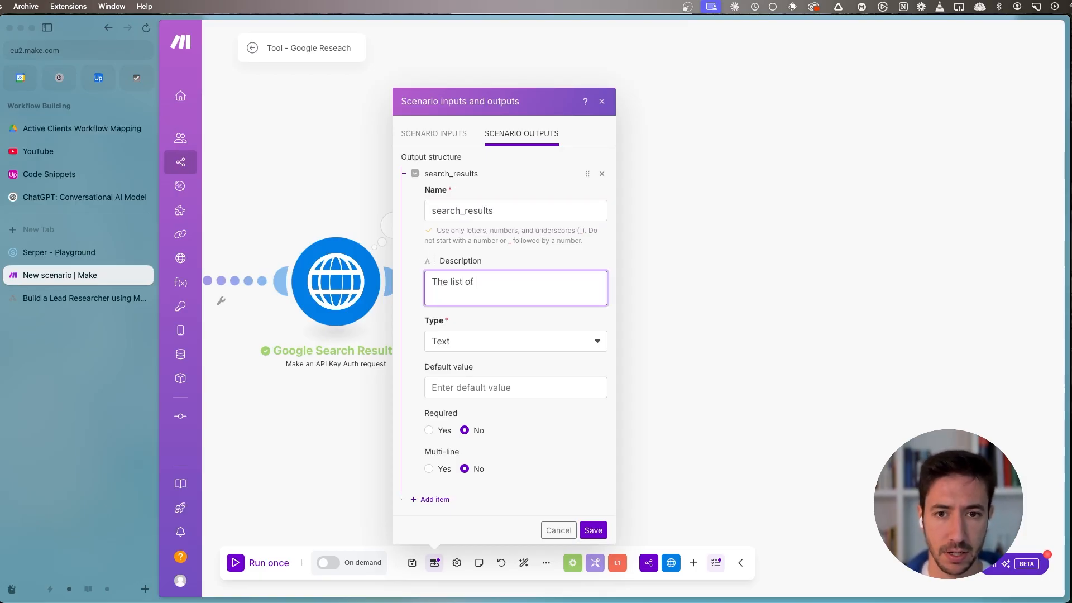
text( results)
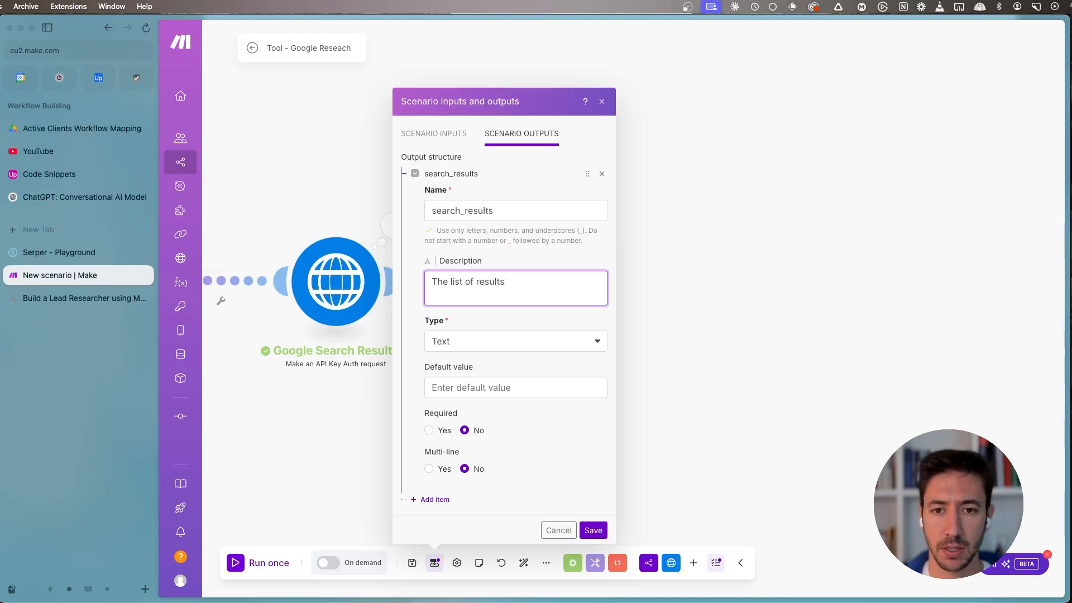
text( gg)
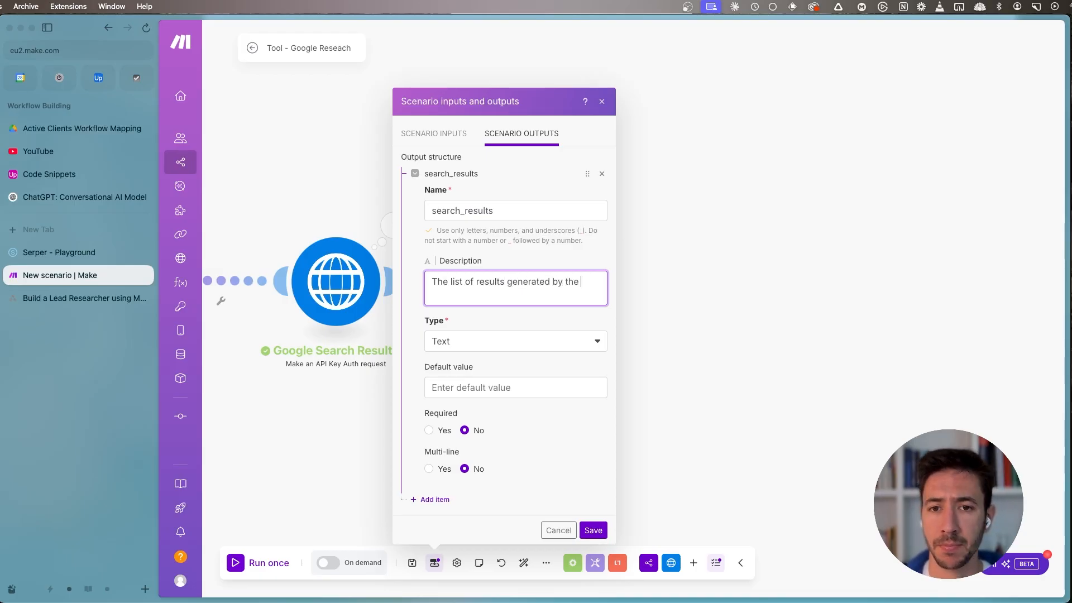
text(Google search)
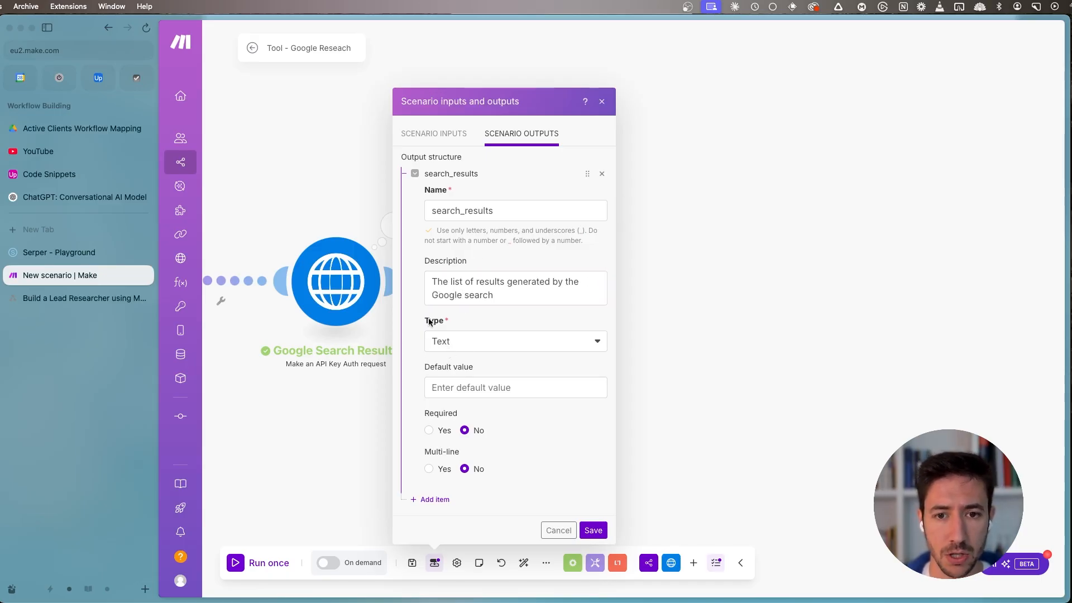
- Set the search_results output's type to Array with Collection as the array item type, and save the scenario outputs
click(453, 346)
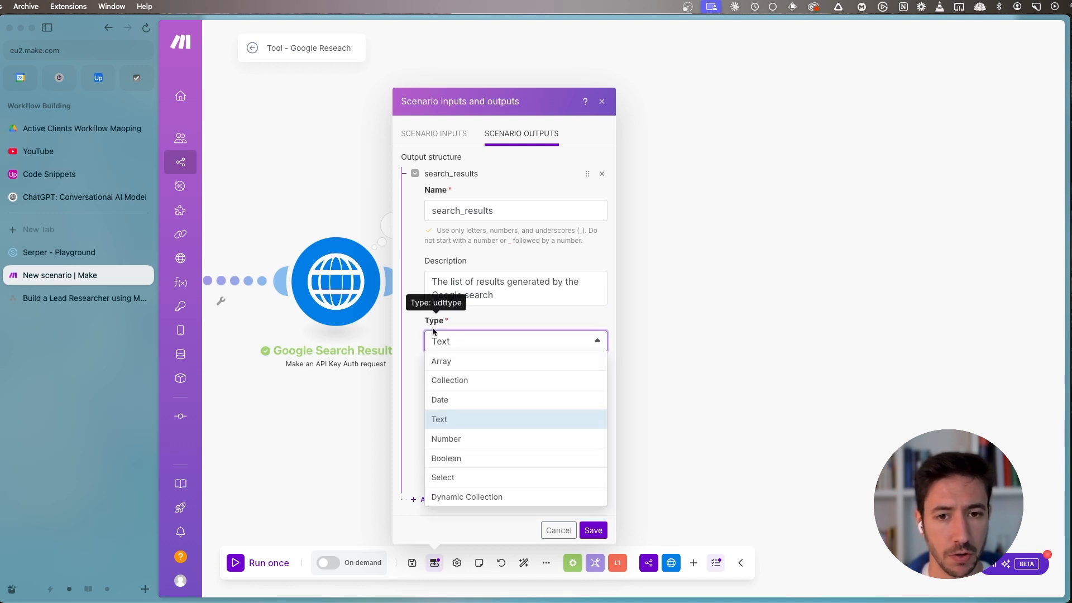
click(369, 221)
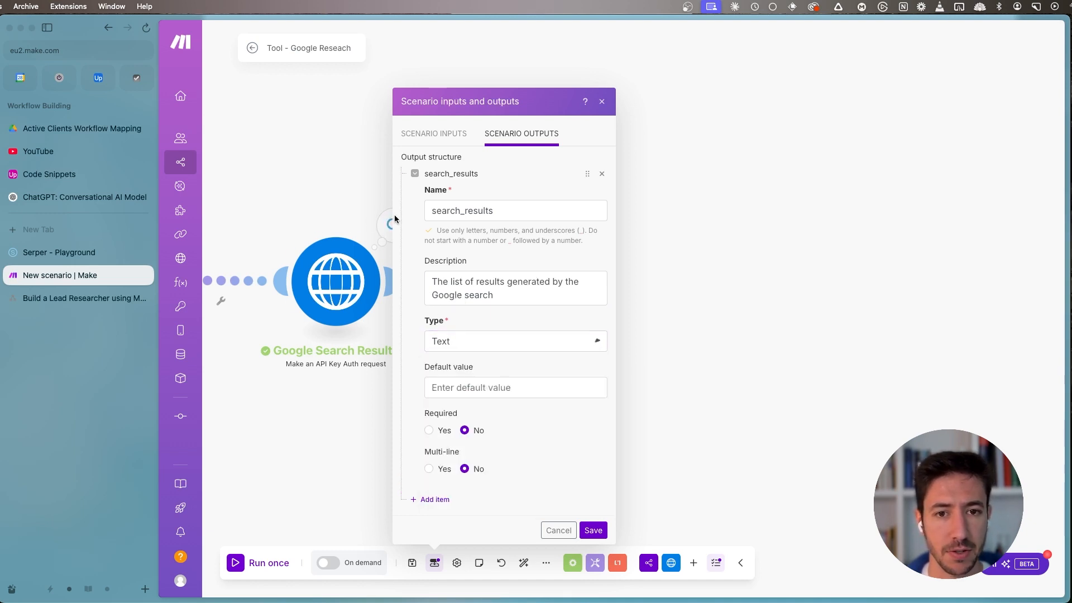
click(467, 343)
click(449, 363)
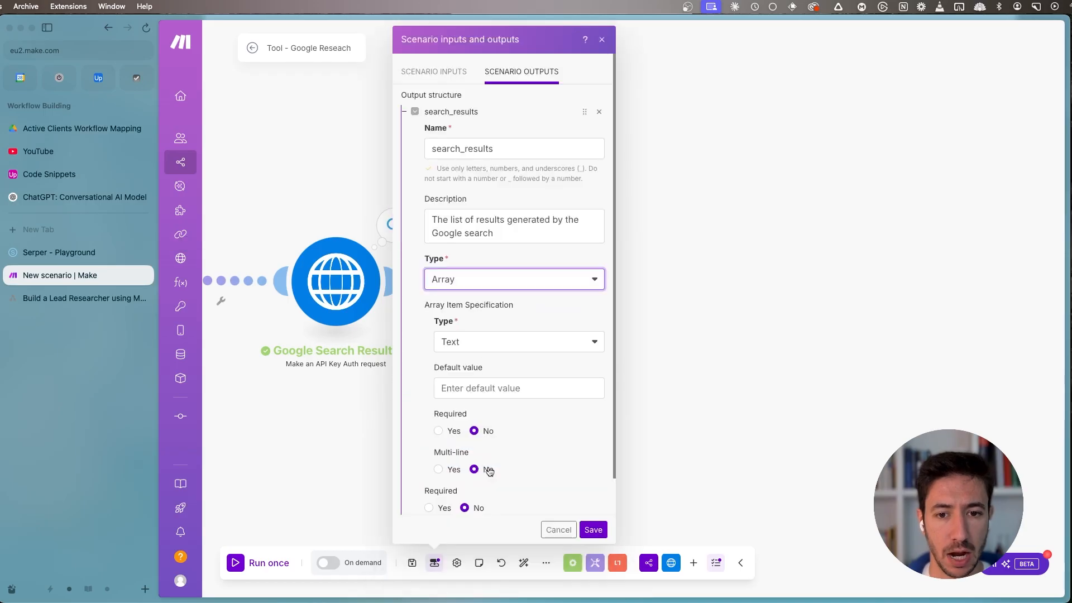
click(478, 341)
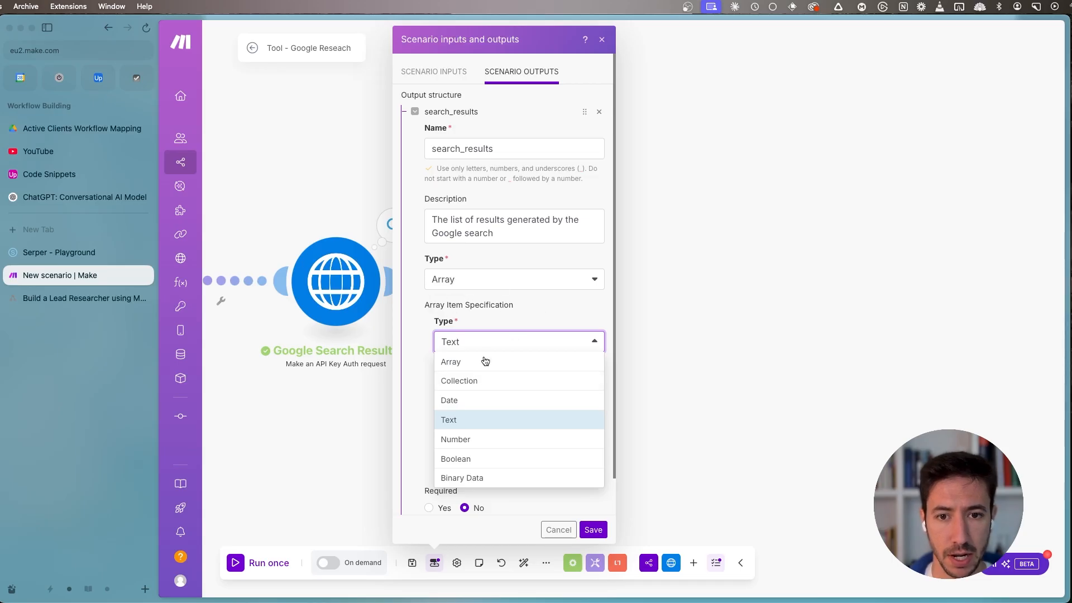
click(458, 382)
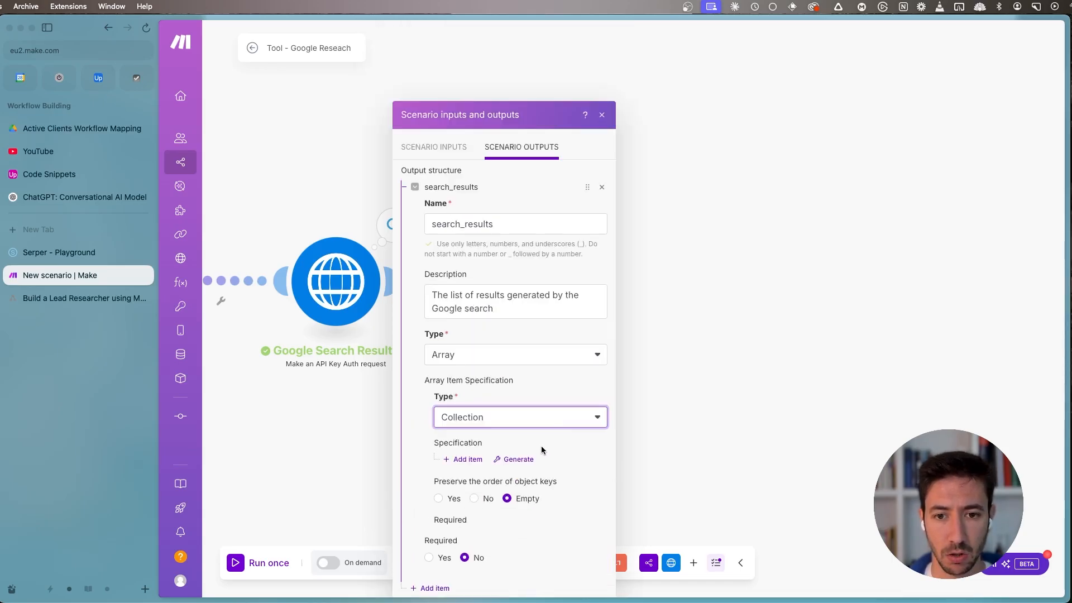
click(593, 530)
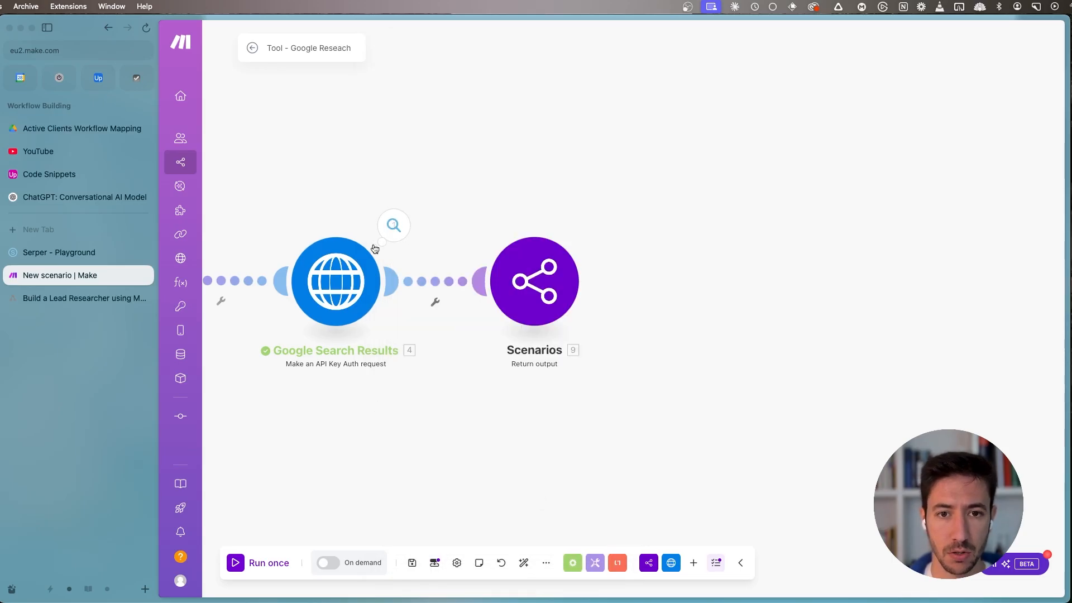
- Examine the fields of the first organic result in the Google Search Results module's output data
click(394, 225)
click(472, 393)
scroll(371, 424, up, 3)
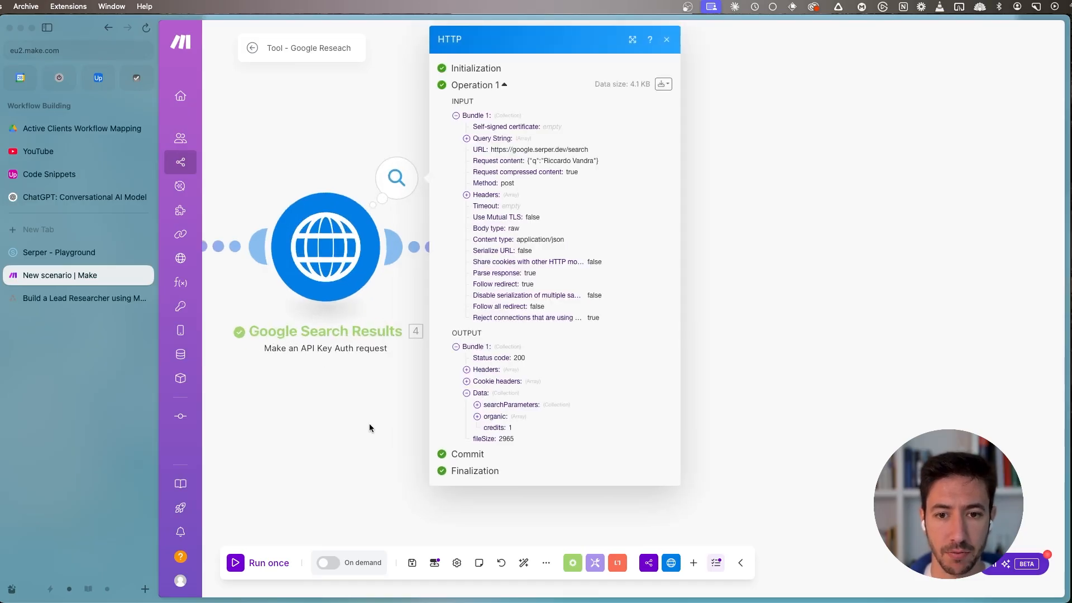
key(super+equal)
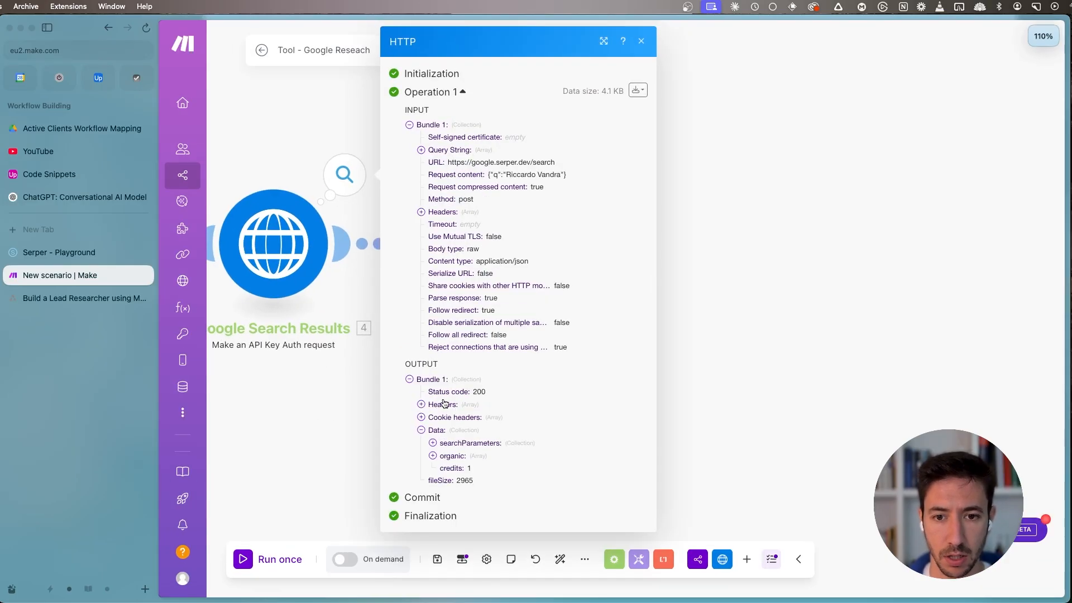
key(super+equal)
scroll(481, 433, down, 1)
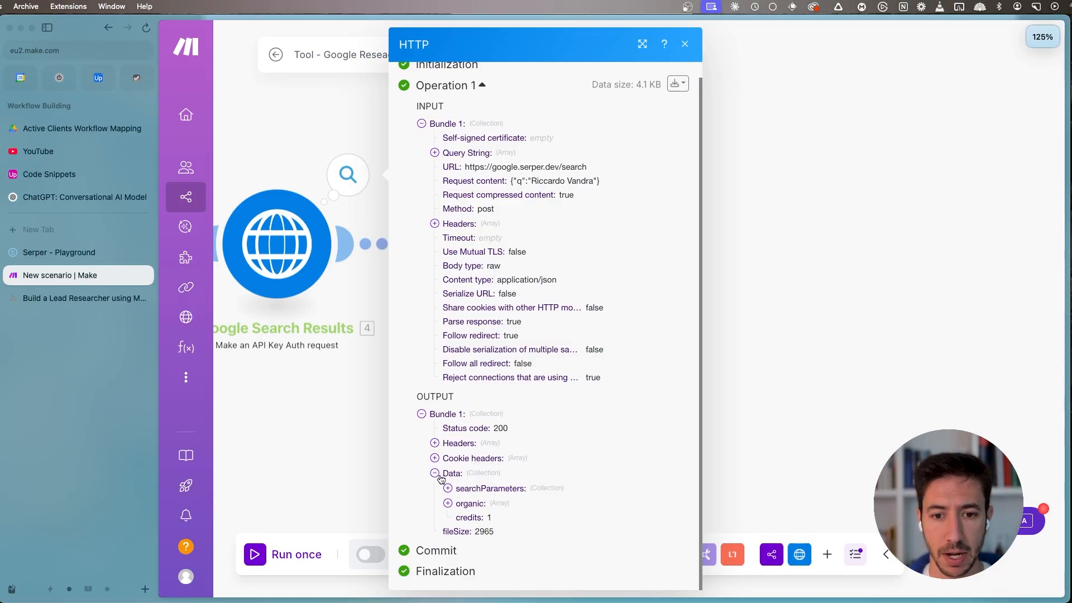
click(465, 507)
scroll(538, 357, down, 3)
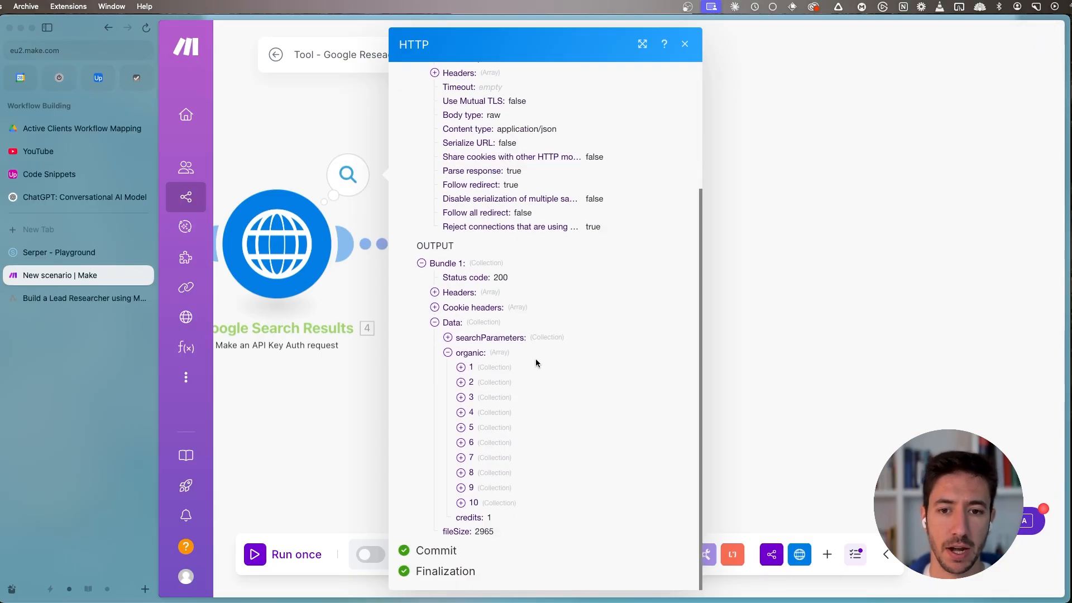
click(461, 368)
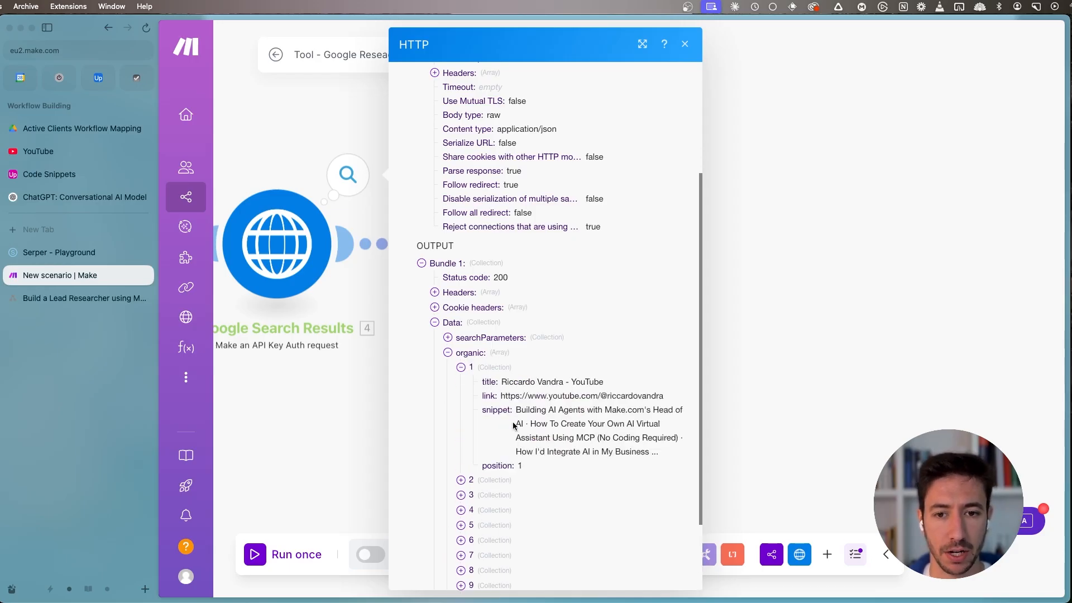
- Review the title, link, snippet and position fields of the first organic result, and close the module's output
scroll(495, 281, down, 2)
double_click(488, 285)
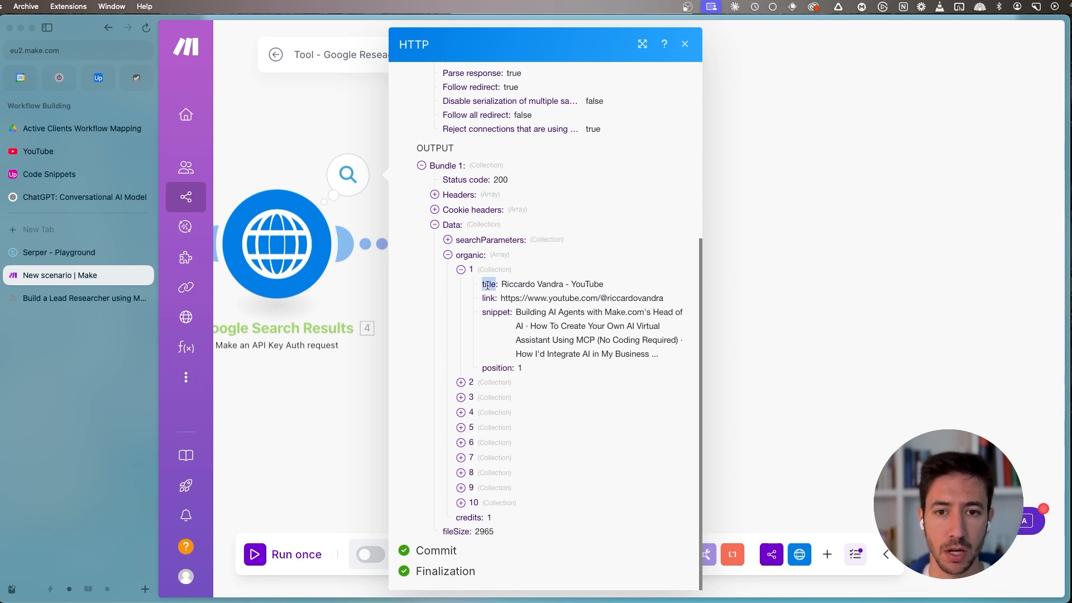
click(517, 282)
double_click(484, 298)
double_click(490, 311)
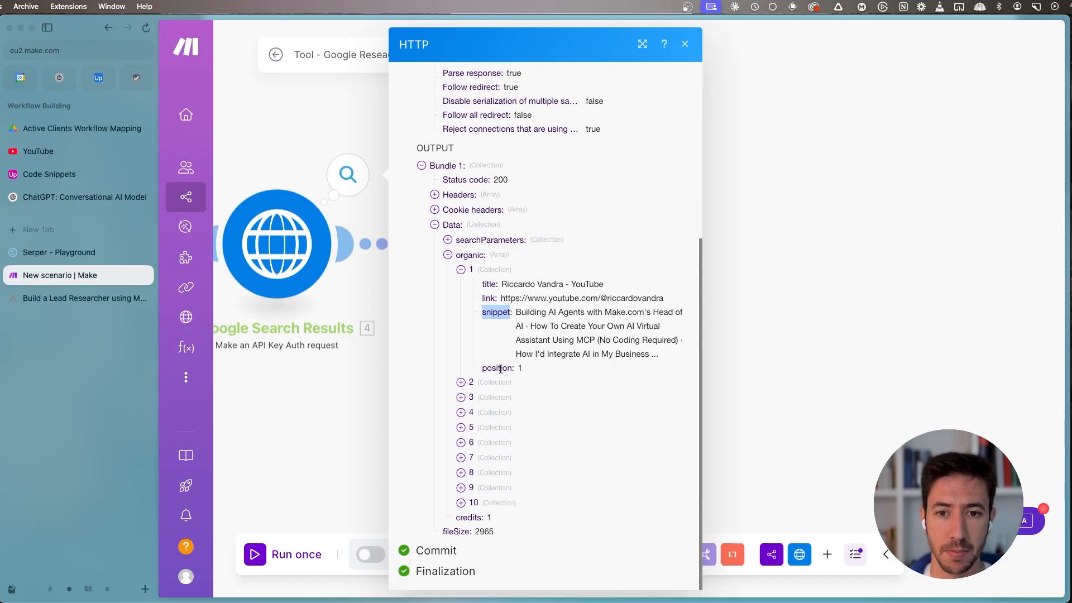
double_click(498, 367)
click(461, 270)
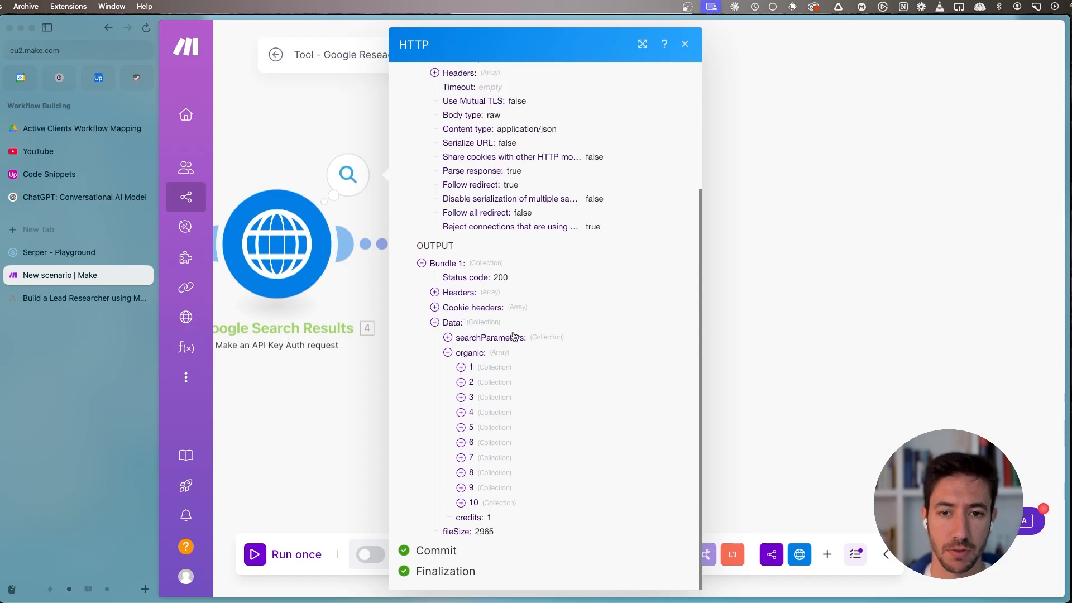
key(super+0)
click(257, 422)
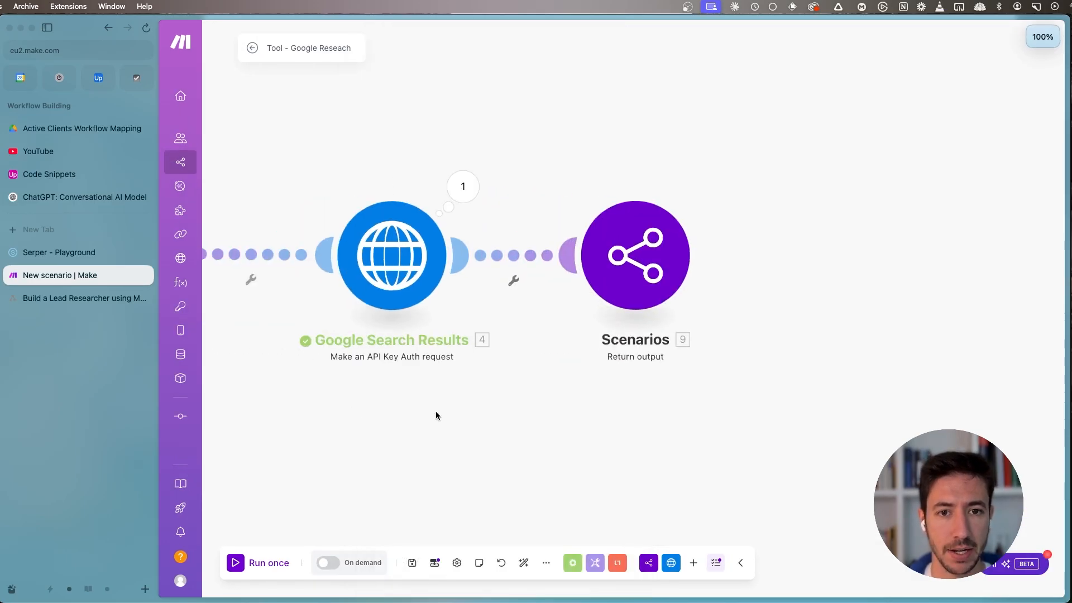
- Check the search_results definition in the scenario outputs, save it again, and save the scenario
click(434, 563)
click(528, 449)
click(416, 482)
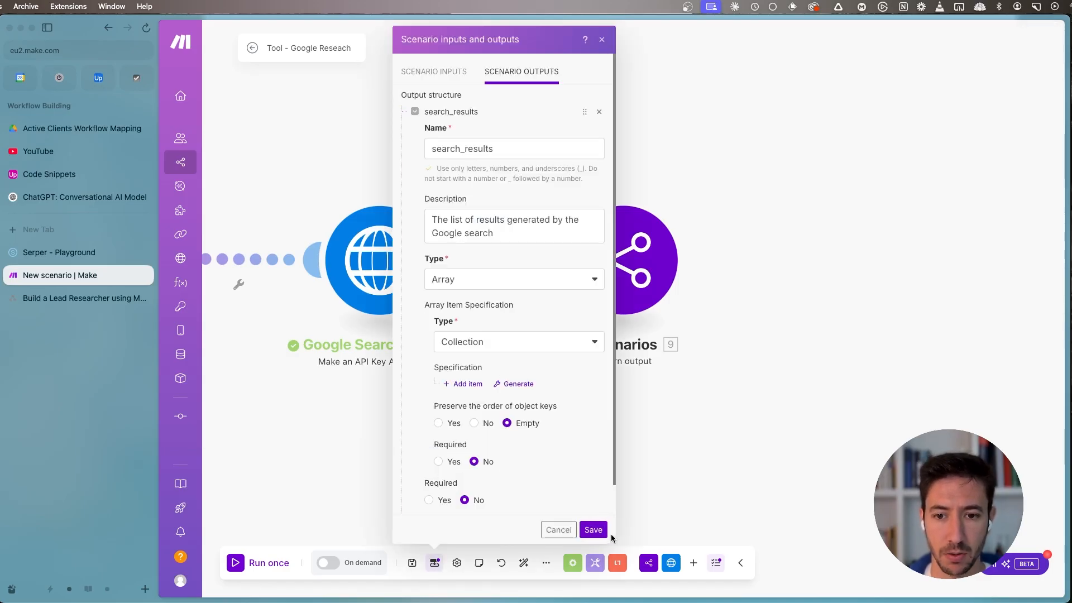
click(589, 527)
click(412, 563)
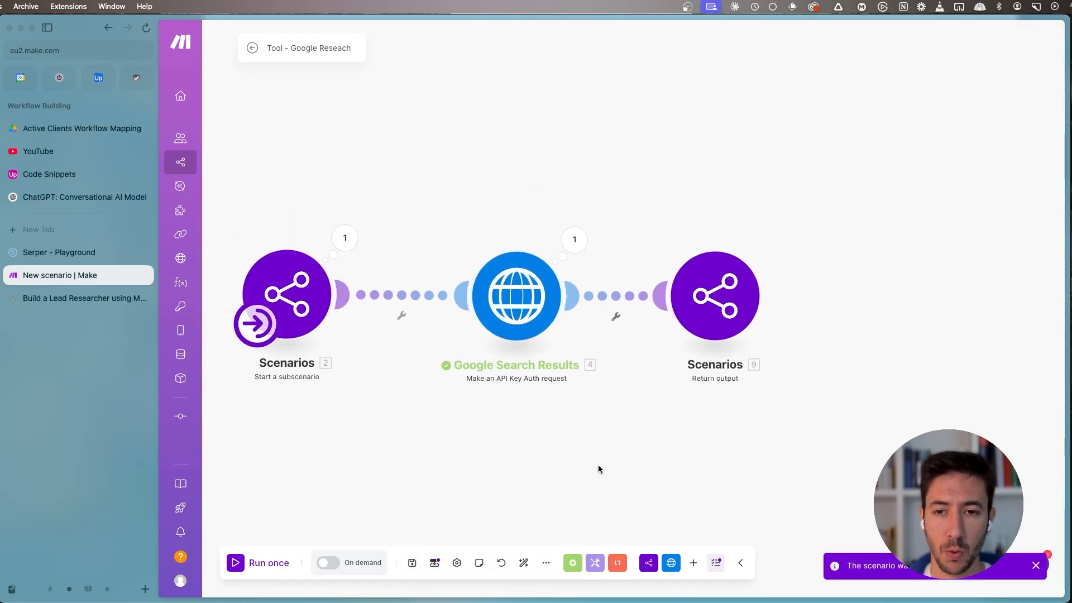
- Run the scenario once and inspect the input and output bundles of the Return output module
click(233, 564)
click(426, 522)
click(517, 577)
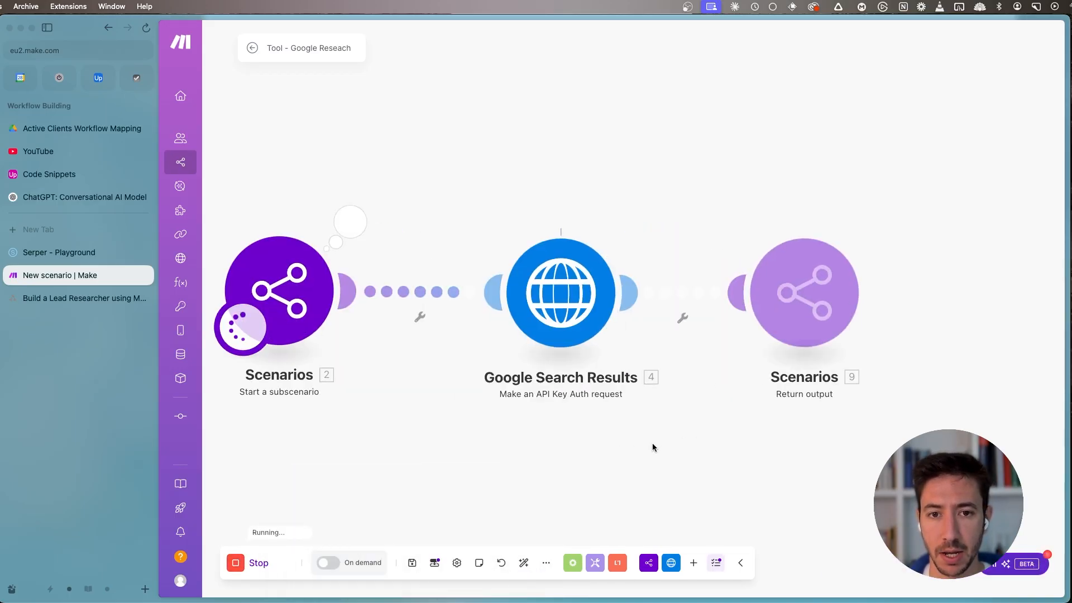
click(571, 296)
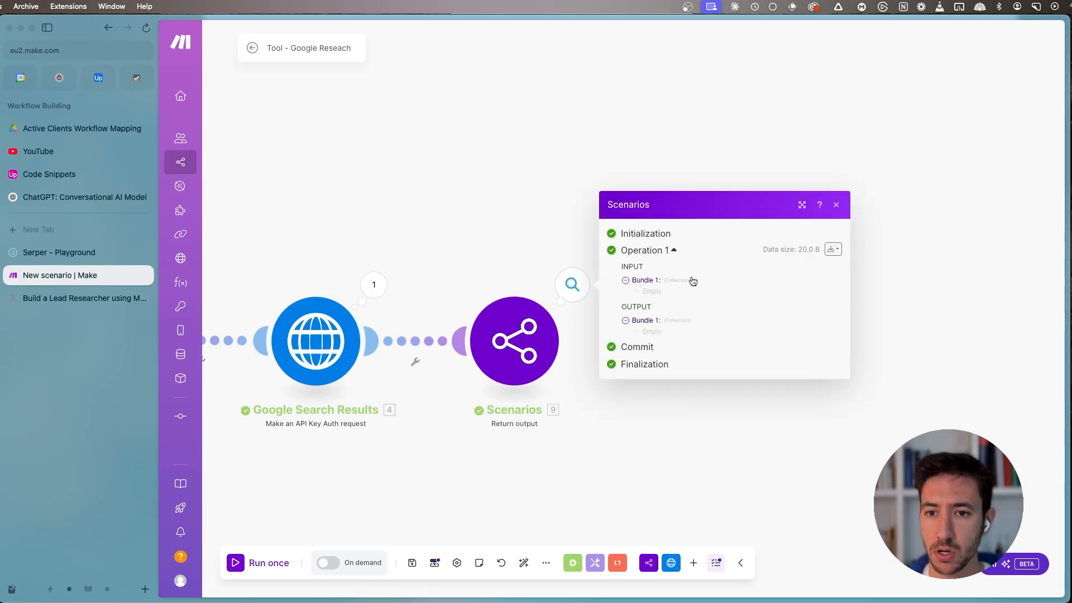
- Inspect the Data collection and its searchParameters in the Google Search Results module's output
click(373, 285)
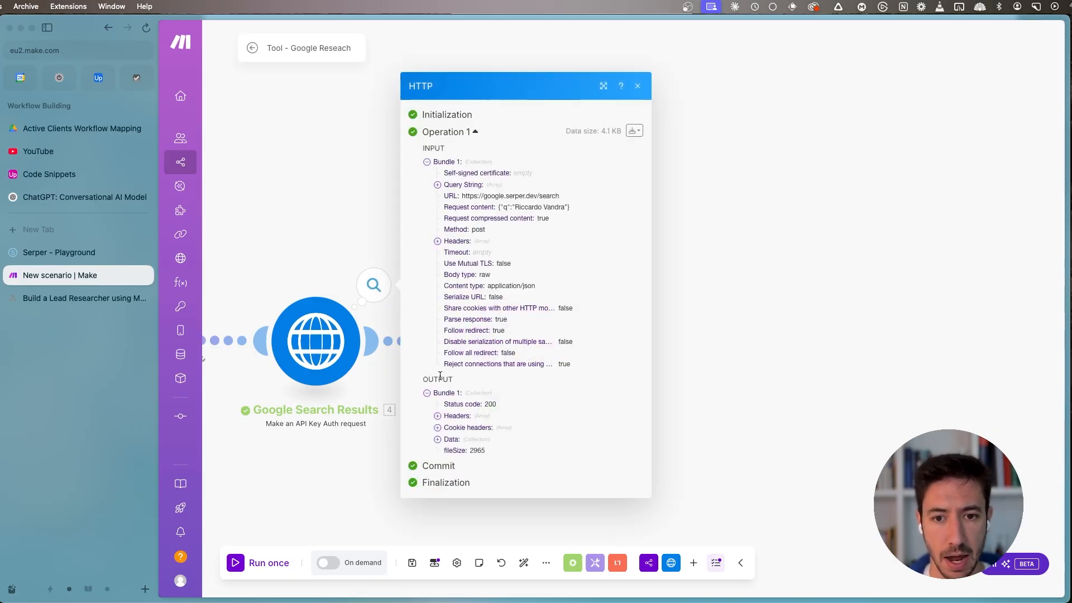
click(457, 441)
click(472, 438)
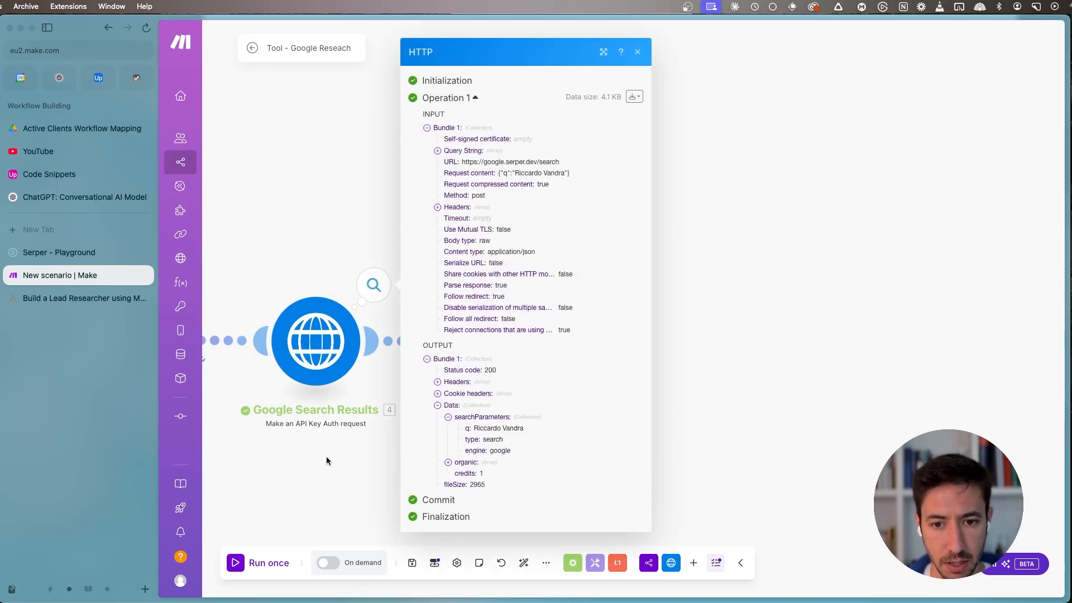
click(326, 457)
- Map the organic[] array from Google Search Results to search_results in the Return output module, and save the scenario
click(473, 348)
click(710, 334)
click(569, 348)
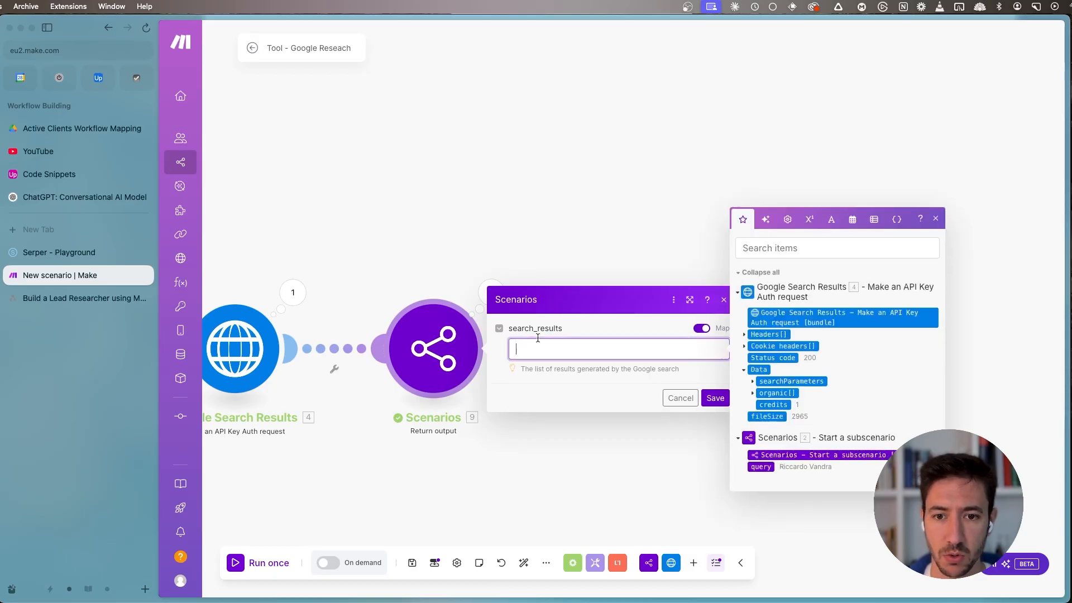
click(774, 394)
click(714, 398)
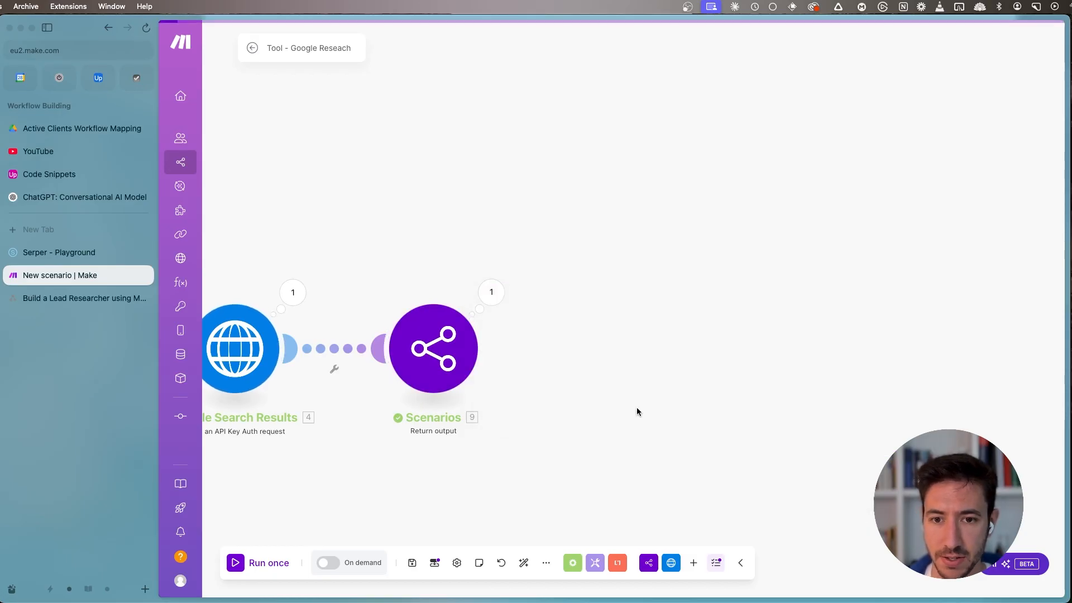
click(413, 563)
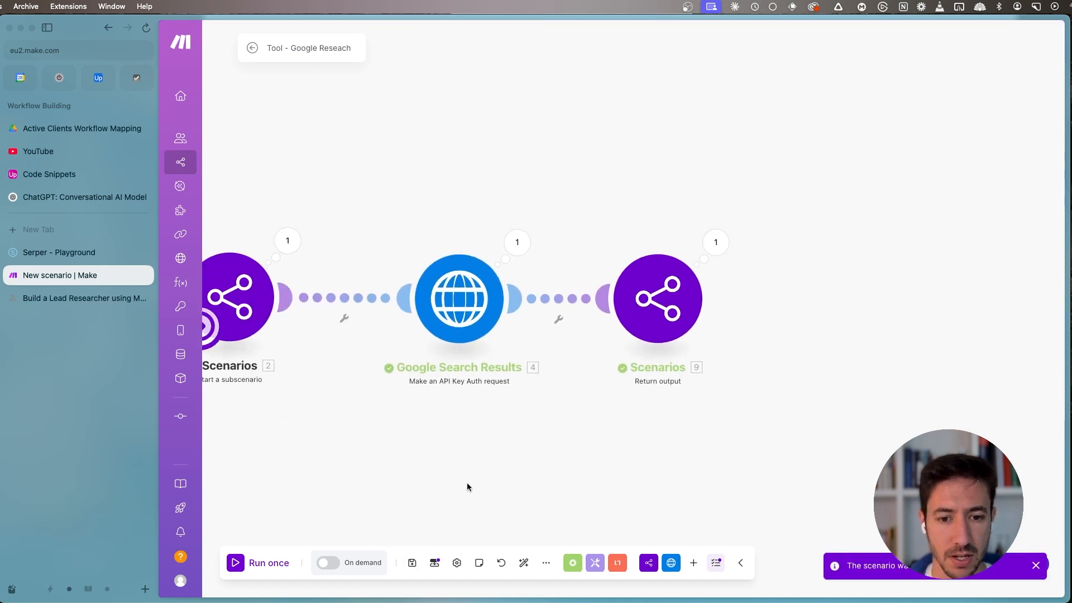
- Run the scenario once and examine the first items of search_results in the Return output module's output bundle
click(261, 563)
click(520, 577)
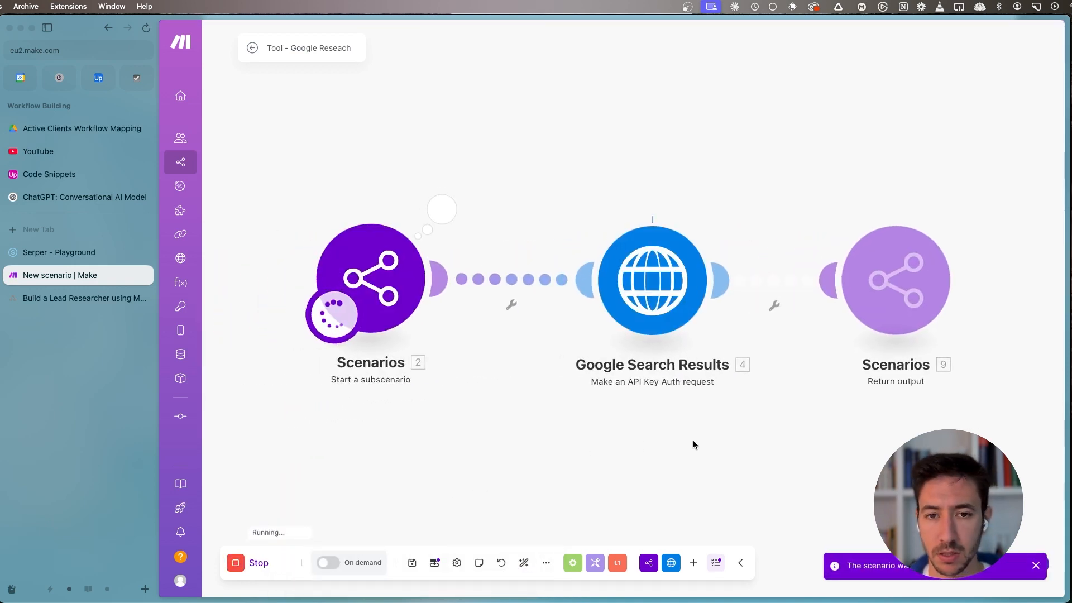
click(788, 262)
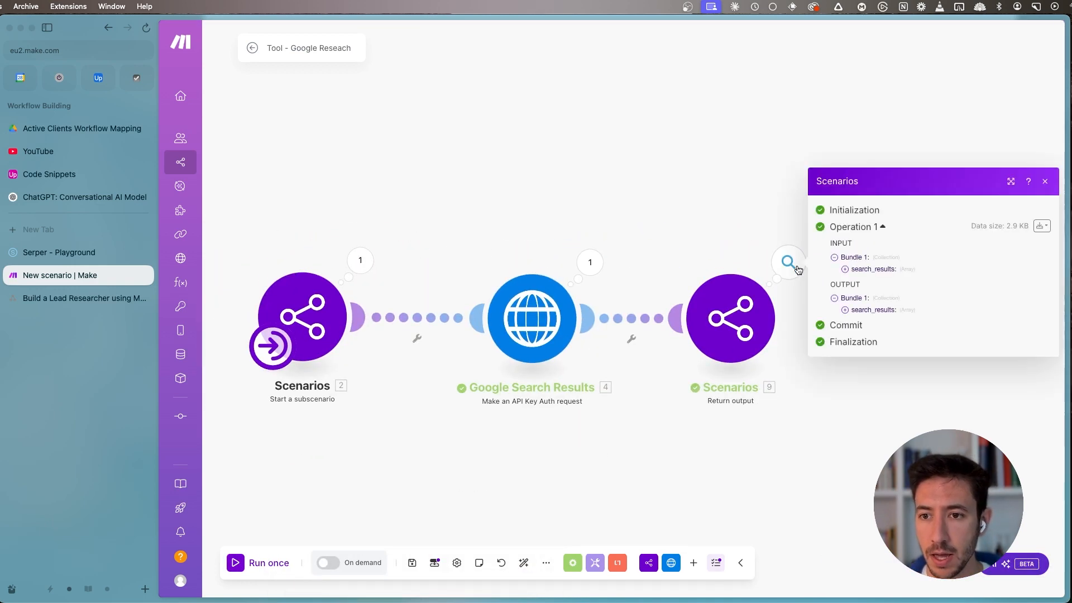
click(870, 313)
click(865, 263)
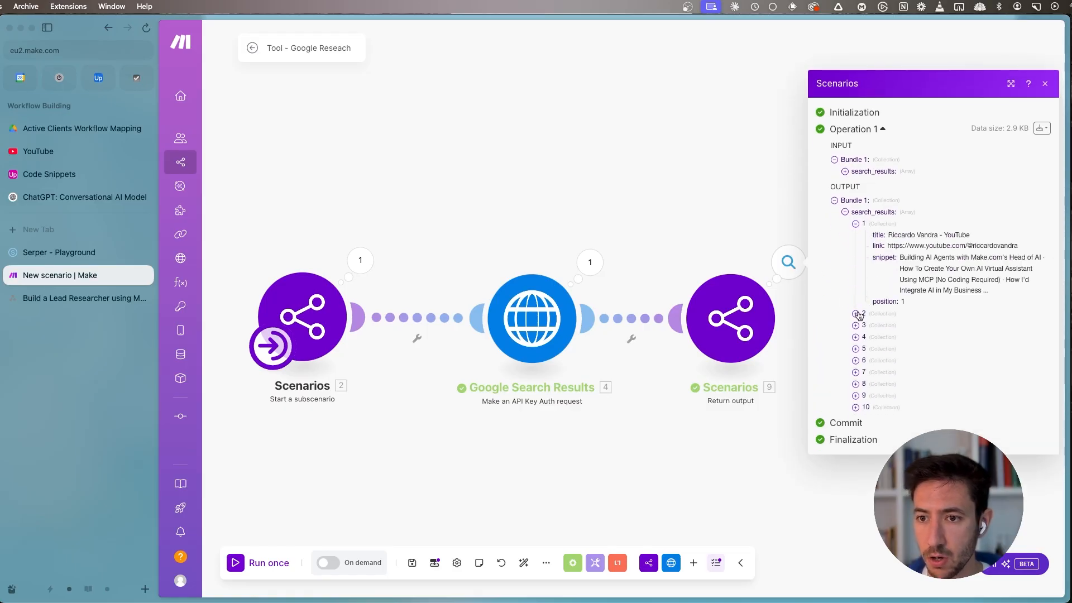
click(857, 314)
click(715, 463)
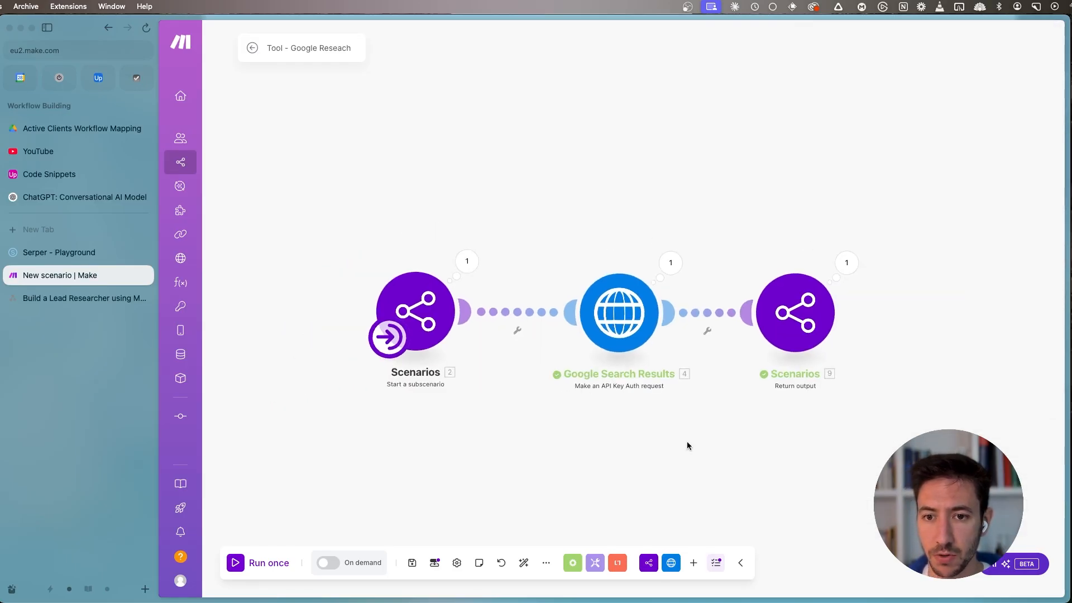
drag(780, 475, 782, 477)
click(525, 412)
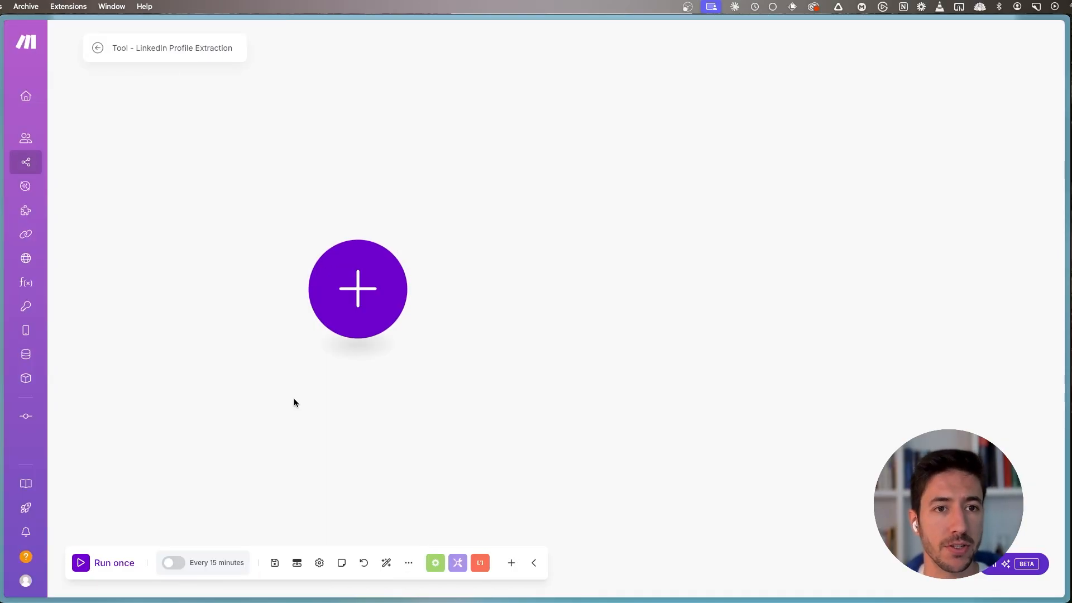
- Add the Scenarios "Start a subscenario" module as the trigger of the Tool - LinkedIn Profile Extraction scenario
click(341, 283)
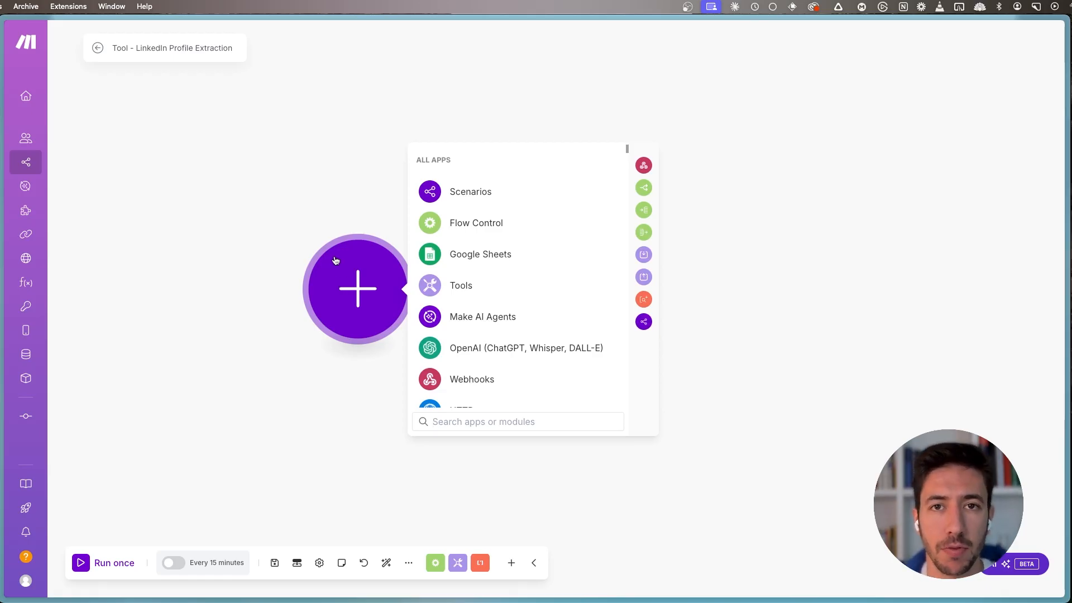
click(494, 193)
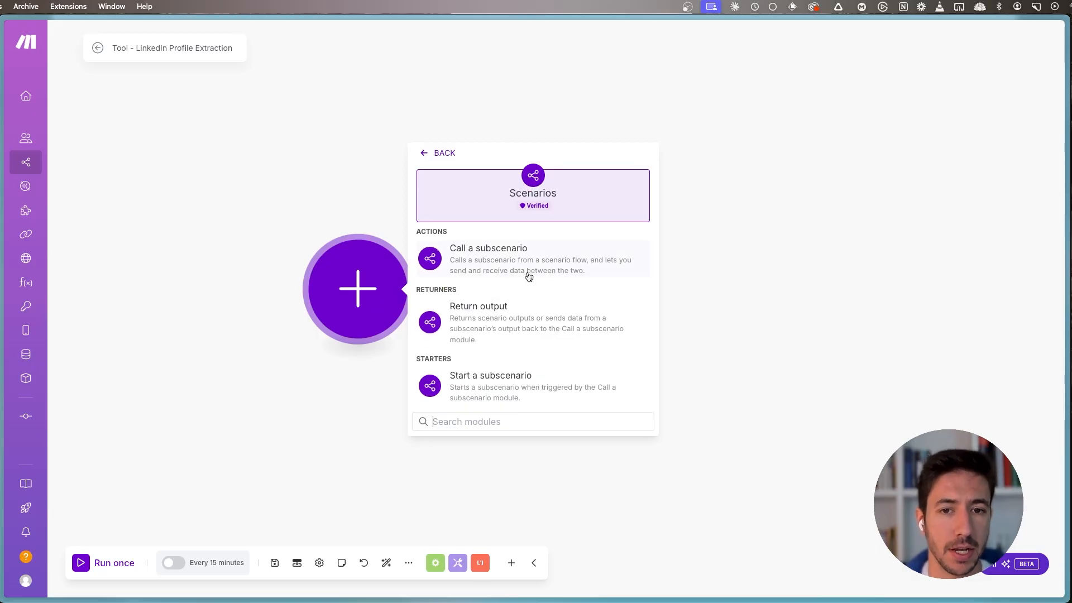
click(498, 388)
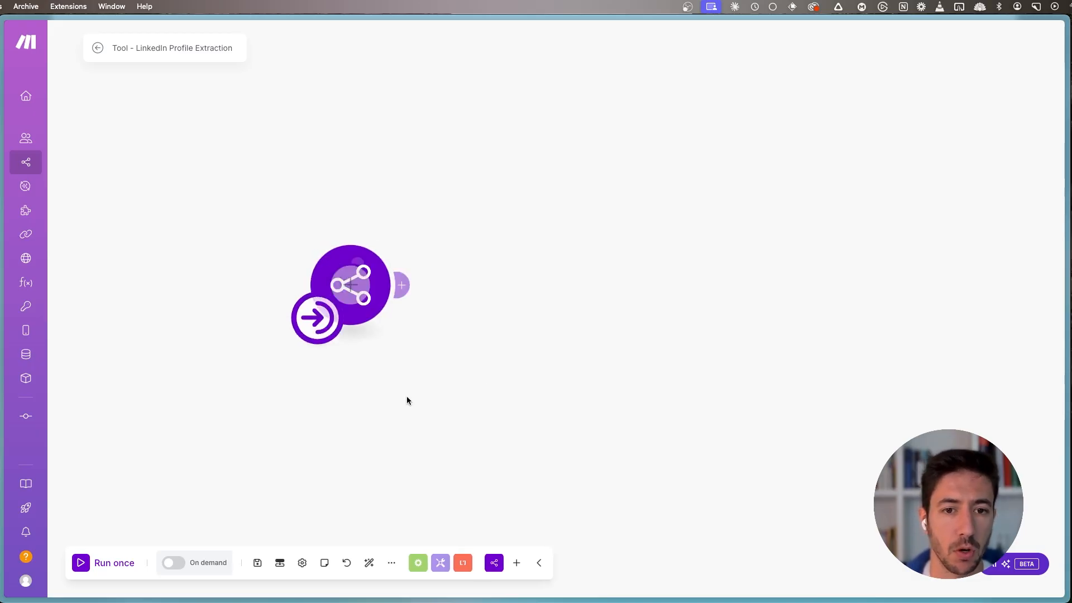
click(560, 316)
- Add a scenario input item named linkedIn_url
click(280, 563)
click(277, 499)
click(370, 210)
text(linkedI)
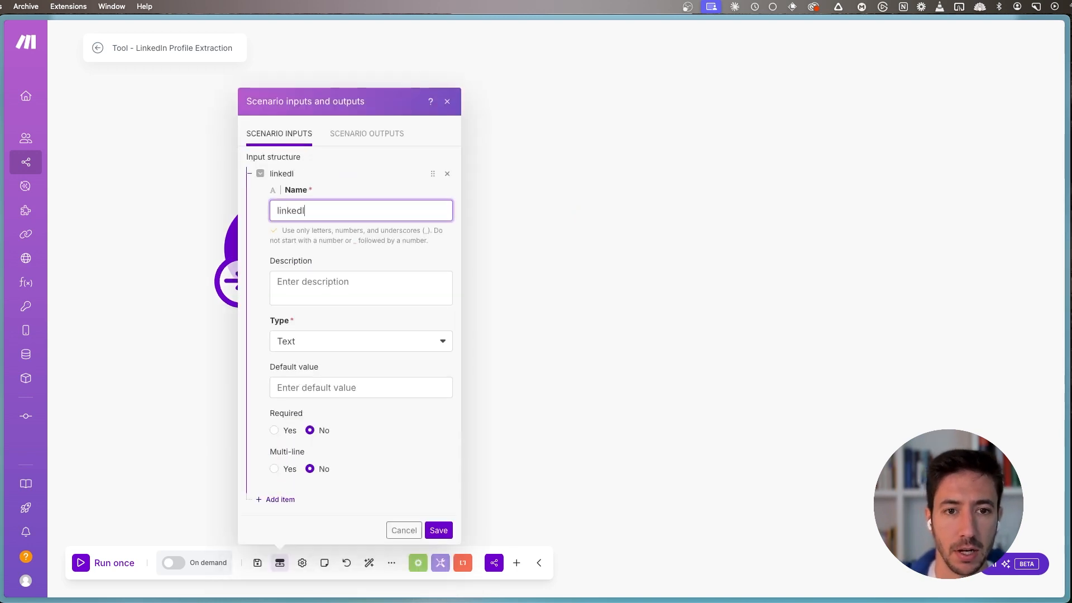
text(n_url)
- Describe the linkedIn_url input as "The LinkedIn URL of the Lead that we need to research" and save the scenario inputs
click(368, 294)
text(The)
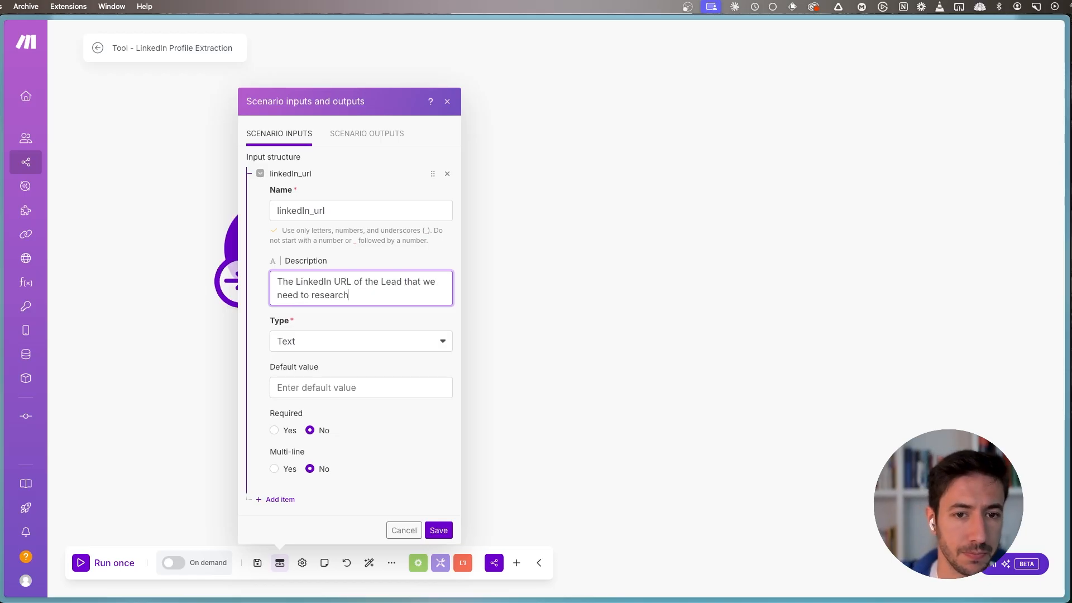
click(327, 325)
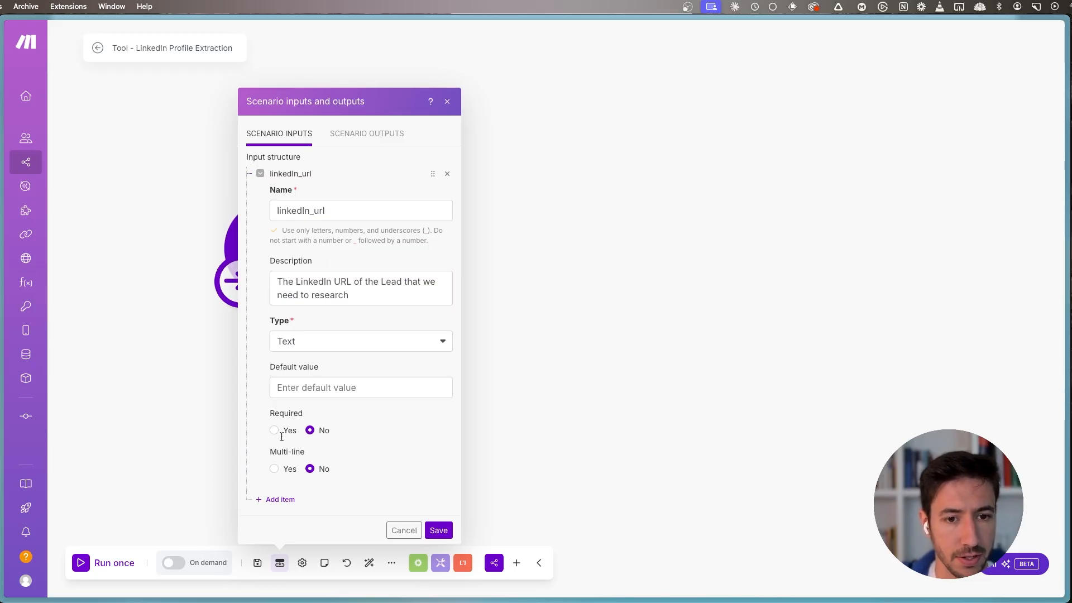
click(439, 530)
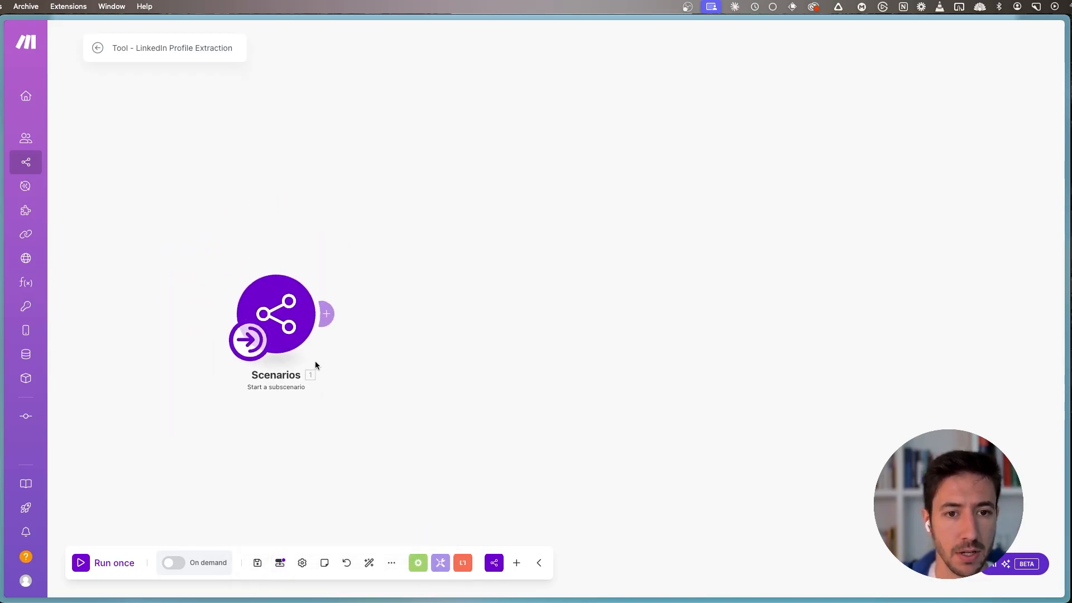
- Start adding a module after Start a subscenario, and open apify.com in a new browser tab
click(327, 314)
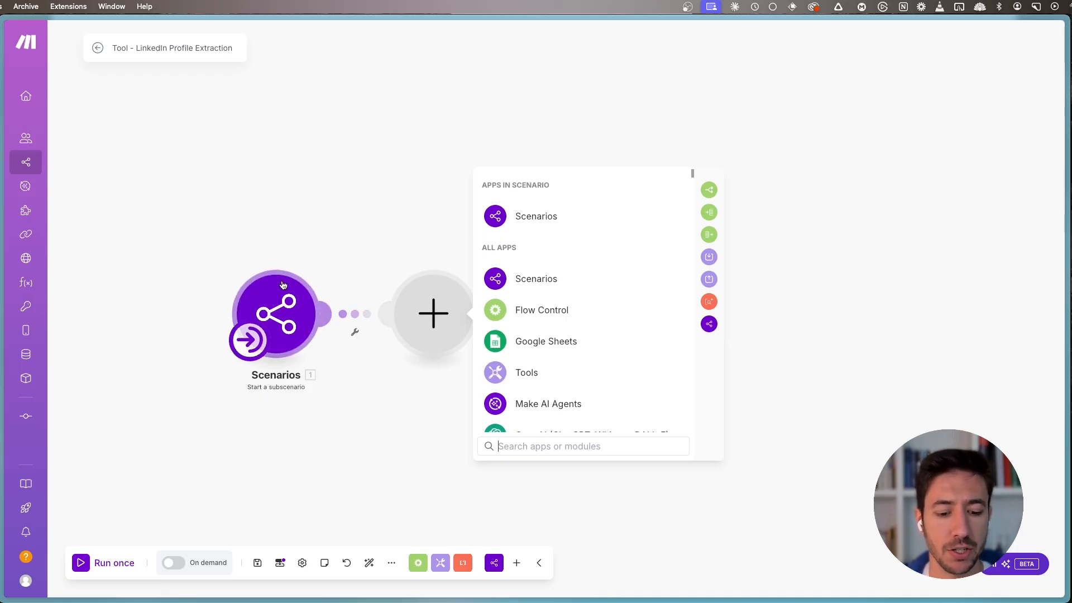
key(super+t)
text(a)
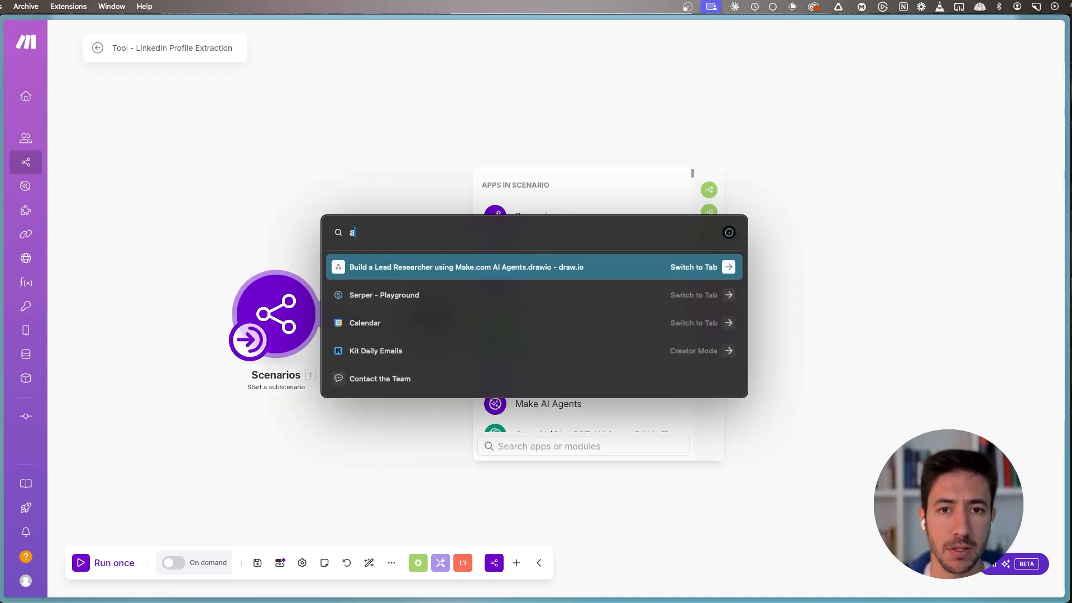
text(pipfy.com)
key(Return)
drag(302, 103, 679, 141)
click(718, 167)
drag(413, 152, 616, 149)
click(659, 146)
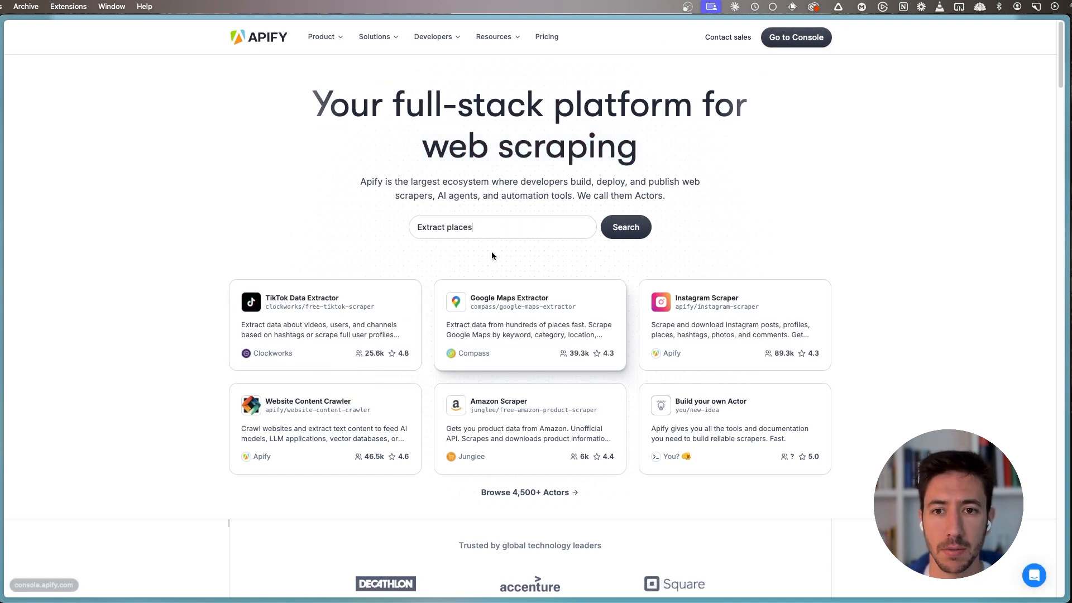
- Search the Apify Store for "linkedin profile" and open the supreme_coder/linkedin-profile-scraper Actor in the Apify Console
click(491, 233)
text(linkedin profil)
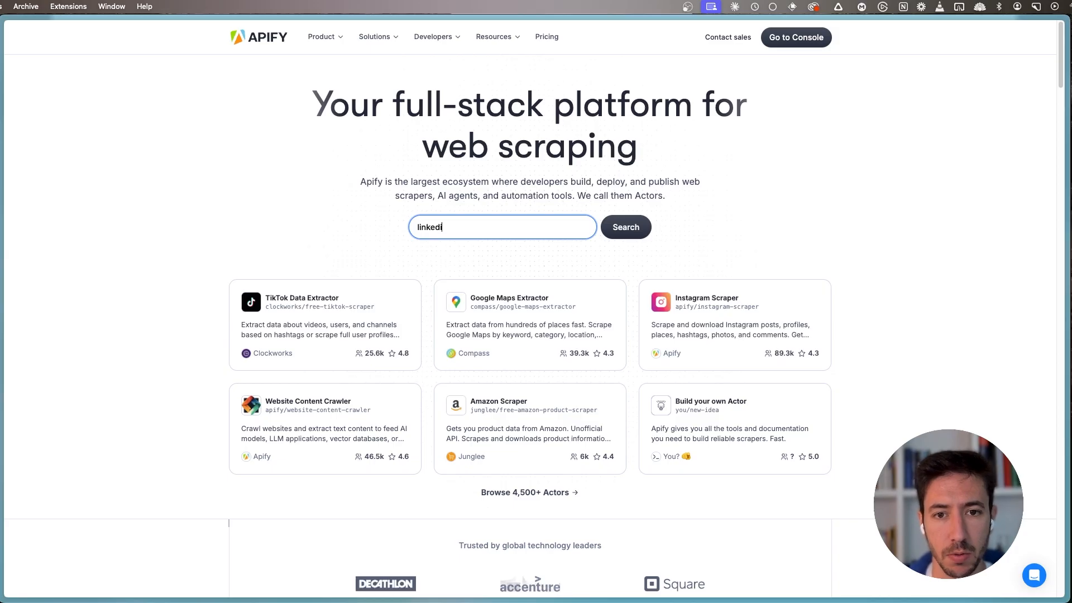
key(Return)
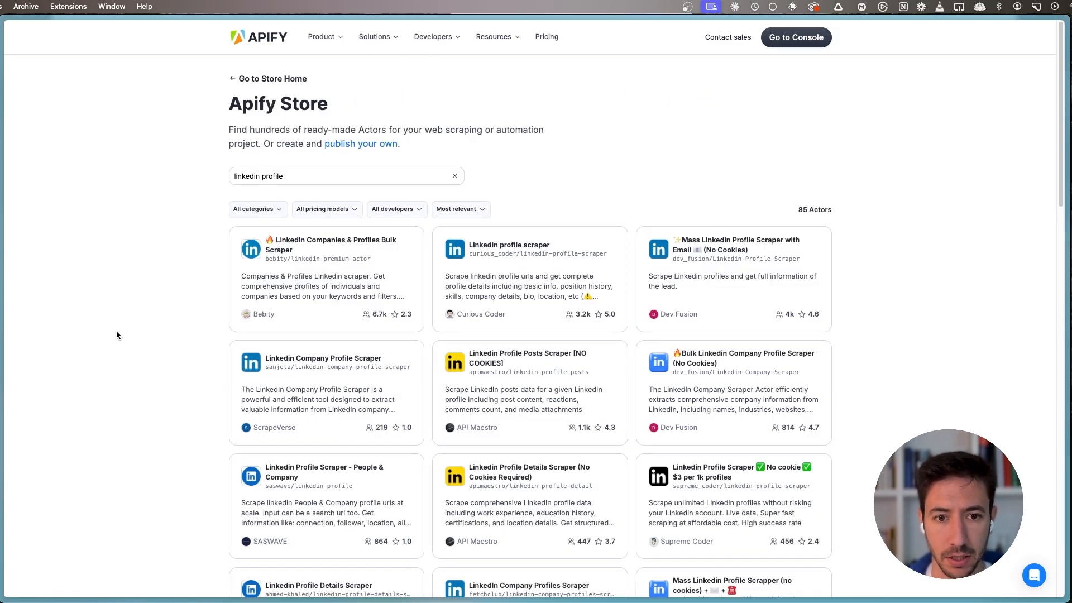
scroll(116, 331, down, 3)
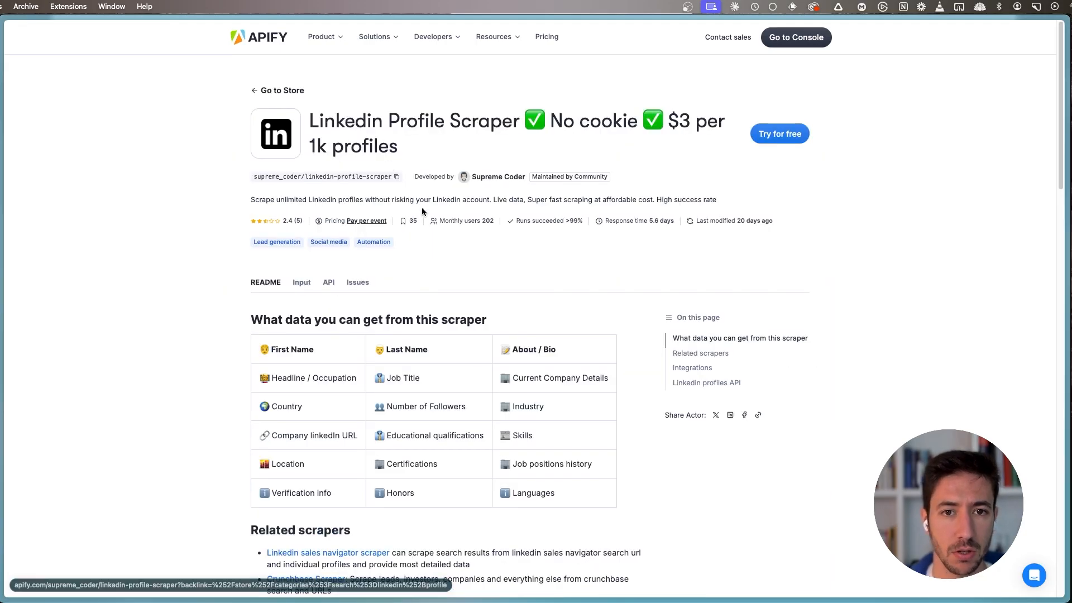
click(743, 135)
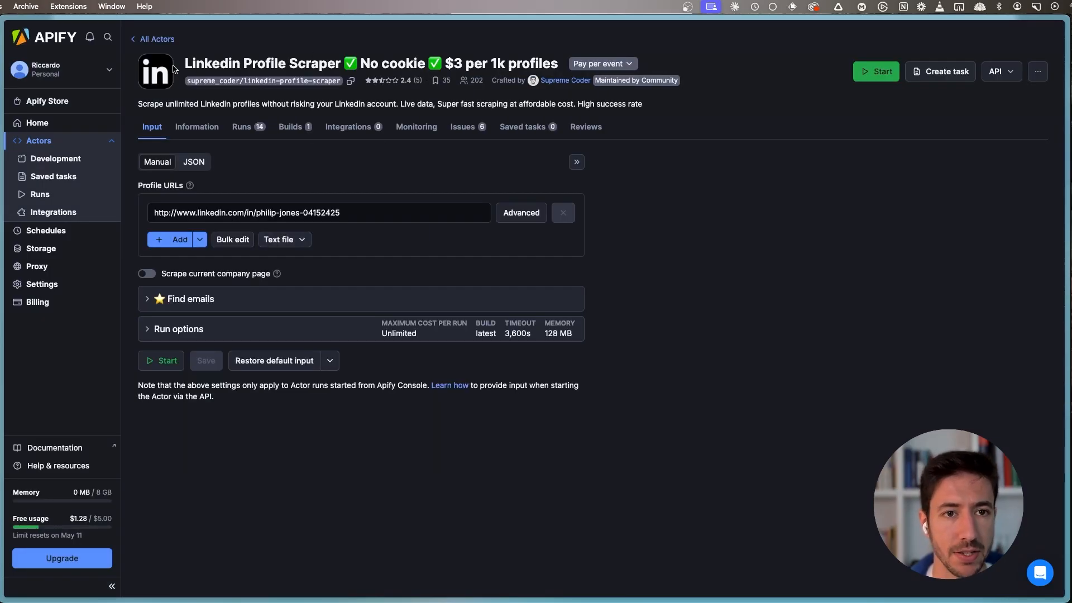
- Display the LinkedIn Profile Scraper Actor's input as JSON and examine its structure
drag(194, 63, 517, 64)
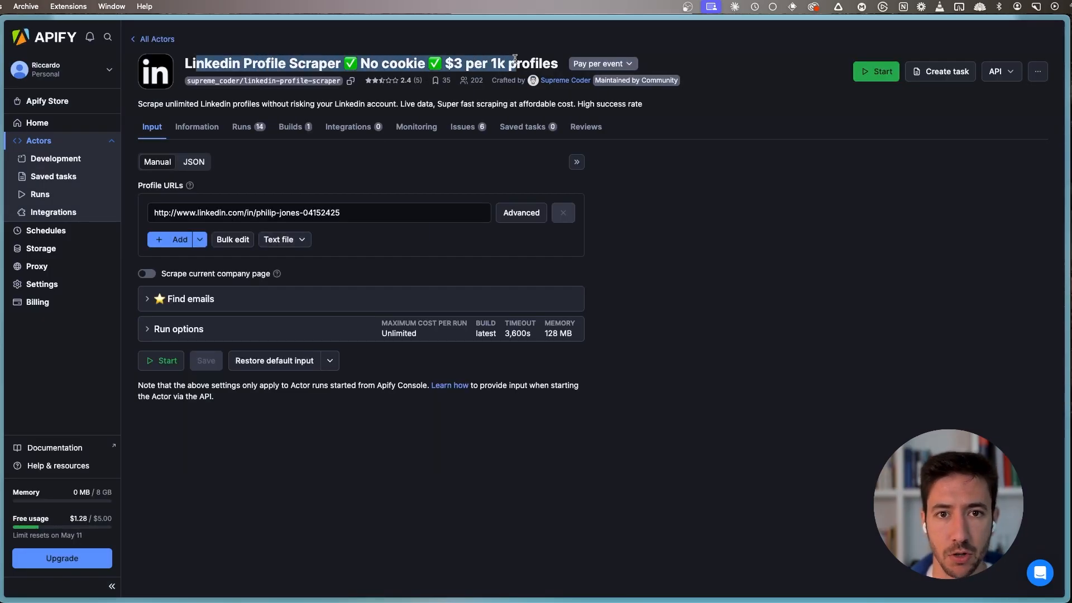
click(393, 87)
click(194, 162)
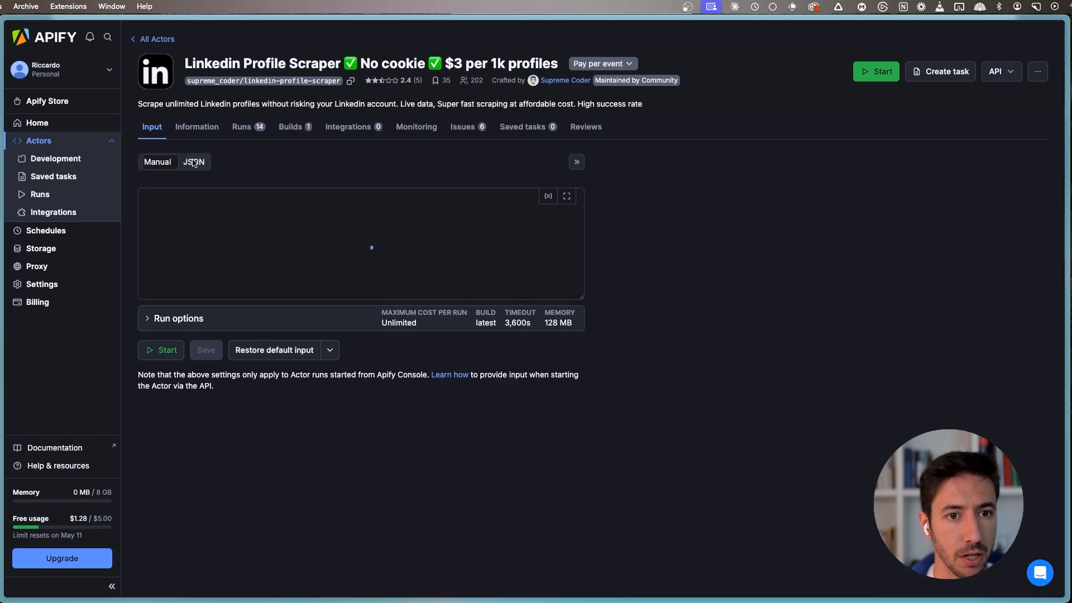
key(super+a)
click(224, 274)
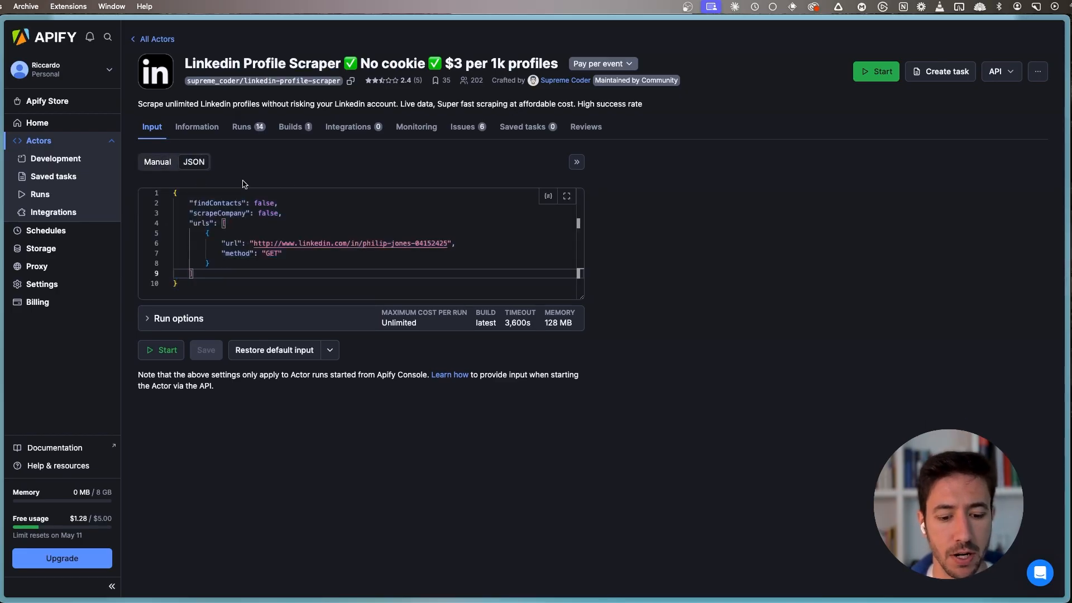
- Return to the Make scenario and add Apify's Run an Actor module after Start a subscenario
key(super+s)
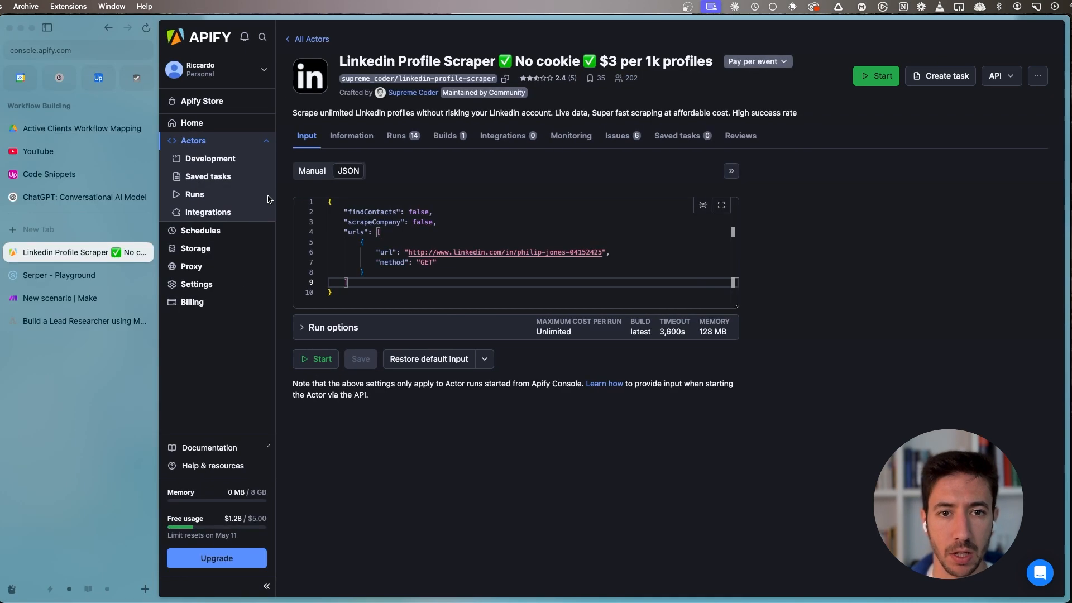
click(34, 299)
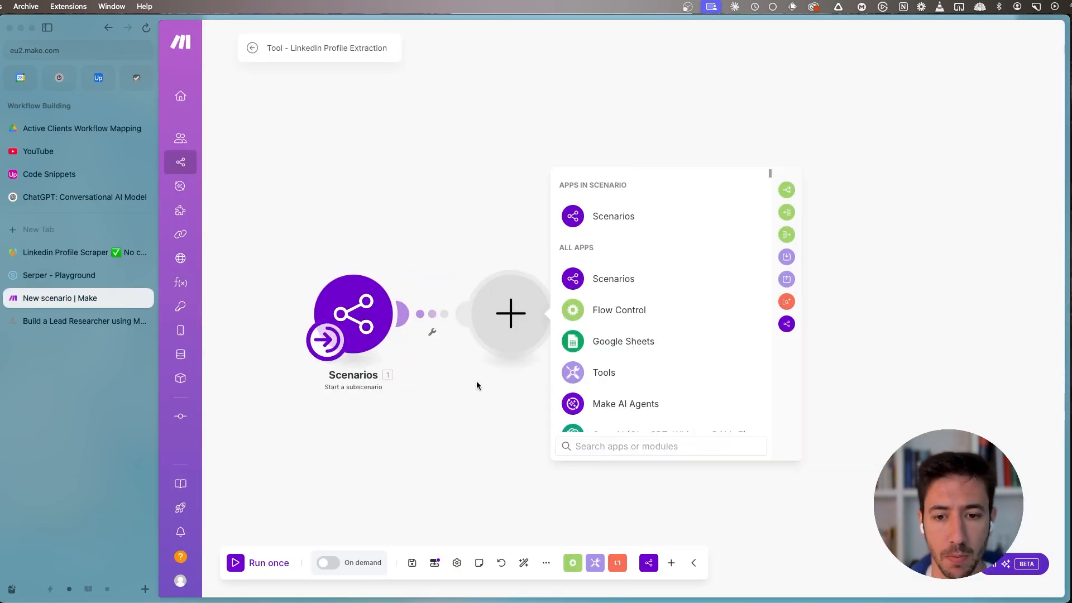
text(apif)
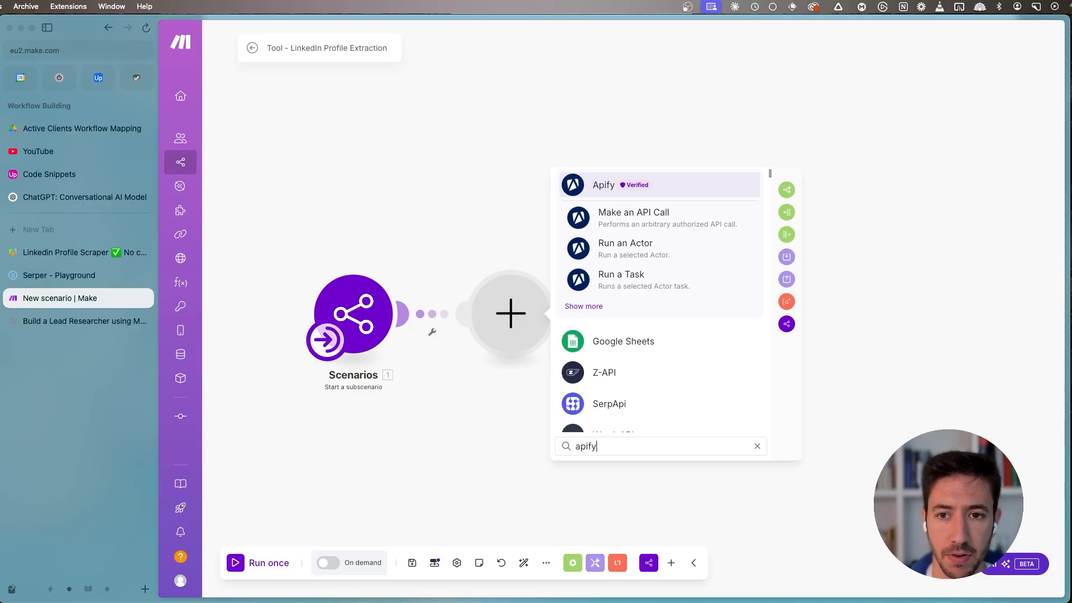
text(y)
key(Return)
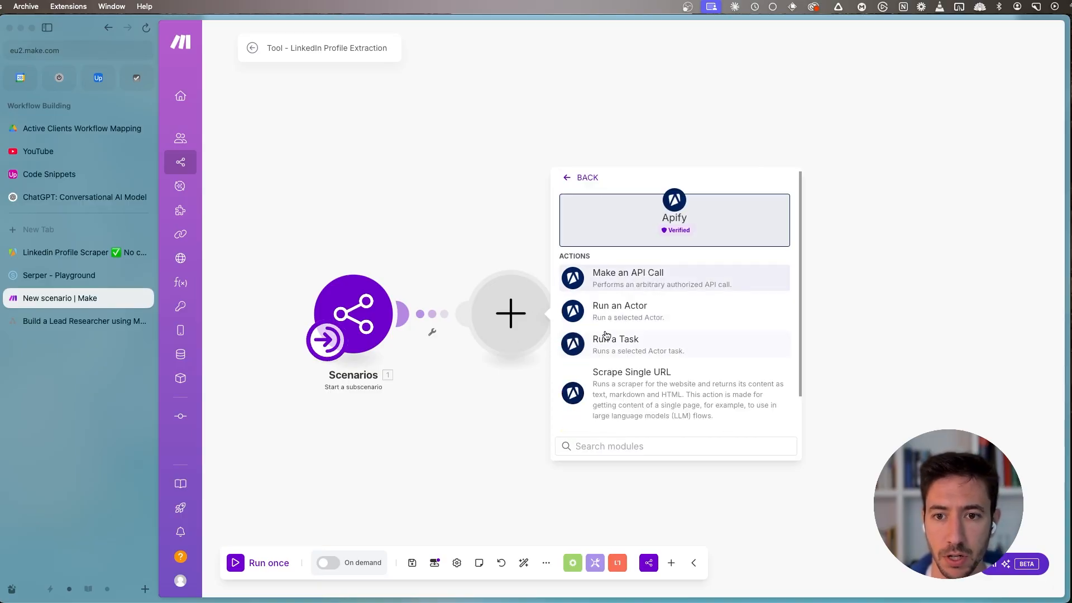
click(595, 312)
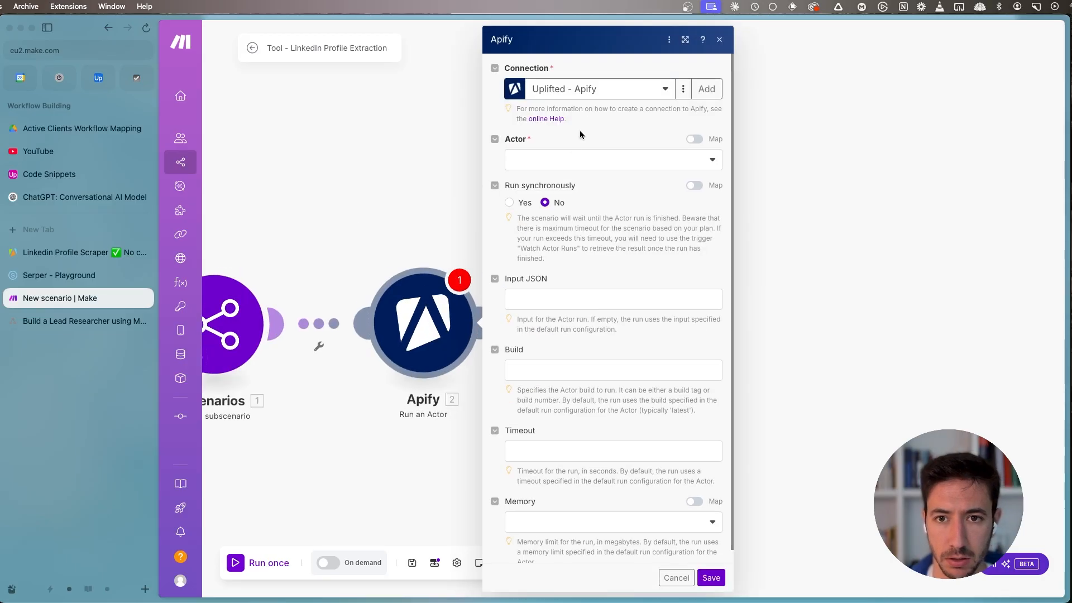
- Choose the LinkedIn Profile Scraper Actor for the Apify module and set Run synchronously to Yes
click(558, 160)
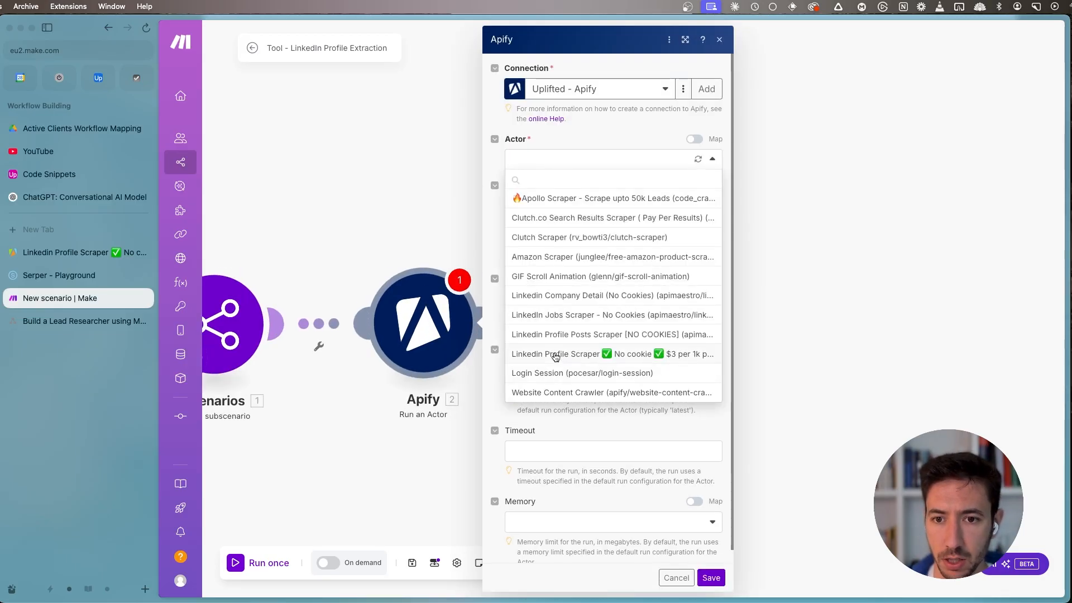
click(629, 354)
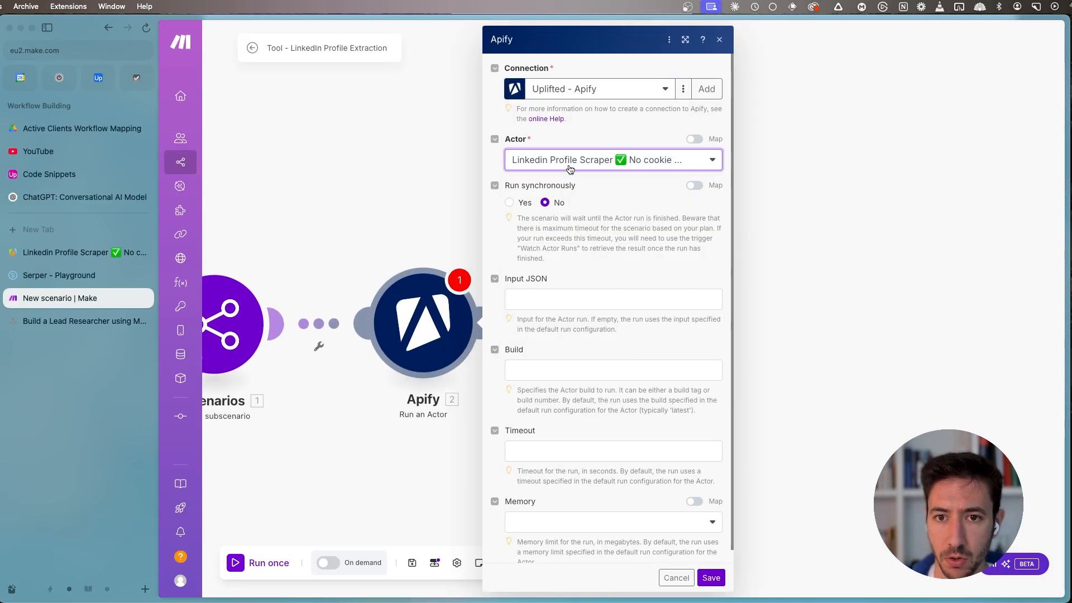
click(678, 160)
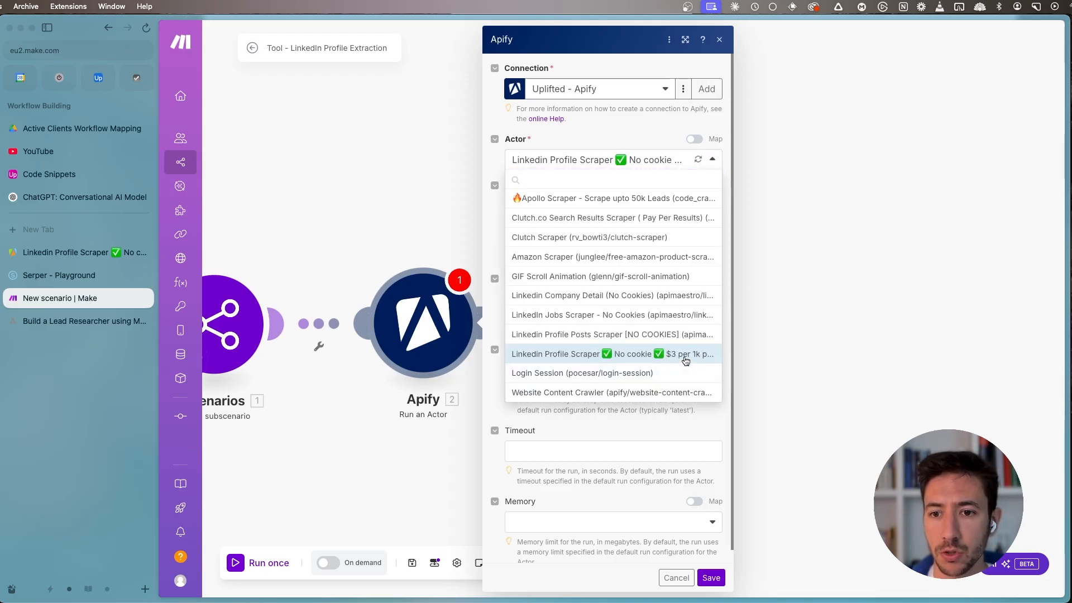
click(634, 155)
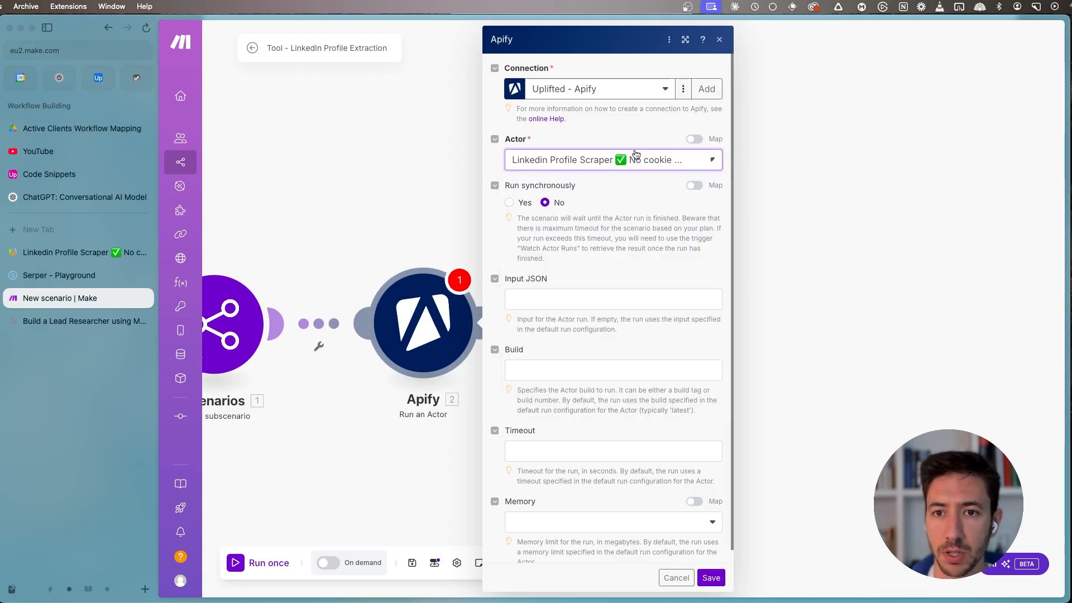
click(513, 201)
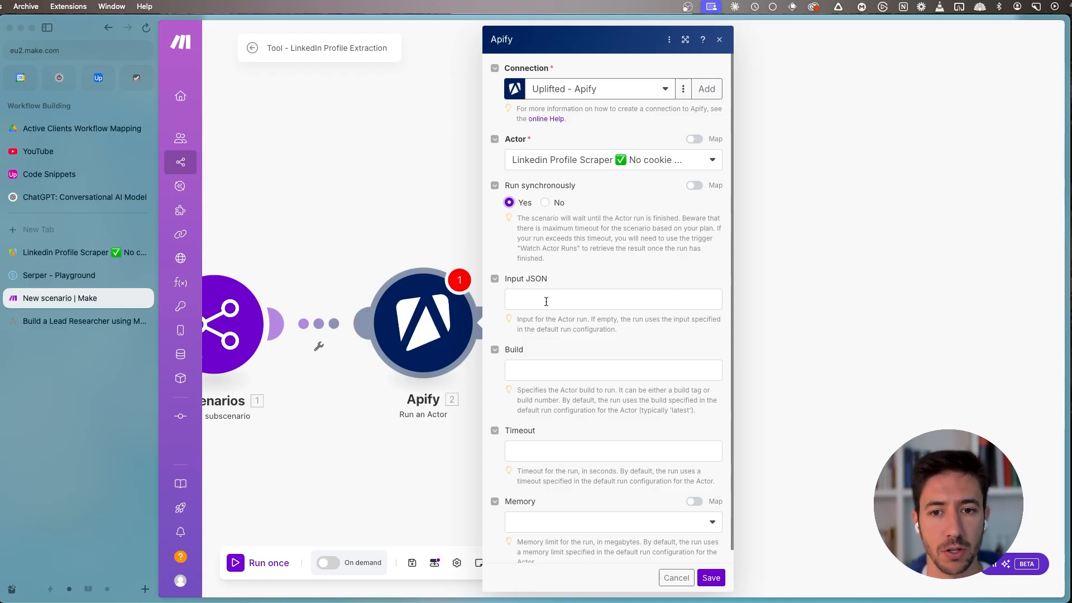
- Copy the Actor's full JSON input from the Apify Console into the Run an Actor module's Input JSON
click(72, 253)
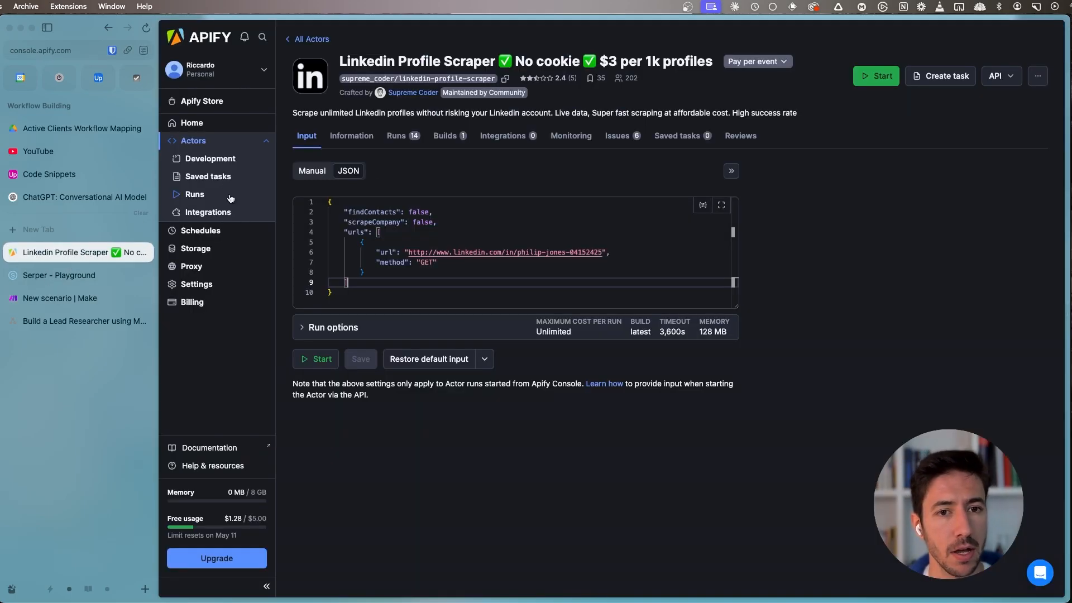
click(352, 294)
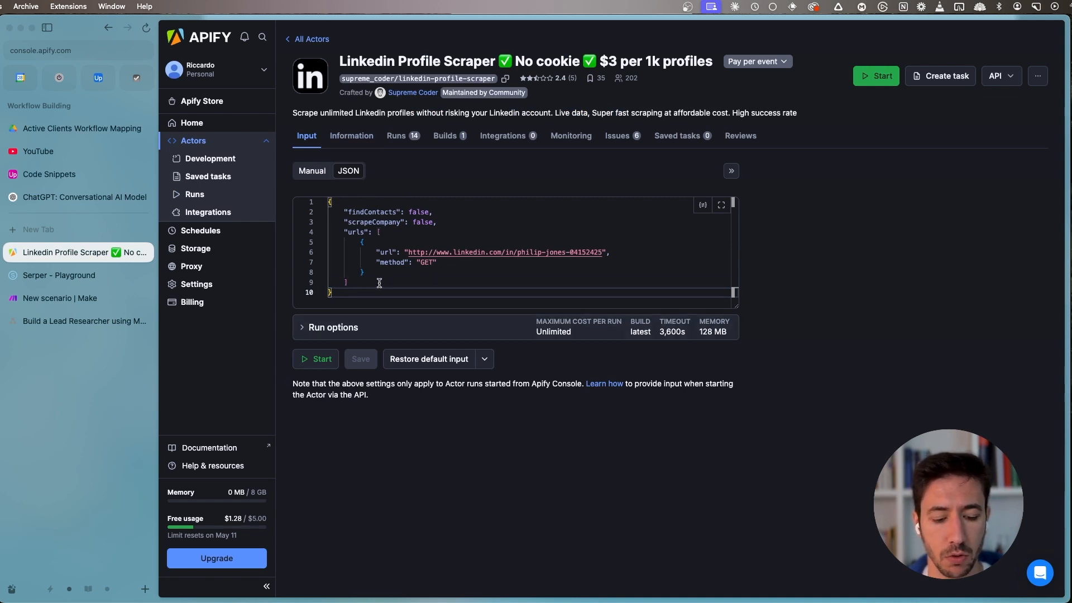
key(super+a)
key(super+c)
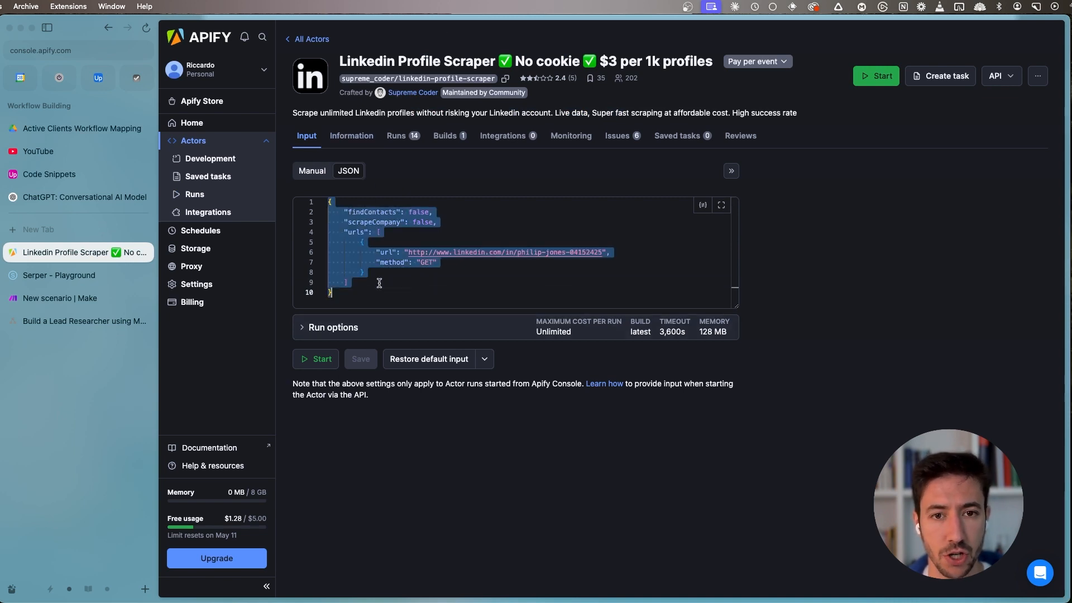
click(64, 299)
click(616, 300)
key(super+v)
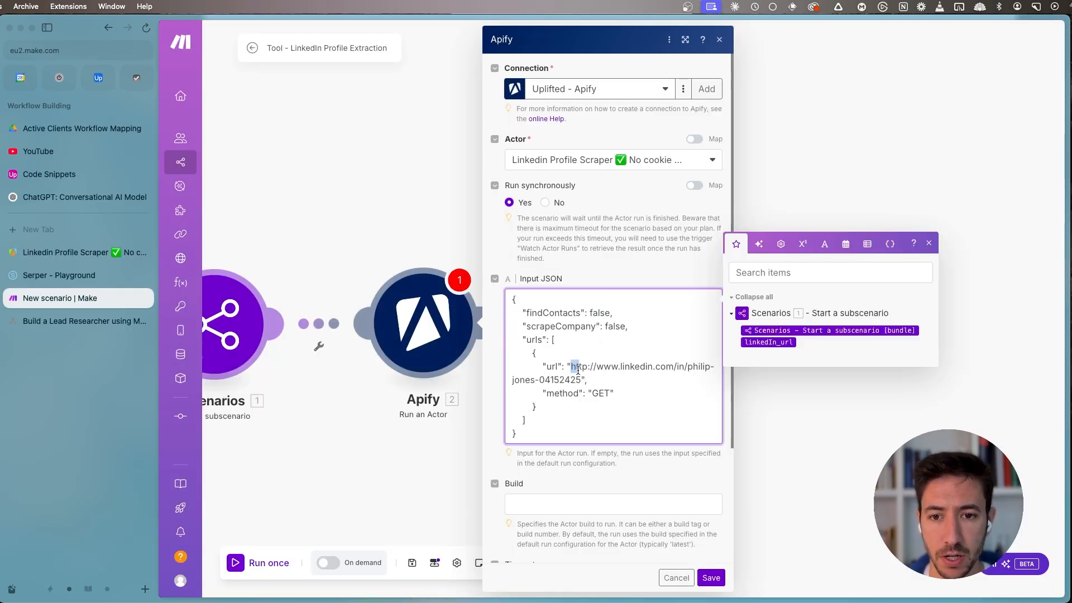
- Replace the sample profile URL in the Input JSON with the subscenario's linkedIn_url variable and save the module
drag(572, 367, 581, 380)
key(BackSpace)
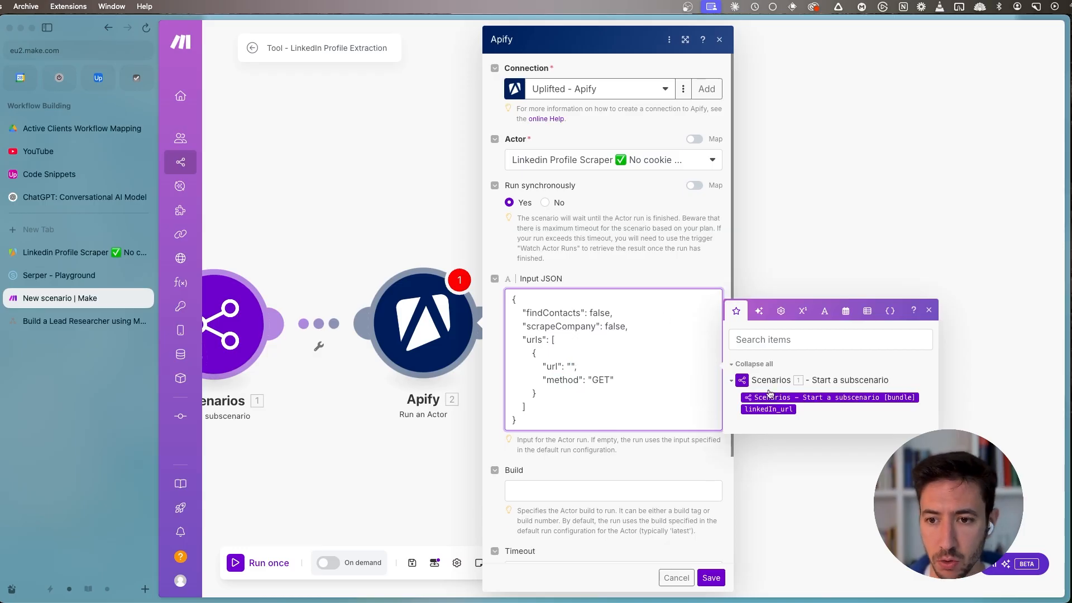
click(766, 409)
scroll(789, 360, down, 2)
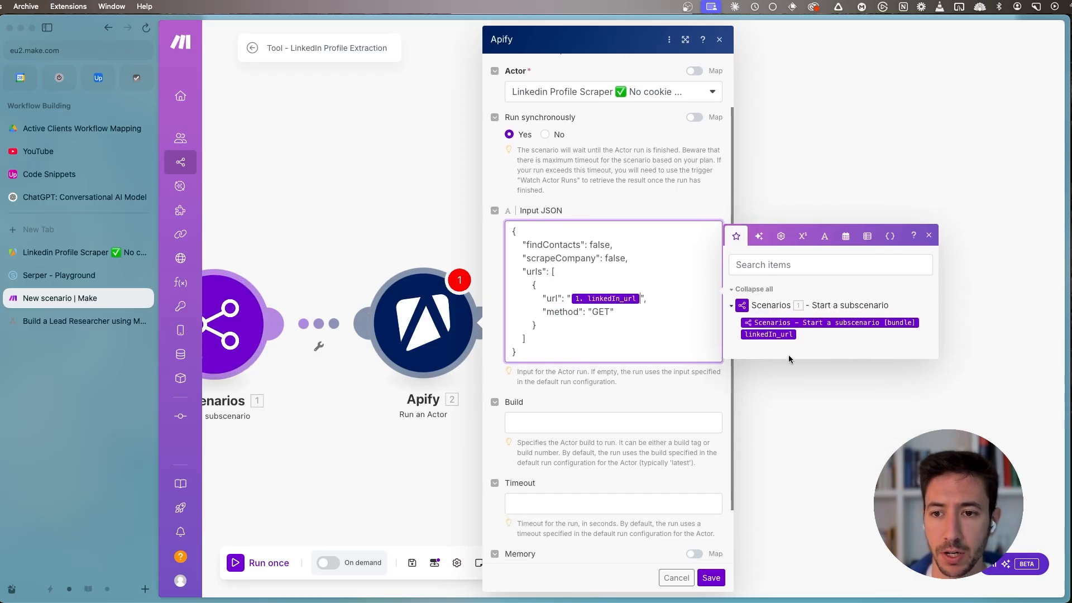
drag(304, 257, 345, 254)
scroll(709, 445, down, 1)
scroll(710, 445, down, 1)
click(751, 578)
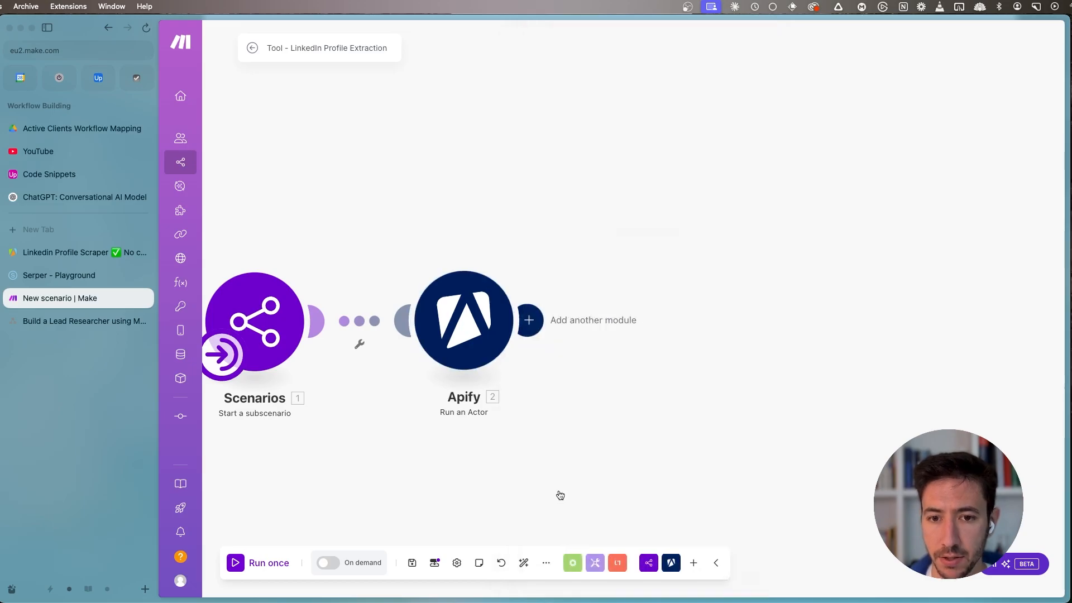
- Rename the Apify Run an Actor module to "LinkedIn Profile Scraper"
right_click(597, 293)
click(645, 352)
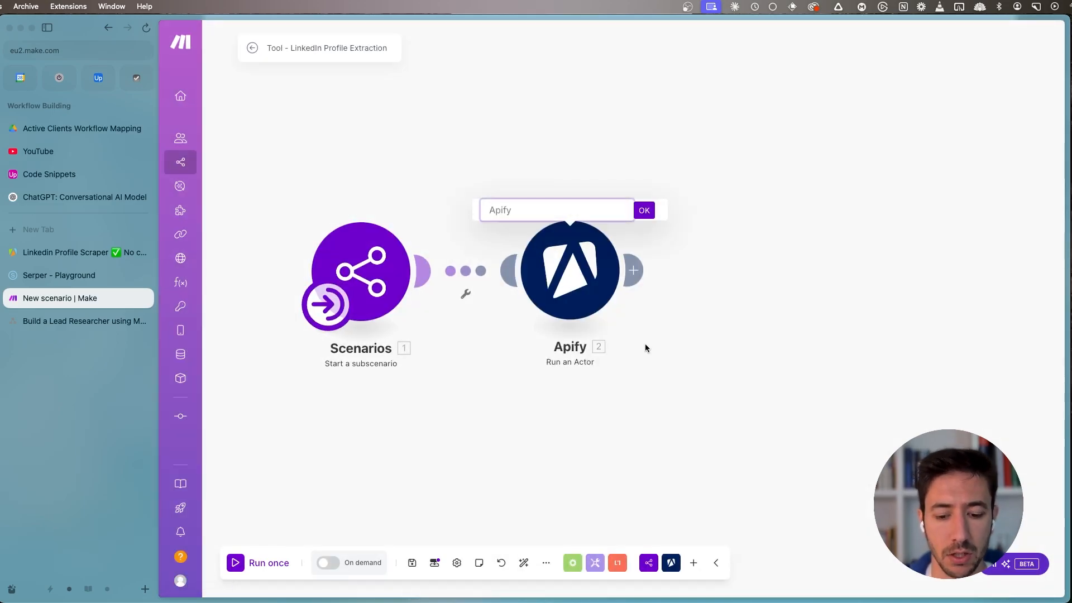
text(LinkedIn Scraper)
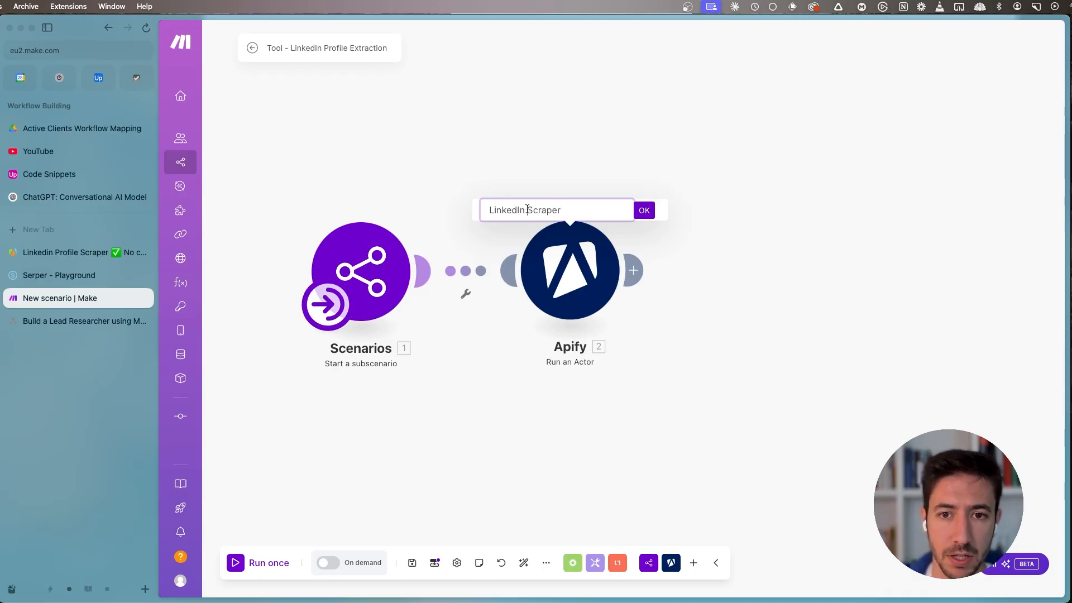
text(Profile)
key(Return)
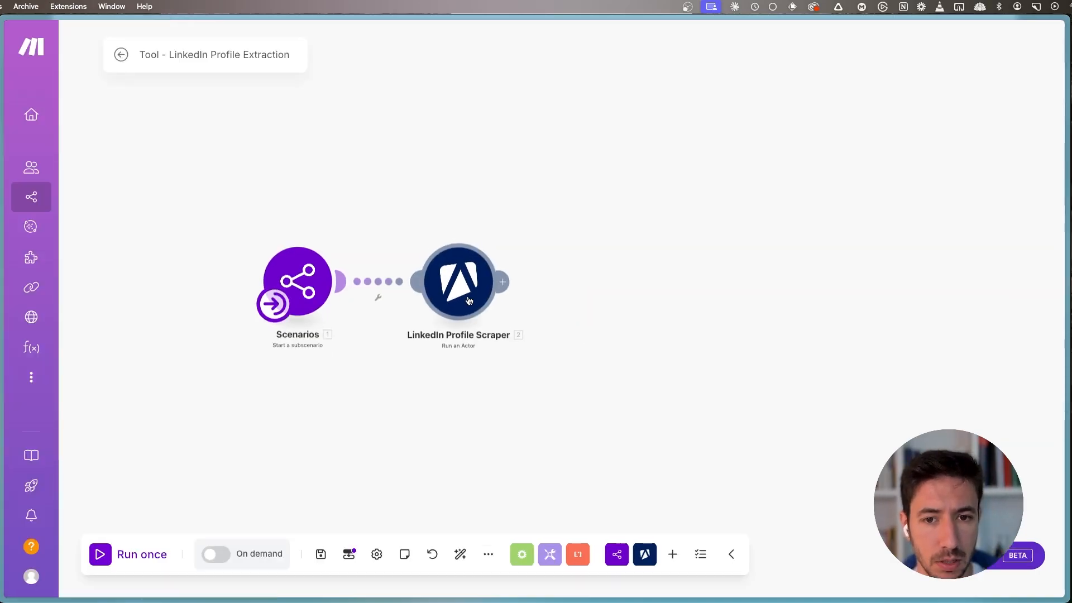
- Add Apify's Get Dataset Items module after LinkedIn Profile Scraper
click(503, 282)
click(696, 199)
scroll(725, 363, down, 2)
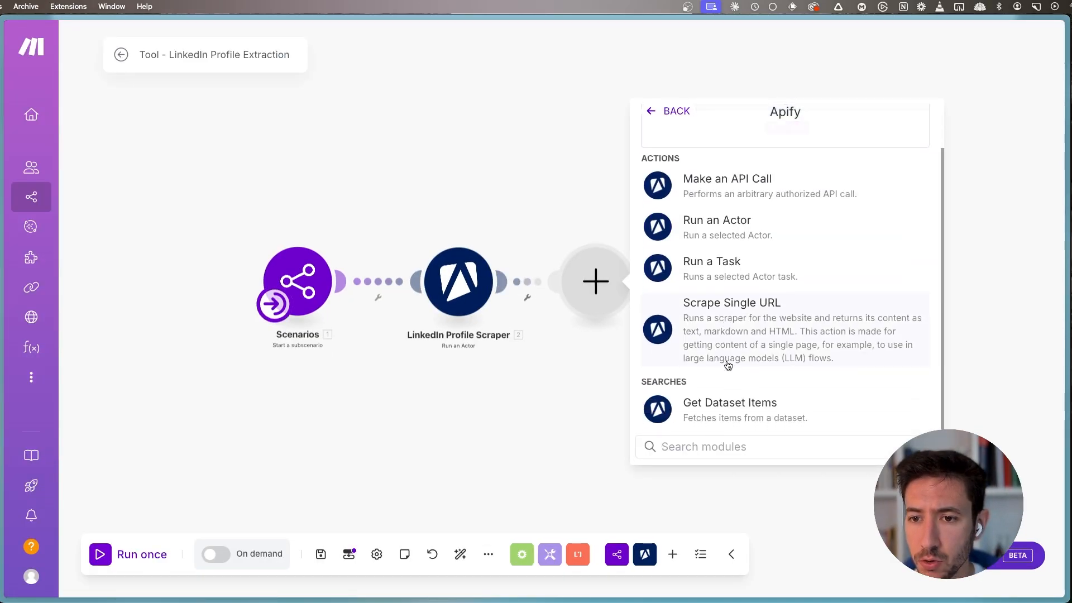
click(719, 416)
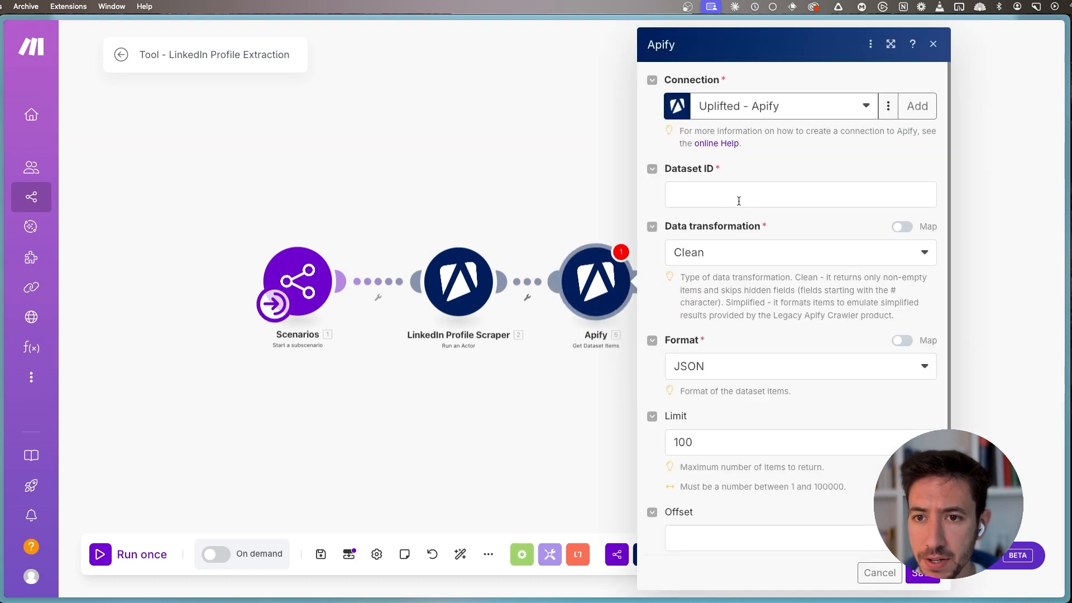
- Map the Get Dataset Items module's Dataset ID to defaultDatasetId from LinkedIn Profile Scraper and save the module
click(736, 204)
scroll(485, 390, down, 10)
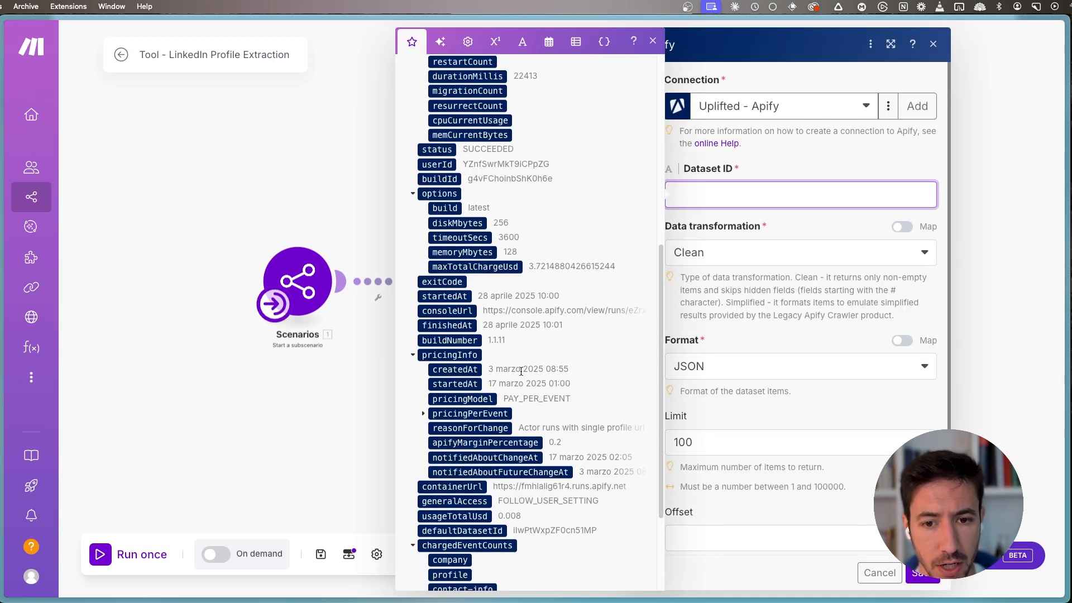
scroll(485, 344, down, 3)
click(464, 435)
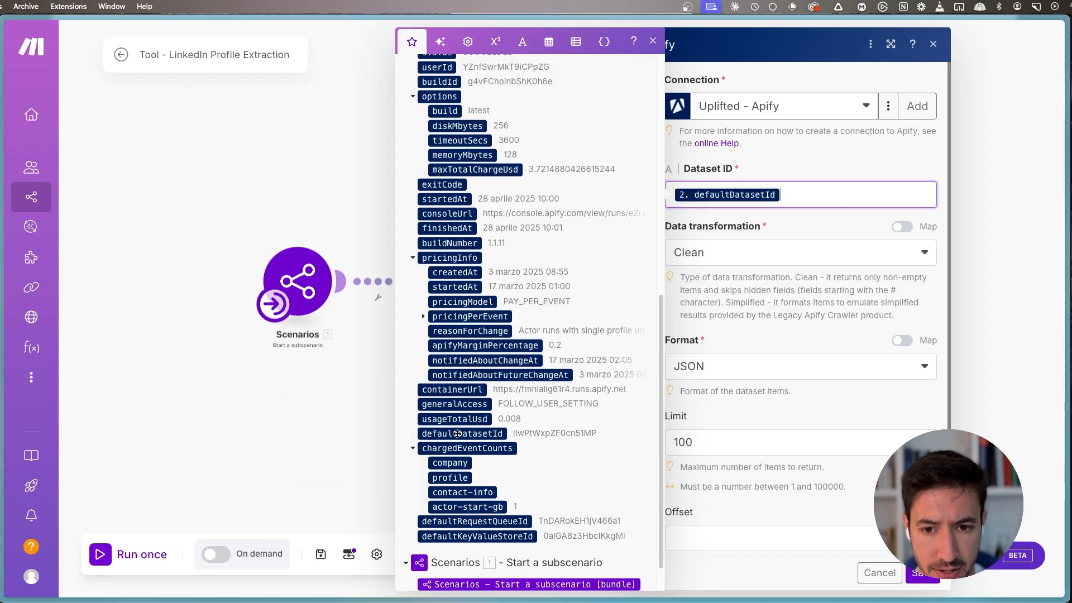
click(653, 41)
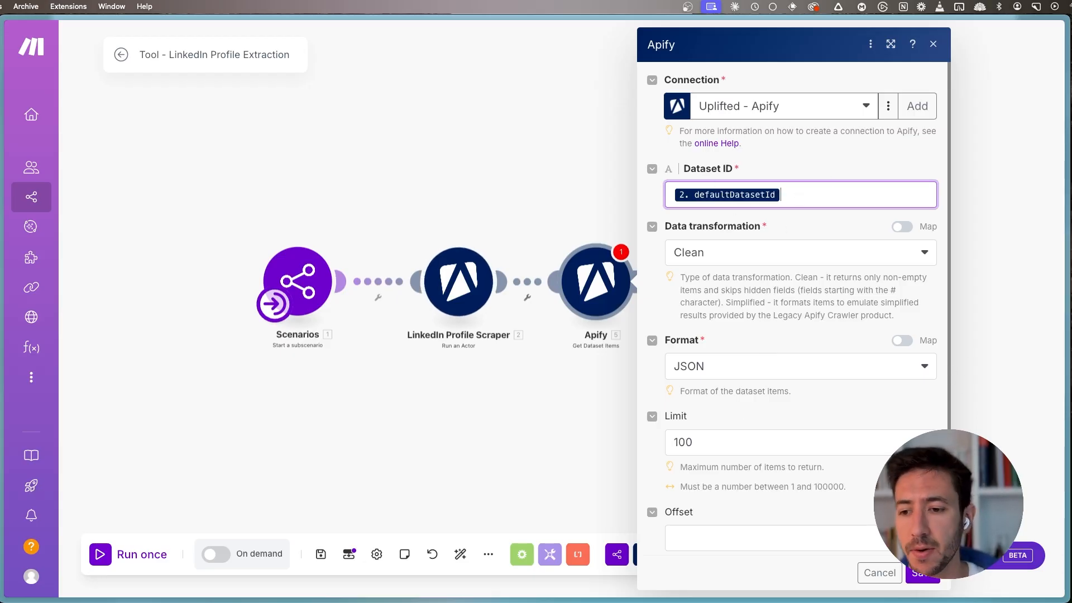
scroll(922, 579, down, 1)
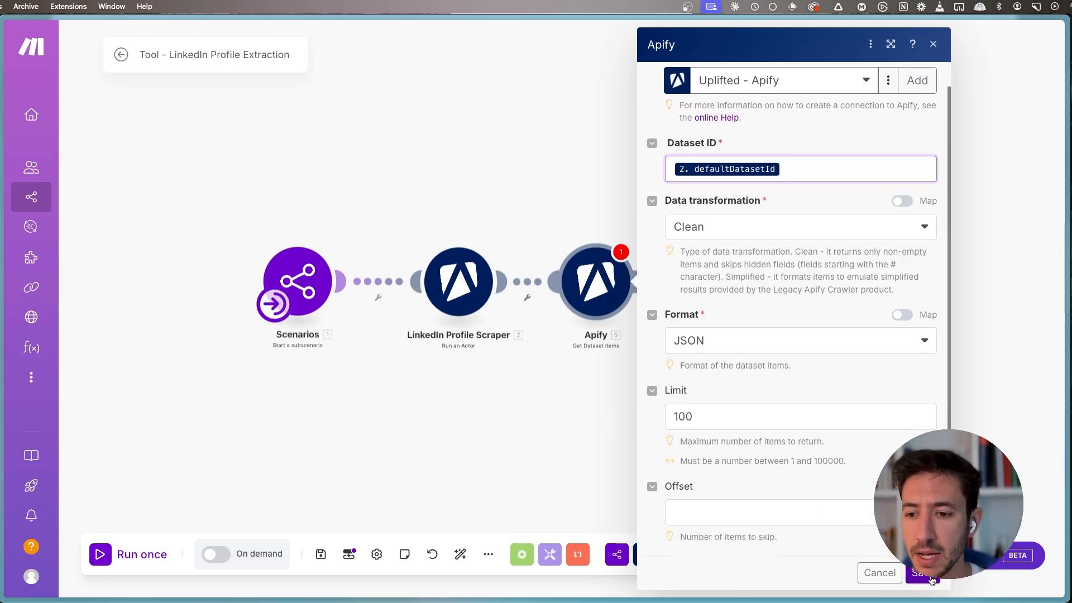
click(923, 576)
- Run only the Get Dataset Items module, supplying the copied dataset ID of the earlier Actor run as defaultDatasetId
right_click(362, 258)
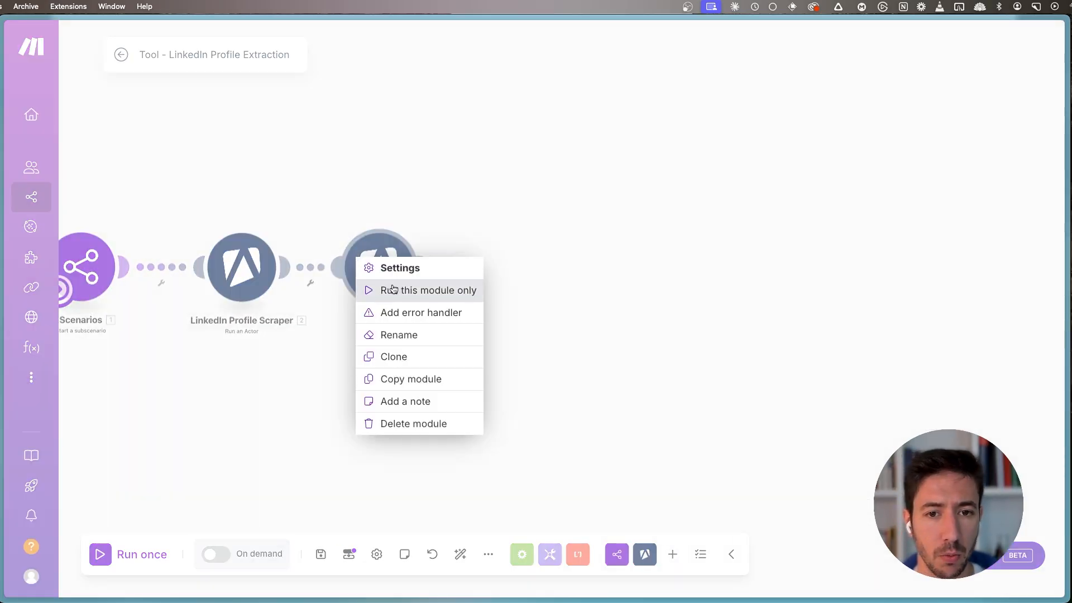
click(395, 288)
click(516, 338)
text(ilwPtWxpZF0cn51MP)
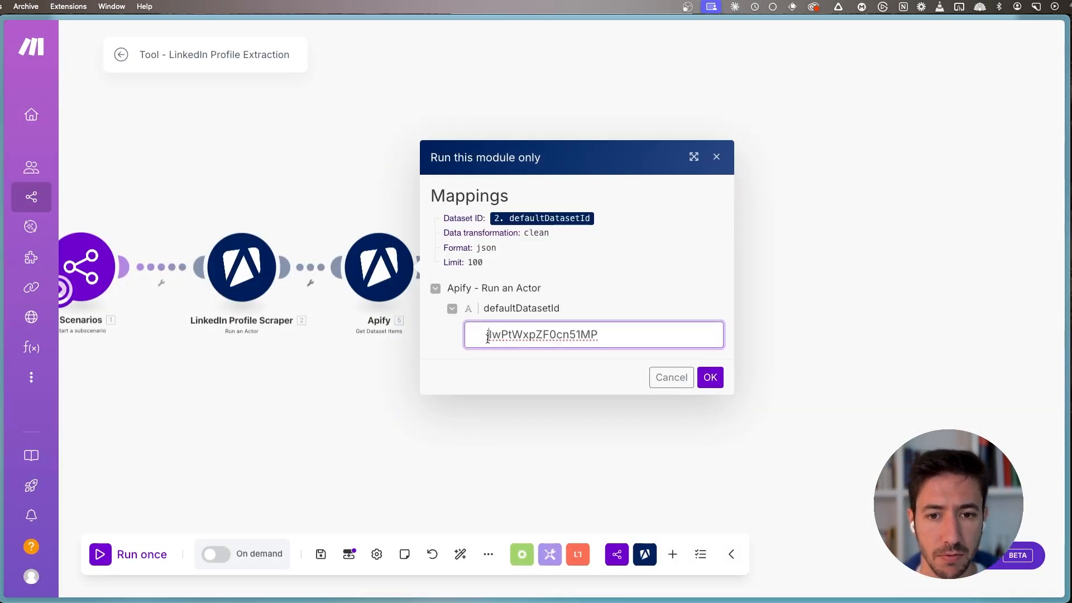
key(shift+super+Left)
key(BackSpace)
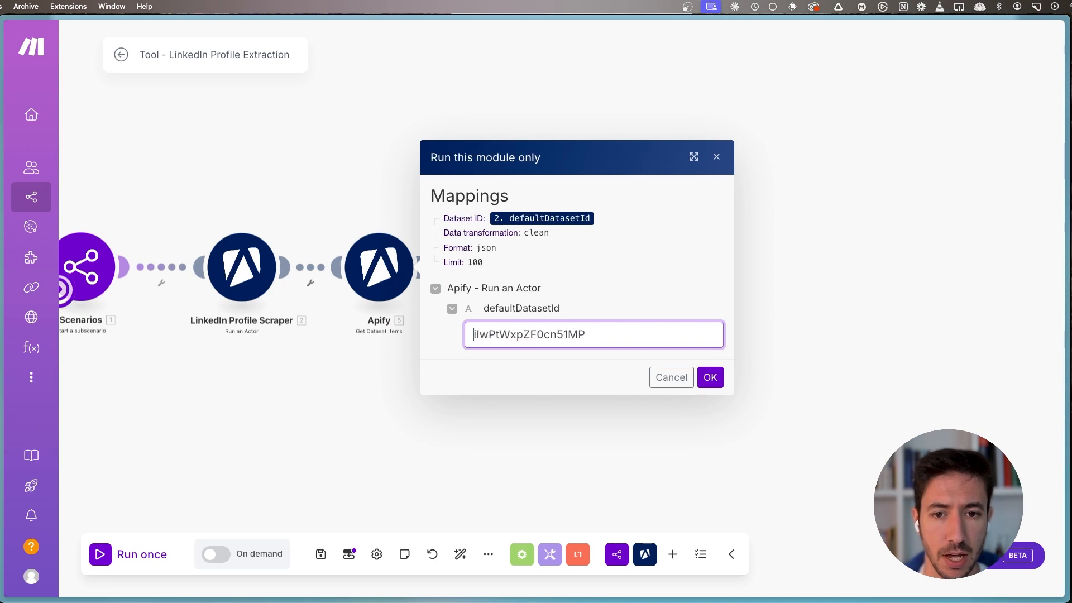
click(710, 377)
- Unlink Get Dataset Items from LinkedIn Profile Scraper and make it the scenario's starting module
drag(219, 494, 295, 346)
drag(606, 116, 585, 195)
click(585, 197)
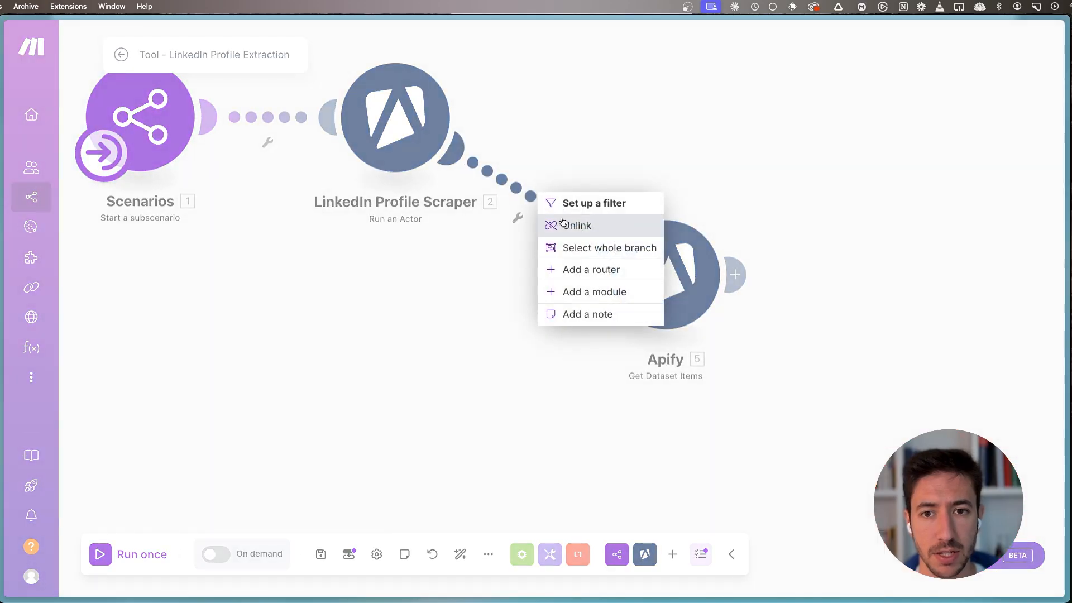
click(563, 222)
drag(121, 179, 618, 337)
drag(595, 416, 413, 435)
- Save the scenario and try to run it once from the unlinked Get Dataset Items module
click(320, 554)
click(139, 553)
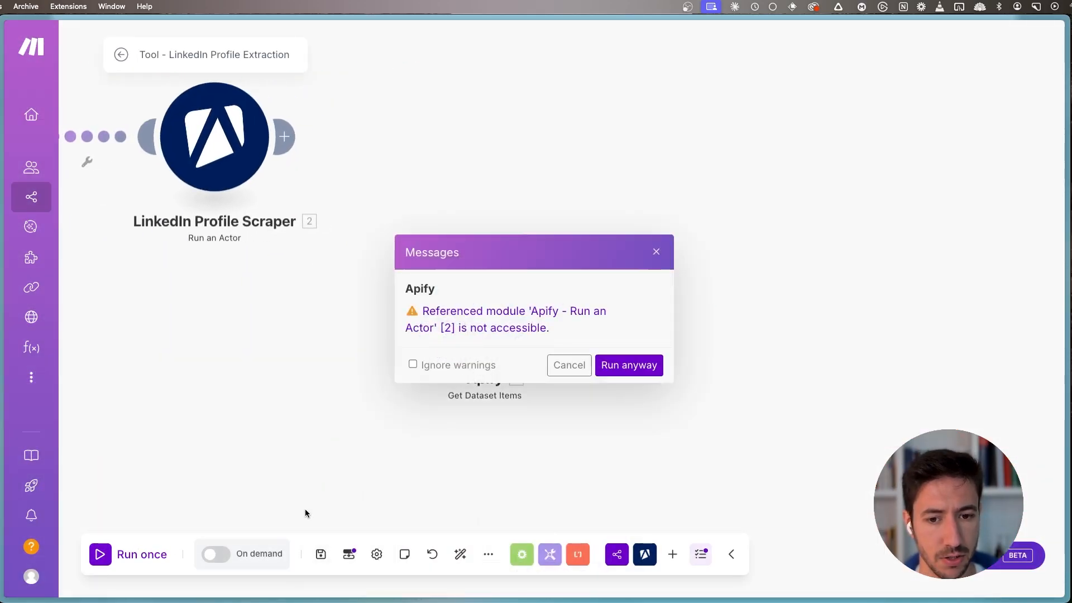
click(656, 252)
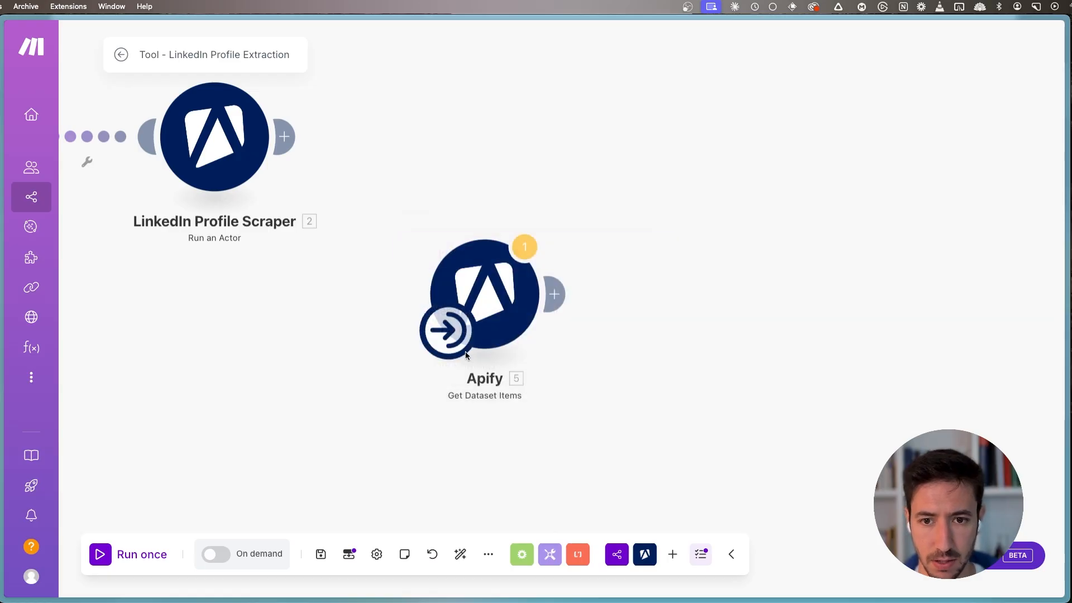
- Replace the mapped Dataset ID in the Get Dataset Items module with the copied dataset ID and save the module
click(680, 185)
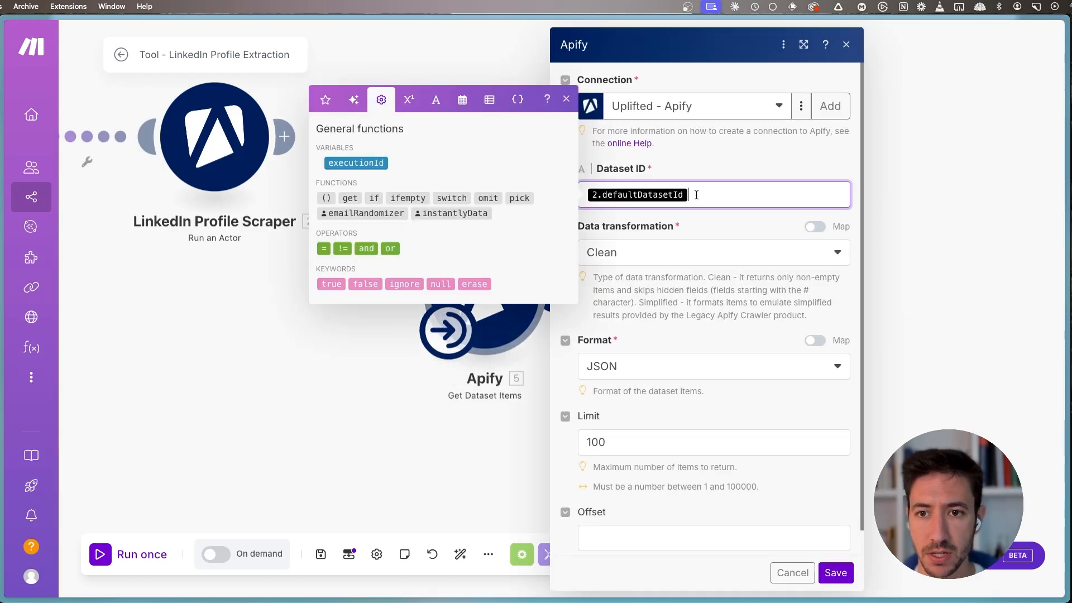
key(BackSpace)
text(lwPtWxpZF0cn51MP)
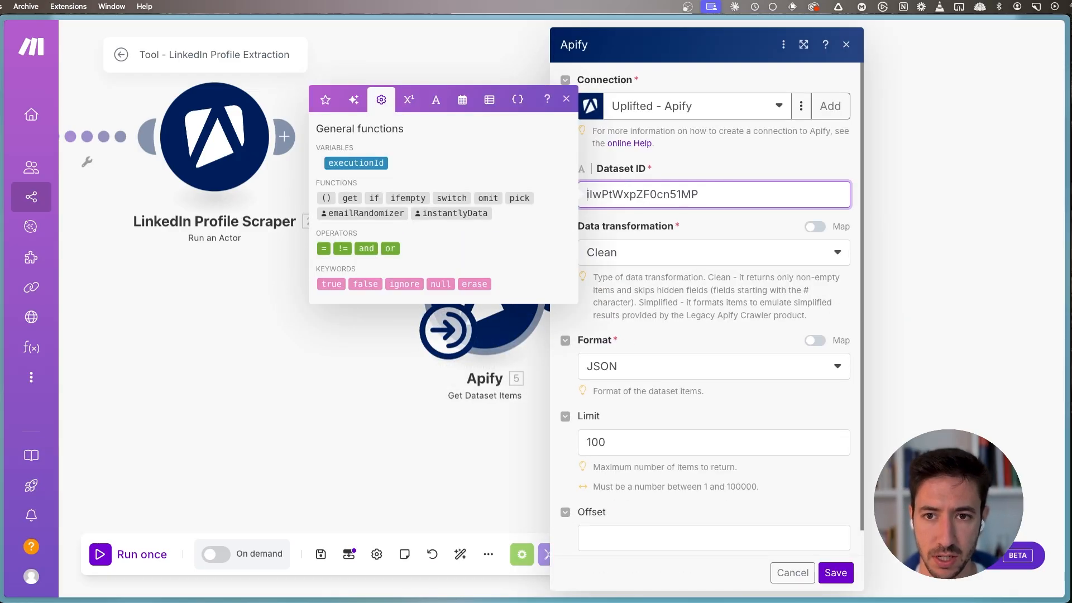
click(566, 100)
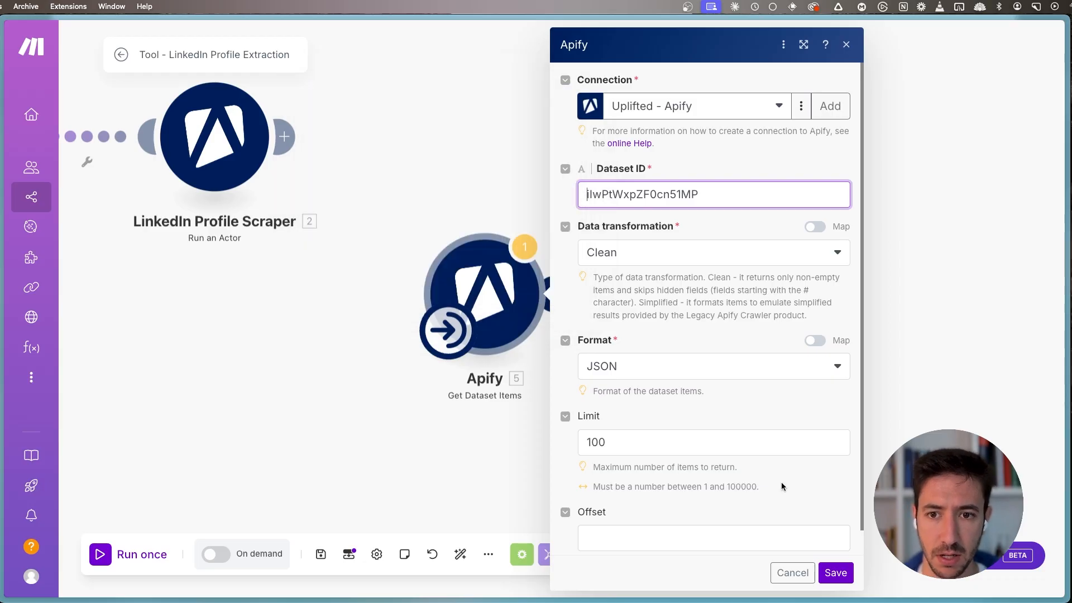
click(836, 573)
- Run the scenario once with "a" as the linkedIn_url input and examine the Get Dataset Items output bundle
click(149, 550)
text(a)
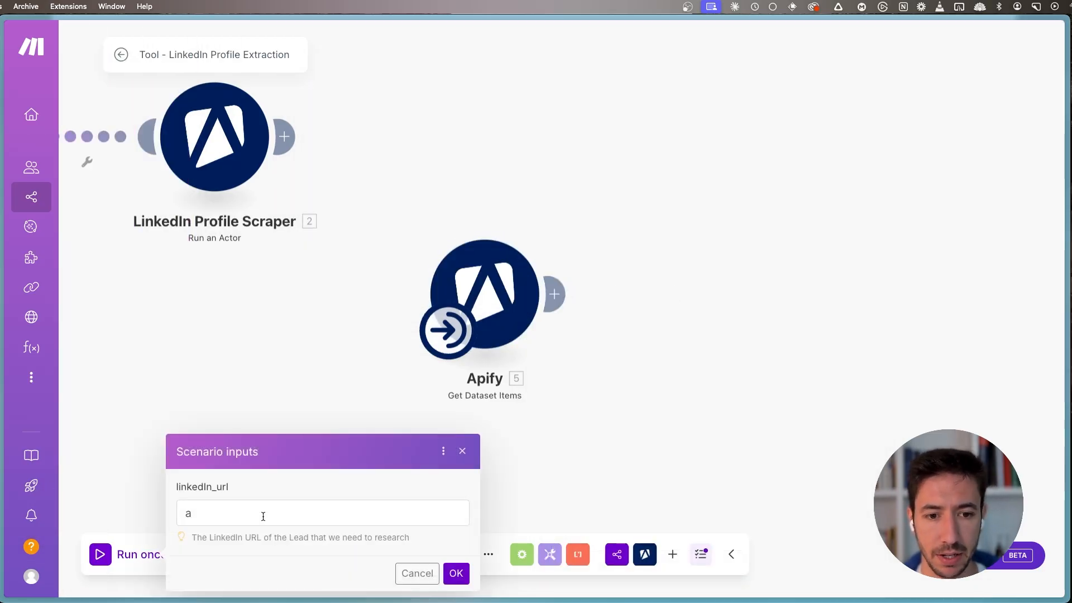
click(455, 575)
scroll(710, 358, down, 5)
scroll(766, 382, up, 5)
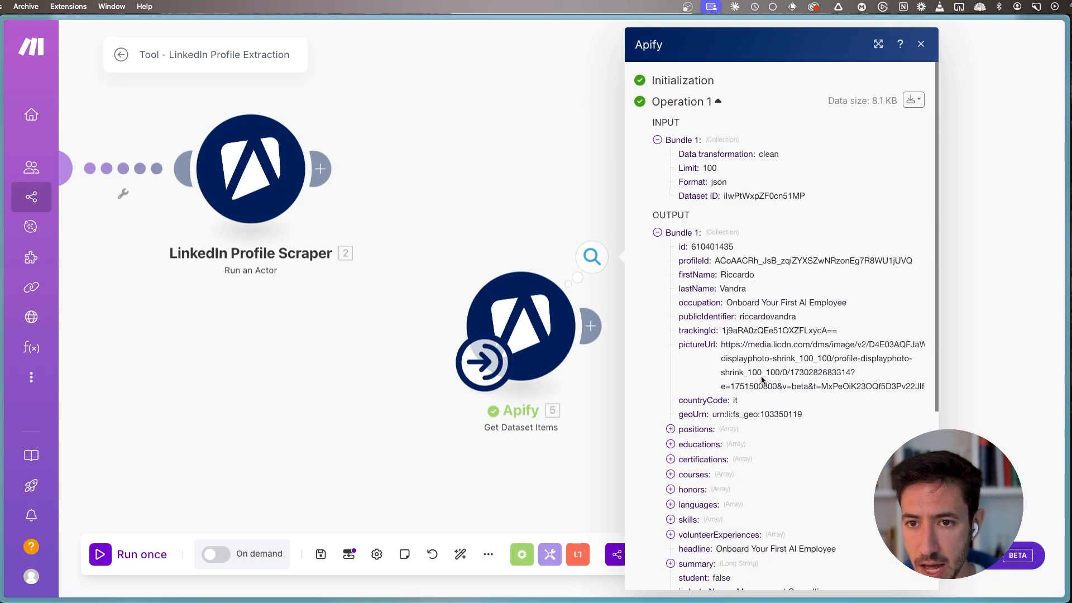
scroll(764, 384, down, 5)
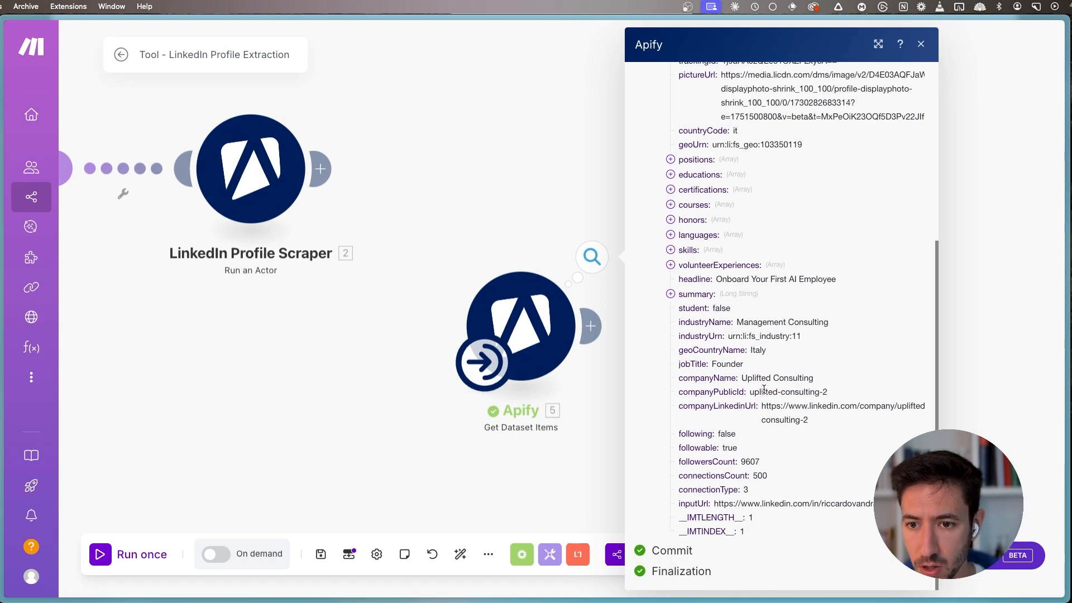
scroll(765, 360, up, 5)
- Align the Get Dataset Items module with LinkedIn Profile Scraper and link it back after the scraper
drag(523, 331, 506, 181)
scroll(275, 395, down, 2)
drag(348, 313, 508, 303)
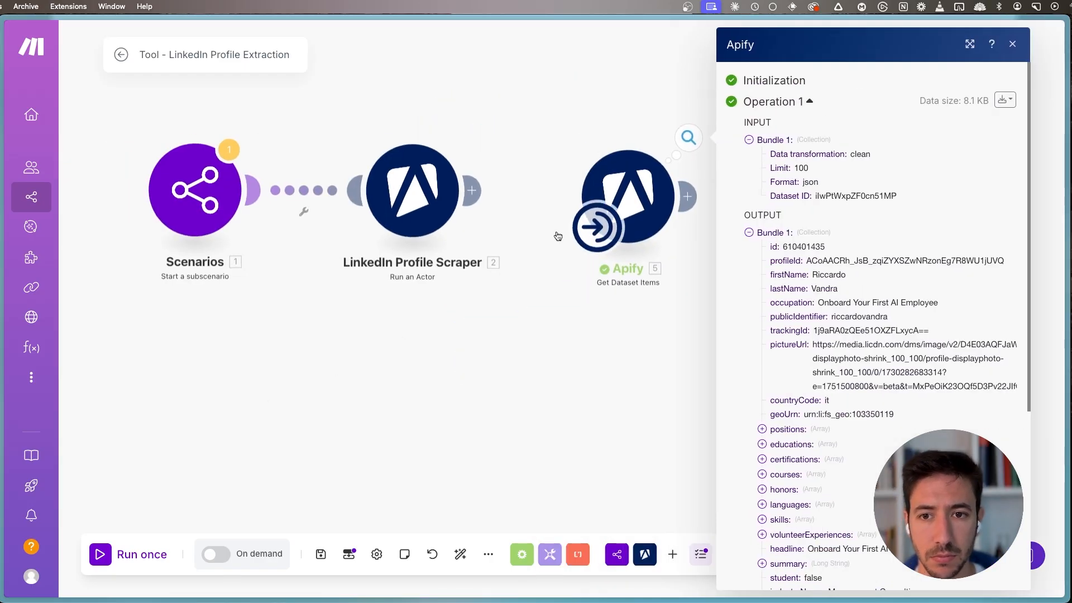
drag(473, 191, 550, 195)
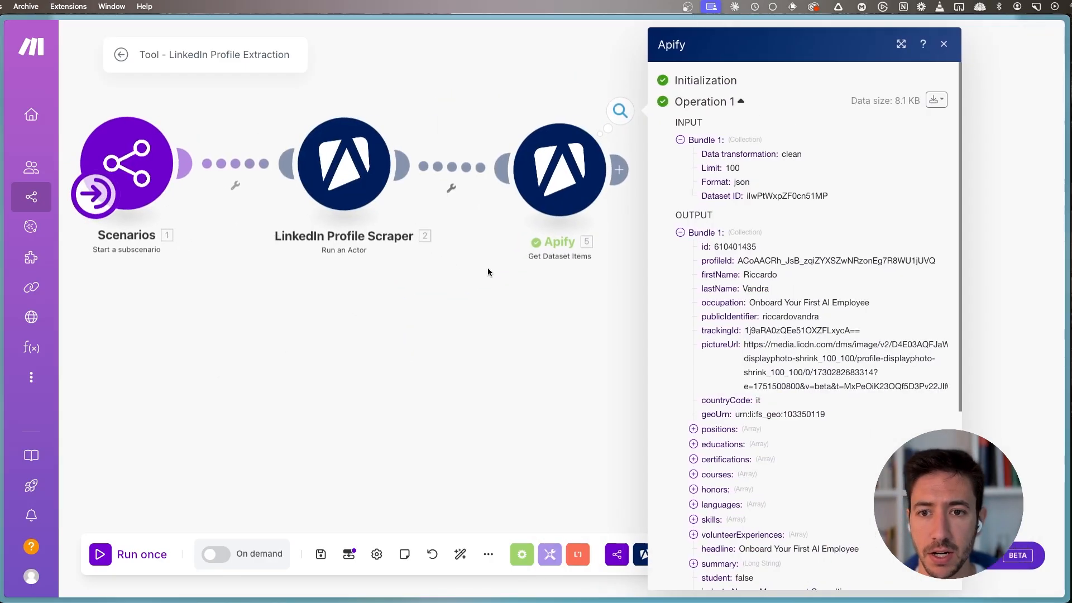
- Rename the Get Dataset Items module to Get Dataset and close its run output
right_click(540, 186)
click(581, 260)
text(Get Dataset)
key(Return)
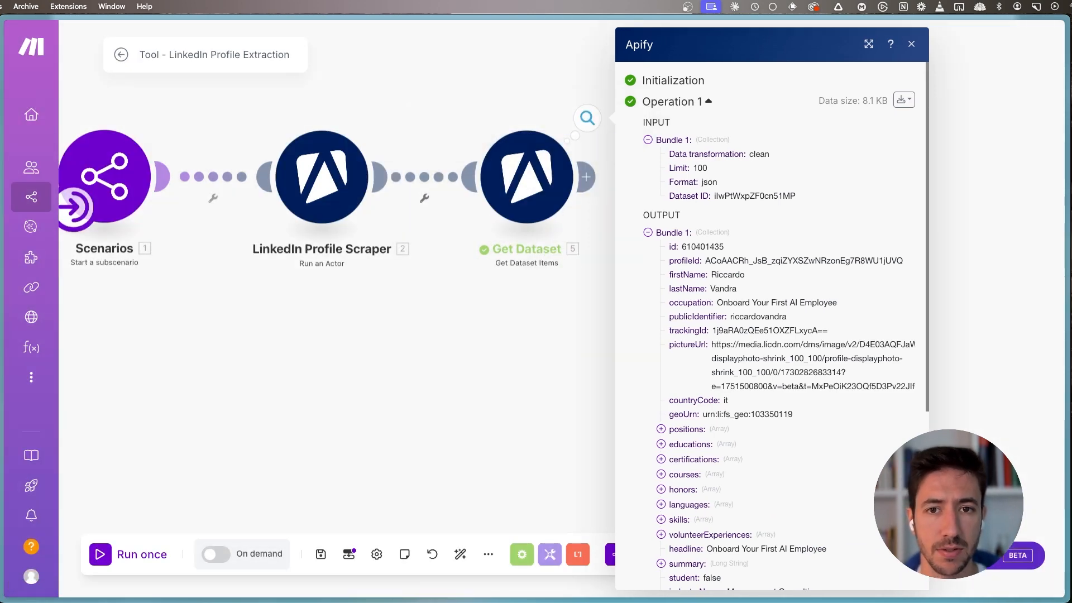
click(553, 342)
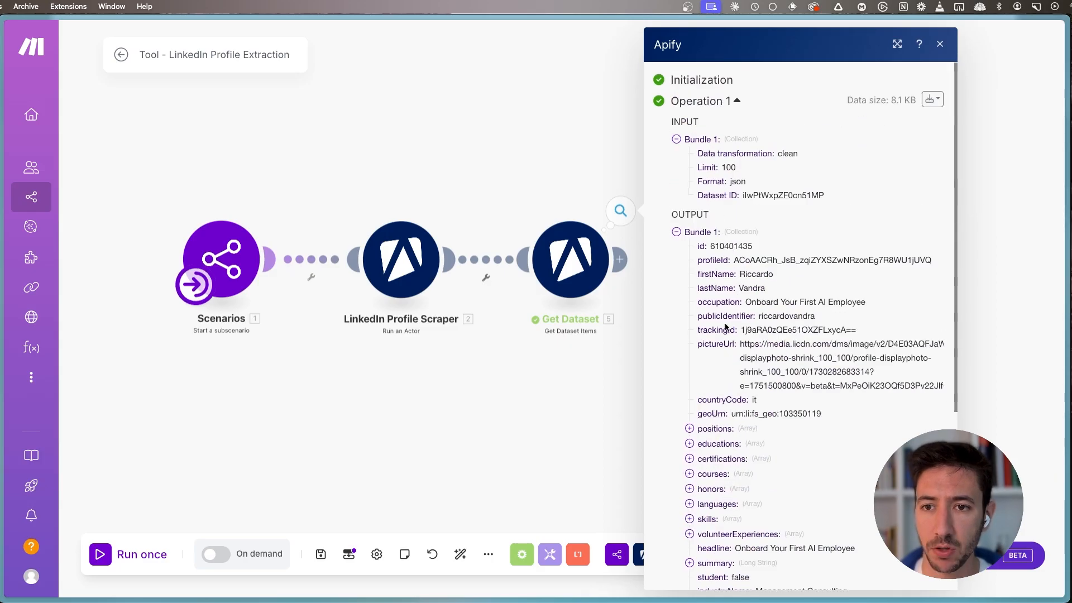
scroll(747, 362, down, 5)
click(516, 435)
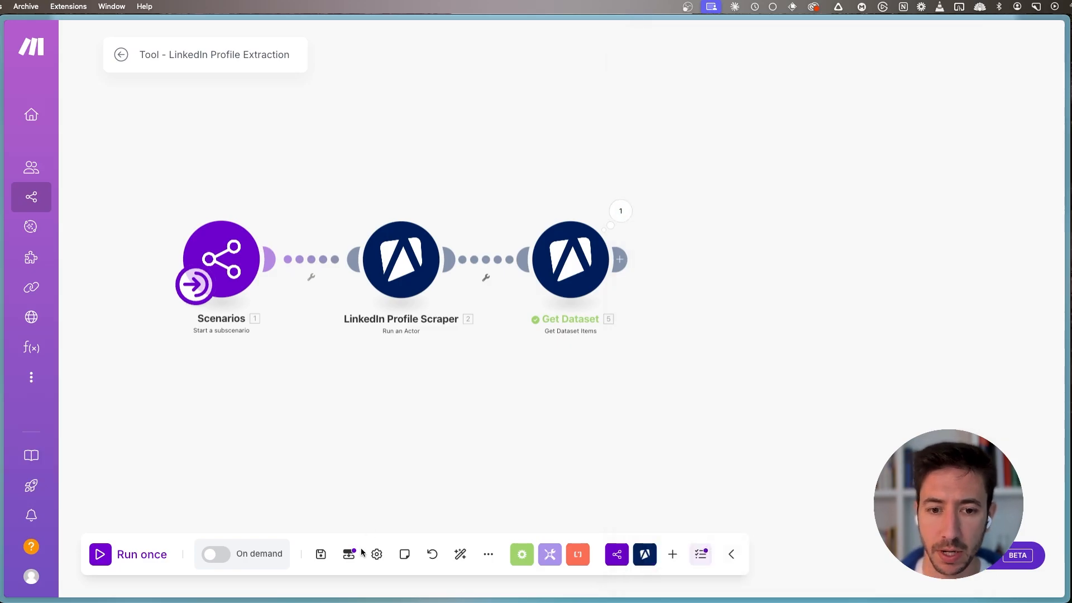
click(349, 555)
click(446, 425)
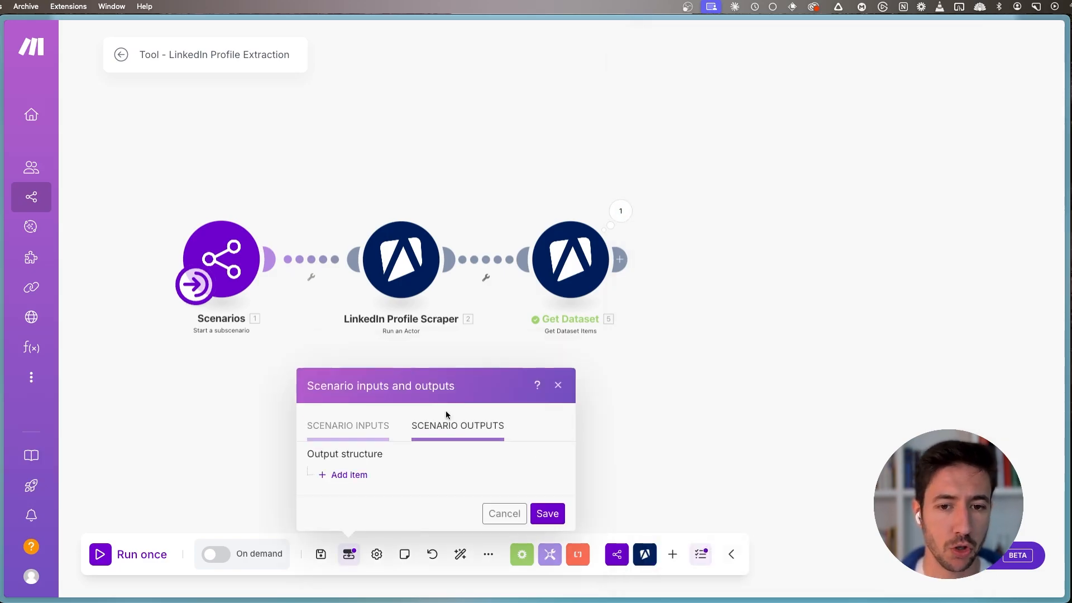
click(349, 476)
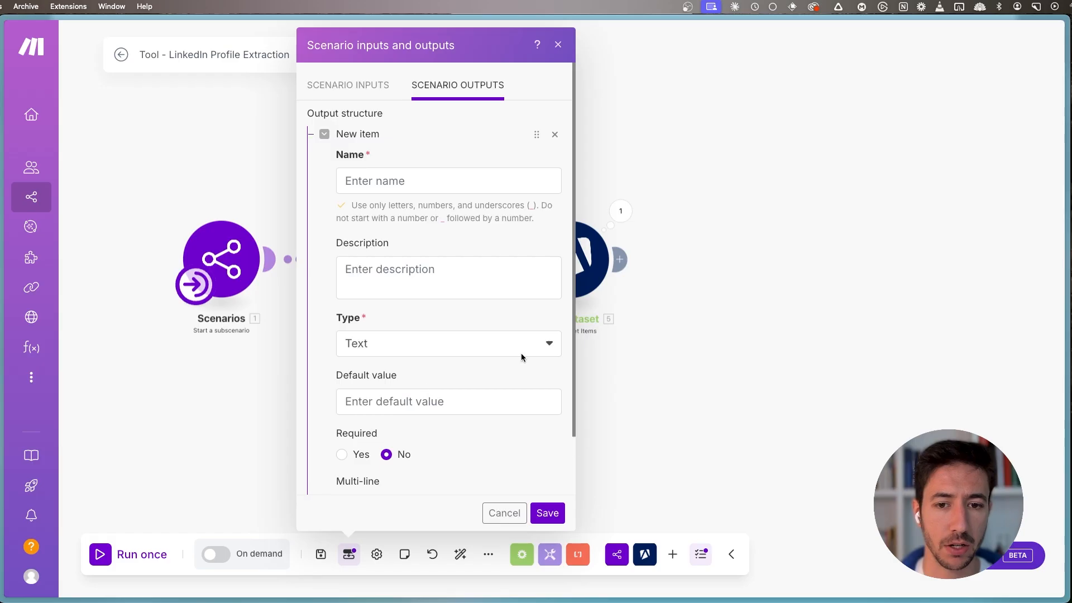
click(554, 135)
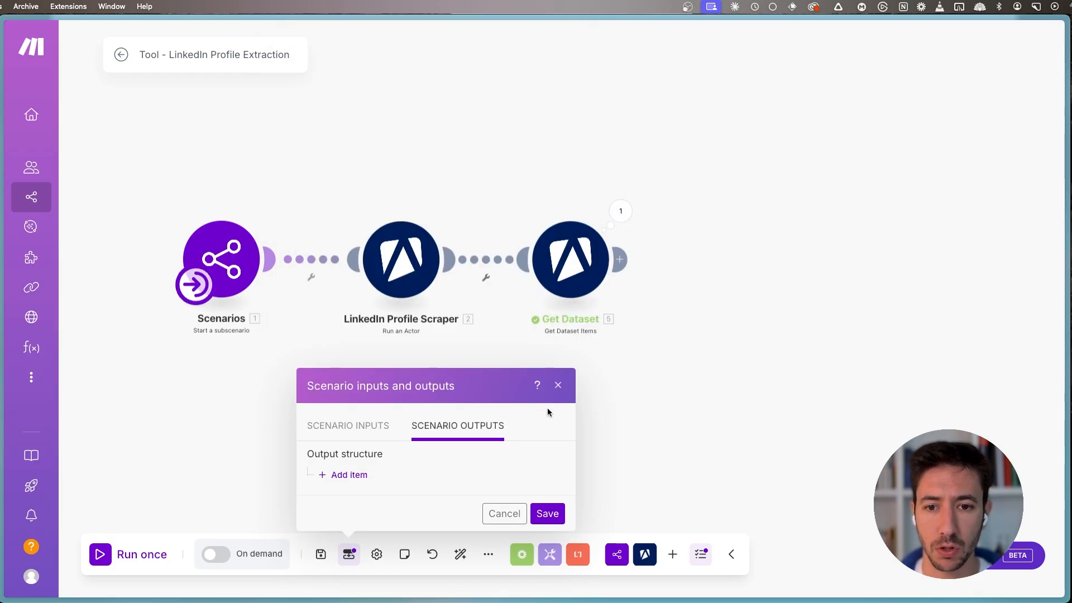
click(558, 383)
- Examine the Get Dataset module's settings and the profile fields in its output bundle
click(551, 259)
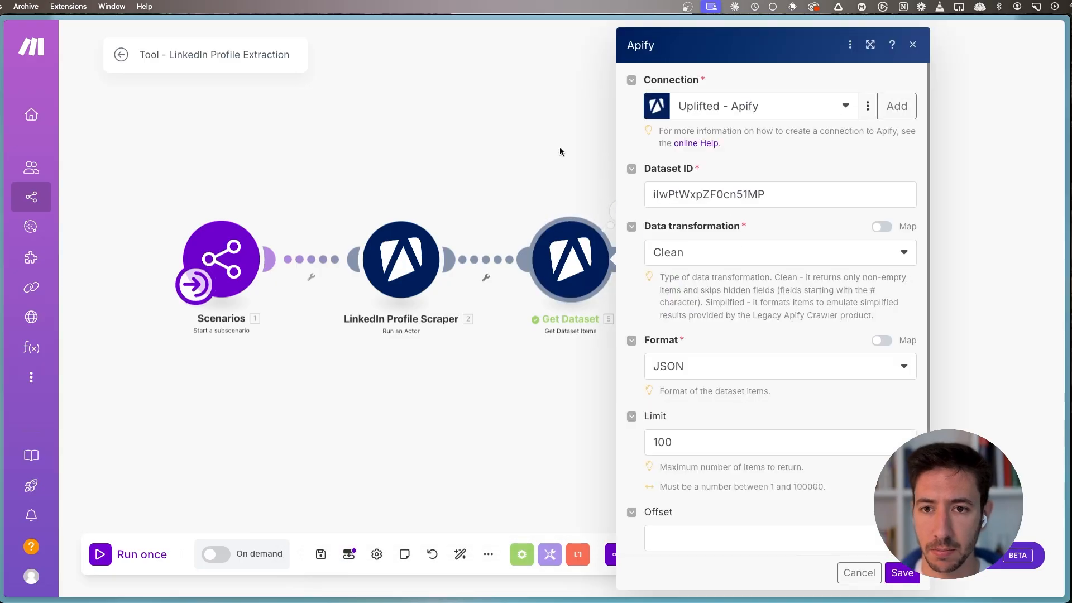
click(560, 149)
click(615, 218)
scroll(742, 479, down, 5)
scroll(720, 351, up, 4)
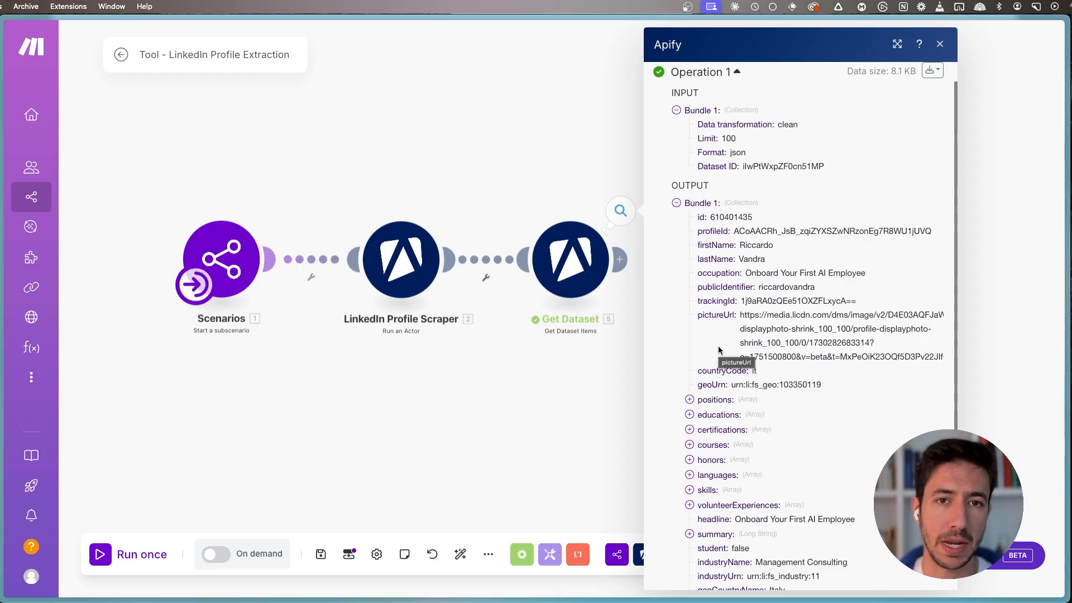
click(620, 367)
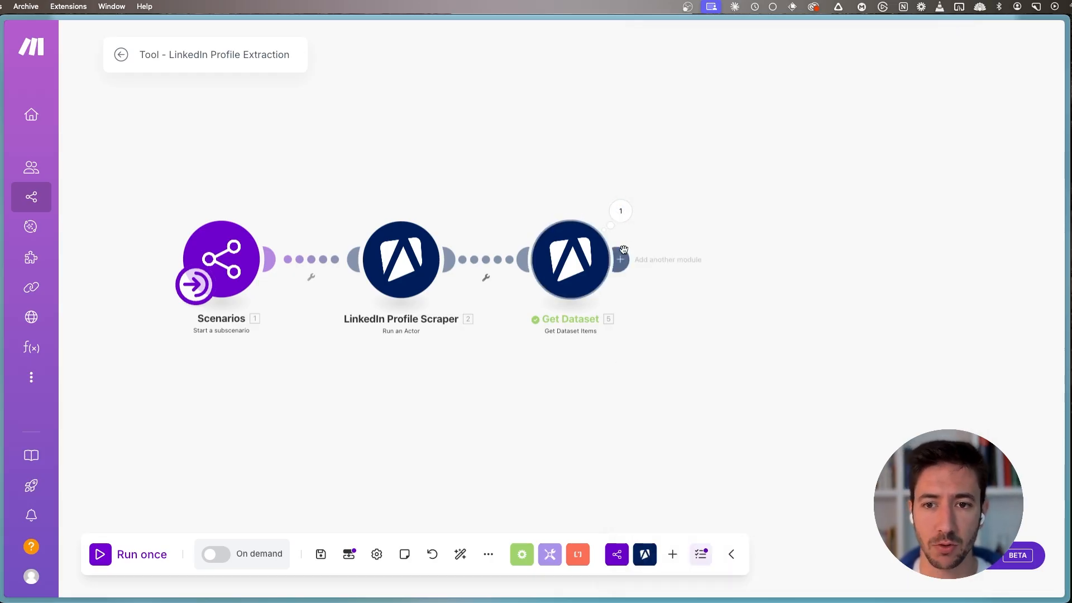
- Add a Scenarios Return output module after Get Dataset
click(622, 258)
click(821, 136)
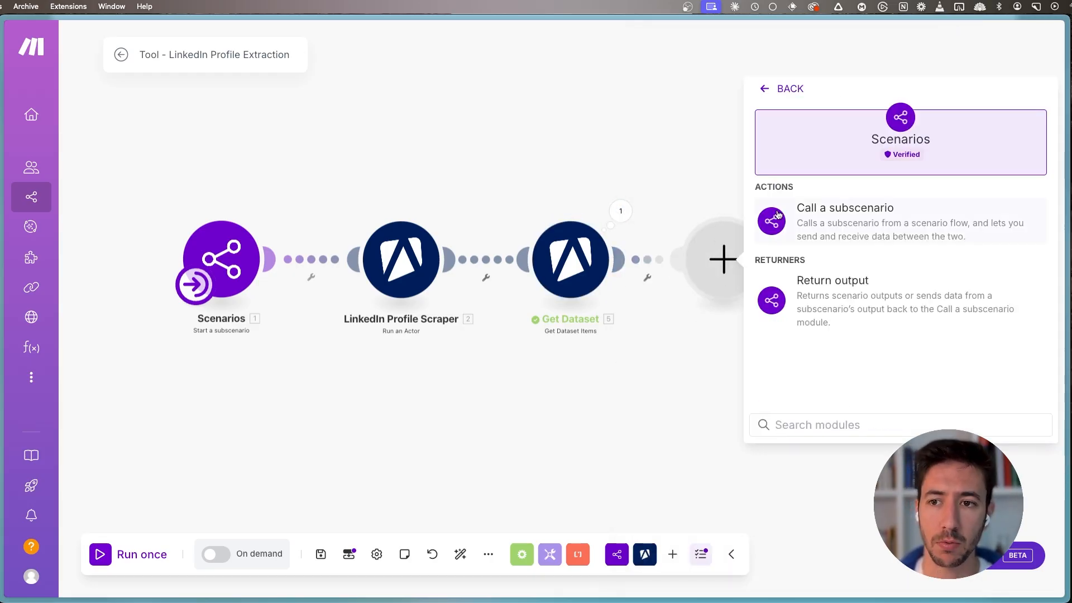
click(839, 308)
click(834, 297)
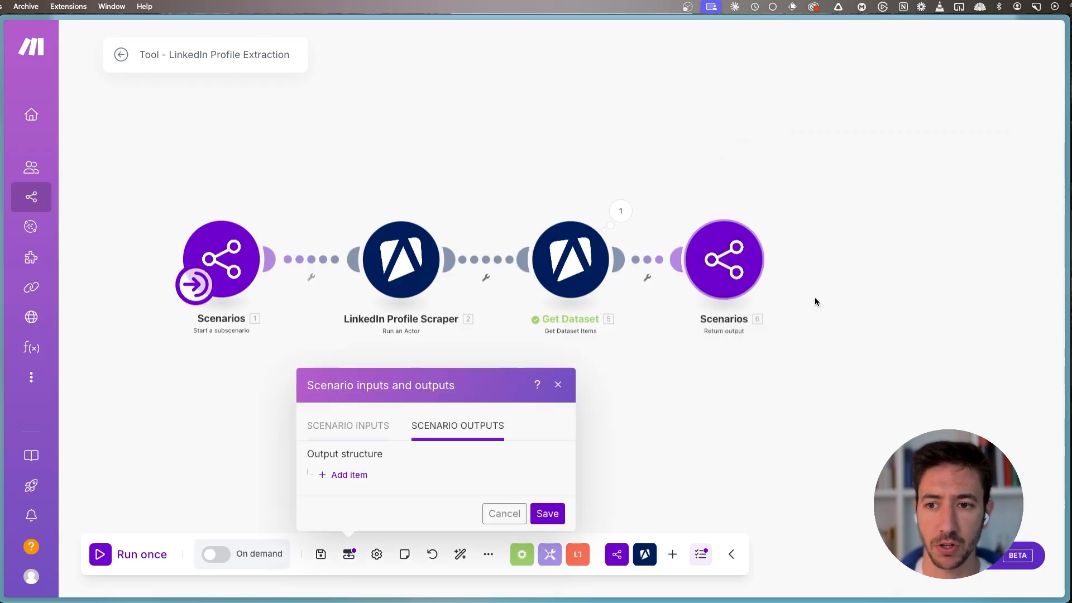
- Add a scenario output named linkedIn_information with the description "The full information about the linkedin profile searched"
click(358, 475)
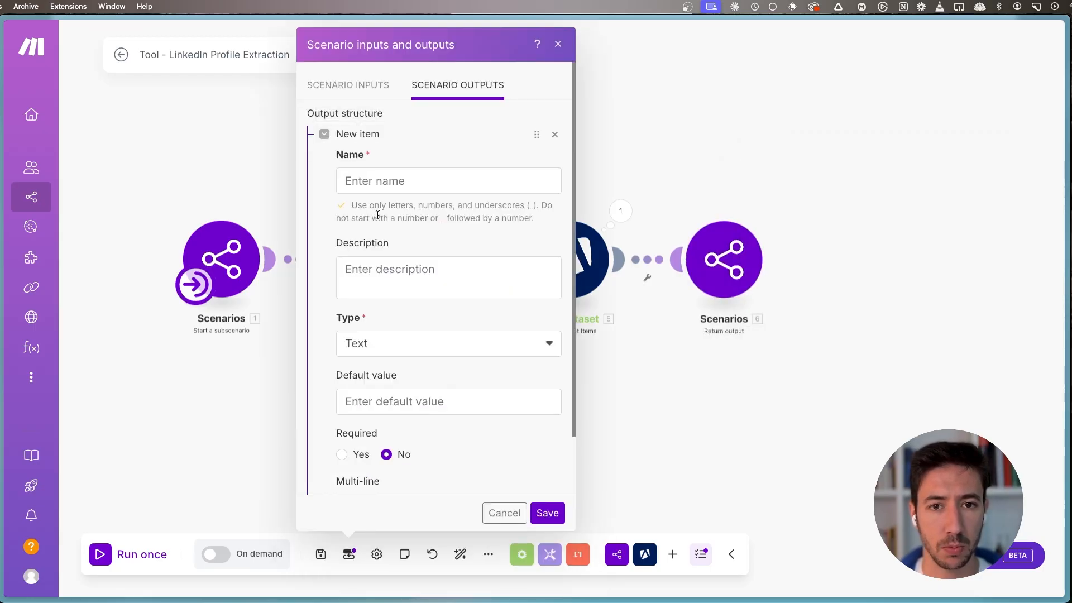
click(417, 181)
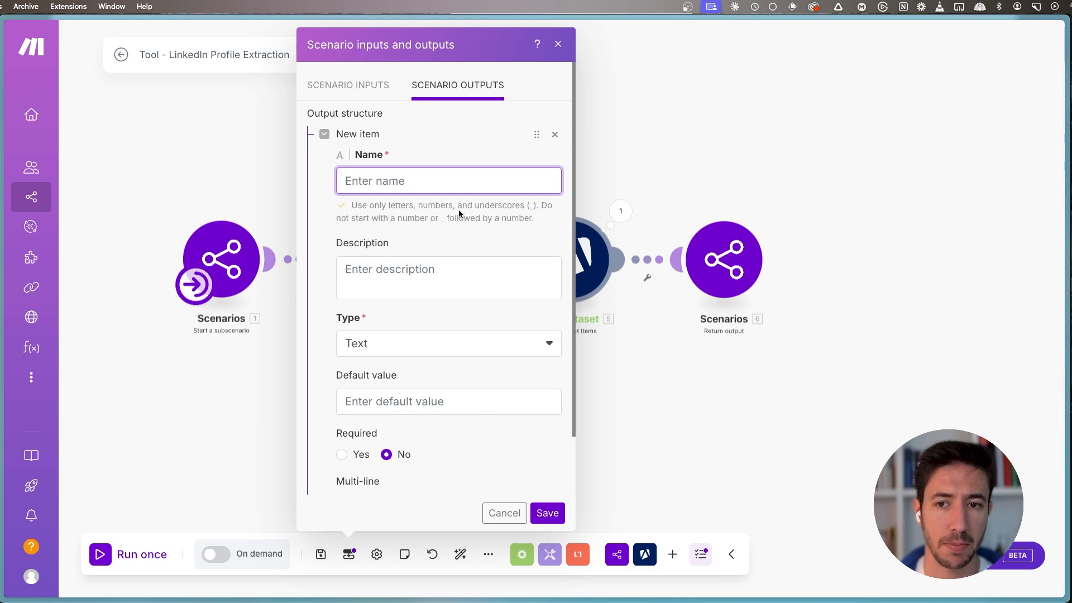
text(linkedl)
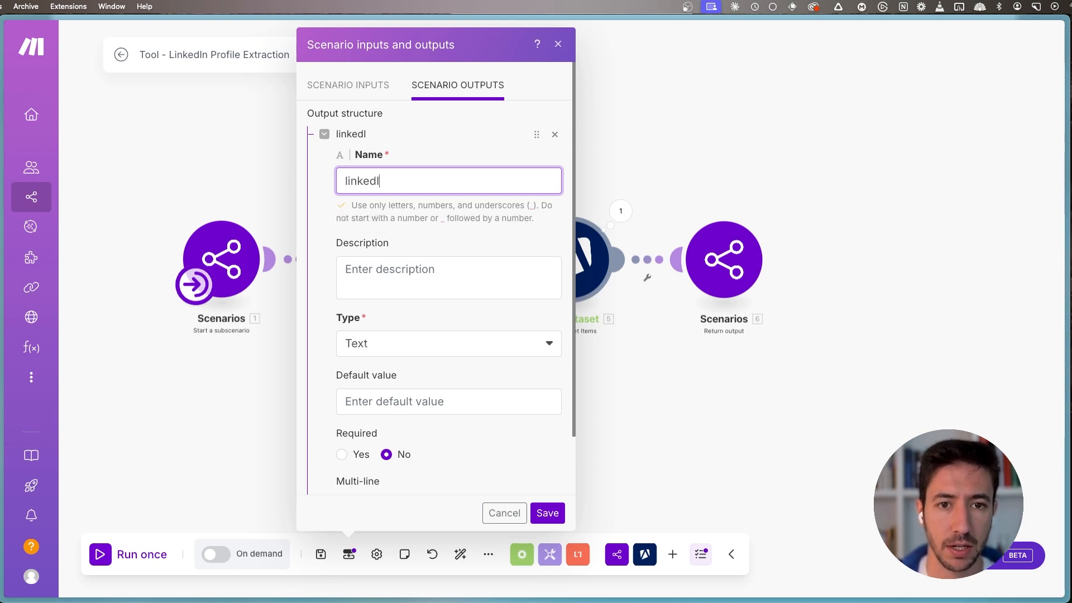
text(n_information)
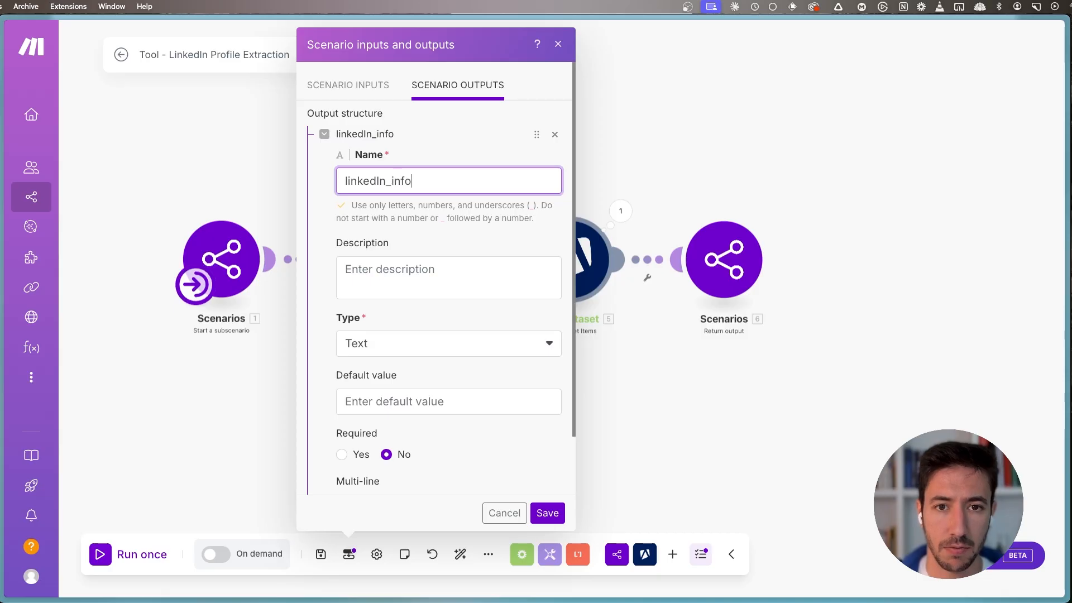
key(Tab)
text(The full information about t)
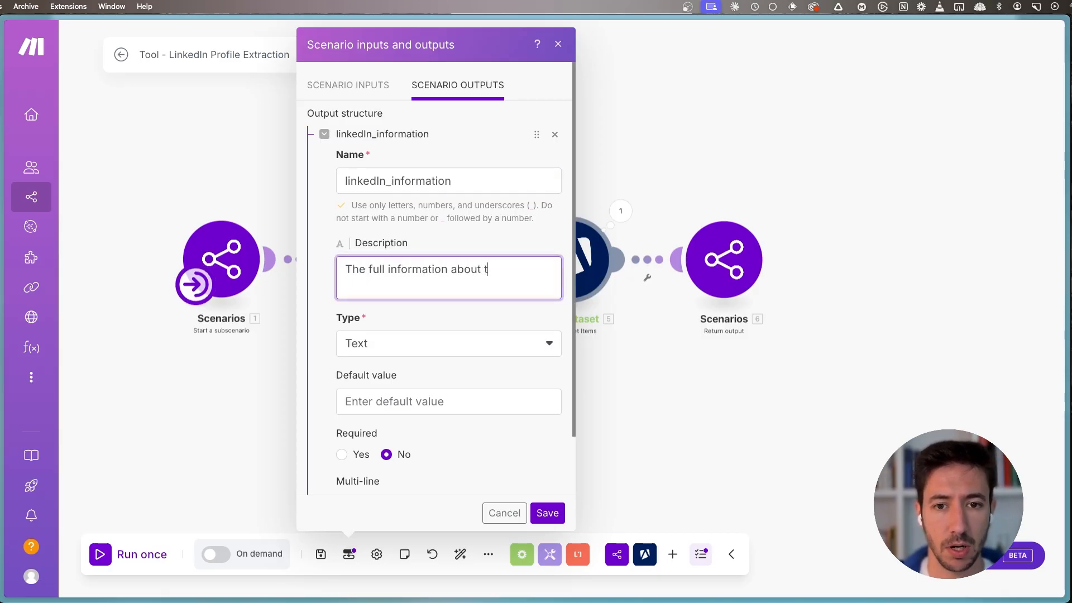
text(he linkedin)
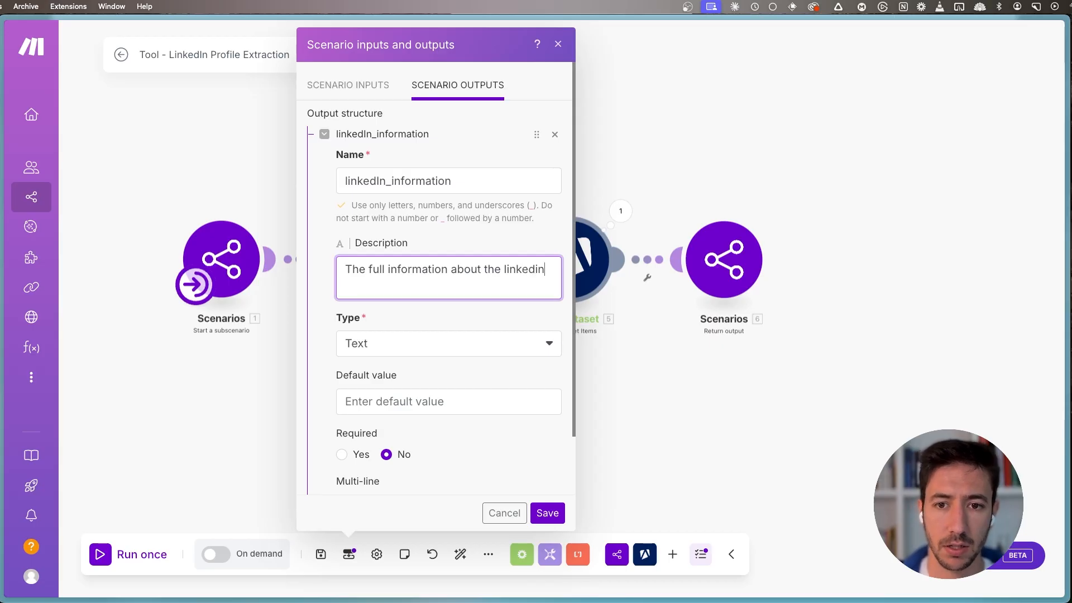
text( profile searched)
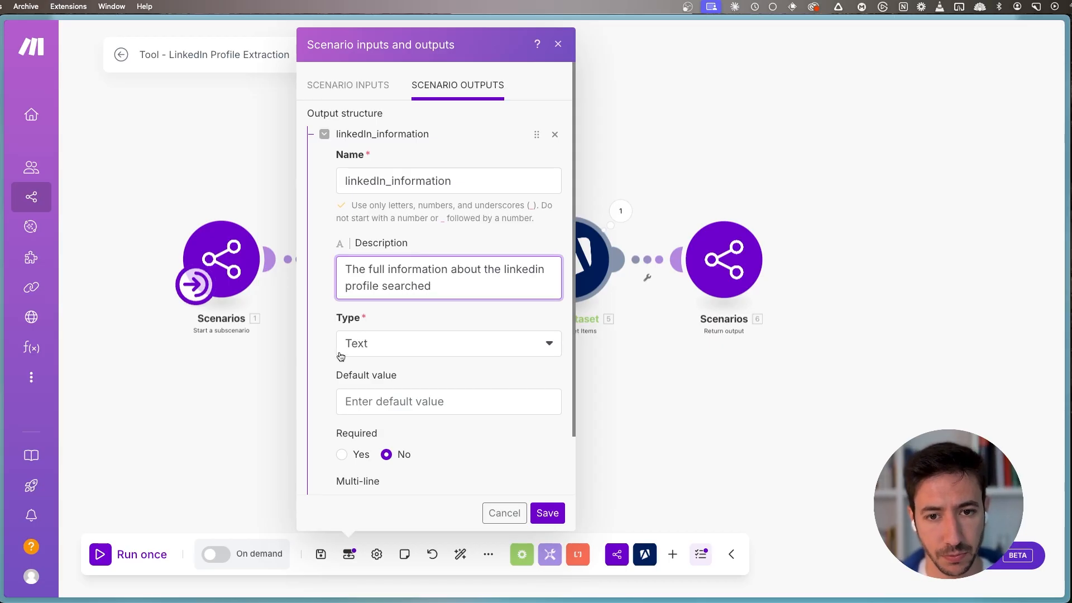
- Set the linkedIn_information output's type to Dynamic Collection and save the scenario outputs
click(354, 342)
click(396, 538)
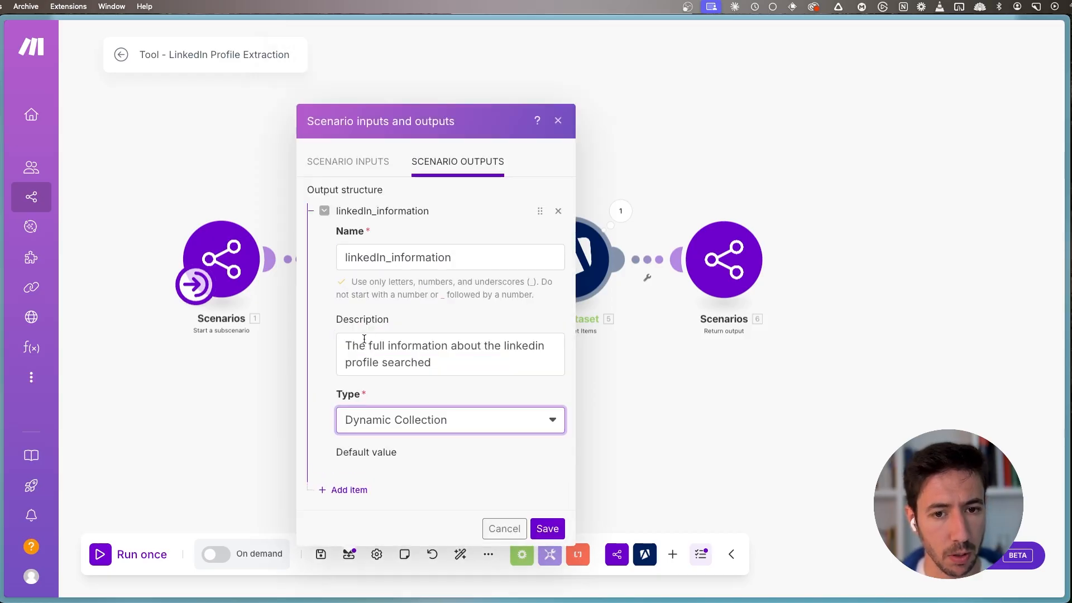
click(563, 514)
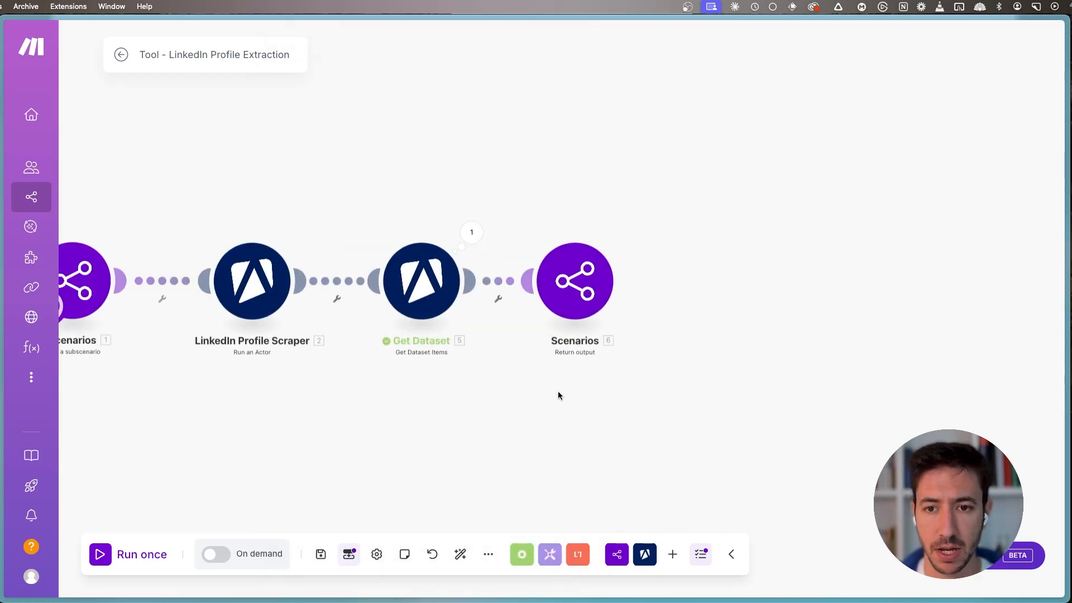
- Map linkedIn_information in the Return output module to the entire Get Dataset Items bundle and save the module
click(575, 282)
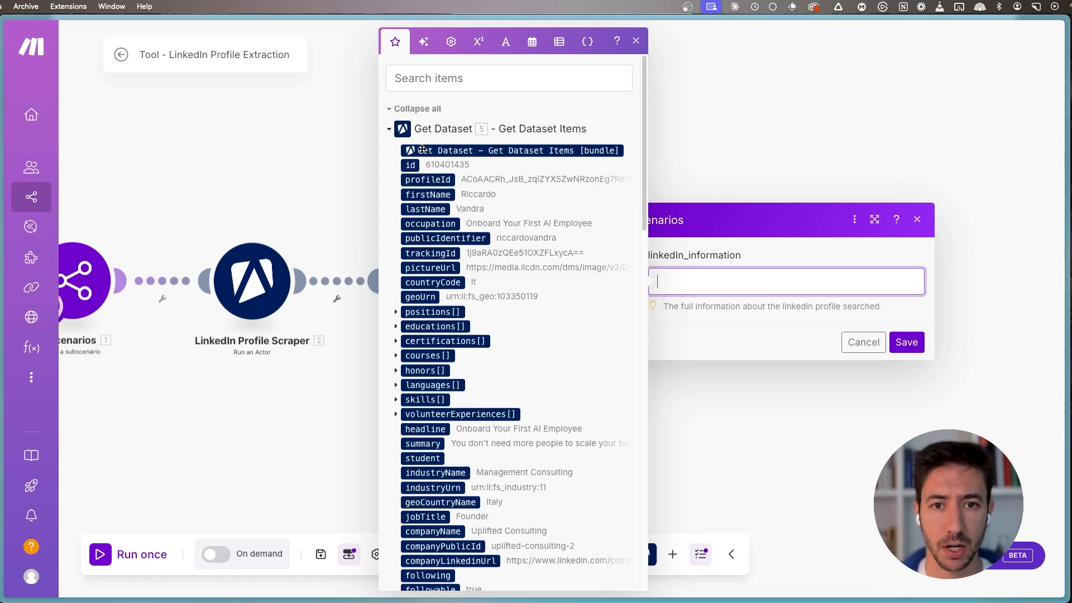
click(422, 149)
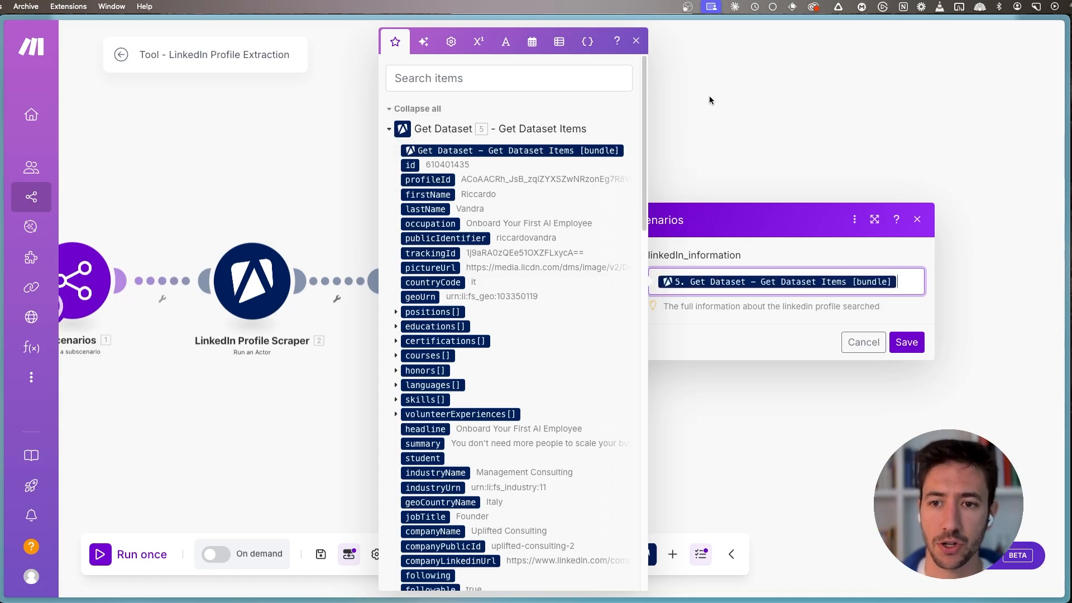
click(636, 40)
click(907, 341)
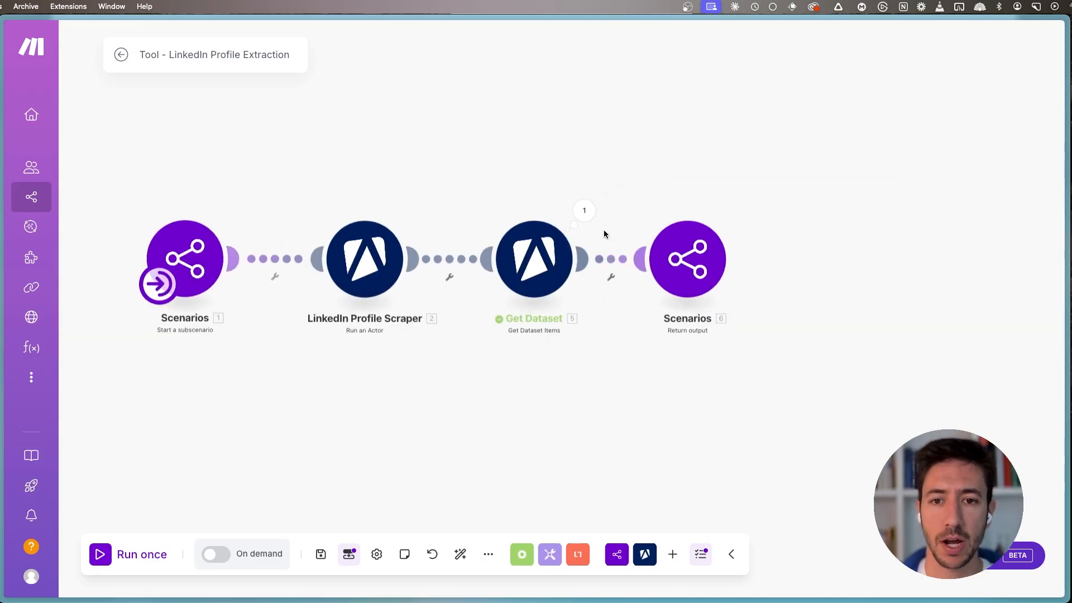
- Review the LinkedIn profile data in the Get Dataset module's output bundle
click(584, 210)
scroll(721, 184, down, 5)
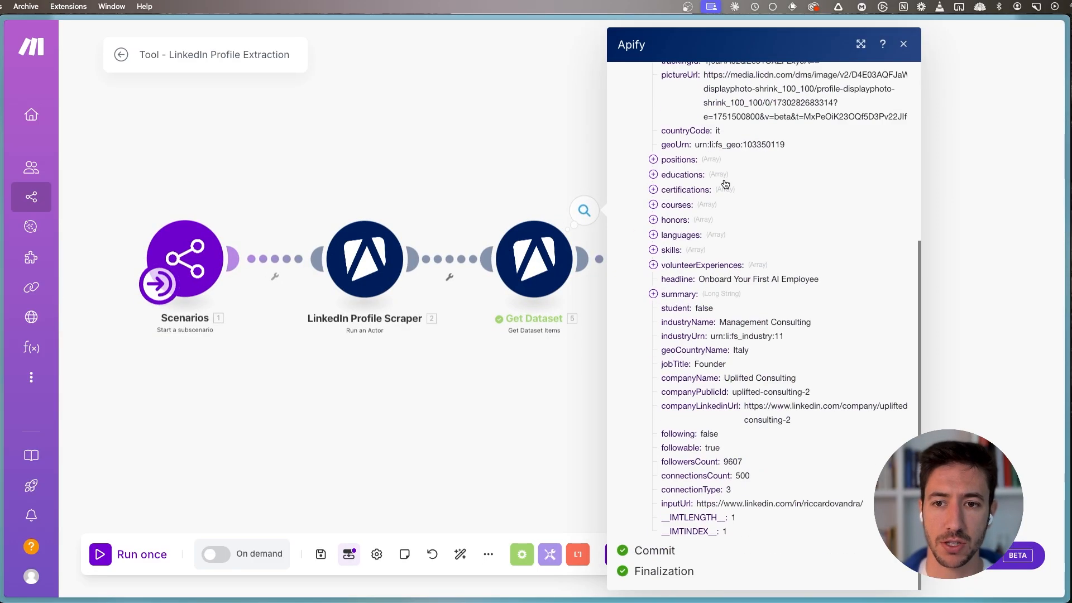
scroll(728, 219, up, 6)
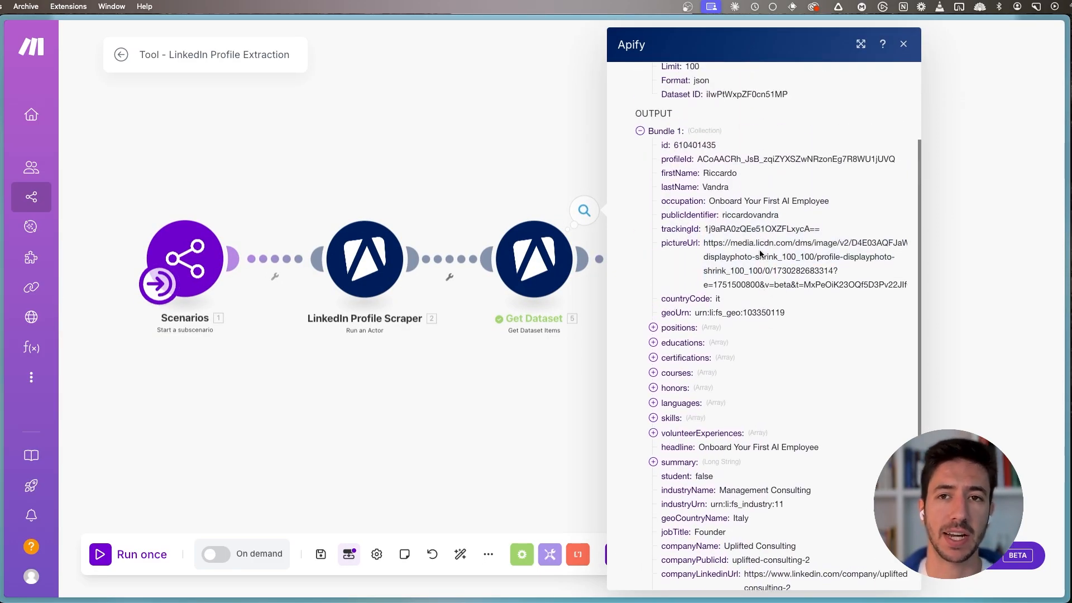
scroll(730, 305, down, 1)
click(553, 146)
- Space the Return output module farther from Get Dataset in the same row and save the scenario
drag(714, 172, 555, 185)
drag(531, 296, 571, 296)
drag(309, 436, 446, 399)
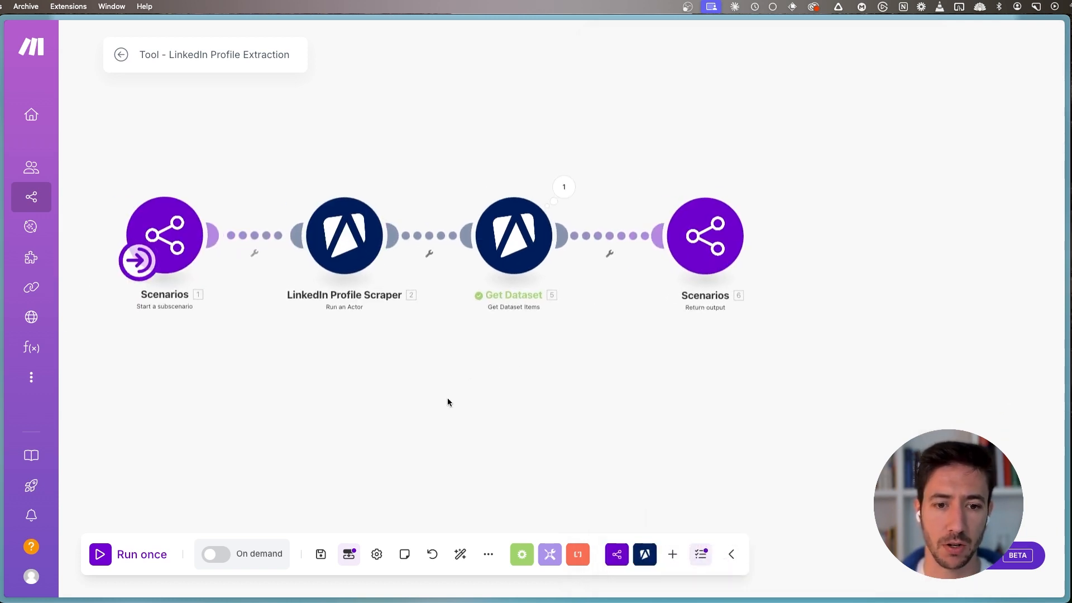
click(321, 554)
drag(227, 451, 378, 439)
scroll(379, 442, down, 2)
drag(440, 396, 377, 405)
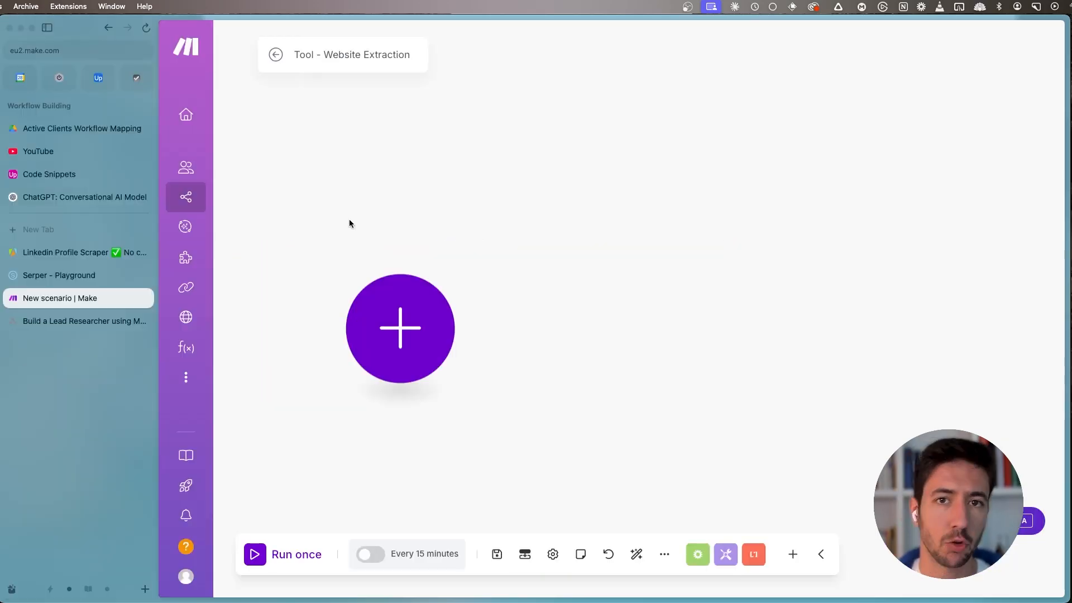
drag(403, 212, 440, 191)
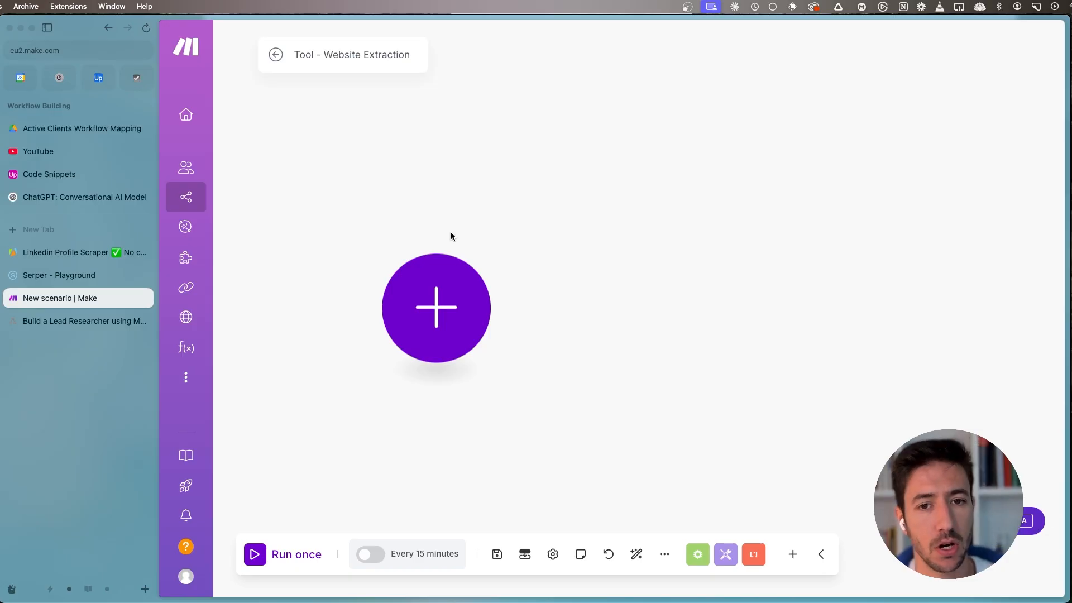
- Add a Scenarios module of type Start a subscenario as the trigger of the Website Extraction scenario
click(436, 308)
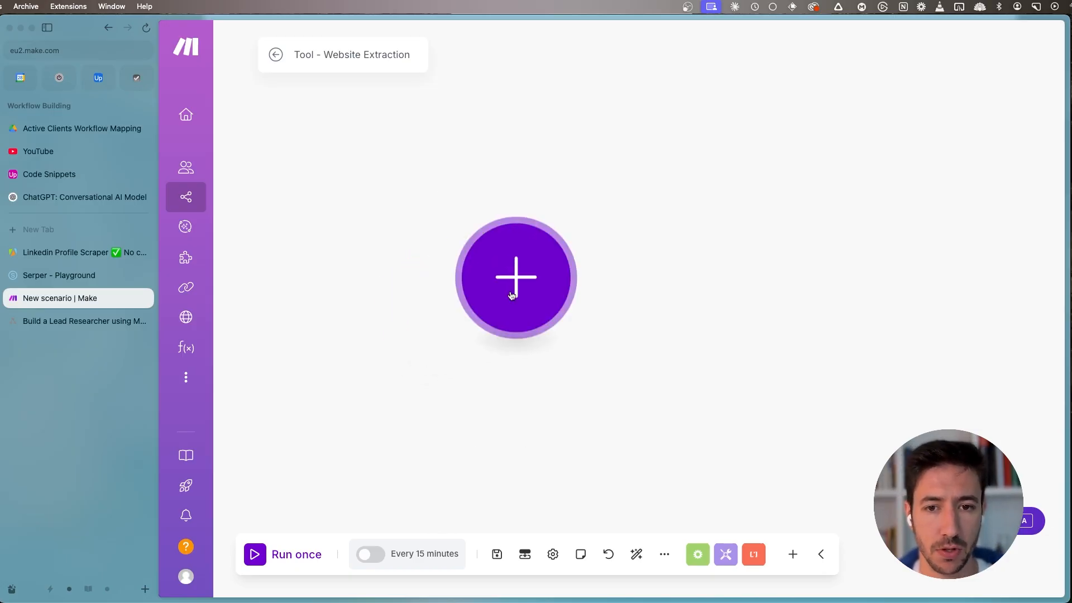
click(648, 154)
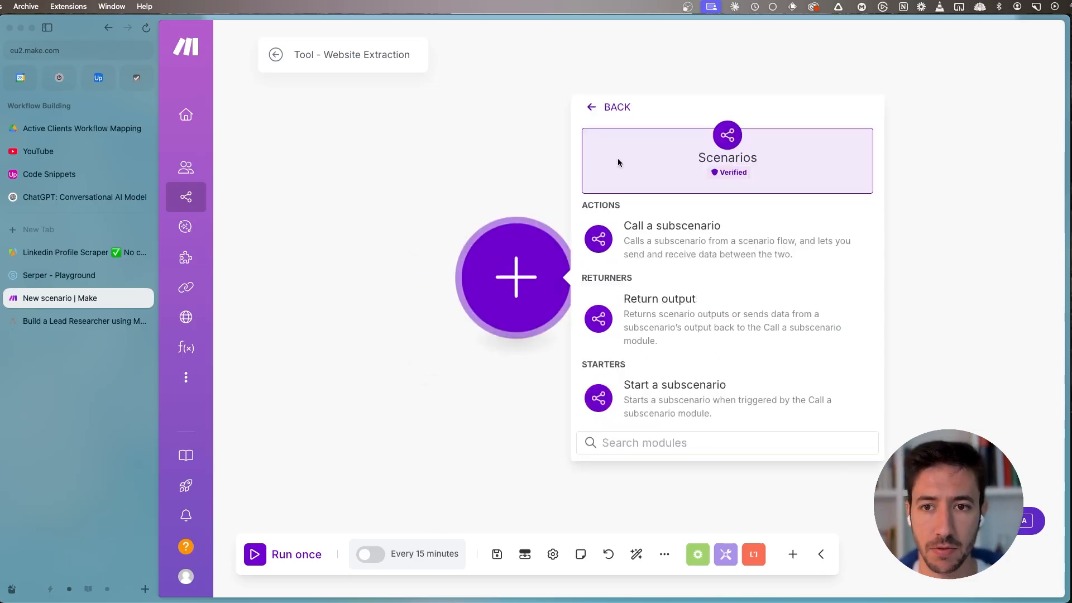
click(674, 403)
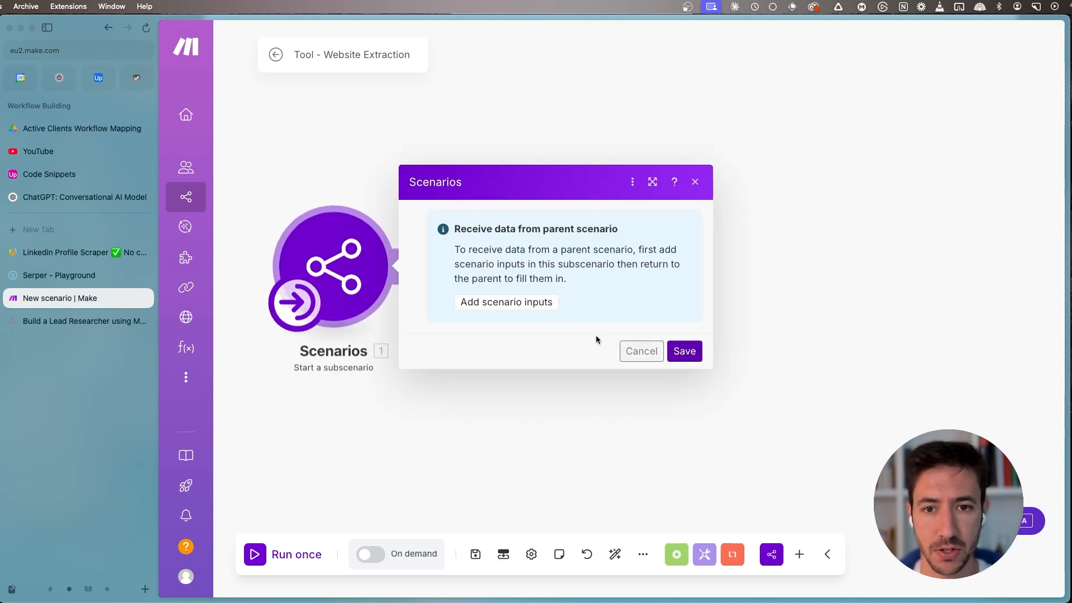
- Define a text scenario input named url with the description "The URL to scrape" and save the scenario inputs
click(506, 303)
click(512, 472)
text(url)
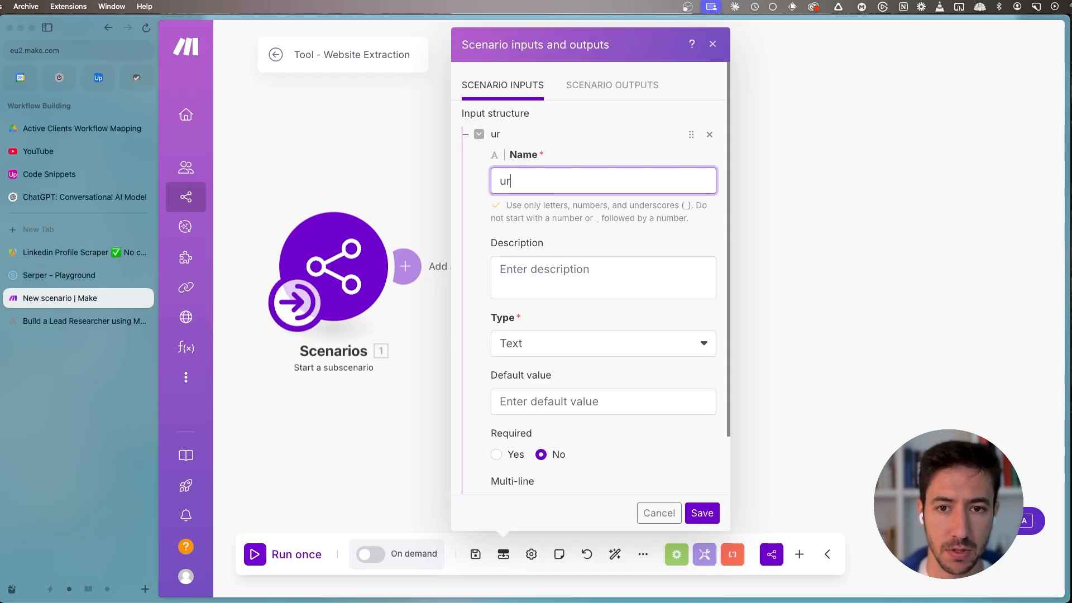
click(531, 269)
text(The URL to Scrap)
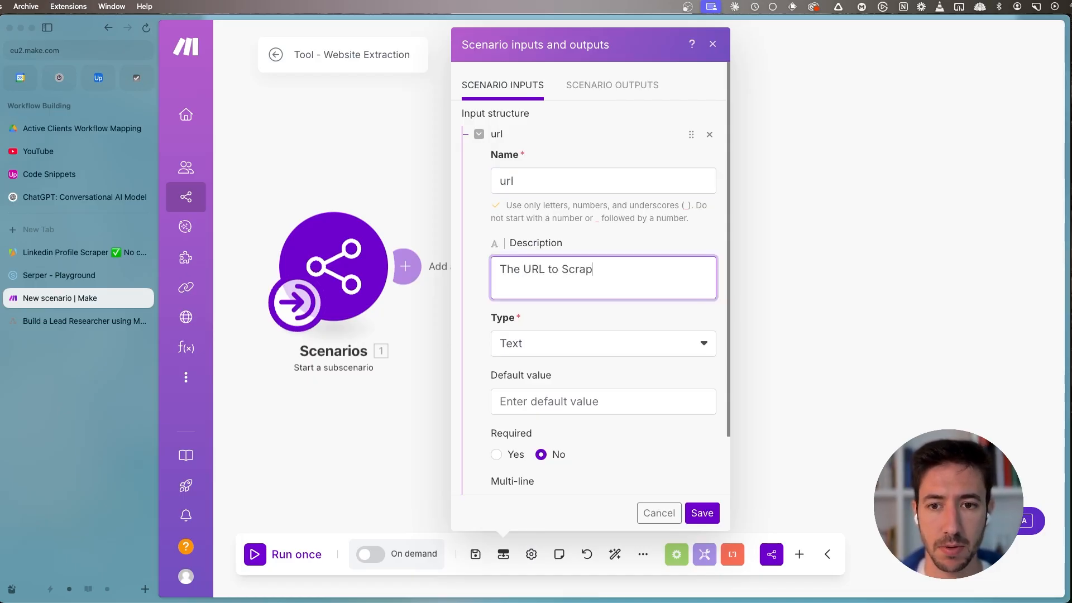
double_click(572, 276)
key(BackSpace)
key(BackSpace)
text(Sc)
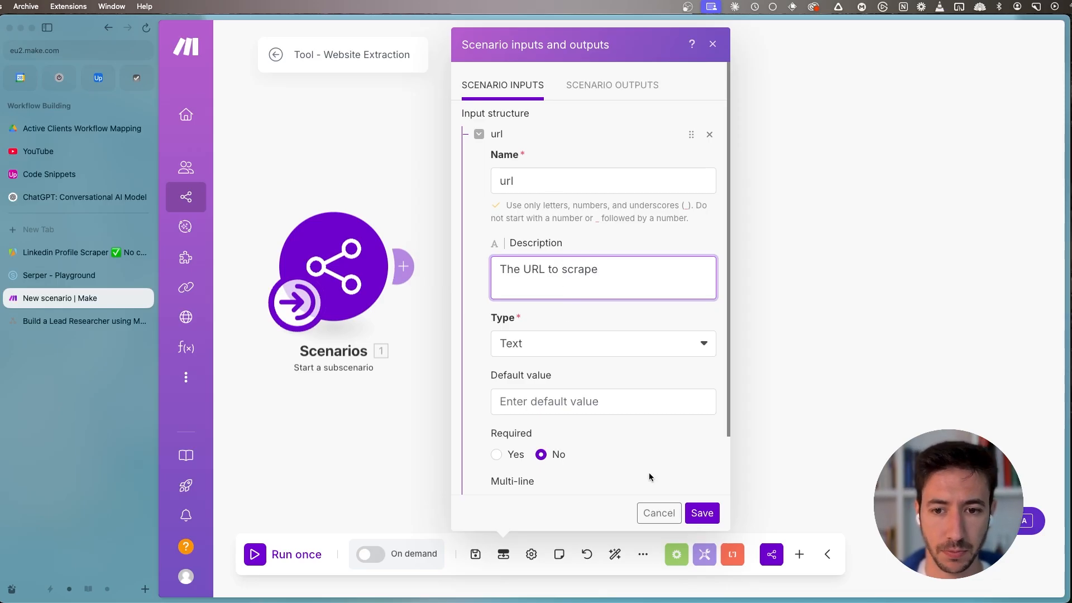
click(702, 513)
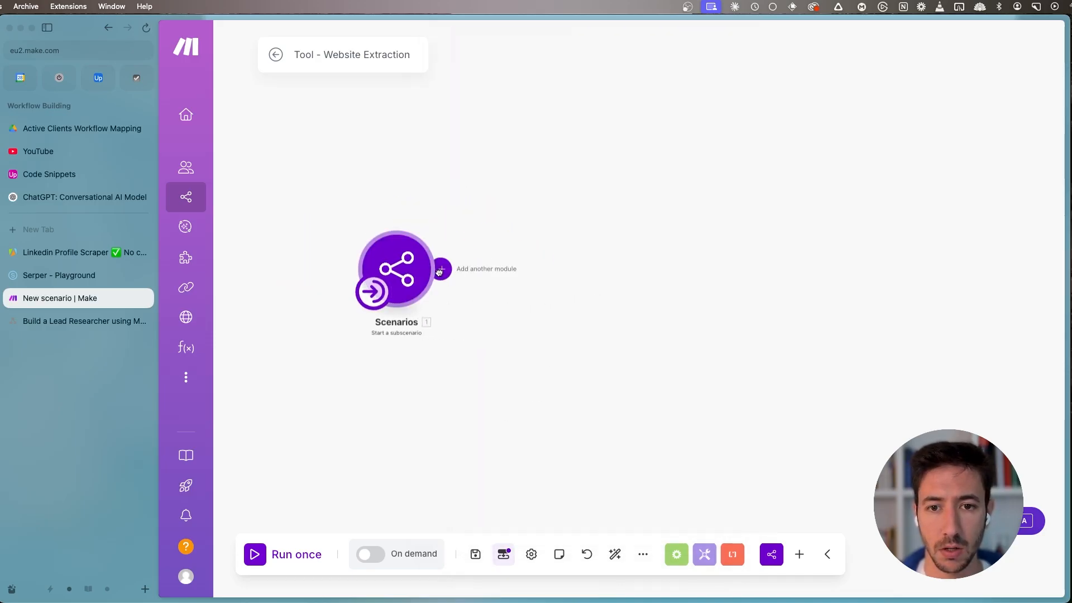
- Open the Jina AI website in a new tab and go to its API page
click(440, 269)
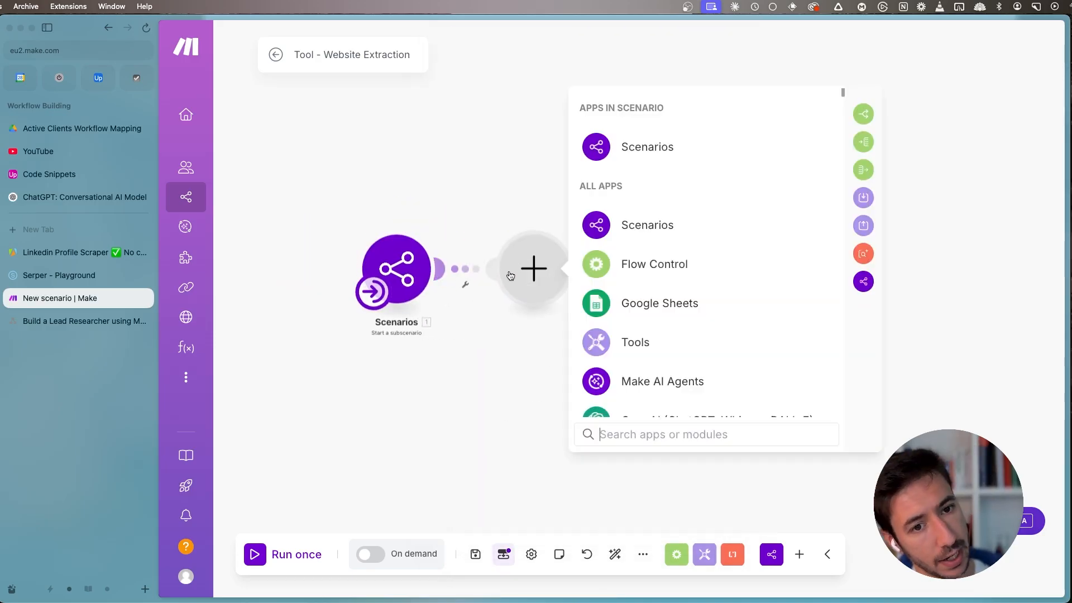
key(super+t)
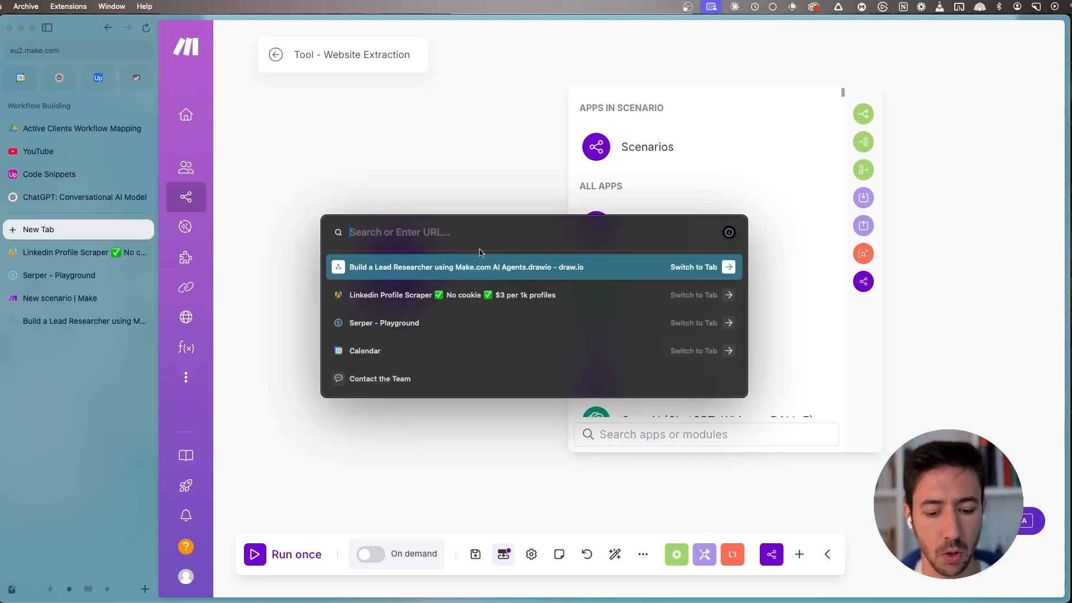
text(ji)
key(Return)
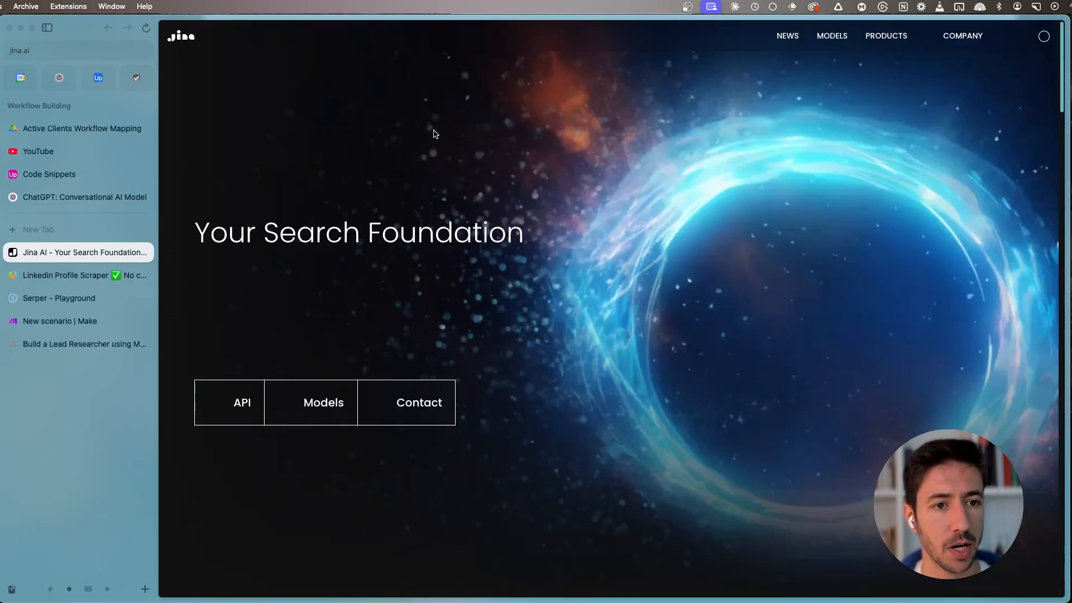
click(223, 403)
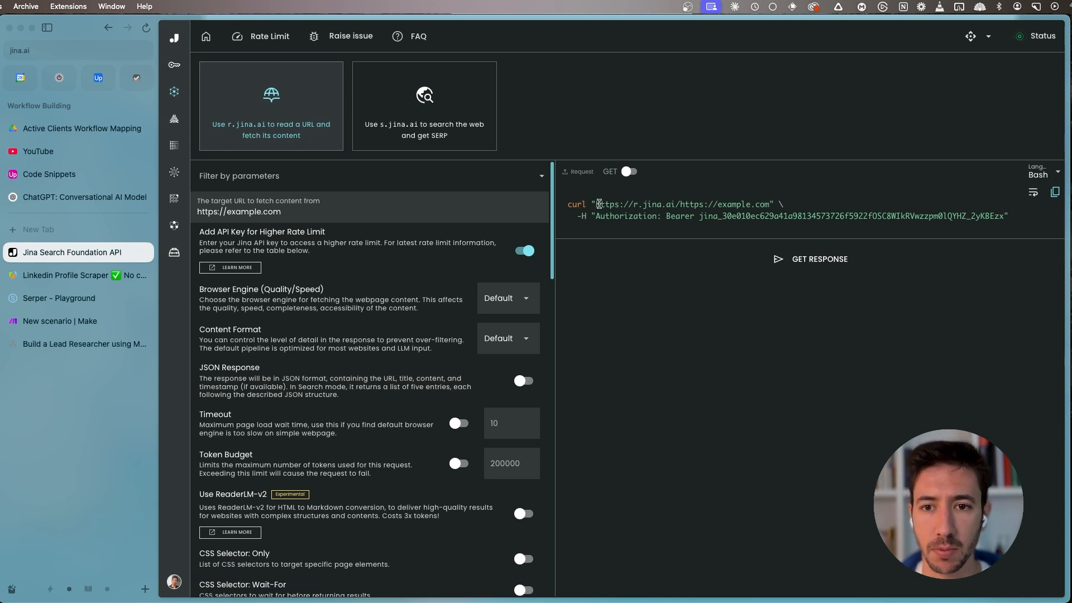
- Back in the Make scenario, add a jina.ai Read a URL module after the Start a subscenario module
click(71, 328)
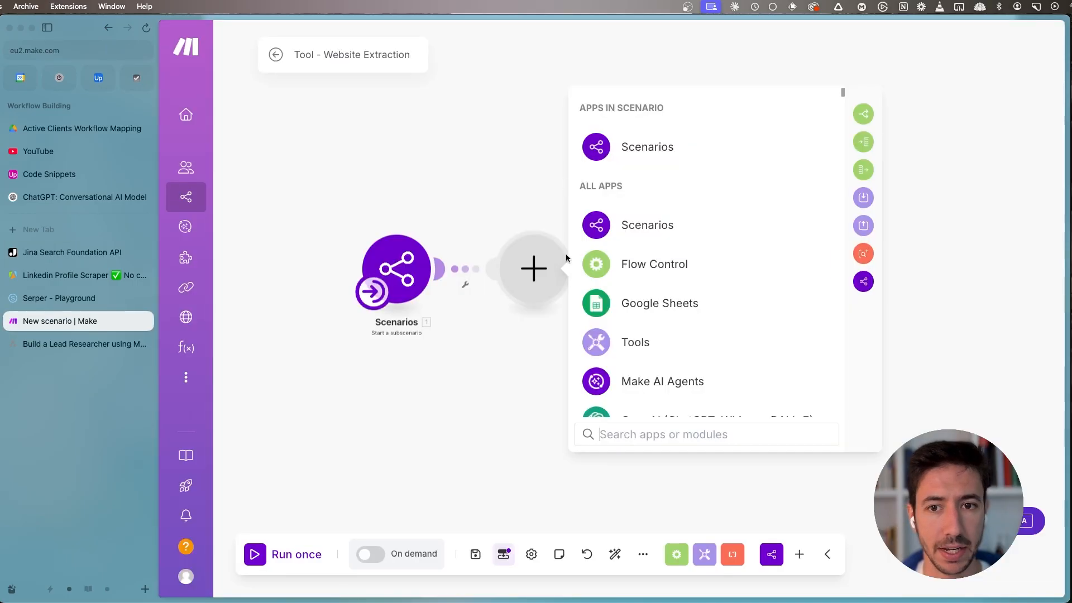
text(json)
key(BackSpace)
key(BackSpace)
key(BackSpace)
key(BackSpace)
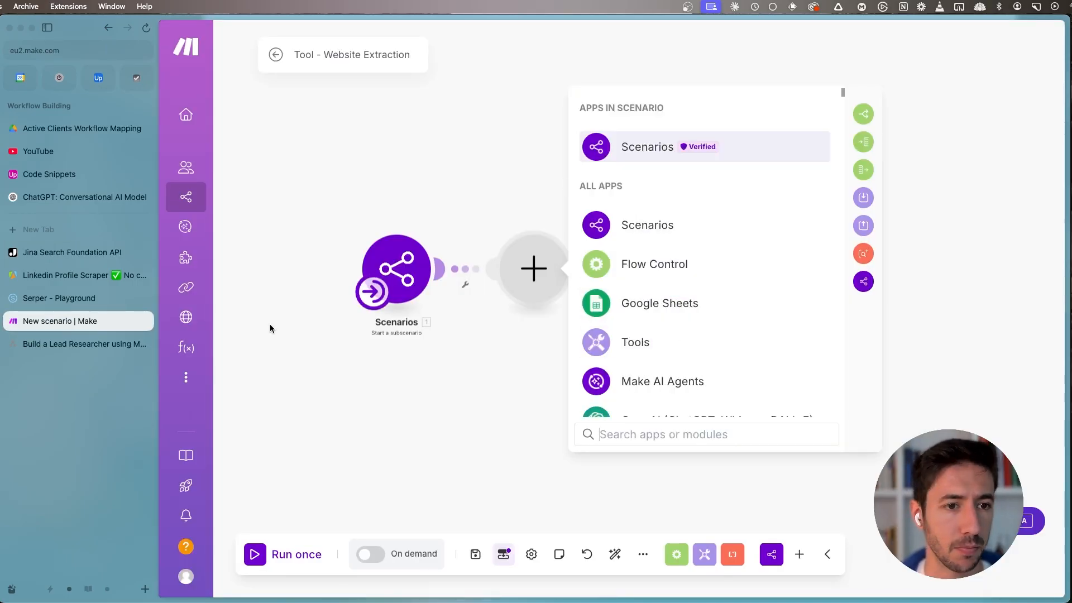
click(92, 252)
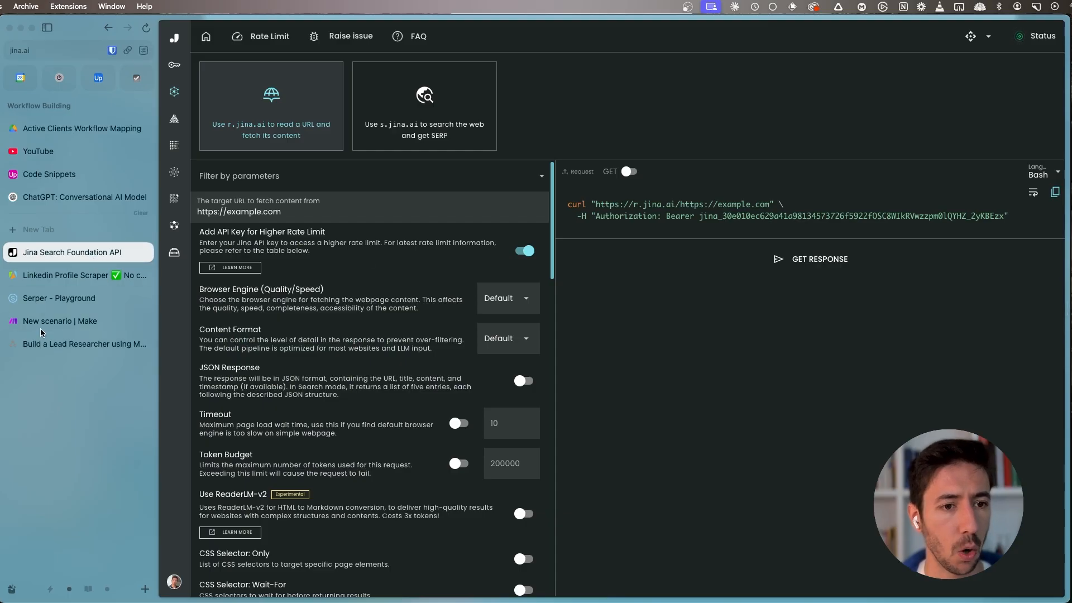
click(71, 321)
text(jina)
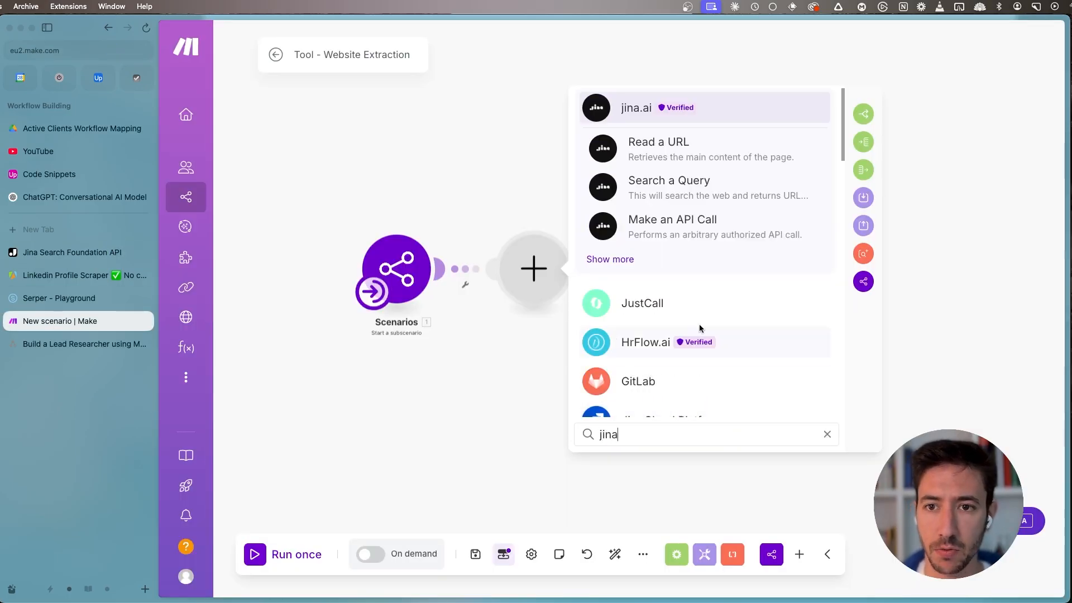
click(644, 114)
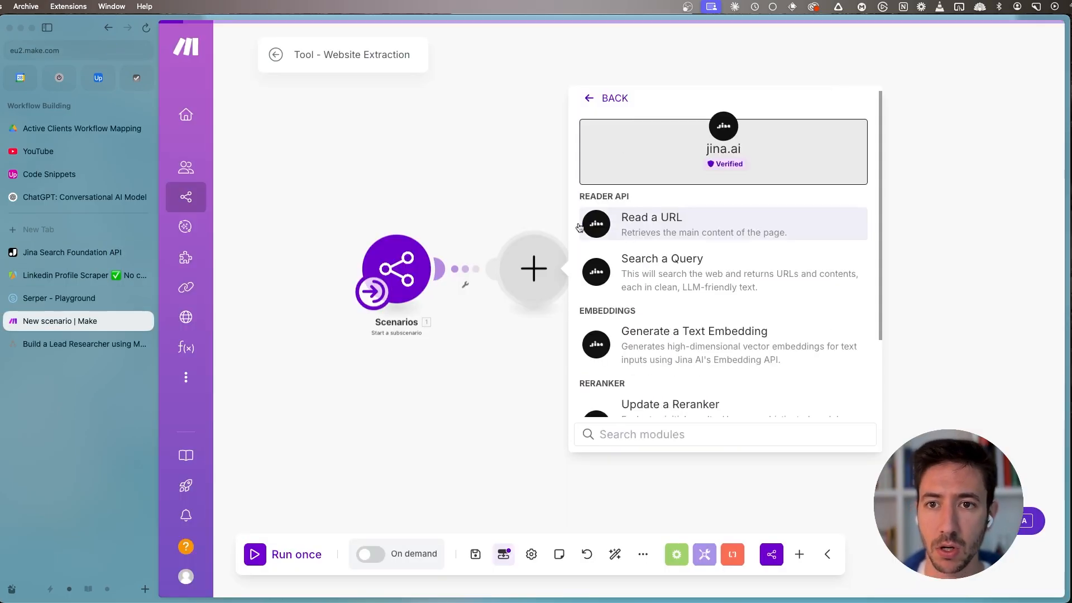
click(672, 230)
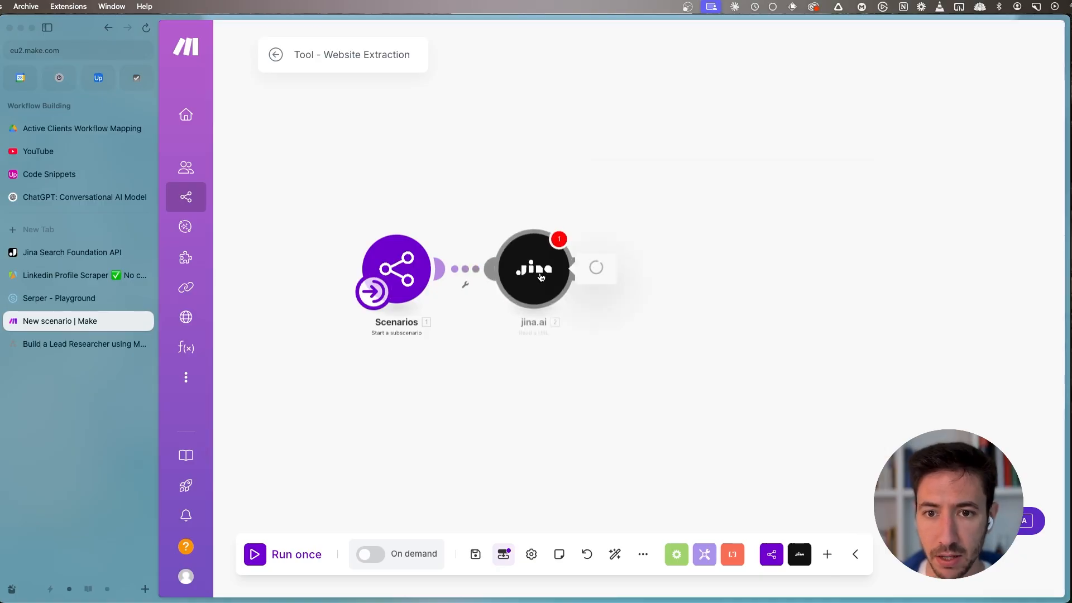
- View the form for creating a jina.ai connection and check the Jina API page, keeping the existing connection in Make
click(681, 102)
click(880, 105)
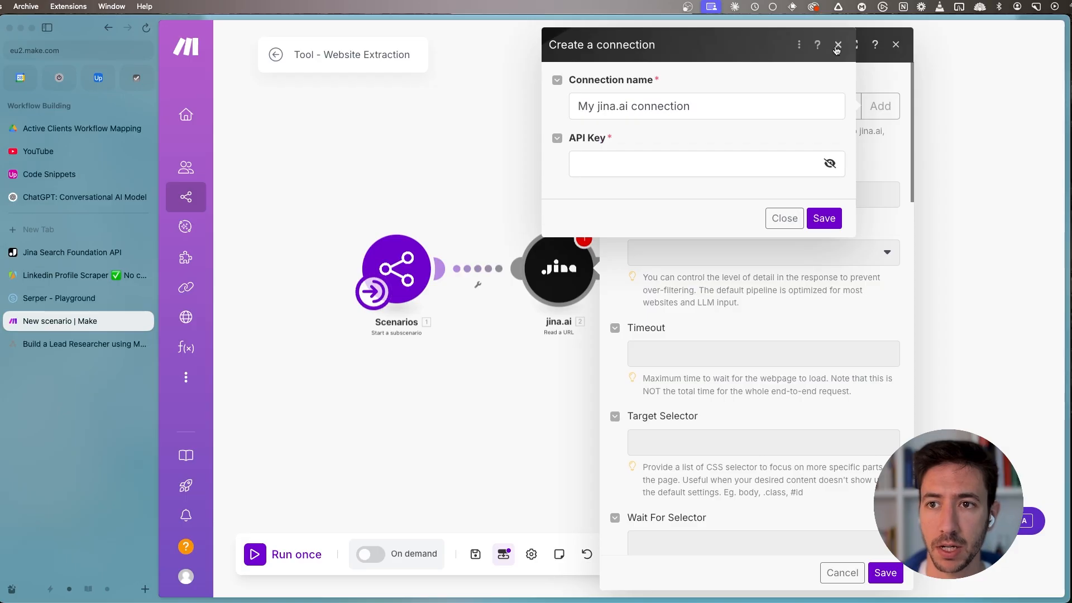
click(839, 44)
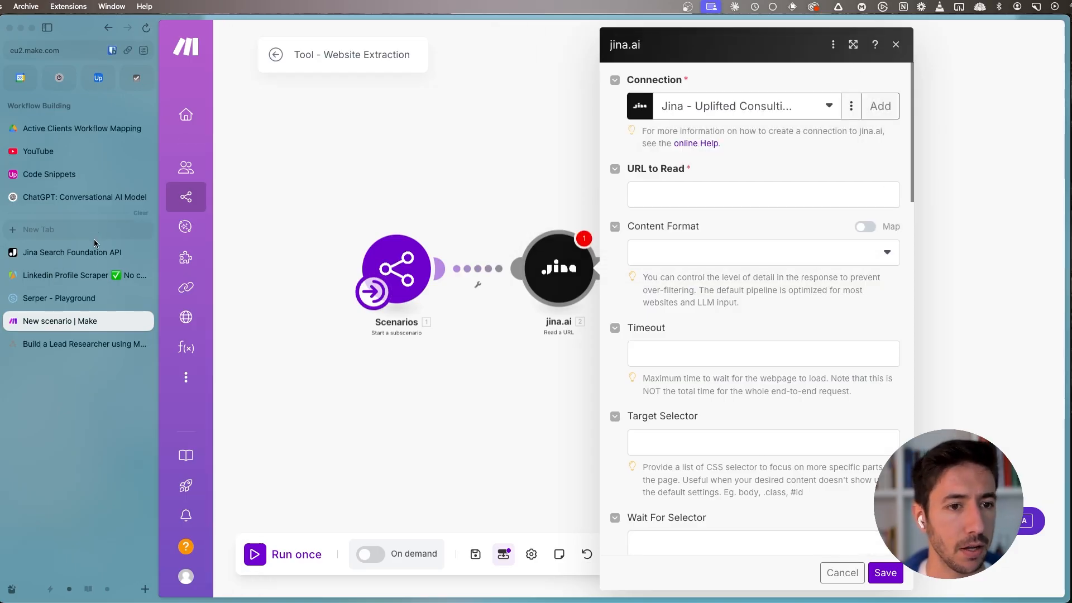
click(73, 253)
mouse_move(186, 70)
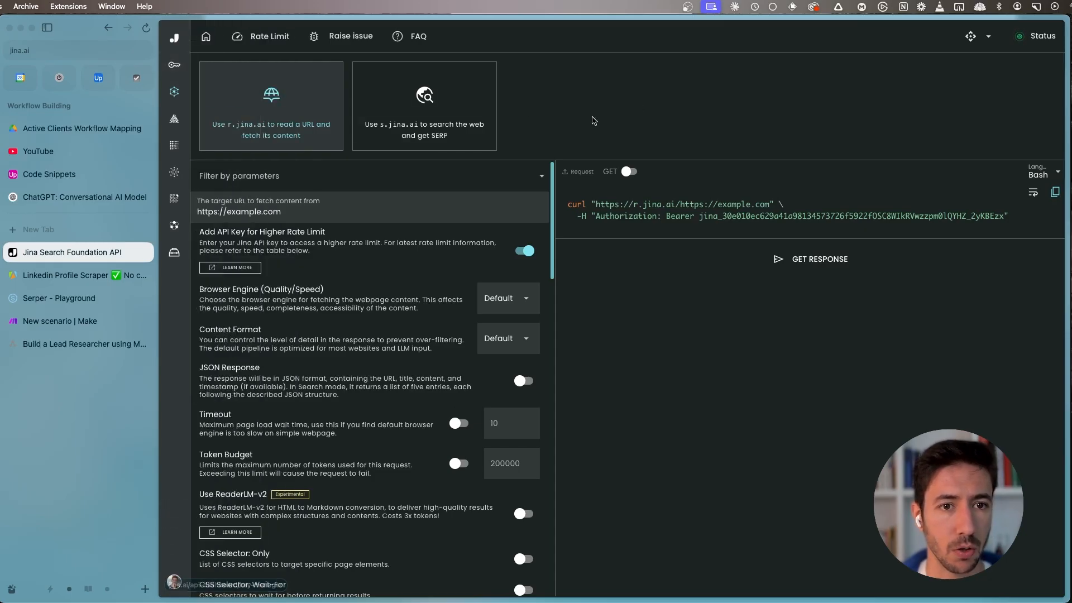
click(60, 322)
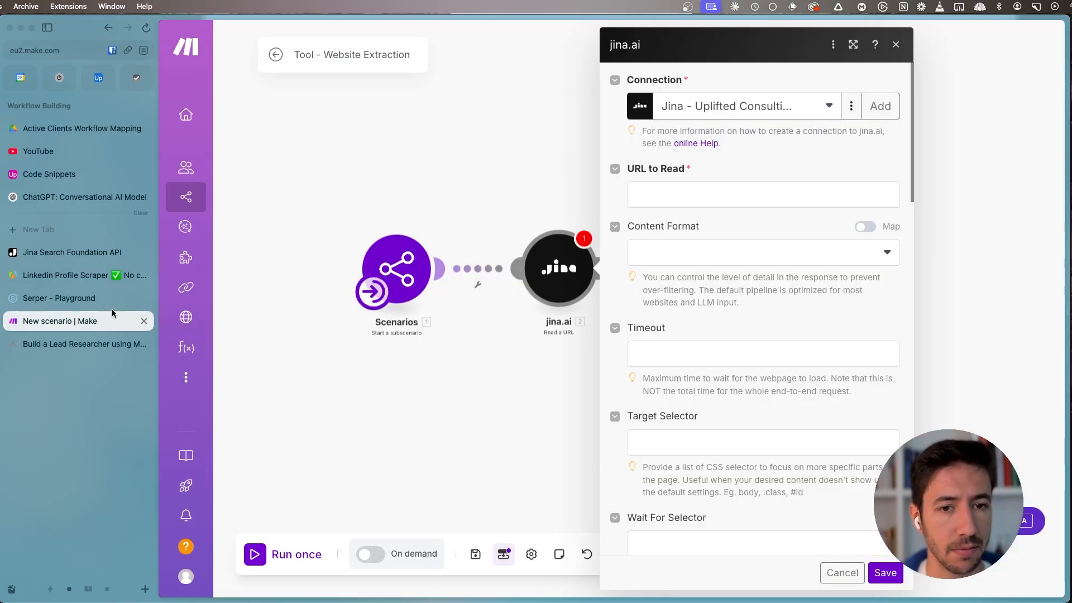
- Map the subscenario's url to URL to Read, set Content Format to markdown, and save the jina.ai module
click(699, 195)
click(394, 249)
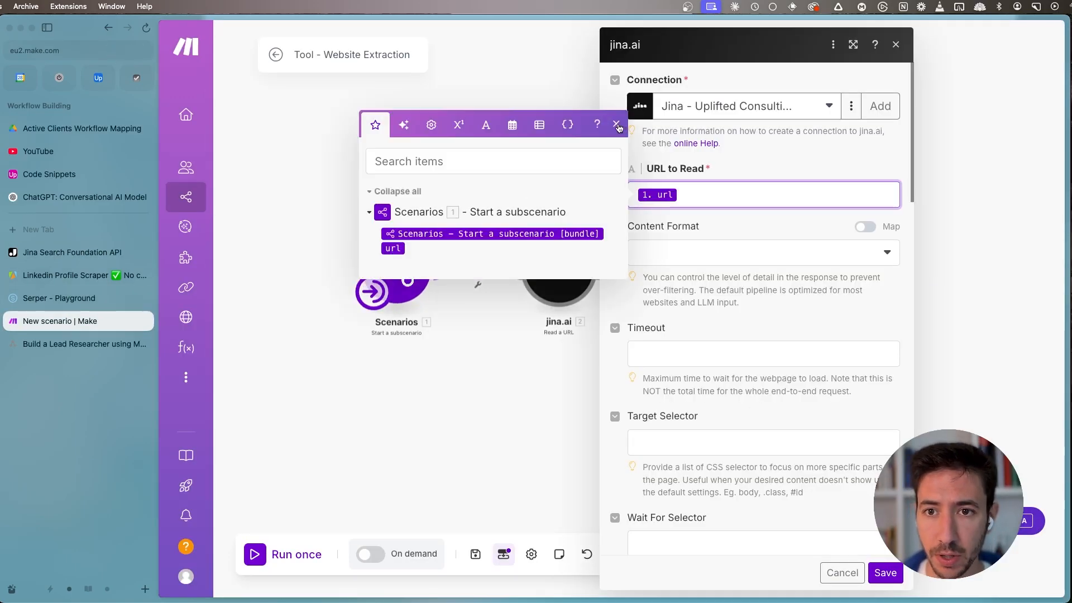
click(686, 263)
click(673, 301)
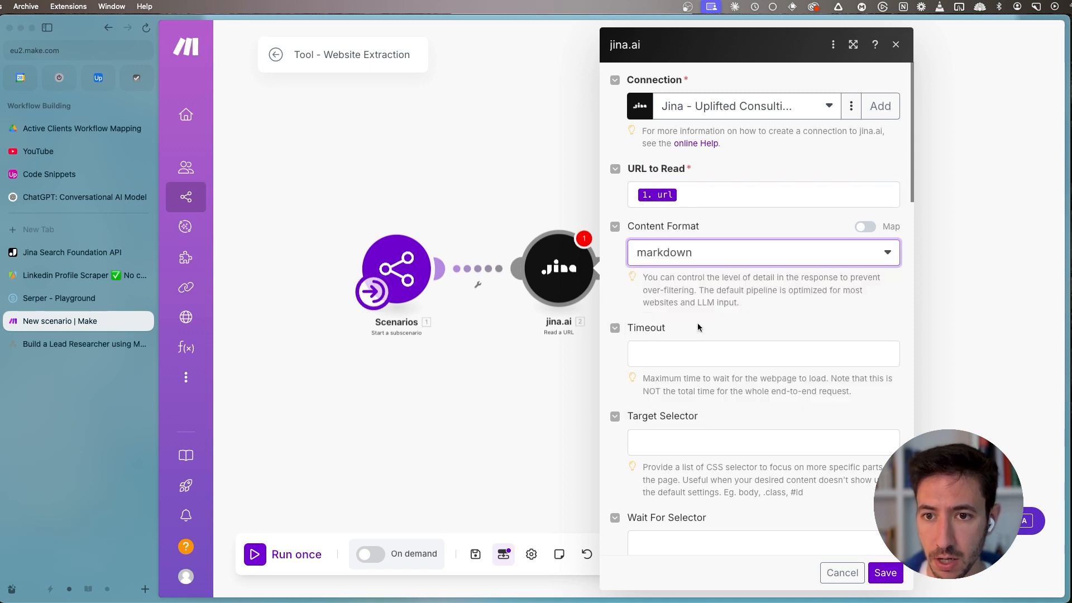
scroll(716, 342, down, 4)
scroll(743, 376, down, 6)
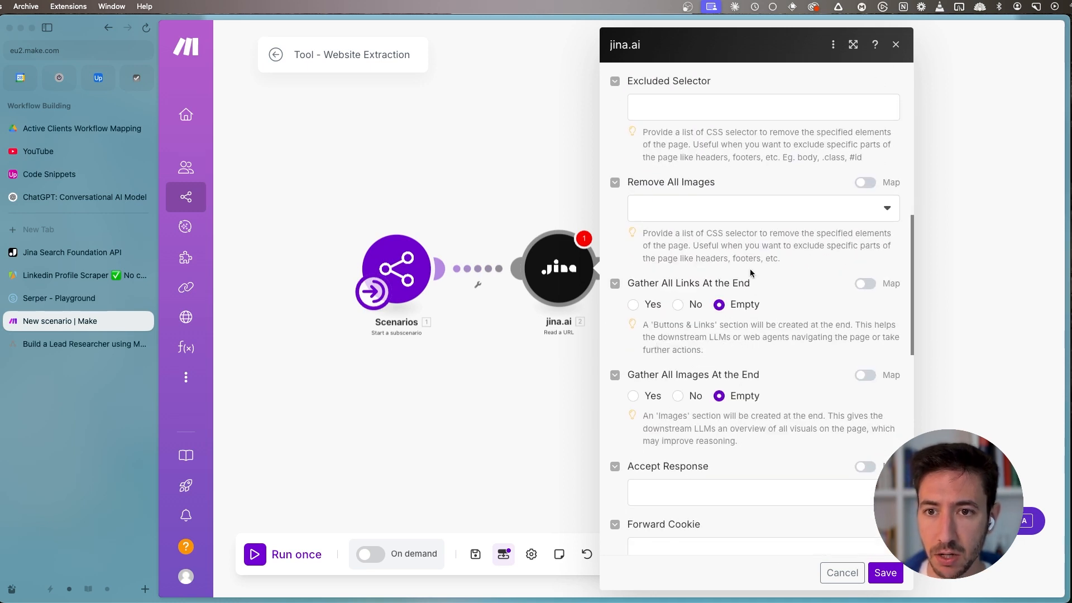
scroll(737, 386, down, 2)
click(722, 133)
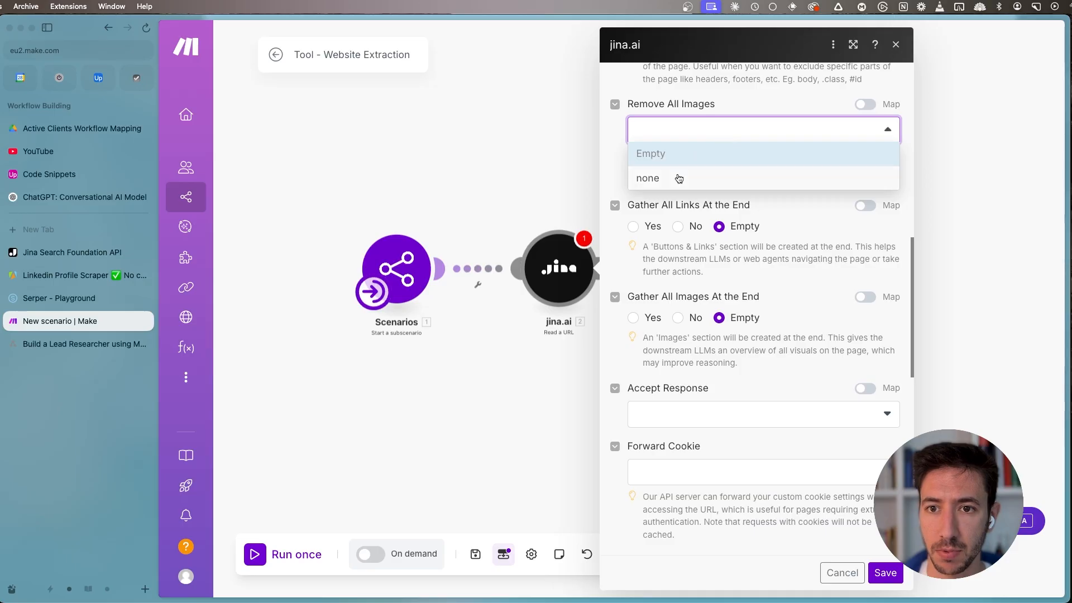
click(735, 127)
scroll(801, 433, down, 10)
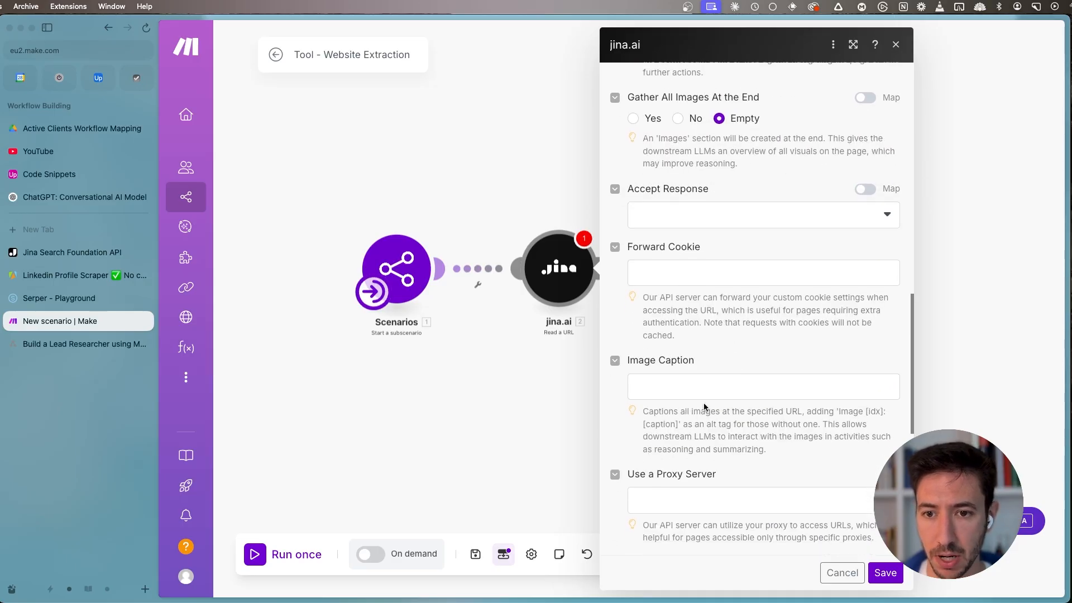
scroll(705, 401, down, 3)
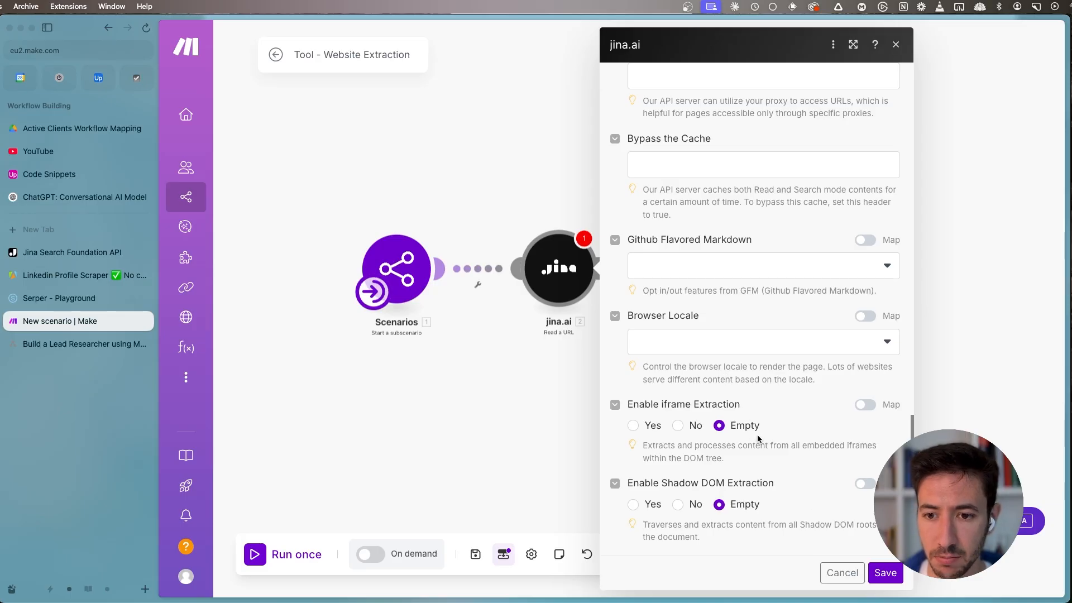
scroll(757, 434, up, 15)
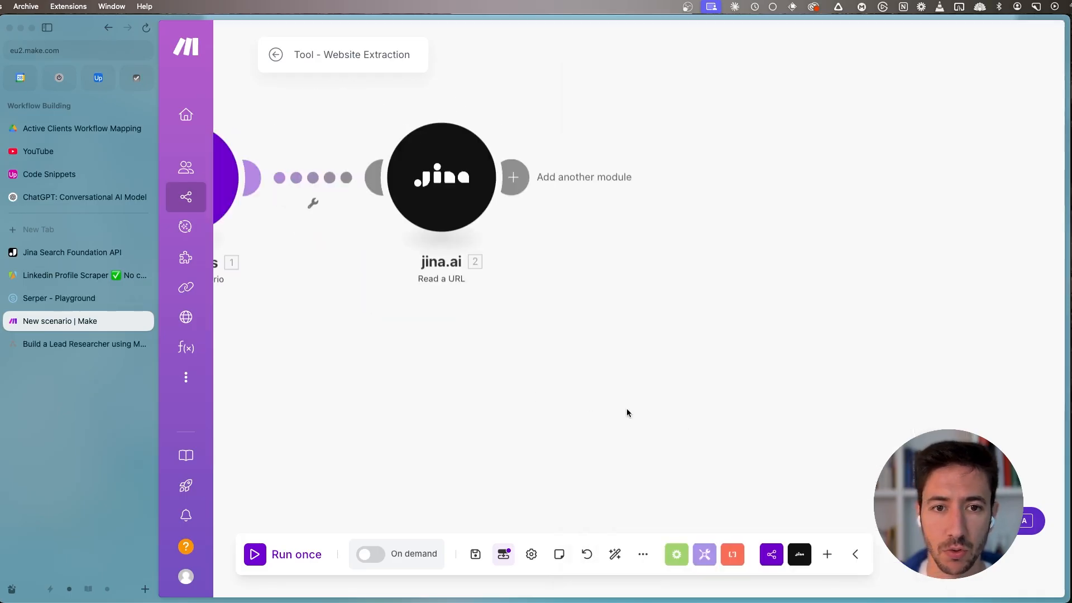
- Rename the jina.ai module as "Website Extraction" and save the scenario
right_click(561, 240)
click(594, 313)
text(We)
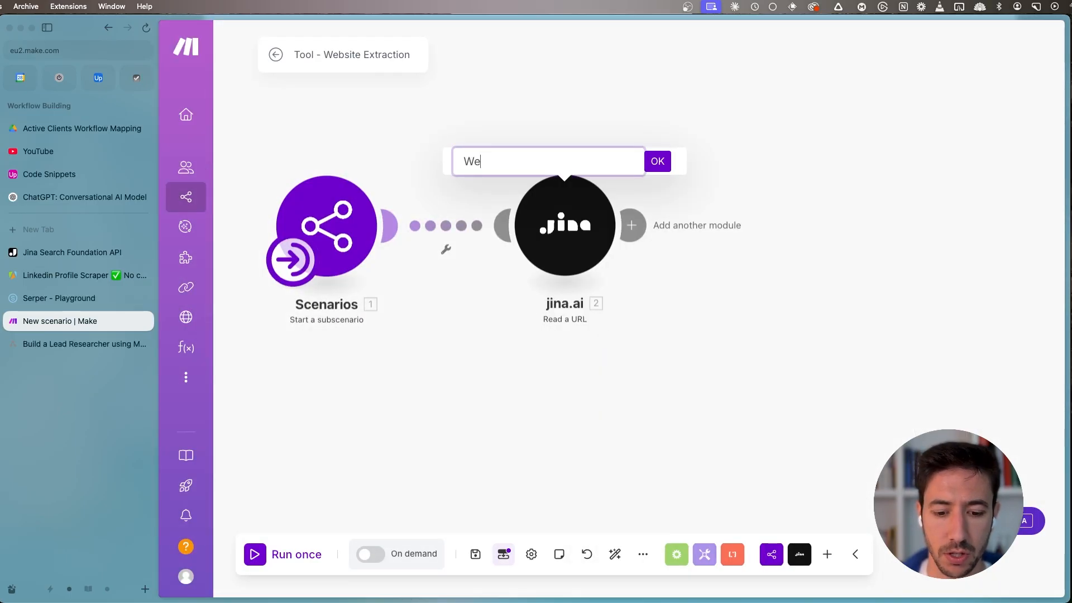
text(bsite Extract)
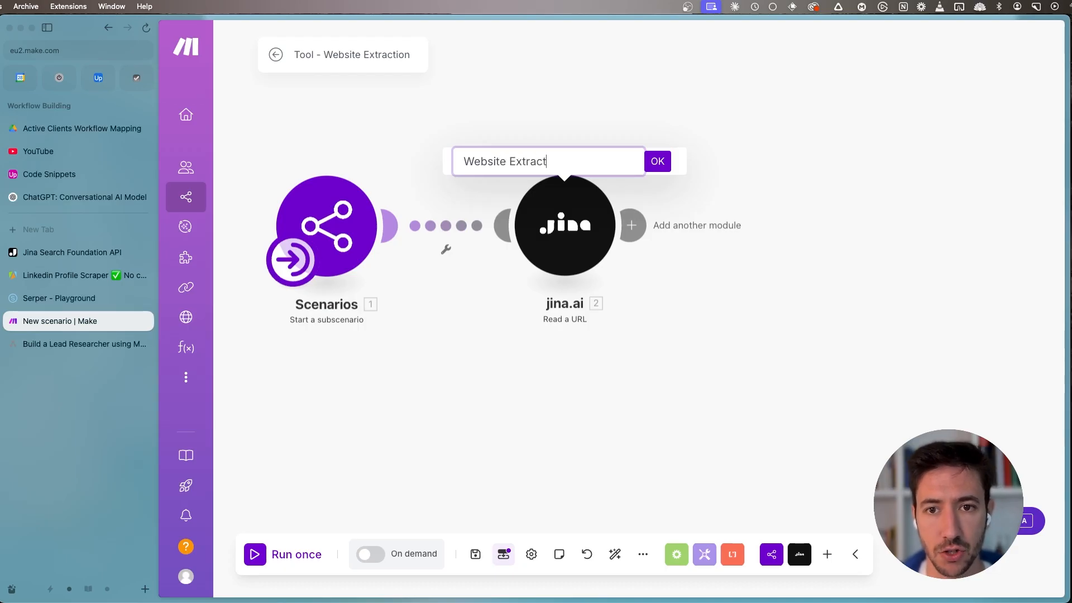
text(ion)
key(Return)
scroll(437, 385, down, 2)
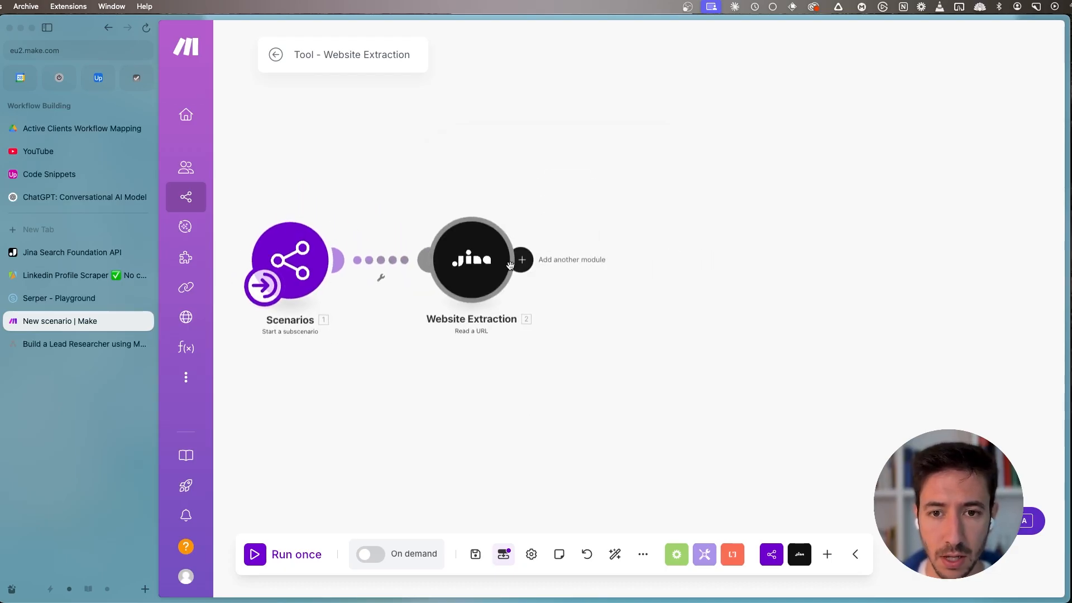
drag(348, 404, 439, 386)
click(478, 553)
click(310, 554)
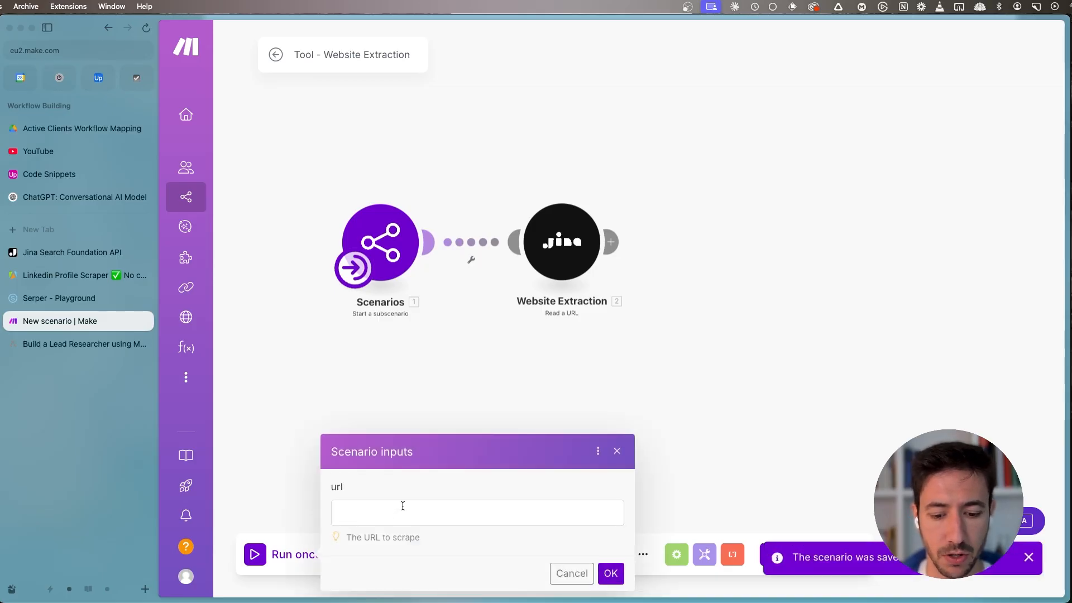
key(super+t)
text(uplifte)
key(Down)
key(super+a)
key(super+x)
key(Escape)
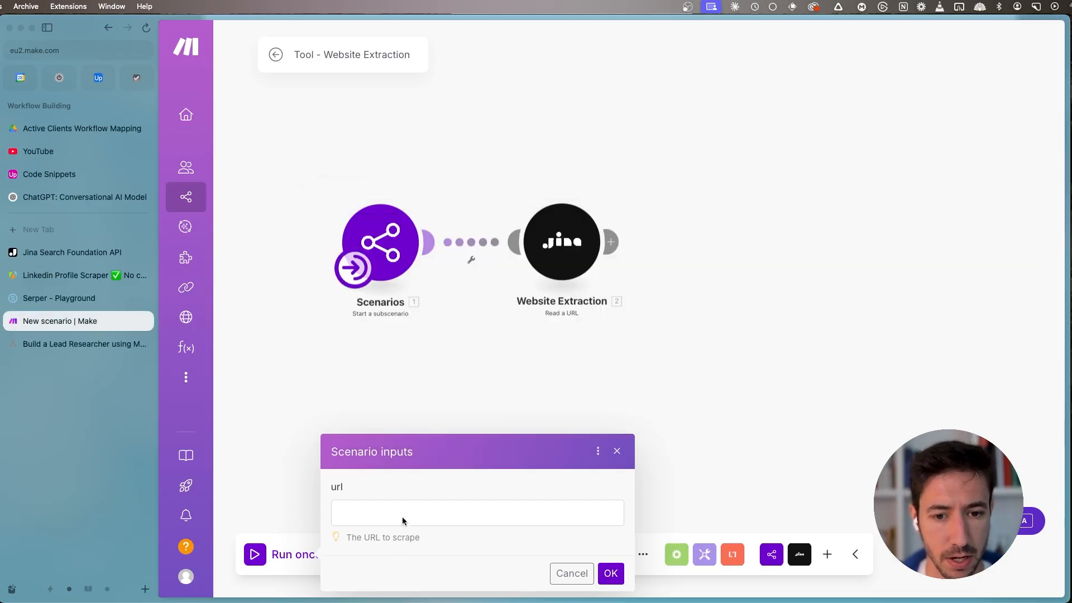
click(401, 518)
key(super+v)
text(https://)
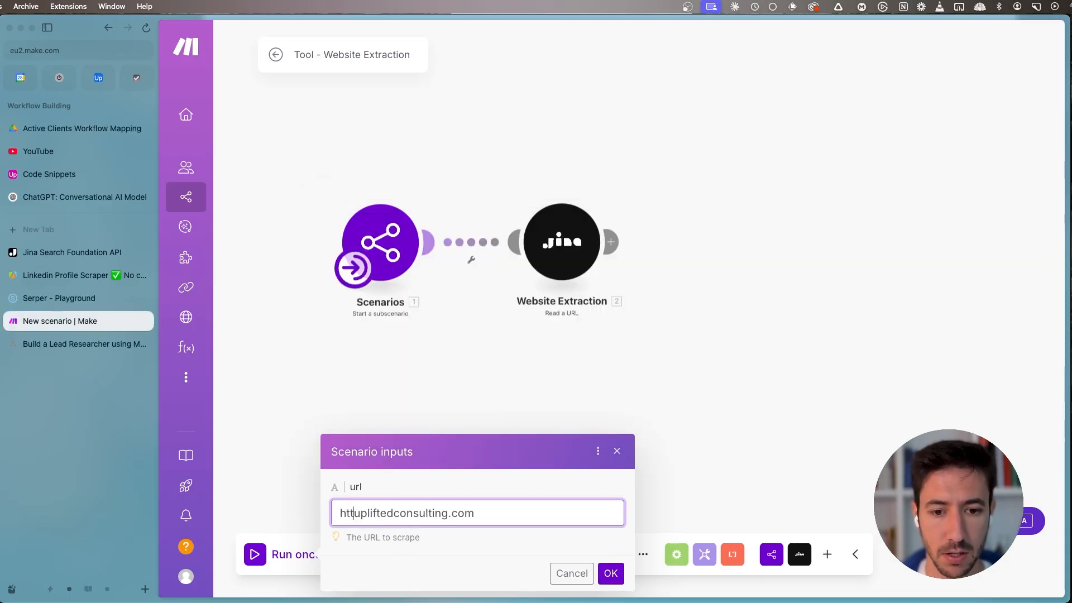
key(Return)
scroll(642, 303, down, 20)
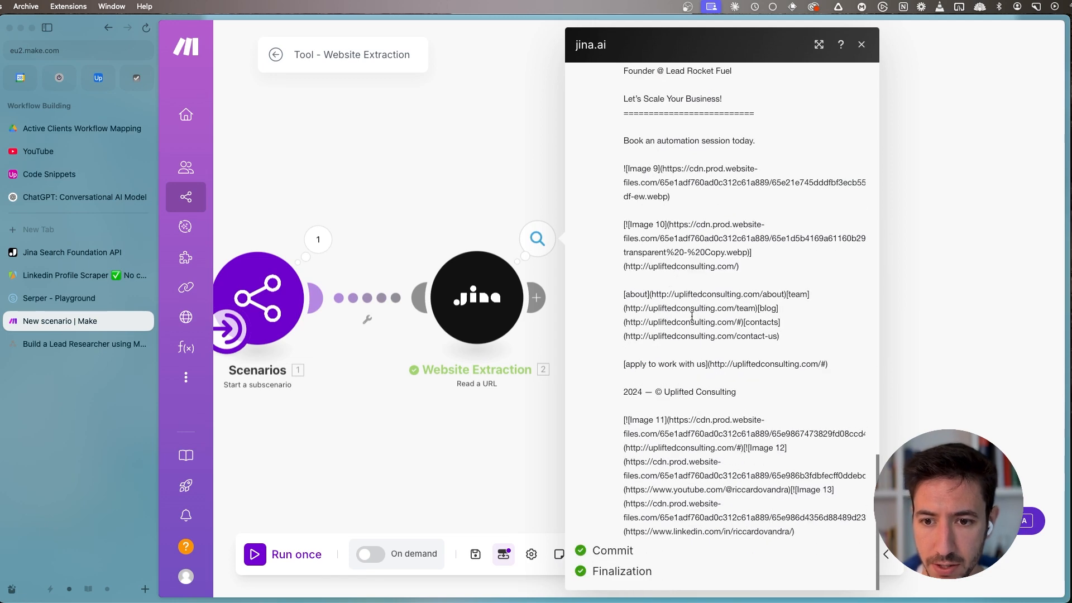
- Review the jina.ai markdown response back to its beginning and close the module's output
scroll(703, 326, up, 15)
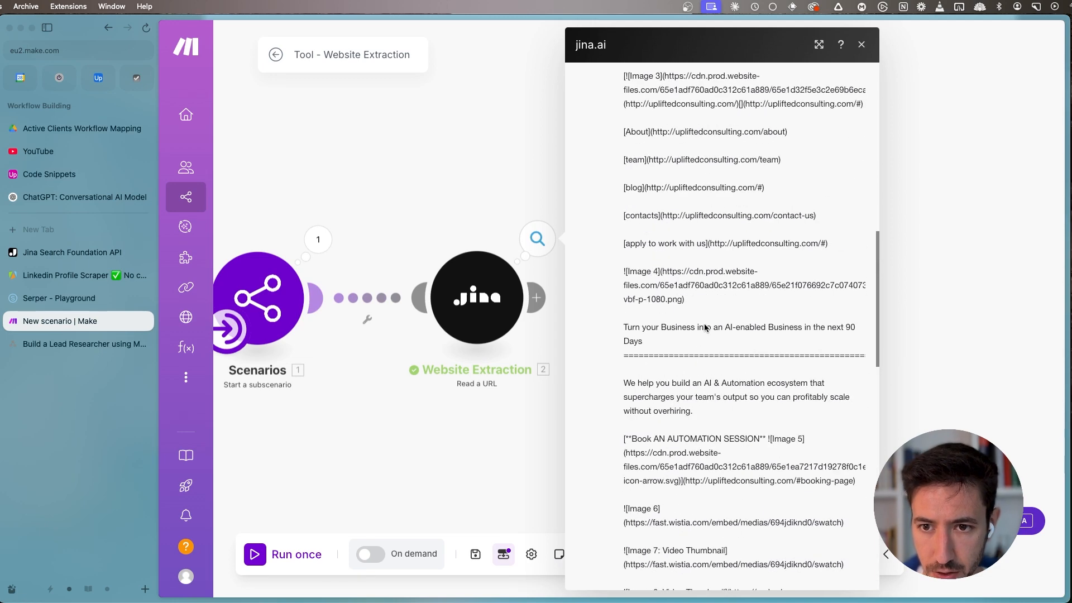
scroll(691, 240, up, 5)
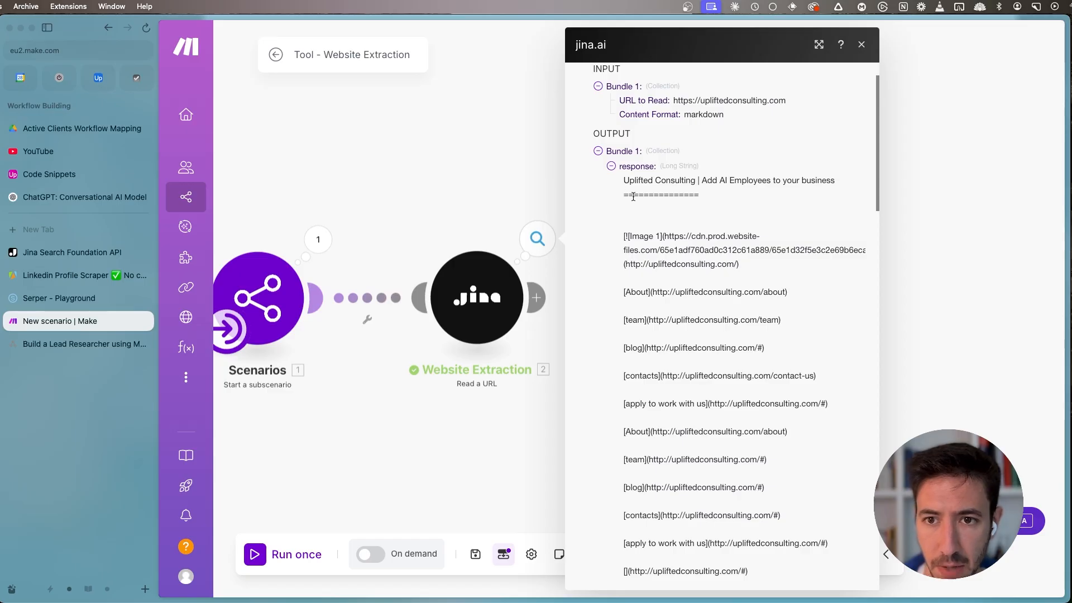
click(485, 461)
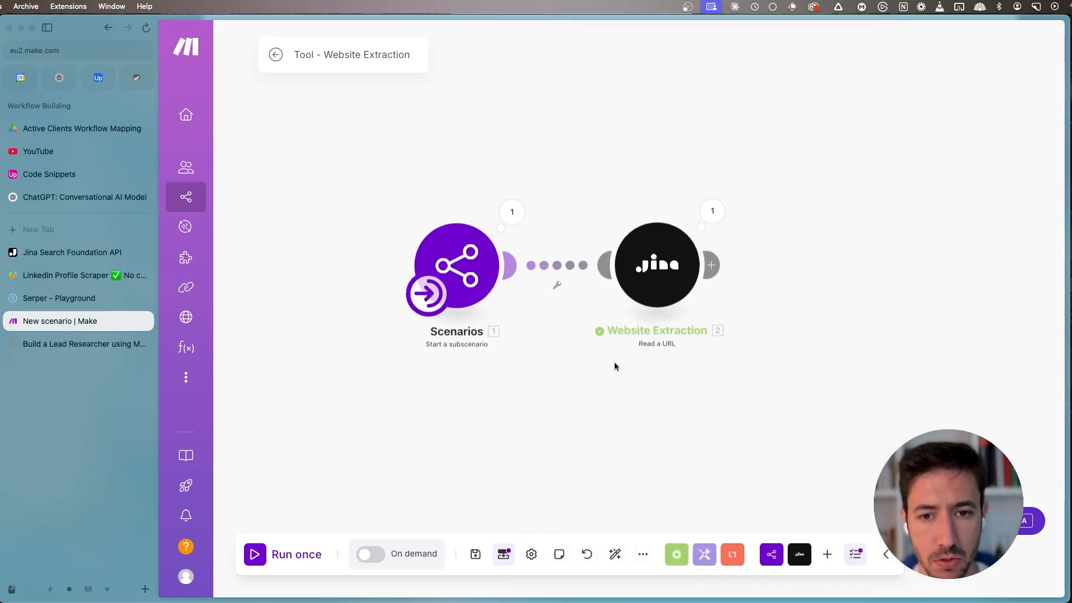
- Add an OpenAI (ChatGPT, Whisper, DALL-E) chat completion module after the Website Extraction module
drag(609, 354, 544, 321)
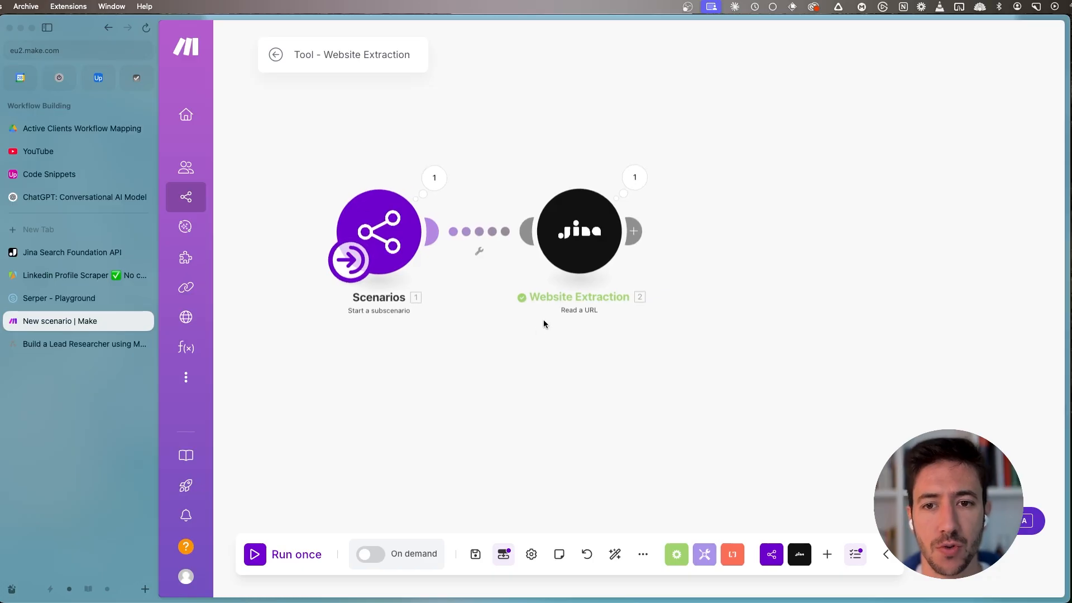
click(634, 231)
text(open)
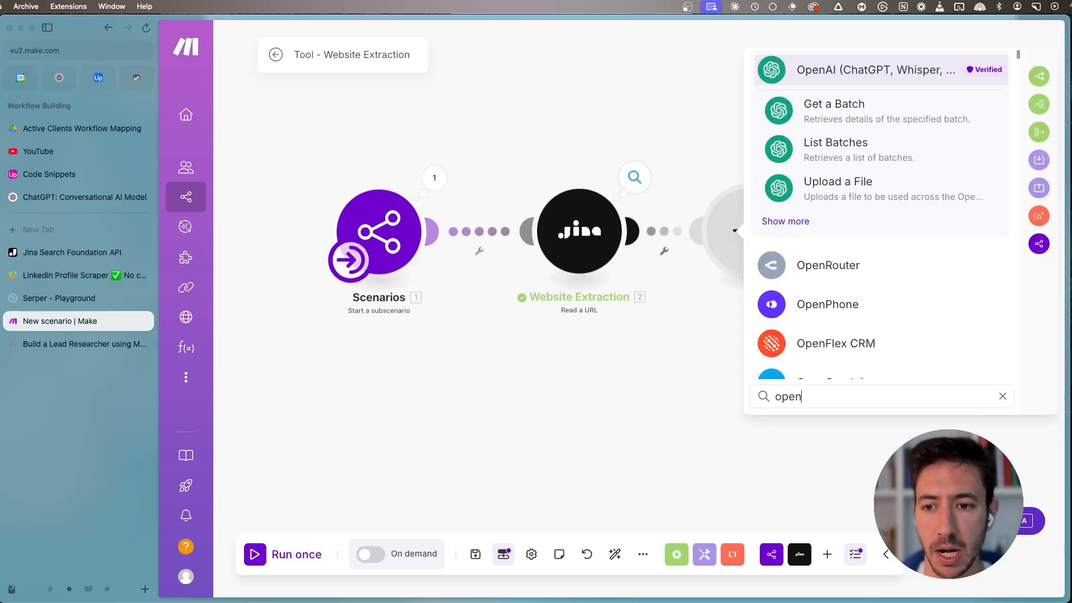
text(ai)
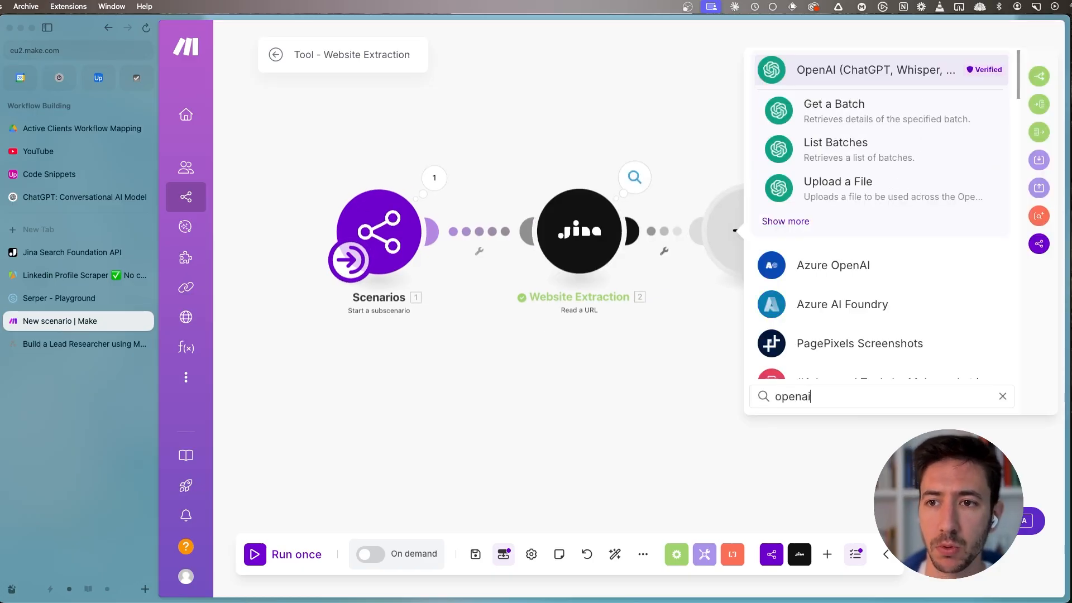
click(828, 74)
click(851, 277)
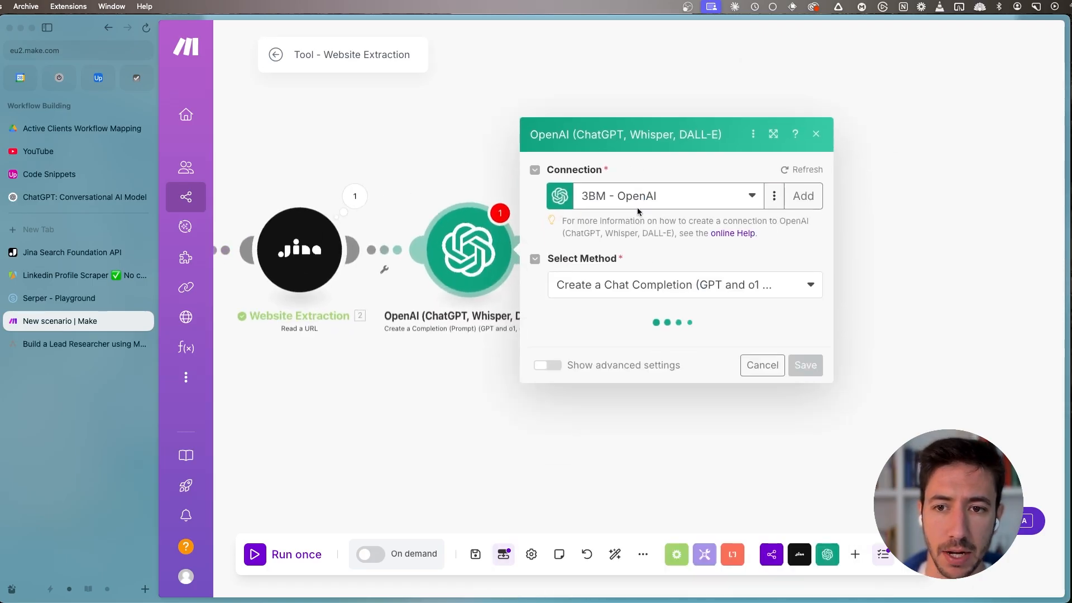
- Set the OpenAI module's connection to UP - OpenAI [DEV]
click(657, 188)
click(648, 115)
click(649, 170)
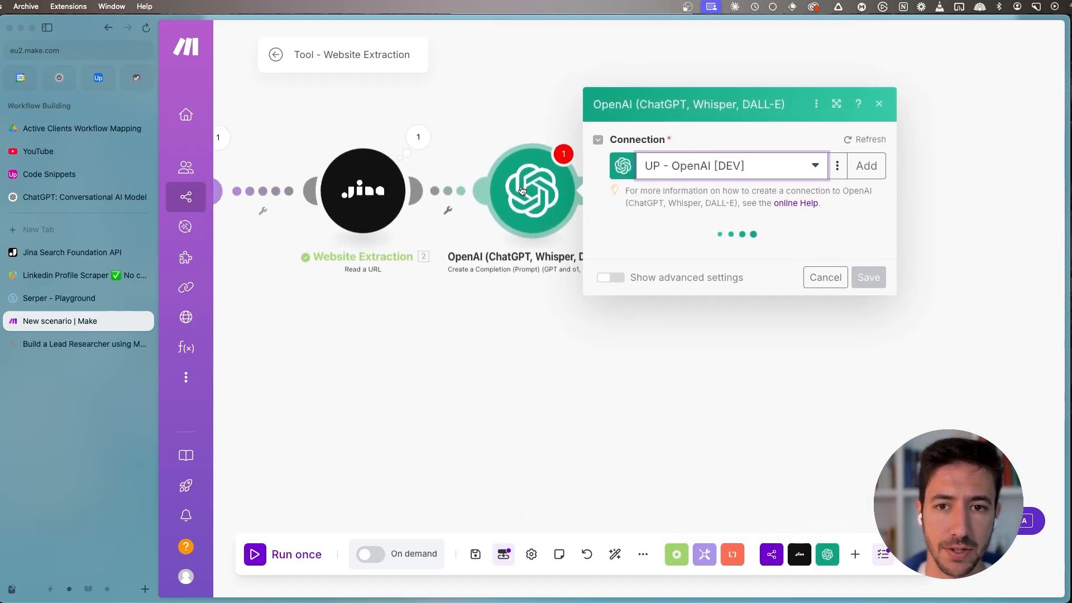
- Set the OpenAI module's model to gpt-4o (system)
click(724, 252)
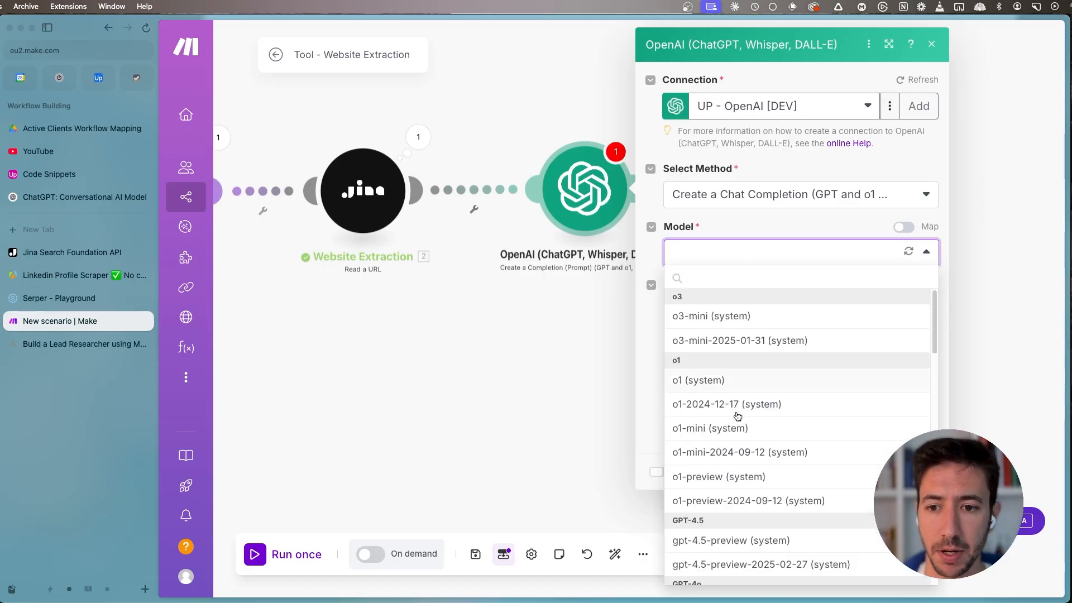
scroll(738, 428, down, 2)
click(721, 529)
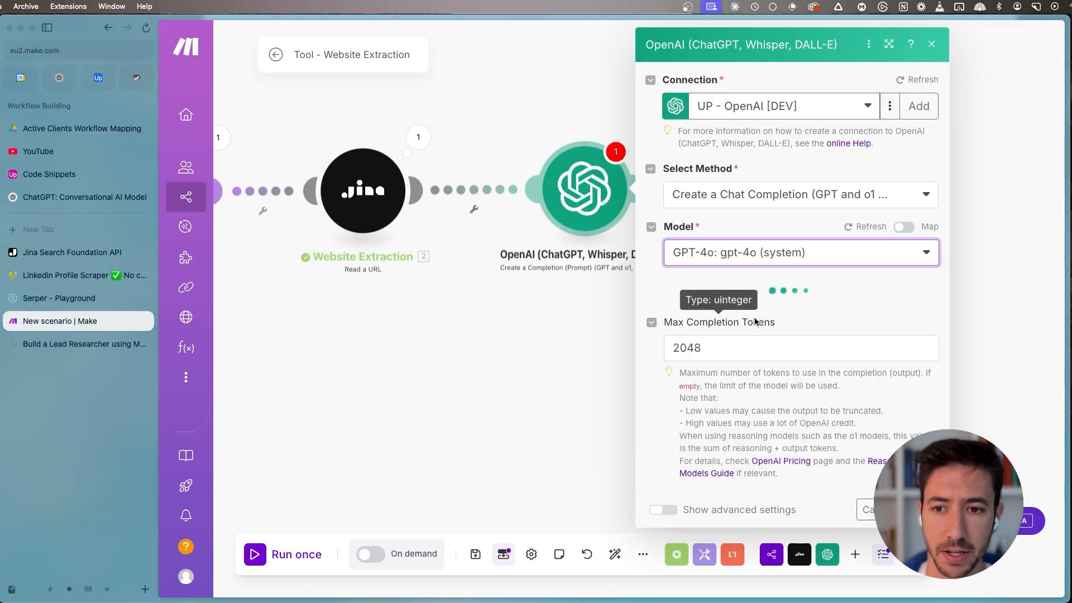
- Change the OpenAI module's model to gpt-4o-mini (system)
click(737, 256)
scroll(760, 447, down, 3)
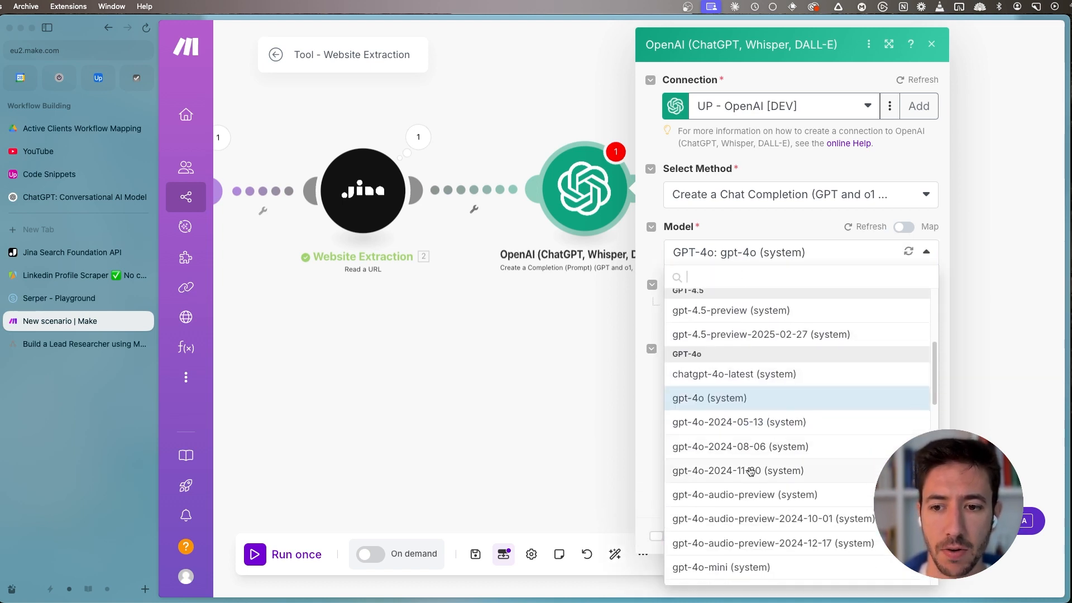
scroll(742, 522, down, 3)
click(726, 476)
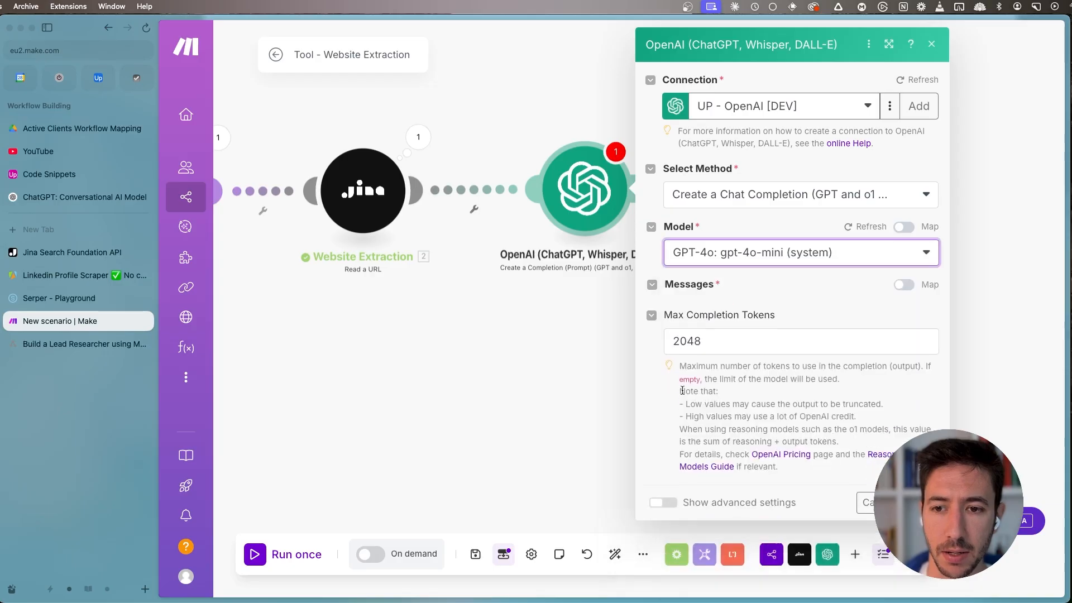
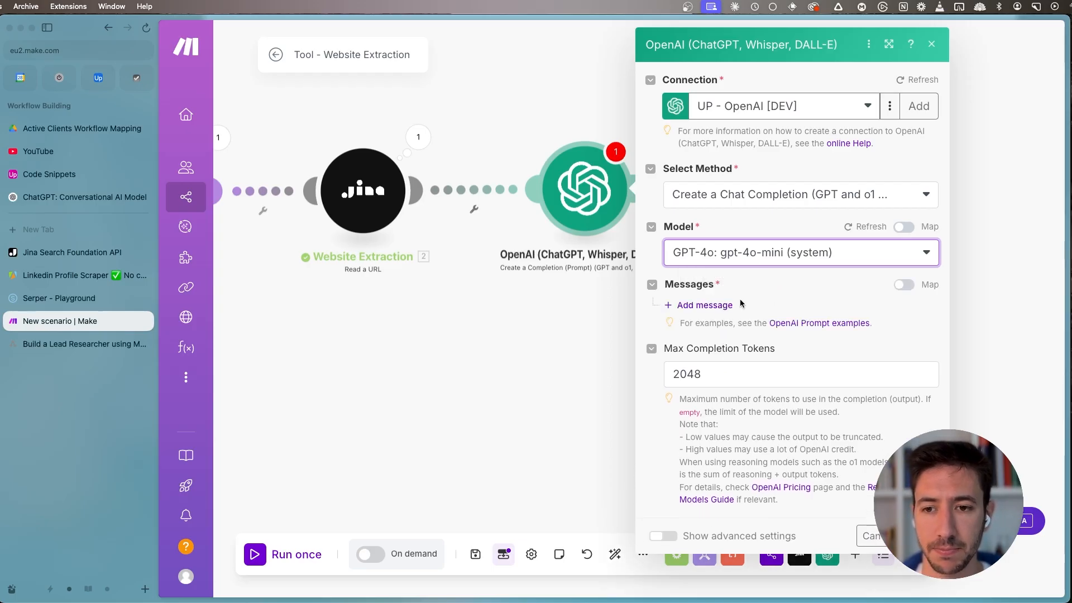
- Add a first message with the Developer / System role to the OpenAI module
click(718, 304)
click(742, 350)
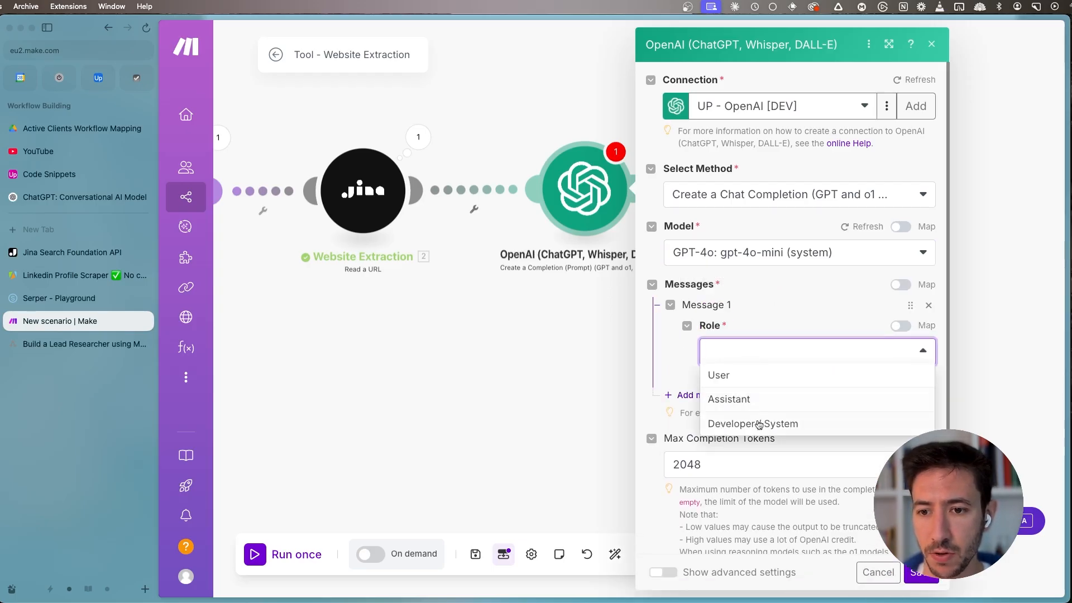
click(759, 425)
click(759, 416)
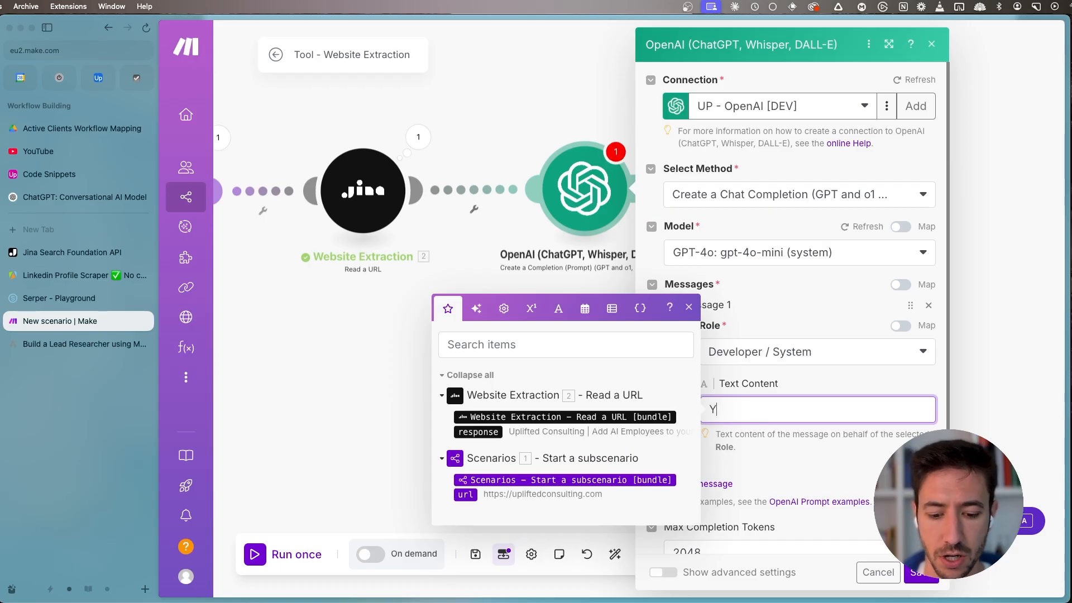
- Write the system message text "You are a website researcher tasked with finding the most important information about a website"
text(You are a website researcher)
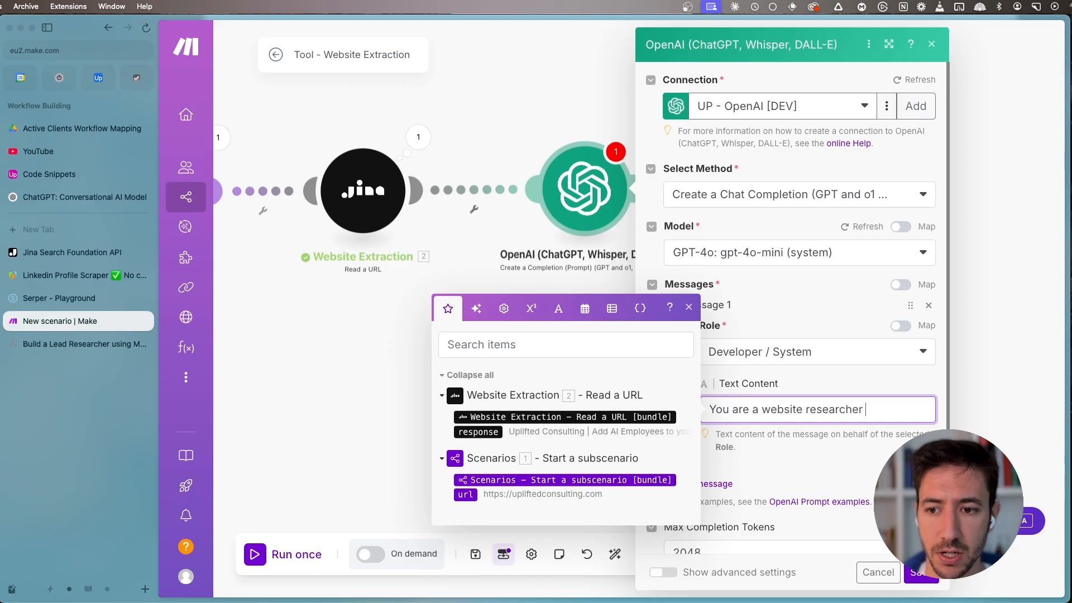
text( tasked with finding )
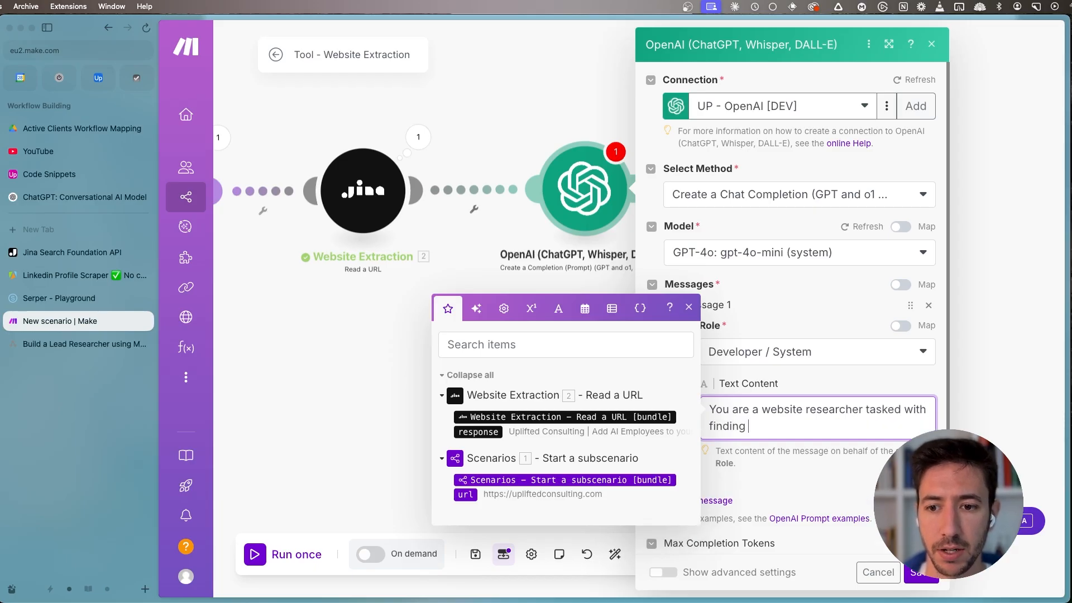
text(the most important information a)
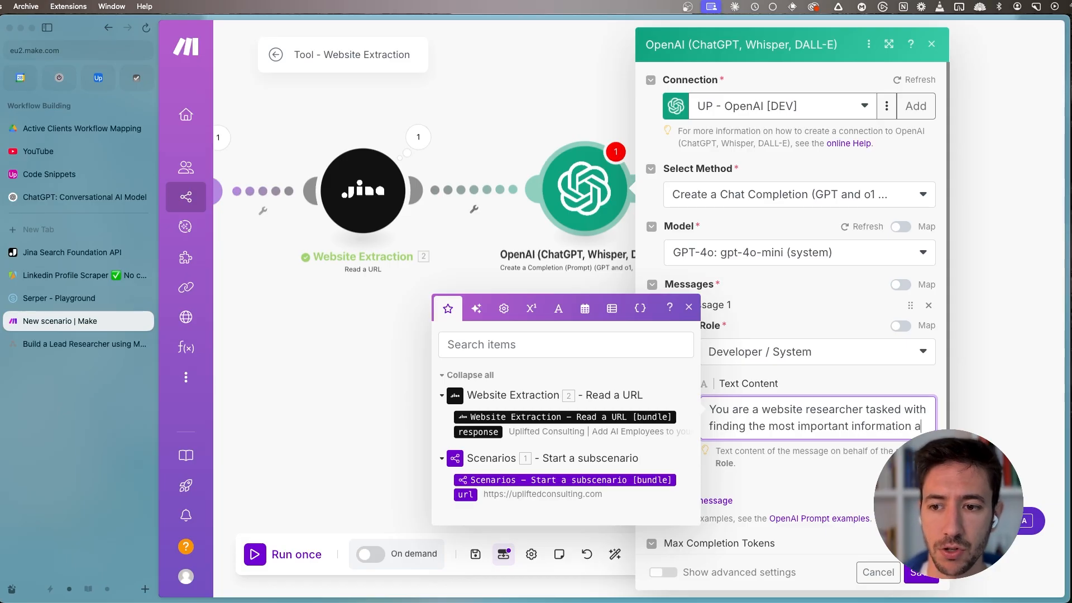
text(bout u)
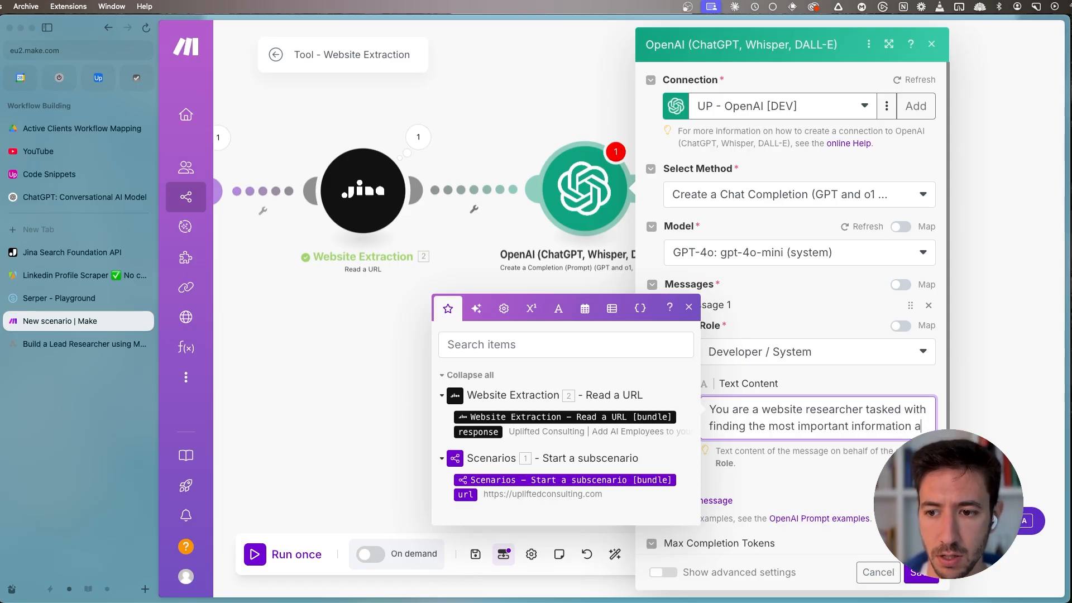
text(t a website)
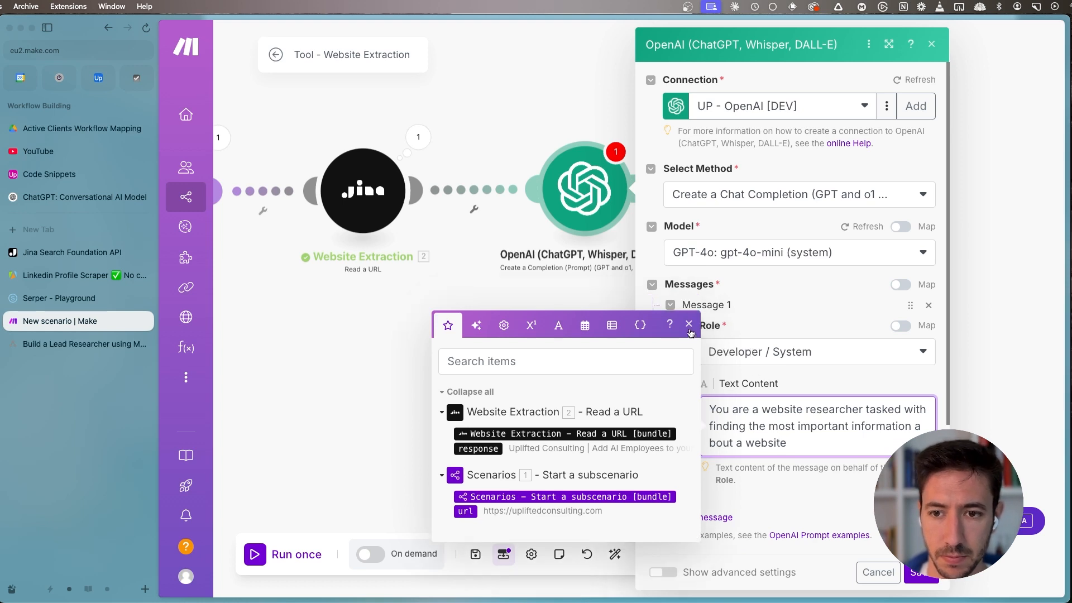
- Add a second paragraph to the system message reading "This is a part of our lead researcher agent"
click(689, 325)
key(Return)
key(Return)
text(This is)
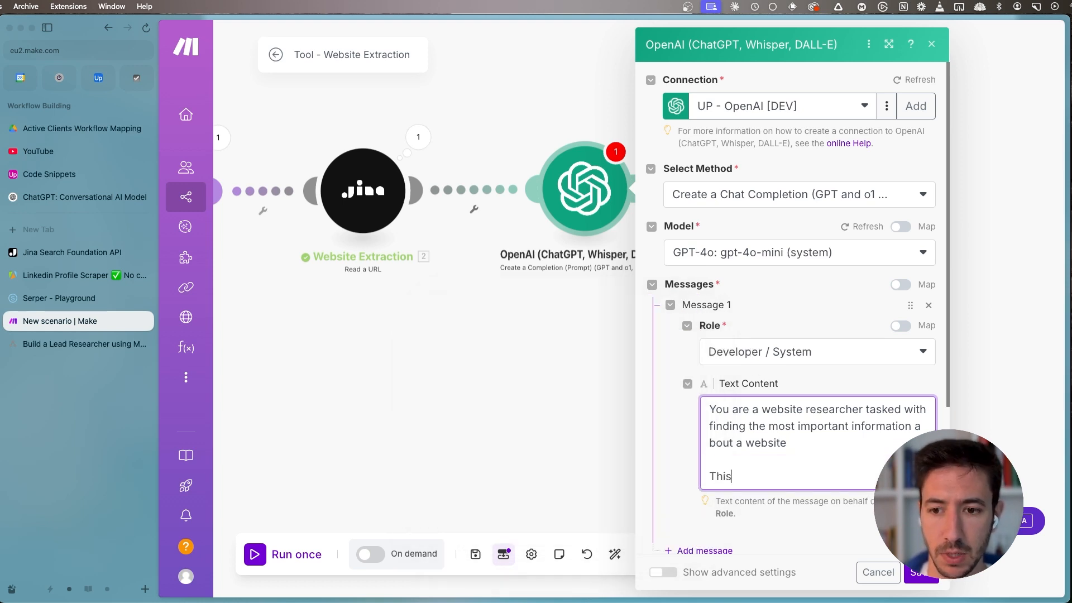
key(BackSpace)
key(BackSpace)
key(BackSpace)
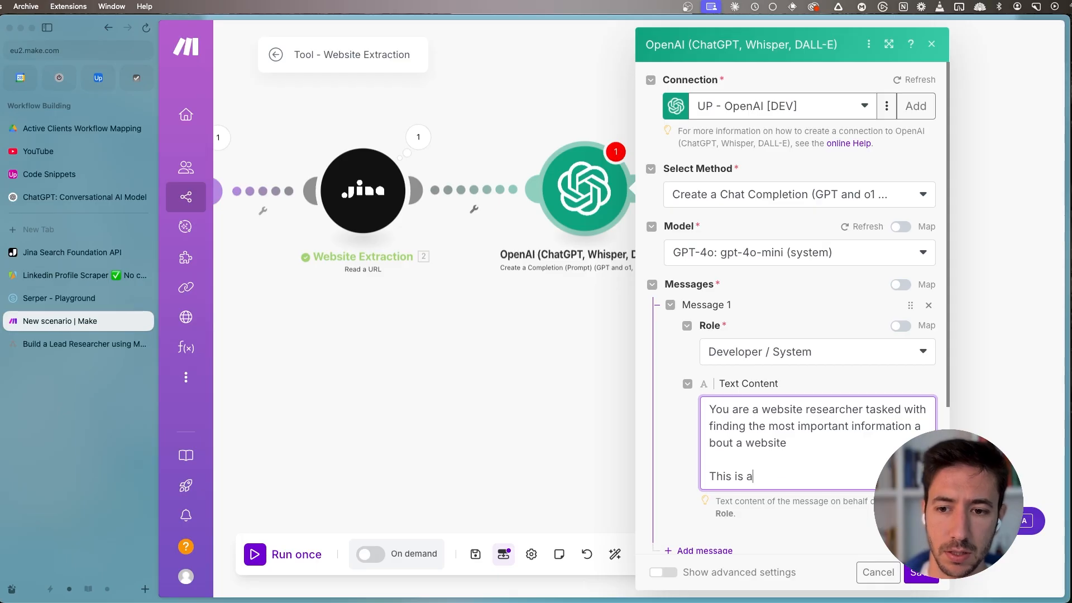
text(part of our lead researc)
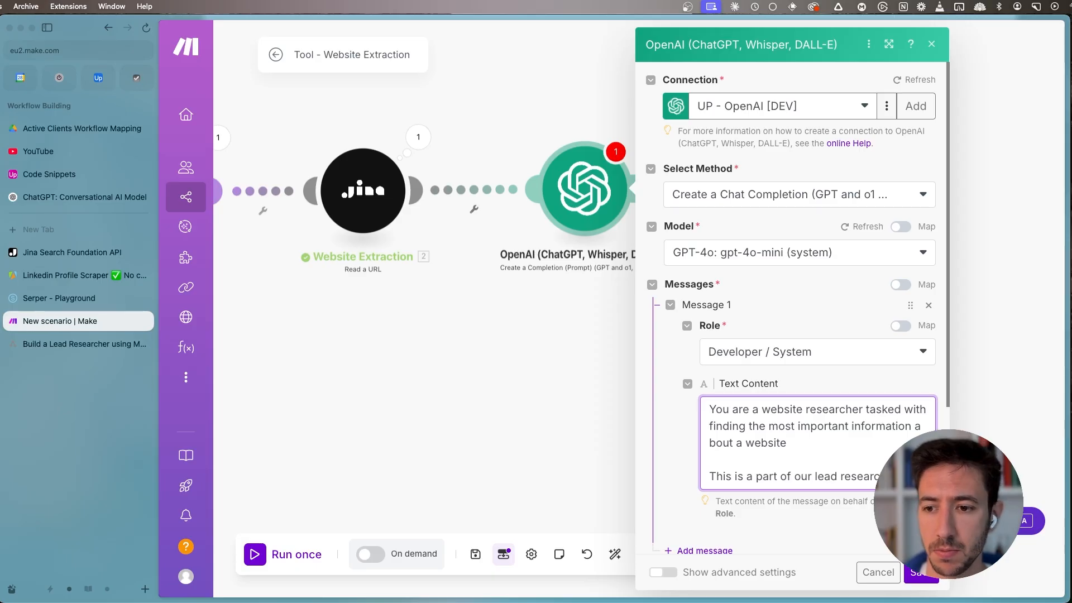
text(her agent)
- Add a second message with the User role and open its text content for editing
scroll(815, 402, down, 5)
click(717, 363)
click(746, 401)
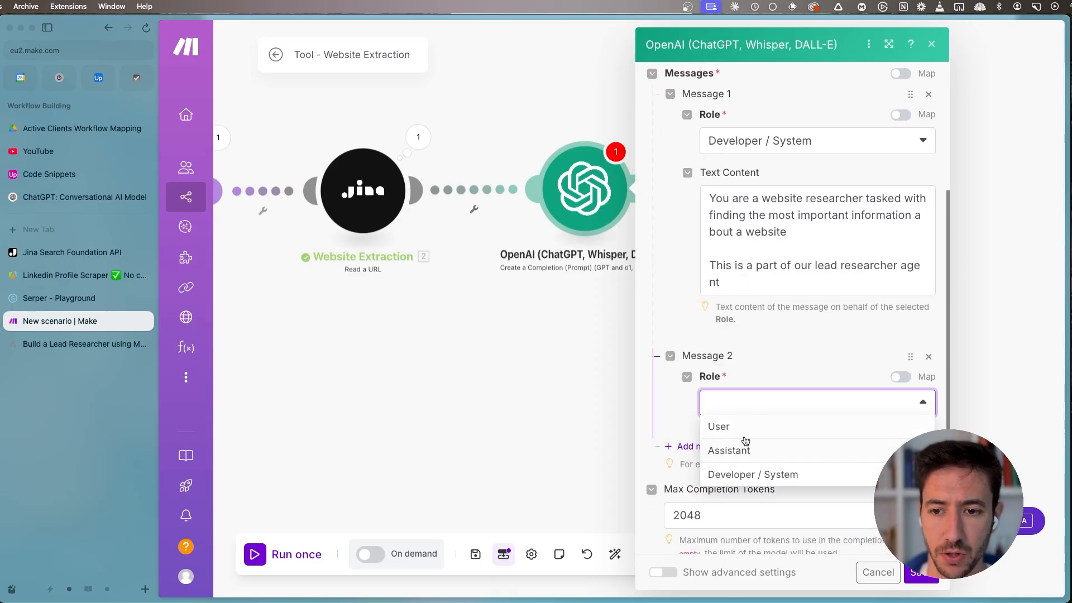
click(736, 426)
click(737, 349)
scroll(682, 184, down, 2)
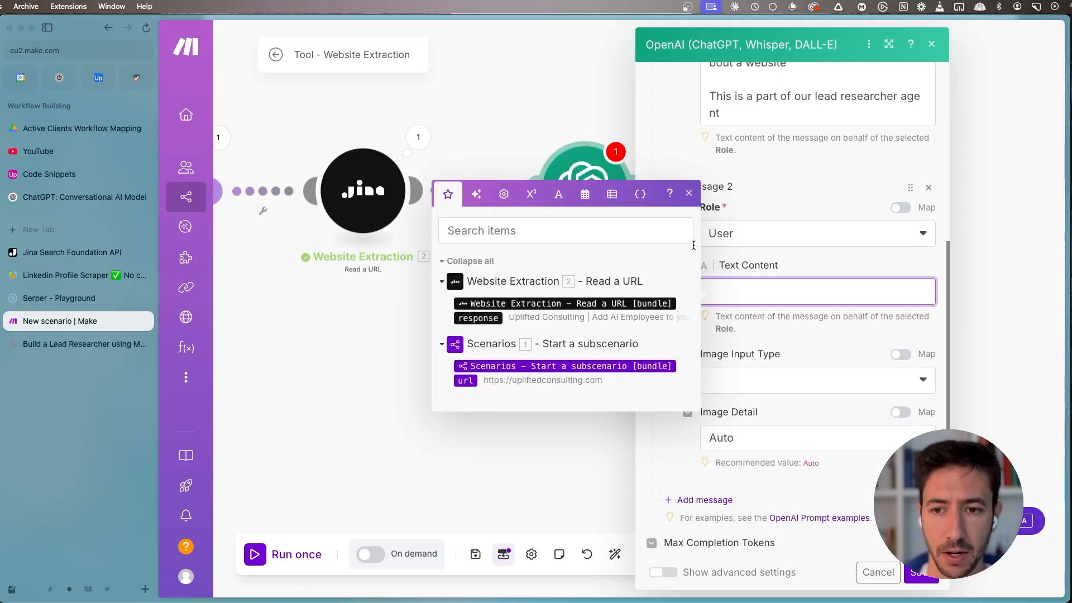
click(689, 185)
click(755, 289)
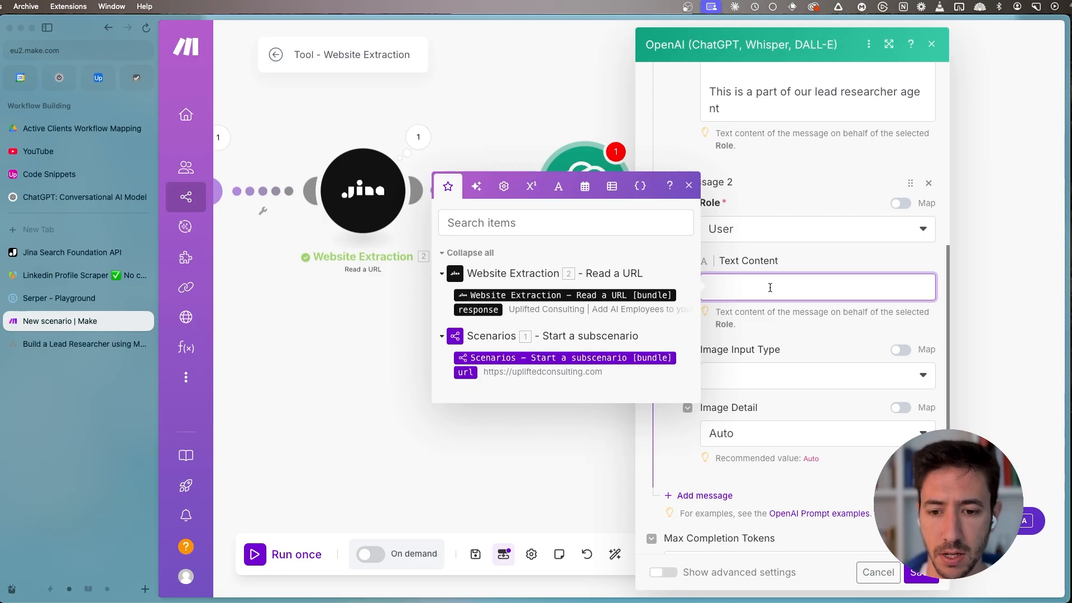
- Begin the User message with "Analyze the following website and output in JSON format the following information:" followed by a blank line
text(Analyze the following )
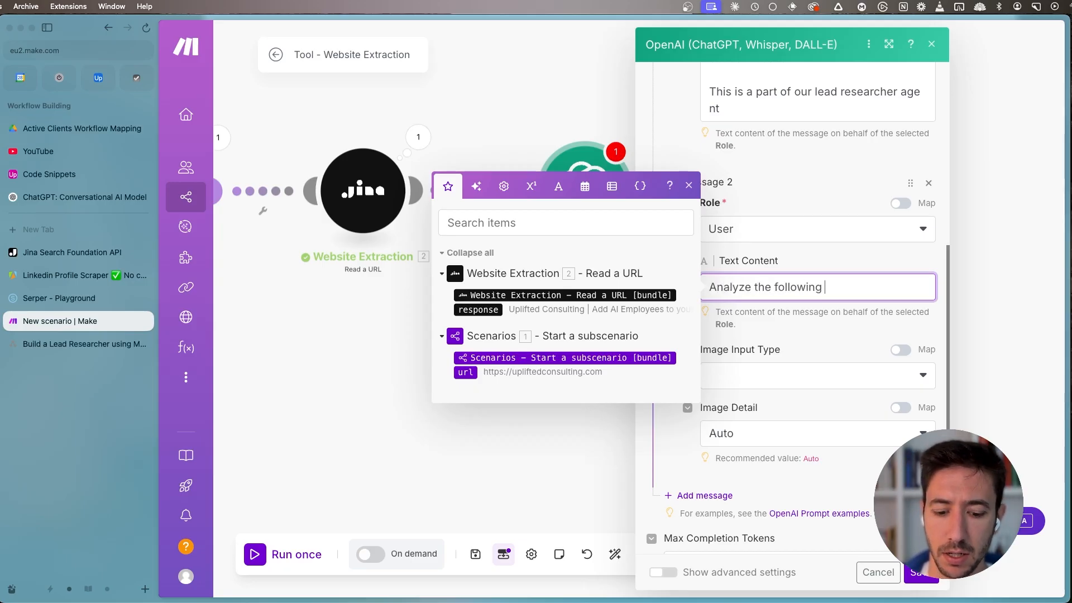
text(website)
key(BackSpace)
key(BackSpace)
text(ebsite)
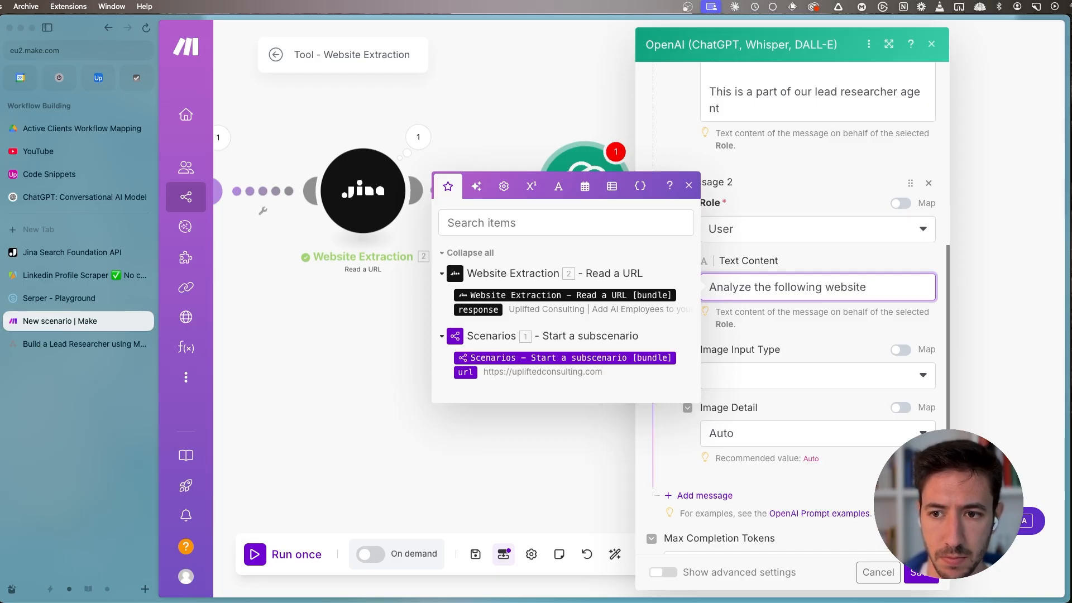
key(shift+Return)
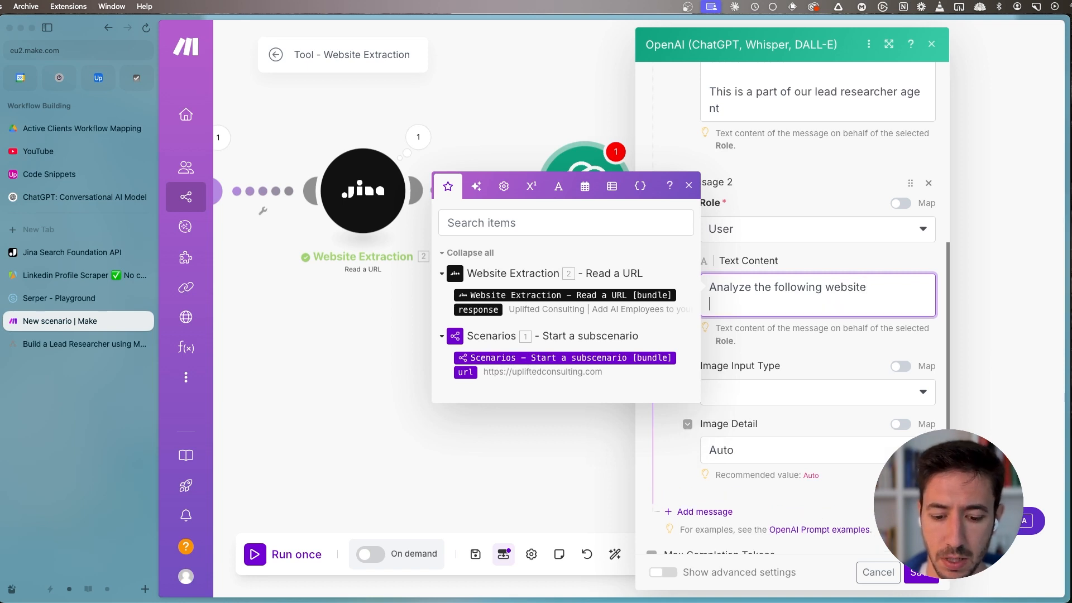
key(BackSpace)
text(and outp)
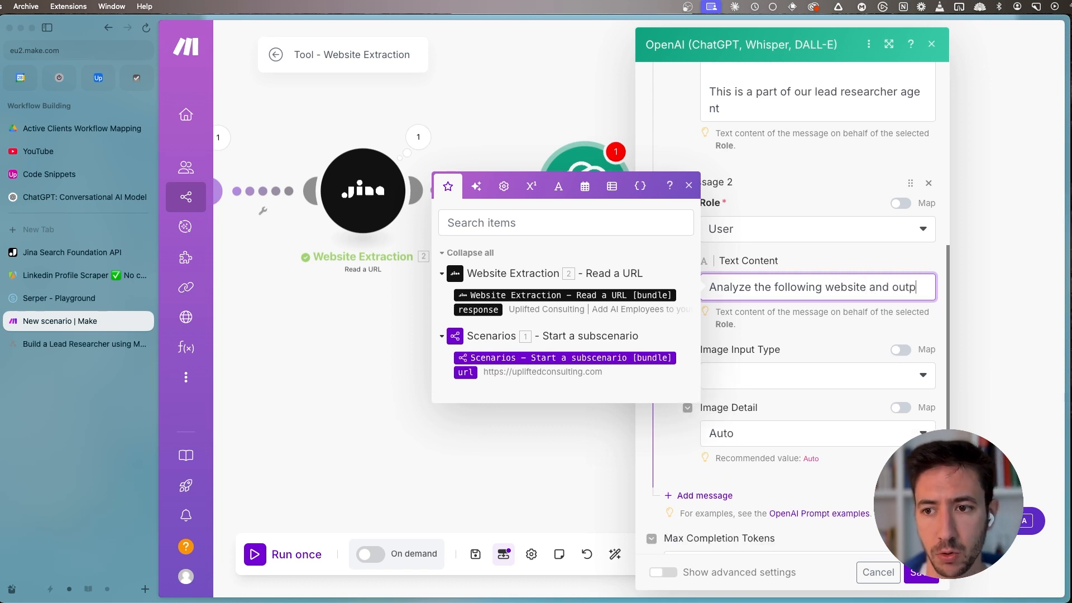
text(ut in JSON format)
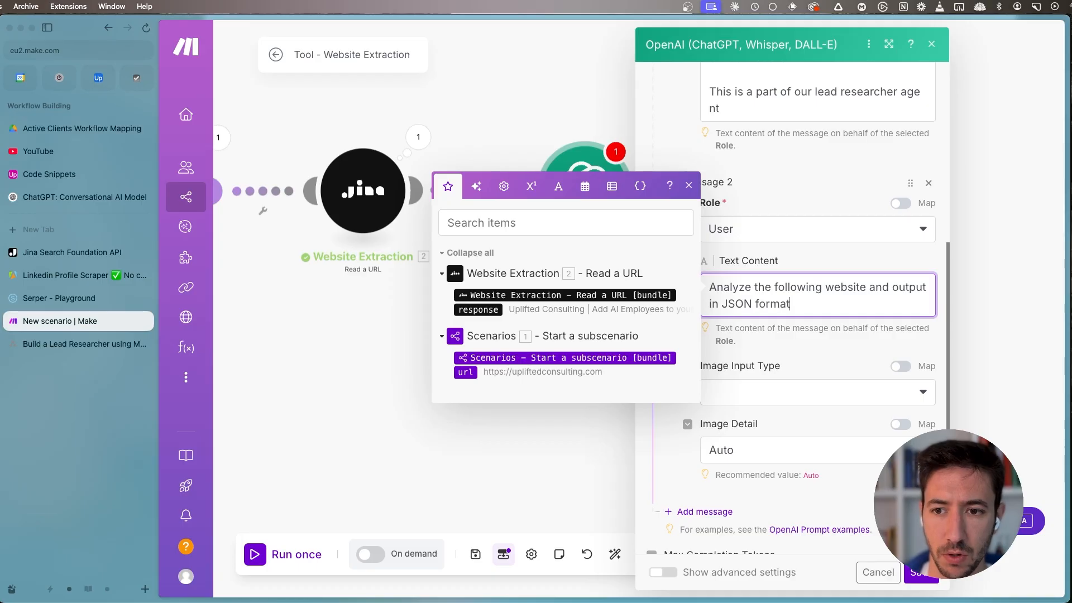
text( the following information:)
key(Return)
key(Return)
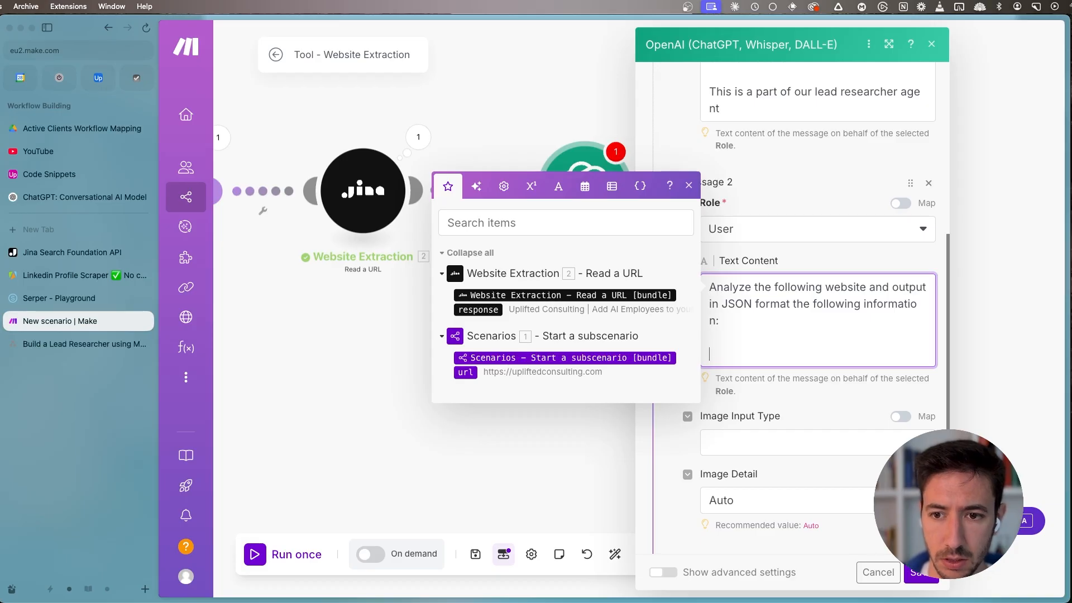
- Insert a multi-line block in curly braces into the User message with the first key "company_name"
text({})
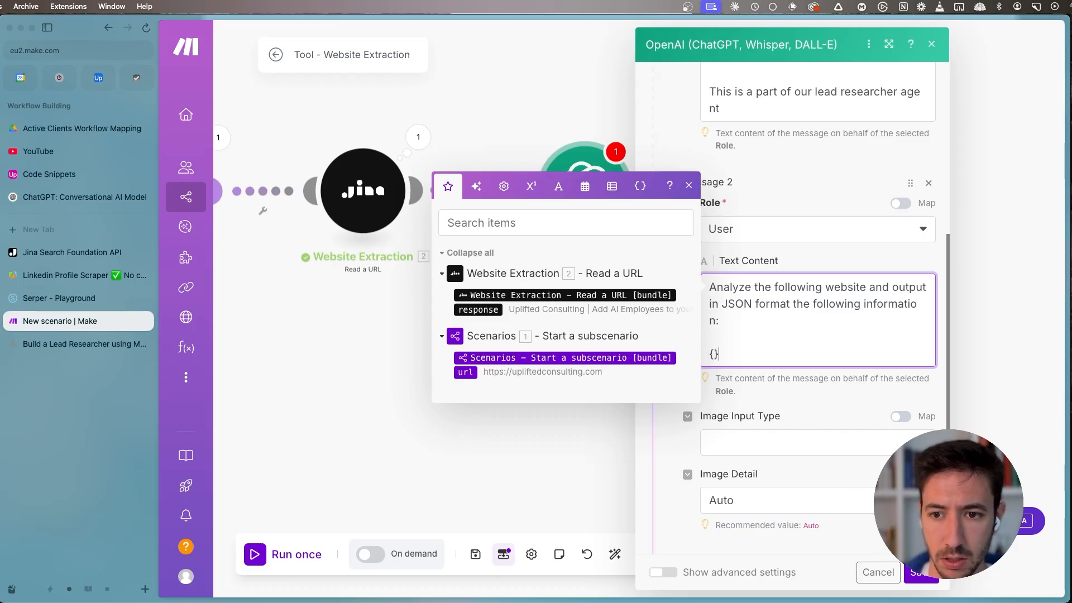
key(Left)
key(Return)
key(Return)
key(Up)
text("com)
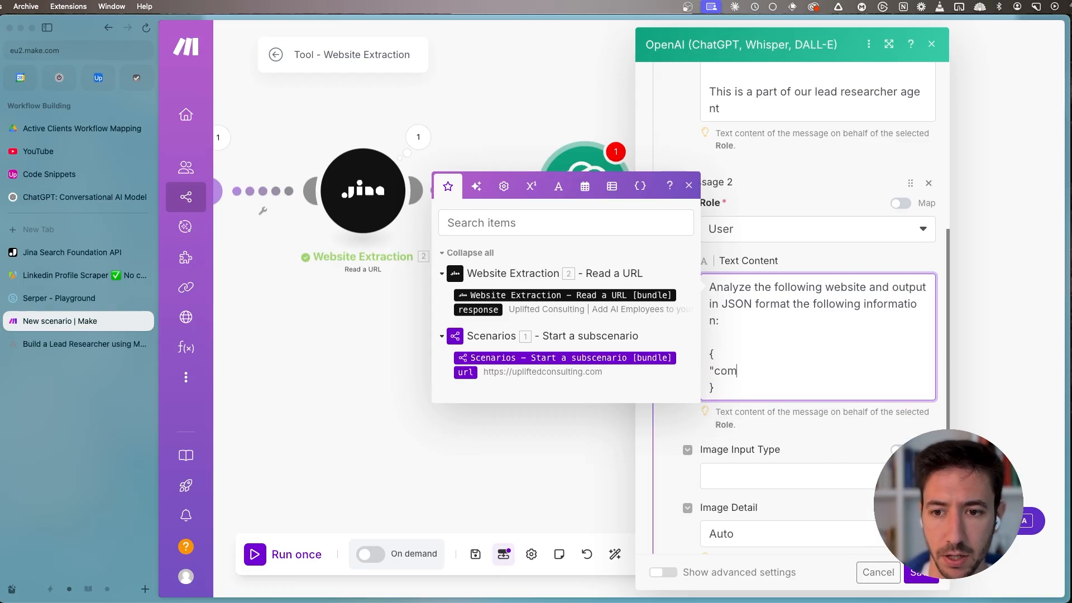
text(pany_name)
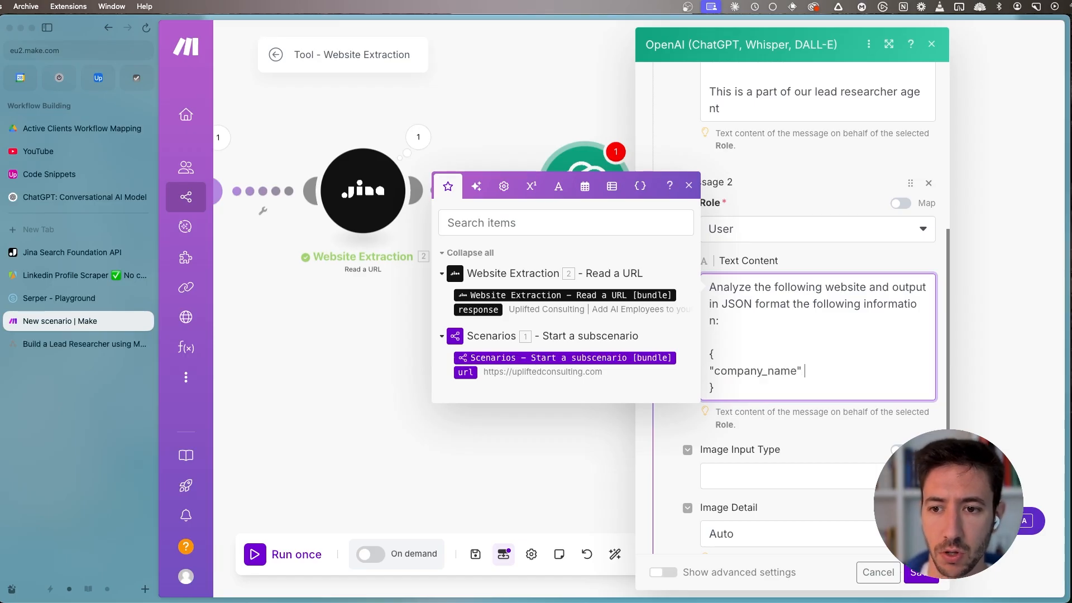
- Add the keys "value_proposition" and "who_they_help" on separate lines below "company_name" in the JSON block
key(Return)
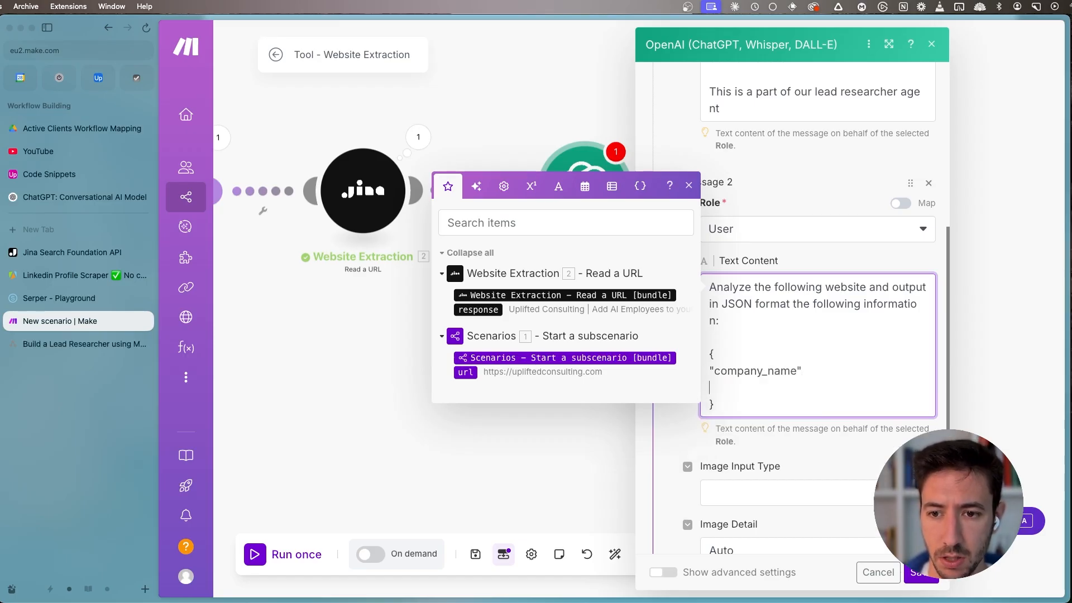
text("valu)
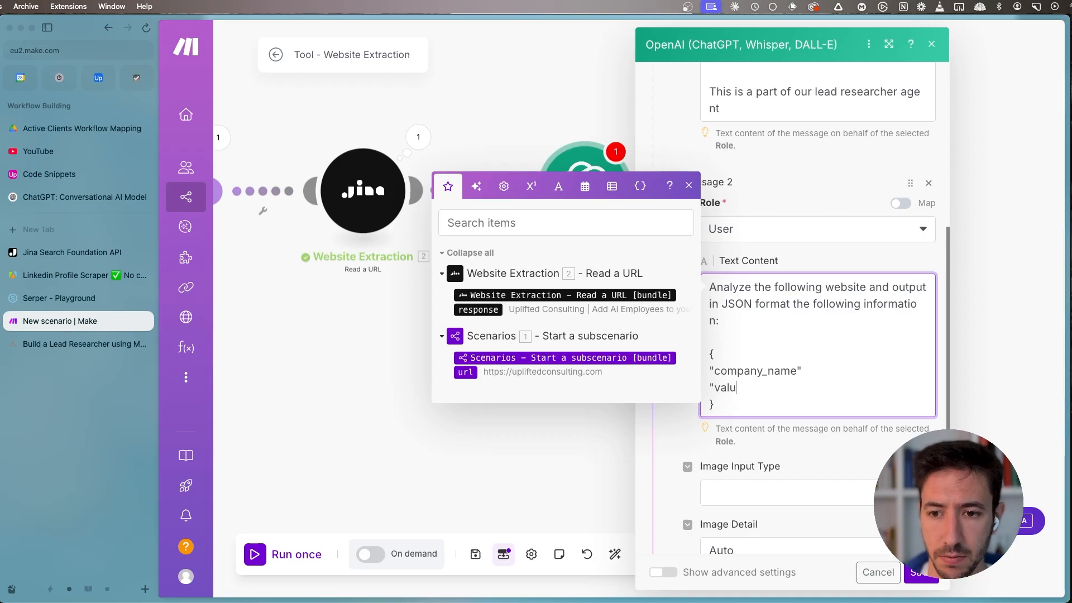
text(e_proposition")
key(Return)
text("Who)
key(BackSpace)
key(BackSpace)
key(BackSpace)
text(who)
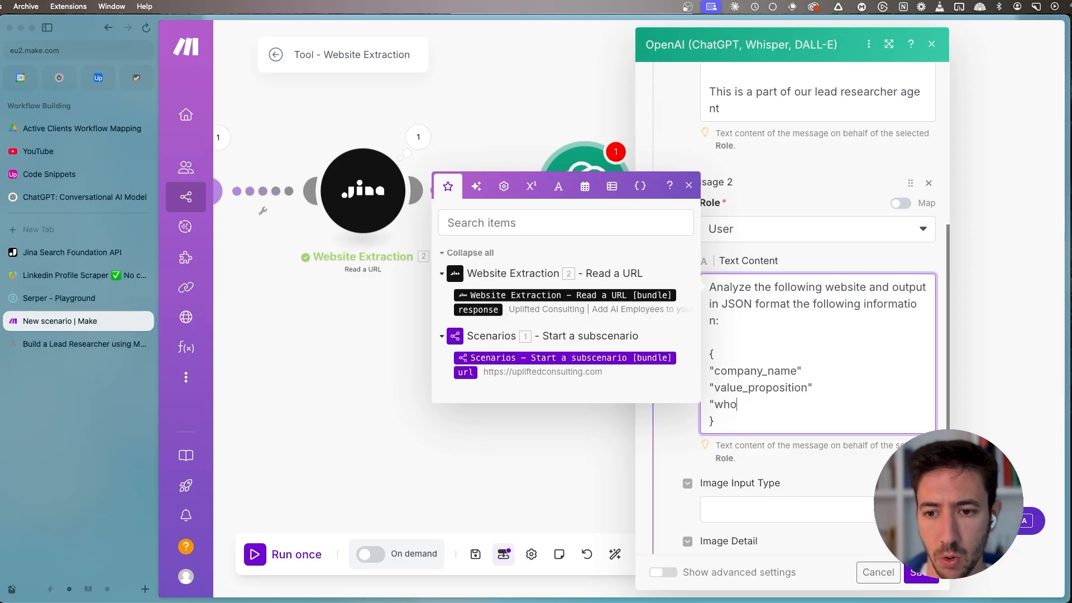
text(_they_help)
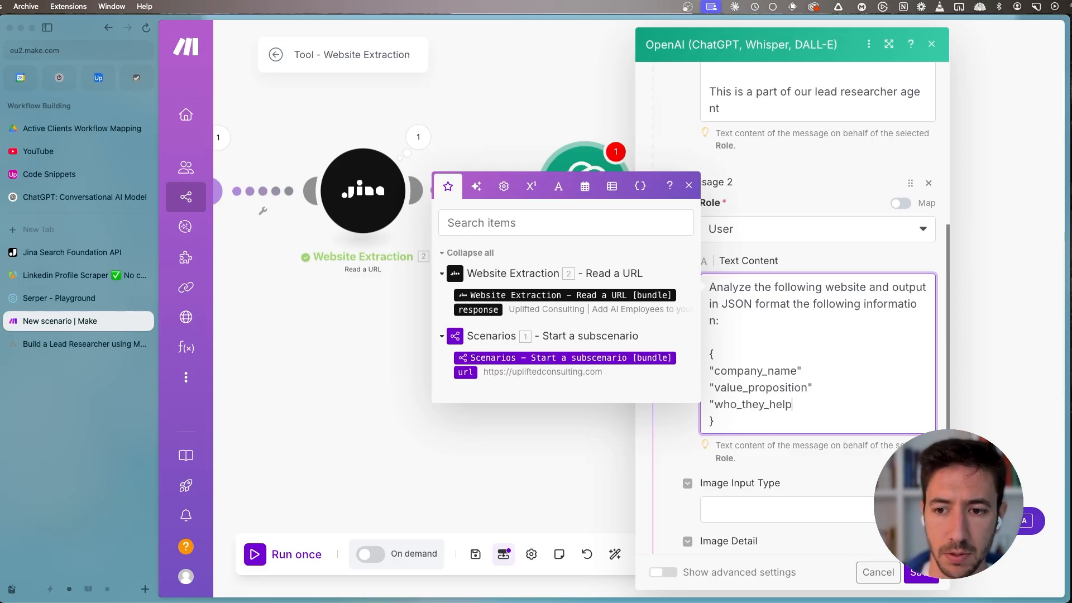
- Below the JSON block, add "Website Content:" with the Website Extraction response mapped under it, and finish with "Output:"
key(Return)
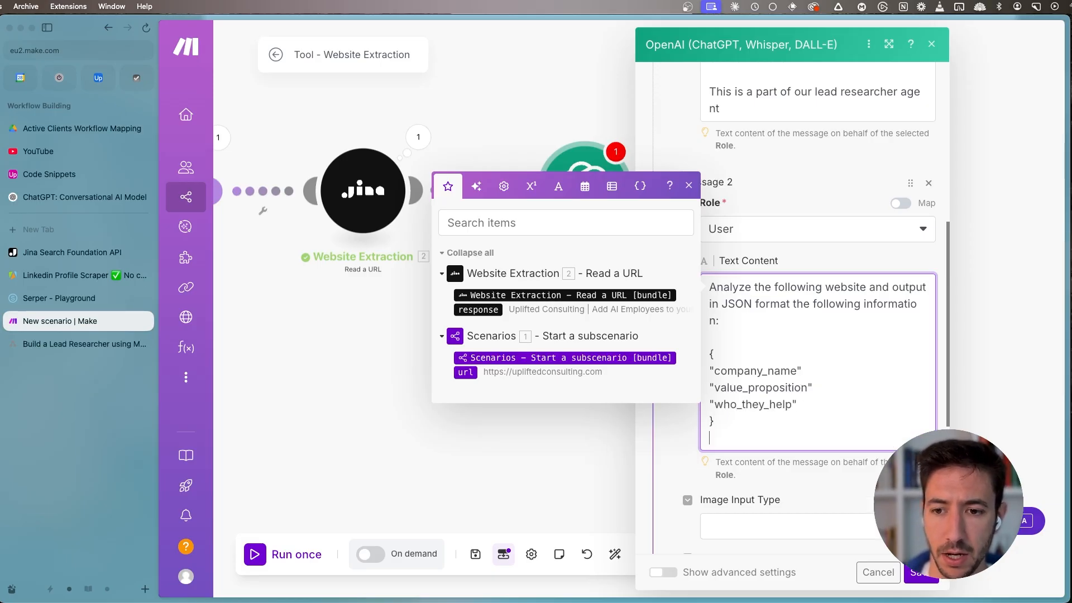
key(Return)
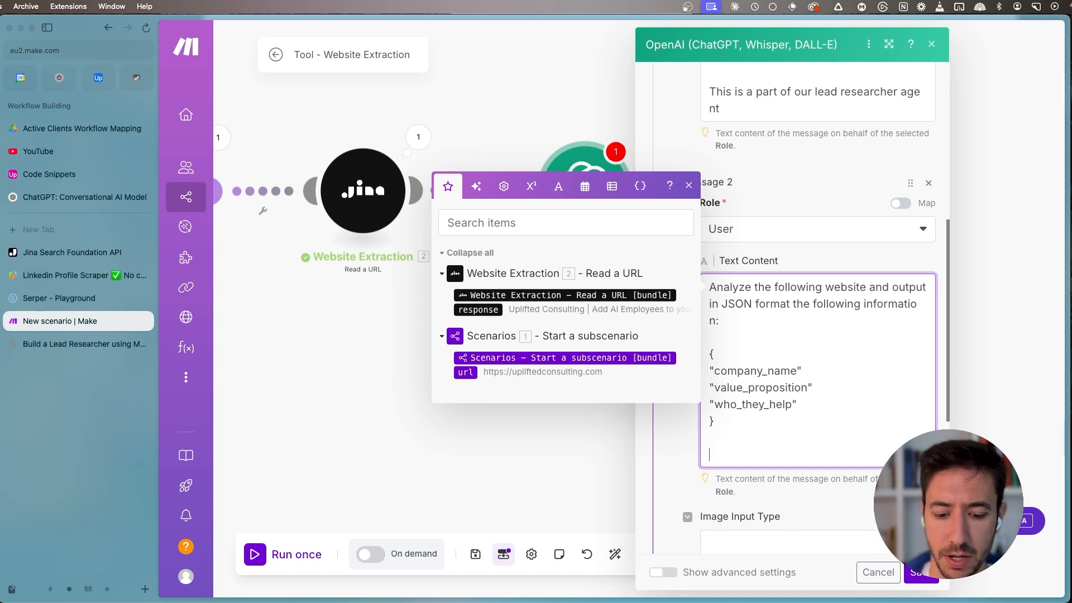
text(Website Content:)
key(Return)
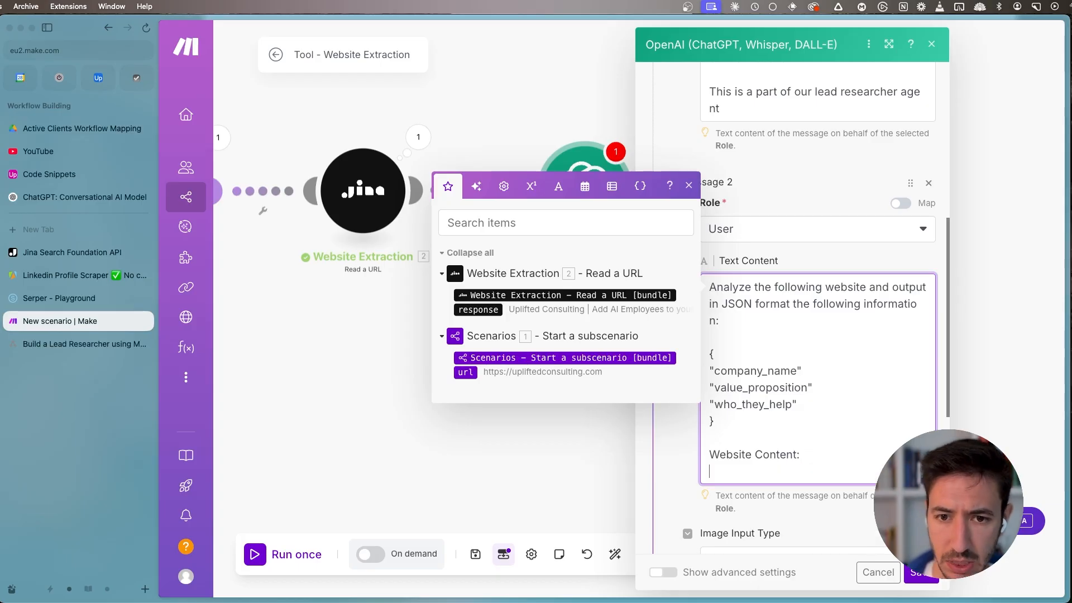
click(478, 309)
key(Return)
key(Return)
scroll(815, 445, down, 4)
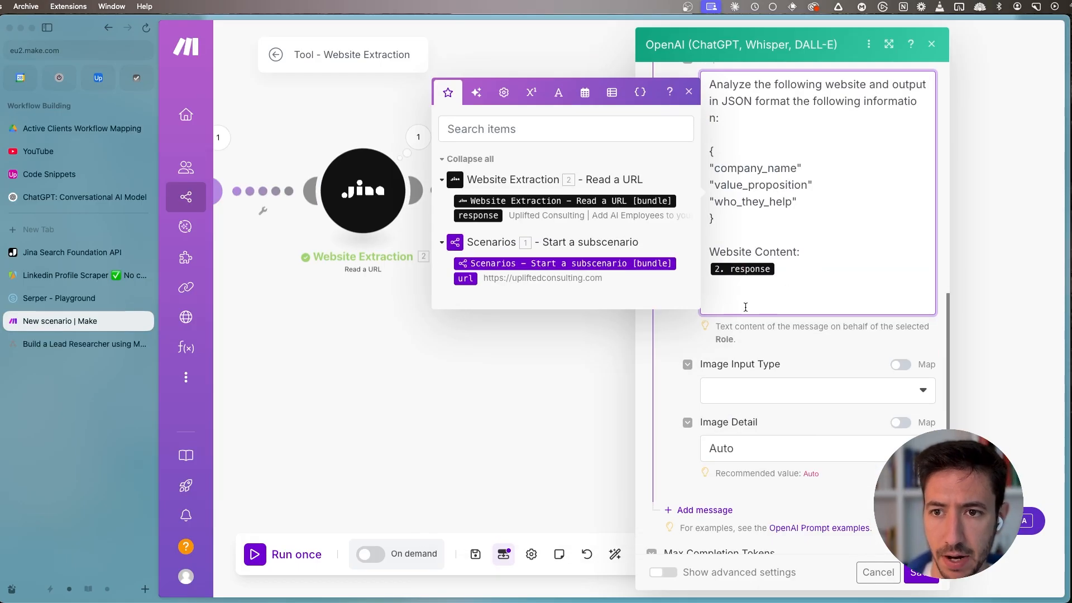
scroll(745, 307, up, 1)
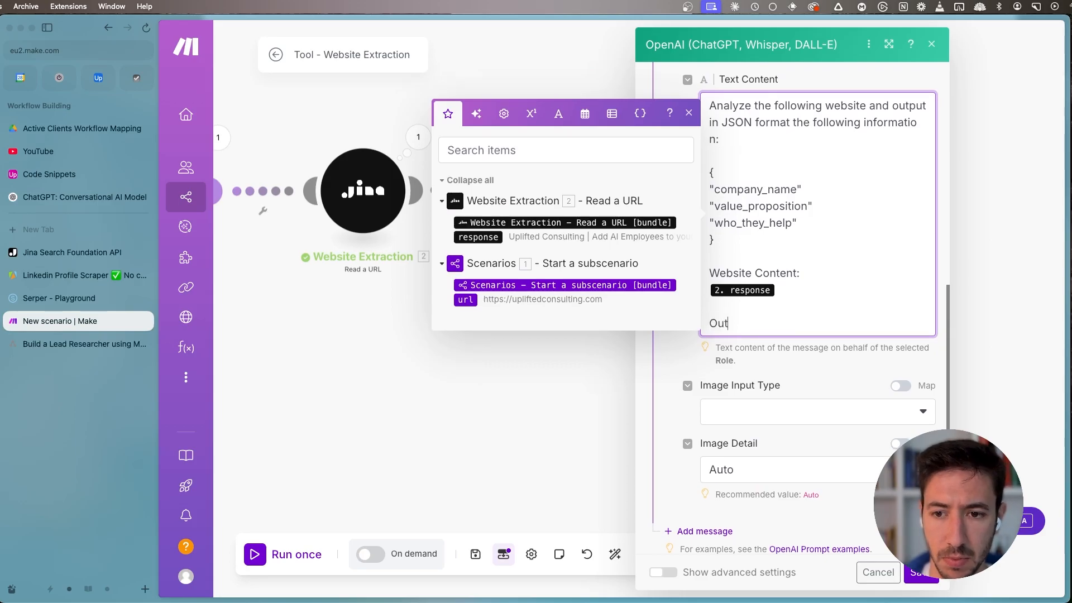
click(689, 113)
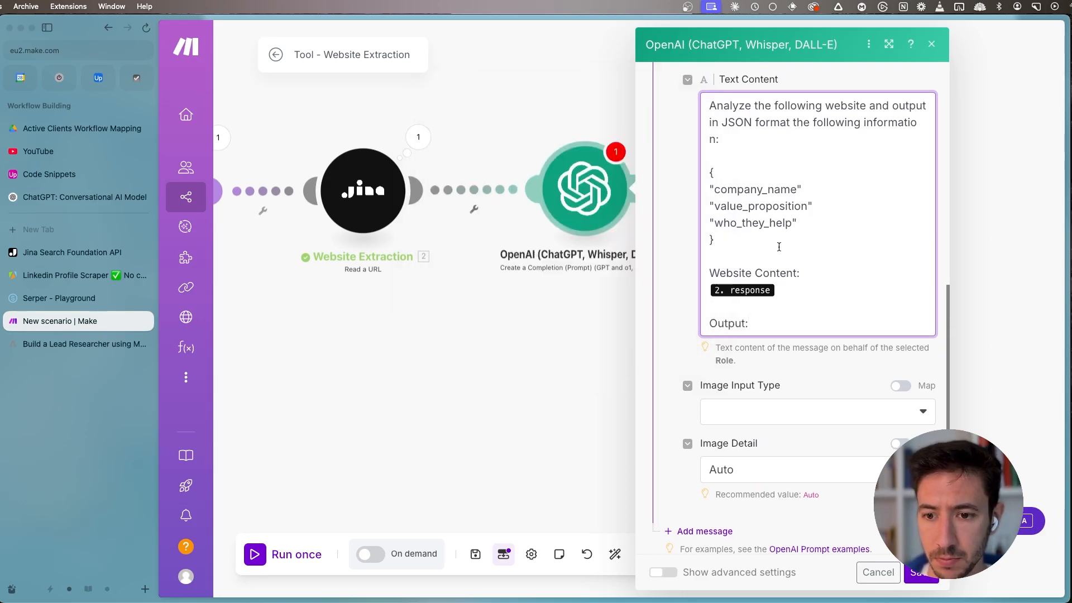
- Show the OpenAI module's advanced settings, set the response format to JSON Object and Parse JSON Response to Yes
scroll(763, 411, down, 3)
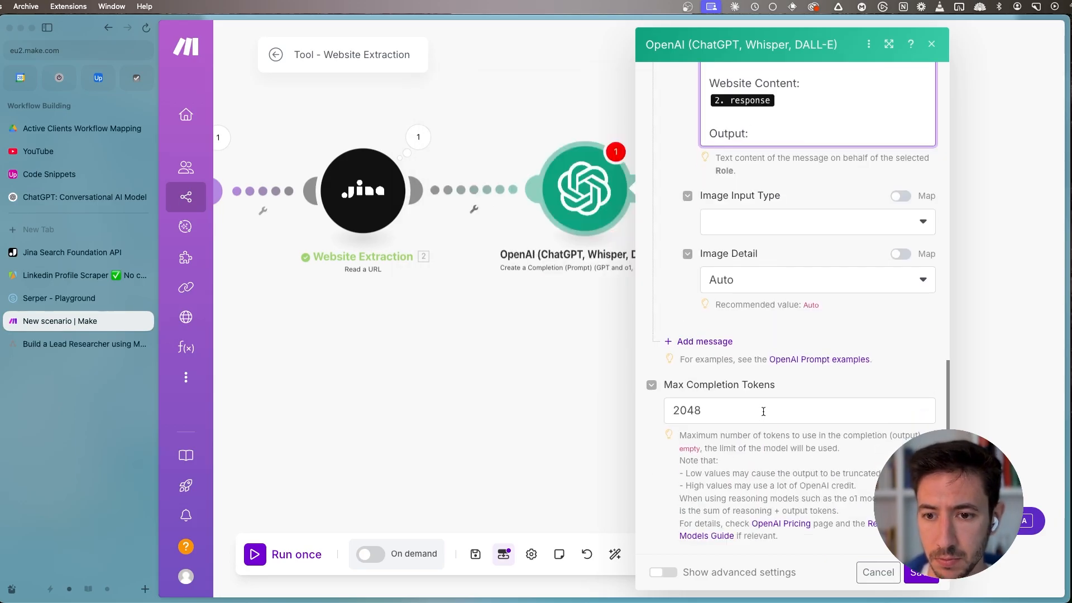
click(664, 572)
scroll(732, 334, down, 5)
scroll(732, 334, up, 4)
click(703, 273)
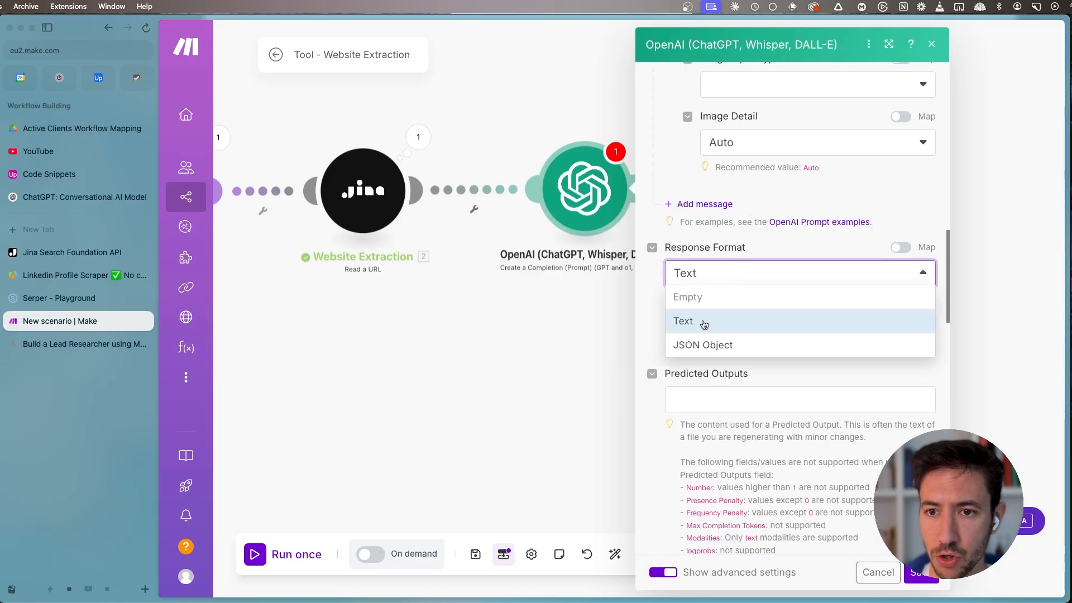
click(711, 346)
click(672, 396)
scroll(711, 410, down, 3)
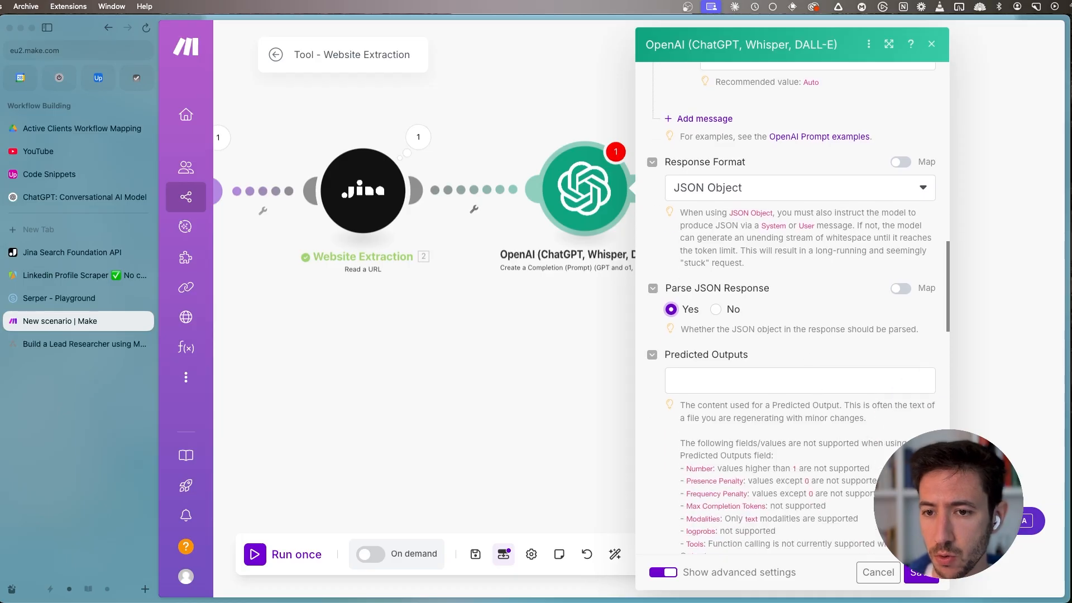
- Save the OpenAI module's settings and rename the module as Website Analyzer
scroll(826, 423, down, 3)
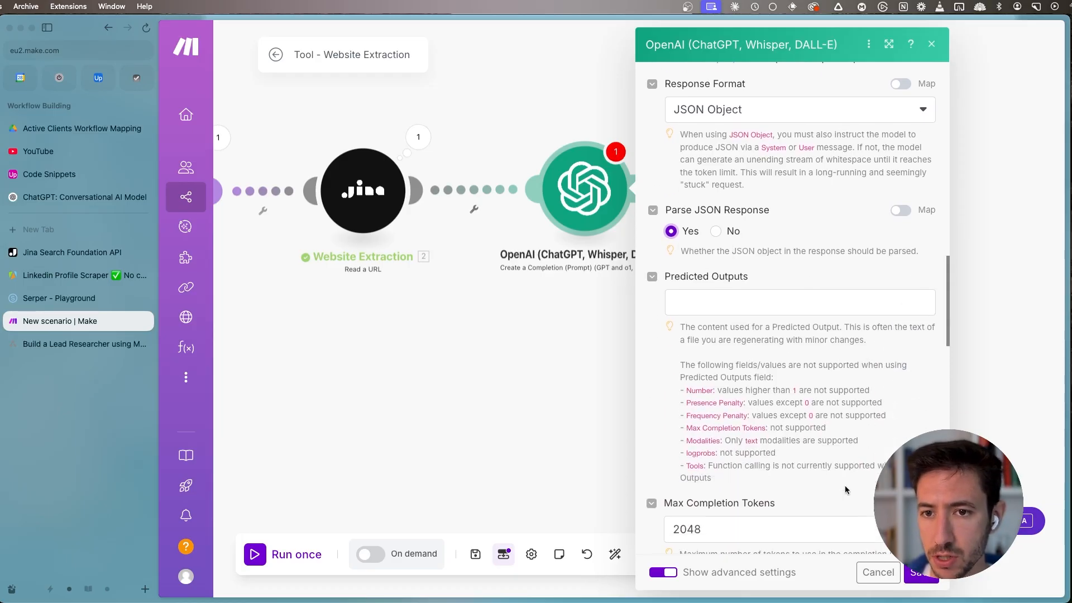
click(931, 580)
right_click(675, 171)
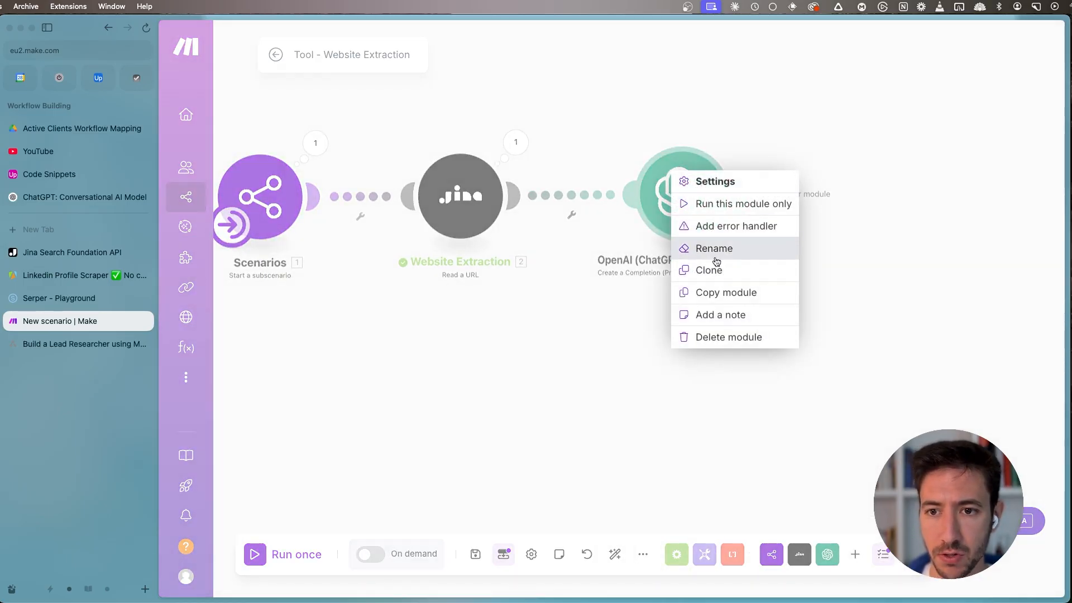
click(718, 248)
text(Webs)
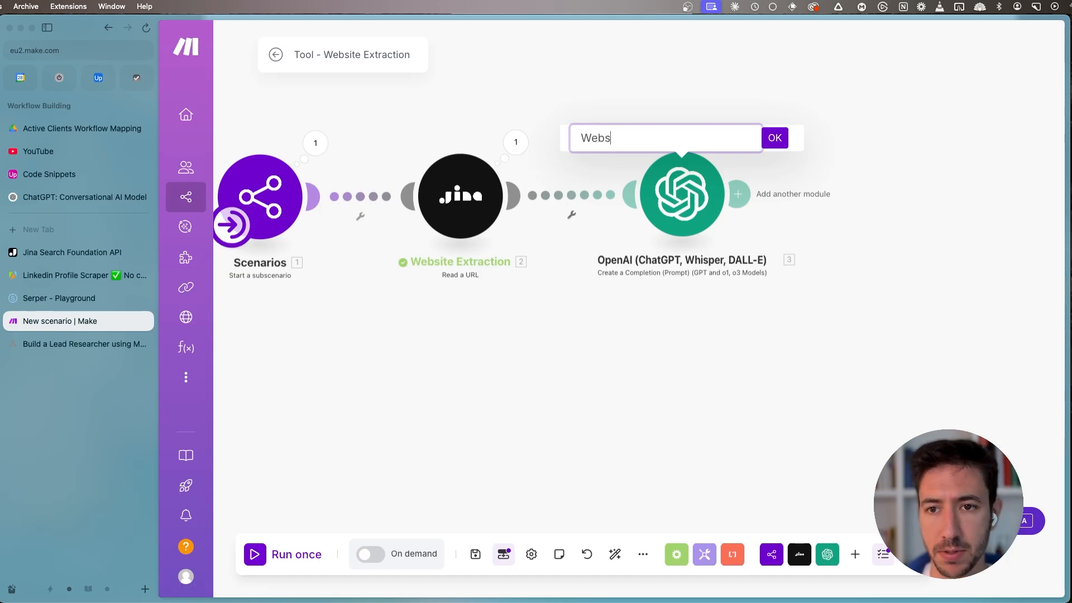
text(ite Analyzer)
key(Return)
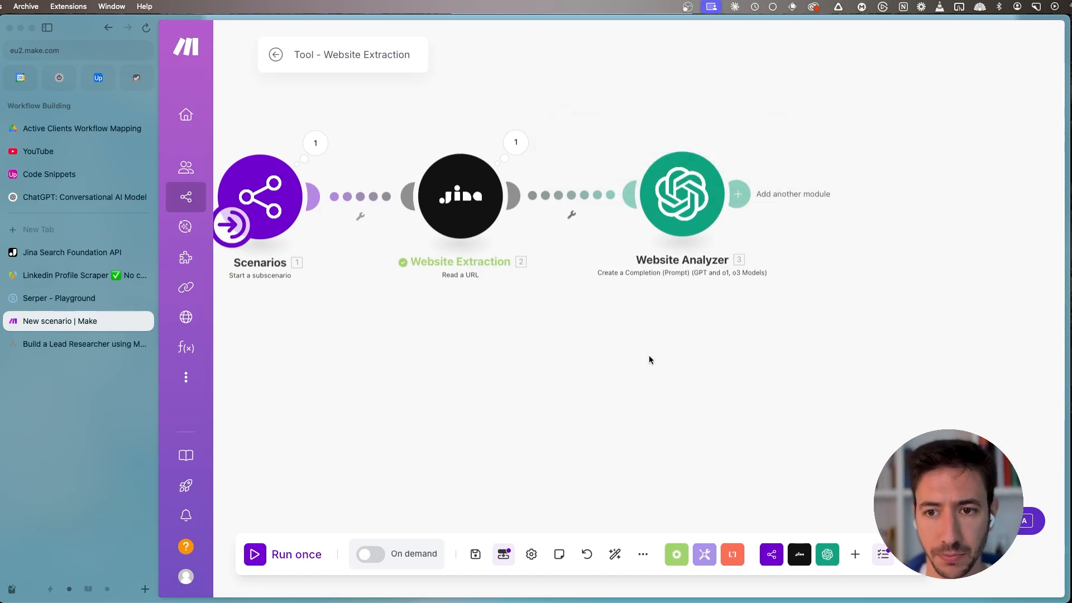
click(475, 554)
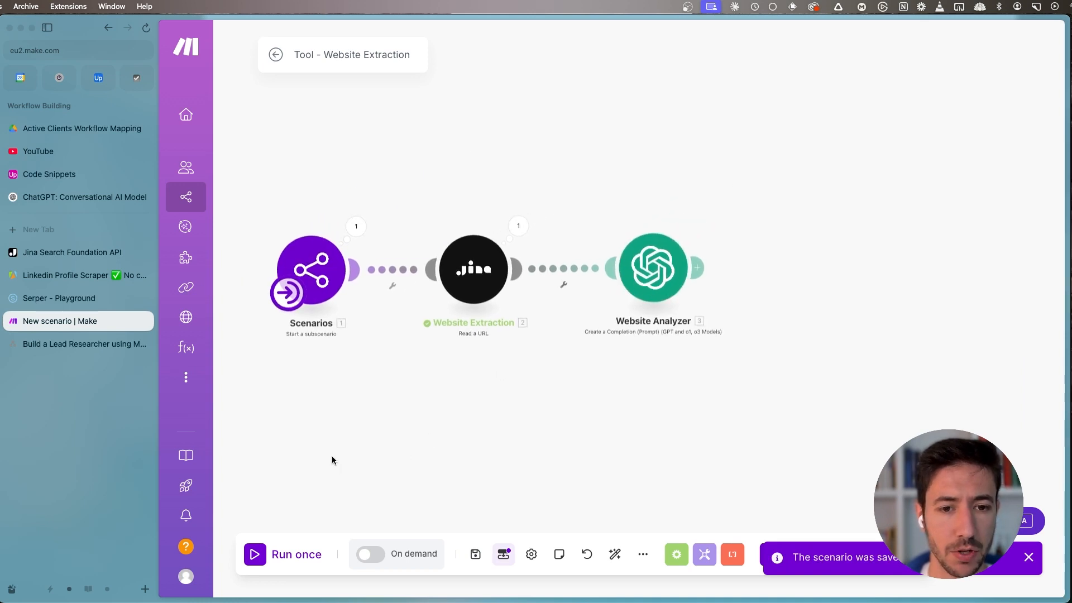
click(304, 550)
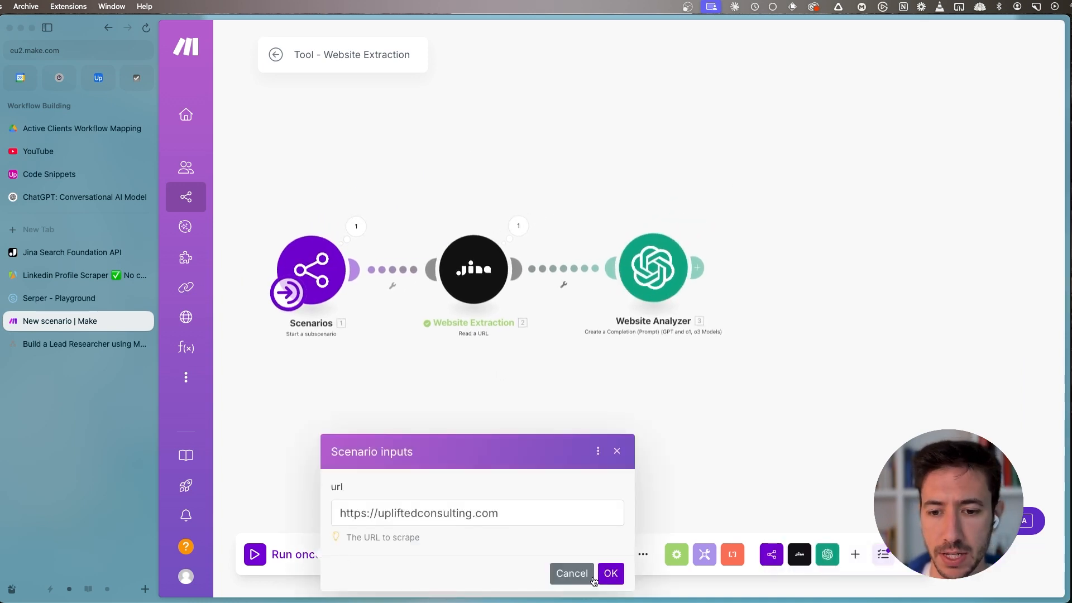
click(610, 573)
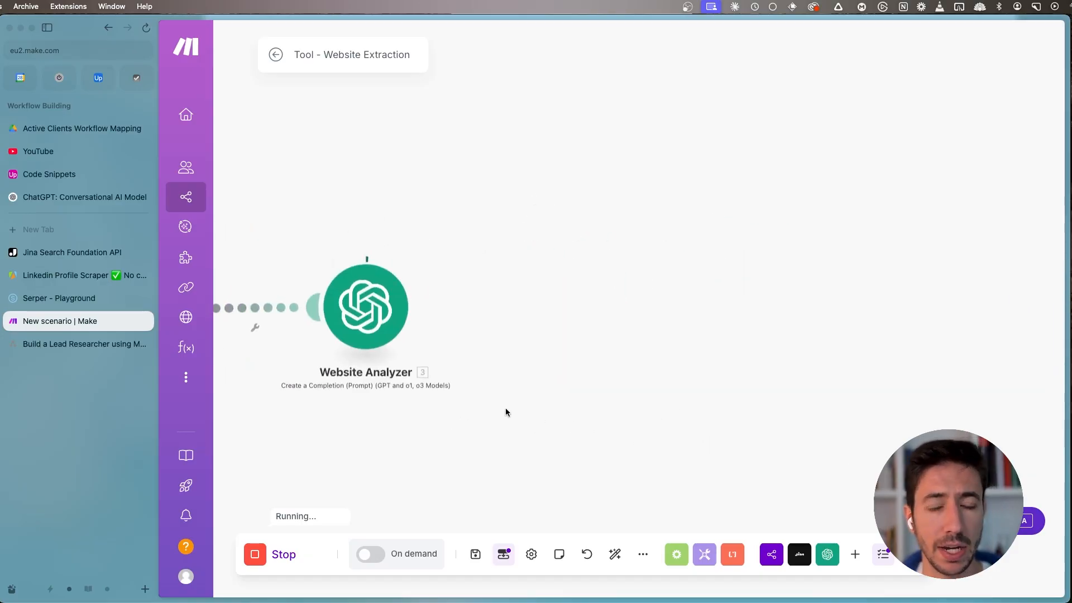
drag(506, 412, 640, 364)
key(super+s)
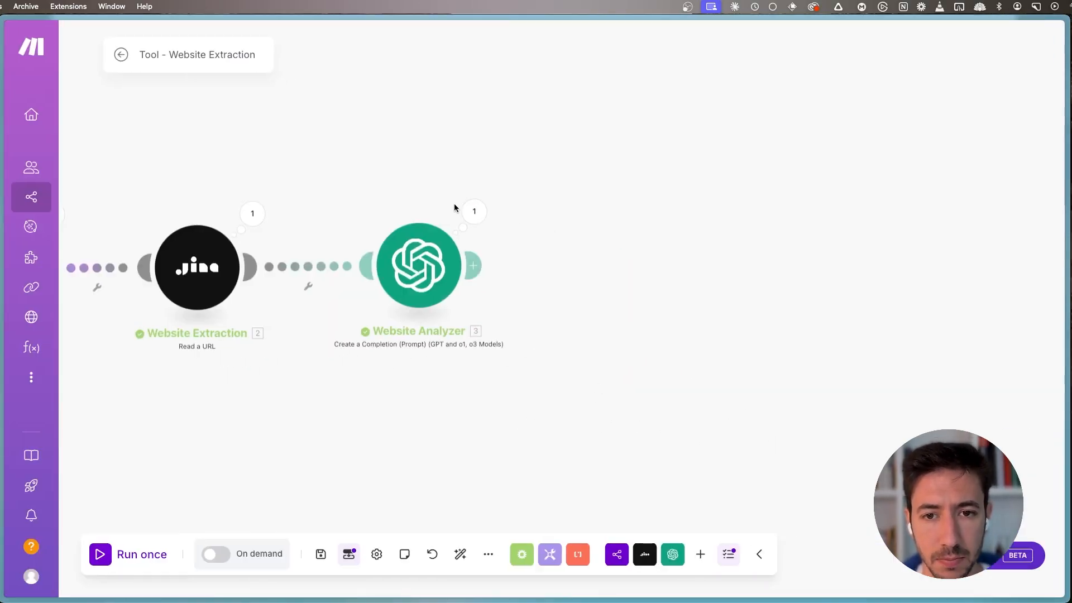
- Examine the Website Analyzer's output bundle, checking the company_name, value_proposition and who_they_help fields in its Result
click(474, 211)
click(555, 319)
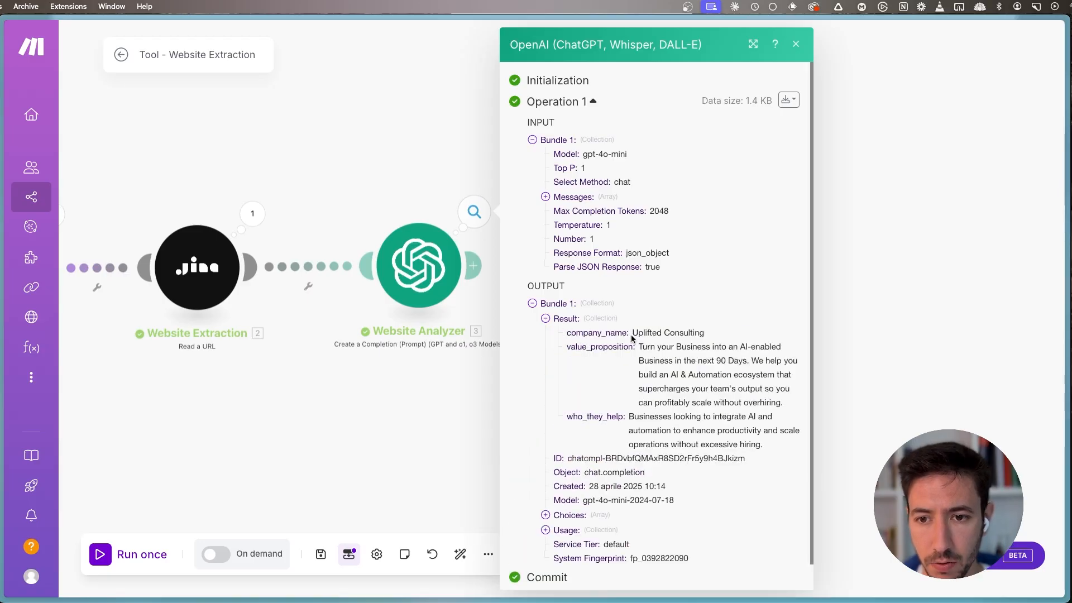
double_click(583, 332)
double_click(585, 348)
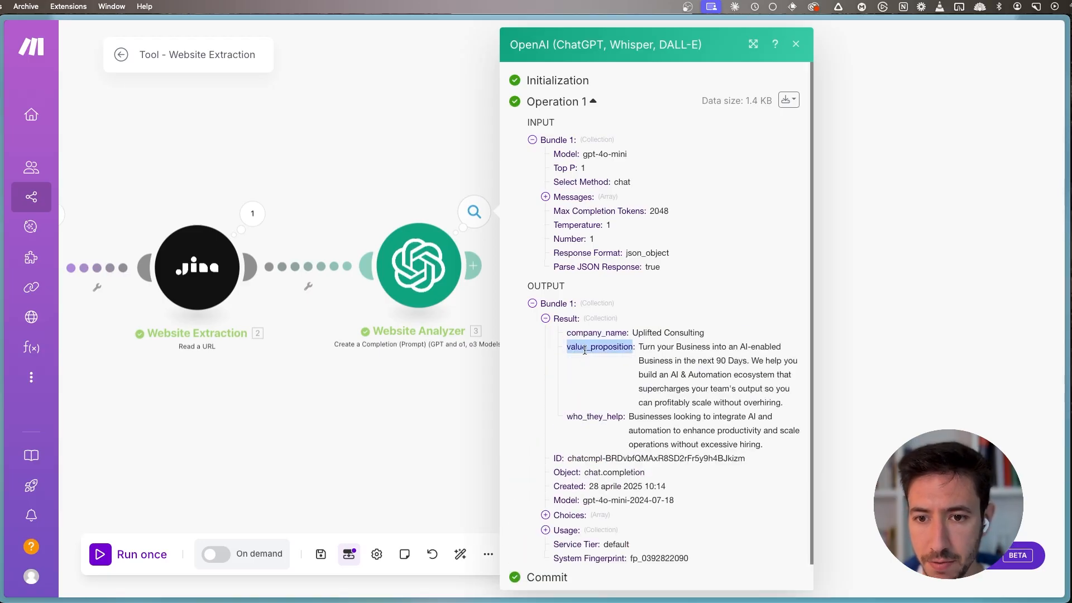
double_click(593, 416)
click(402, 309)
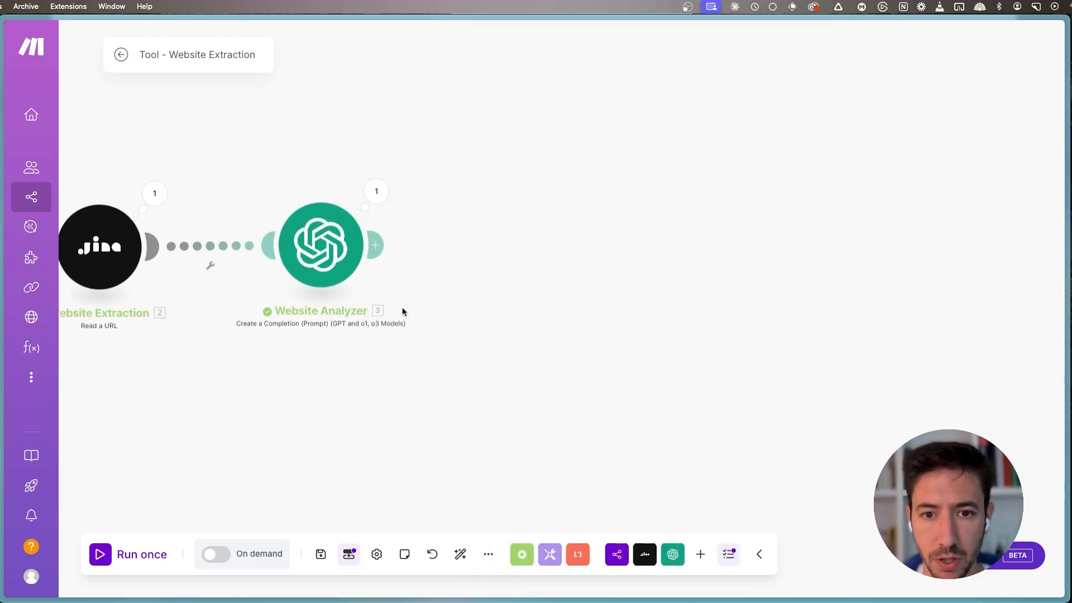
- Add a Scenarios "Return output" module after Website Analyzer and open the scenario outputs definition
click(380, 247)
click(614, 120)
key(Escape)
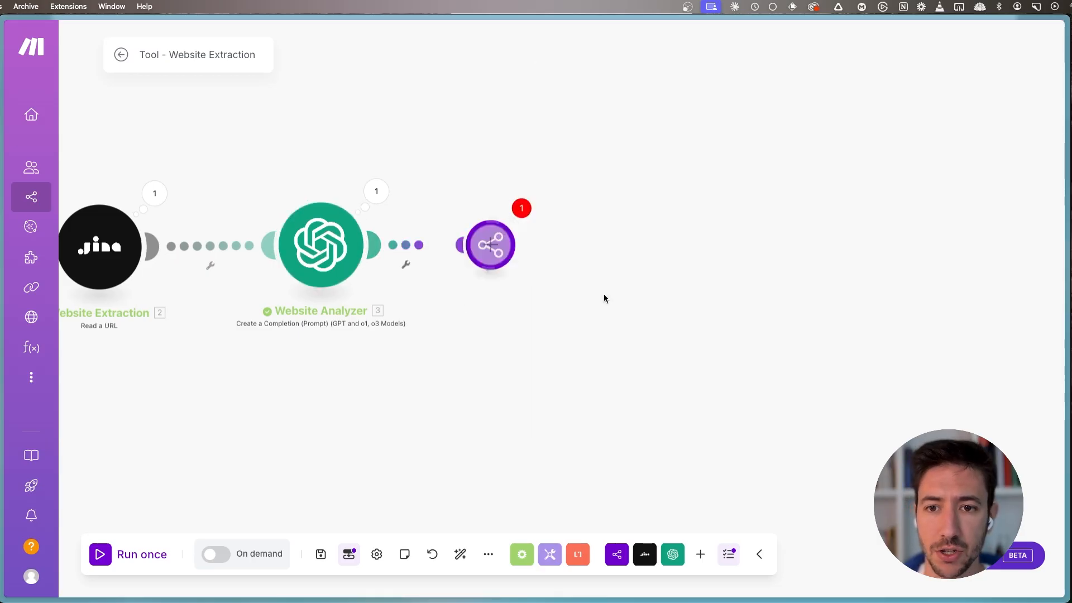
click(659, 283)
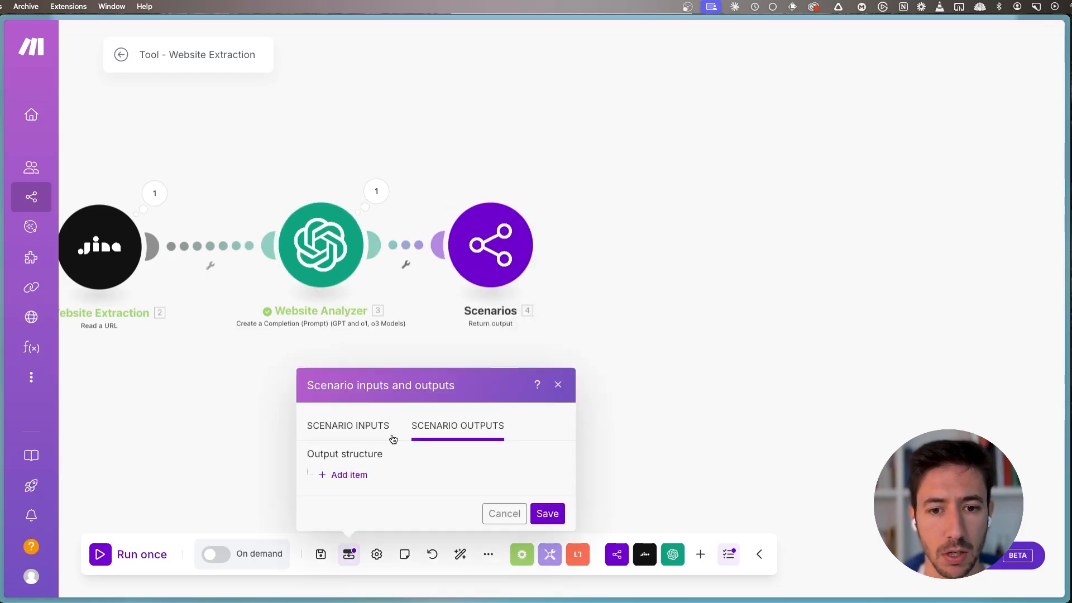
- Add an item named "company_information" to the scenario's output structure
click(355, 475)
click(394, 181)
text(c)
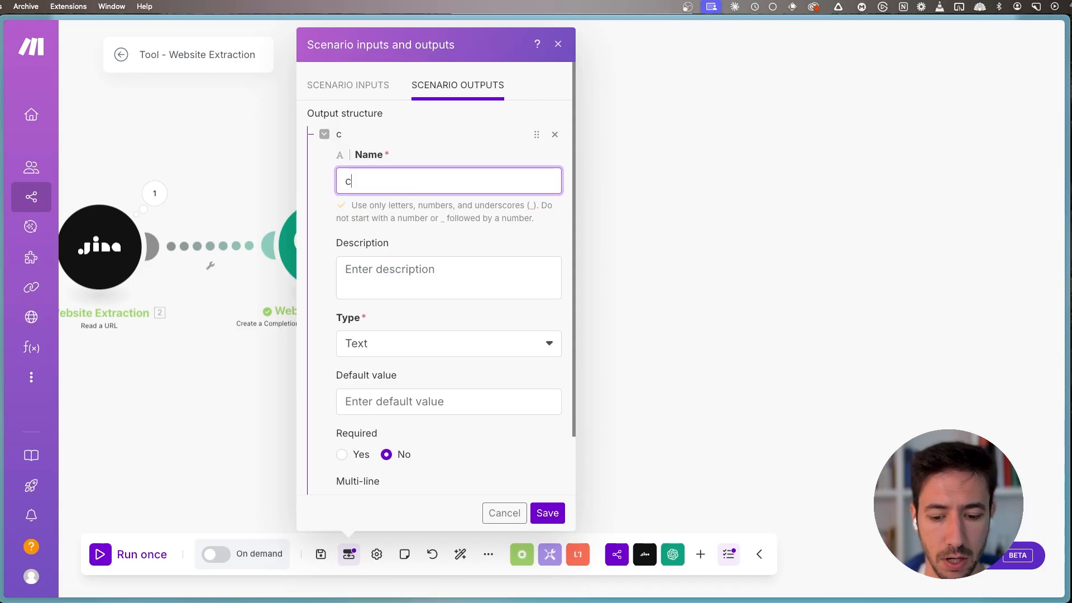
text(ompany_information)
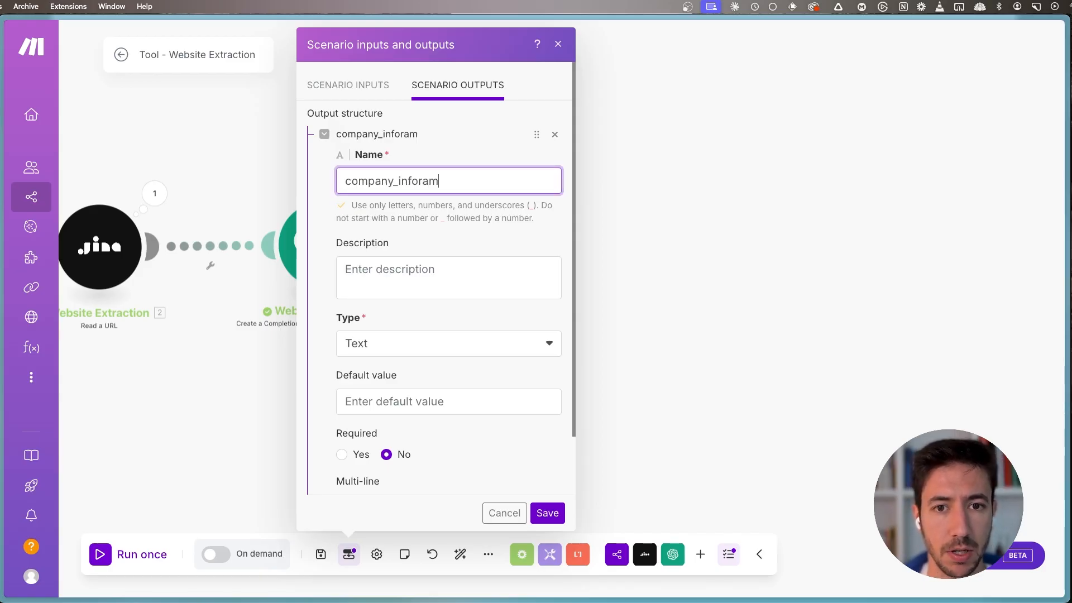
- Describe the company_information output as "company information gathered by analyzing the website"
key(Tab)
text(Compa)
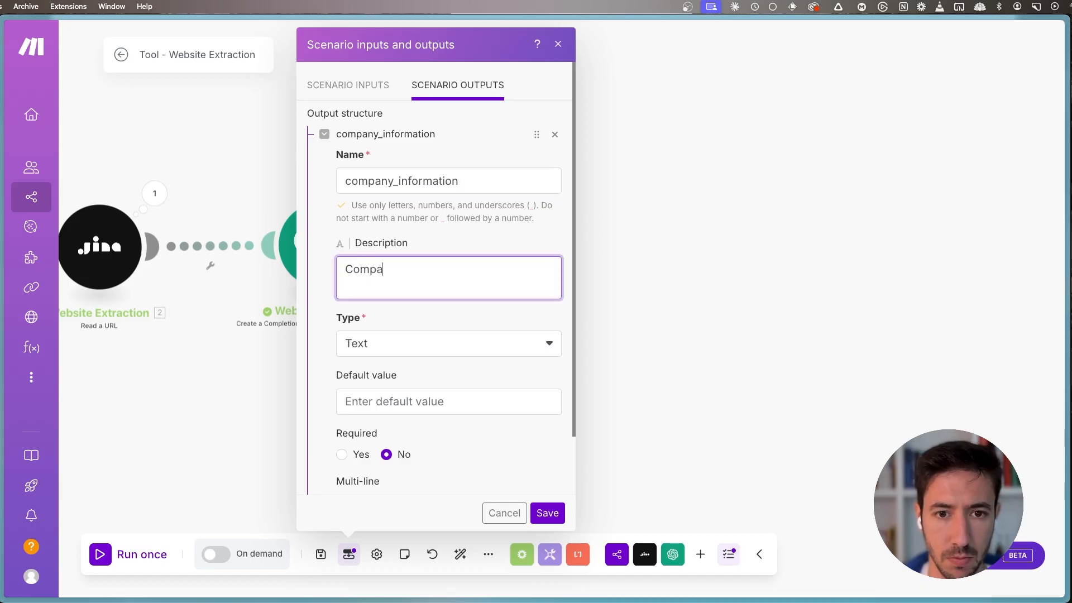
text(ny Information G)
key(super+a)
text(compan)
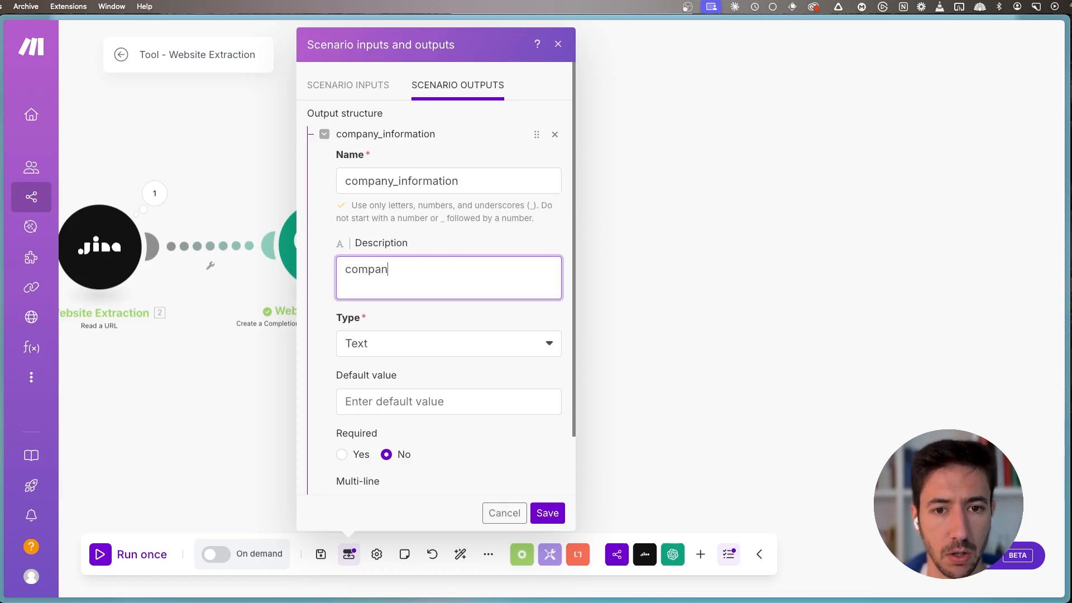
text(y information gat)
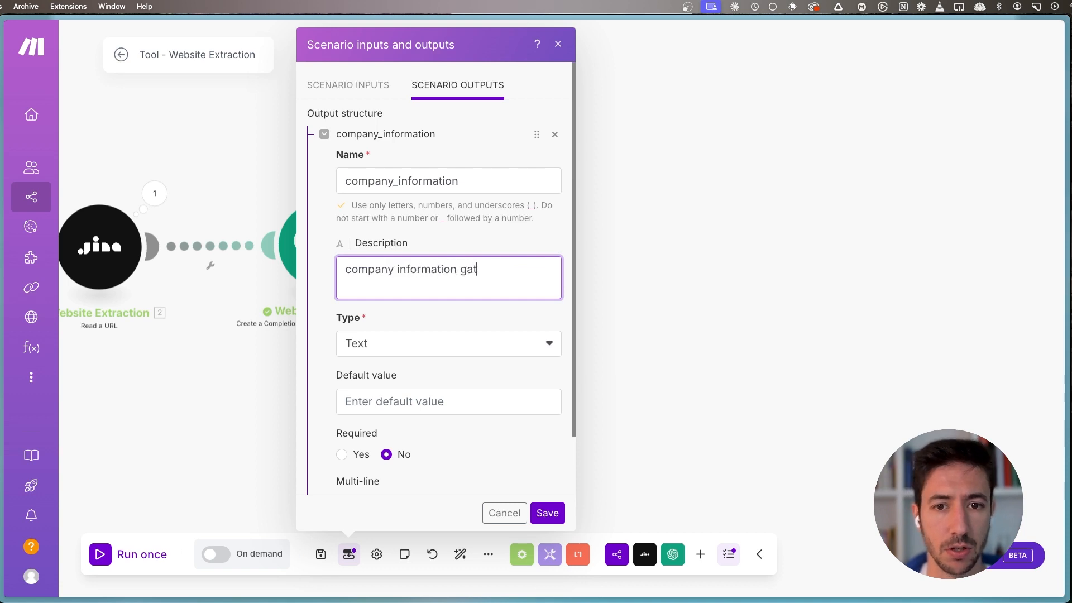
text(hered by analyz)
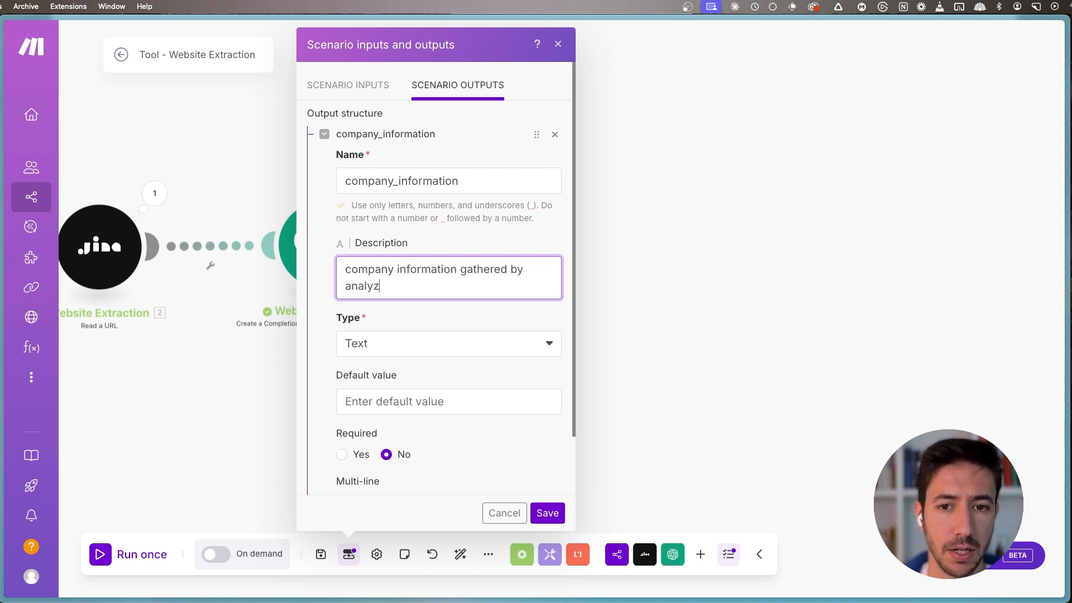
text(ing the)
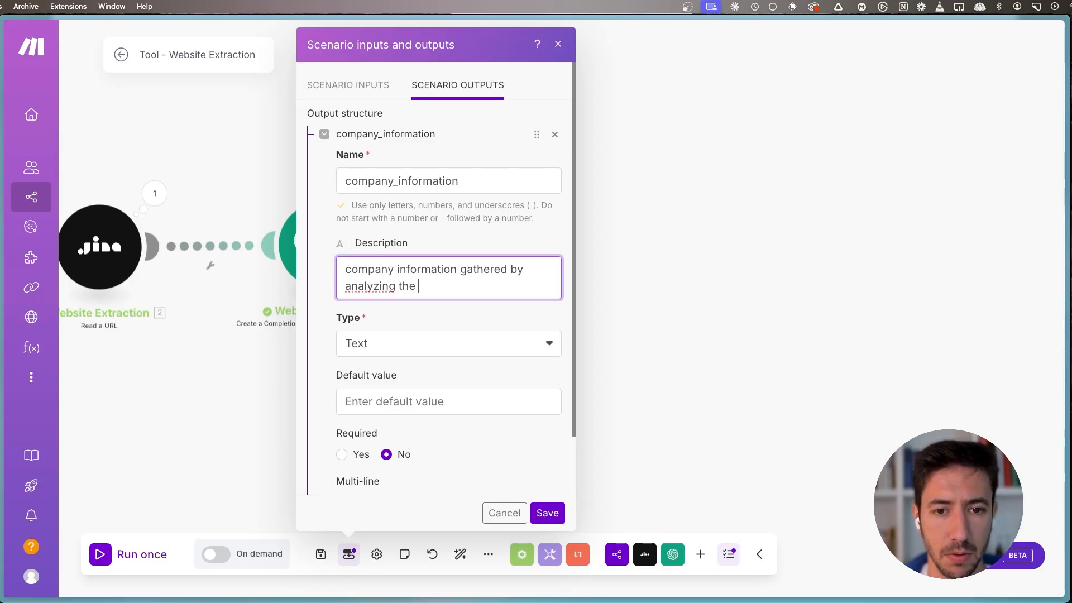
text( website)
- Set the company_information output's type to Dynamic Collection and save the output structure
click(410, 343)
click(402, 535)
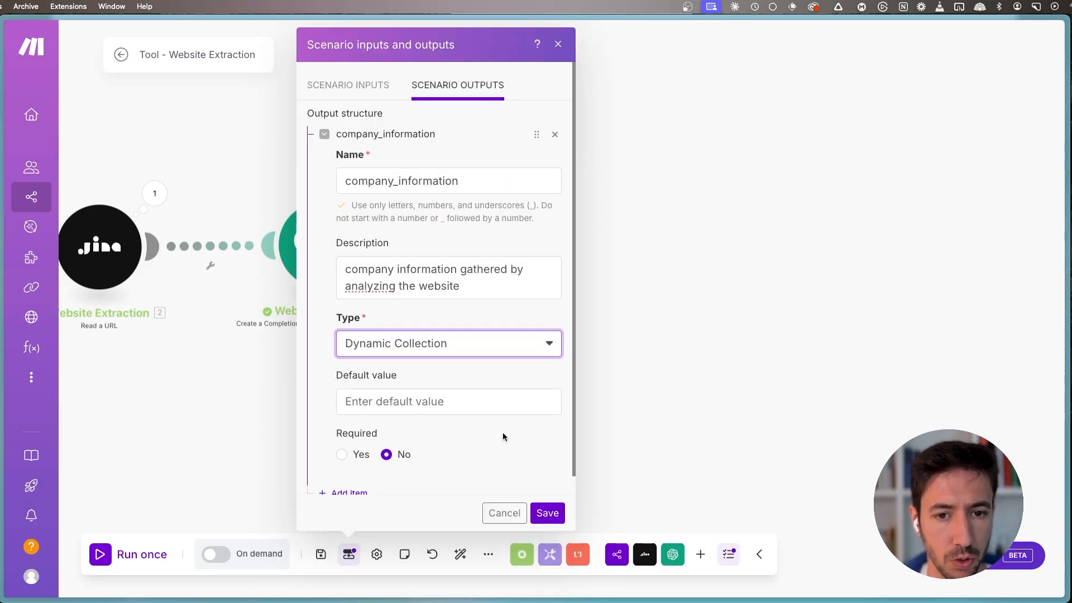
click(545, 512)
- Map the Website Analyzer's Result to company_information in the Return output module, then save the module and the scenario
click(408, 249)
click(555, 260)
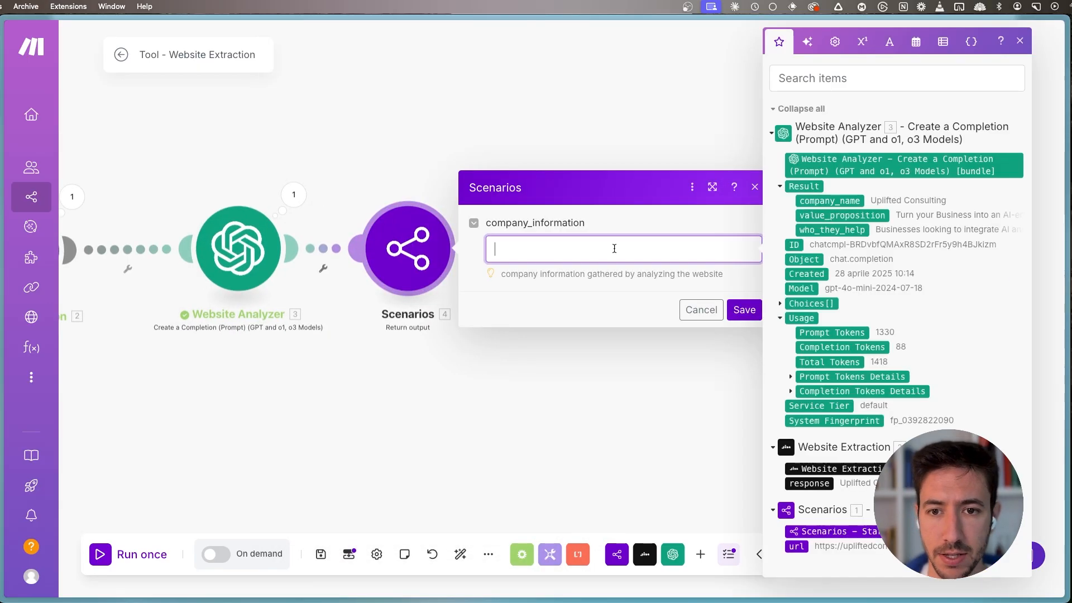
click(805, 187)
click(737, 310)
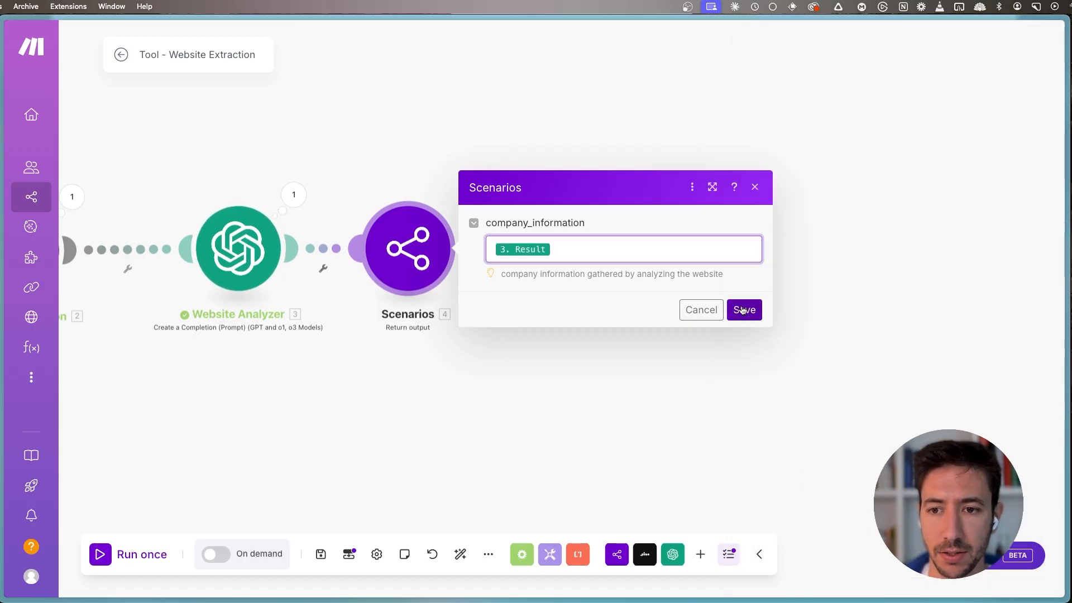
click(321, 554)
drag(438, 410, 637, 395)
scroll(471, 434, down, 3)
drag(471, 433, 373, 428)
drag(253, 421, 338, 414)
drag(586, 316, 500, 330)
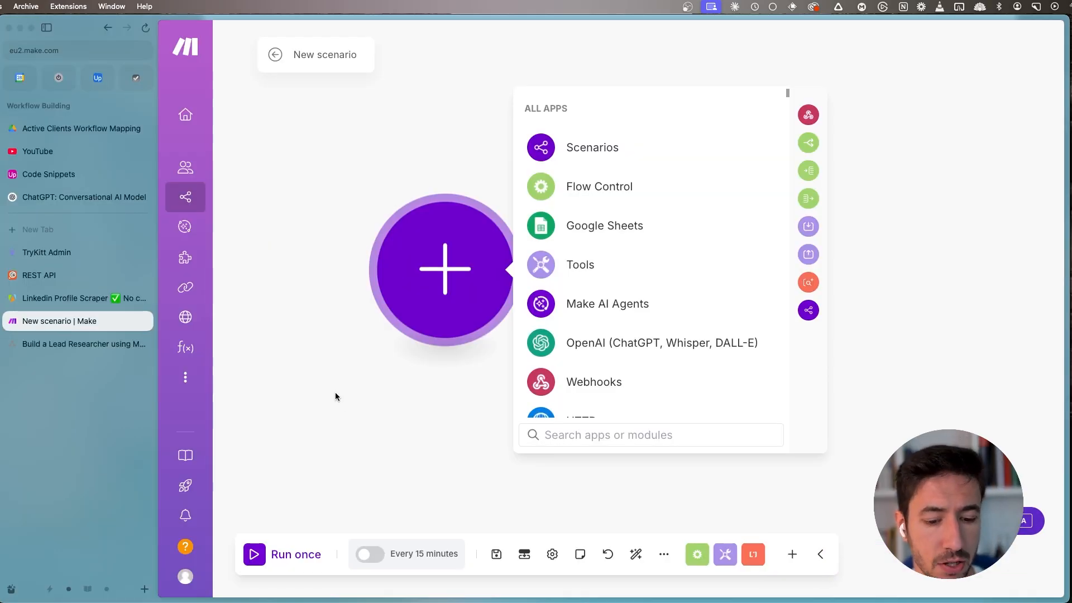
- Rename the new empty scenario as "Tool - Information"
click(191, 54)
text(Too)
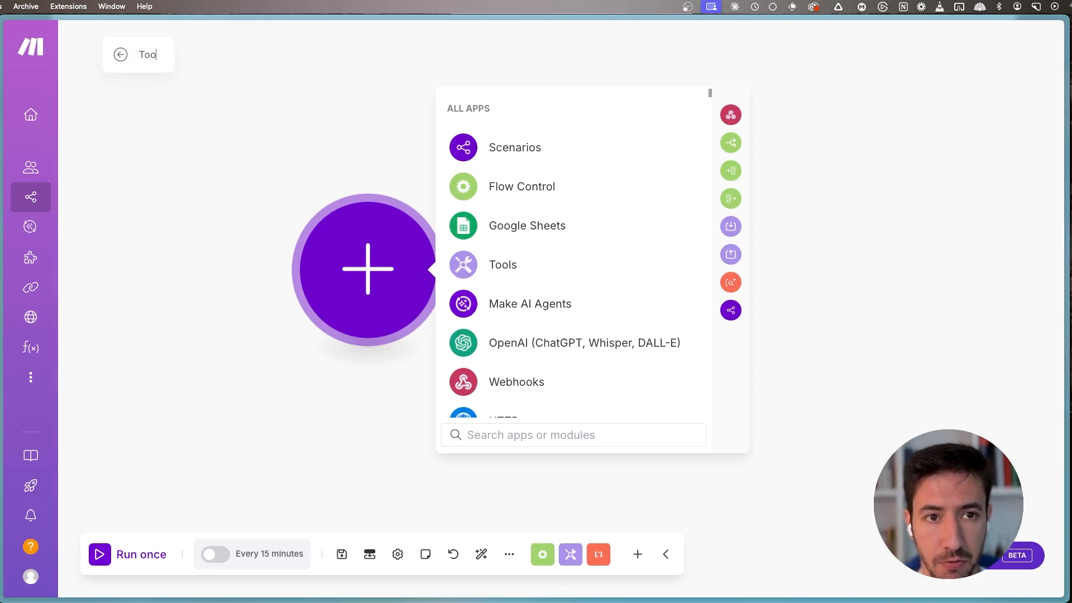
text(l - Information)
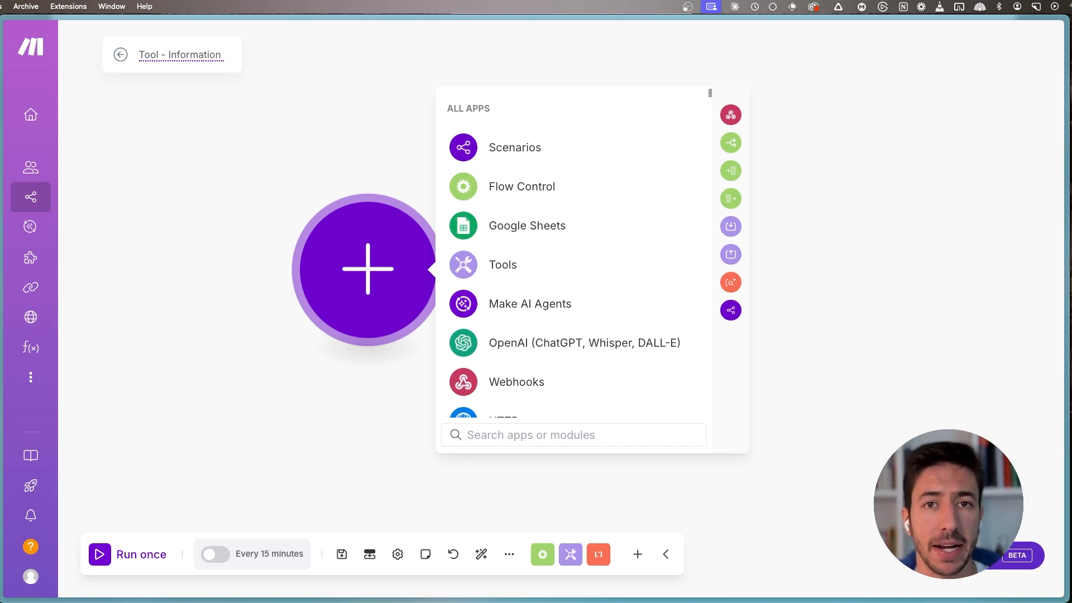
key(Return)
- Add a Scenarios "Start a subscenario" module as the first module and open the scenario inputs definition
click(510, 154)
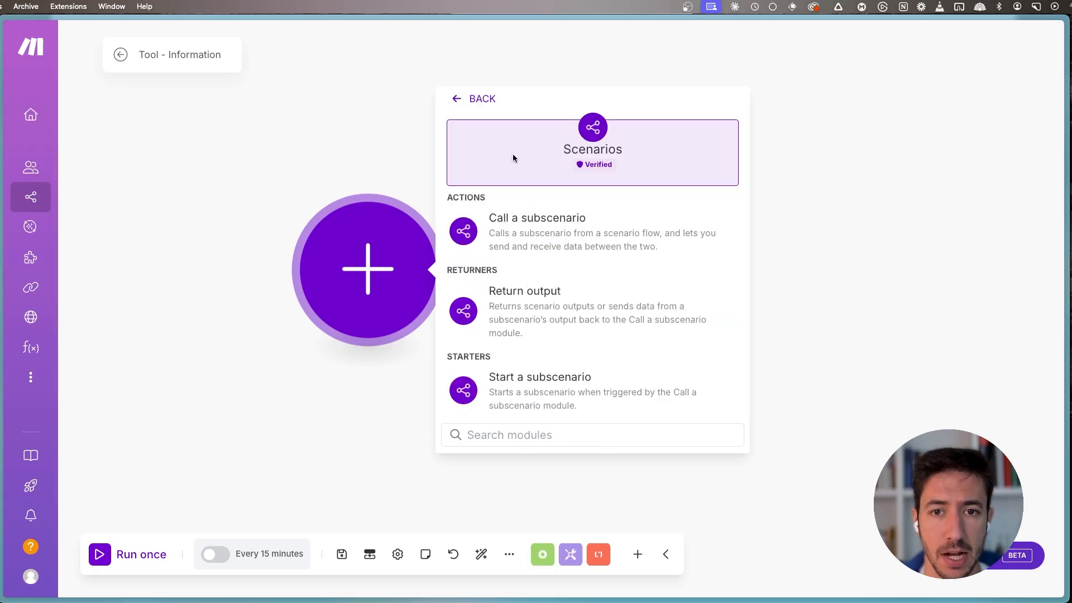
click(568, 401)
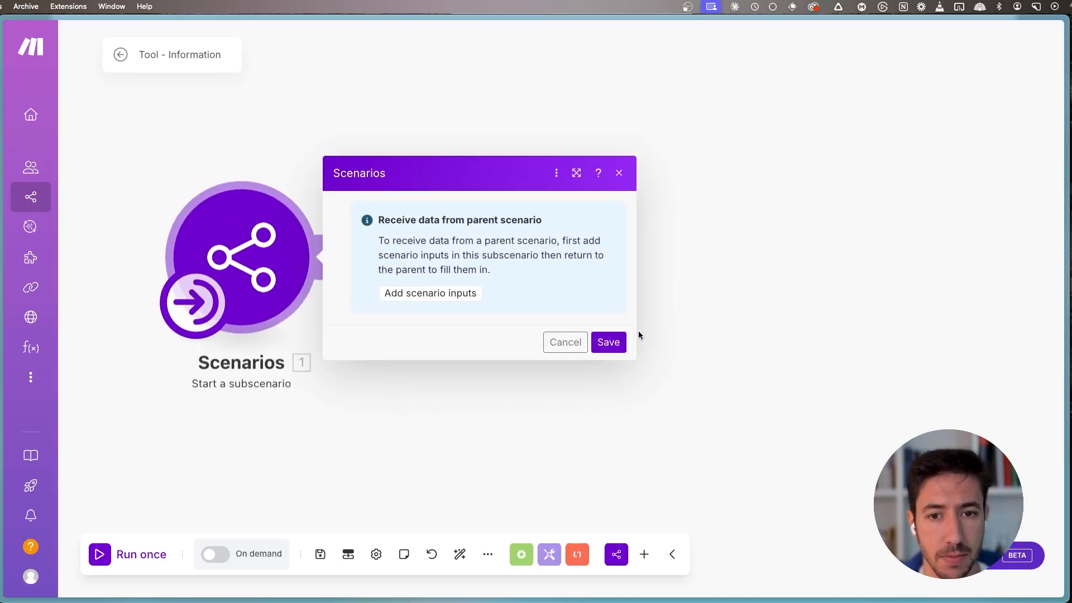
click(407, 293)
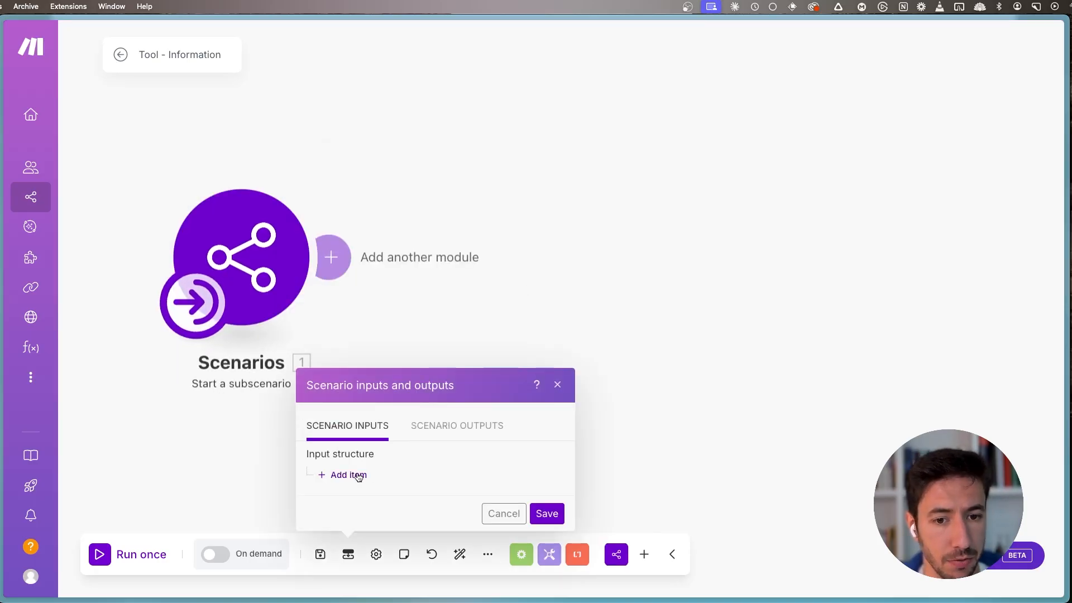
- Add an item named "linkedIn_url" to the scenario's input structure
click(357, 476)
click(454, 180)
text(l)
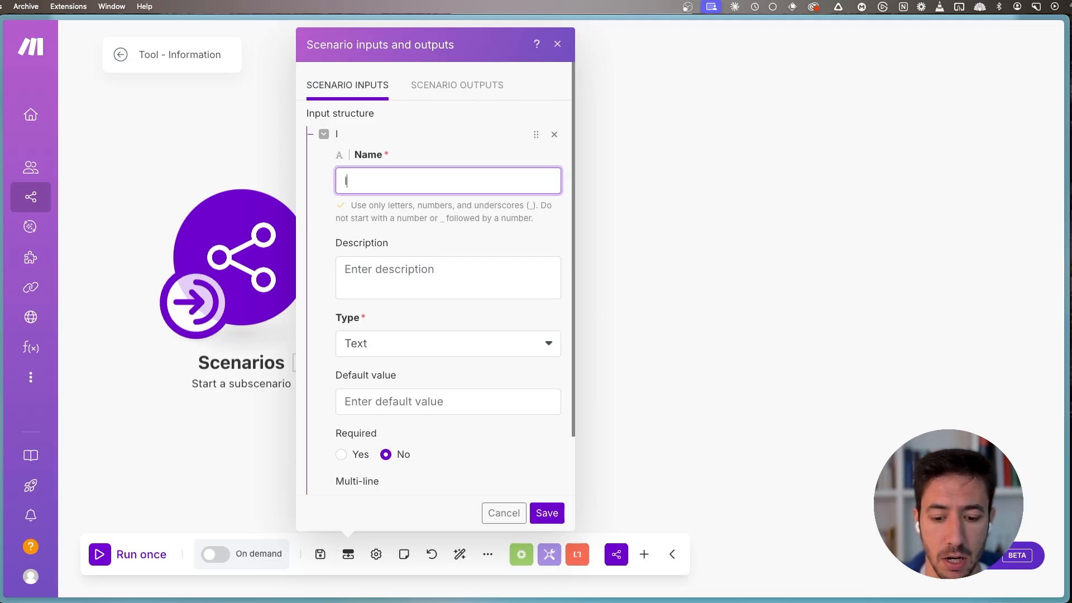
text(inknedl)
key(BackSpace)
key(BackSpace)
key(BackSpace)
key(BackSpace)
text(ed)
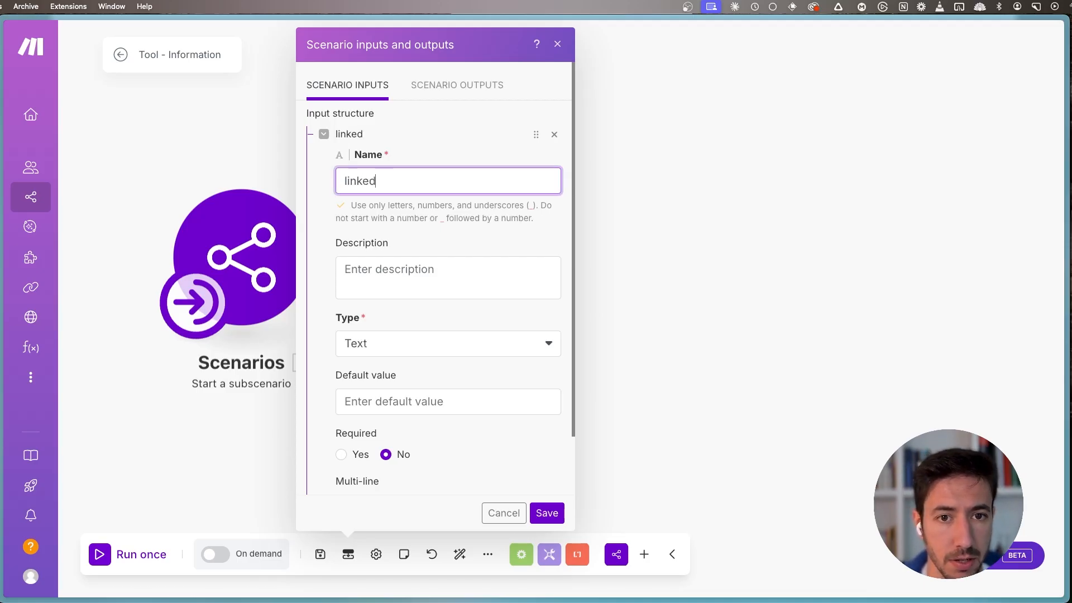
text(In-U)
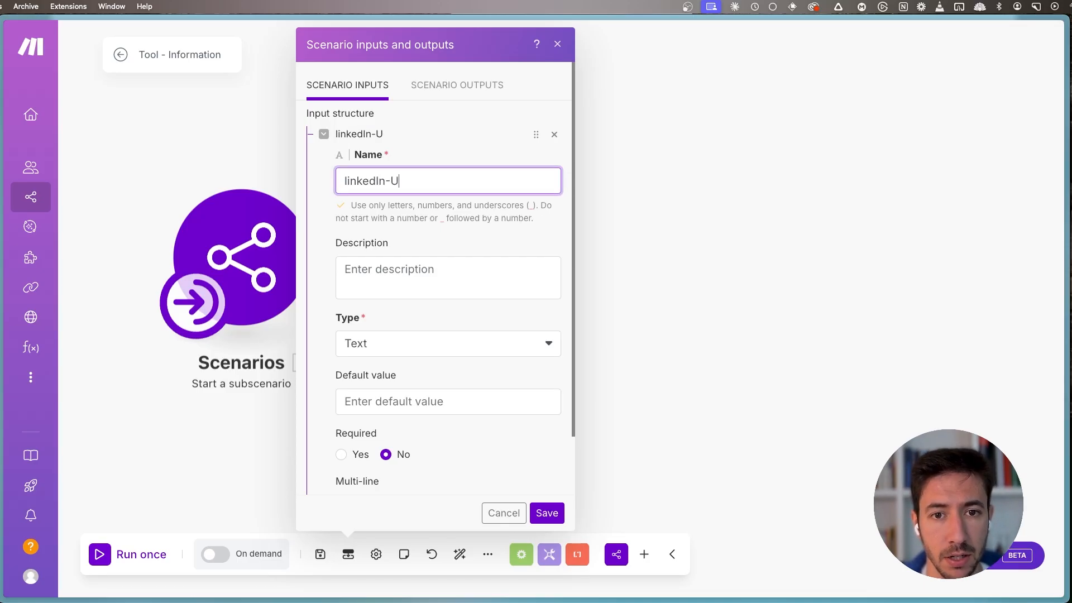
- Describe the linkedIn_url input as "The URL of the Lead"
key(Tab)
text(T)
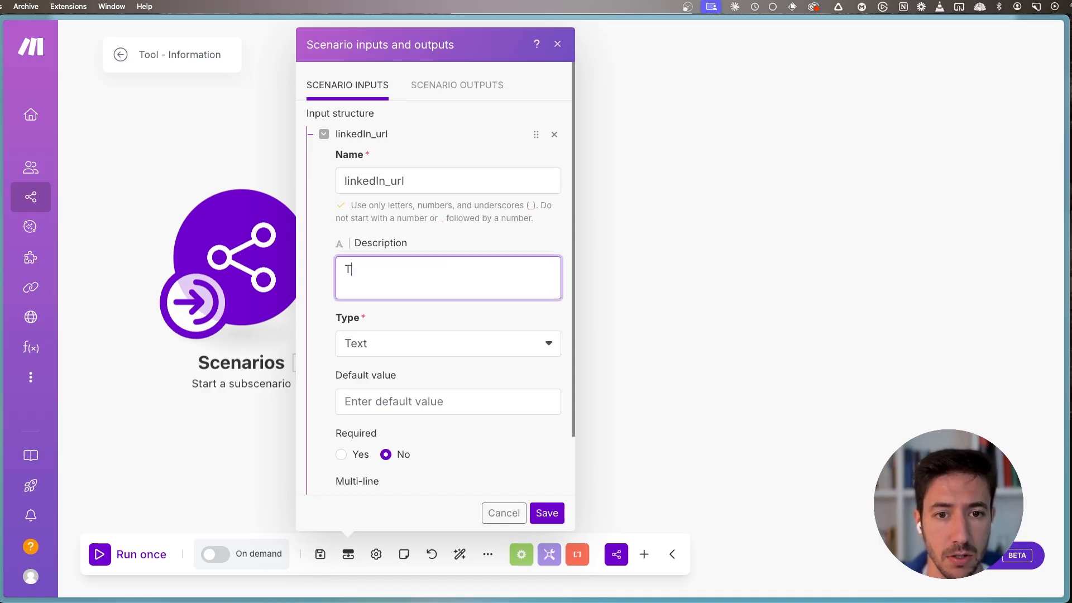
text(he URL of the Lead)
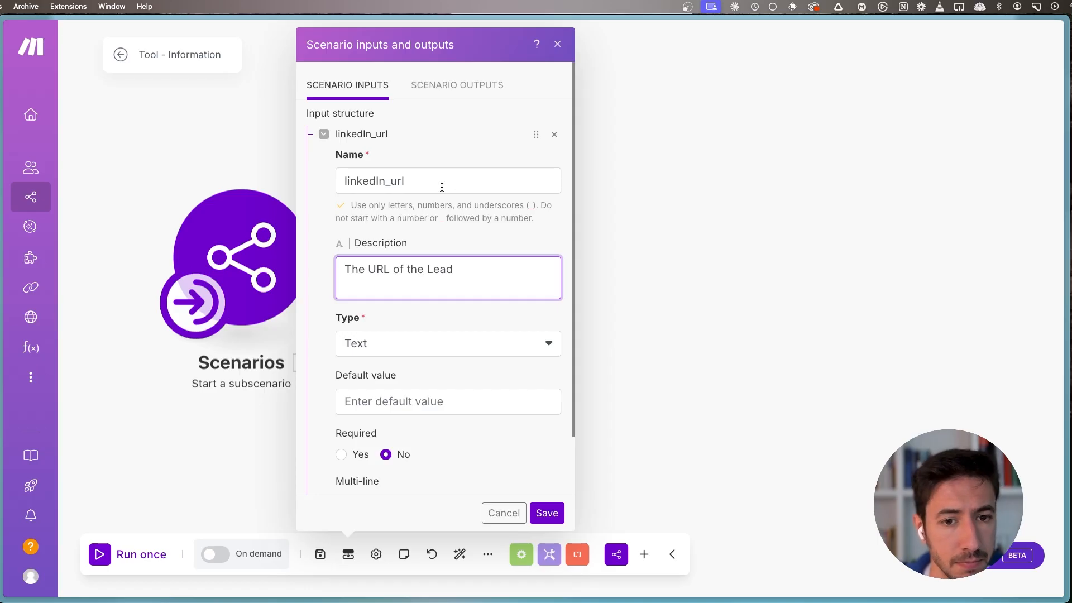
scroll(397, 435, down, 2)
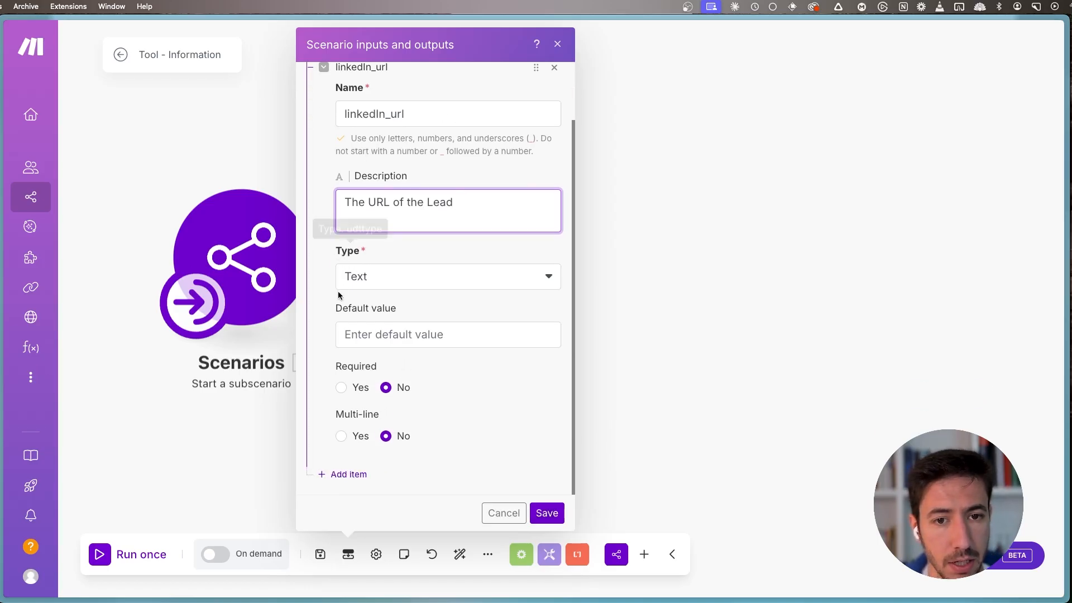
- Add a scenario input item named "full_name" with the description "The Full Name of the lead"
click(359, 474)
click(371, 136)
text(Full_name)
key(Tab)
text(The Full Name of the lead)
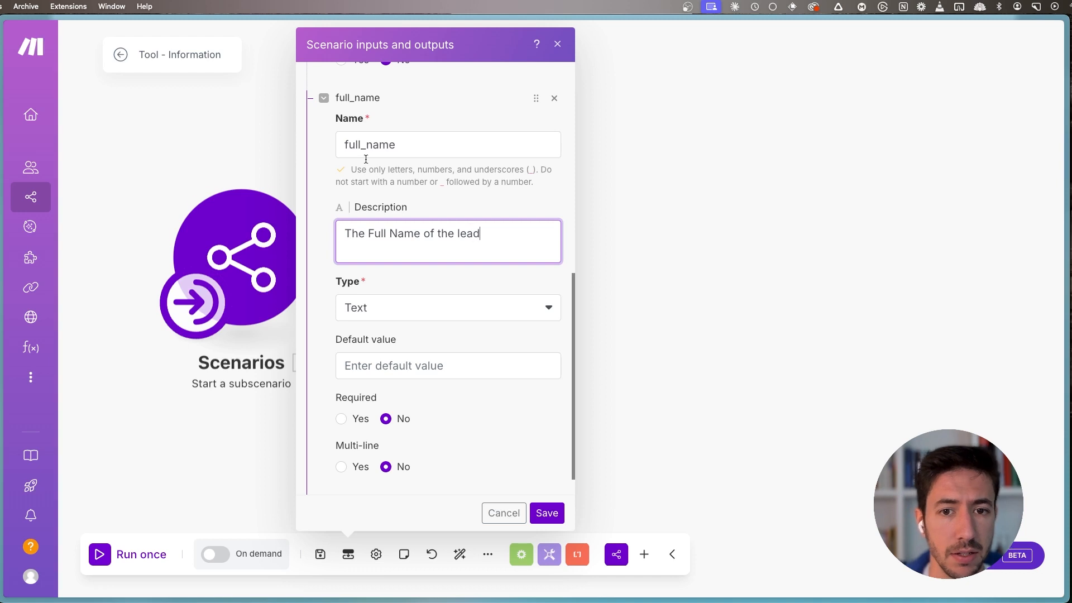
- Add a third scenario input item named "website"
scroll(365, 159, down, 2)
click(347, 474)
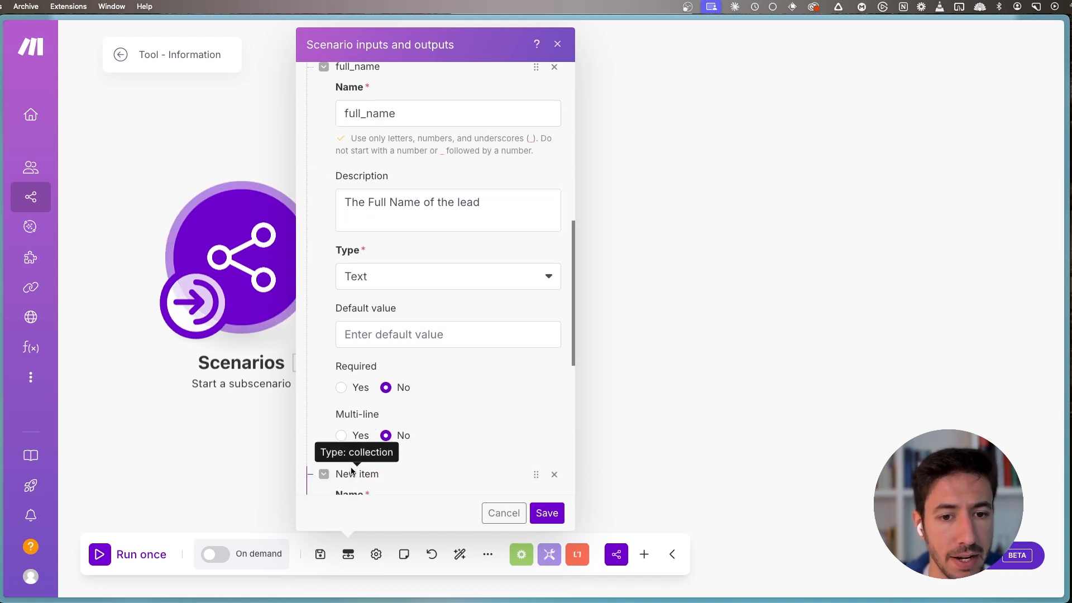
click(372, 380)
scroll(473, 345, down, 4)
text(websiote)
key(Tab)
- Describe the website input as "The website of the lead" and save the scenario inputs
text(The Webstie of)
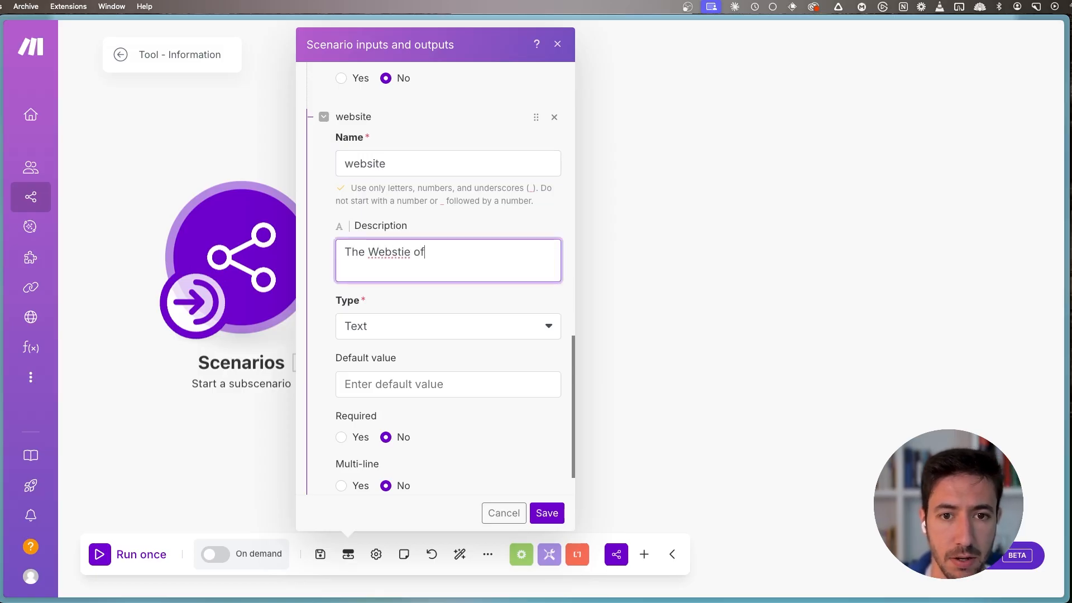
key(BackSpace)
key(BackSpace)
key(BackSpace)
key(BackSpace)
key(BackSpace)
text(it)
key(super+a)
key(BackSpace)
text(The )
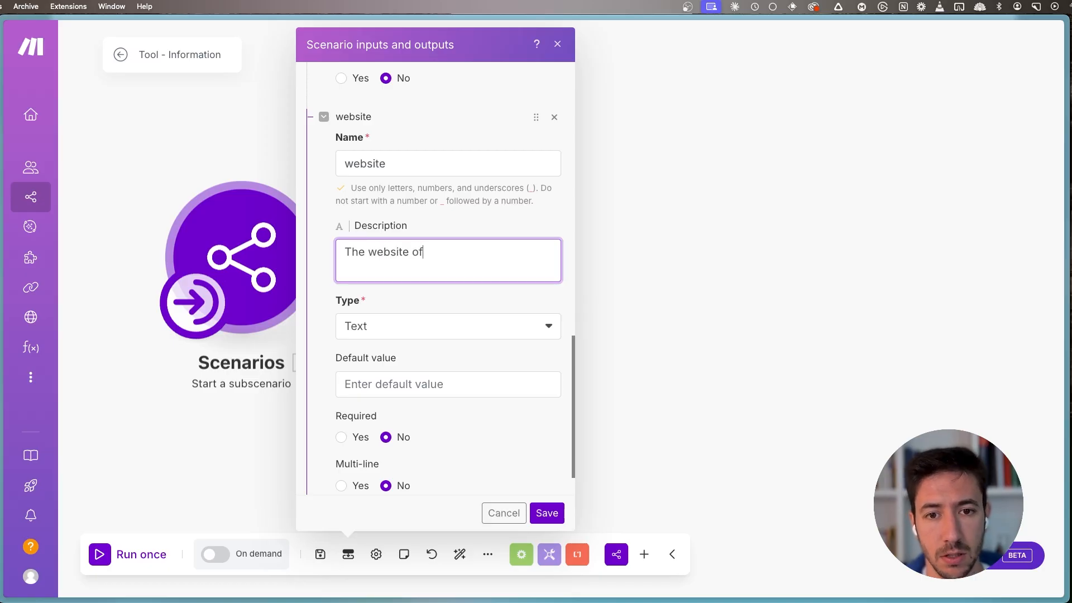
text(website of the e)
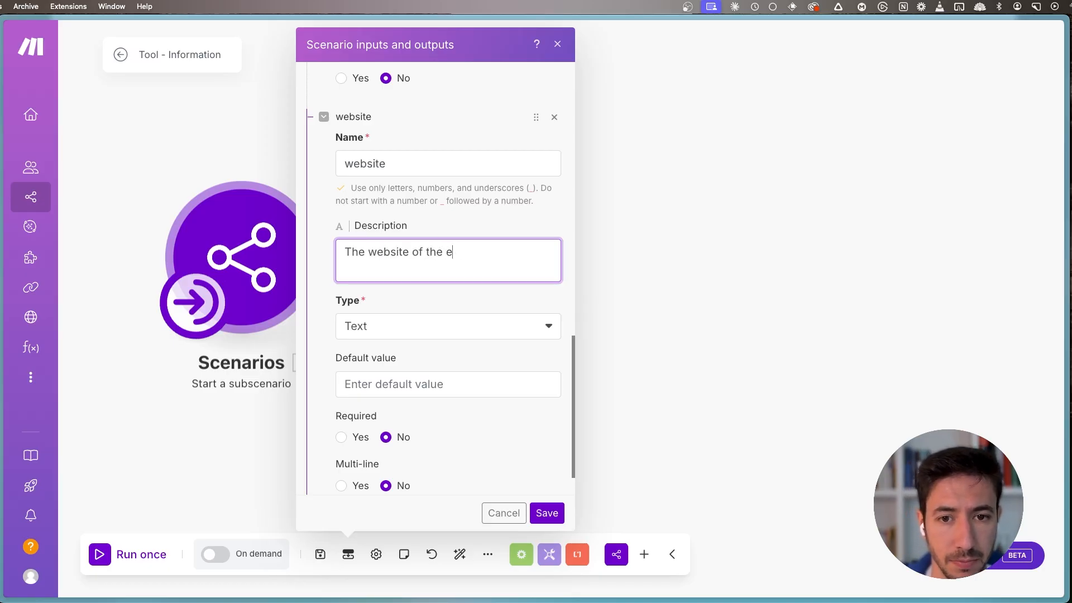
text(laead)
click(546, 513)
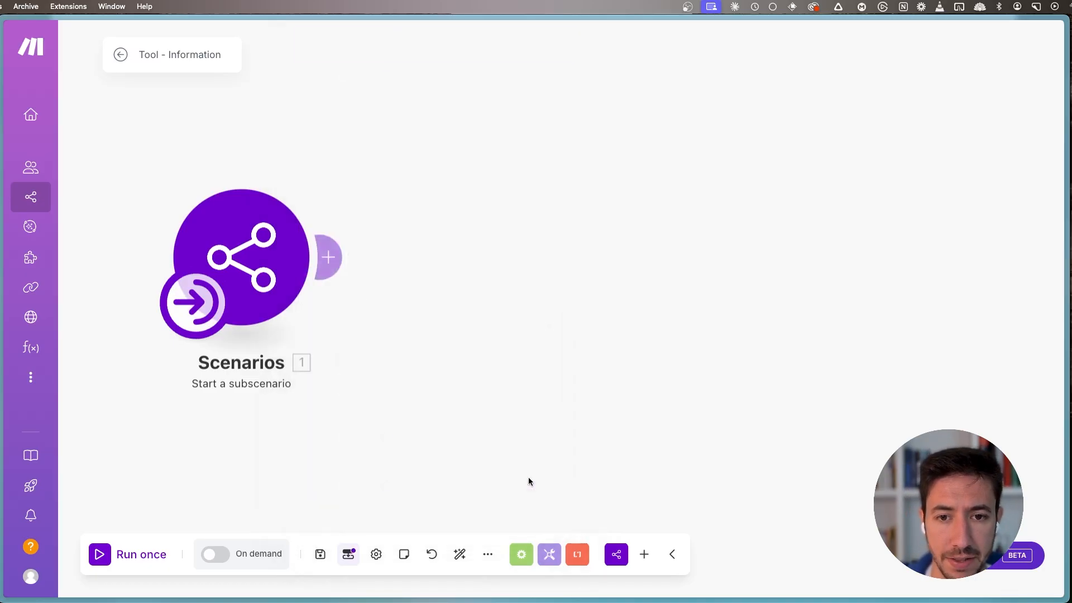
- Rename the scenario as "Tool - Information Extraction"
click(203, 56)
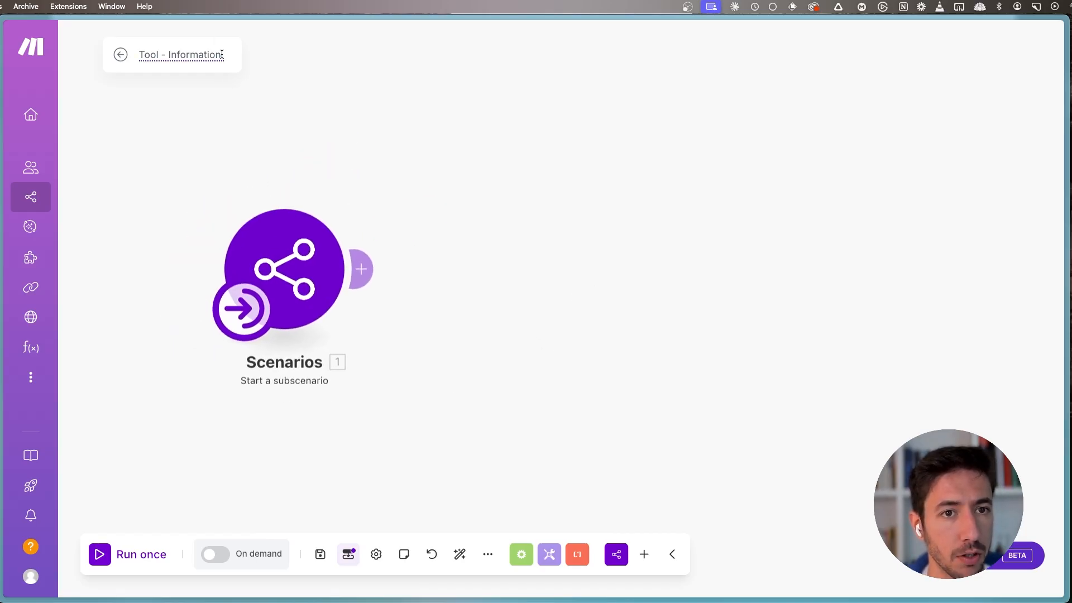
text(Extraction)
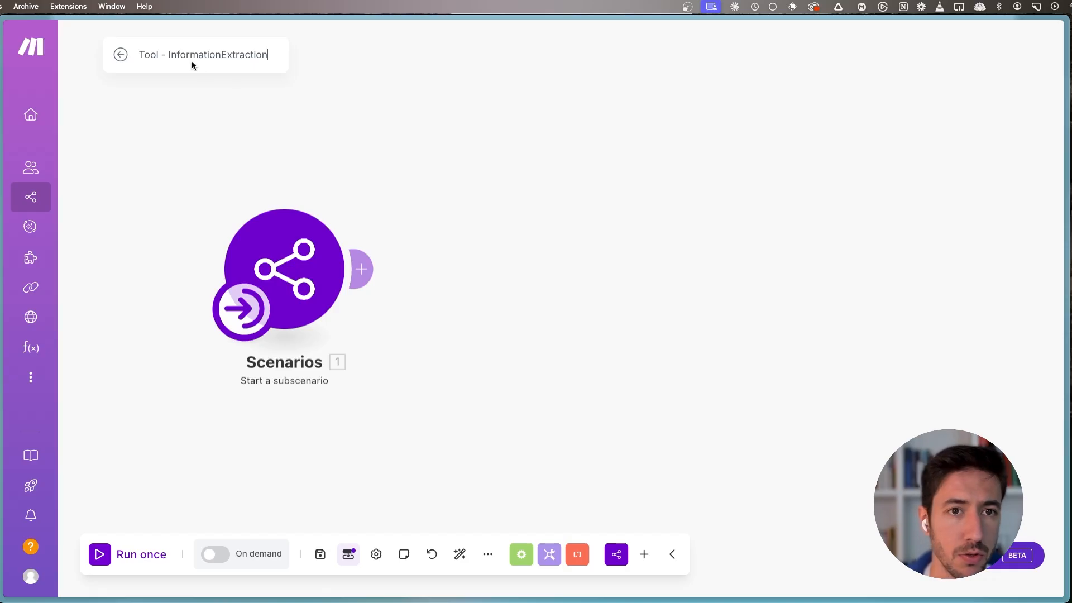
click(225, 62)
- Open the TryKitt website in a new tab and look at the headline of its email finder and verifier
key(super+t)
text(tryki)
key(Return)
drag(356, 202, 773, 217)
drag(720, 246, 363, 188)
click(356, 194)
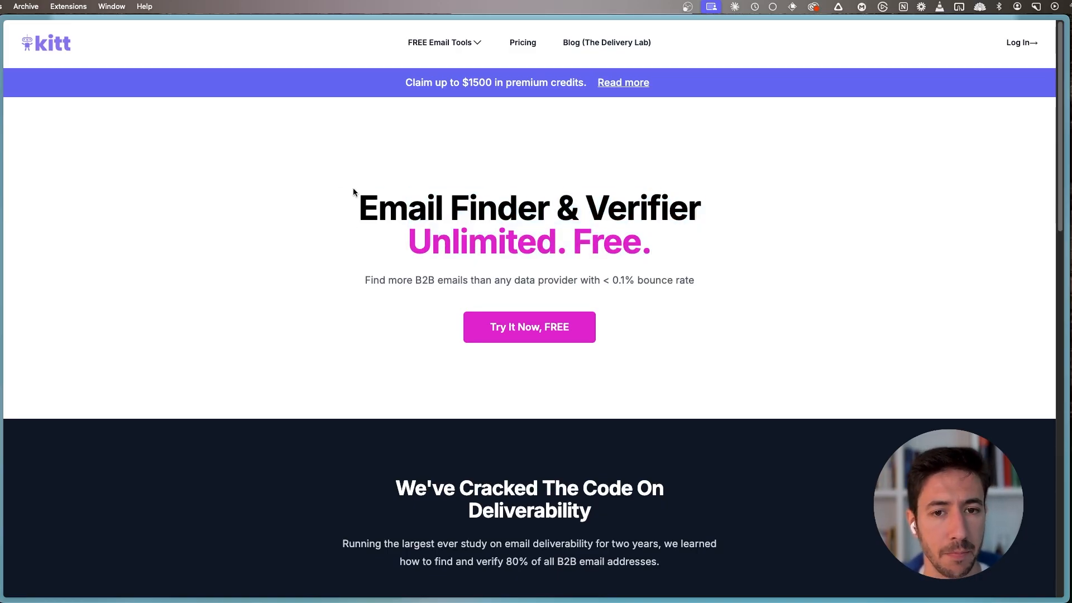
drag(354, 189, 653, 259)
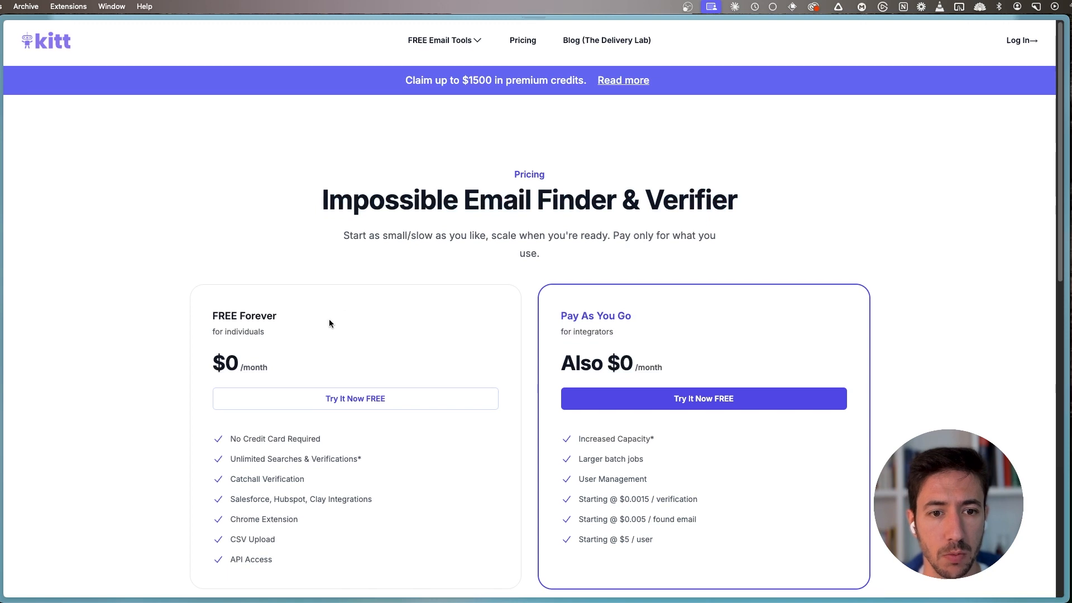
- Review the FREE Forever and Pay As You Go plans on the TryKitt pricing page
scroll(214, 140, down, 4)
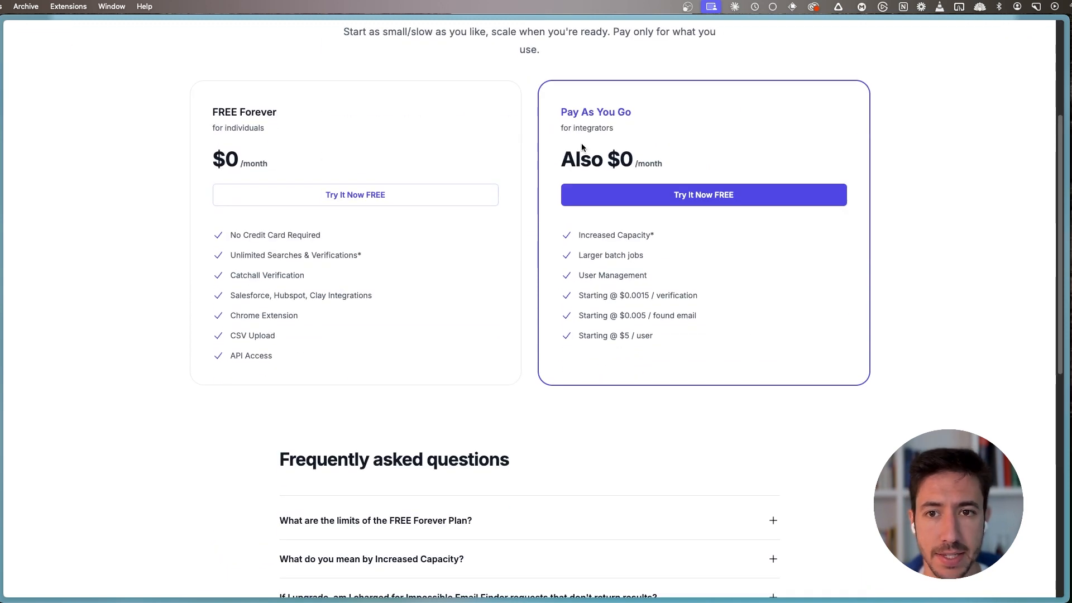
drag(559, 110, 692, 113)
click(693, 112)
scroll(556, 218, up, 5)
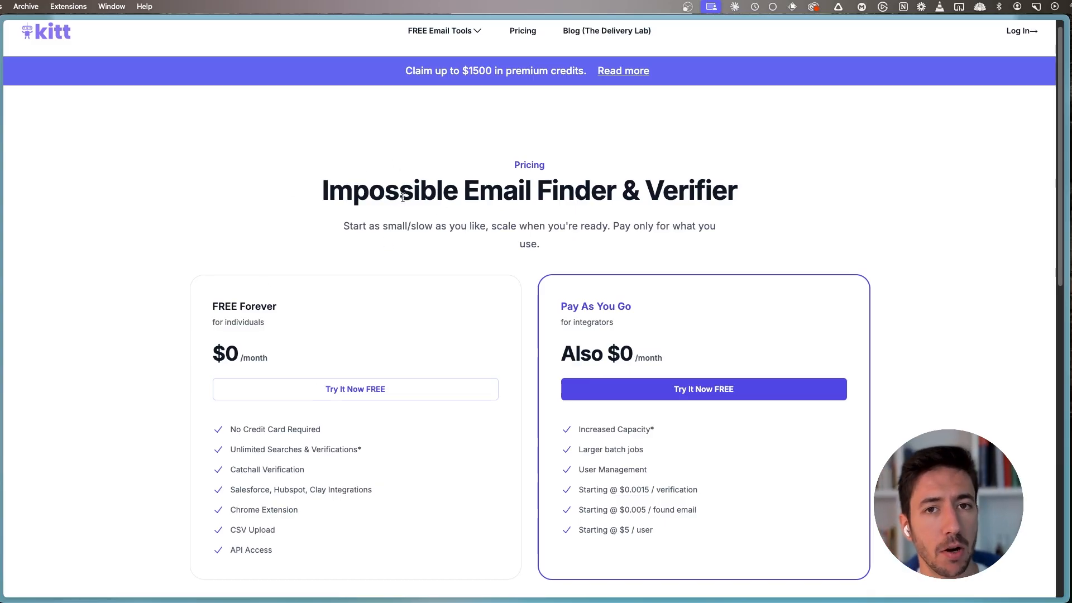
- Switch to the TryKitt REST API documentation and look at the /job/find_email endpoint
key(ctrl+Tab)
key(super+s)
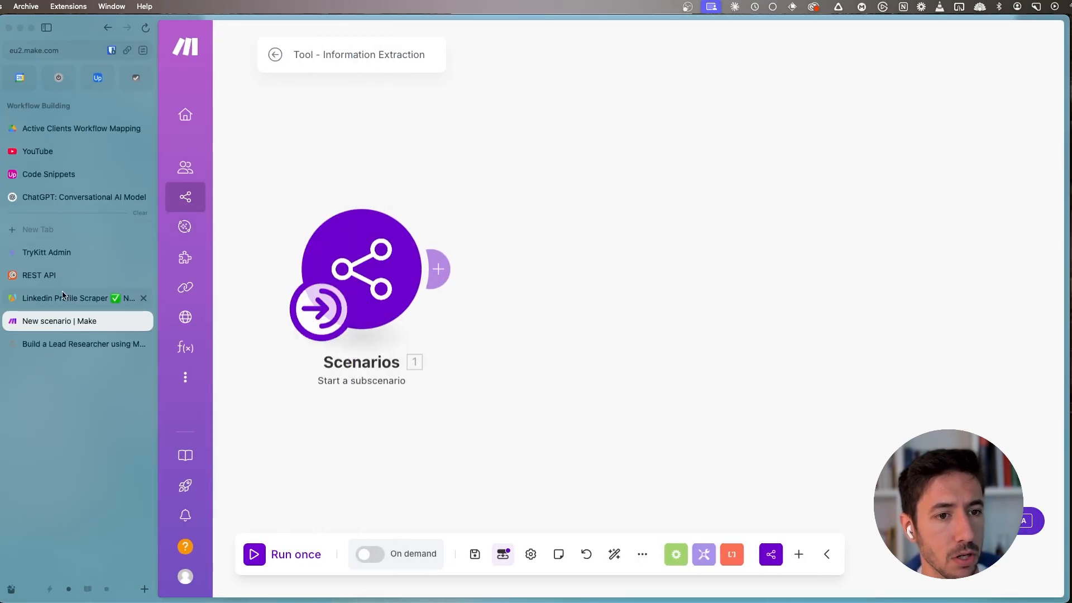
click(69, 277)
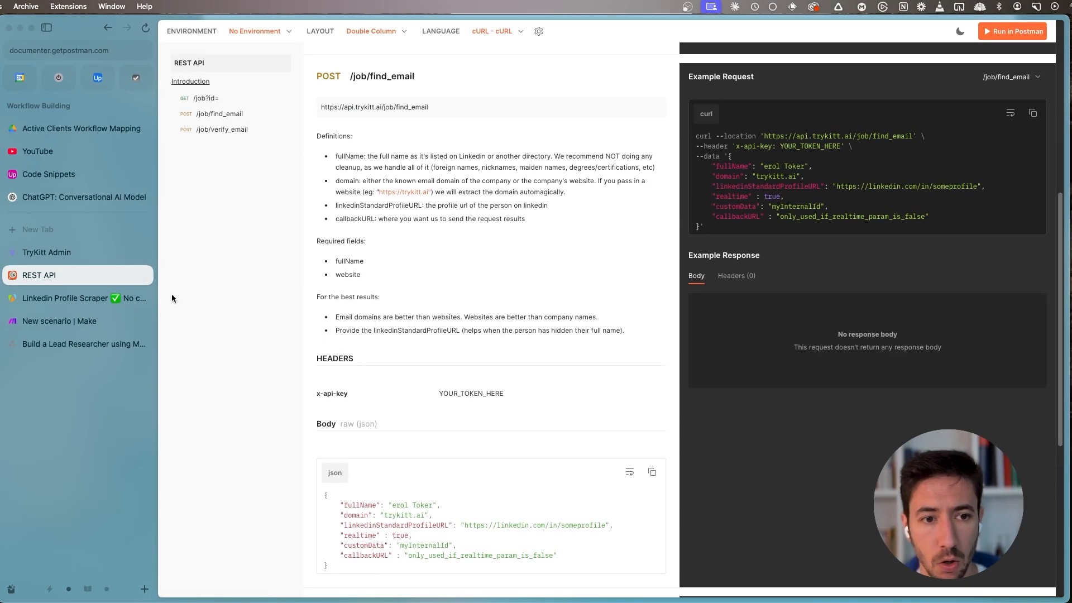
- Return to the Make scenario and add an HTTP "Make an API Key Auth request" module after the subscenario trigger
click(74, 321)
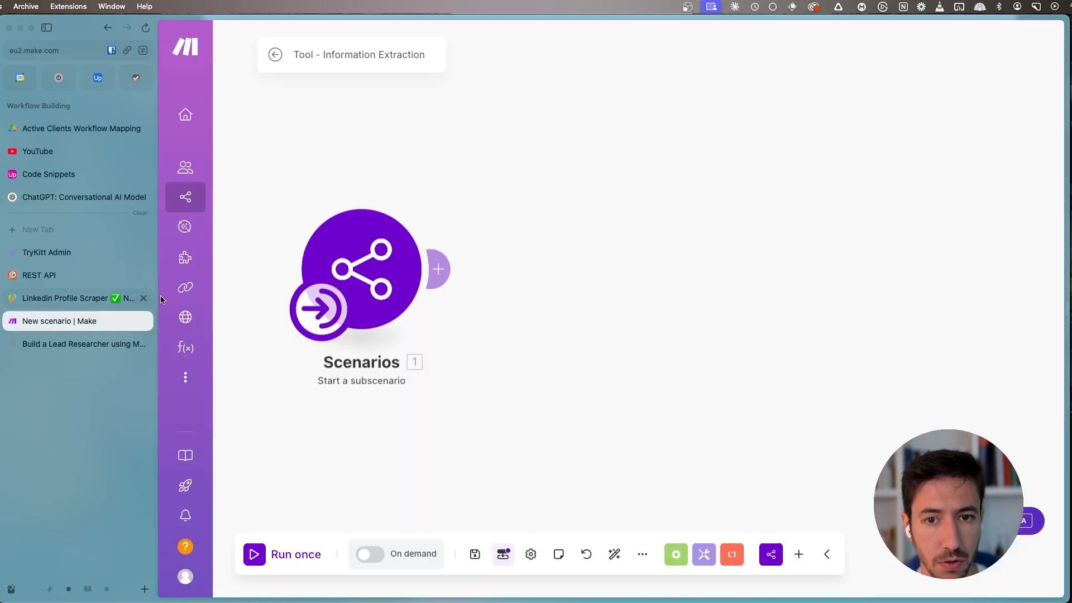
click(447, 271)
text(http)
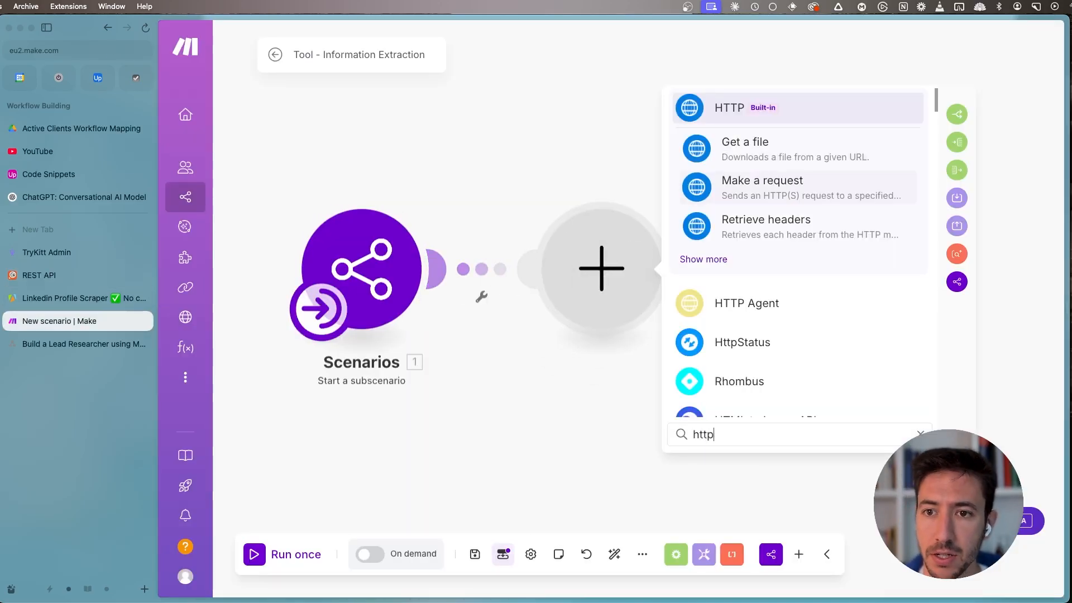
click(749, 107)
scroll(742, 209, down, 2)
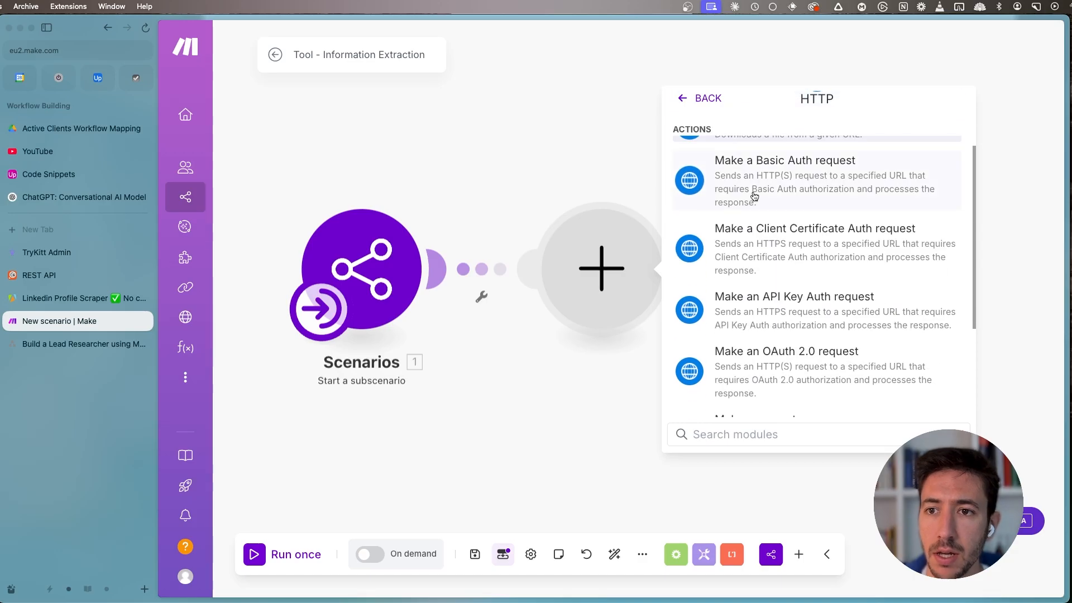
click(790, 319)
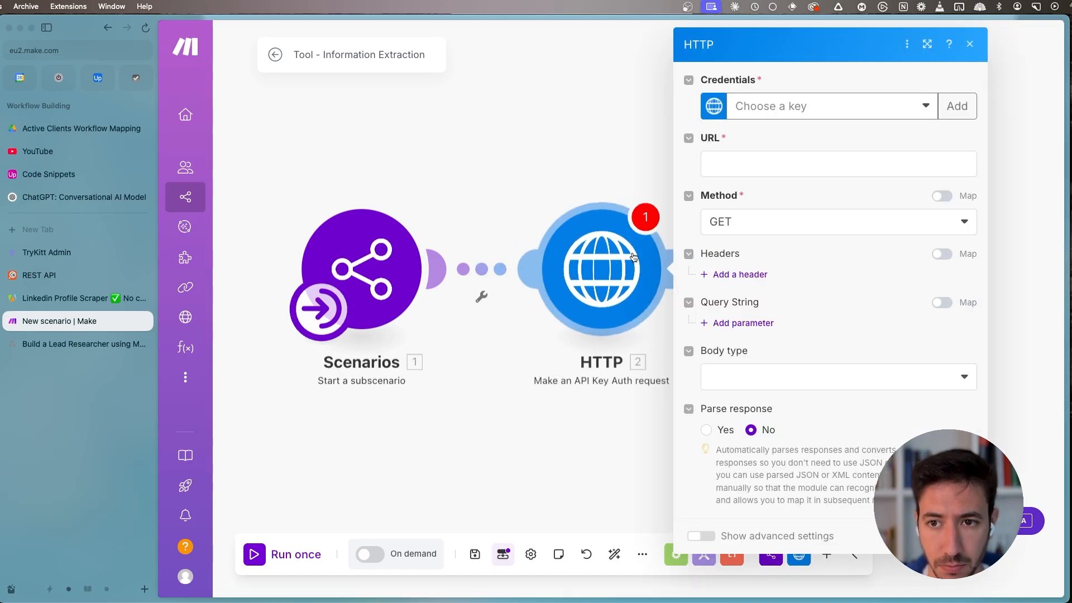
- Select the saved Trykitt key as the HTTP module's credentials and glance at the TryKitt admin dashboard
click(777, 111)
text(Try)
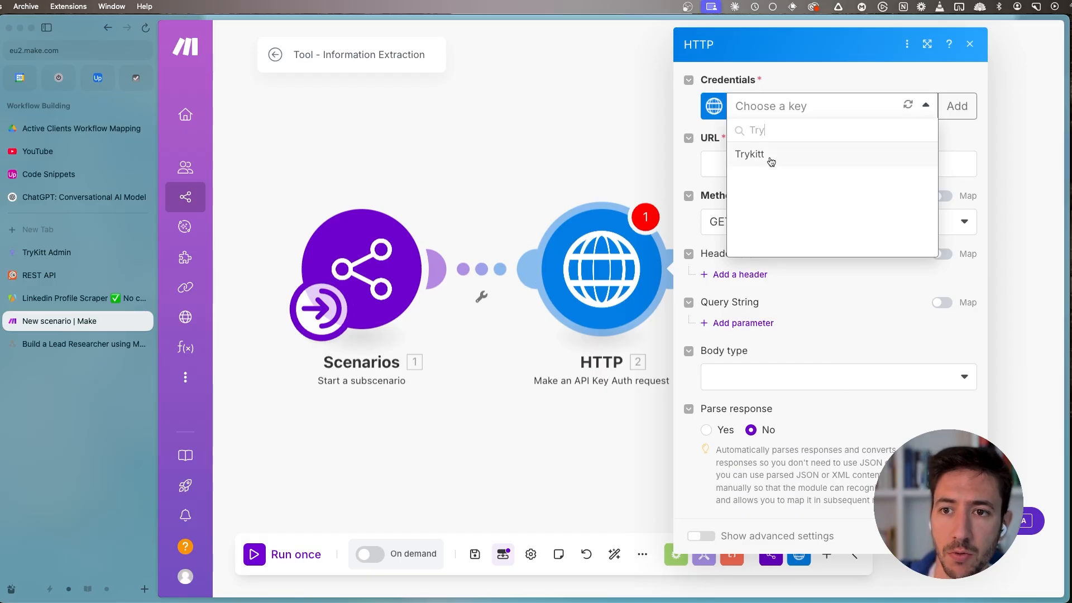
click(771, 162)
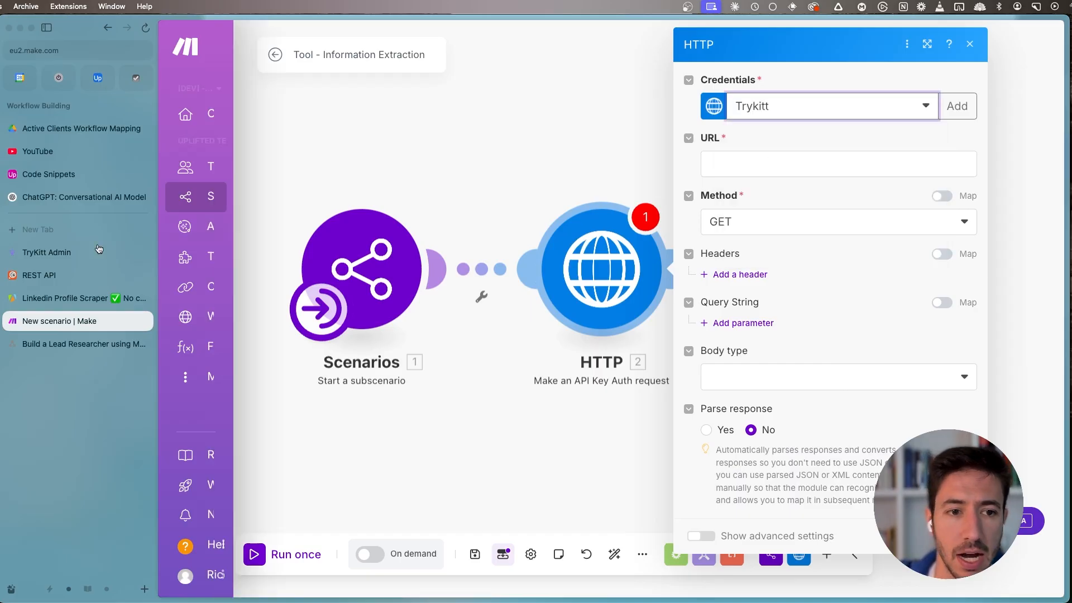
click(72, 254)
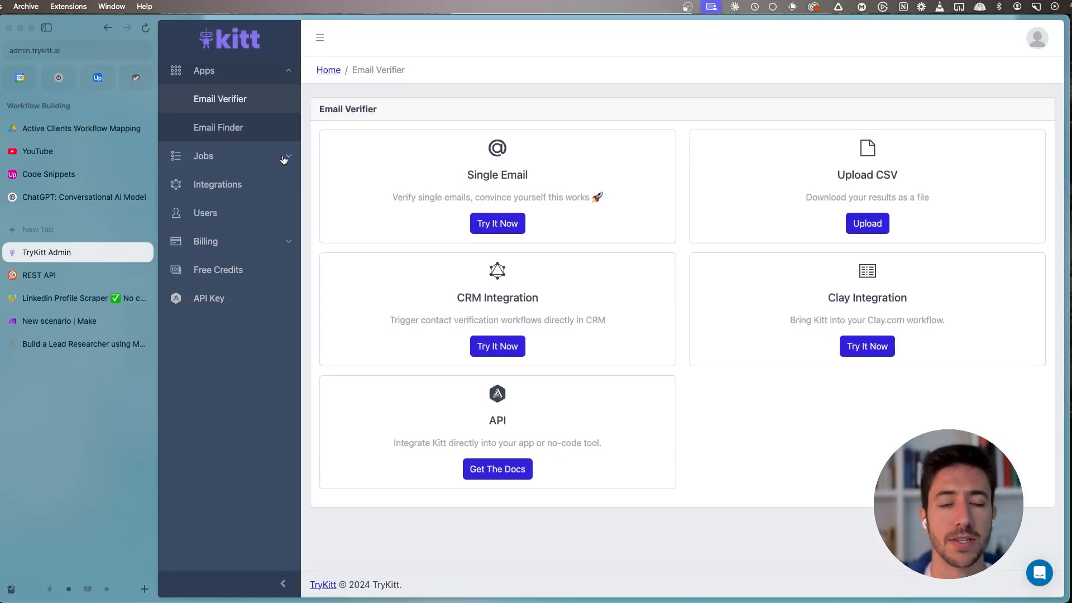
click(83, 322)
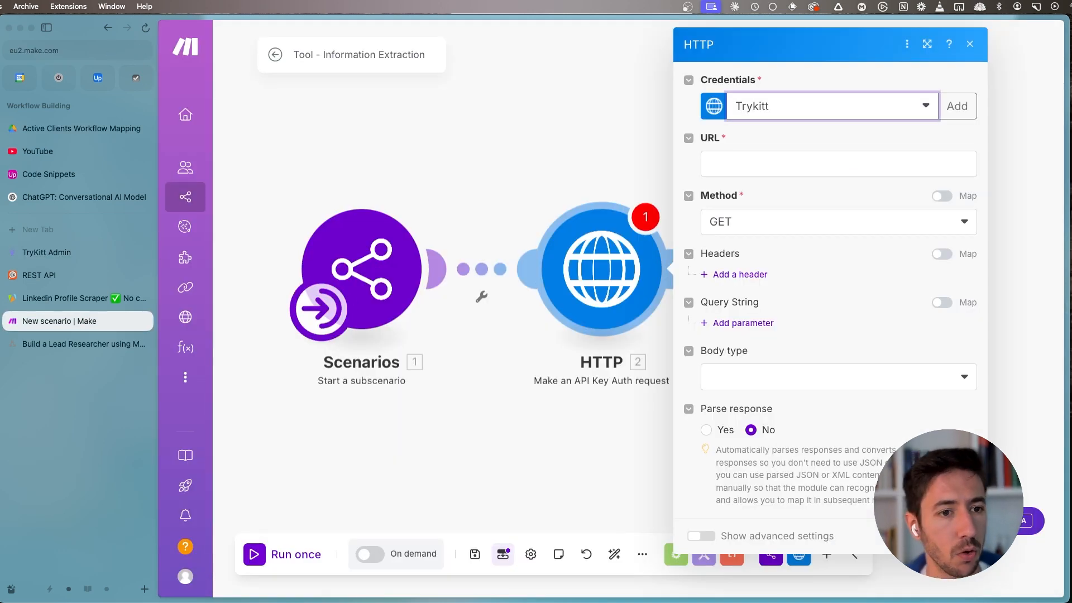
click(12, 279)
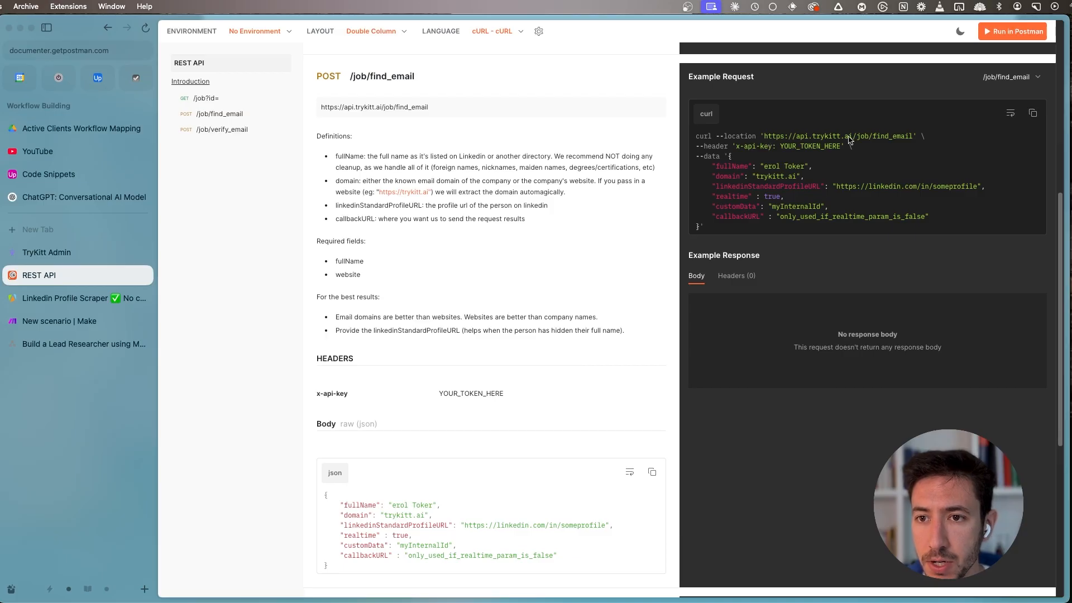
drag(912, 139, 769, 140)
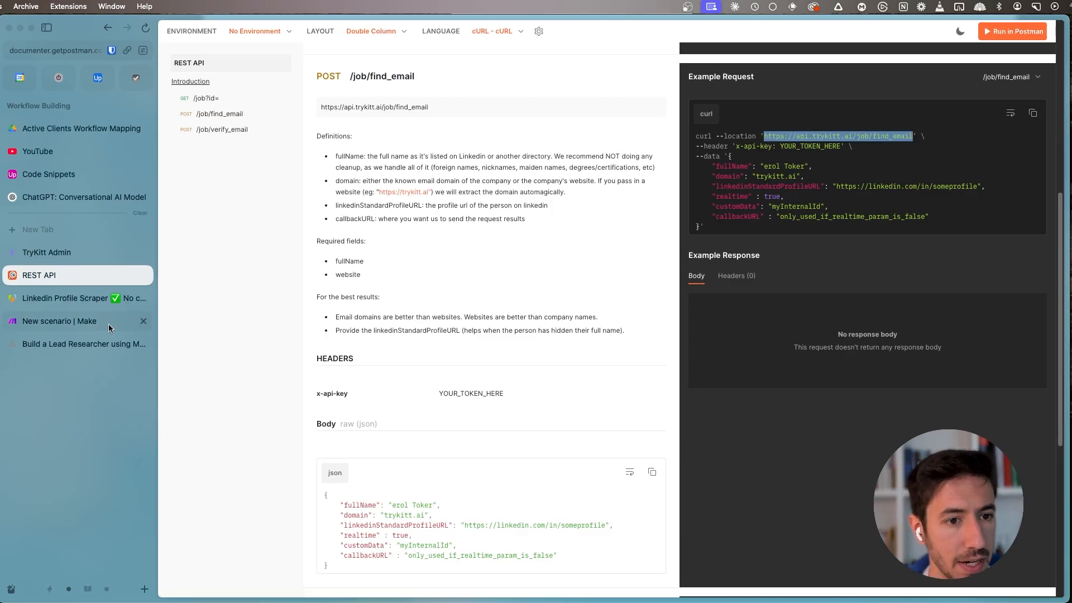
click(53, 324)
click(737, 163)
text(https://api.trykitt.ai/job/find_email)
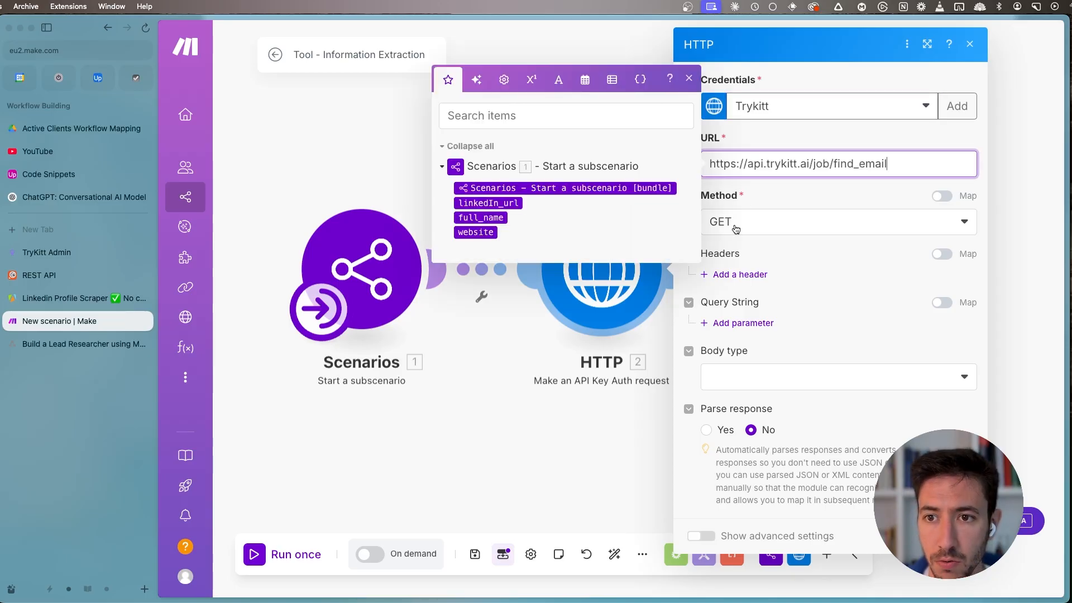
click(733, 226)
click(737, 294)
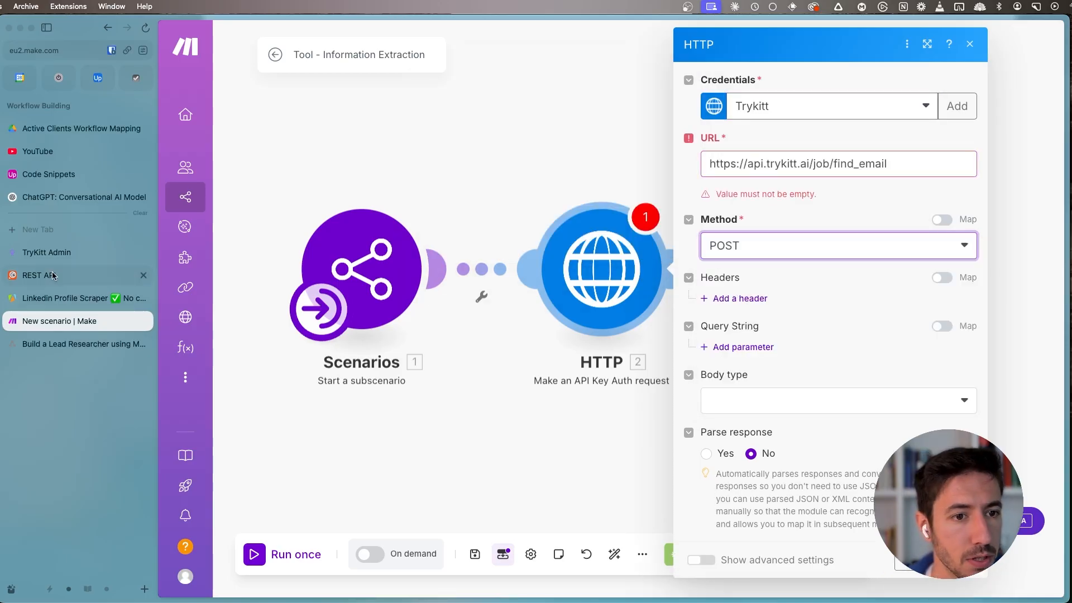
- Check the find_email documentation, and set the HTTP module's body type to Raw with content type JSON (application/json)
click(106, 255)
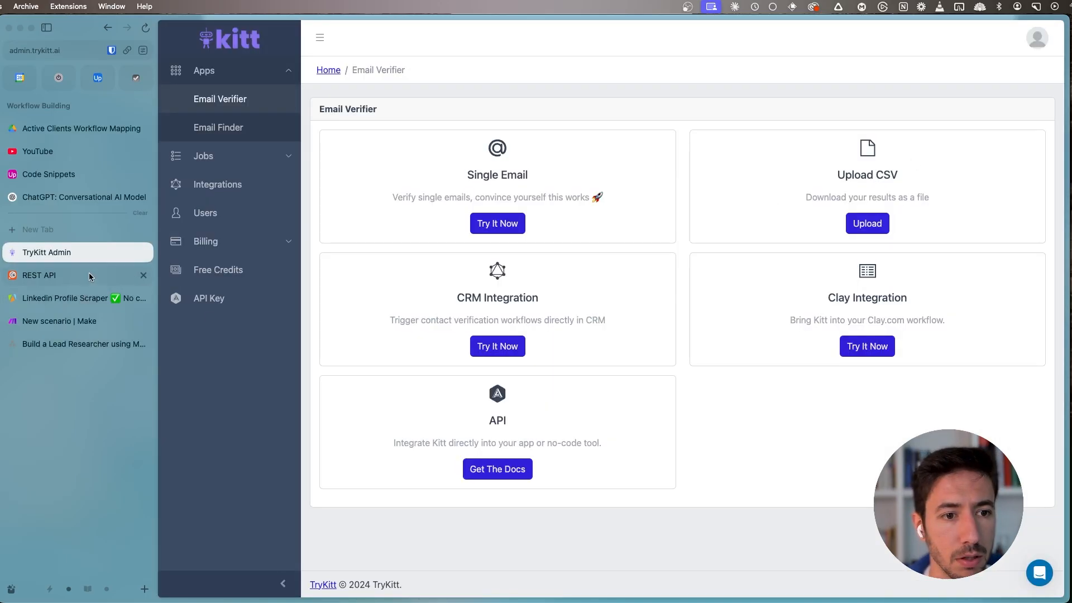
click(89, 273)
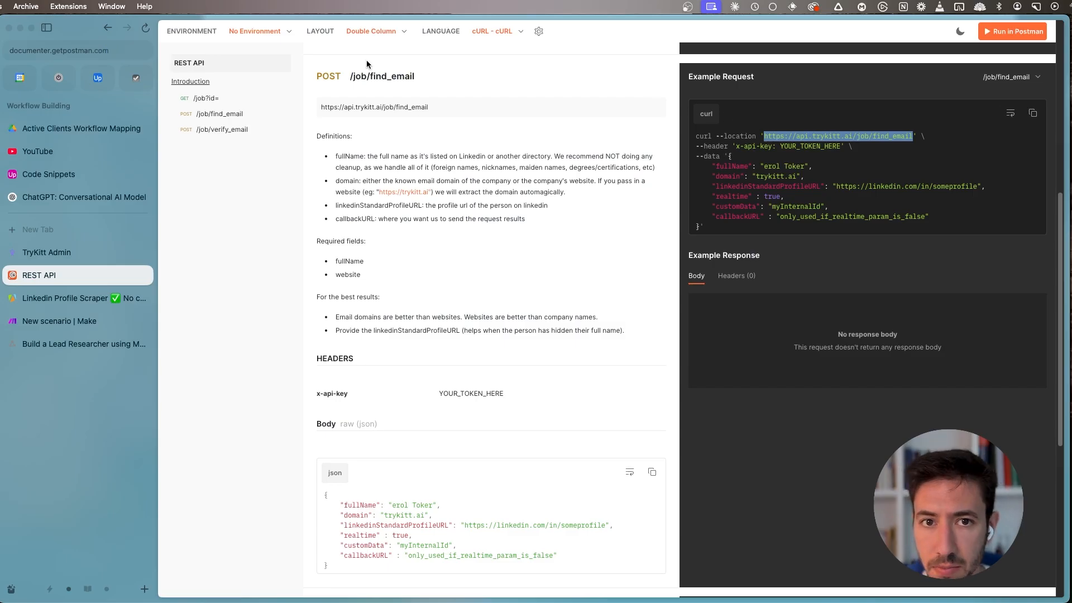
click(70, 323)
click(761, 401)
click(757, 445)
click(749, 459)
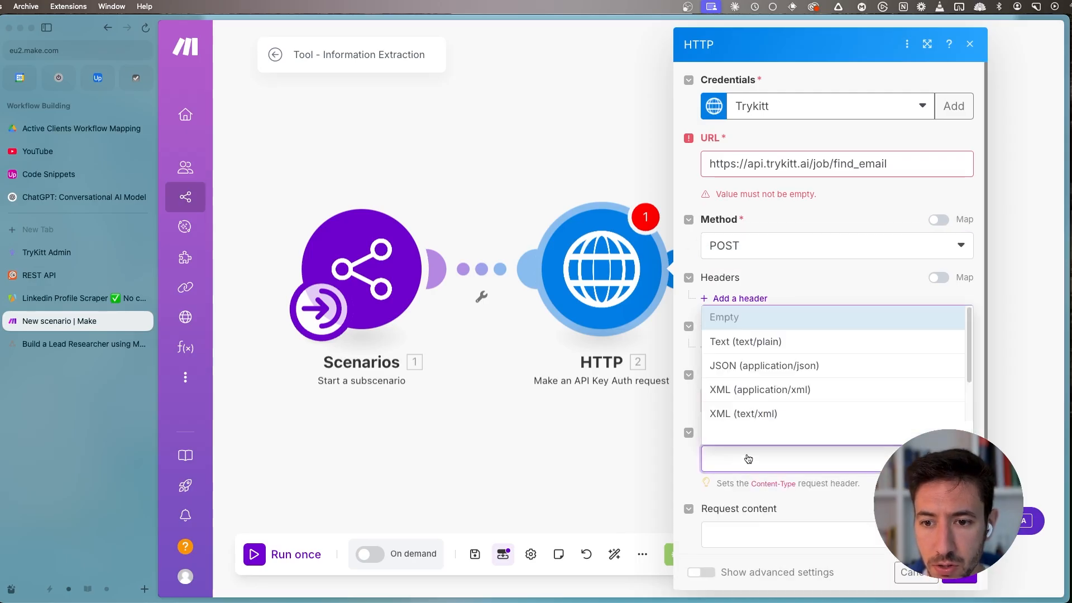
click(768, 366)
- Copy the sample JSON body from the find_email documentation into the HTTP module's request content
click(748, 528)
scroll(750, 499, down, 2)
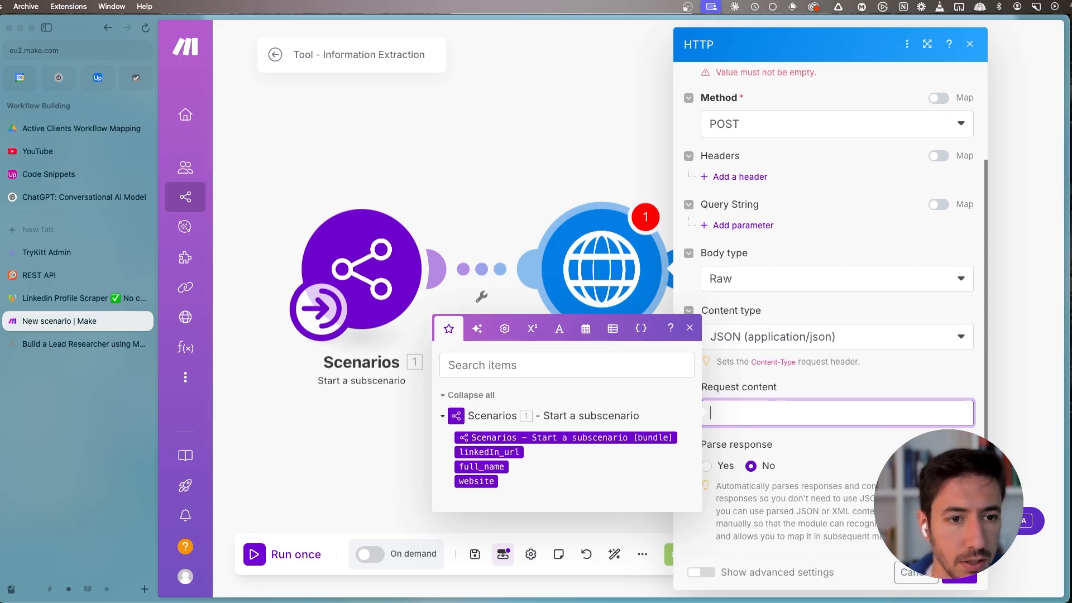
click(86, 274)
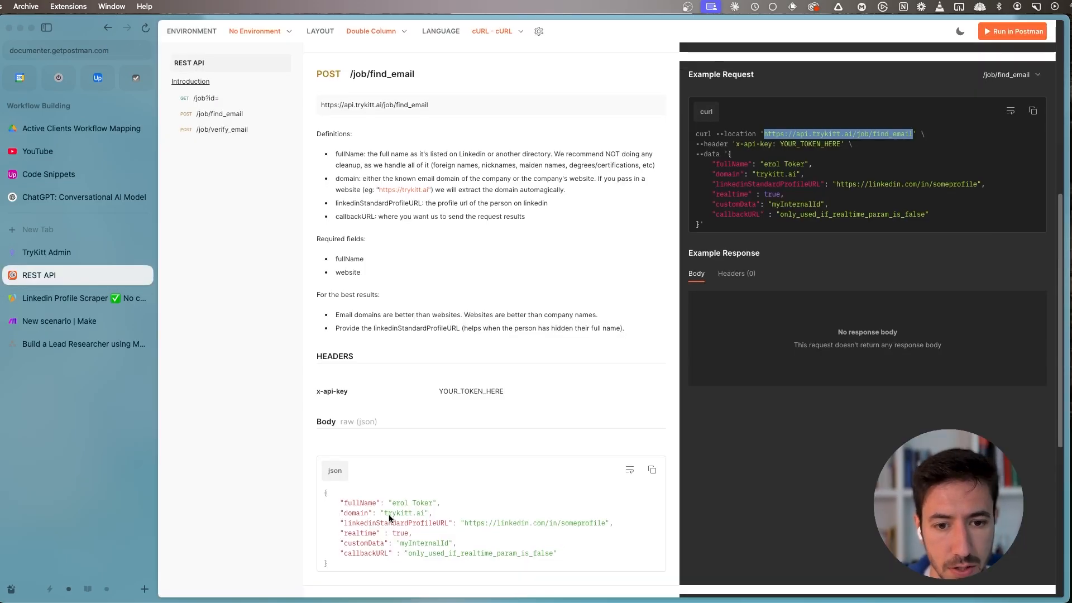
scroll(625, 382, down, 3)
click(652, 372)
click(75, 322)
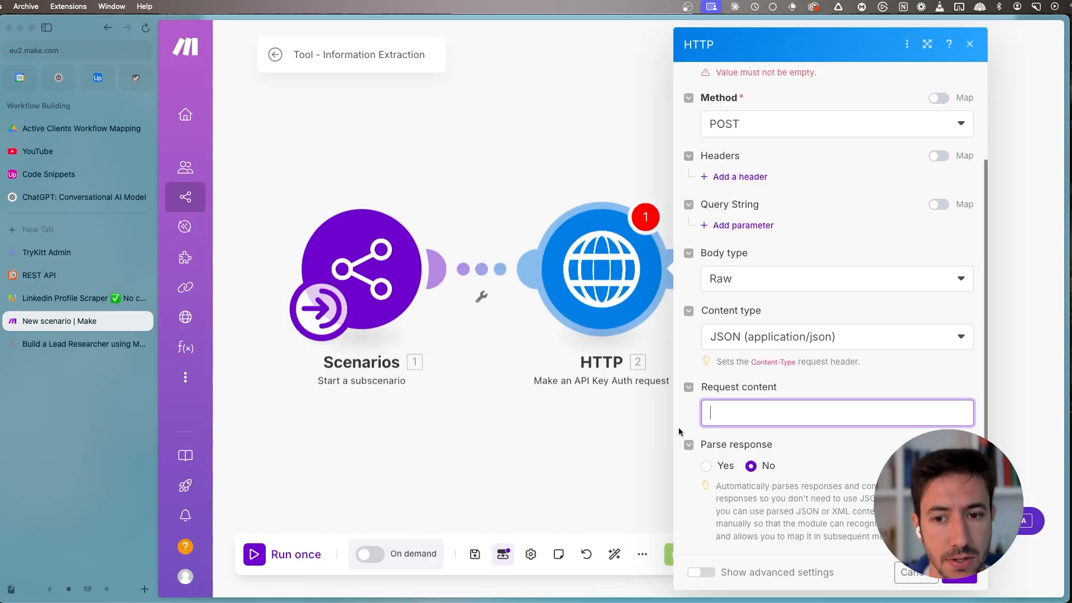
key(super+v)
scroll(805, 287, down, 3)
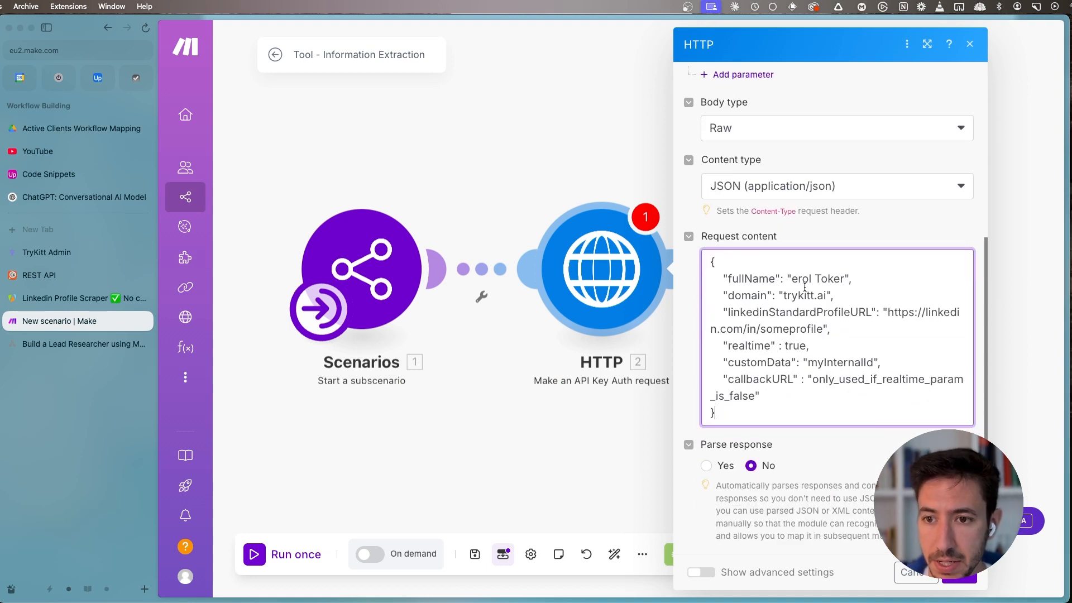
- Replace the sample fullName value in the request content with the full_name variable from the subscenario
drag(847, 278, 792, 278)
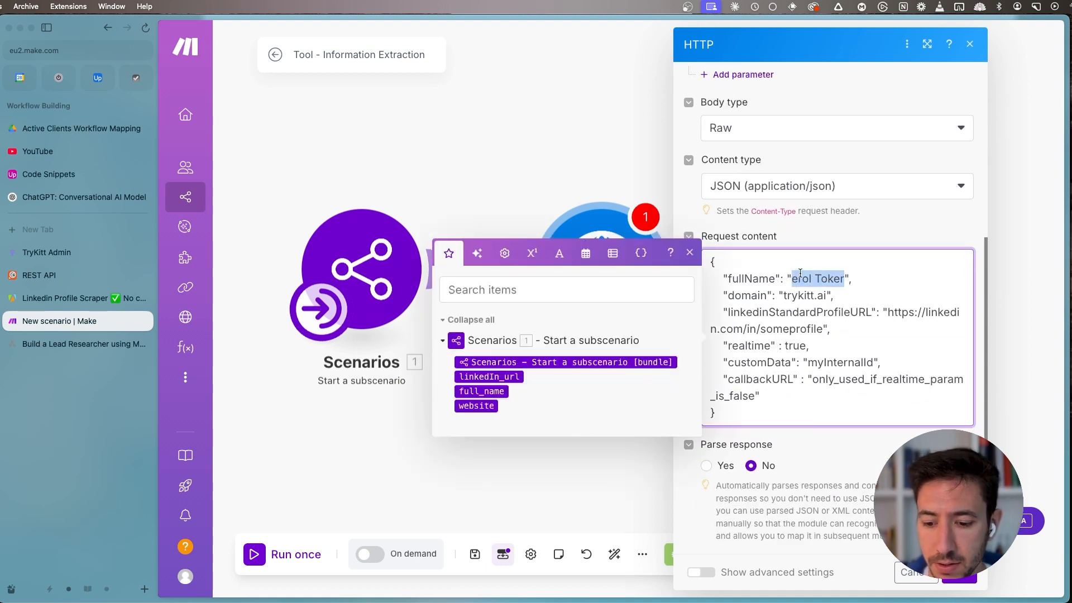
key(BackSpace)
click(482, 391)
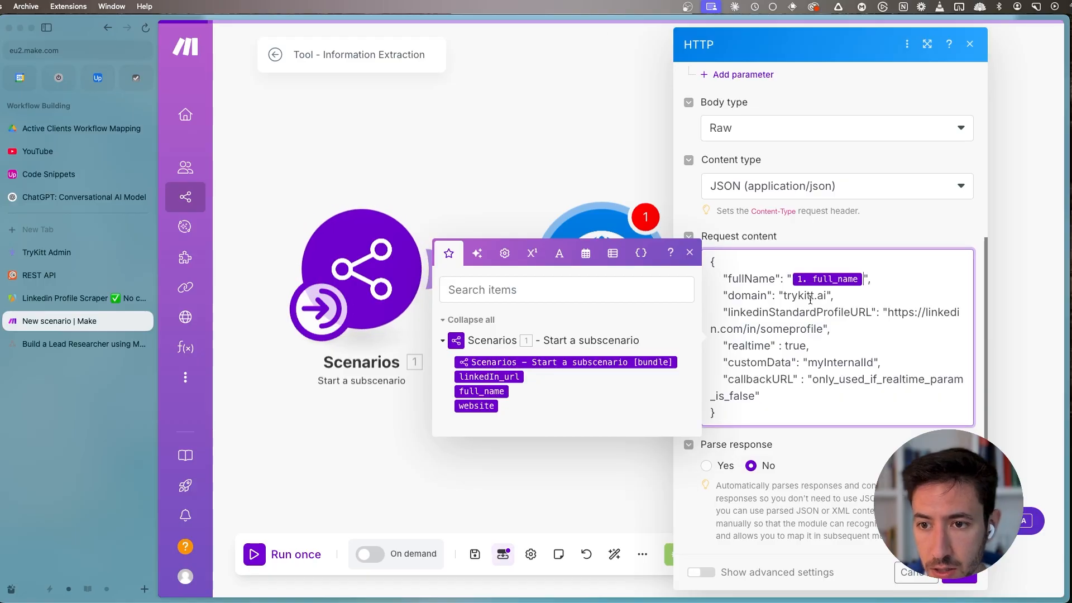
- Replace the sample domain and linkedinStandardProfileURL values in the request content with the website and linkedIn_url variables from the subscenario
drag(824, 296, 791, 295)
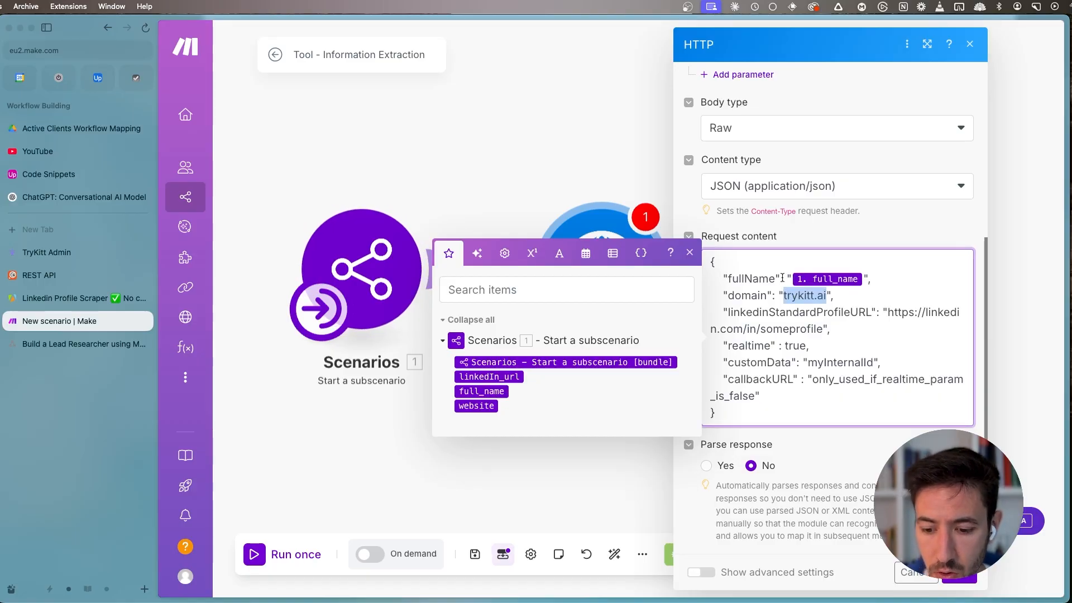
key(BackSpace)
click(478, 405)
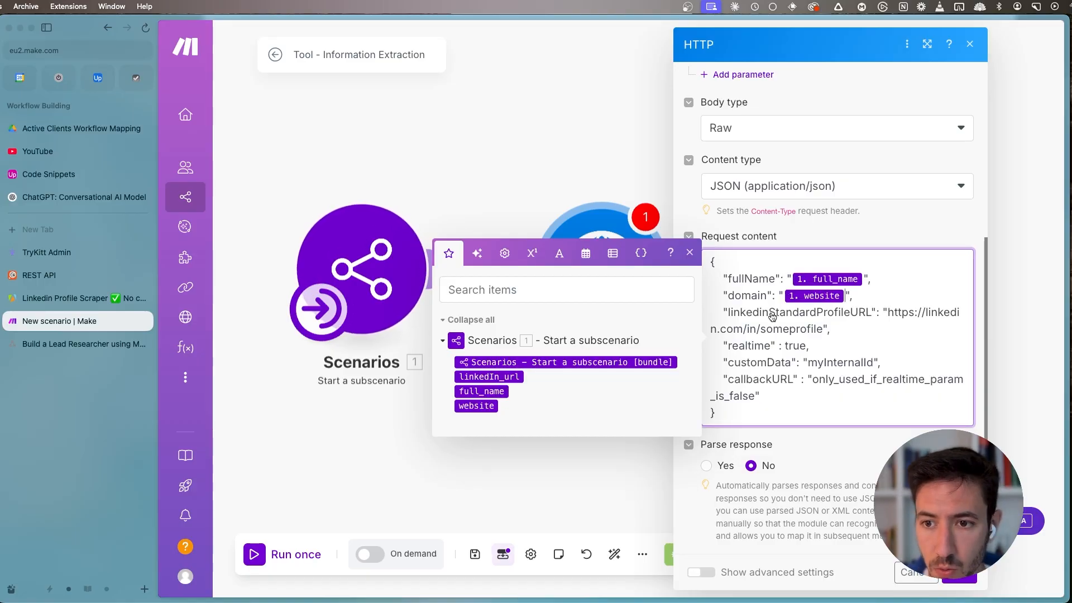
drag(898, 318, 820, 326)
key(BackSpace)
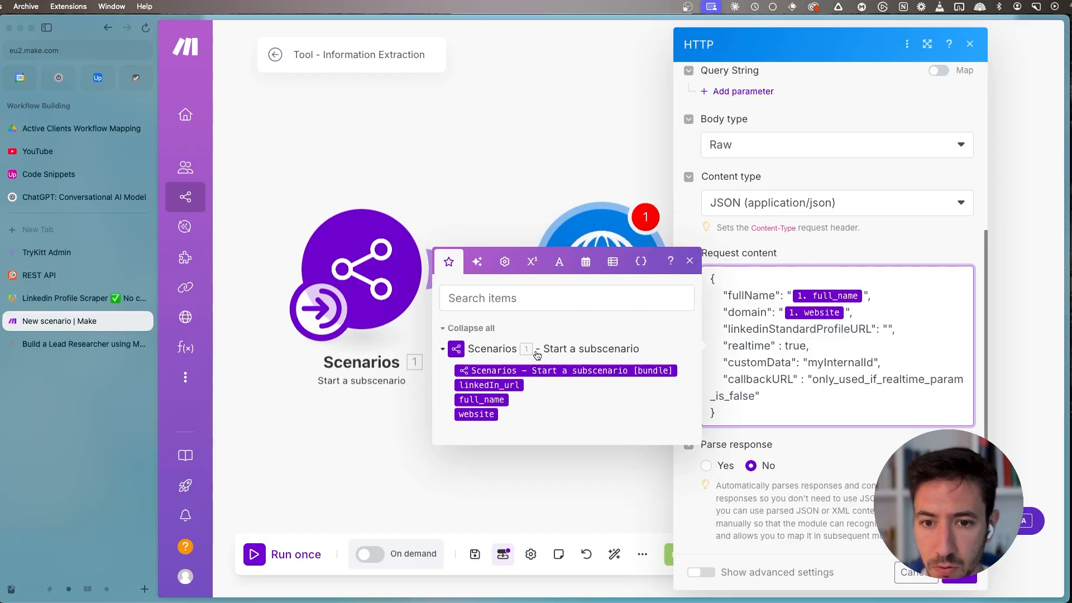
click(490, 385)
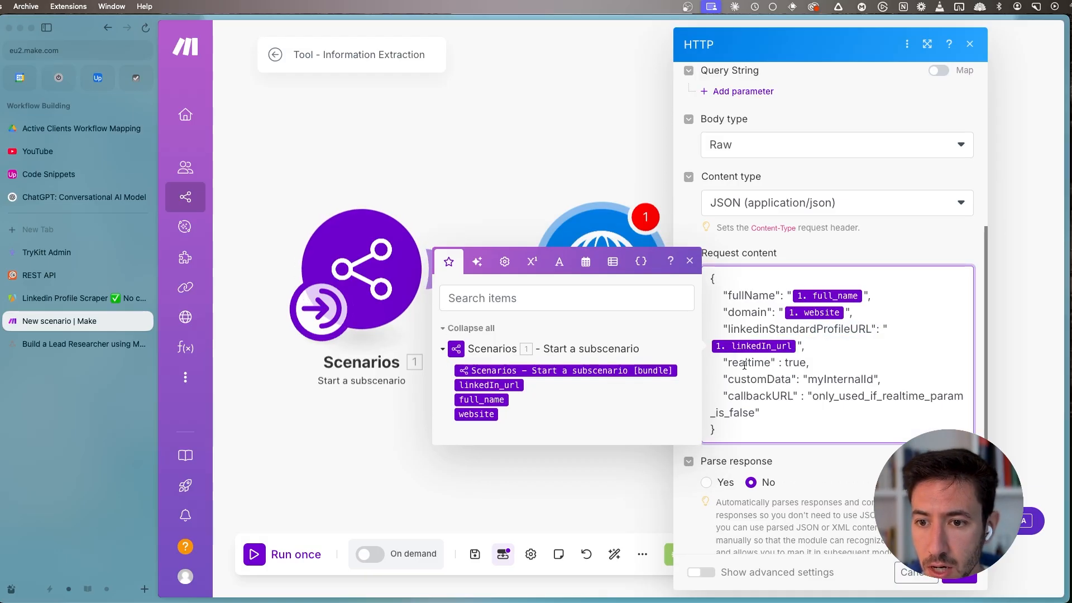
- Remove the customData and callbackURL entries from the request content, and save the HTTP module with response parsing enabled
drag(893, 377, 698, 381)
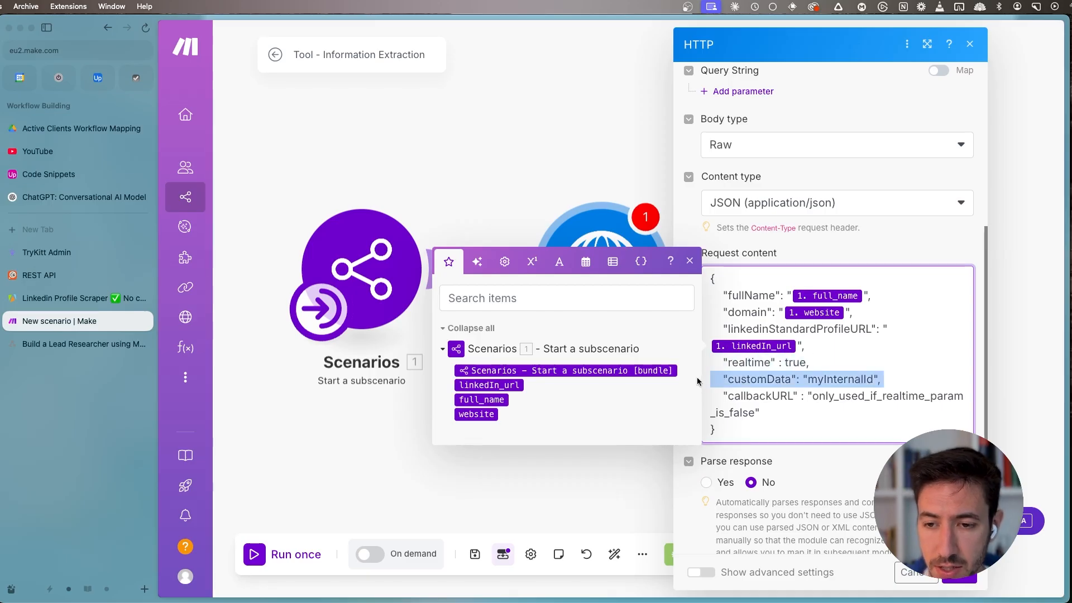
key(BackSpace)
drag(823, 395, 679, 381)
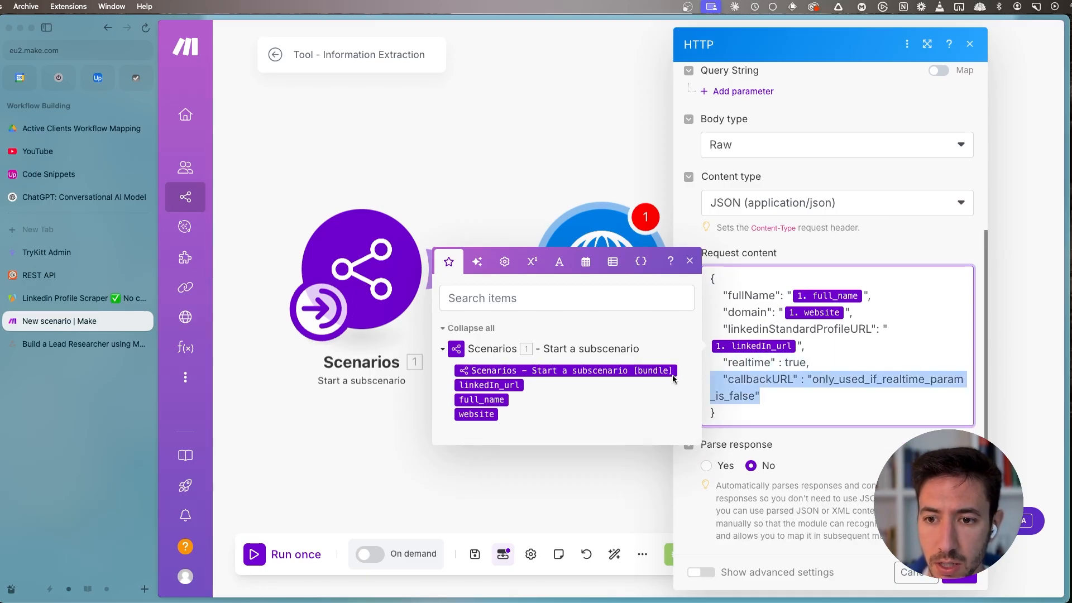
key(BackSpace)
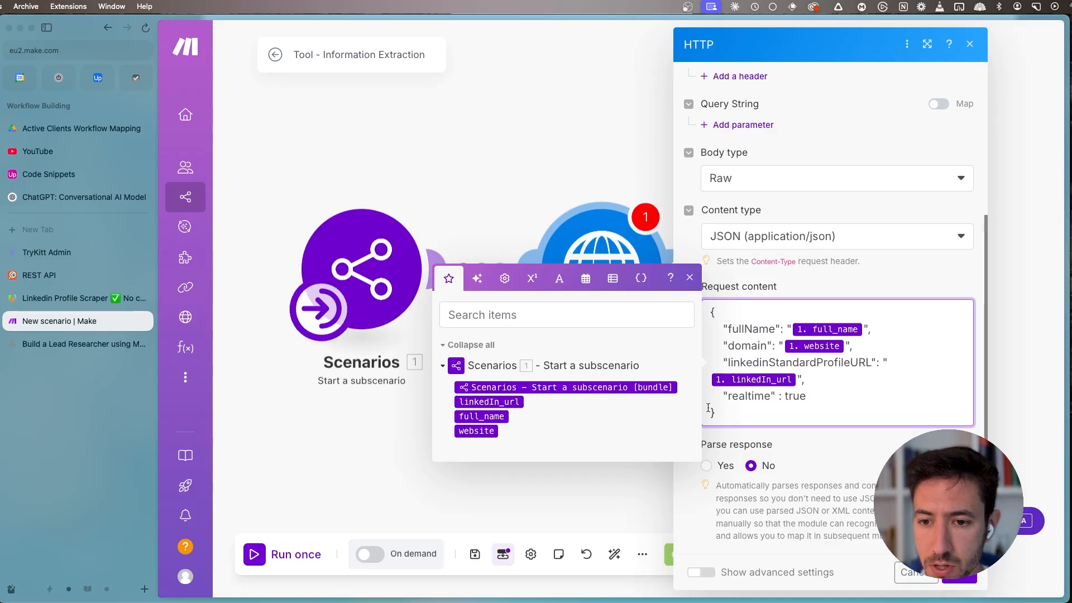
click(710, 464)
click(707, 465)
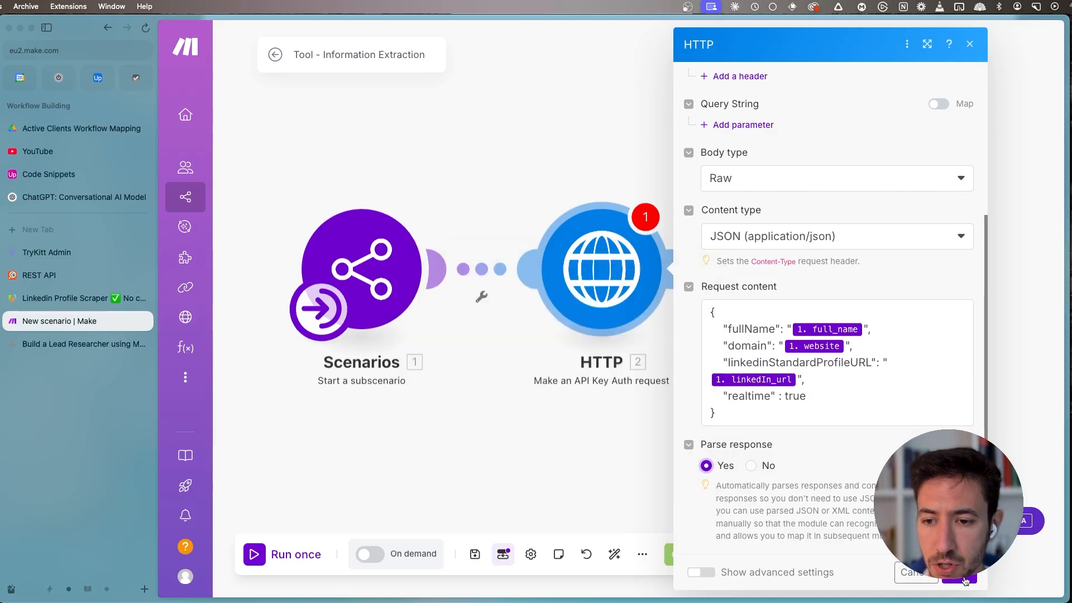
click(965, 581)
- Rename the HTTP module as Email Finder and move it farther away from the Start a subscenario module
right_click(635, 298)
click(677, 371)
text(E)
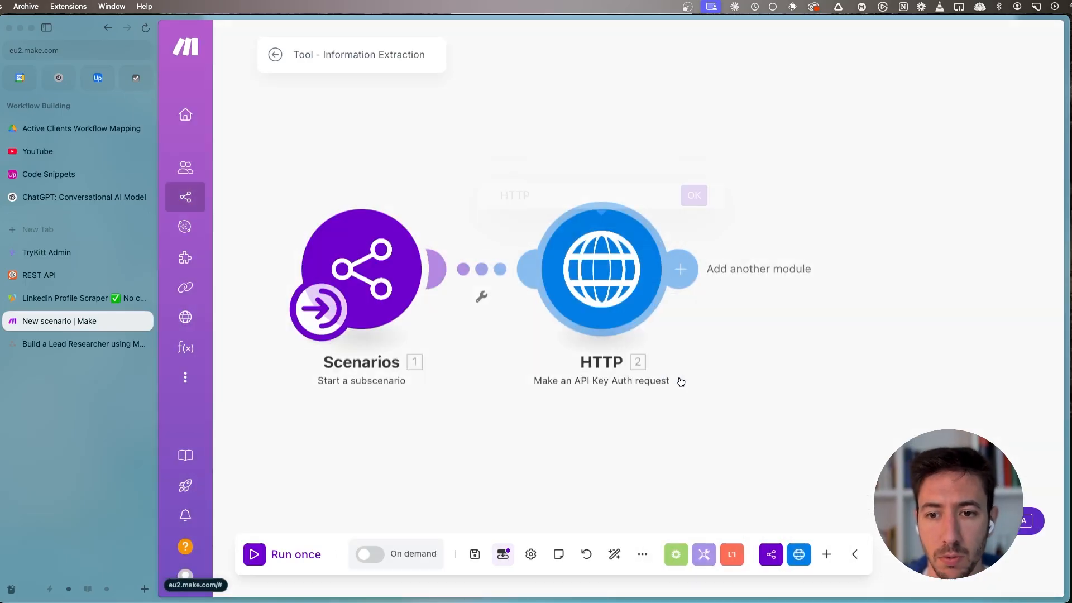
text(mail Finder)
key(Return)
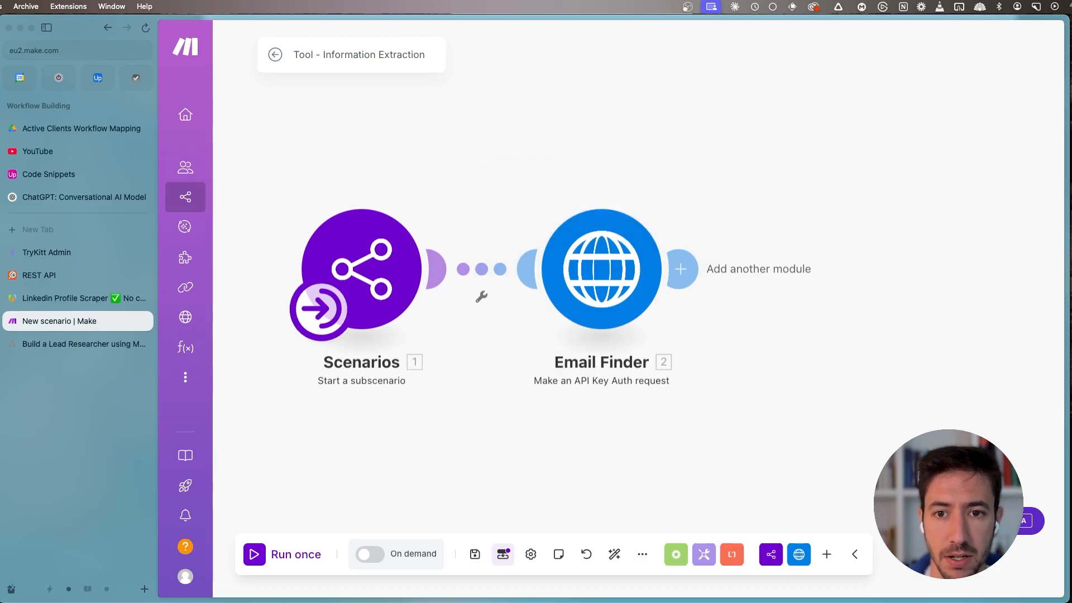
drag(577, 426, 490, 411)
drag(511, 263, 574, 261)
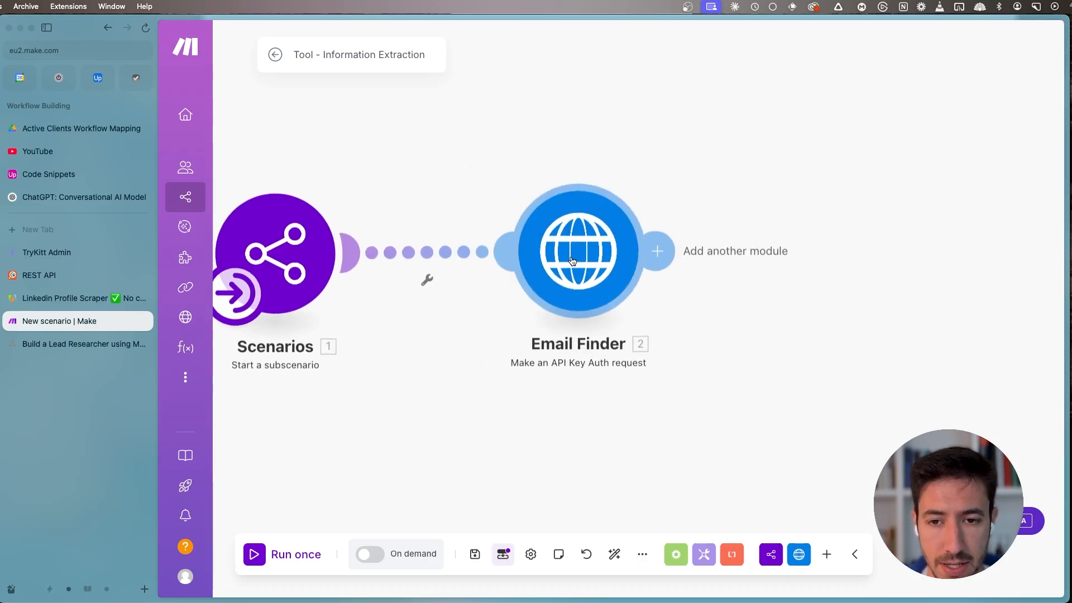
- Test only the Email Finder module with the lead's full name, the website upliftedconsulting.com and the lead's LinkedIn profile URL
right_click(574, 260)
click(613, 296)
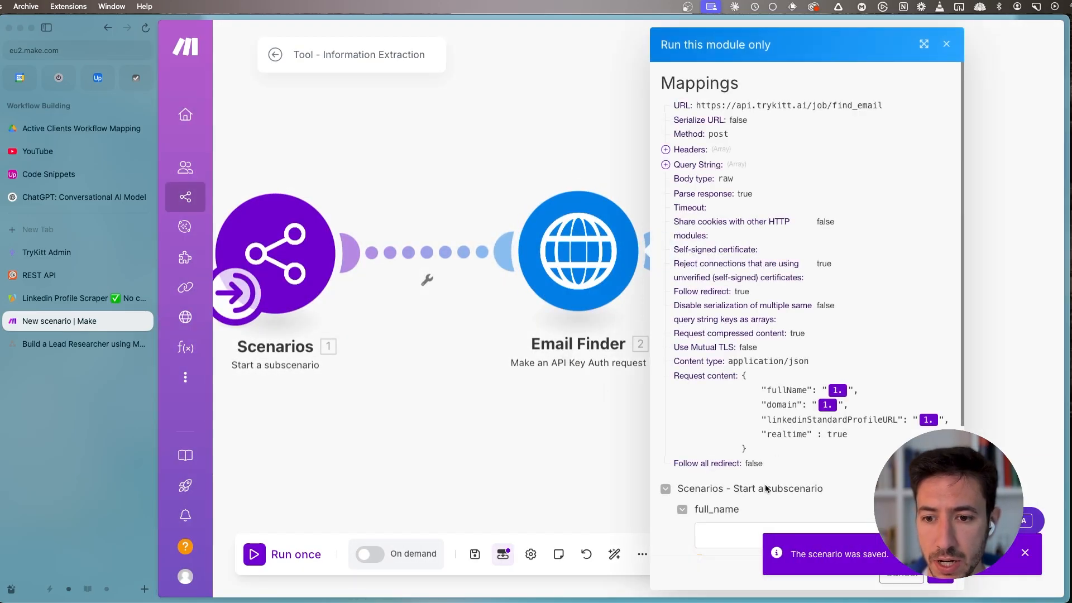
scroll(713, 422, down, 5)
click(754, 360)
key(Tab)
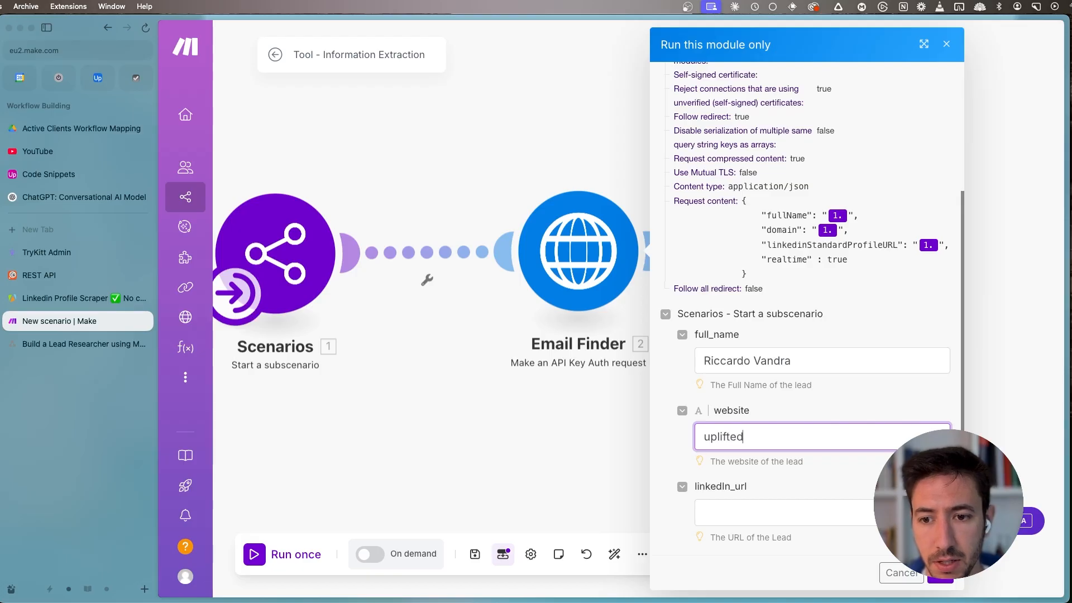
key(Tab)
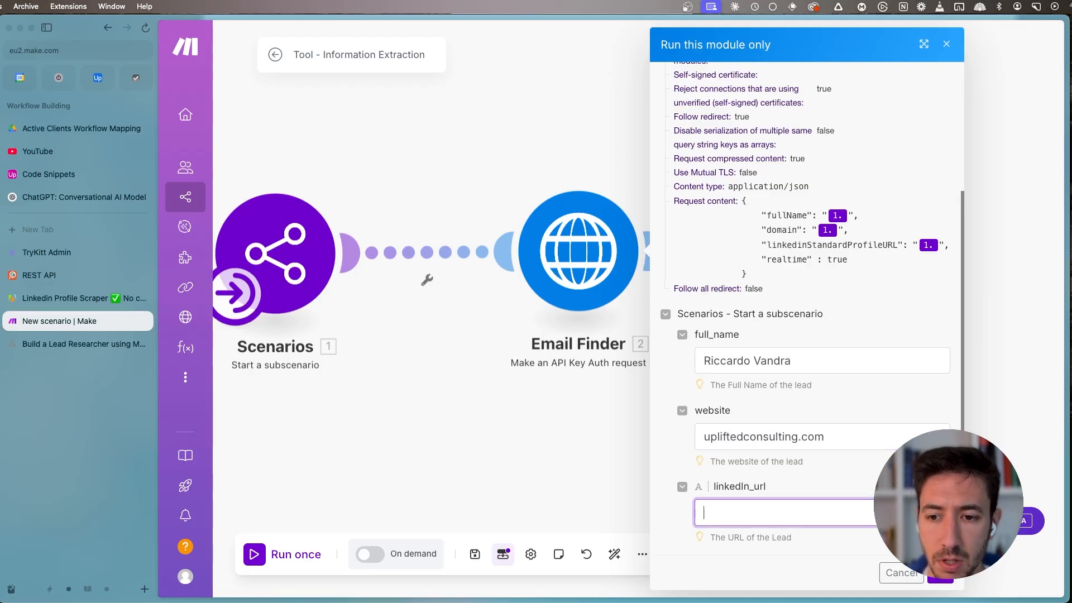
key(super+v)
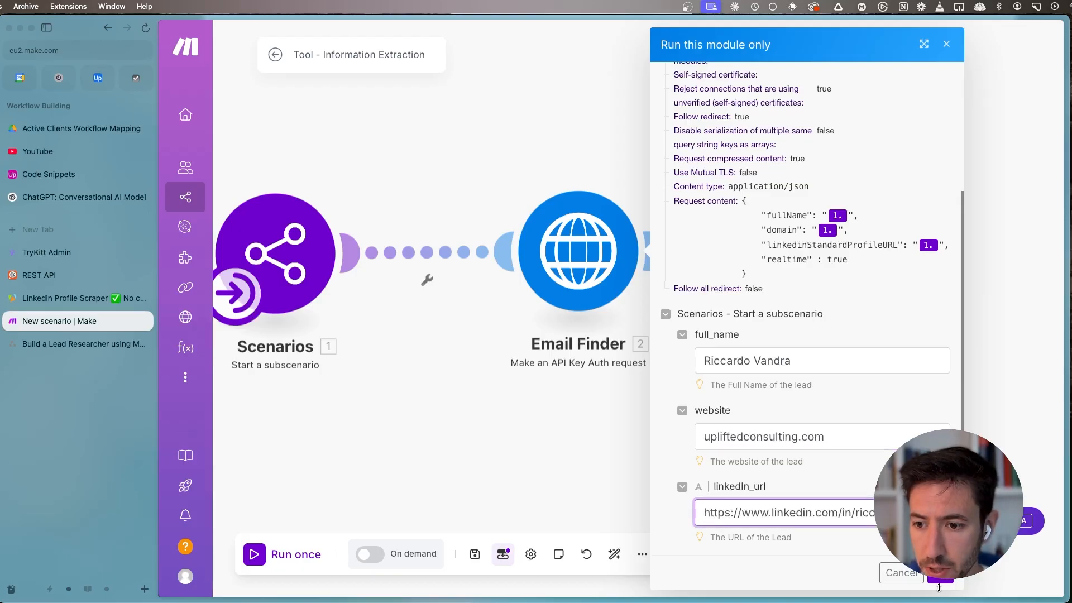
click(940, 581)
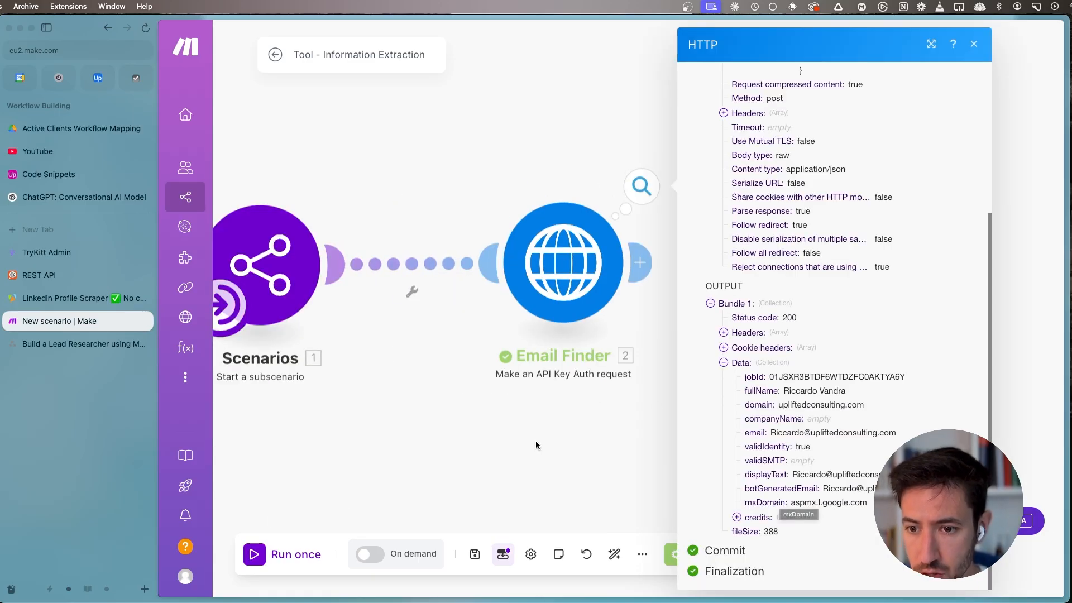
click(602, 434)
- Add a Scenarios Return output module after the Email Finder module
drag(644, 391, 773, 357)
scroll(718, 423, down, 4)
drag(716, 402, 508, 394)
click(555, 290)
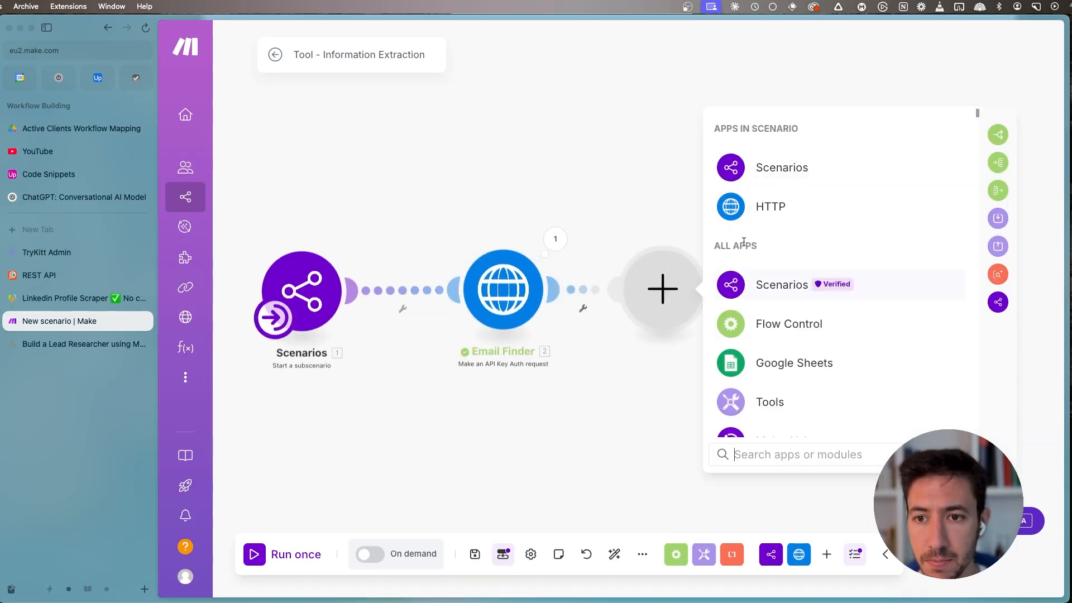
click(764, 167)
click(795, 328)
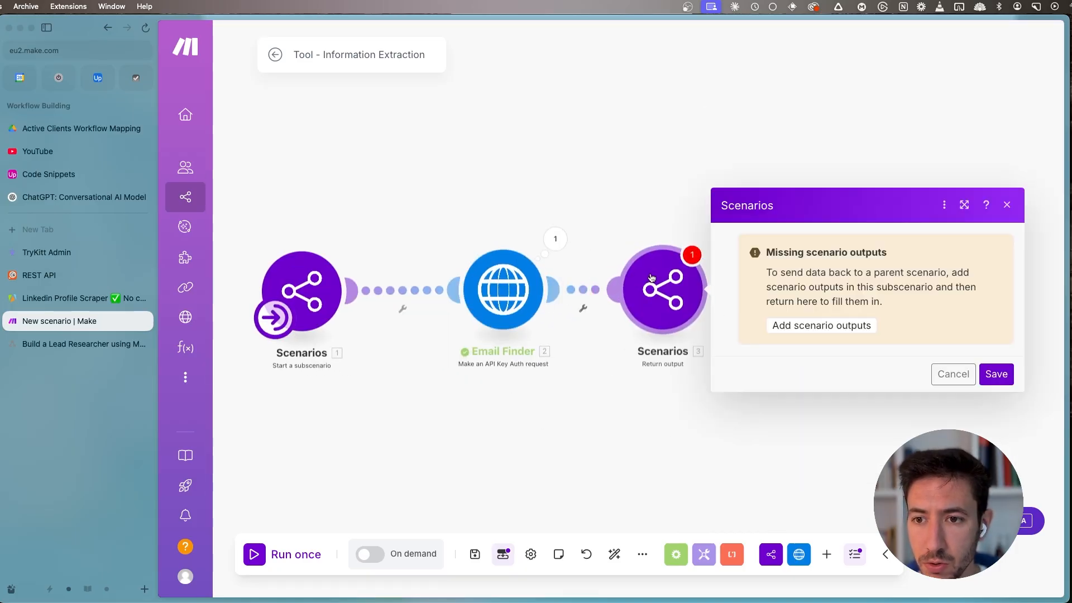
- Add a text scenario output named email with the description "The Email of the lead" and save the output structure
click(826, 326)
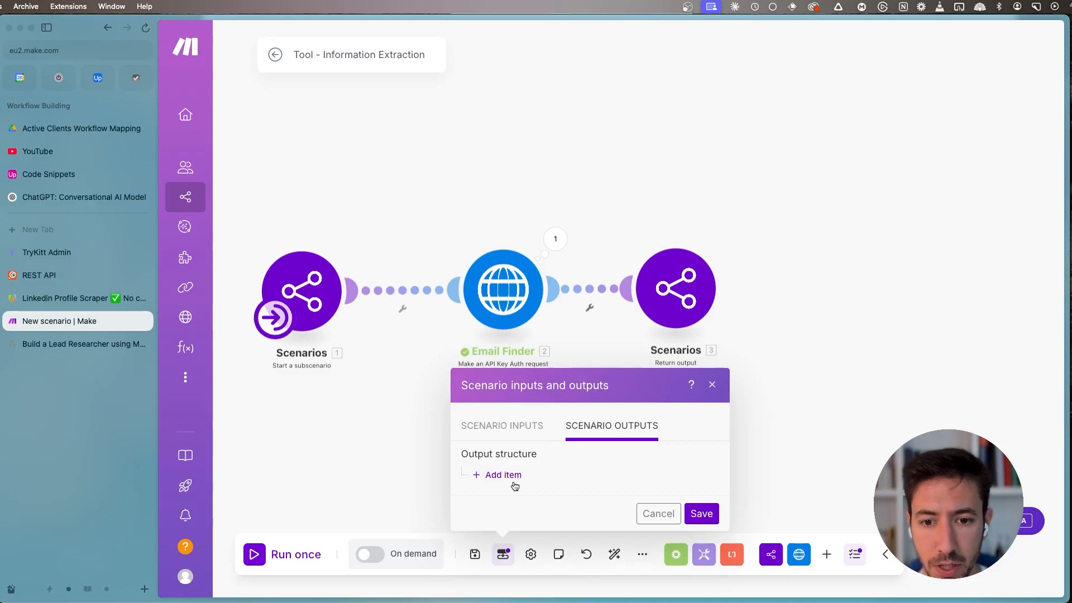
click(509, 475)
click(567, 190)
text(email)
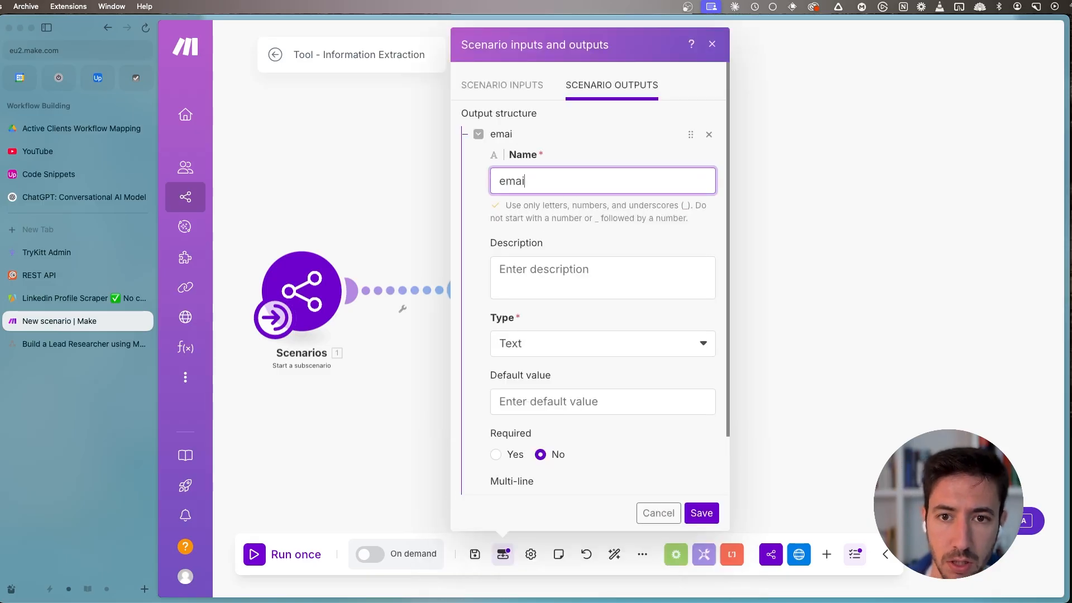
key(Tab)
text(The )
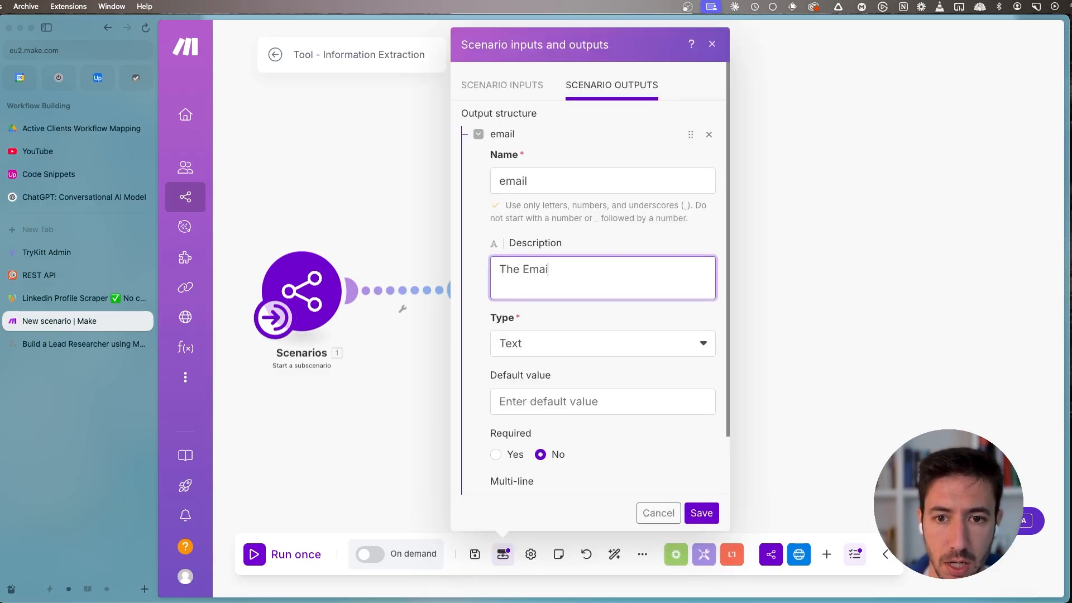
text(Email of the lead)
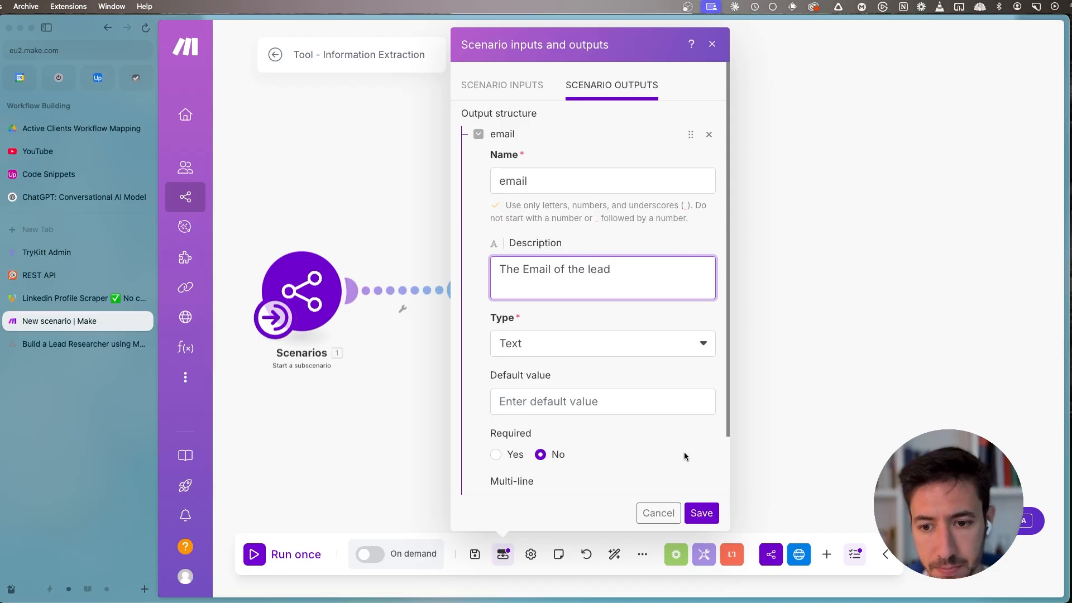
click(702, 513)
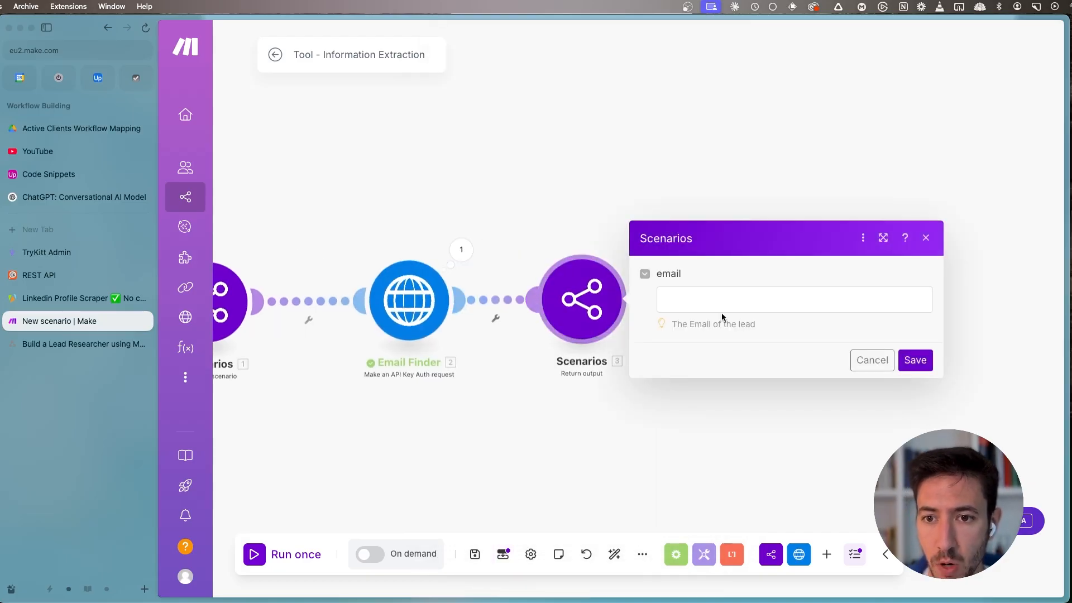
- Map the Return output module's email value to the email from the Email Finder data and save the module
click(726, 303)
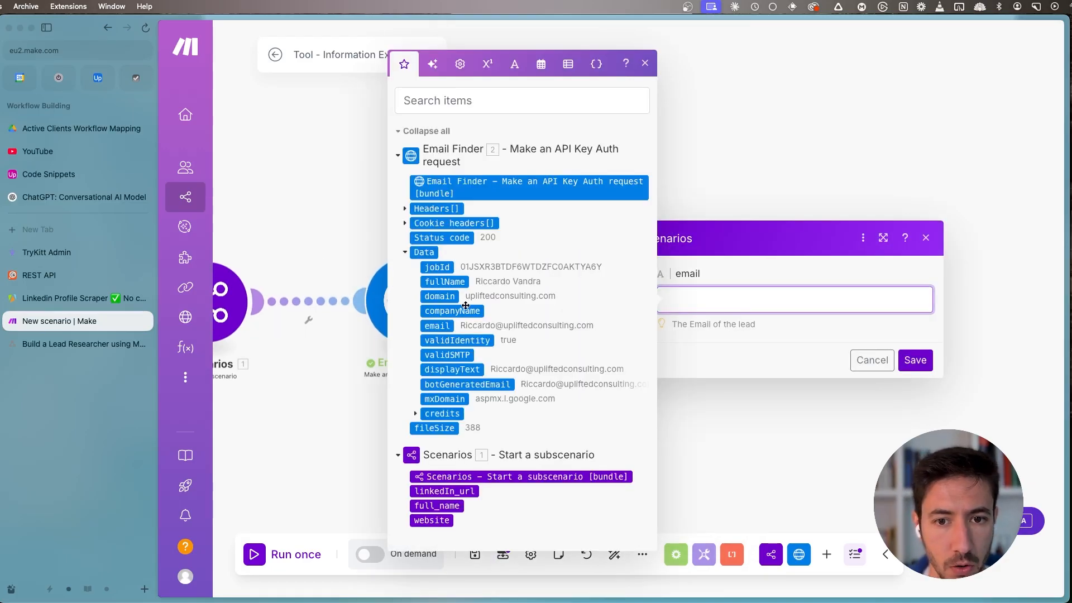
click(437, 325)
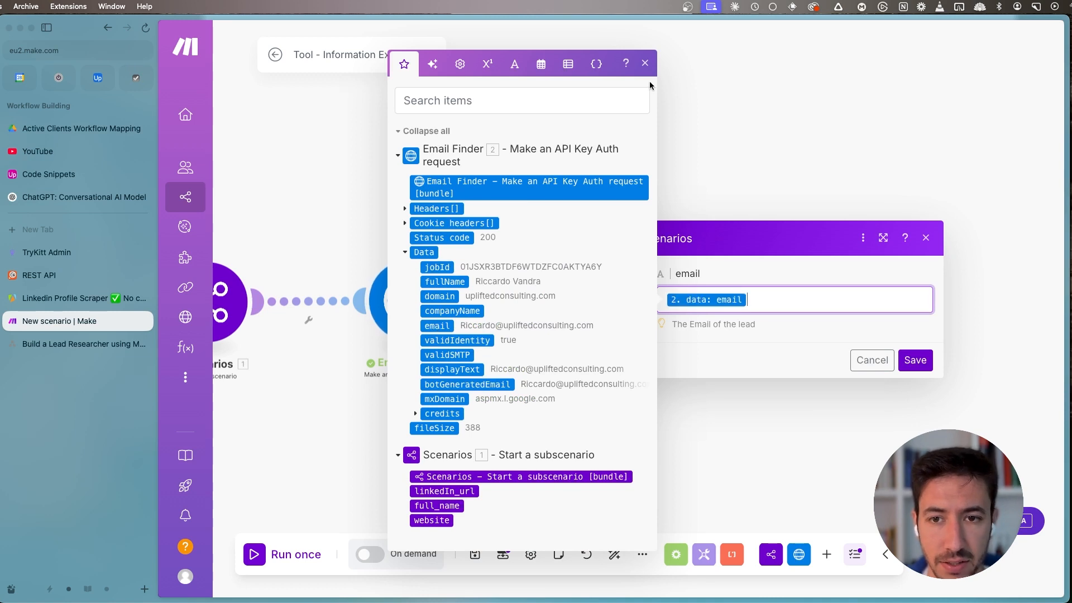
click(661, 88)
click(897, 363)
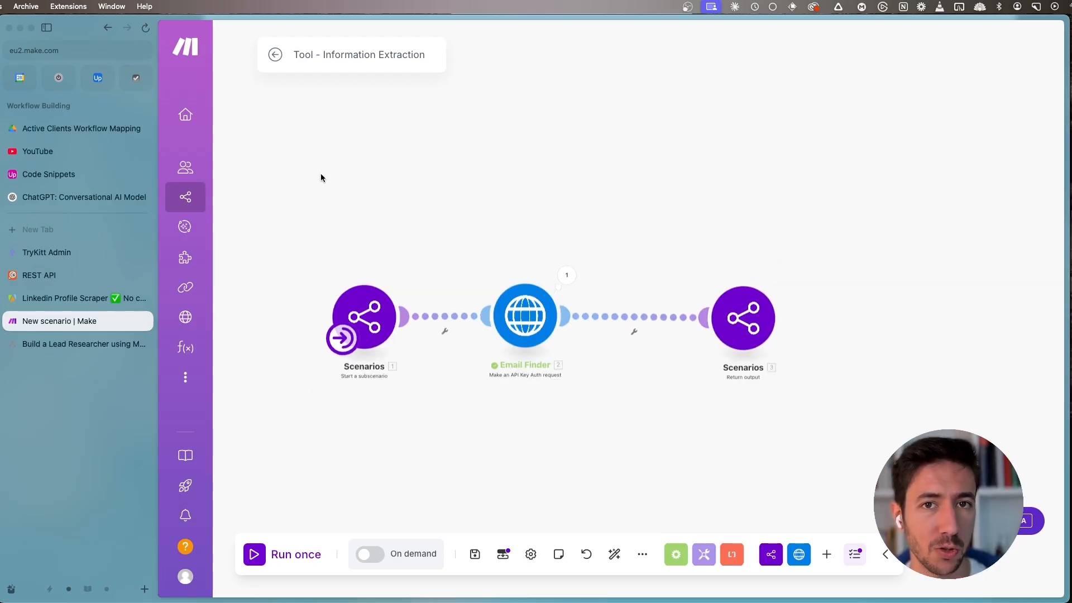
- Open the Lead Researcher Agent's configuration from the list of AI agents
mouse_move(205, 229)
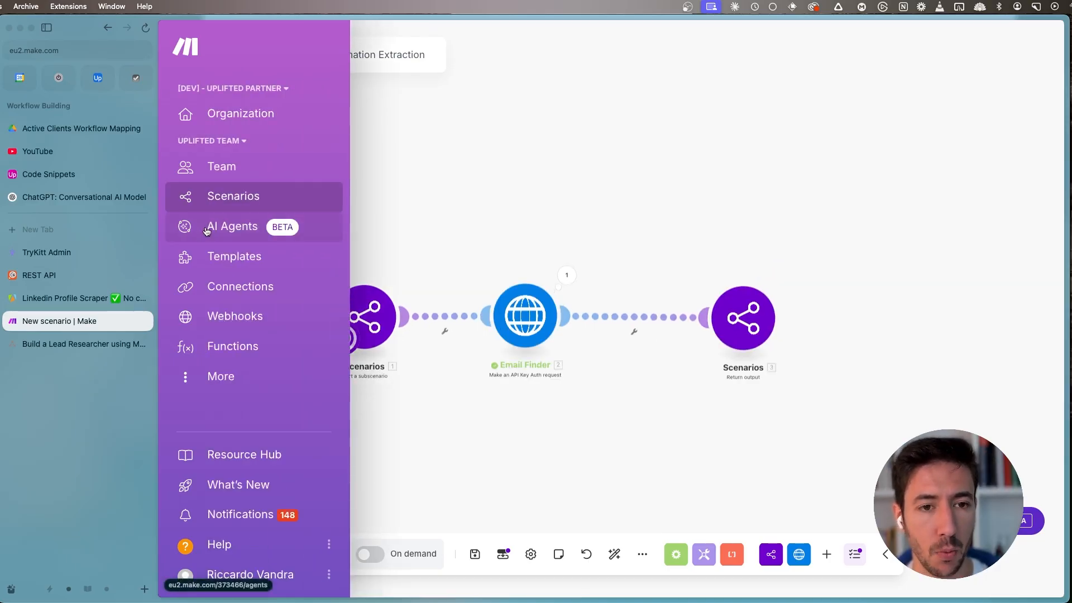
click(206, 231)
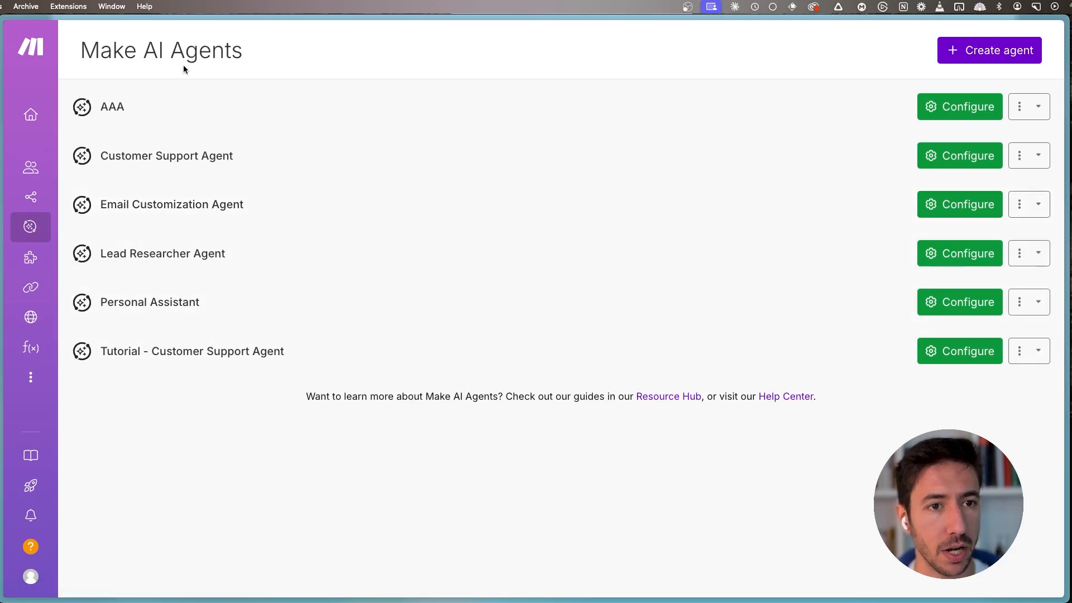
click(191, 248)
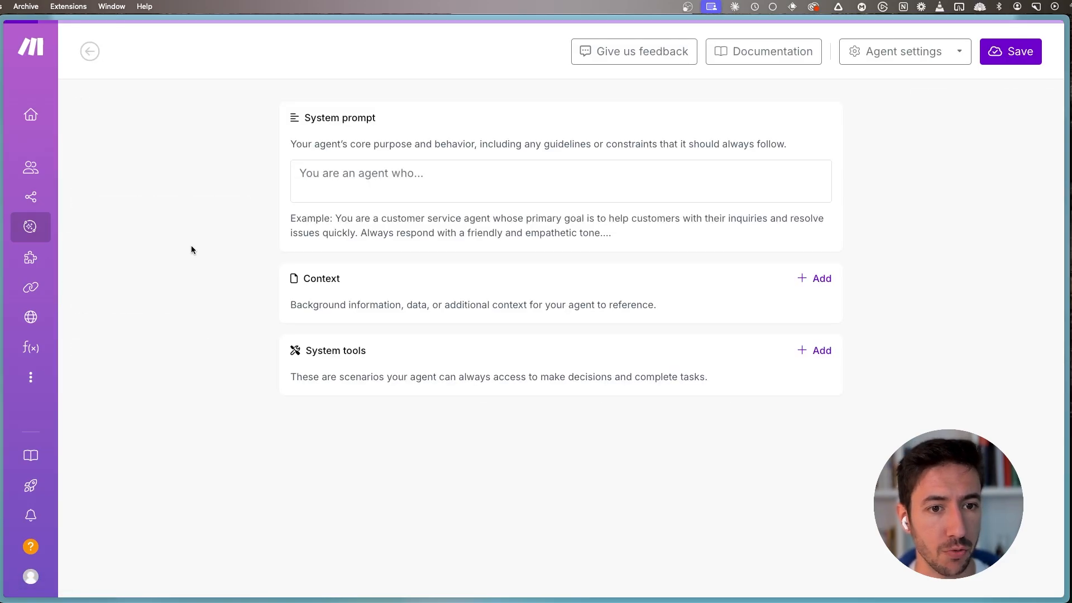
- Start adding system tools to the agent and show the scenarios in the YT - Lead Researcher Agent folder
drag(304, 344, 427, 347)
click(477, 353)
click(803, 354)
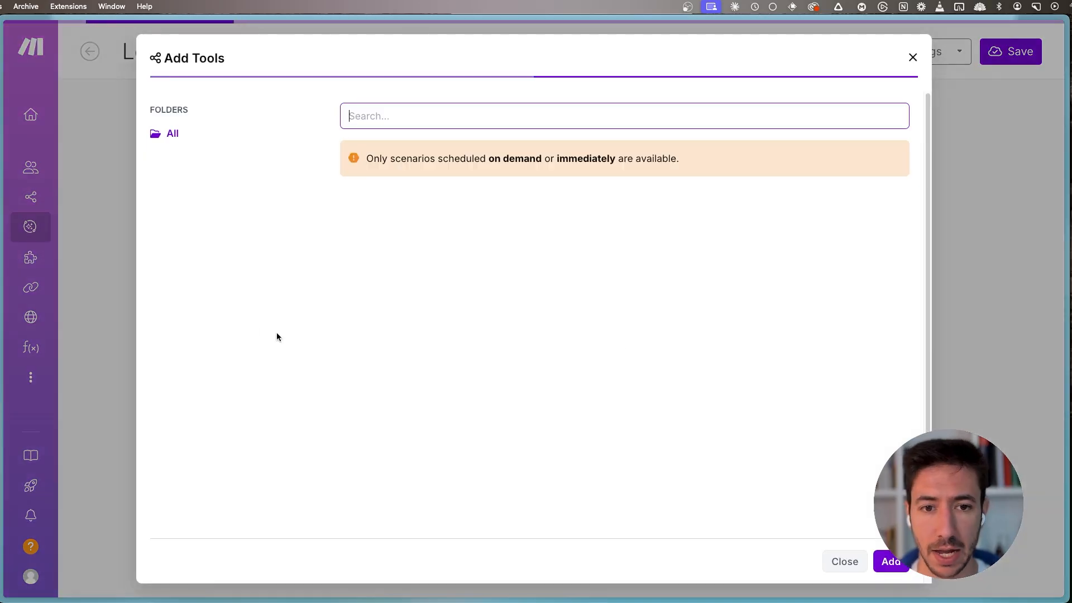
scroll(205, 313, down, 10)
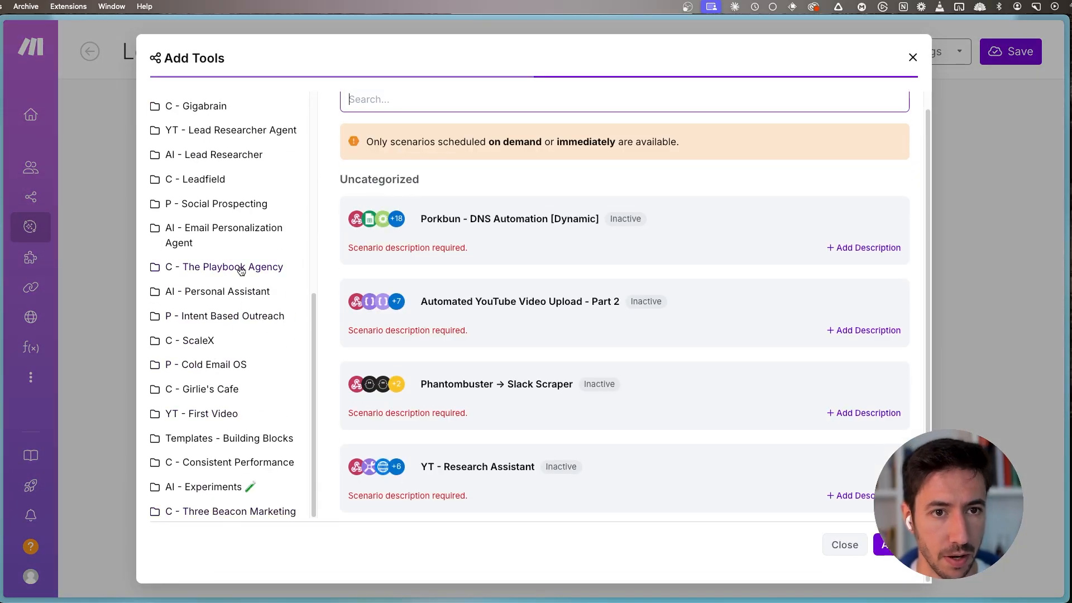
click(232, 130)
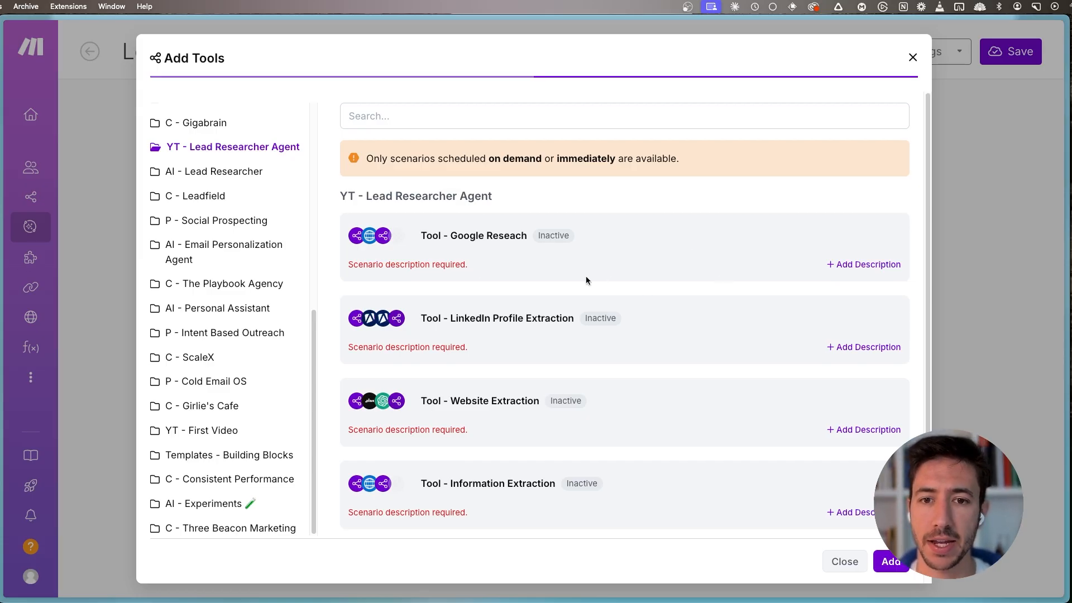
- Give the Tool - Google Reseach scenario the description "Use the tool to perform Google Searches on People or Companies" and save it
click(865, 267)
click(551, 301)
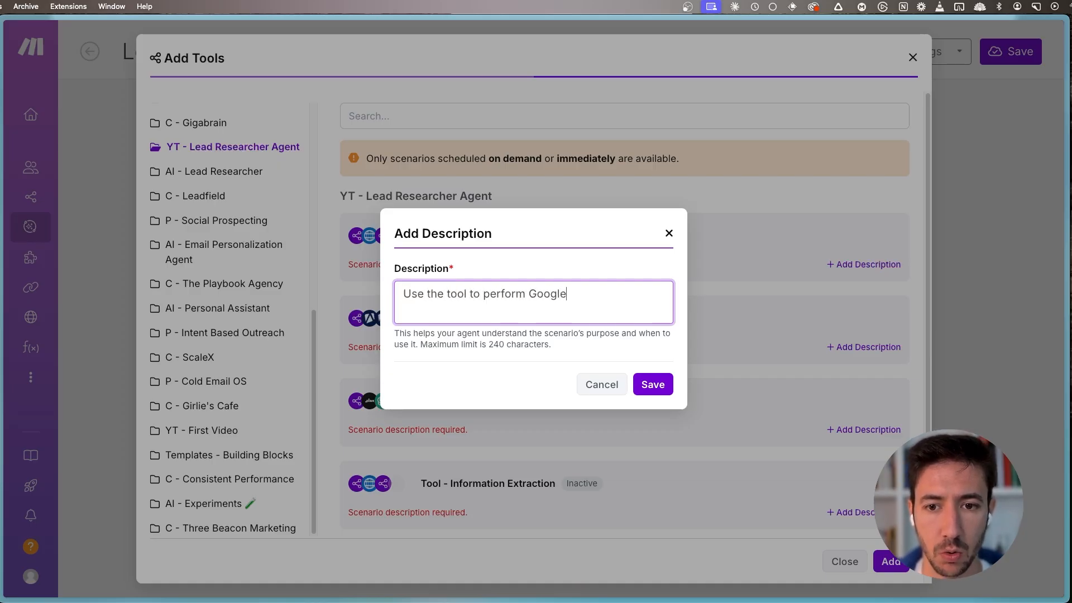
text(Searches)
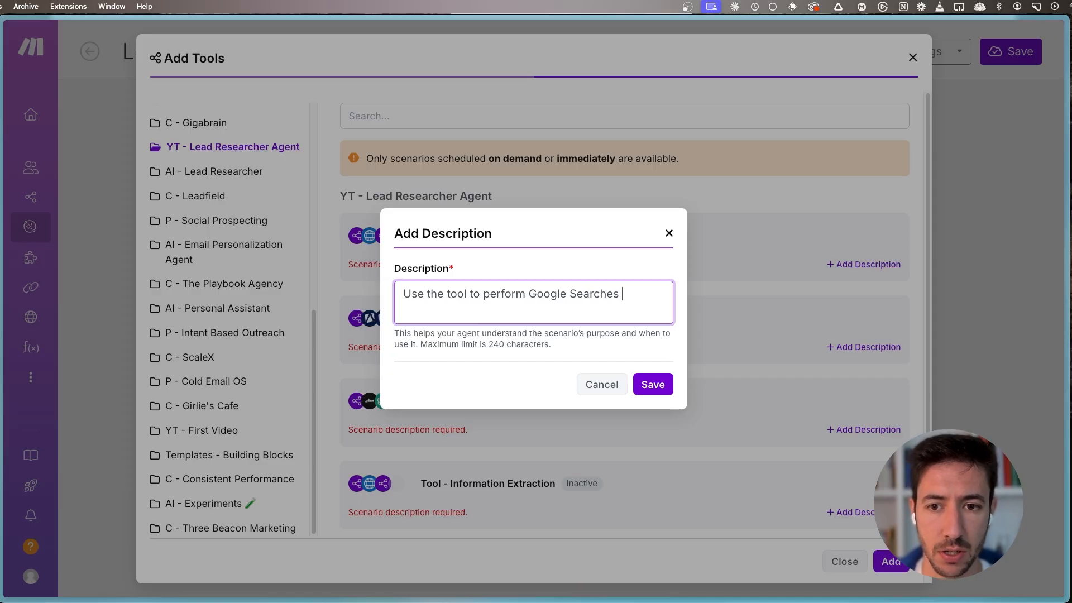
text( on People or Companies)
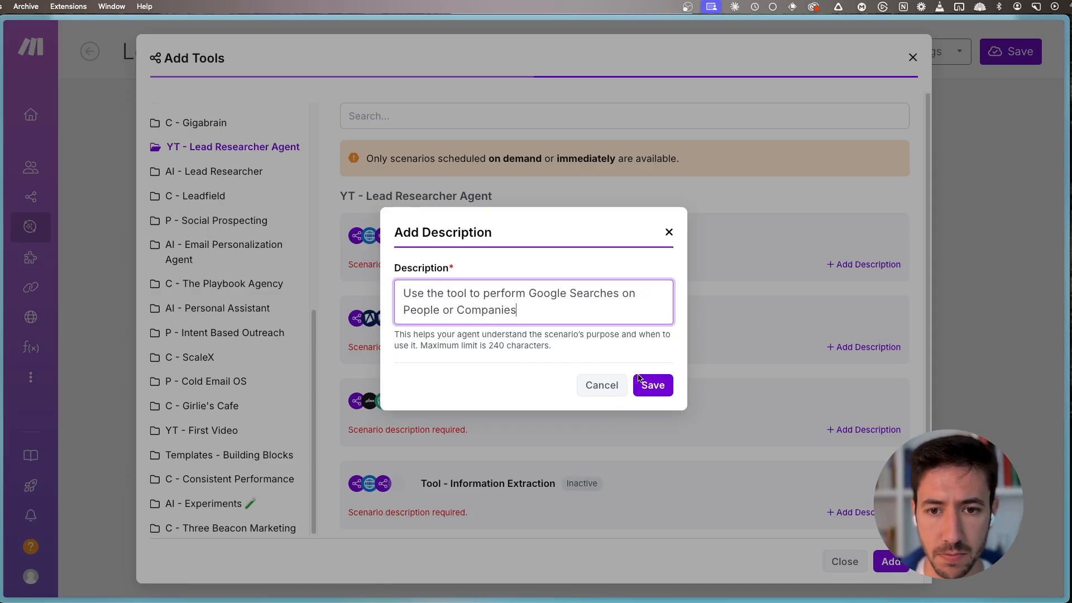
click(639, 380)
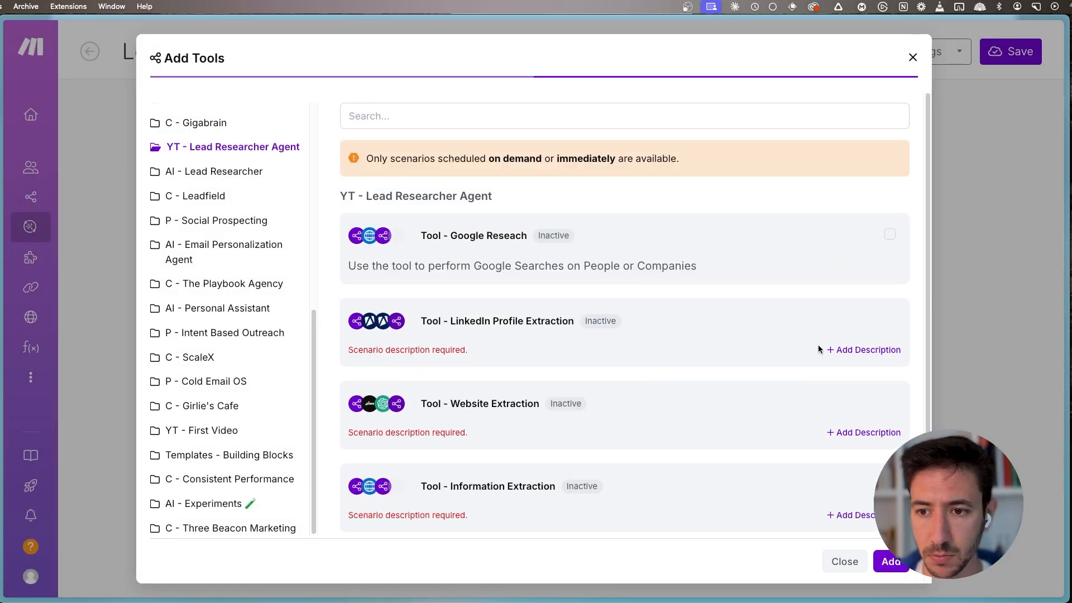
- Save the description "Extract the information on a LinkedIn Profile based on a LinkedIn URL" for the Tool - LinkedIn Profile Extraction scenario
click(868, 349)
click(505, 304)
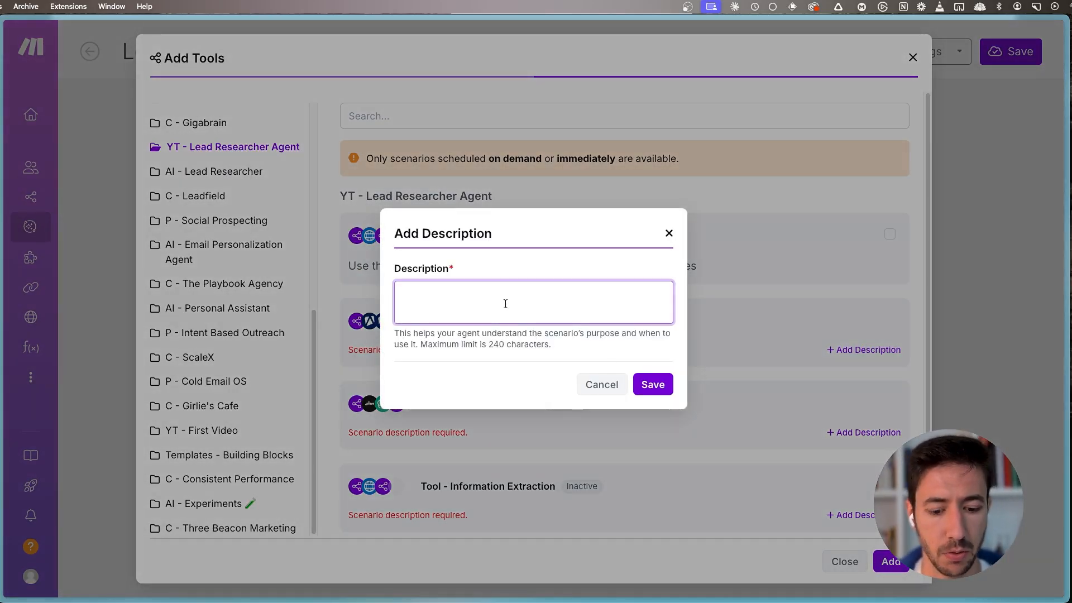
text(Extract)
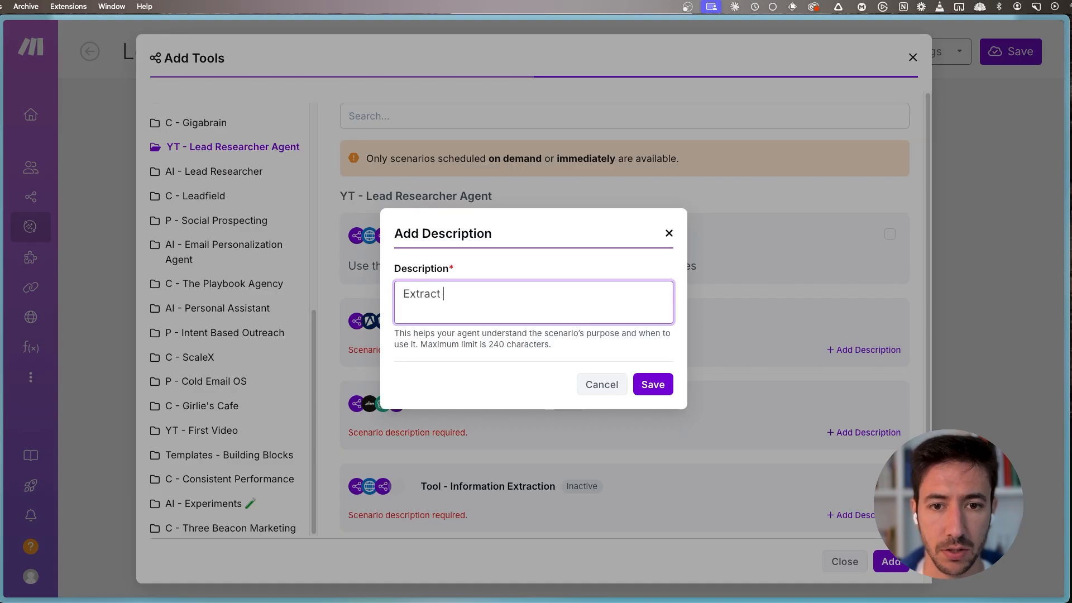
text( the information ion a)
key(BackSpace)
key(BackSpace)
key(BackSpace)
key(BackSpace)
text(on a LinkedI)
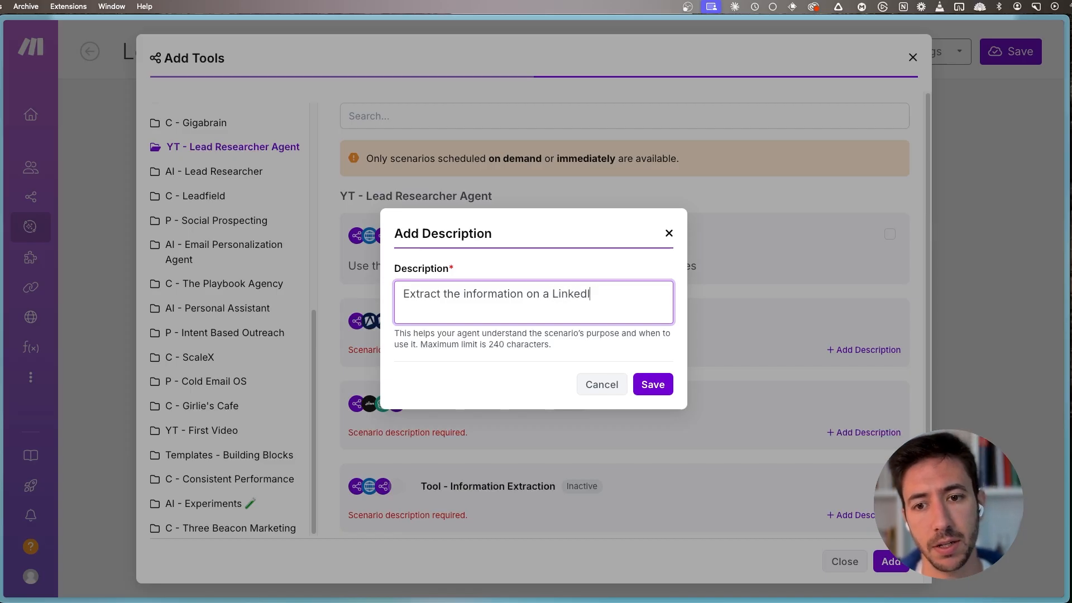
text(n Profile base)
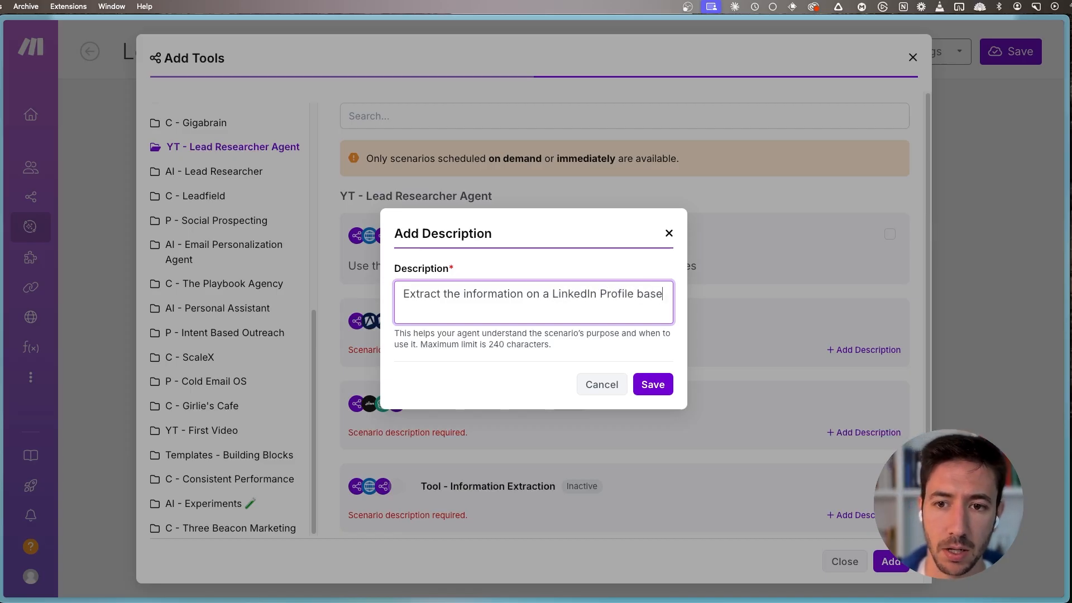
text(d on a)
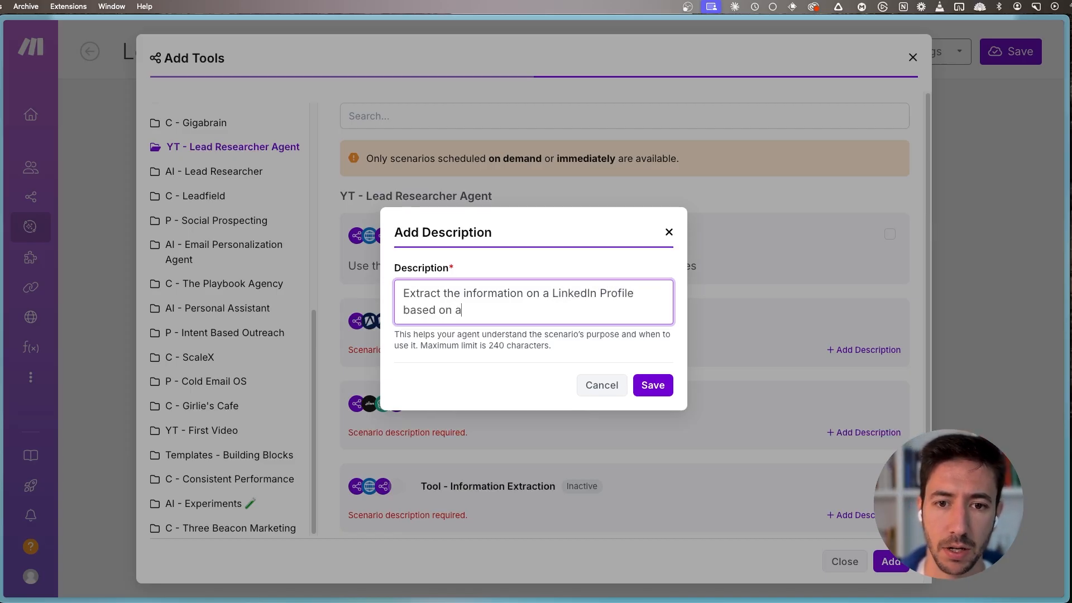
text( LinkedIN U)
key(BackSpace)
key(BackSpace)
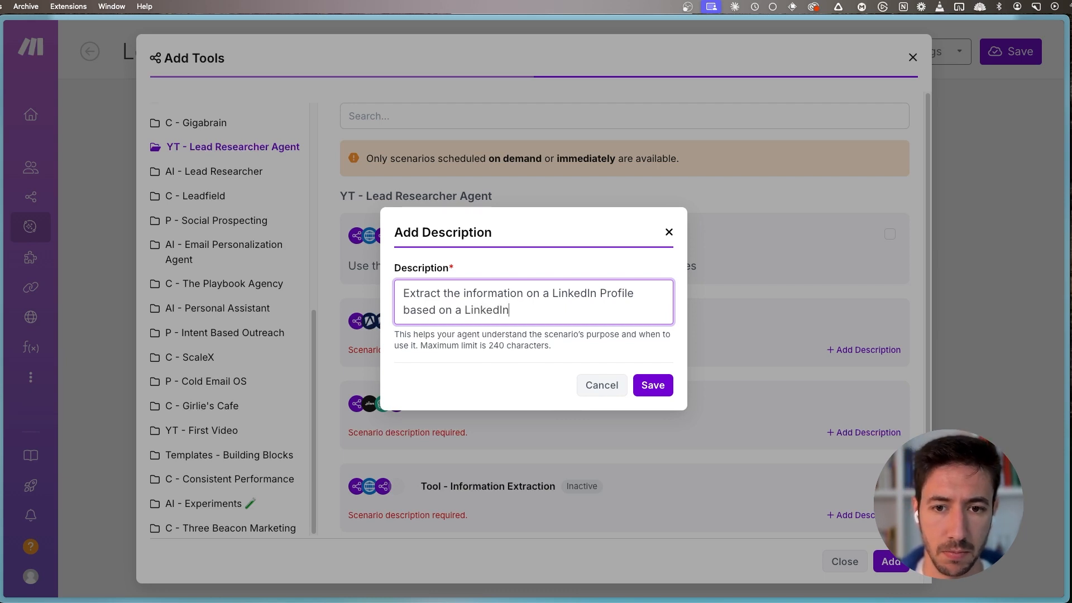
click(653, 384)
- Save the description "Extract information about a website and perform some light analysis" for the Tool - Website Extraction scenario
scroll(593, 381, down, 1)
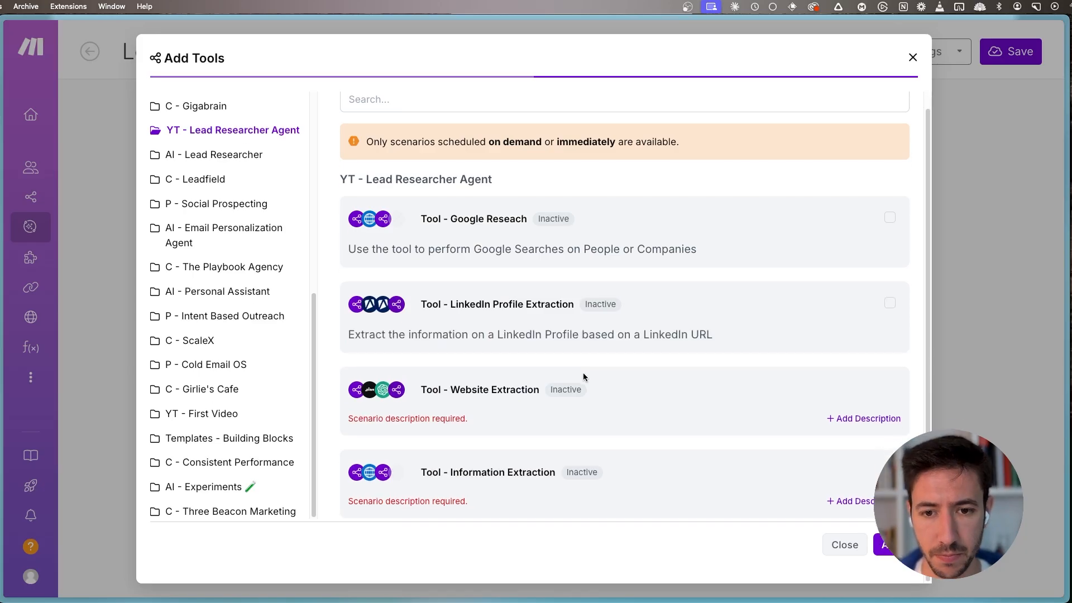
click(864, 420)
click(520, 291)
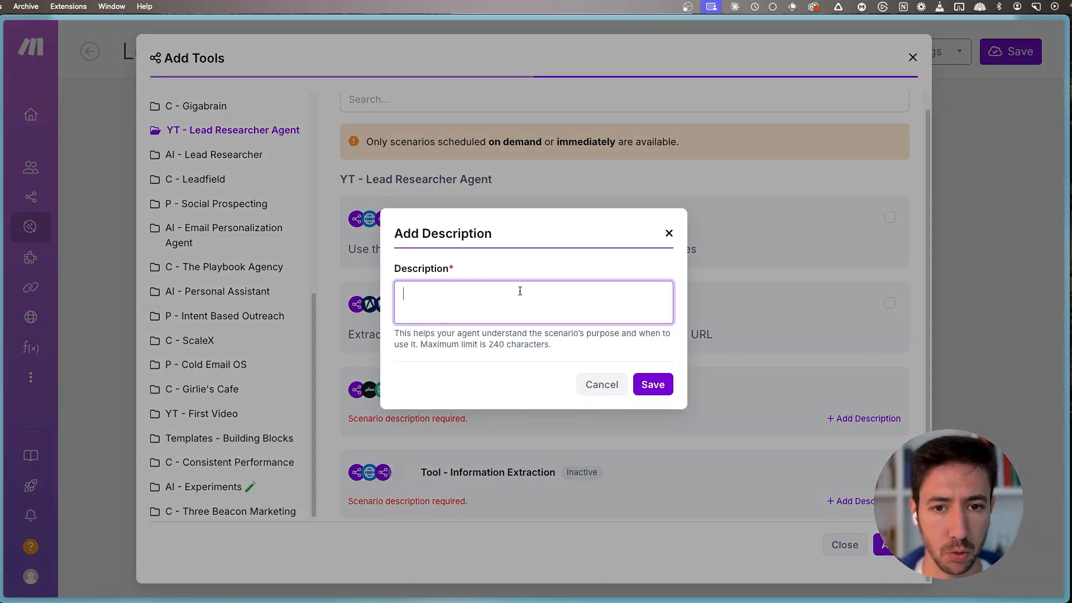
text(Extract )
text(ifnro)
key(BackSpace)
key(BackSpace)
key(BackSpace)
key(BackSpace)
text(nformation)
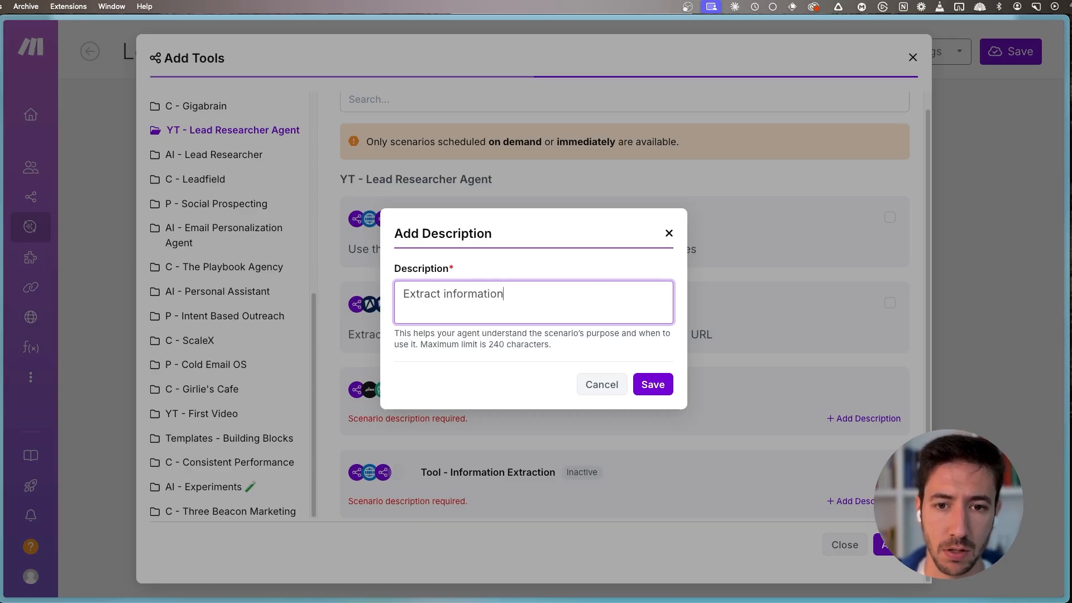
text( about a website an)
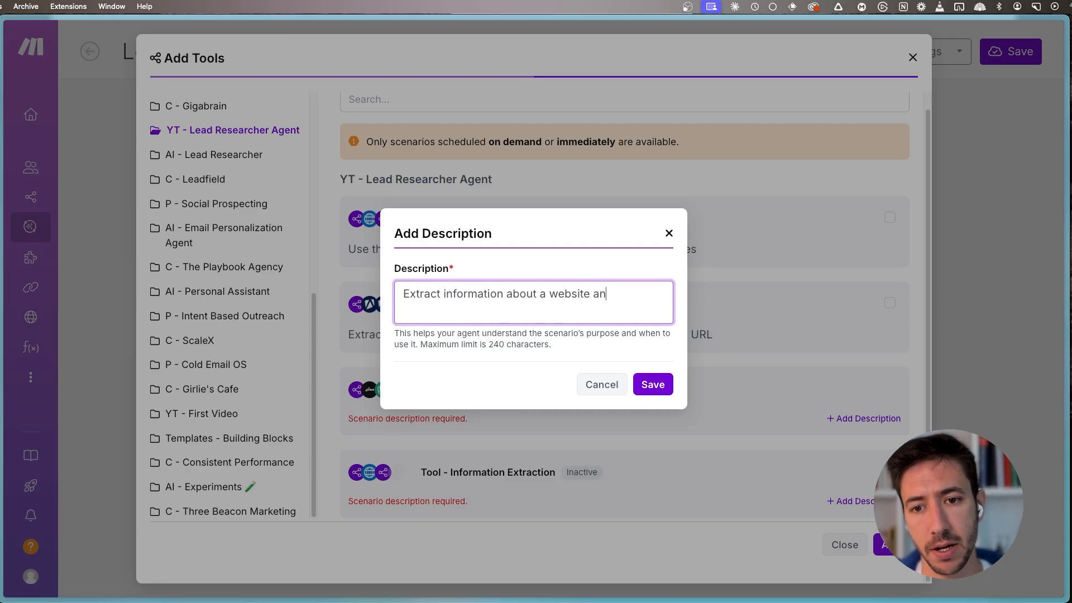
text(d perform some light analysis)
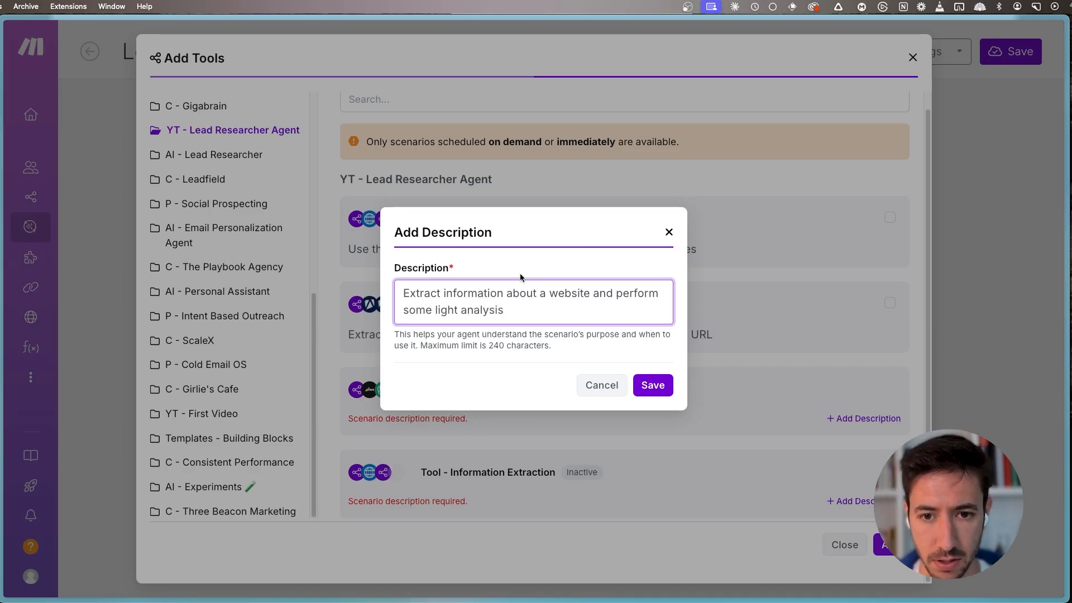
click(658, 384)
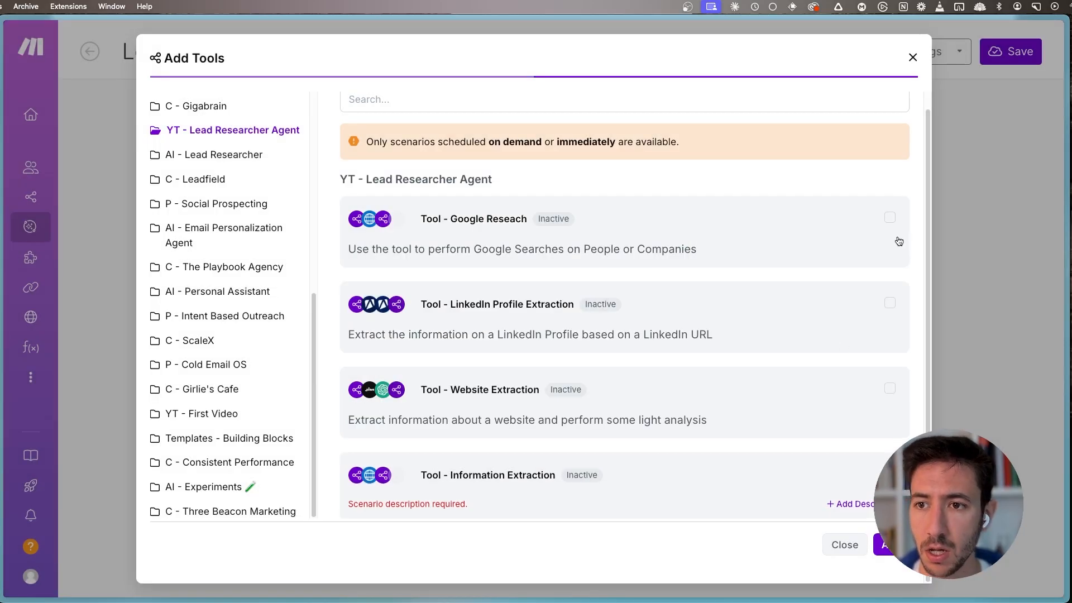
- Select the Google Reseach, LinkedIn Profile Extraction and Website Extraction scenarios and add them to the agent as system tools
click(890, 217)
click(890, 303)
click(890, 388)
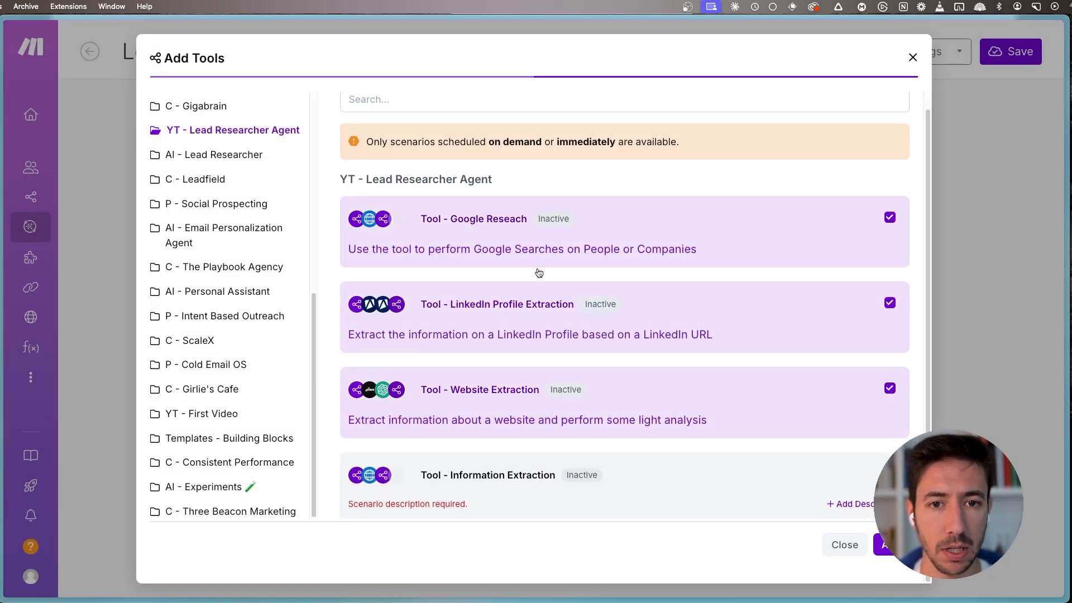
scroll(531, 246, up, 1)
click(884, 568)
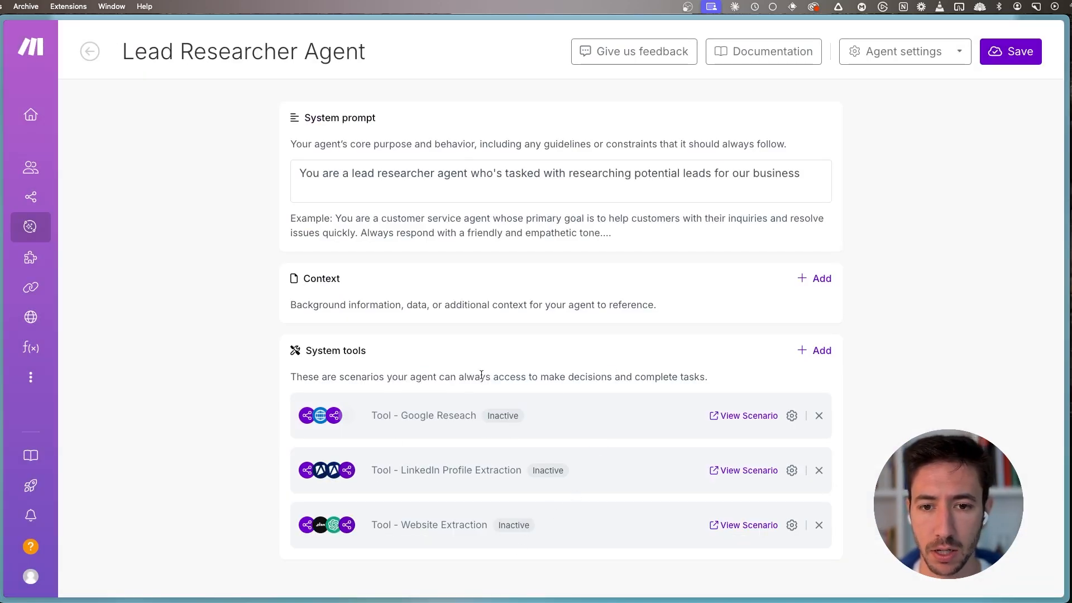
- Open the three tool scenarios in new browser tabs and activate Tool - Google Reseach
super+click(737, 419)
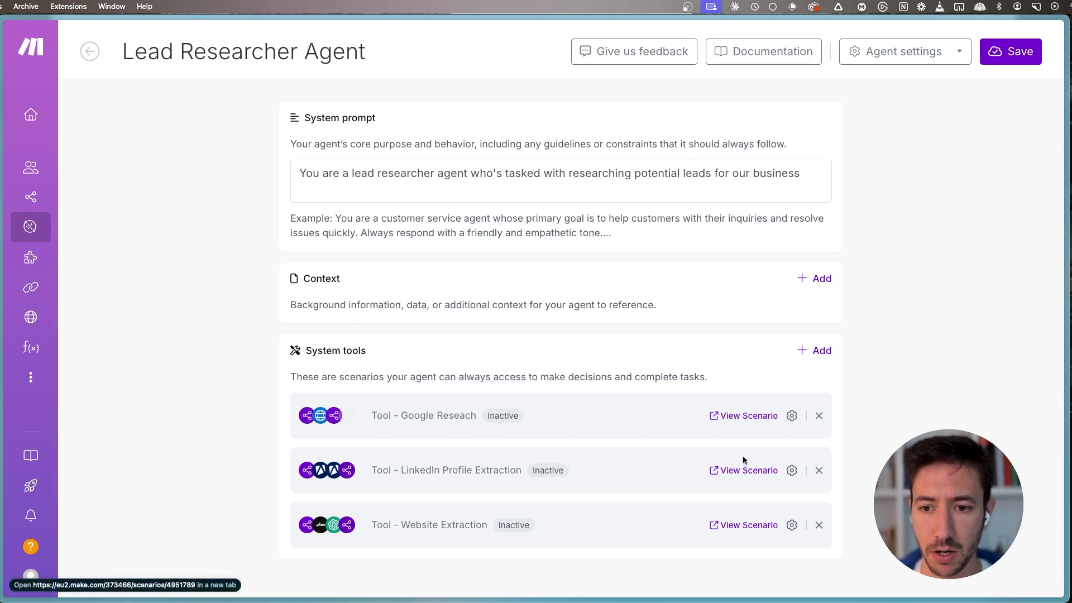
super+click(742, 471)
super+click(747, 527)
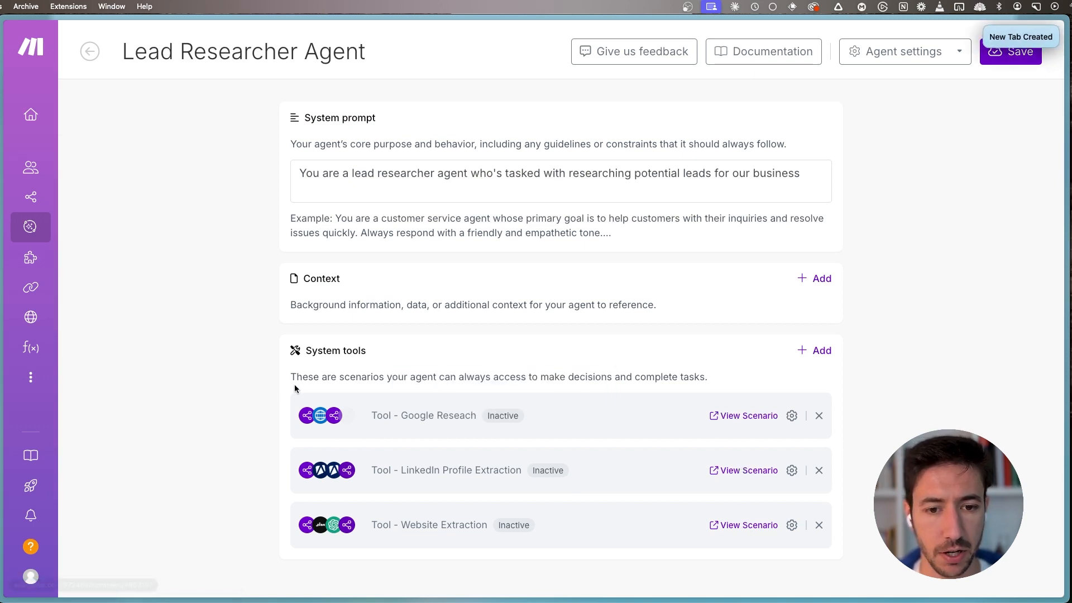
key(super+s)
click(89, 350)
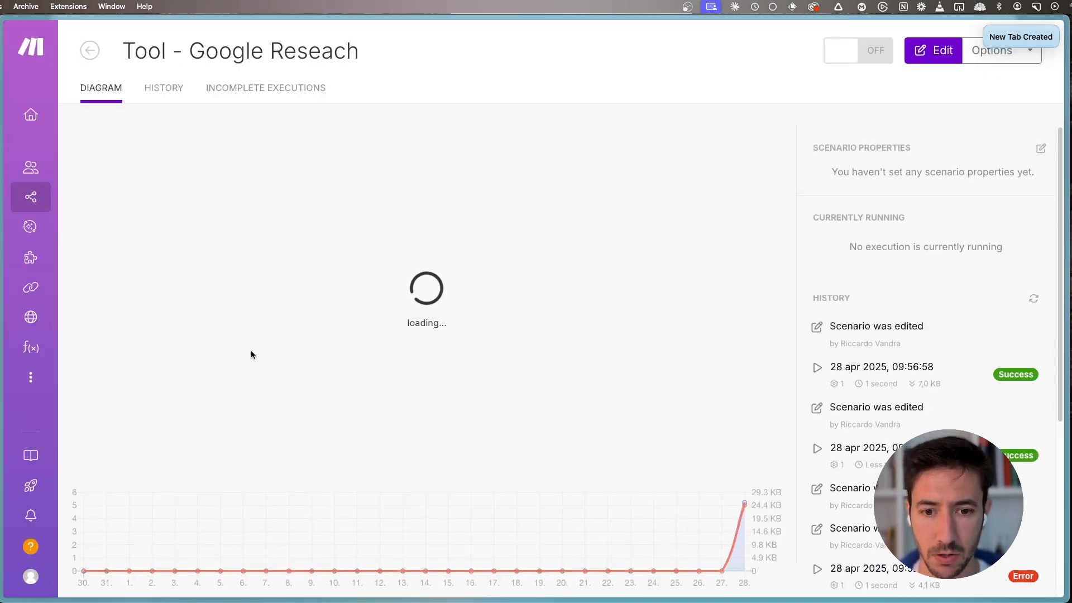
click(863, 56)
- Check the schedule setting in the Tool - Google Reseach scenario's editor and close it
click(547, 138)
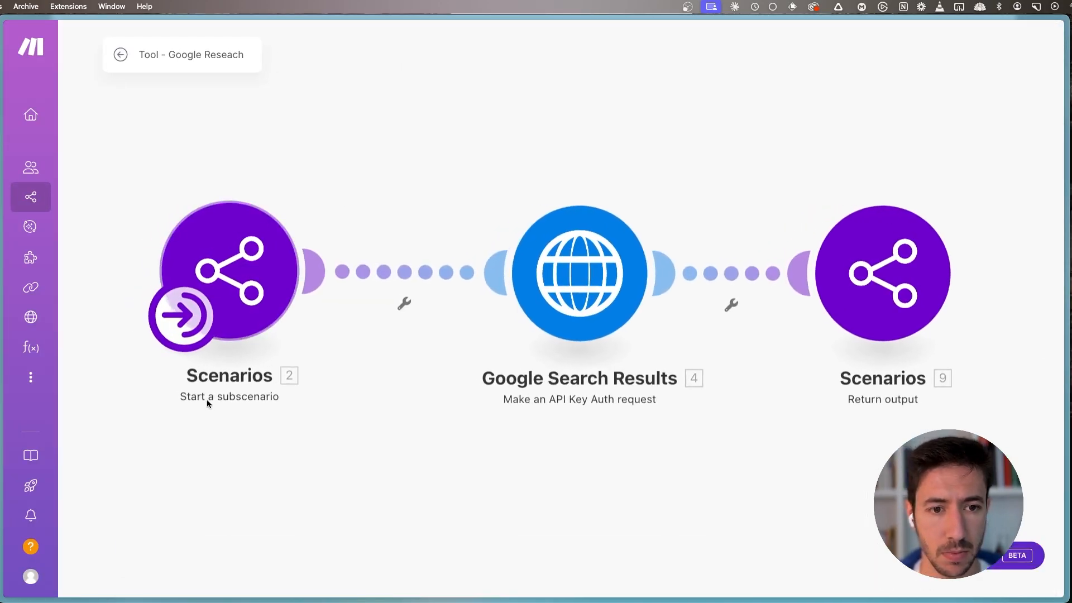
click(229, 547)
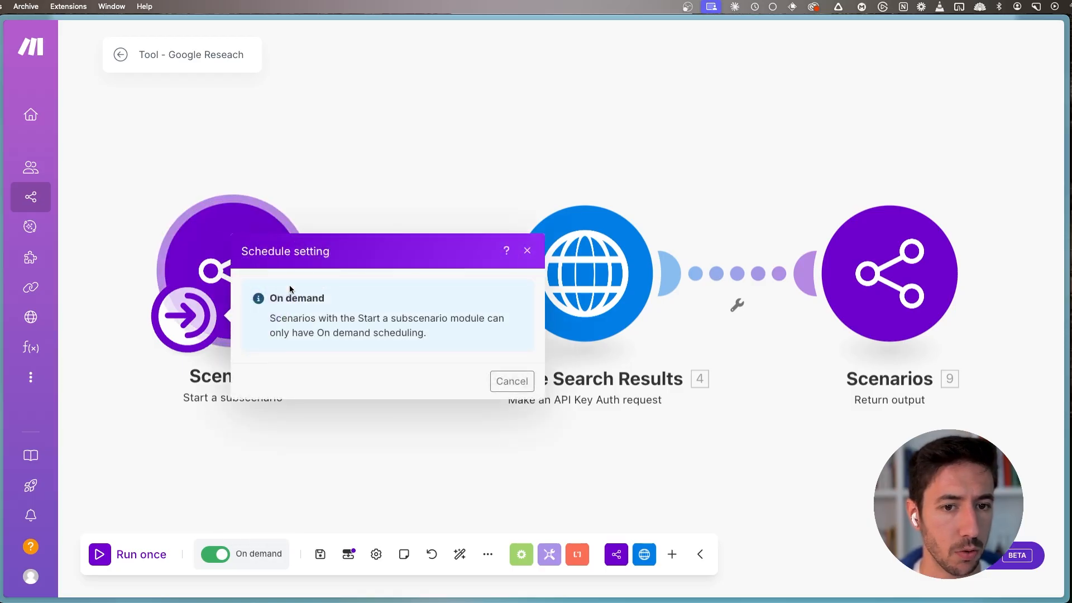
drag(277, 300, 435, 298)
click(449, 298)
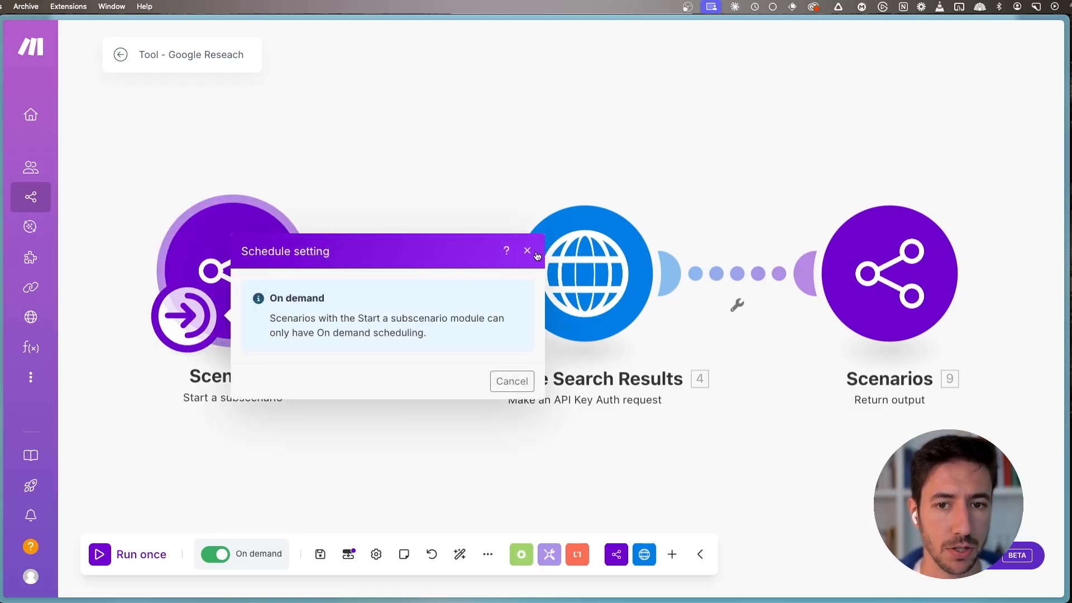
click(538, 252)
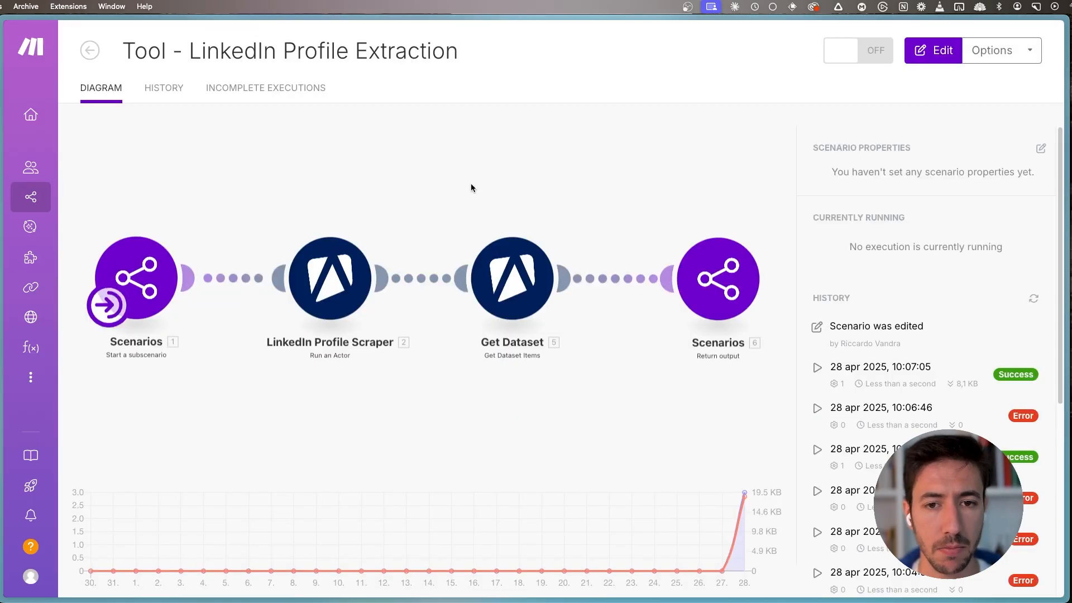
- Activate the Tool - LinkedIn Profile Extraction scenario and save the Lead Researcher Agent
click(830, 54)
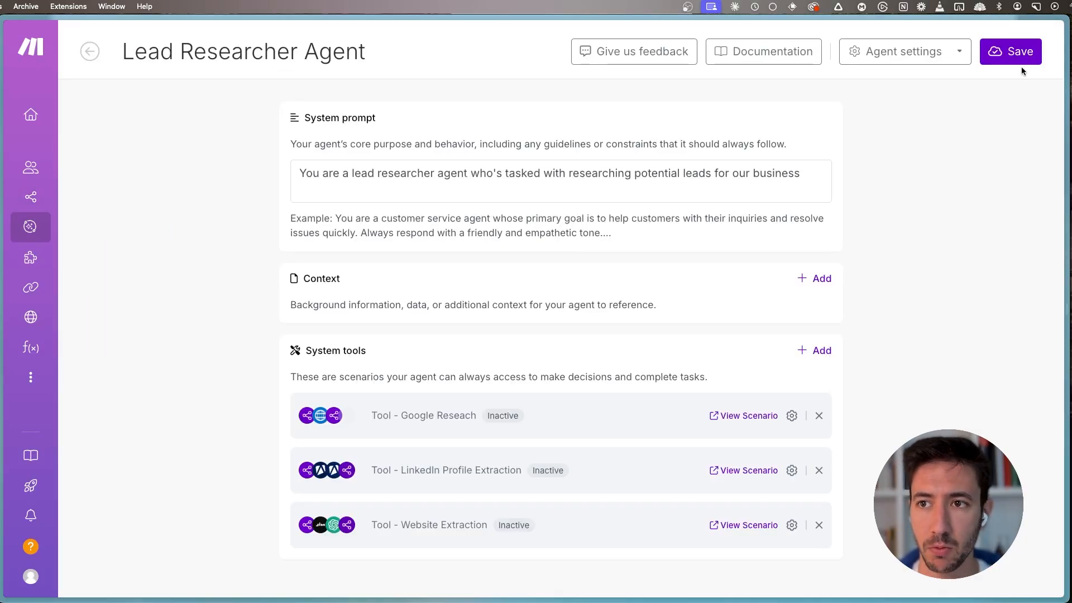
click(1004, 60)
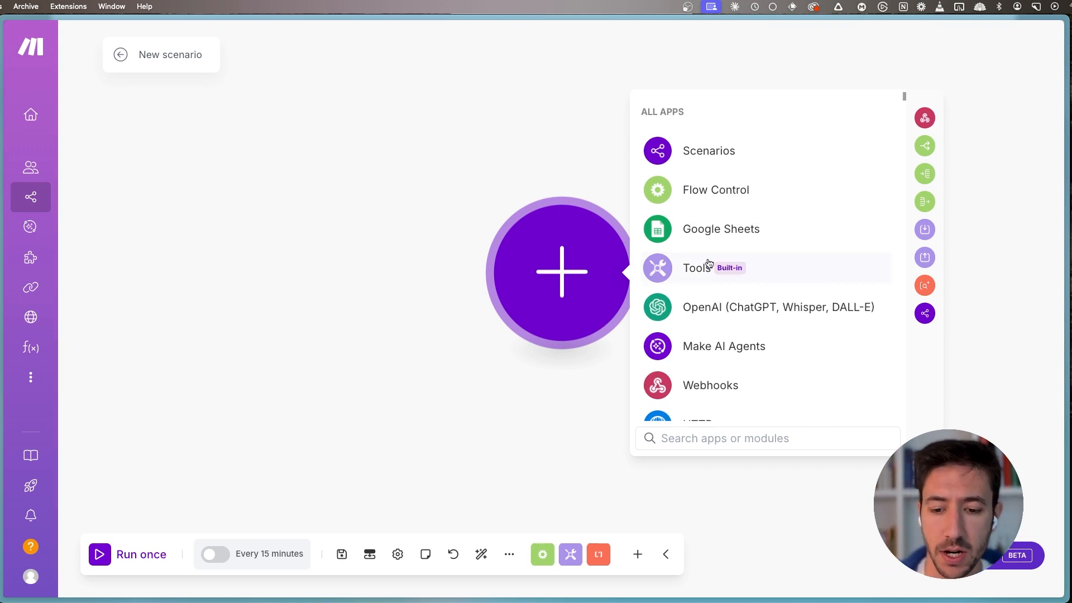
- Add a Make AI Agents "Run an agent" module to the new scenario and choose Lead Researcher Agent as its agent
text(make ai)
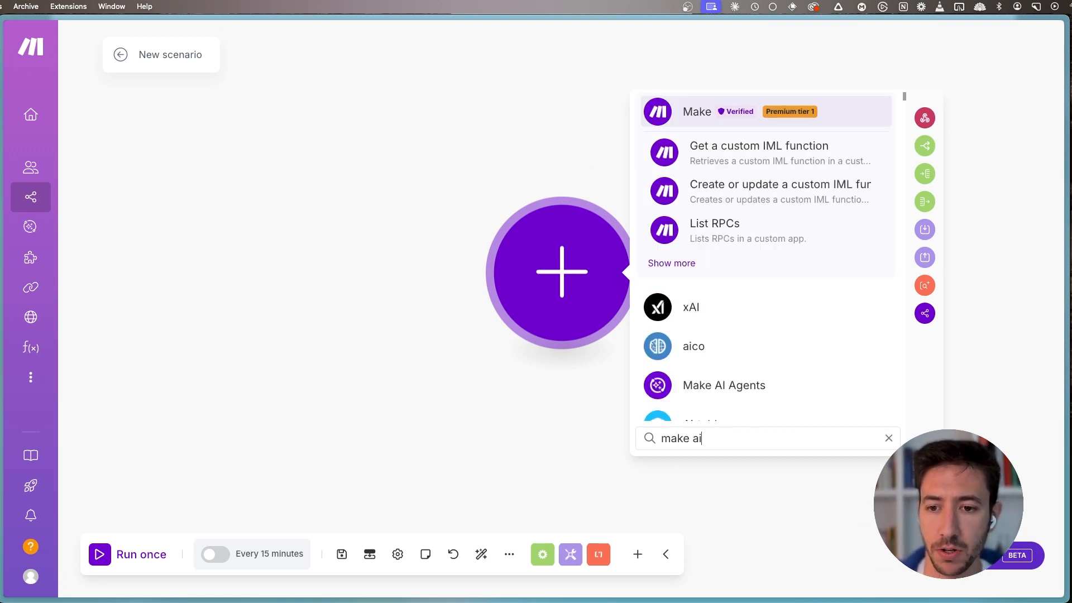
text( agents)
click(721, 151)
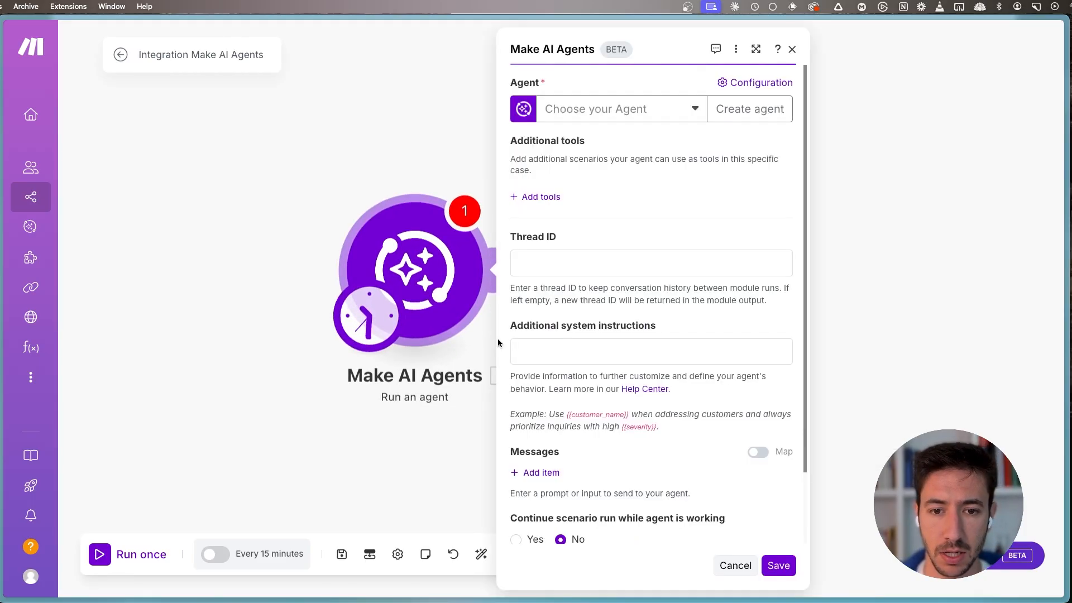
click(609, 115)
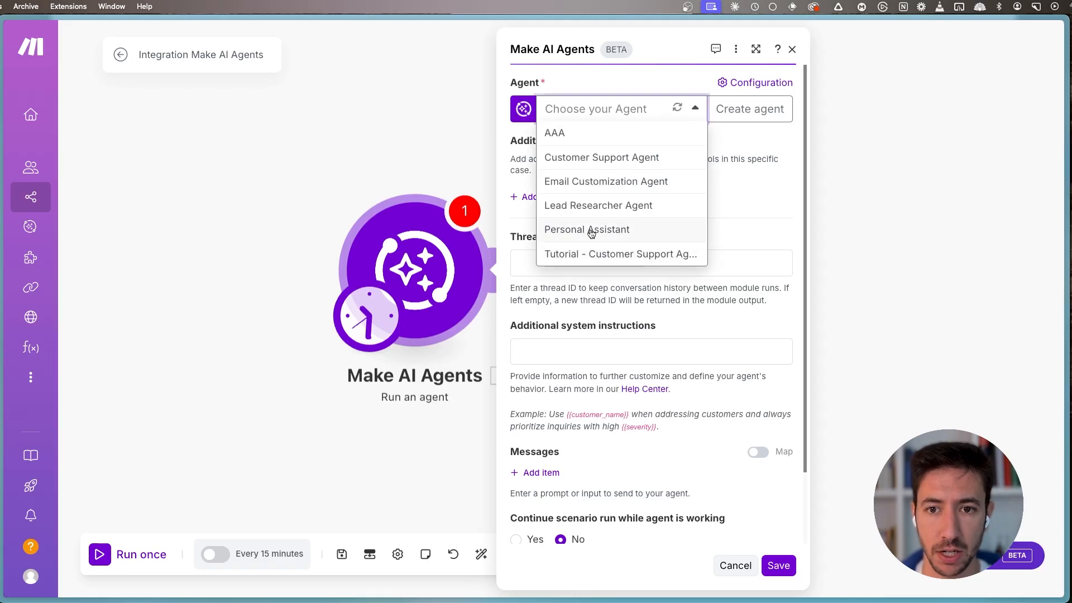
click(601, 205)
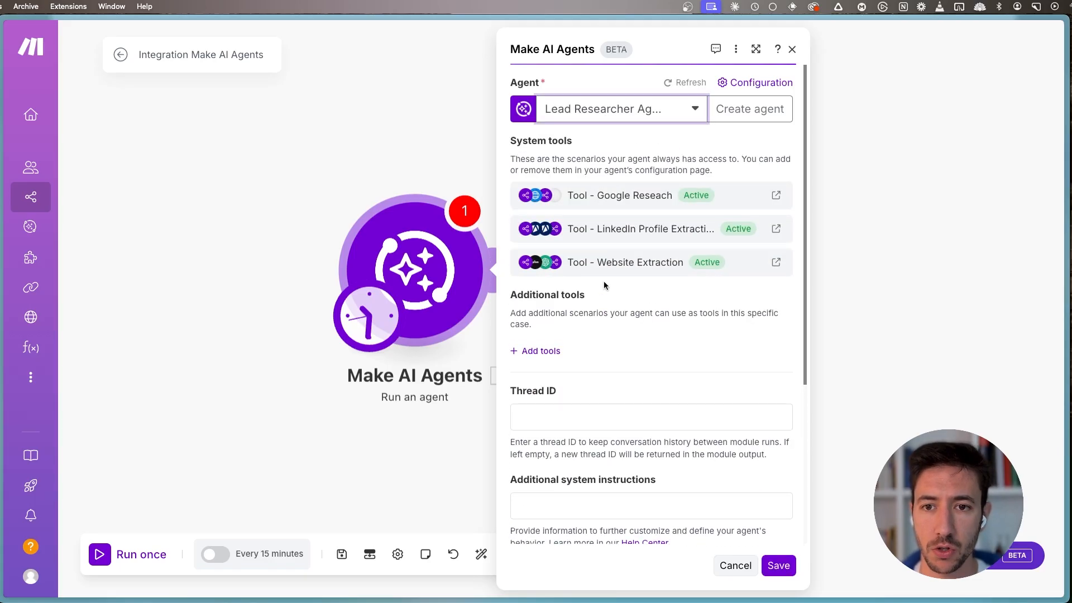
- Add an empty message item to the Make AI Agents module's messages
scroll(625, 320, down, 4)
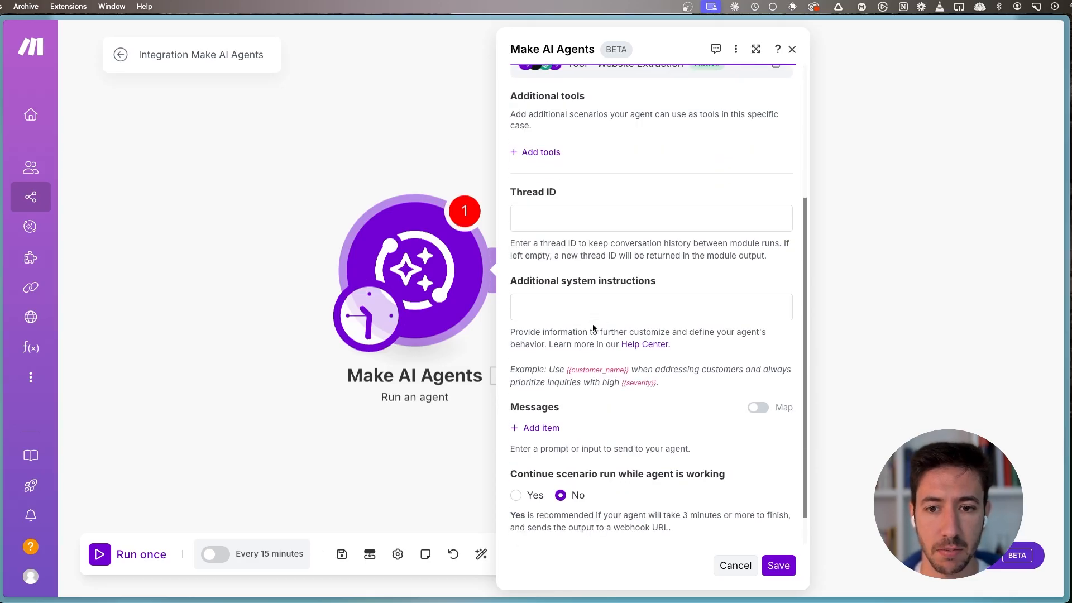
scroll(593, 320, down, 1)
click(550, 389)
scroll(672, 383, down, 1)
click(621, 351)
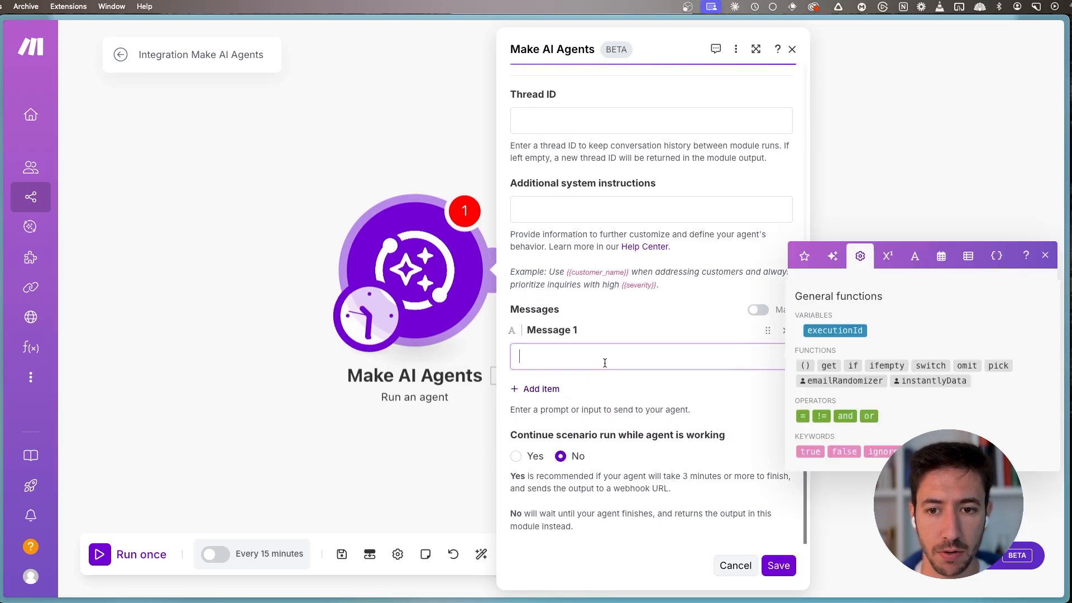
click(520, 457)
click(564, 358)
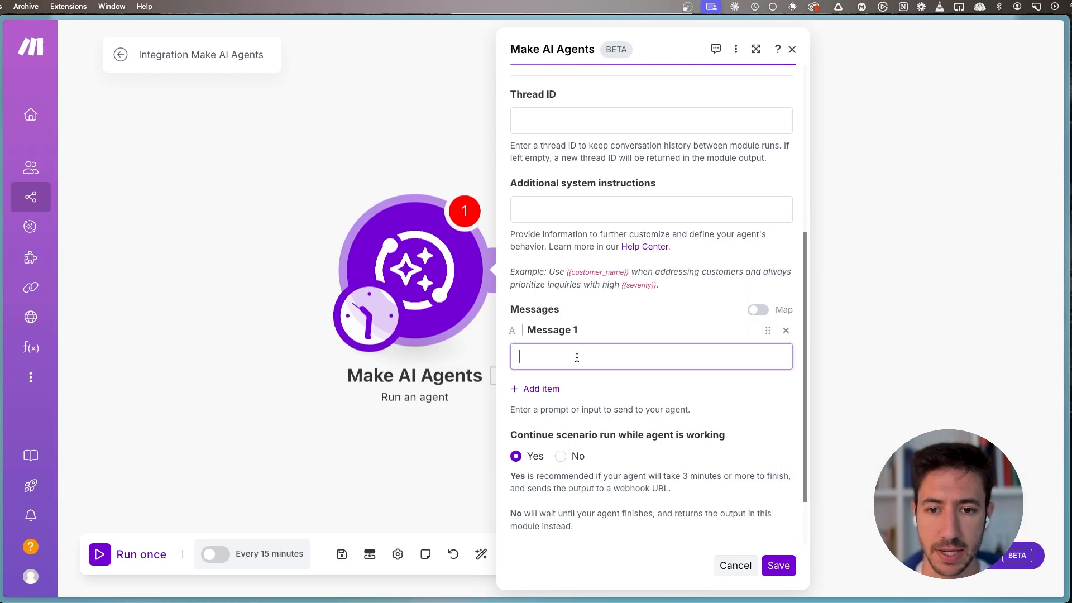
click(560, 456)
- Choose No for continuing the scenario run while the agent works, and write Message 1 requesting an overview of a person at Uplifted Consulting and company details
click(564, 363)
text(Please resear)
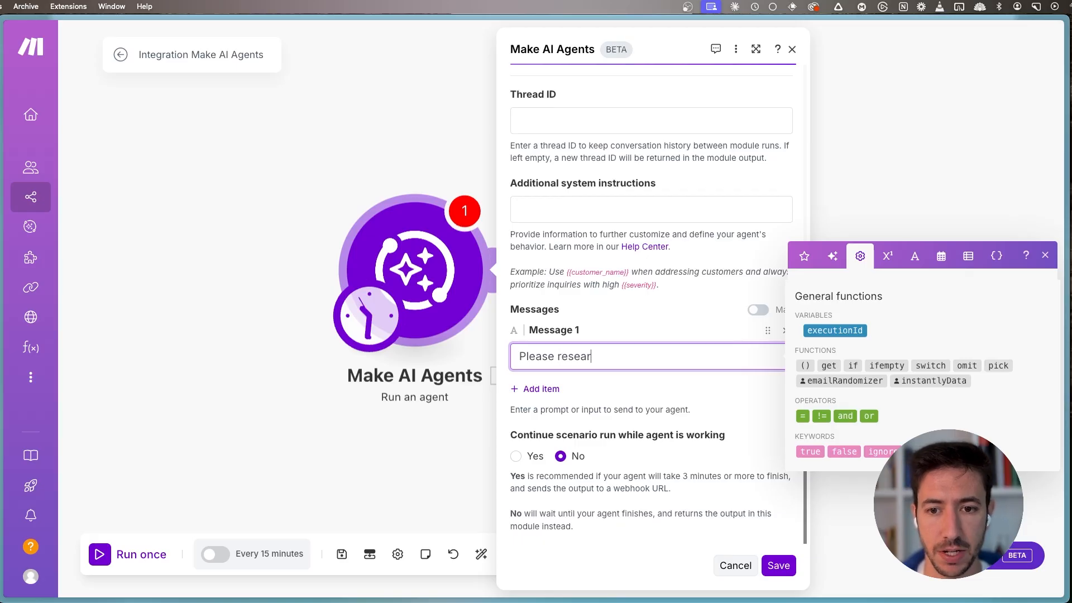
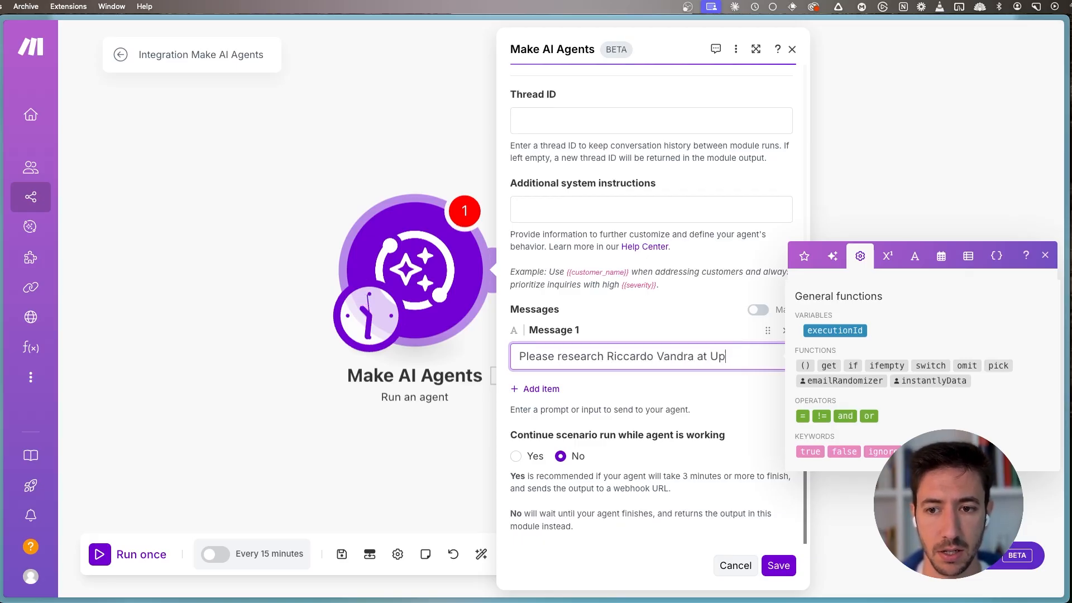
text(lifted Consulting and give ma)
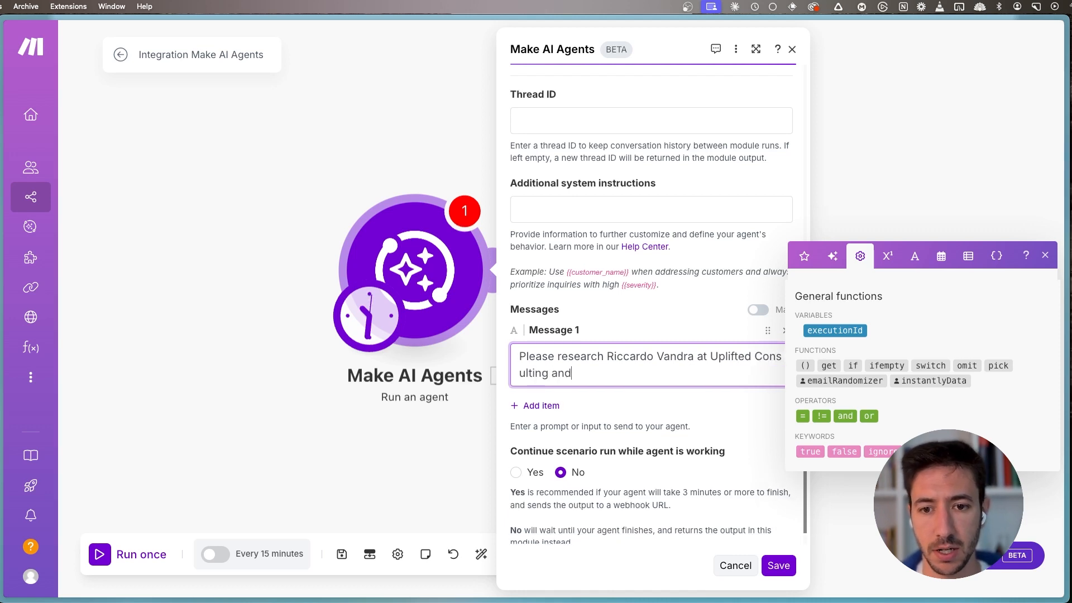
key(BackSpace)
key(BackSpace)
text(back a)
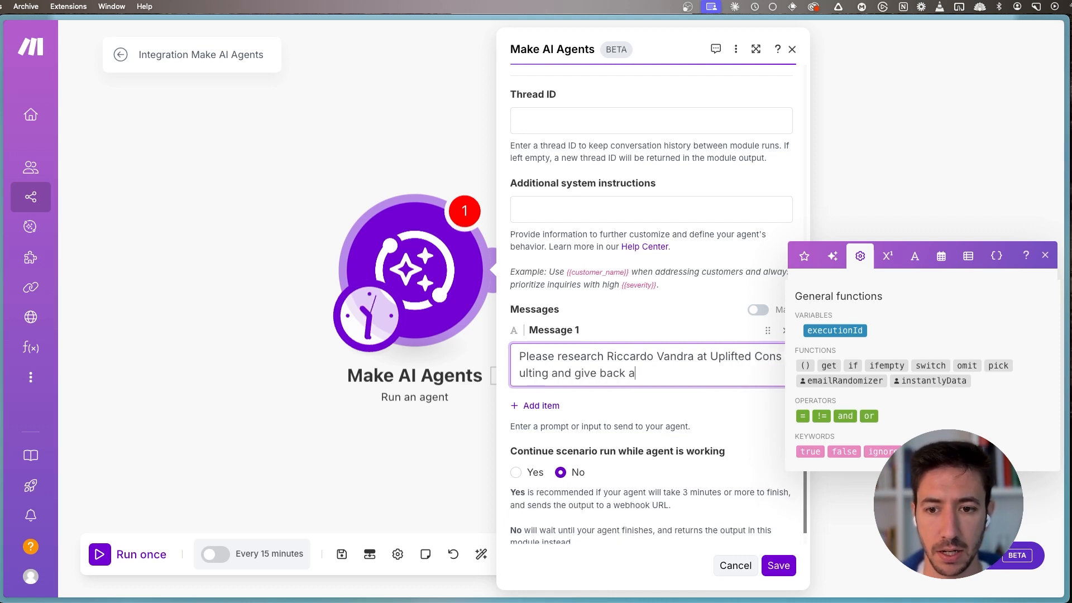
text(n overview of)
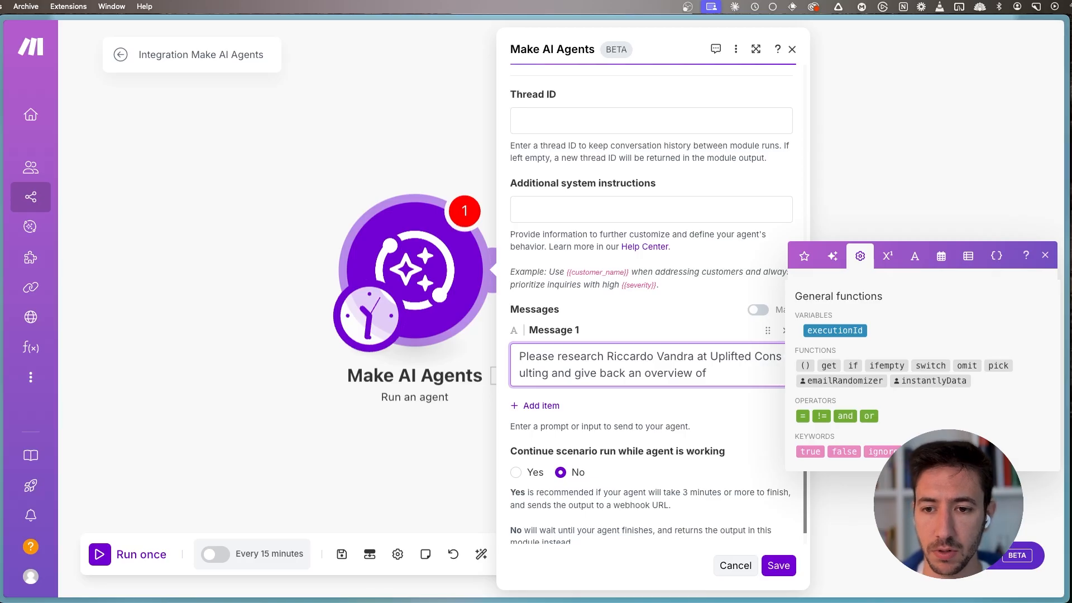
text( him as well)
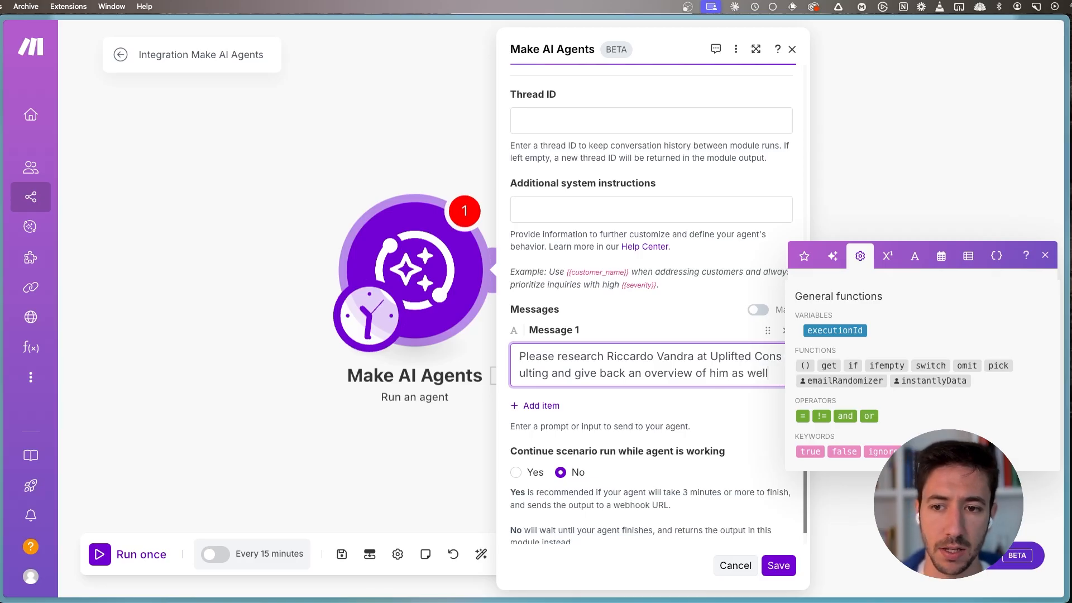
text( as the company details)
- Add a second paragraph to Message 1: "Make sure to focus on job information and company information over certifications, skills,etc.."
key(Return)
key(Return)
text(Make sure to docus )
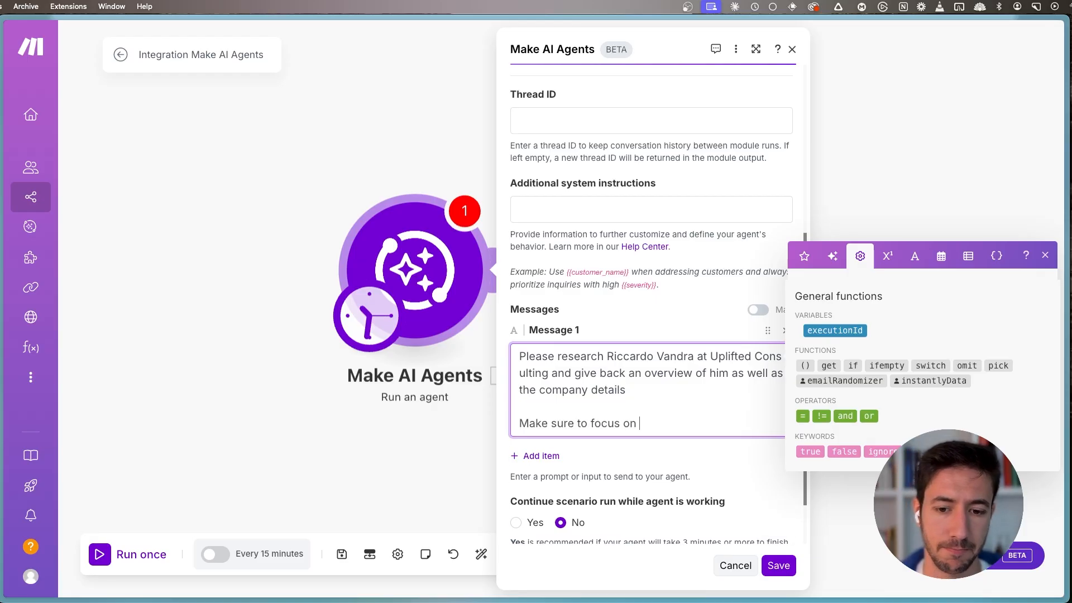
text(on job information)
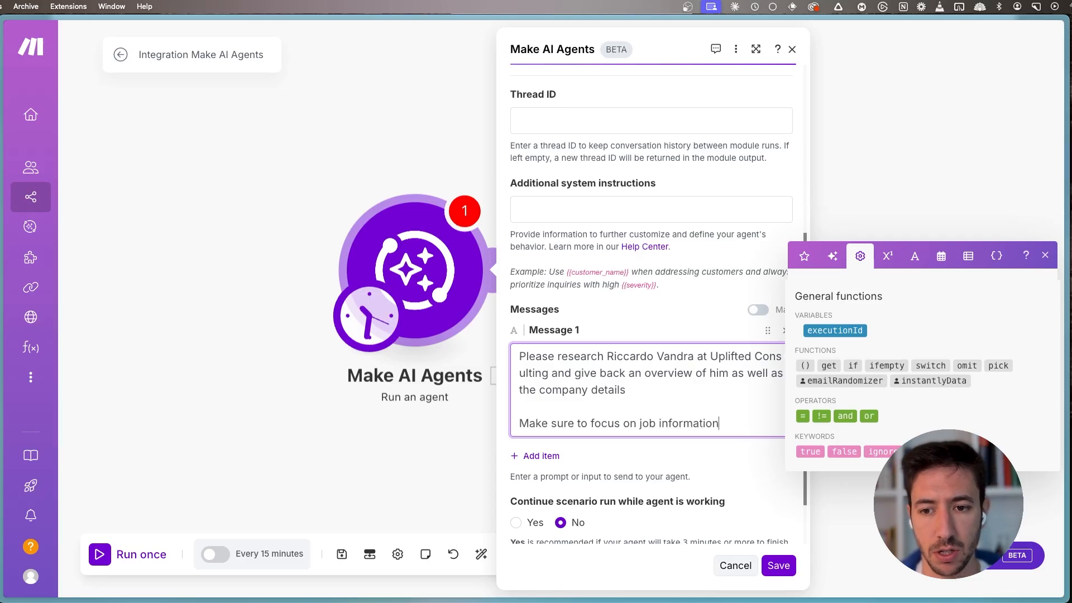
key(BackSpace)
key(BackSpace)
key(BackSpace)
key(BackSpace)
key(BackSpace)
key(BackSpace)
key(BackSpace)
key(BackSpace)
key(BackSpace)
key(BackSpace)
text(job informa)
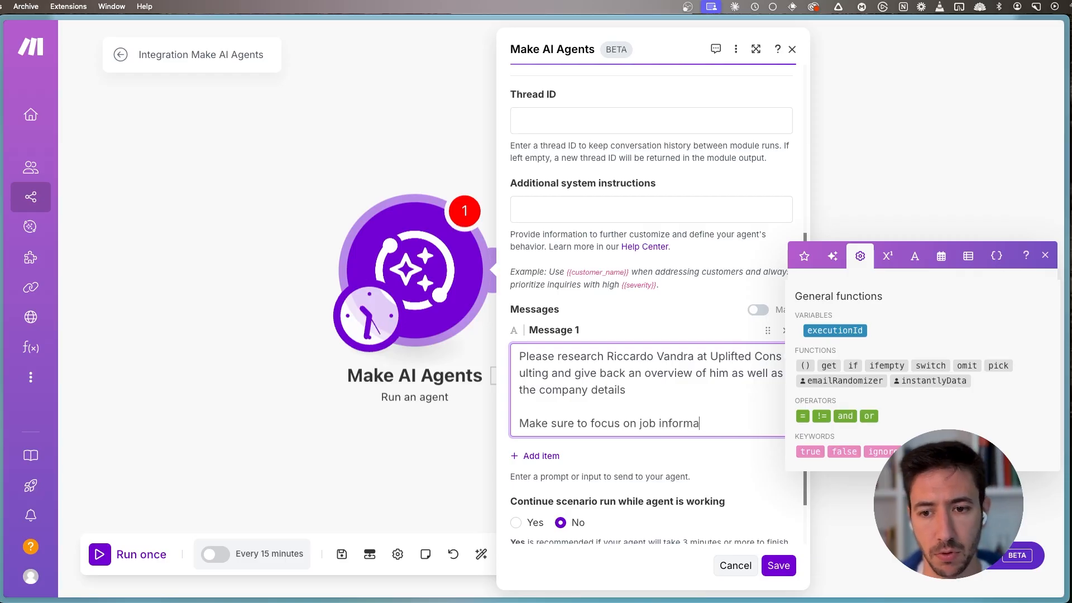
text(tion adn comnd company information over )
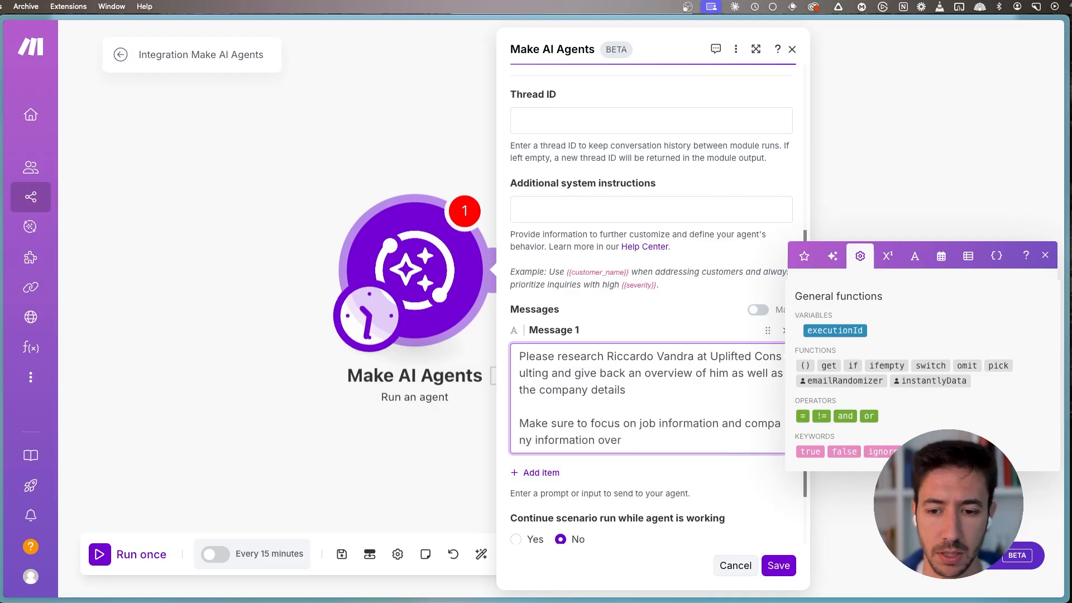
text(certi)
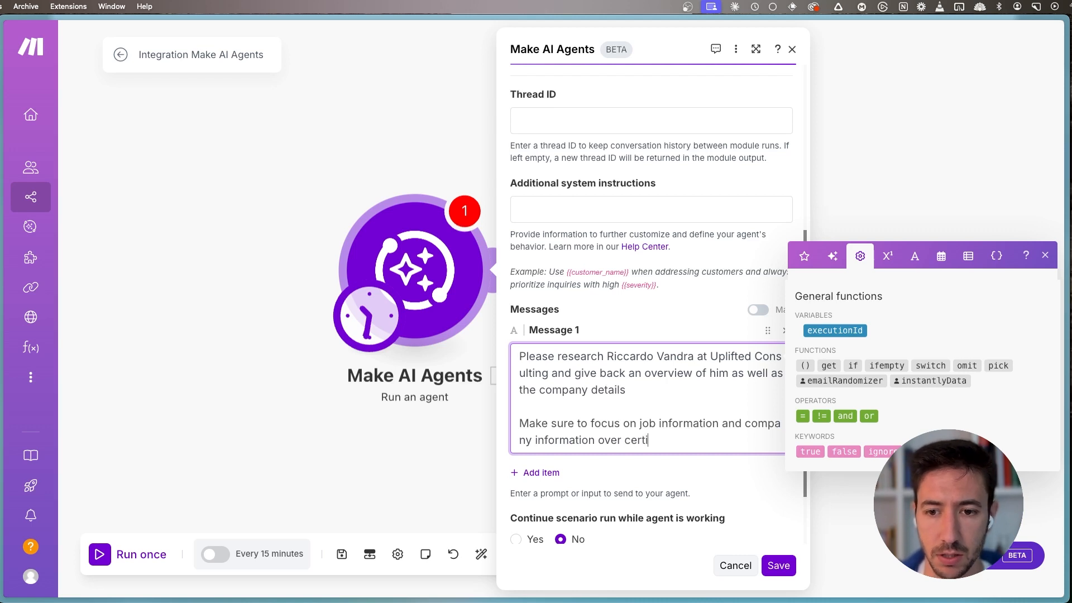
text(fica)
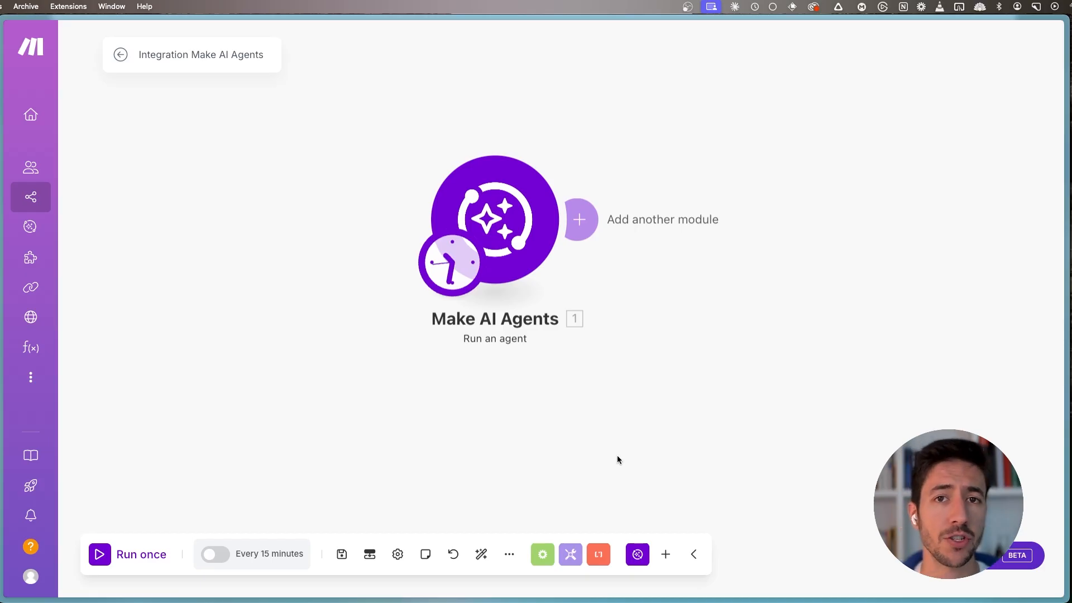
- Review the Make AI Agents module's message, save its settings and run only this module
drag(662, 349, 671, 408)
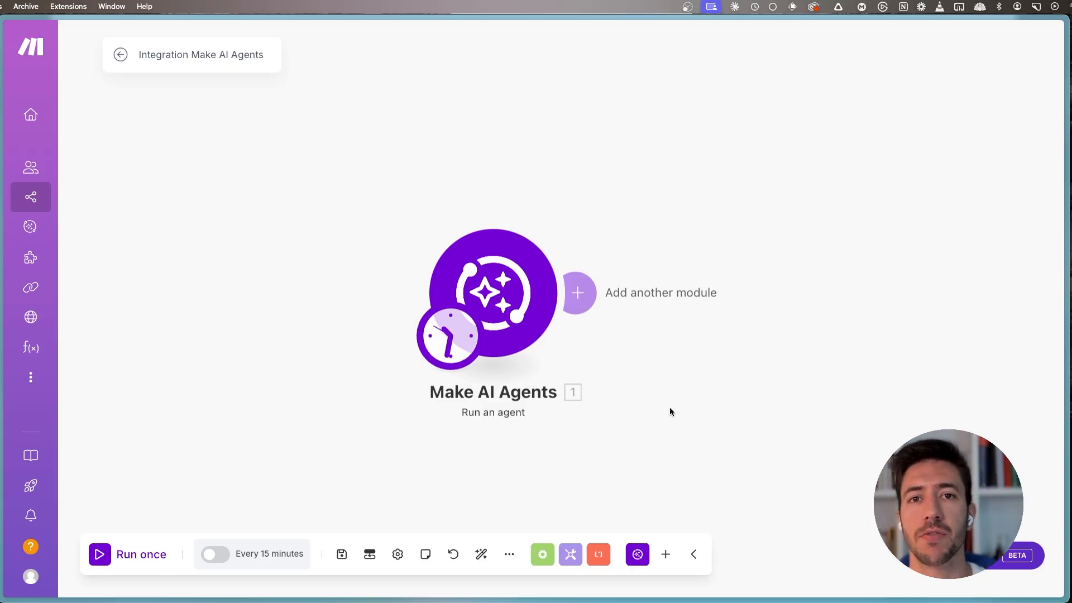
click(578, 292)
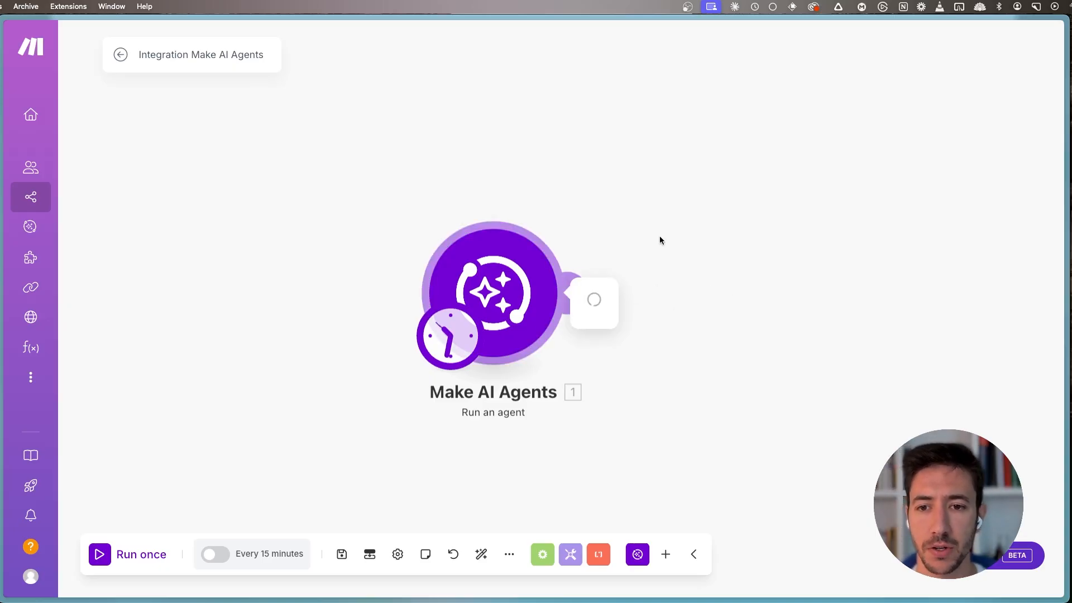
scroll(672, 292, down, 5)
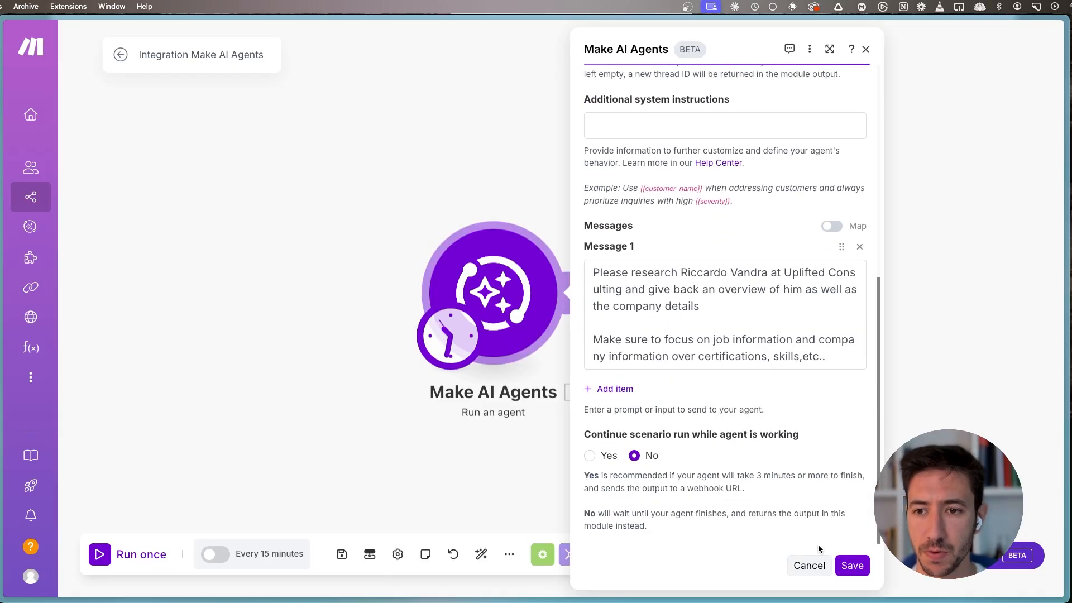
click(852, 565)
right_click(485, 231)
click(519, 262)
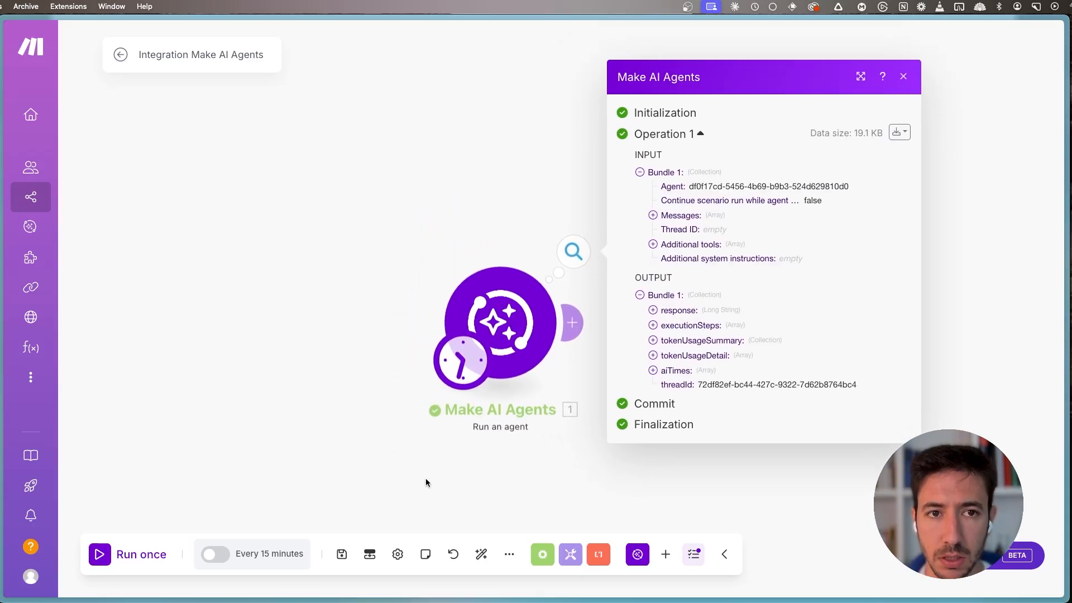
- Expand the response in the module's output, enlarge the page and examine the person's current position and role description
click(677, 310)
scroll(733, 317, down, 2)
scroll(733, 317, down, 3)
scroll(680, 195, up, 3)
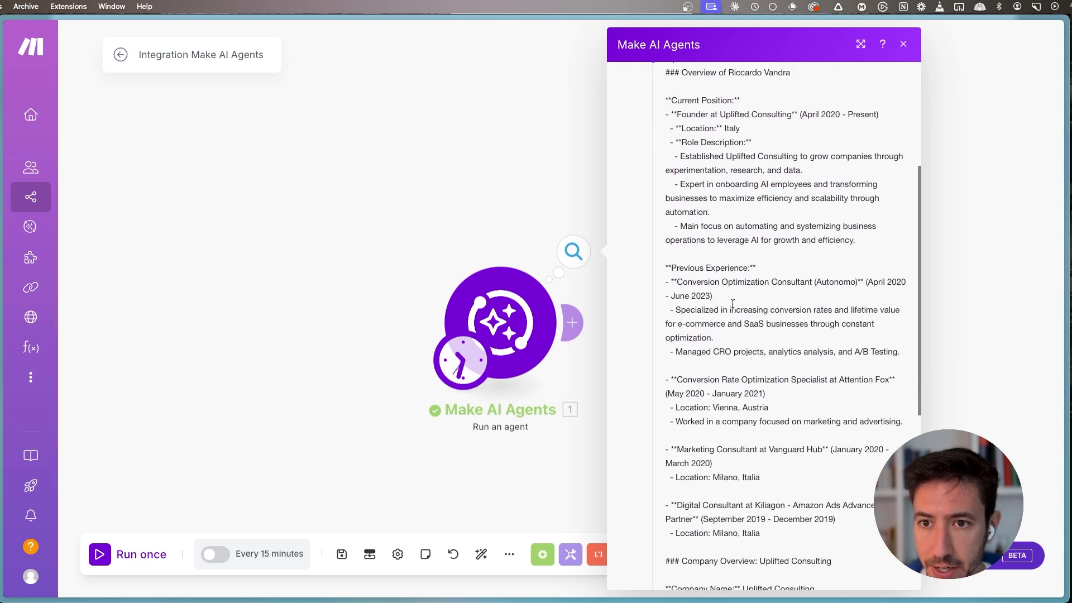
key(super+plus)
key(super+plus)
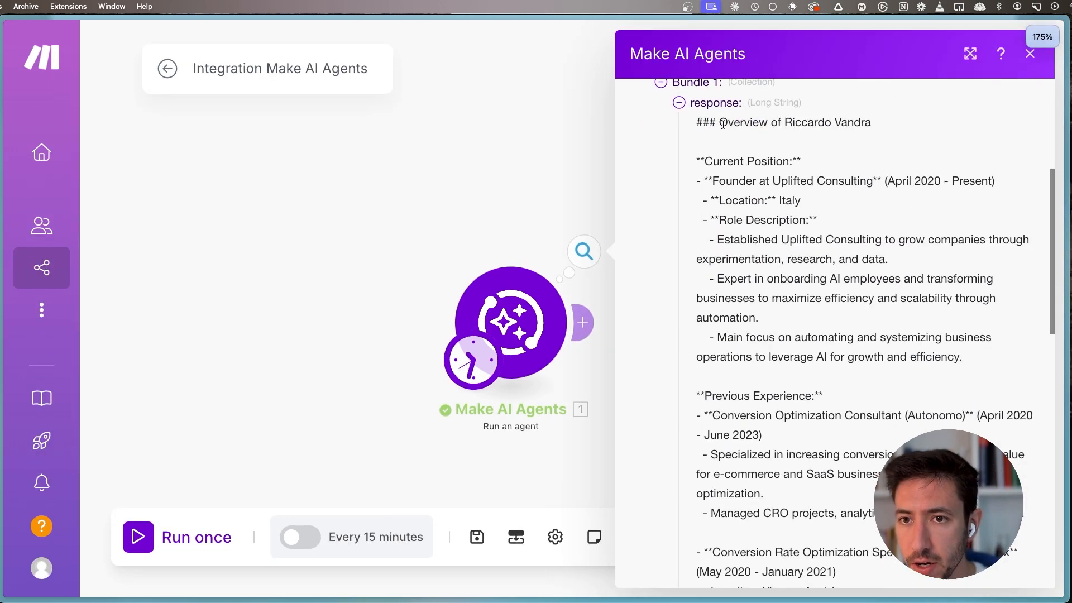
drag(721, 123, 881, 122)
click(880, 122)
drag(696, 163, 834, 175)
click(834, 174)
drag(698, 162, 801, 201)
click(801, 201)
- Read the previous experience and the company overview in the agent's response, and close the output
scroll(792, 315, down, 2)
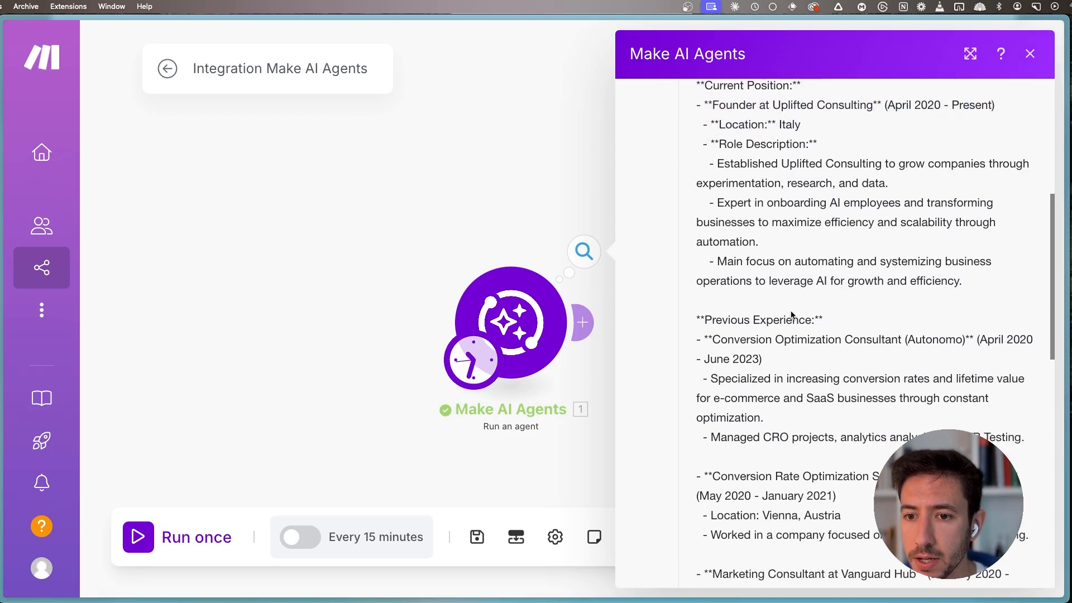
scroll(782, 391, down, 5)
scroll(782, 394, down, 2)
drag(719, 324, 930, 326)
scroll(712, 309, down, 3)
click(712, 309)
scroll(726, 335, down, 1)
drag(882, 492, 773, 447)
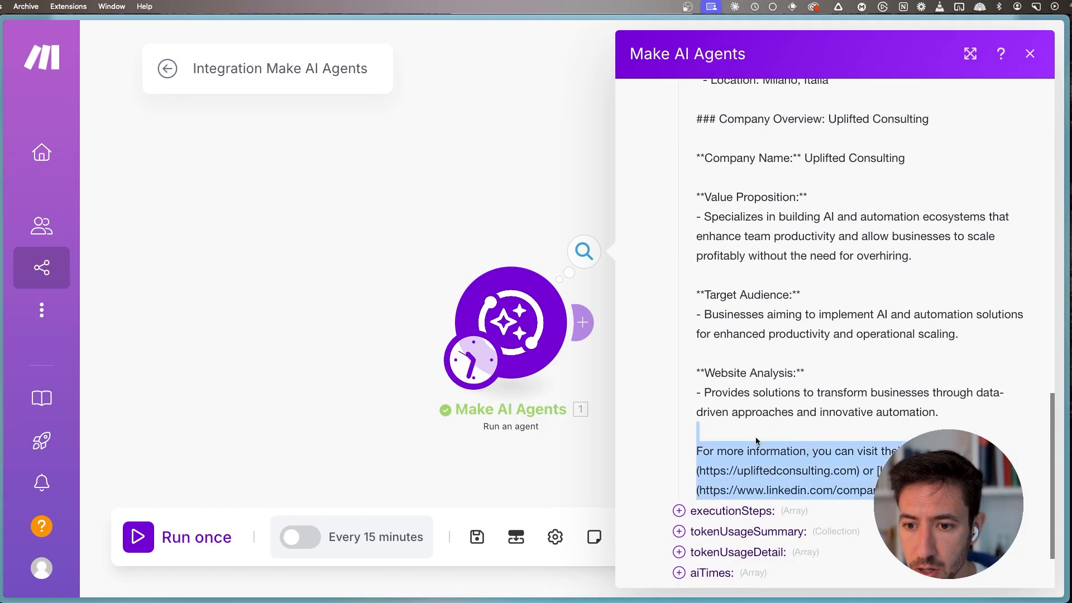
click(772, 447)
scroll(788, 373, up, 8)
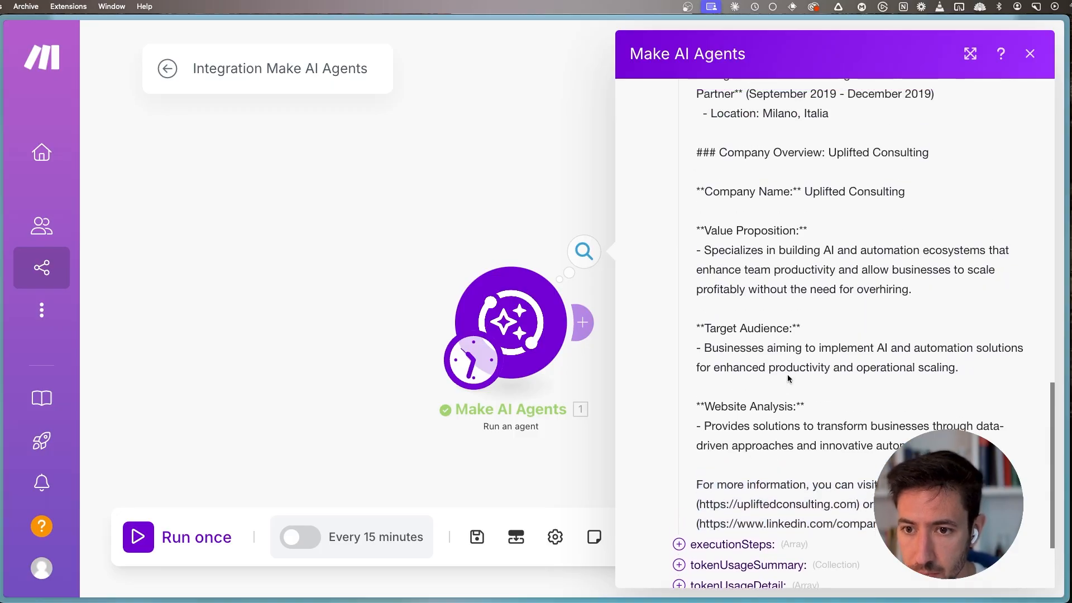
scroll(785, 357, up, 3)
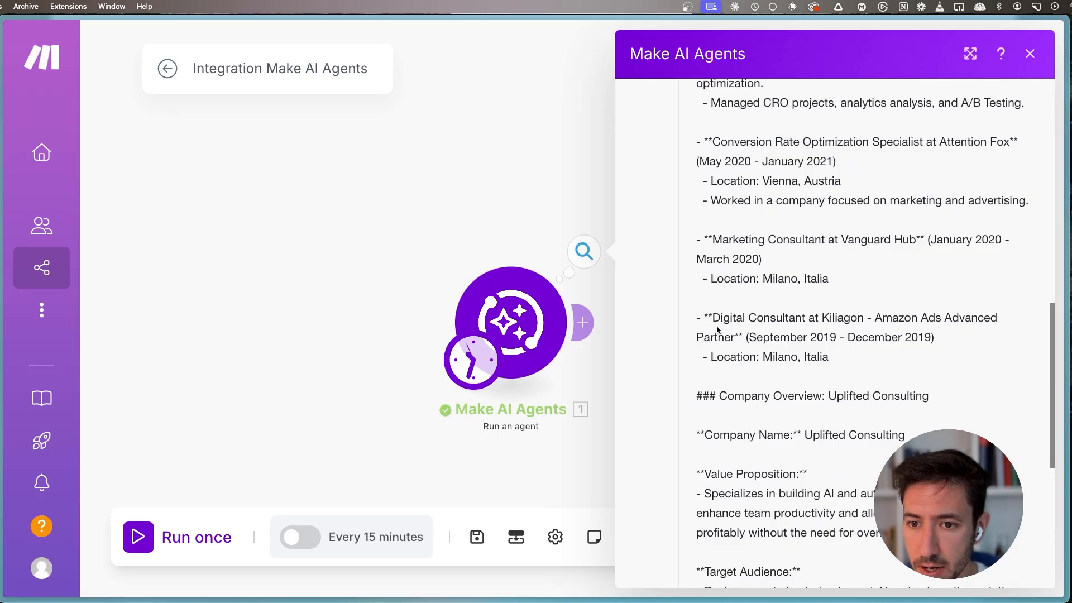
scroll(737, 358, up, 12)
scroll(748, 345, up, 8)
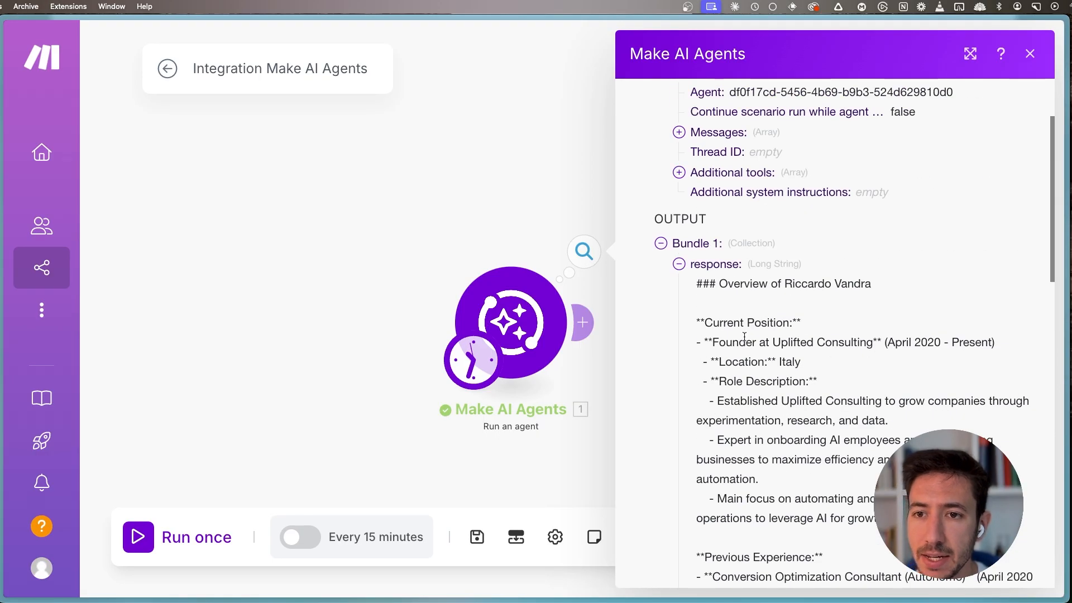
click(450, 196)
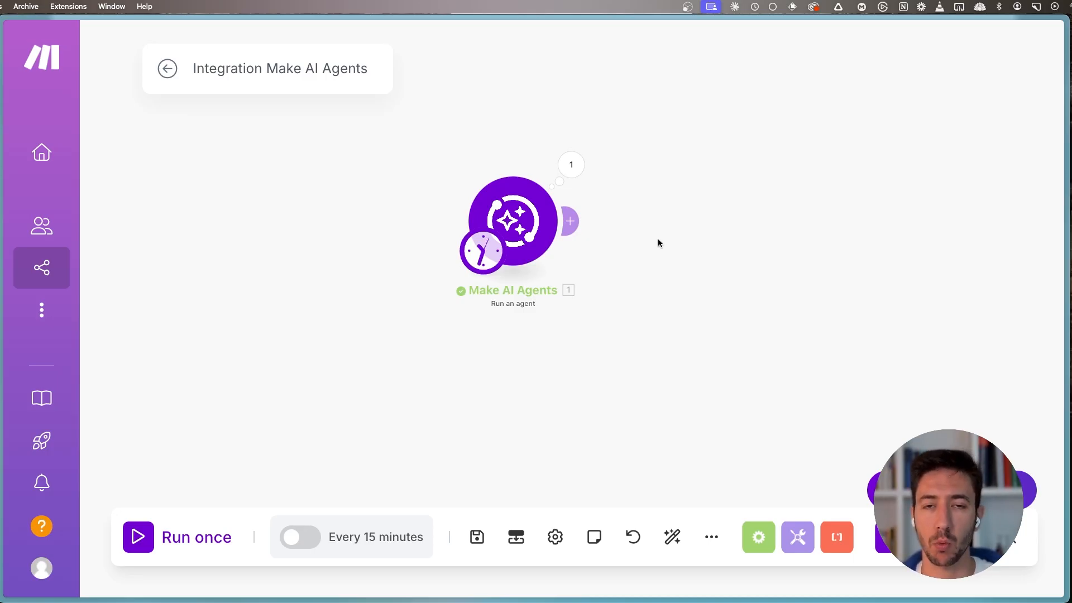
- Add a Tally "Watch New Responses" trigger module in front of the Make AI Agents module
drag(331, 223, 381, 244)
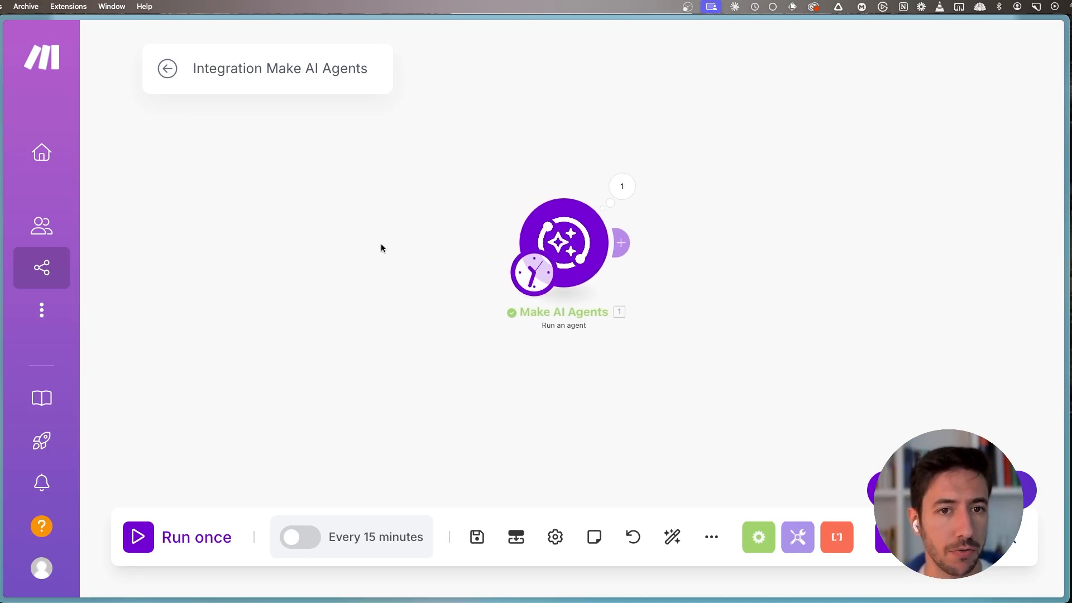
key(super+minus)
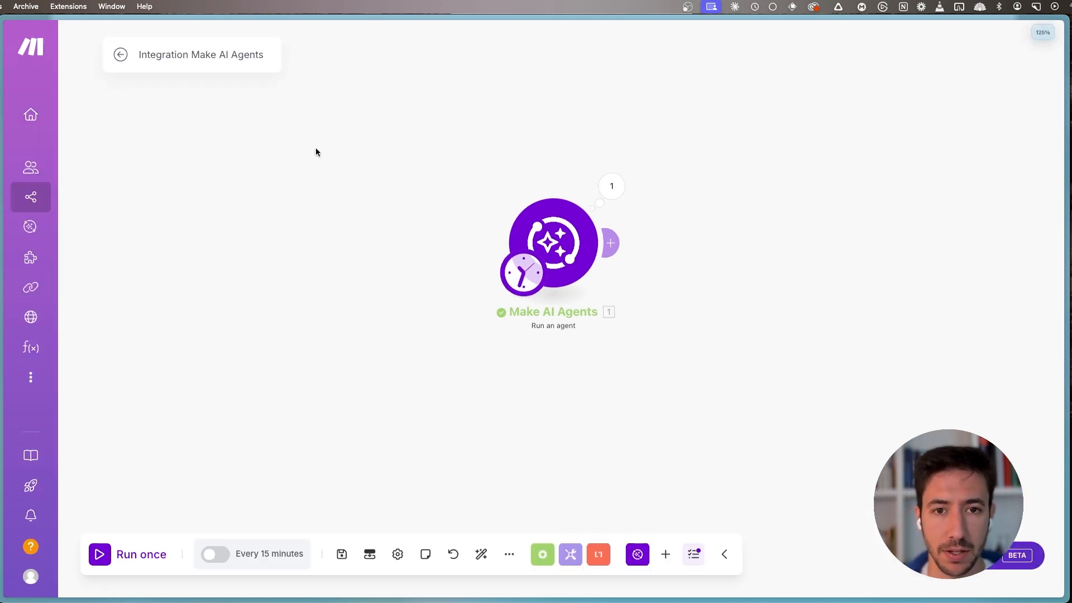
drag(404, 230, 311, 240)
right_click(424, 260)
click(475, 269)
click(311, 240)
text(tally)
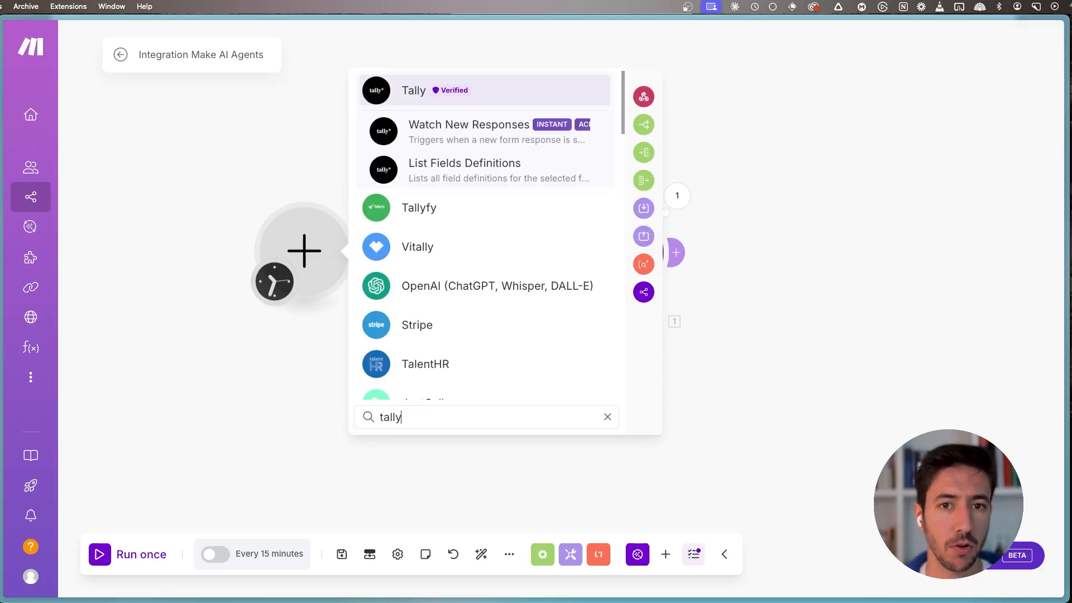
click(474, 125)
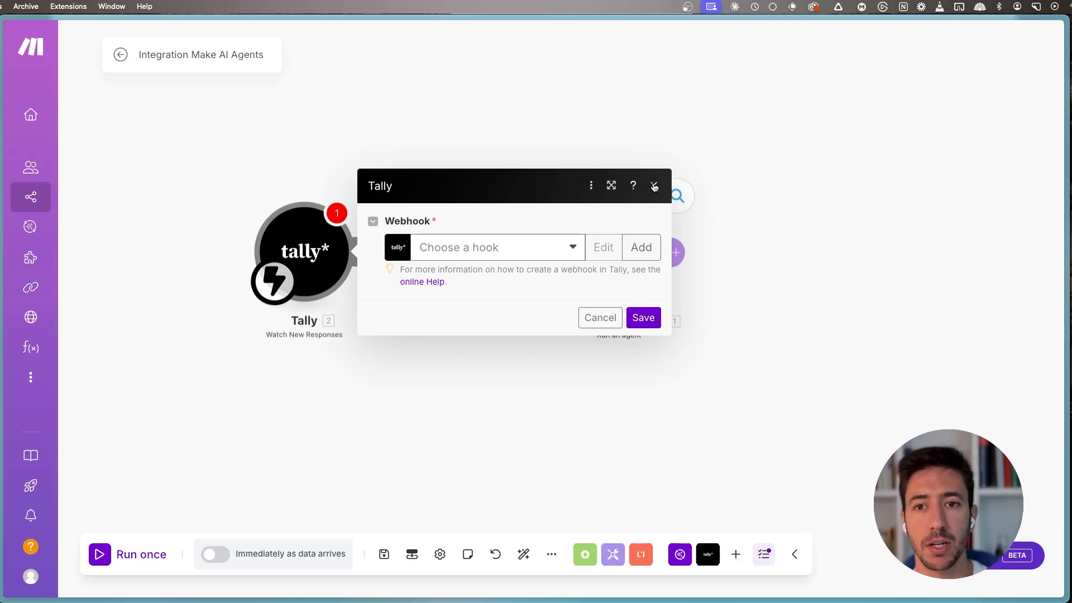
- Open the Tally website in a new browser tab and examine the fields of "Testing - Contact form" in its form editor
click(504, 239)
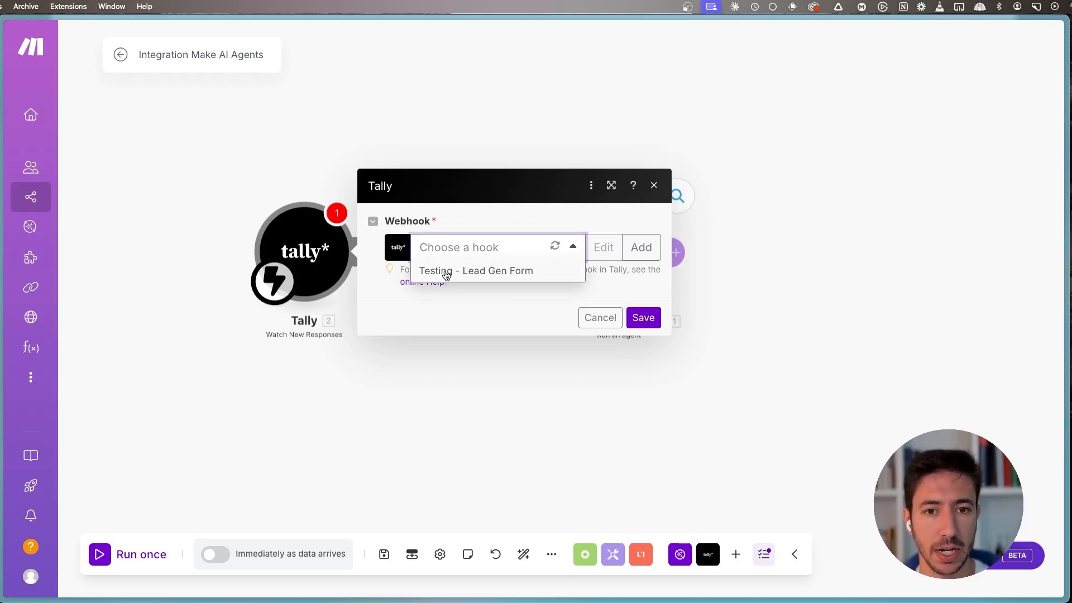
key(super+t)
text(tally.so)
key(Return)
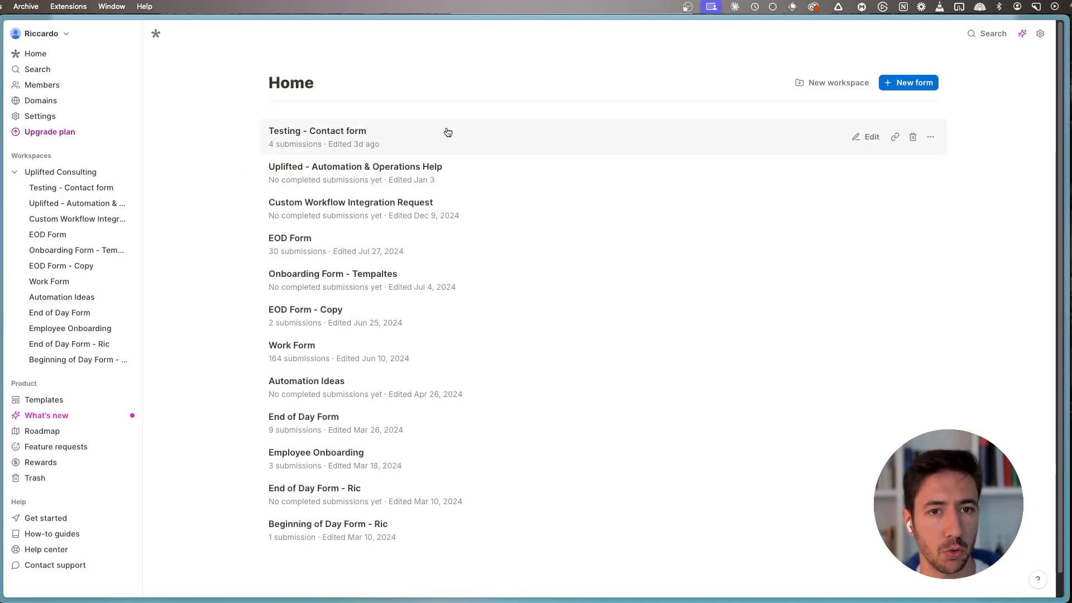
click(286, 132)
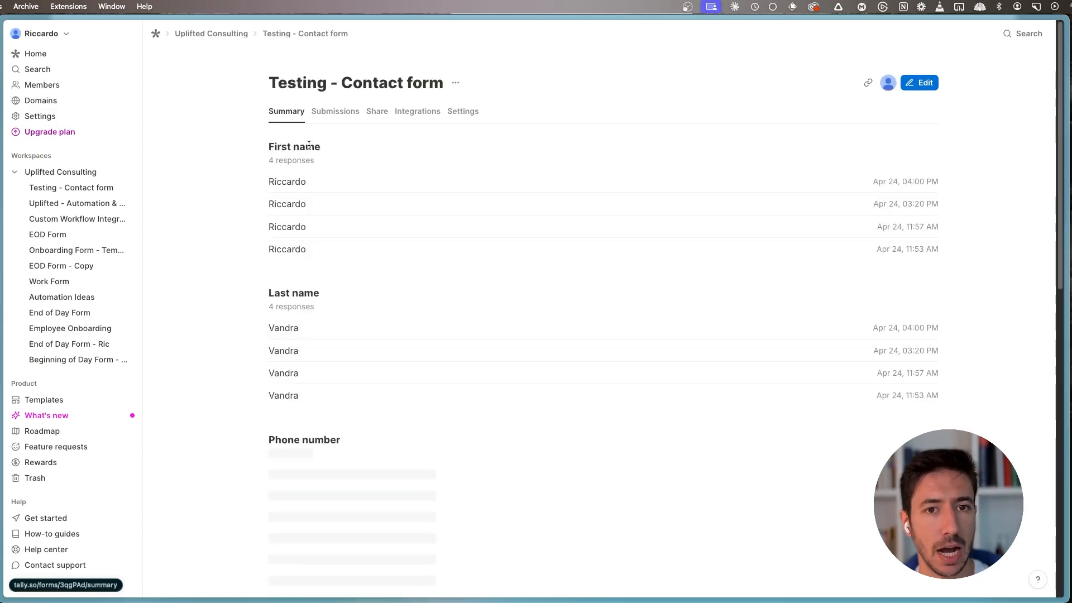
click(927, 90)
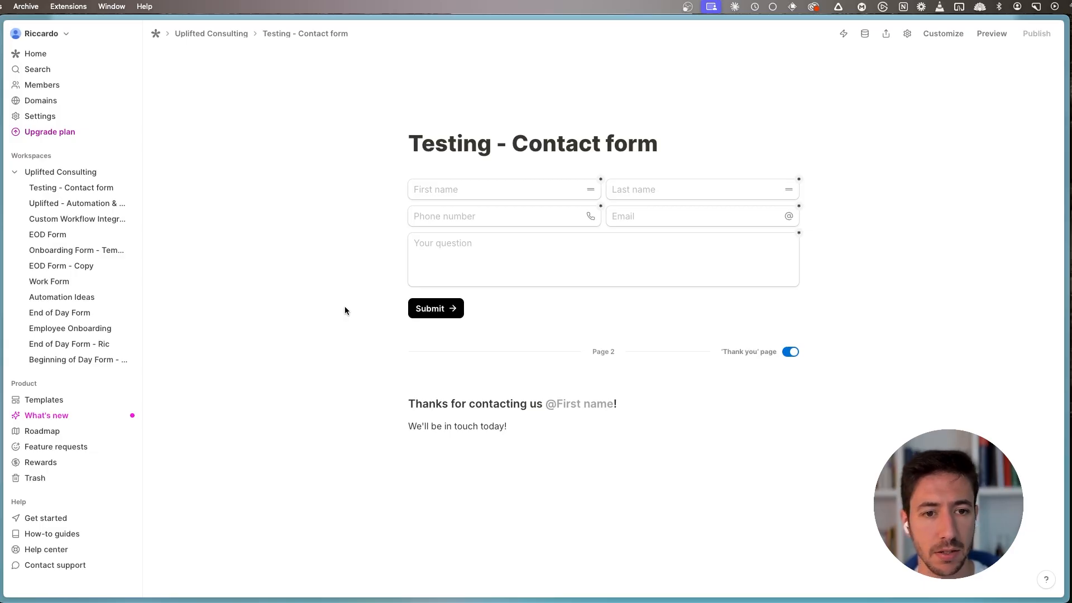
- Switch back to Make, choose "Testing - Lead Gen Form" as the Tally module's webhook and save the module
key(super+s)
click(66, 343)
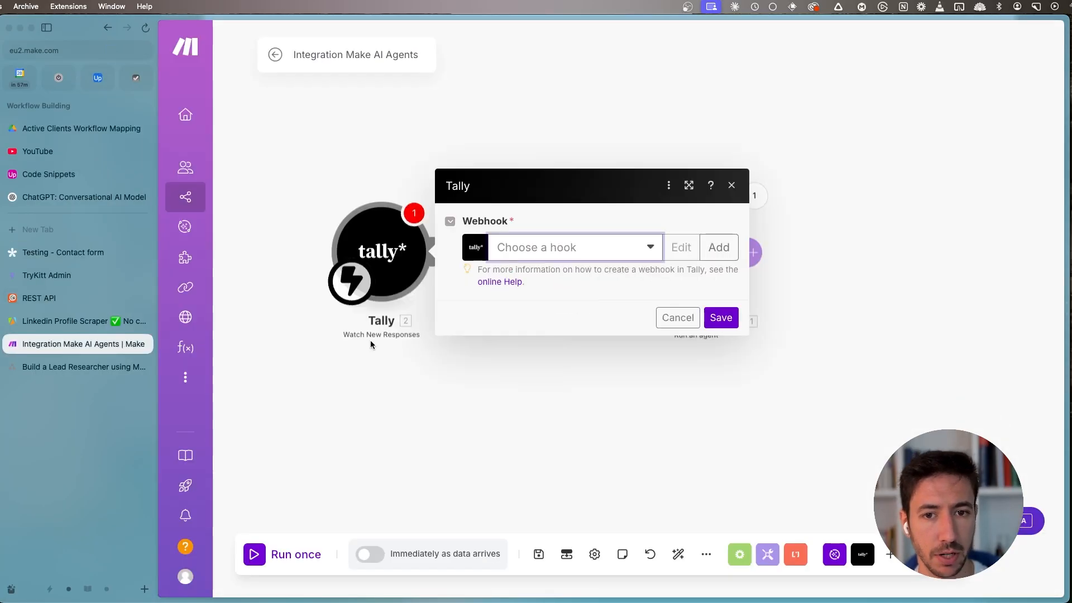
key(super+s)
click(491, 247)
click(546, 273)
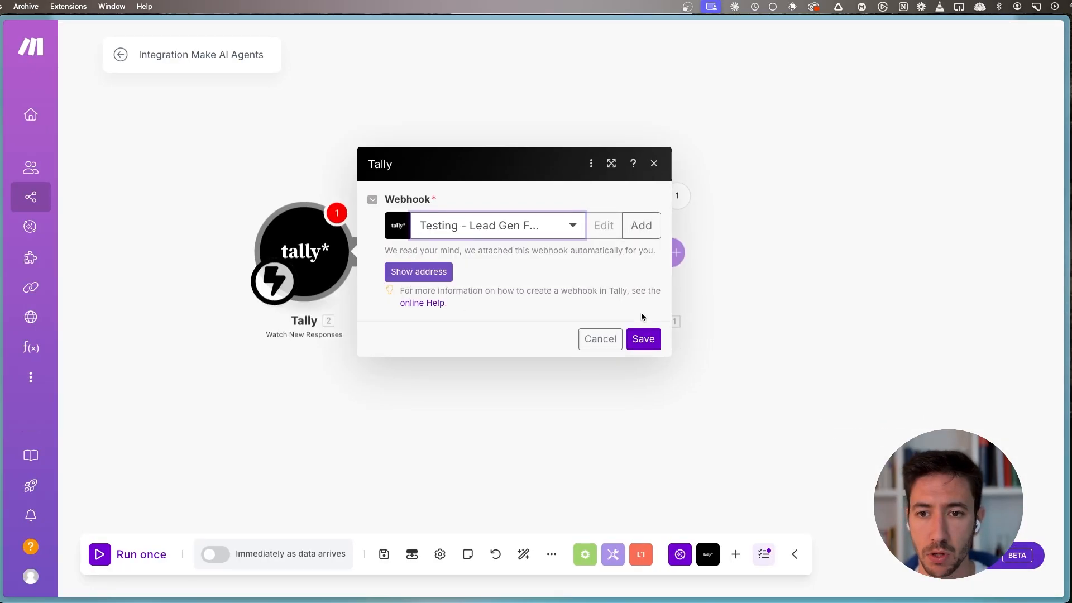
click(641, 337)
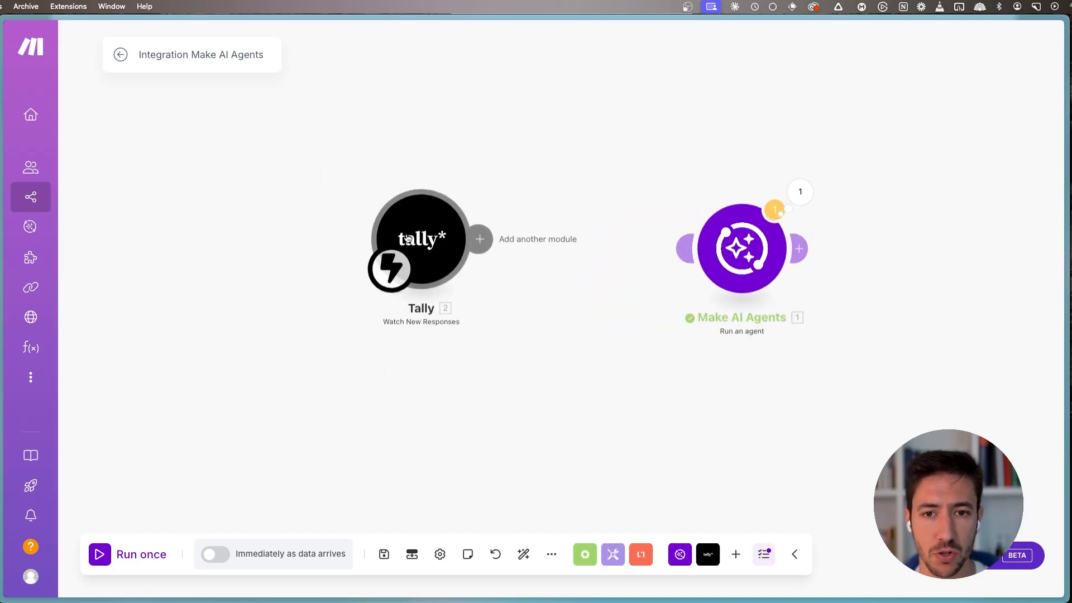
- Save the scenario and run it once so that the Tally trigger waits for a form response
click(385, 555)
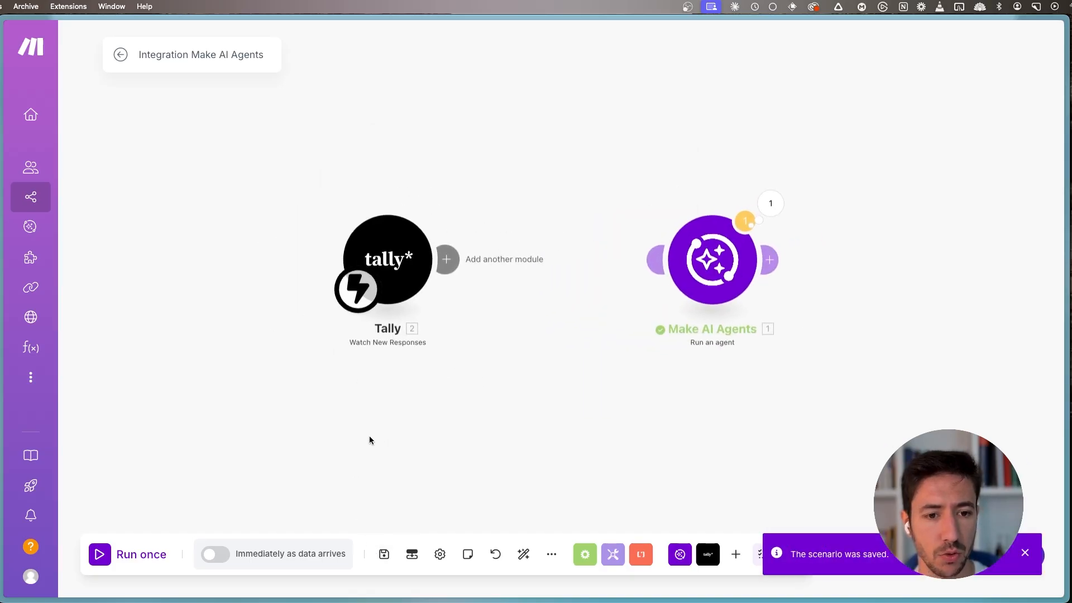
click(101, 555)
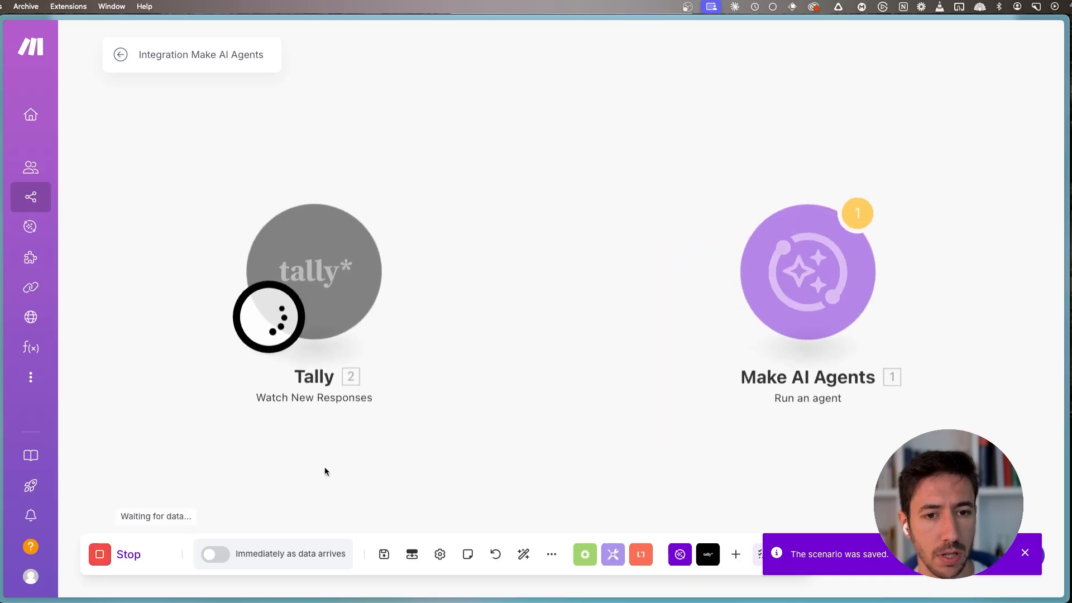
key(super+s)
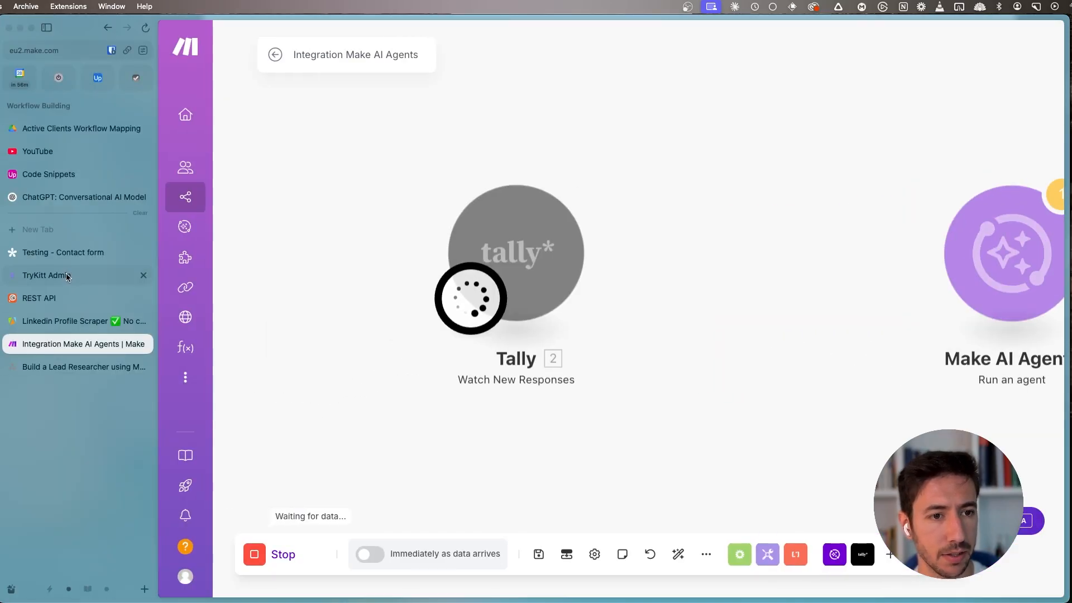
- Switch to Tally, open "Testing - Contact form" from the Uplifted Consulting workspace, and return to the Make scenario
click(60, 254)
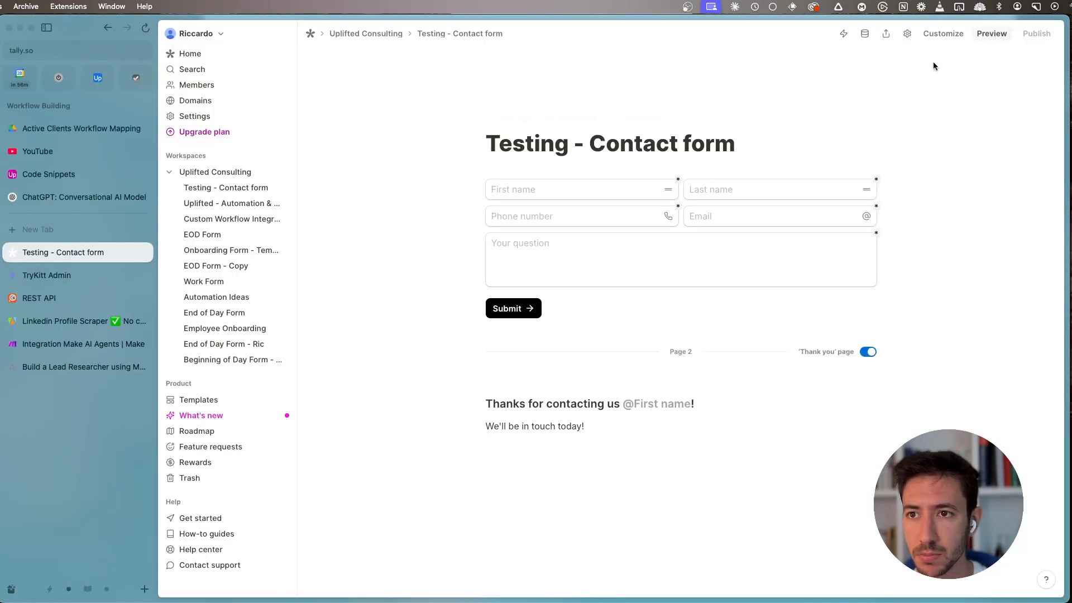
click(378, 40)
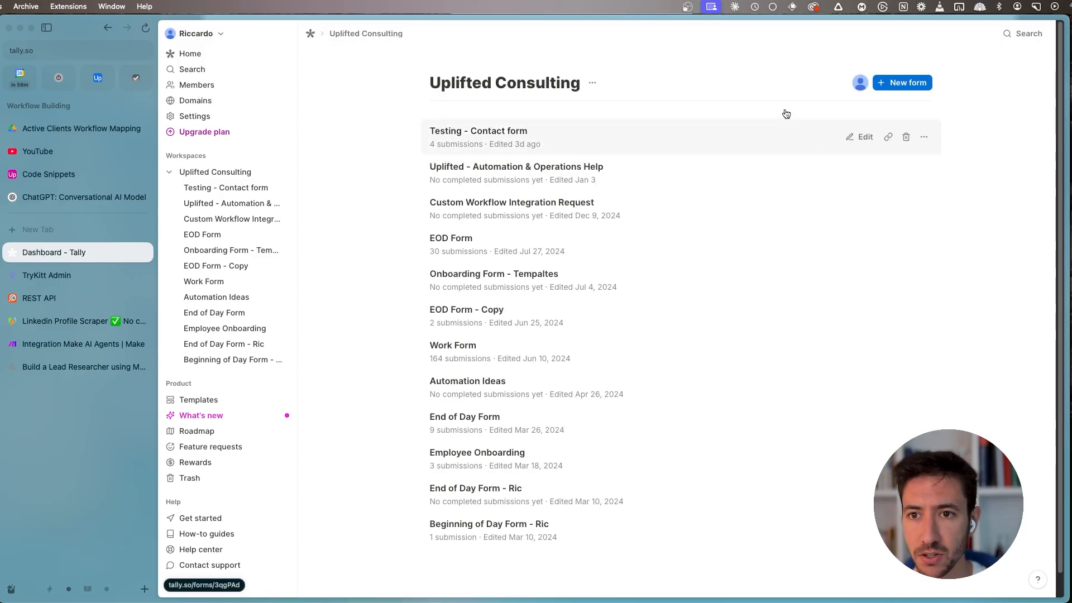
click(560, 142)
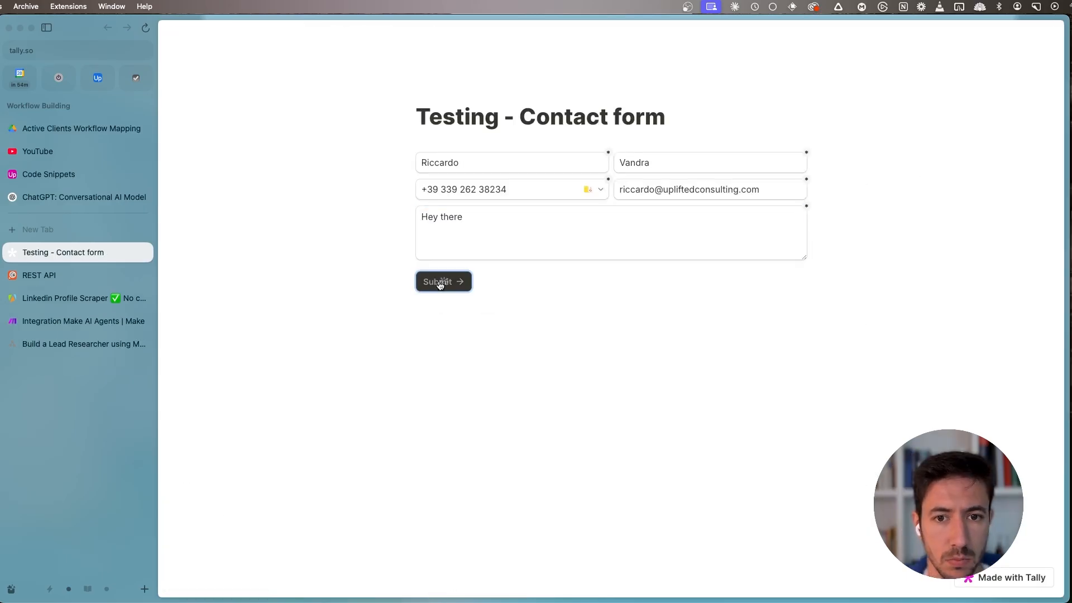
click(439, 280)
key(ctrl+Tab)
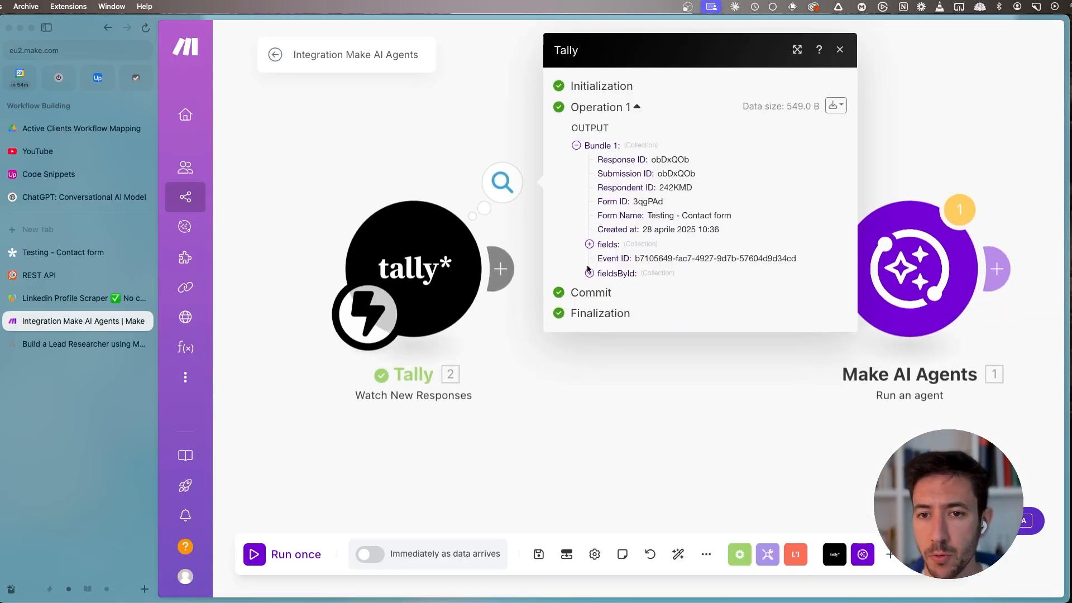
- Expand the fields collection in the Tally module's output to read the submitted answers, and close the output
click(606, 248)
key(super+s)
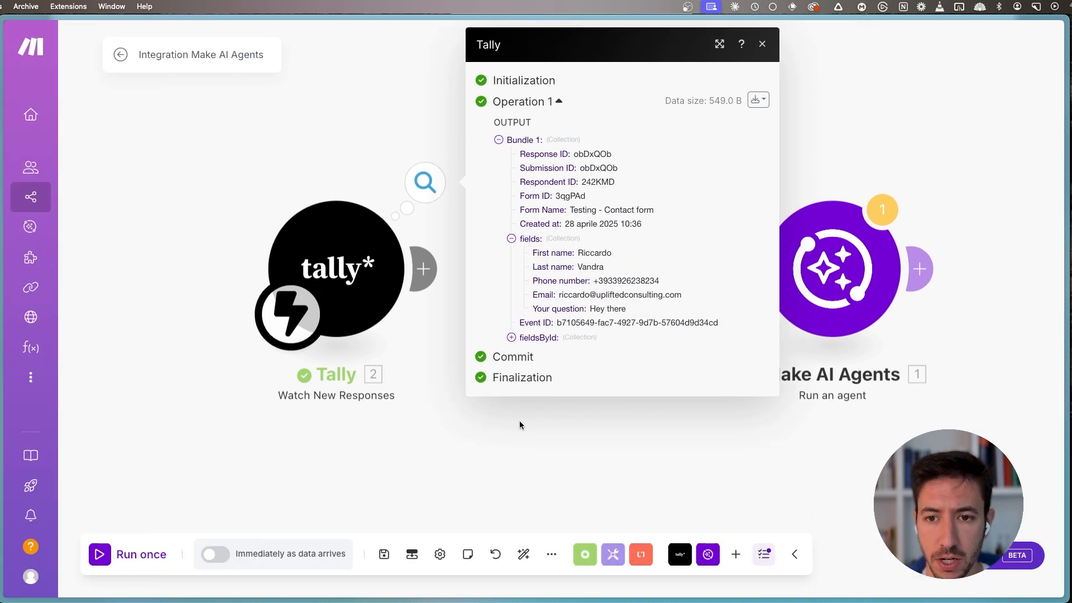
click(485, 434)
- Connect the Tally trigger to the Make AI Agents module and rename that module "Lead Researcher"
scroll(484, 434, down, 3)
drag(609, 329, 426, 316)
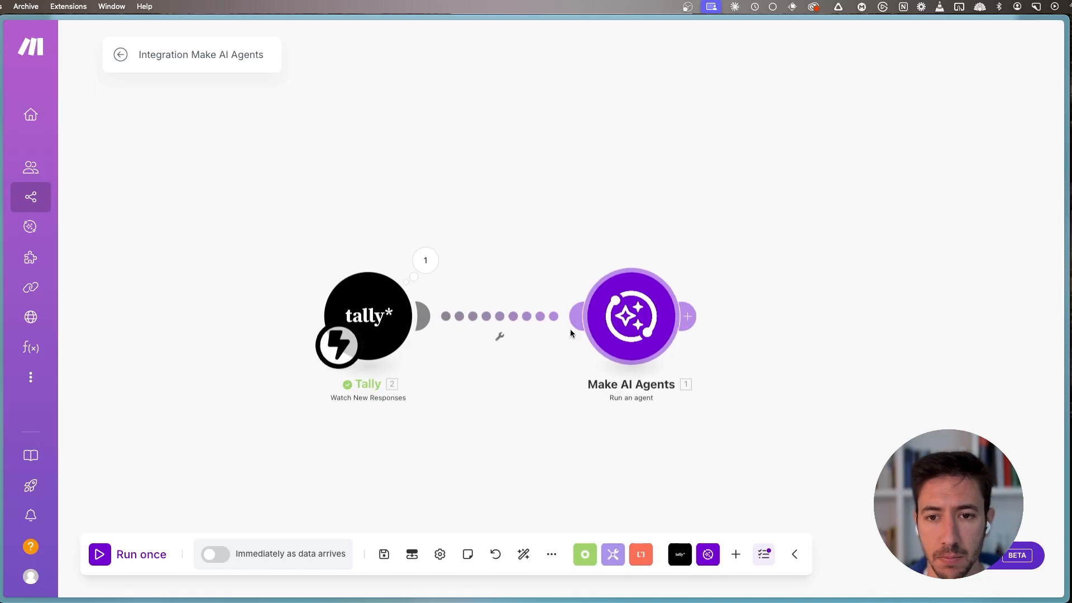
right_click(624, 324)
click(665, 398)
text(Lead Researcher)
key(Return)
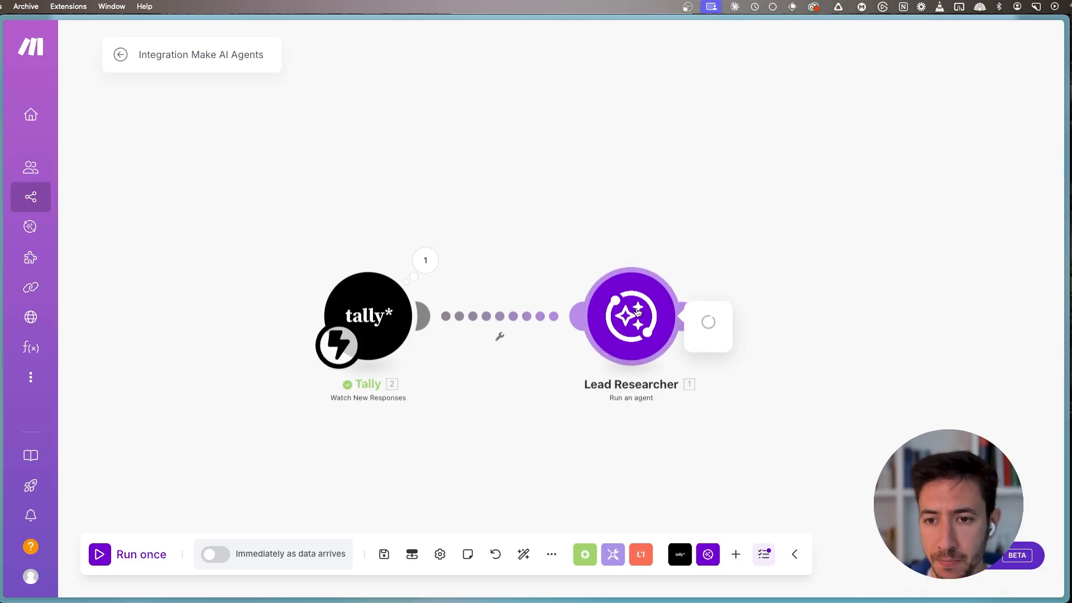
- In the Lead Researcher's Message 1, replace the person's name with Tally's First name and Last name fields
scroll(838, 336, down, 5)
click(804, 272)
drag(886, 274, 795, 275)
key(BackSpace)
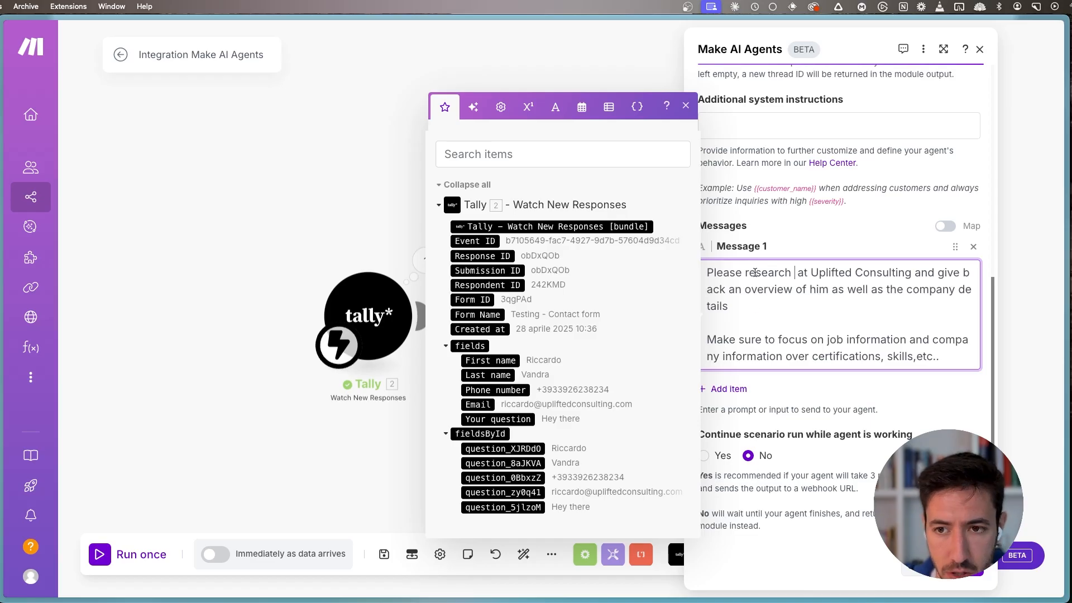
click(490, 360)
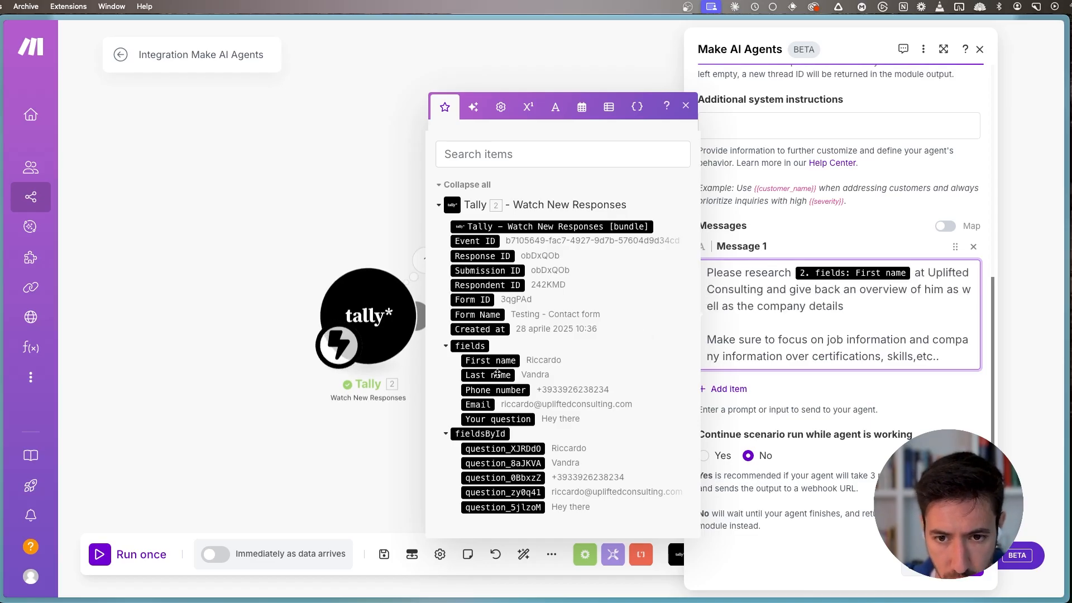
click(498, 374)
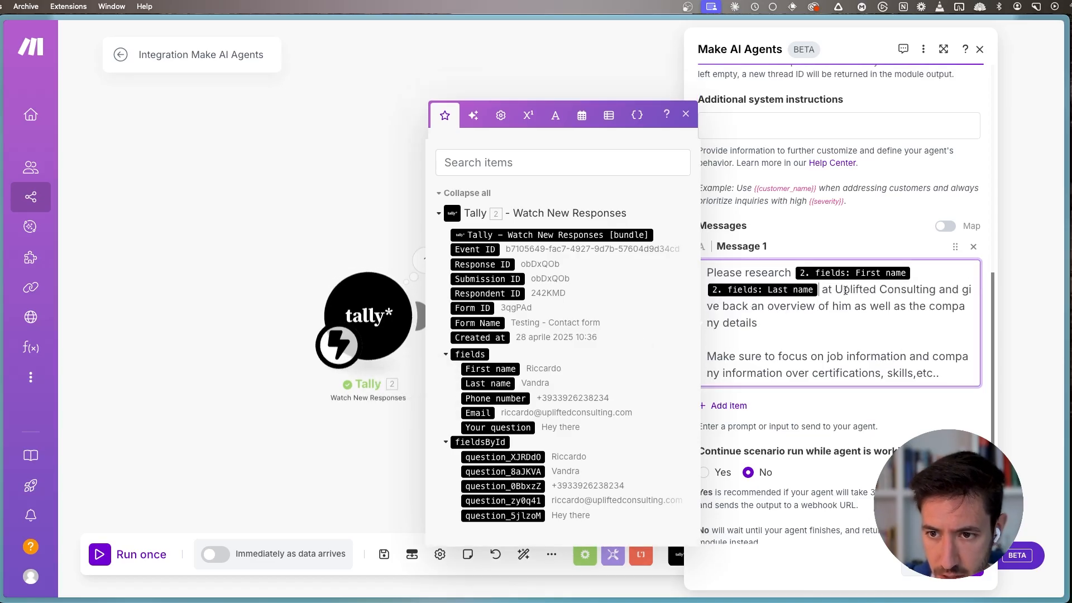
- Remove "at Uplifted Consulting" from the research request in Message 1
drag(836, 287, 940, 287)
key(BackSpace)
key(BackSpace)
key(BackSpace)
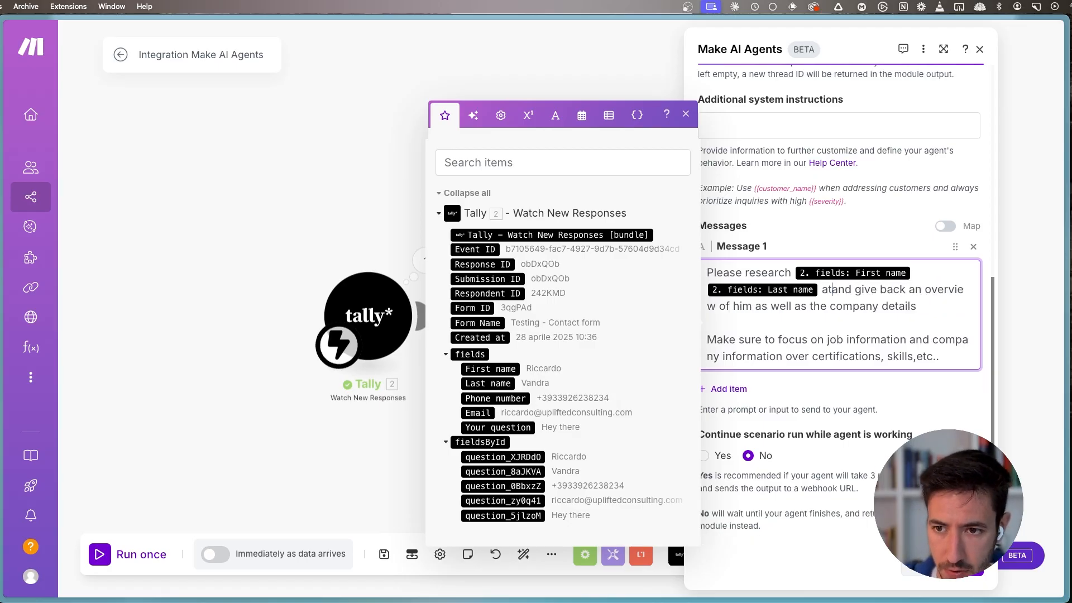
key(BackSpace)
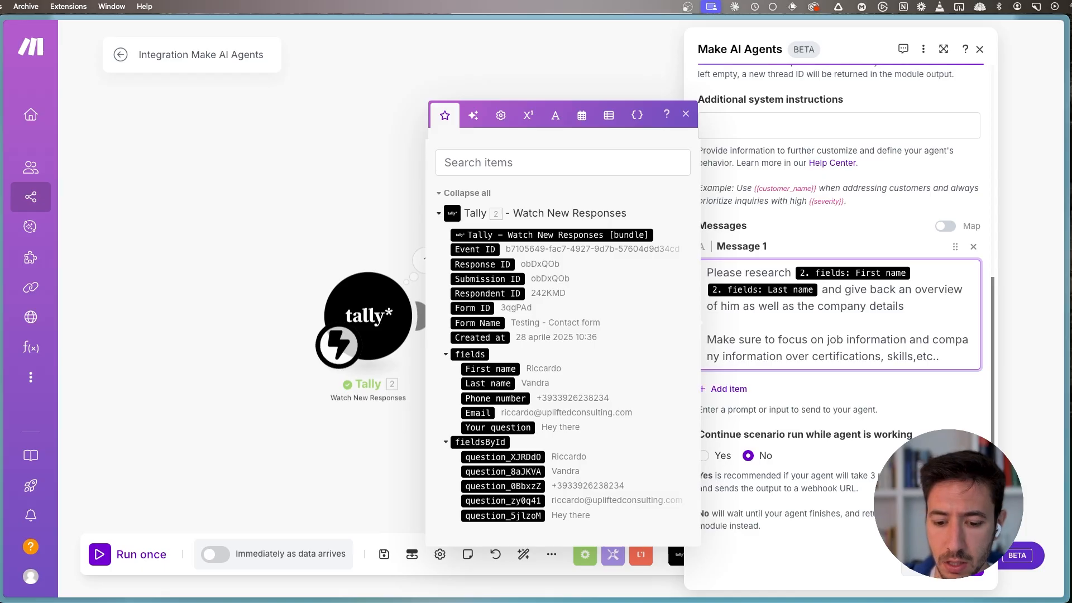
- Add "(here's also his email: )" after the name in Message 1, map Tally's Email field inside the parentheses, and save the module
text((here's als)
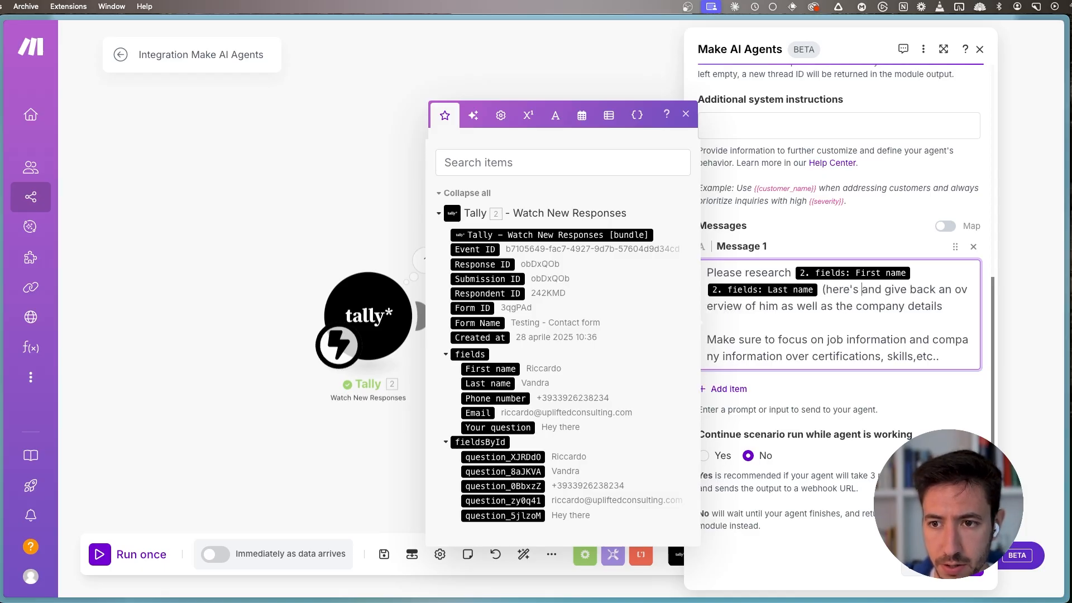
text(o his email))
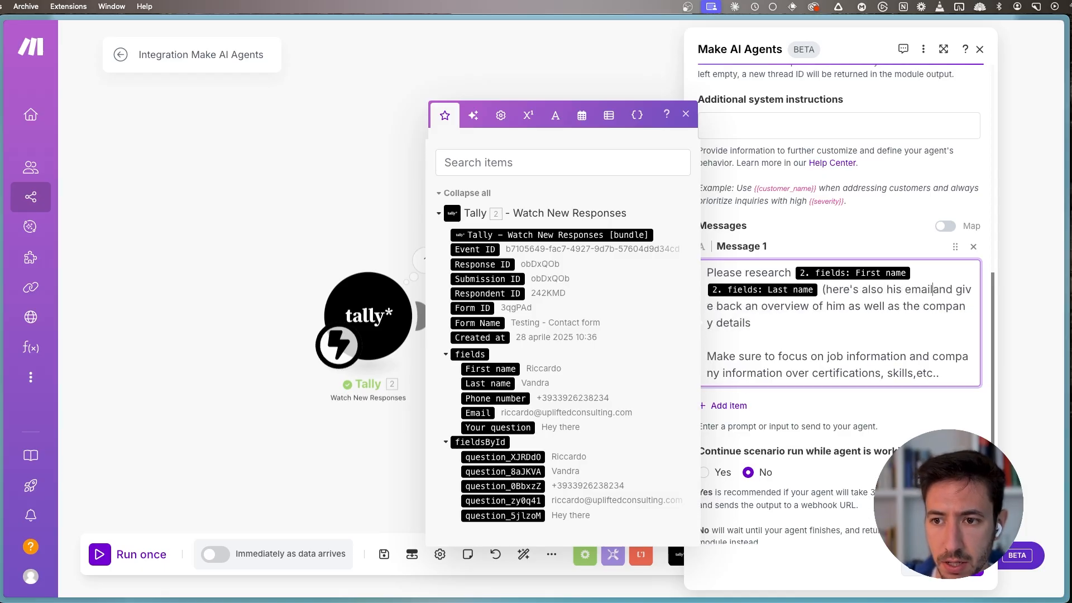
text(: 2. fields: Email)
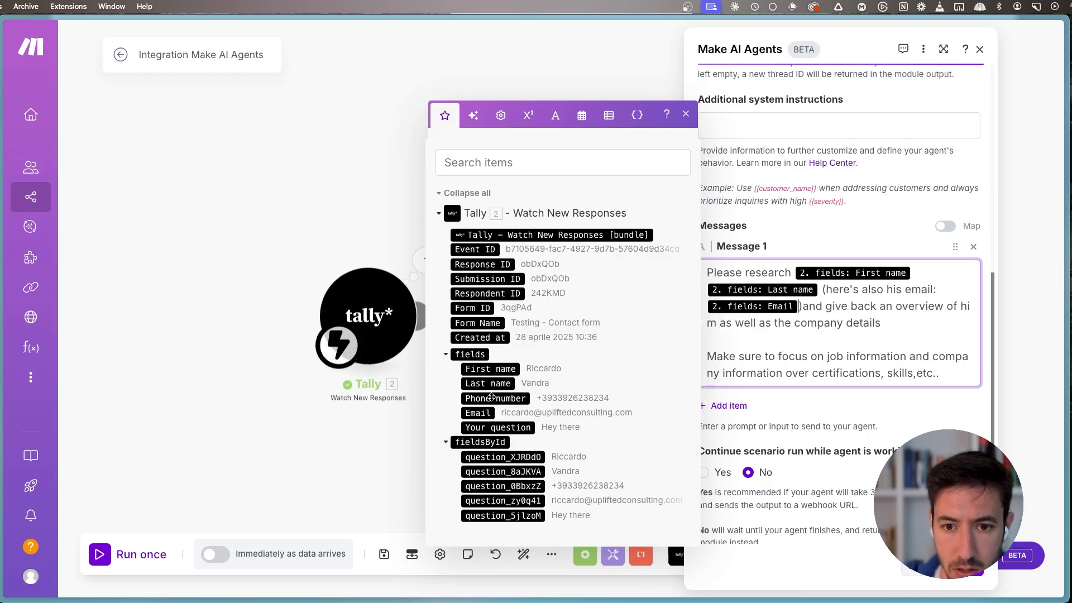
click(478, 413)
click(687, 115)
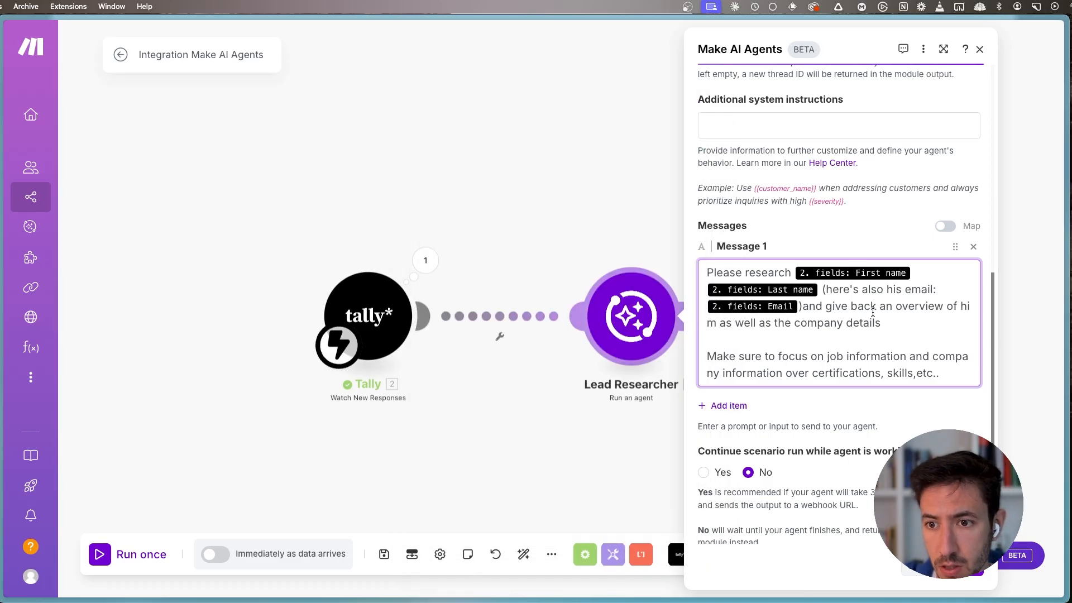
click(805, 311)
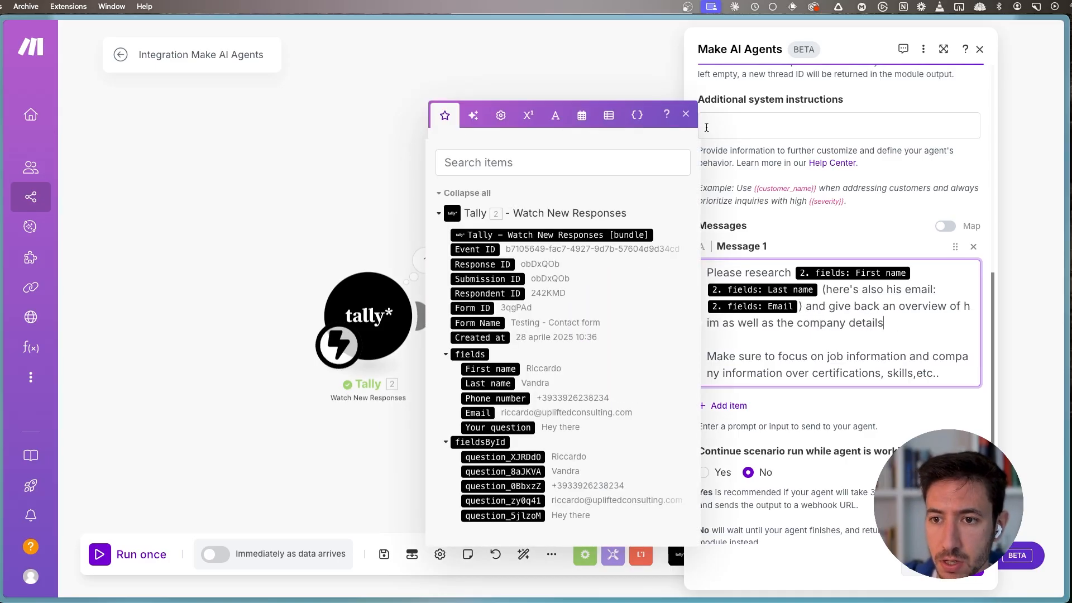
scroll(838, 336, down, 1)
click(964, 564)
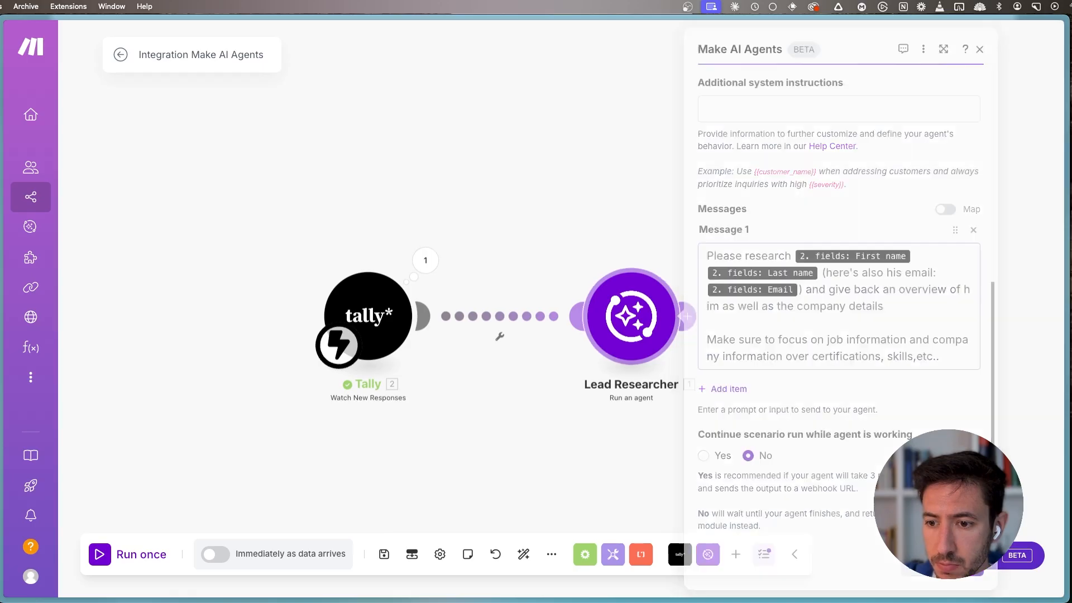
- Add a Gmail "Send an Email" module after the Lead Researcher module
scroll(503, 438, down, 2)
drag(450, 418, 404, 390)
drag(384, 313, 356, 311)
click(397, 311)
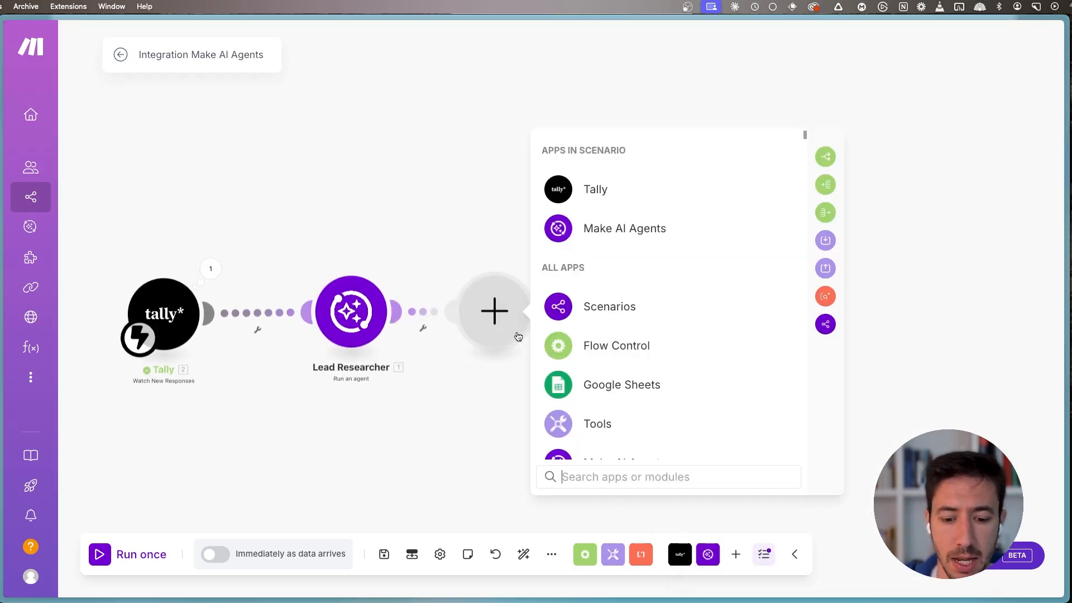
text(gmail)
click(642, 196)
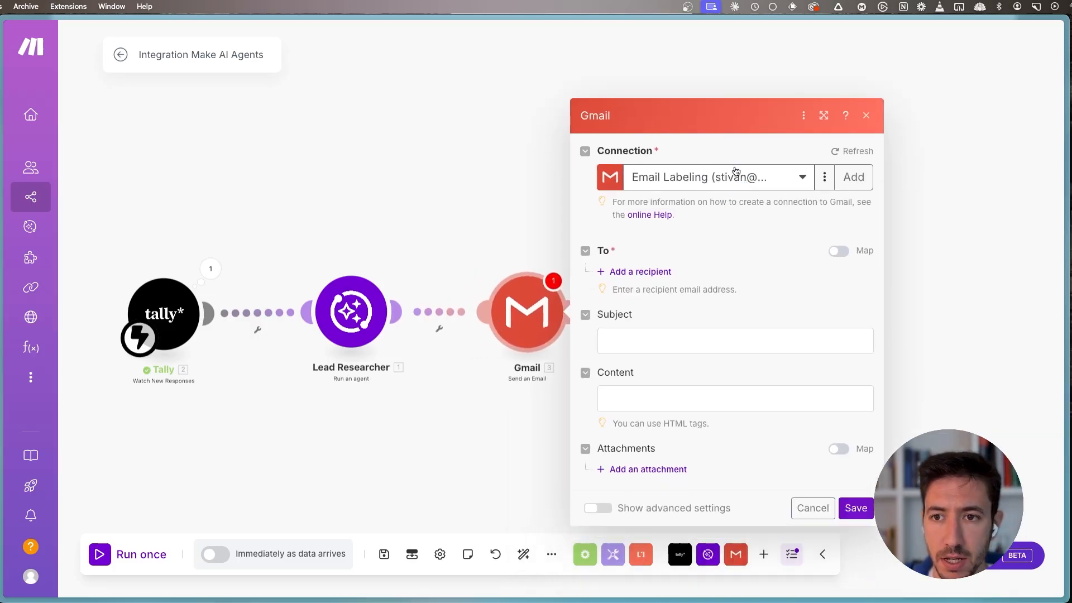
- Choose the Uplifted connection for the Gmail module and enter the recipient's email address
click(721, 181)
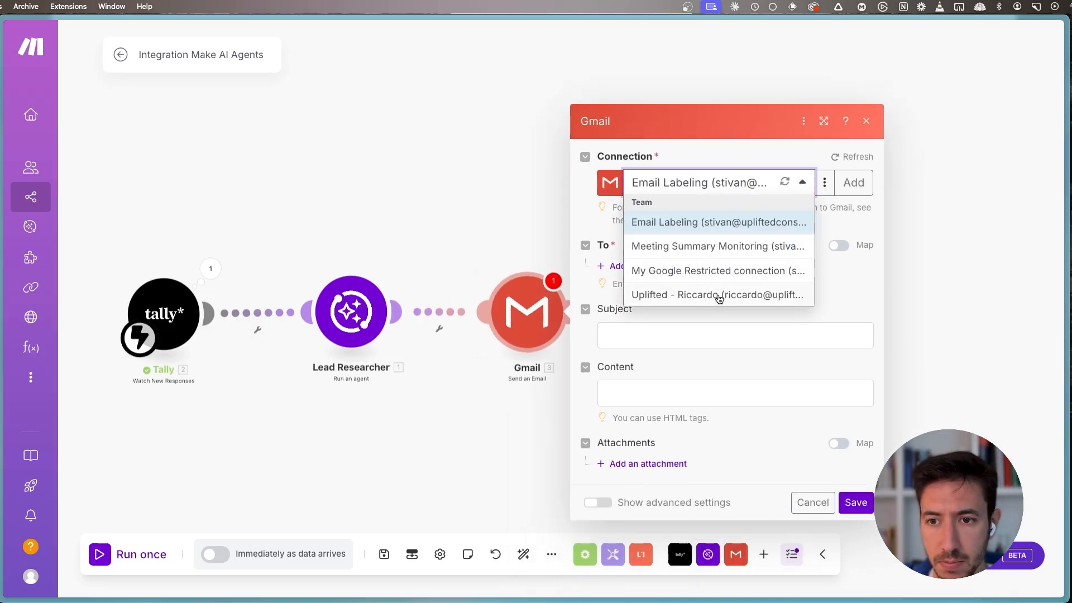
click(738, 295)
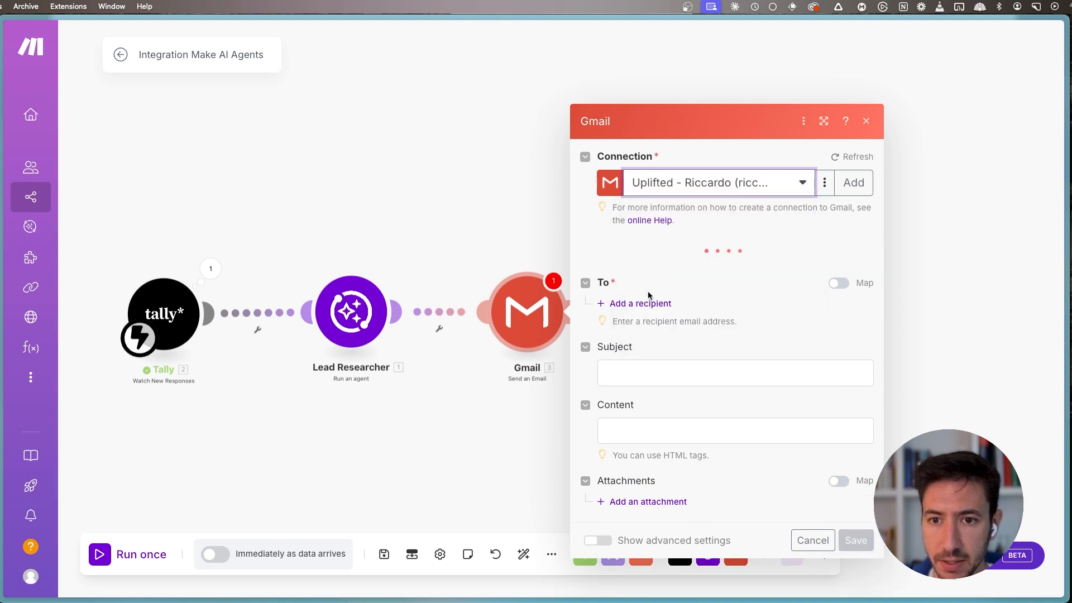
click(654, 292)
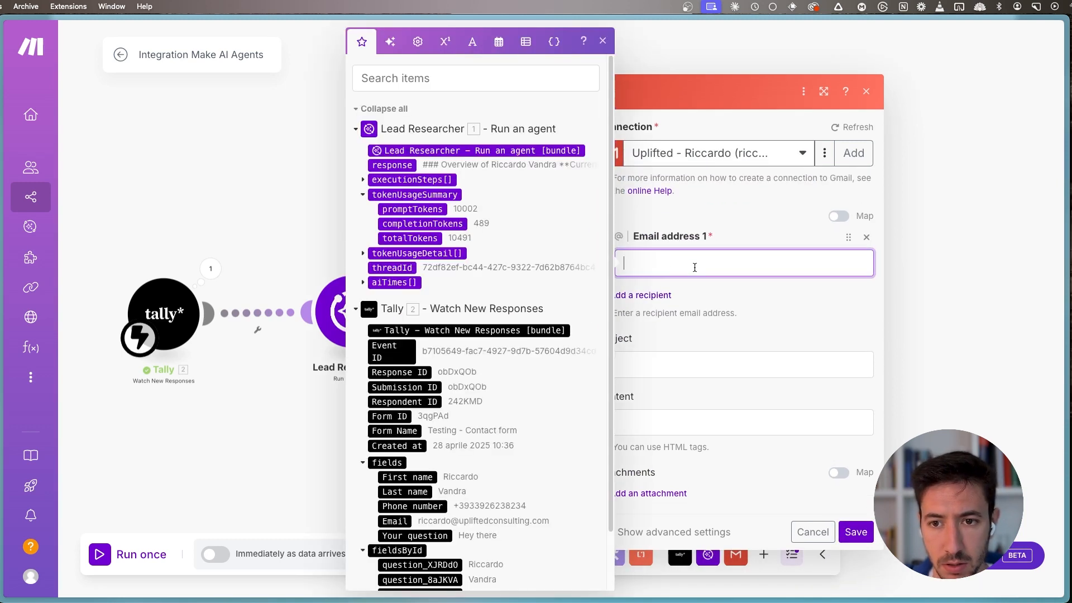
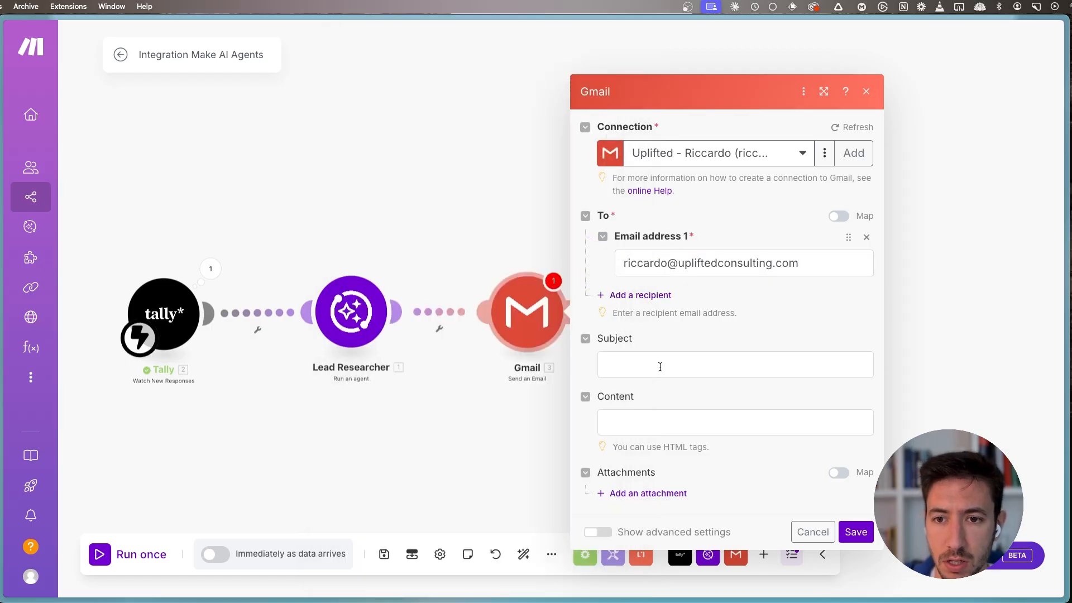
- Set the email subject to "You got a new response" and save the Gmail module
click(663, 369)
text(You got a new response)
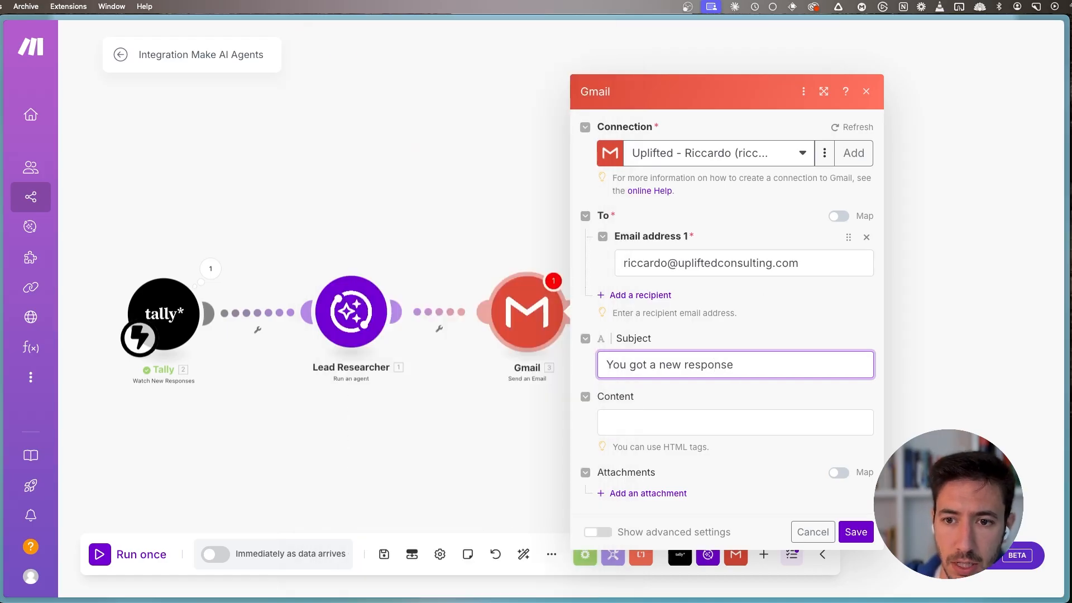
click(856, 532)
- Set the Lead Researcher module's additional system instructions to "Please format the response in HTML format since we need to send this over via email"
click(482, 282)
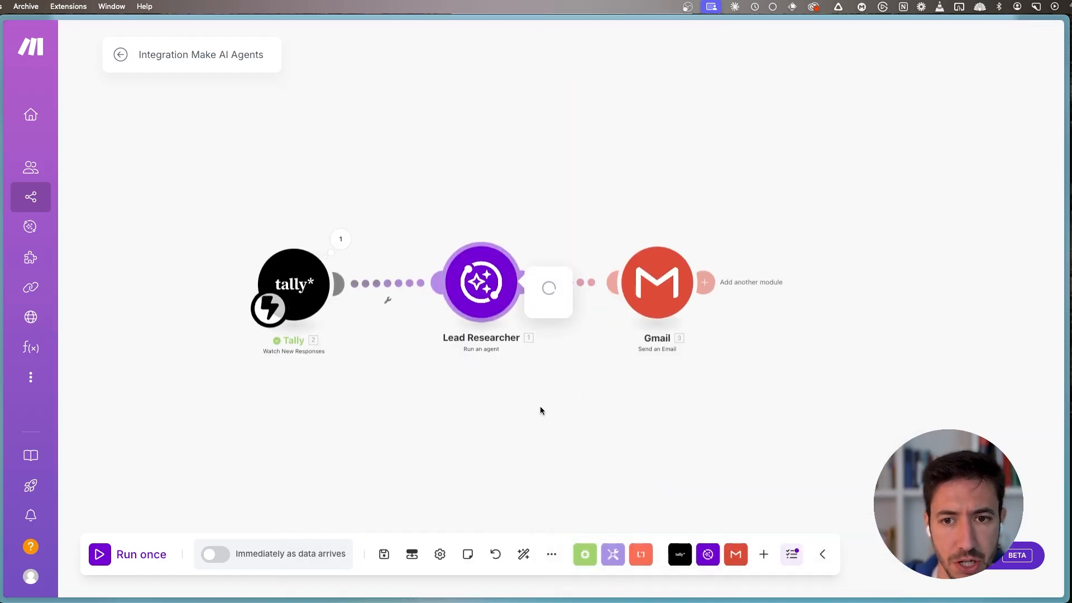
scroll(586, 300, down, 2)
click(586, 274)
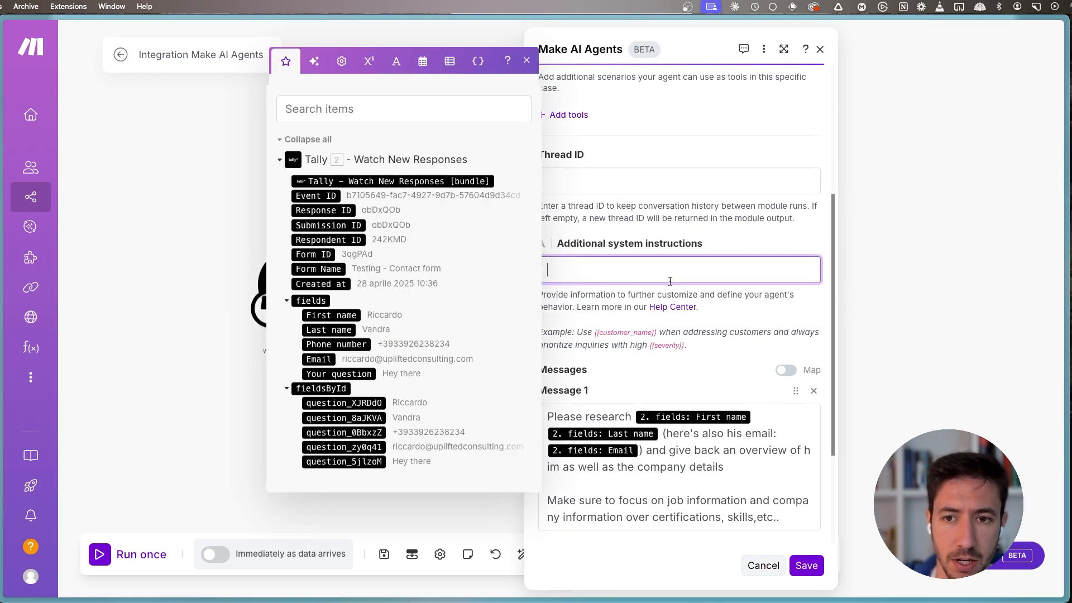
text(Please f)
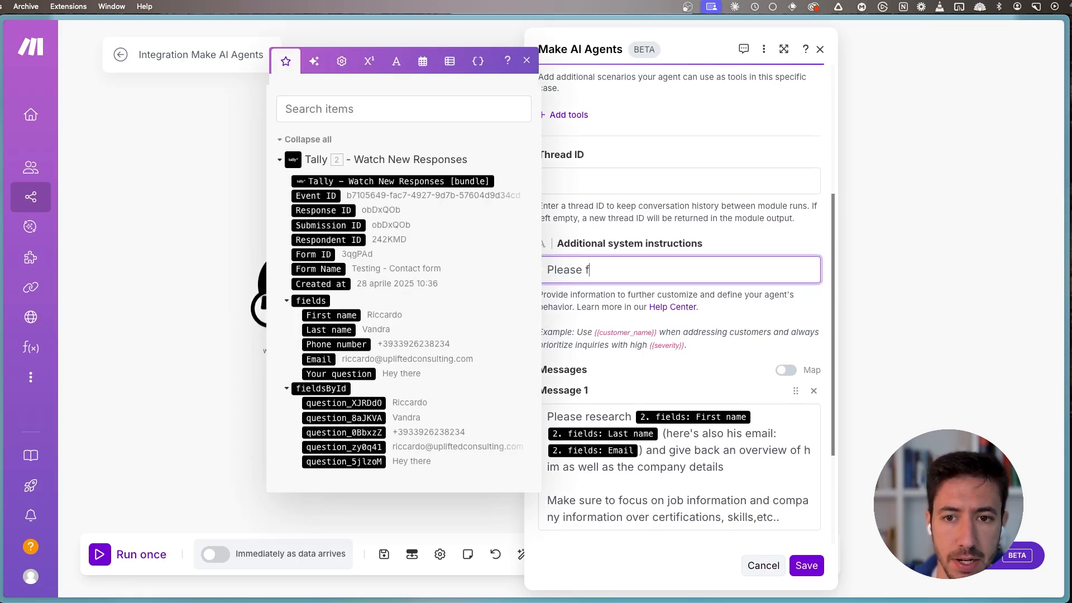
text(ormat the response in HTML format sunc)
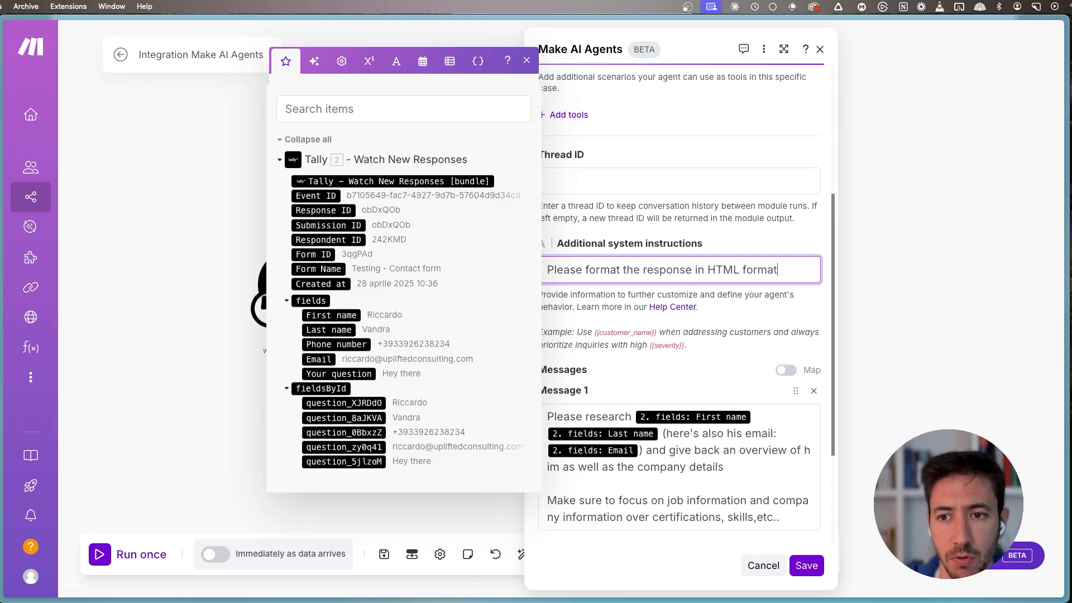
key(BackSpace)
text(ince we)
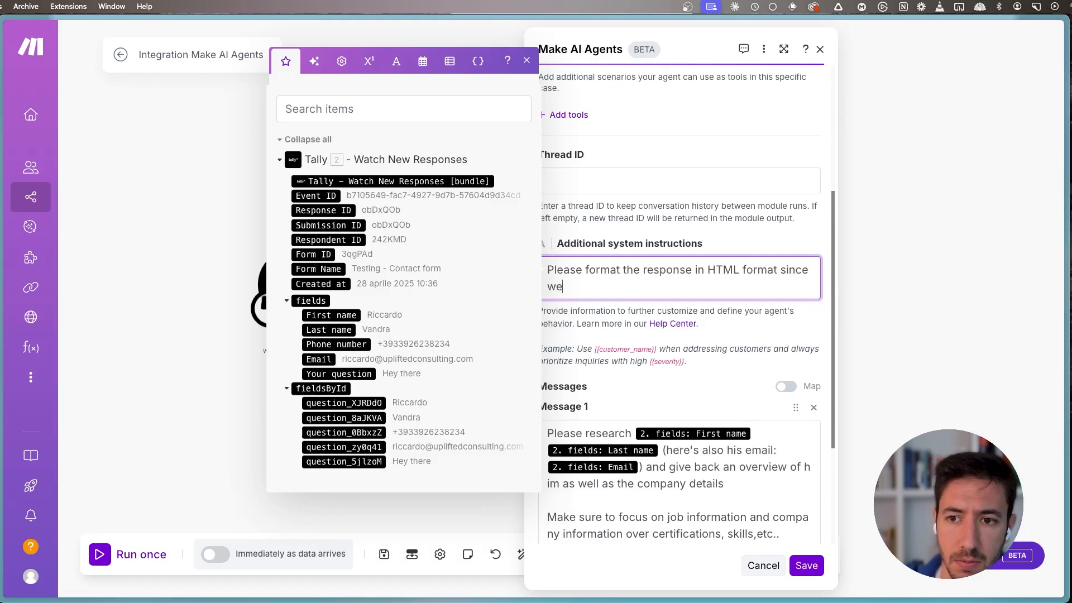
text( need to se)
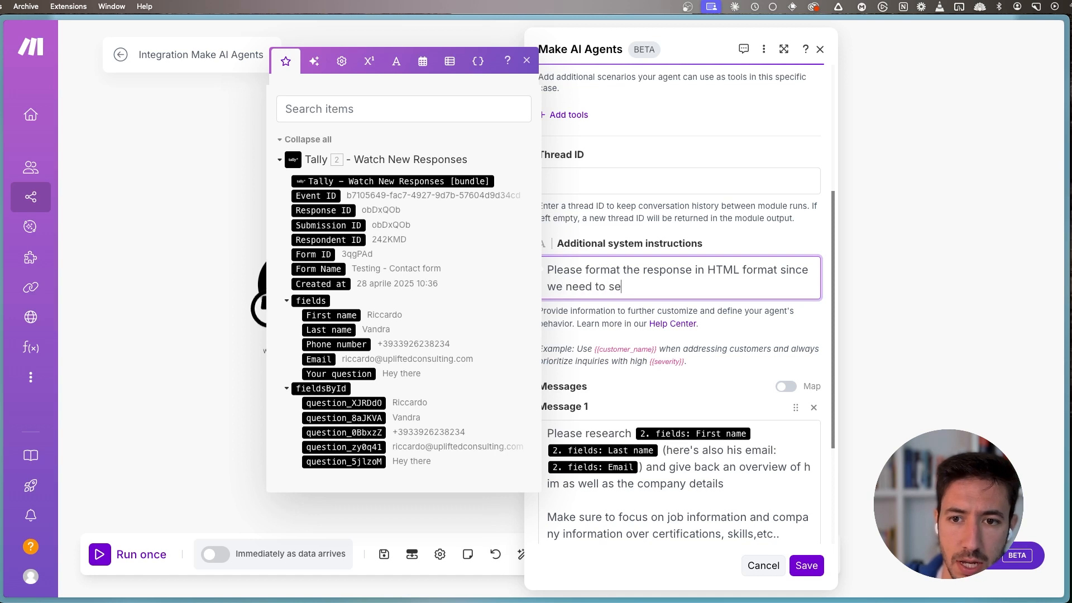
text(nd this over via emial)
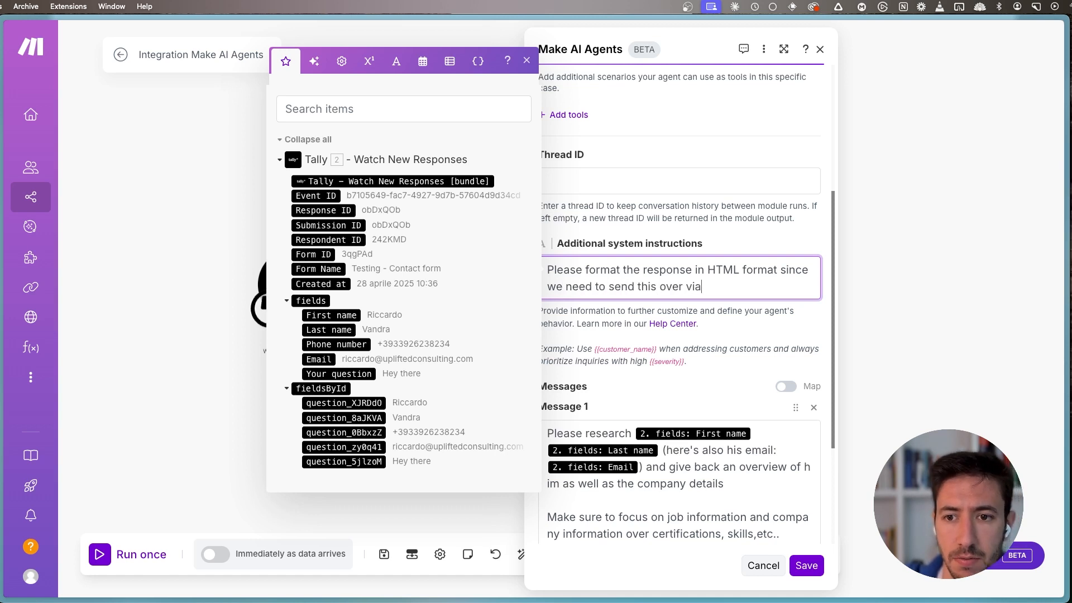
key(BackSpace)
key(BackSpace)
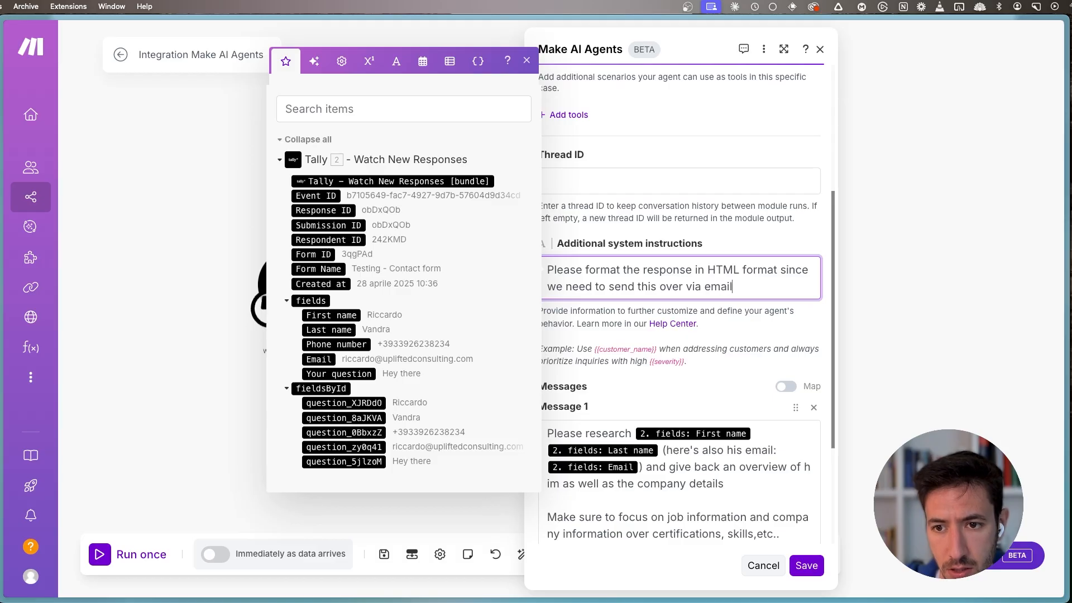
- Add the separate line "Only output the HTML" to the additional system instructions and save the Lead Researcher module
key(Return)
key(Return)
text(Only )
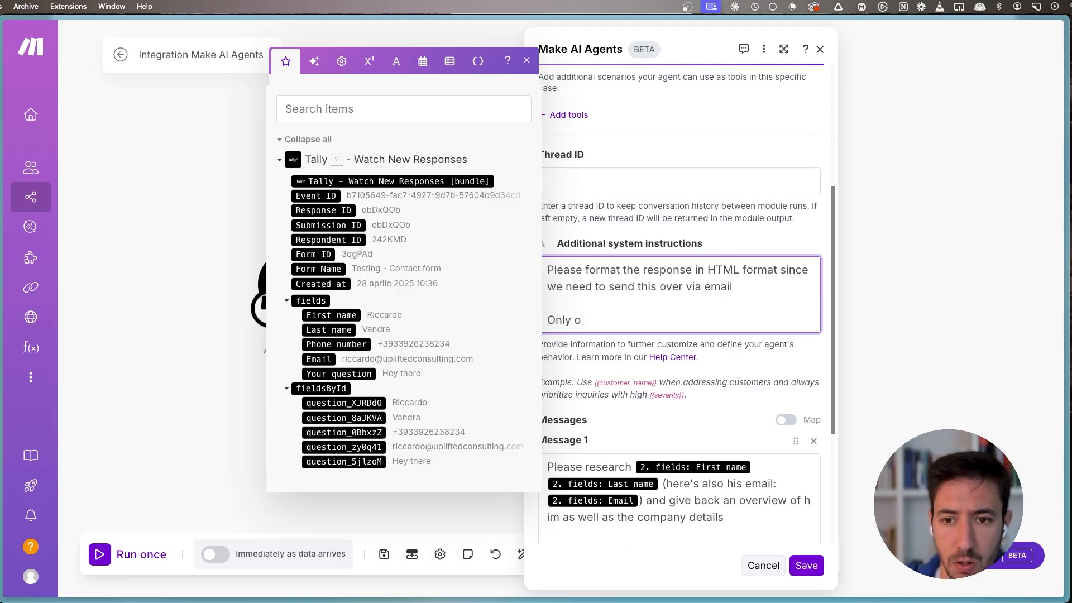
text(output the HTML)
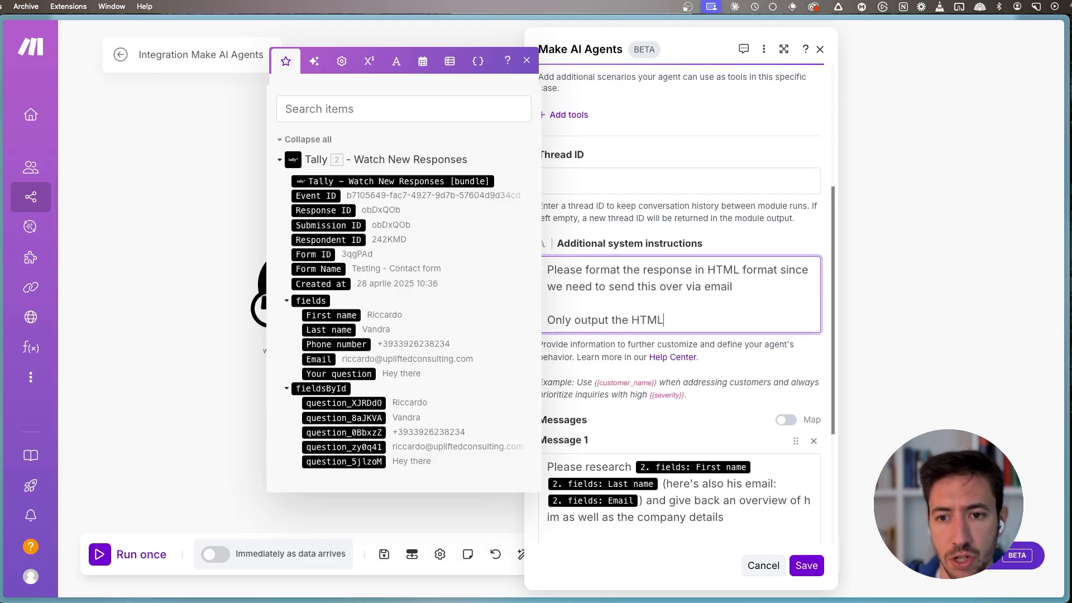
click(527, 86)
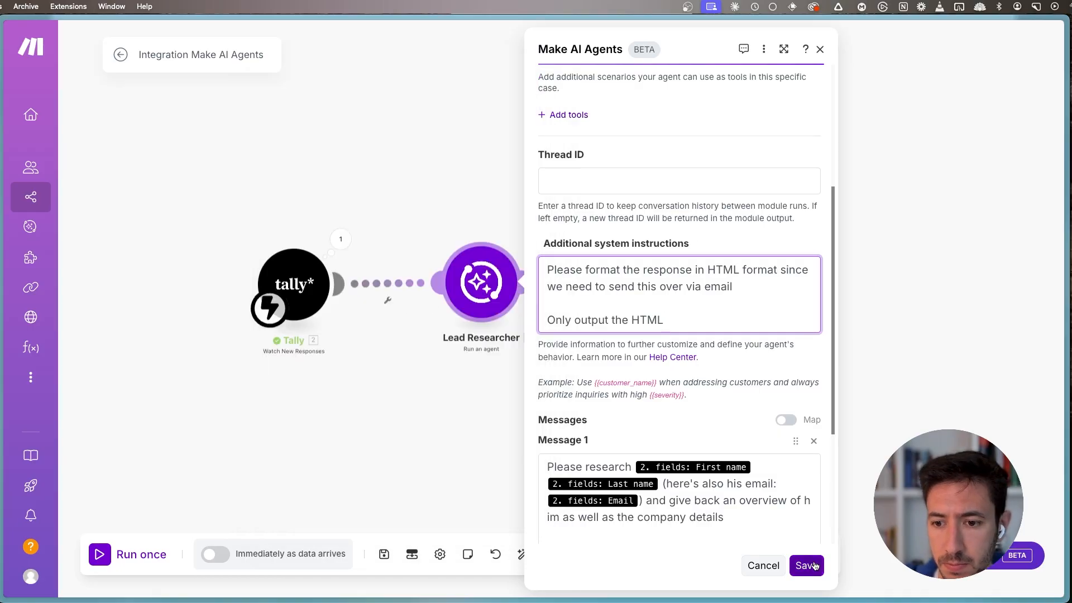
click(806, 565)
- Begin the Gmail module's email content with the heading "<h1>You got a new lead response</h1>"
click(478, 312)
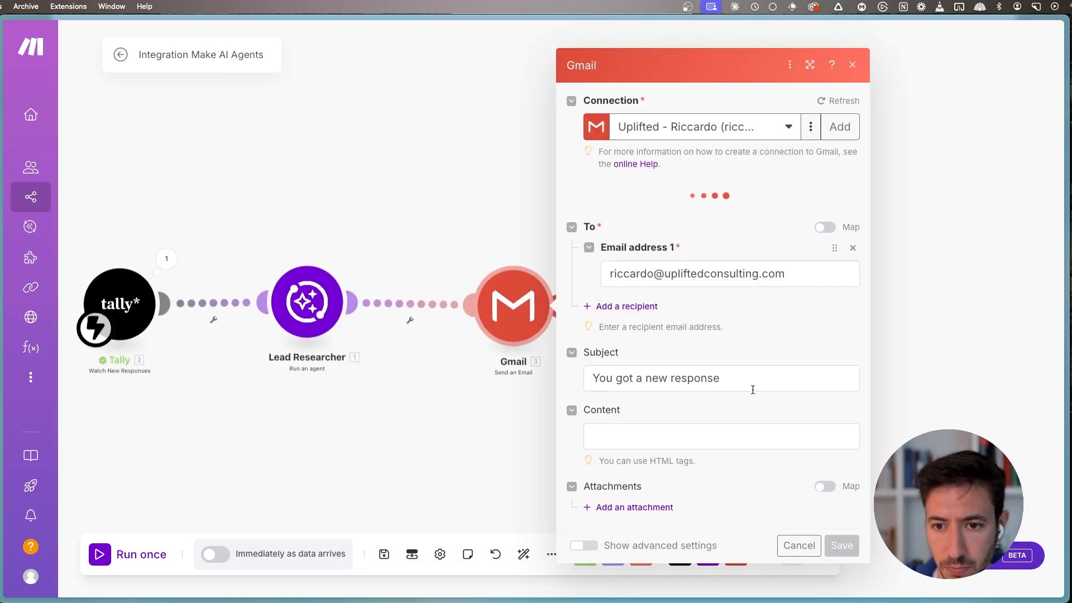
click(801, 375)
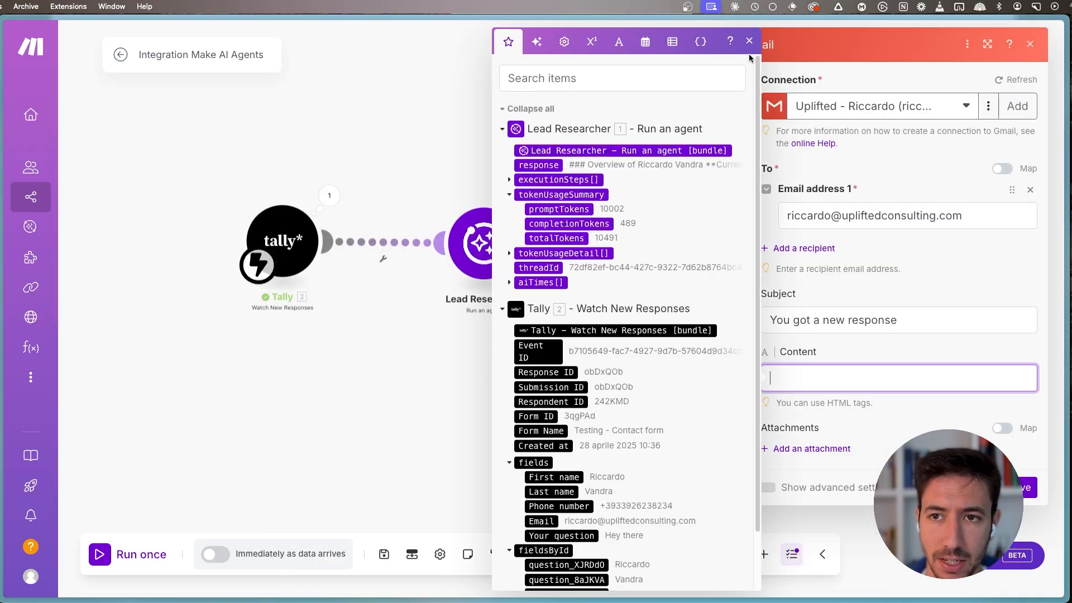
text(<)
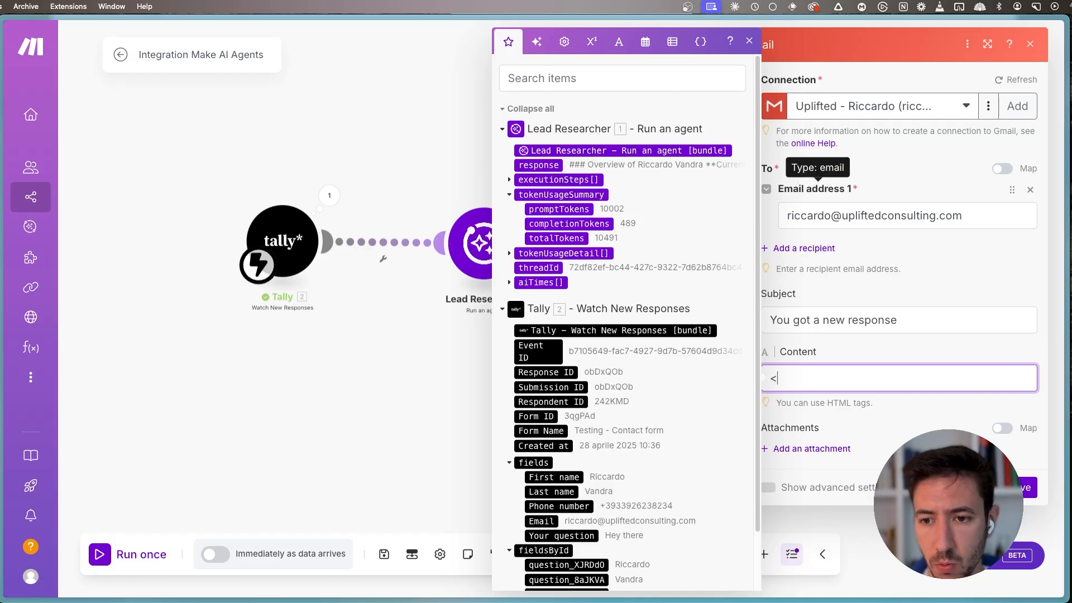
text(h1>You)
scroll(581, 257, down, 2)
scroll(587, 262, up, 2)
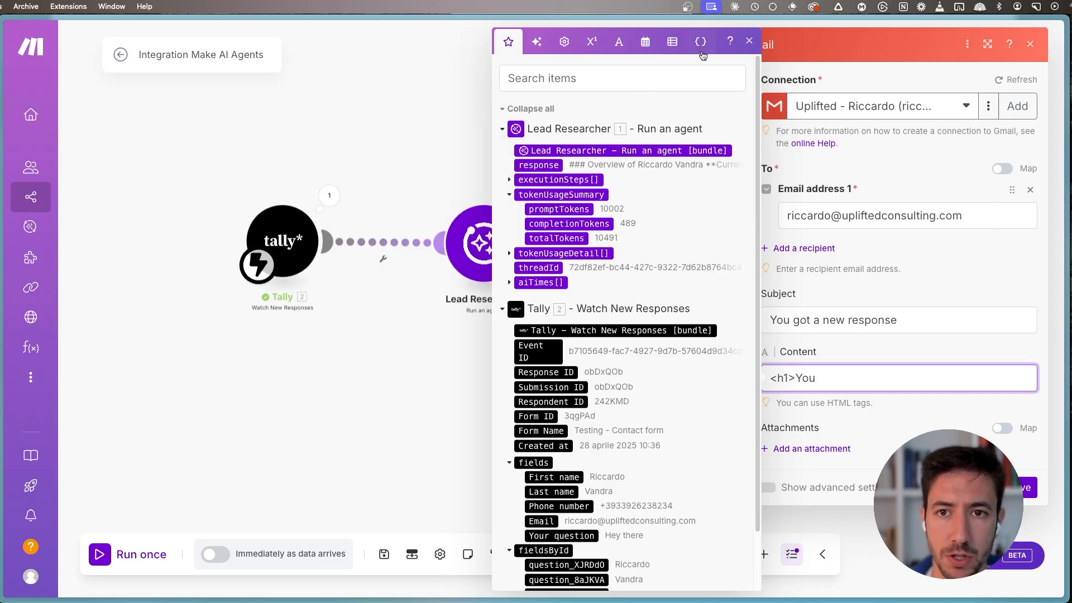
click(749, 41)
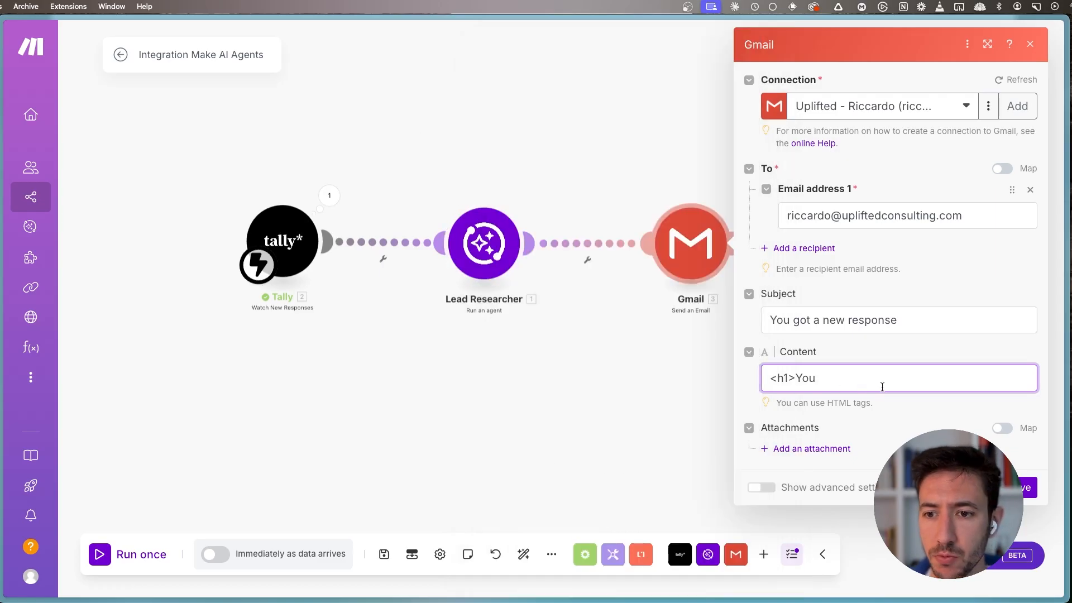
text(got a new lead )
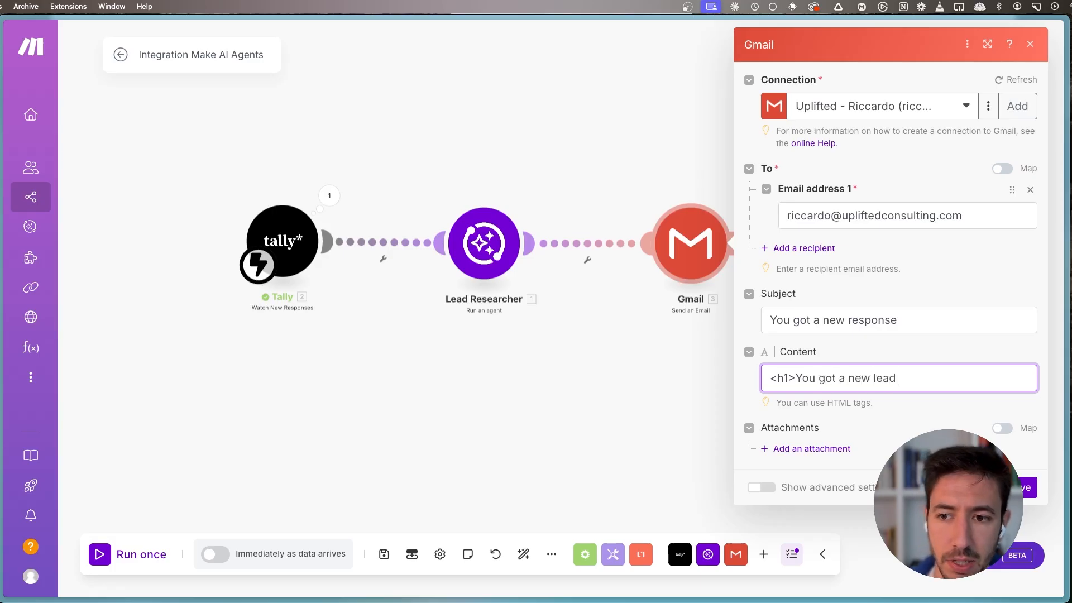
text(response</h1>)
key(BackSpace)
text(</h1>)
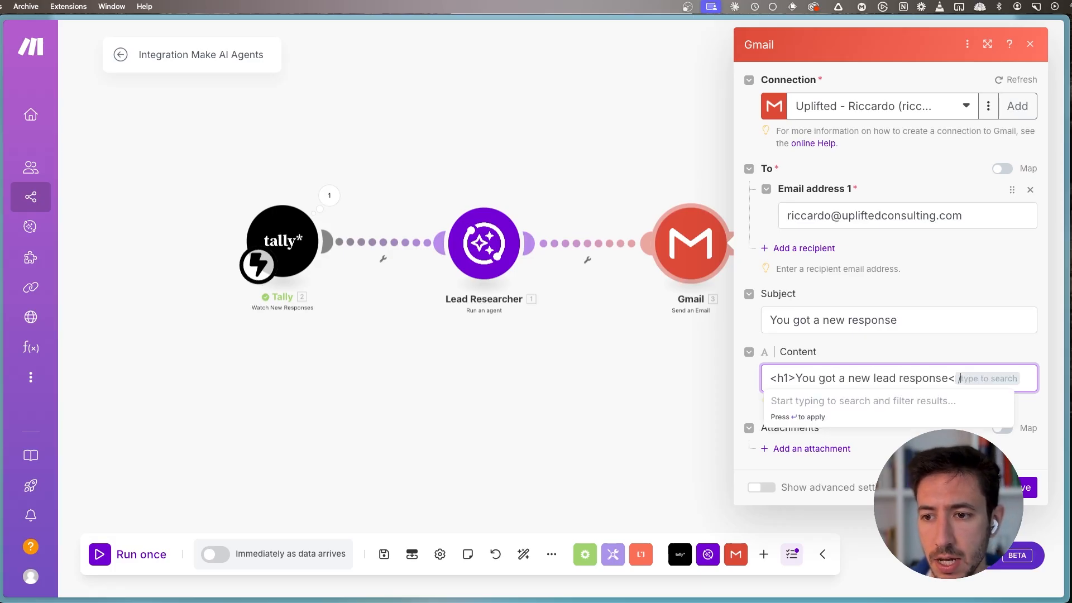
key(Return)
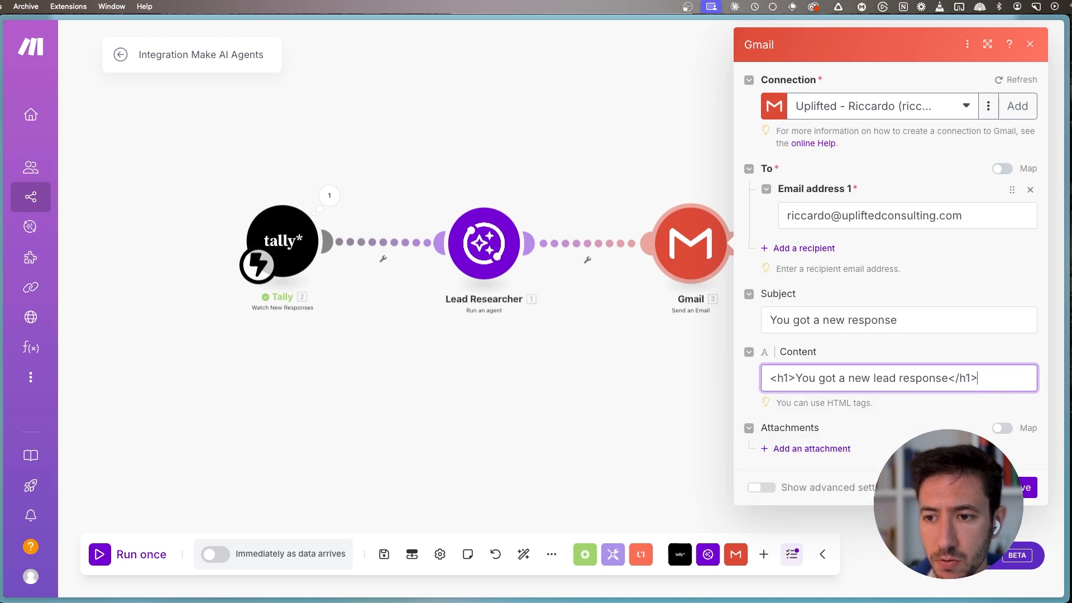
- Add a "<p>Full Name: </p>" line below the heading, with Tally's First name and Last name fields mapped after the label
key(Return)
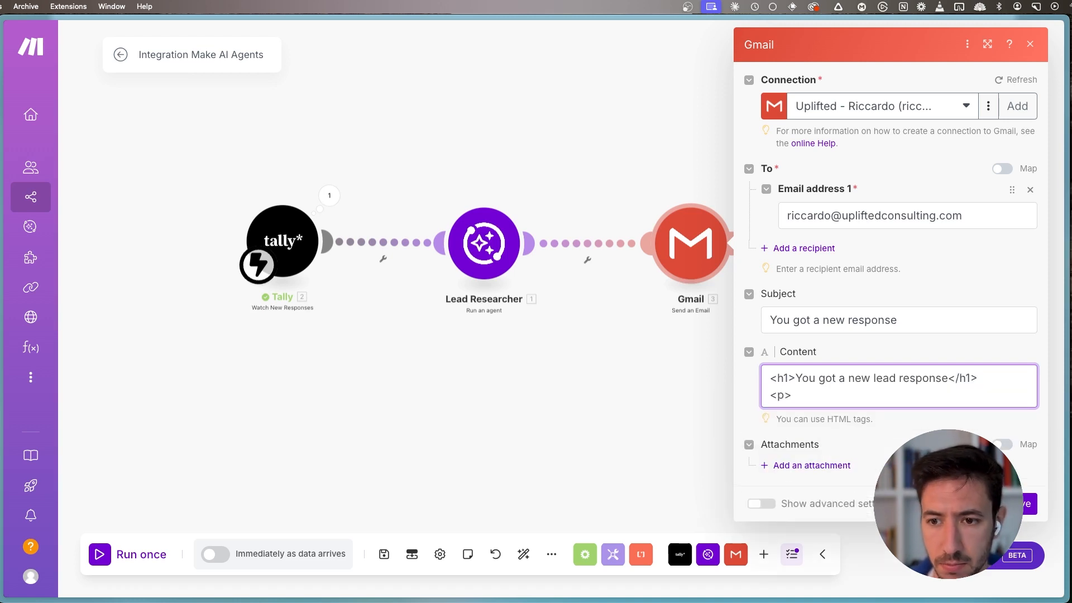
text(<p>Full Name:)
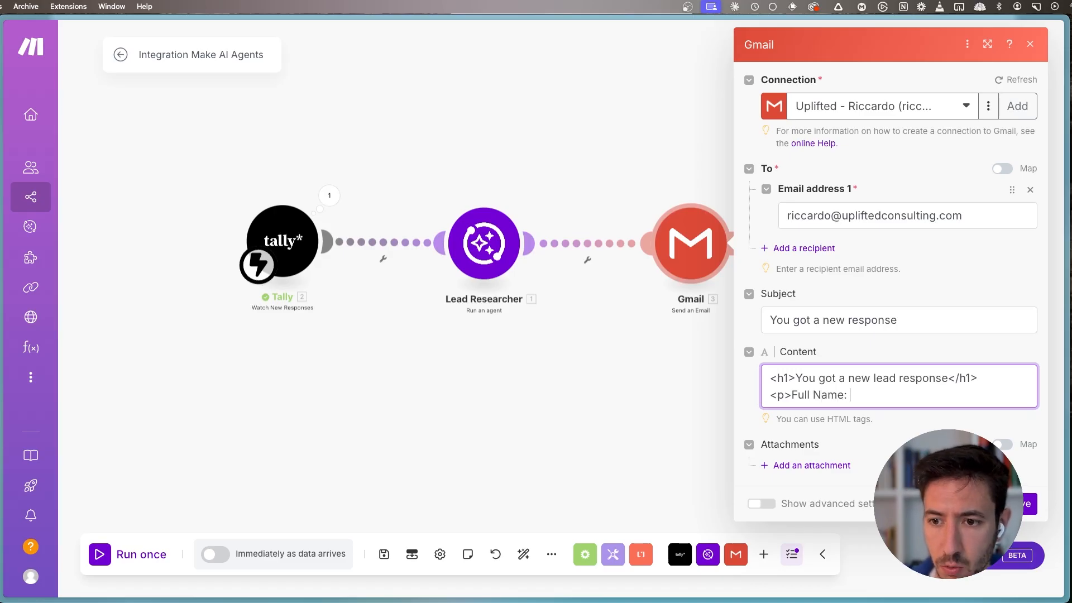
click(863, 394)
scroll(574, 413, down, 2)
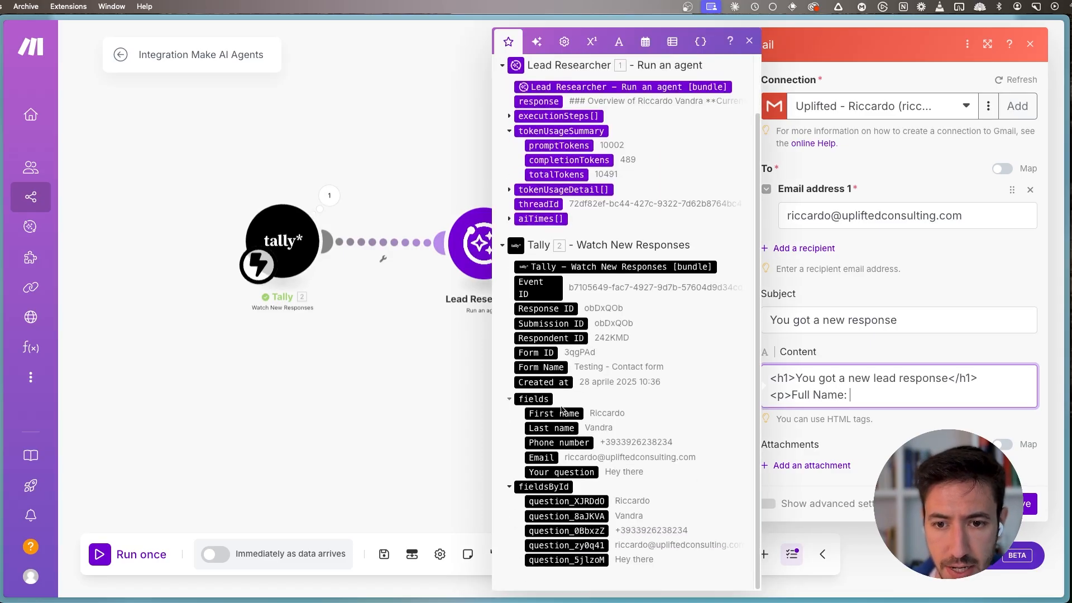
click(575, 414)
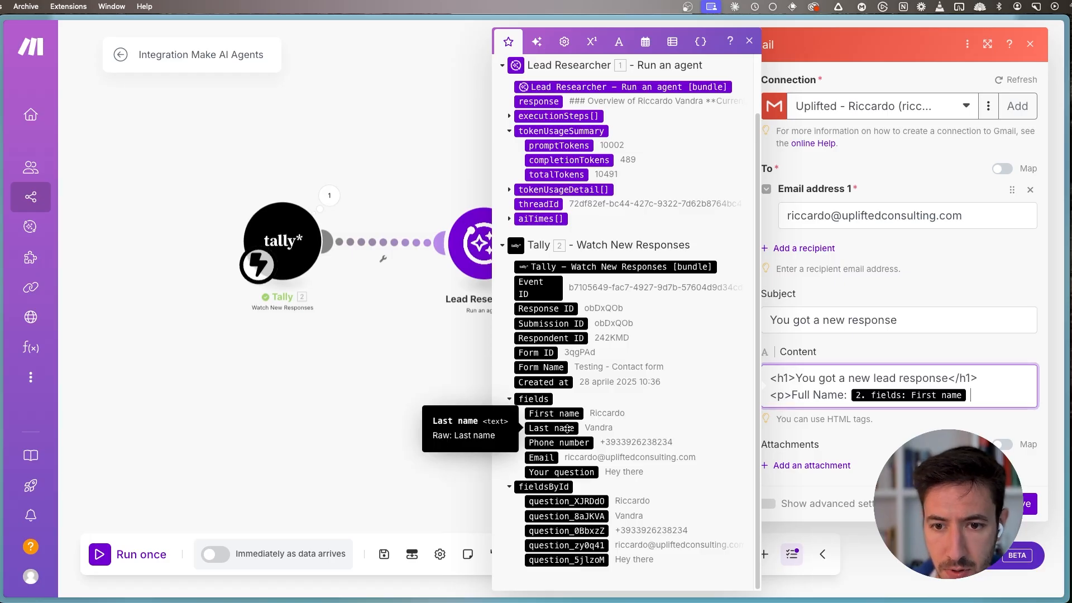
click(565, 428)
text(</p>)
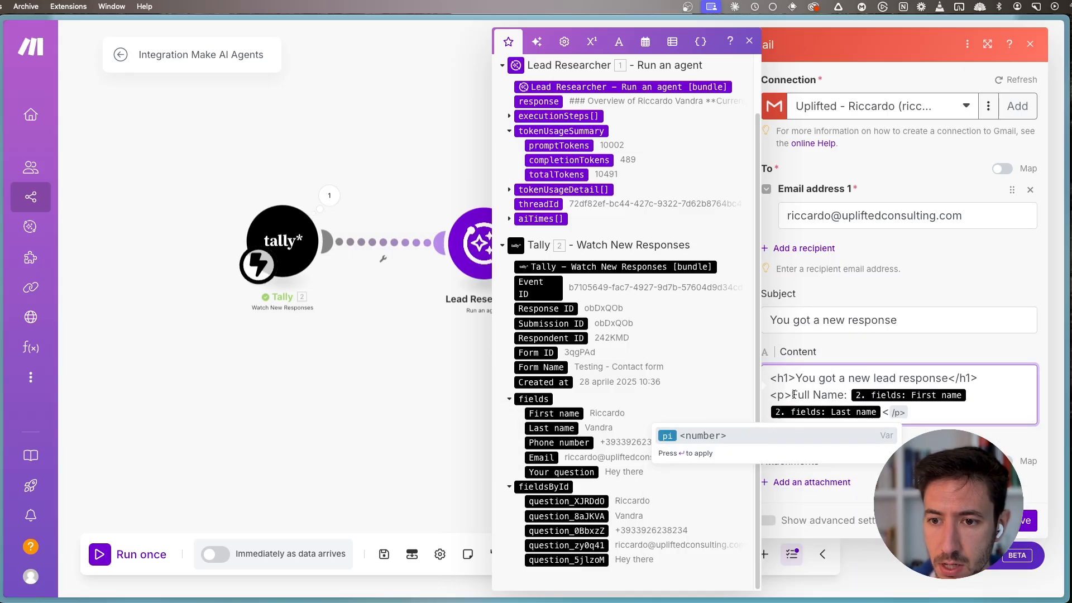
- Make the Full Name label bold by wrapping it in <strong> and </strong> tags, leaving the colon outside
click(796, 398)
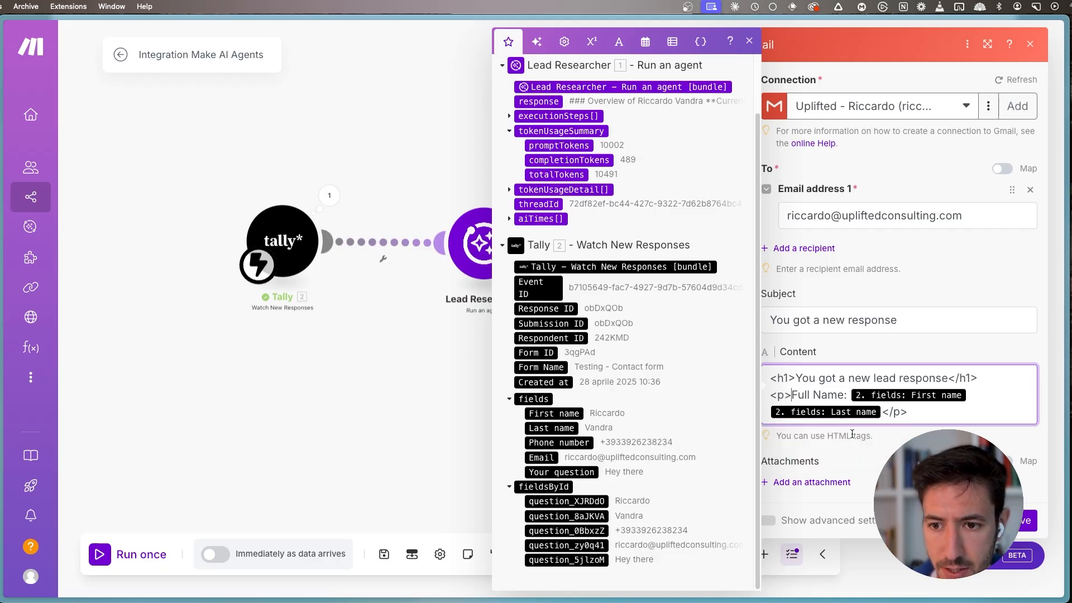
text(<strong>Full Name)
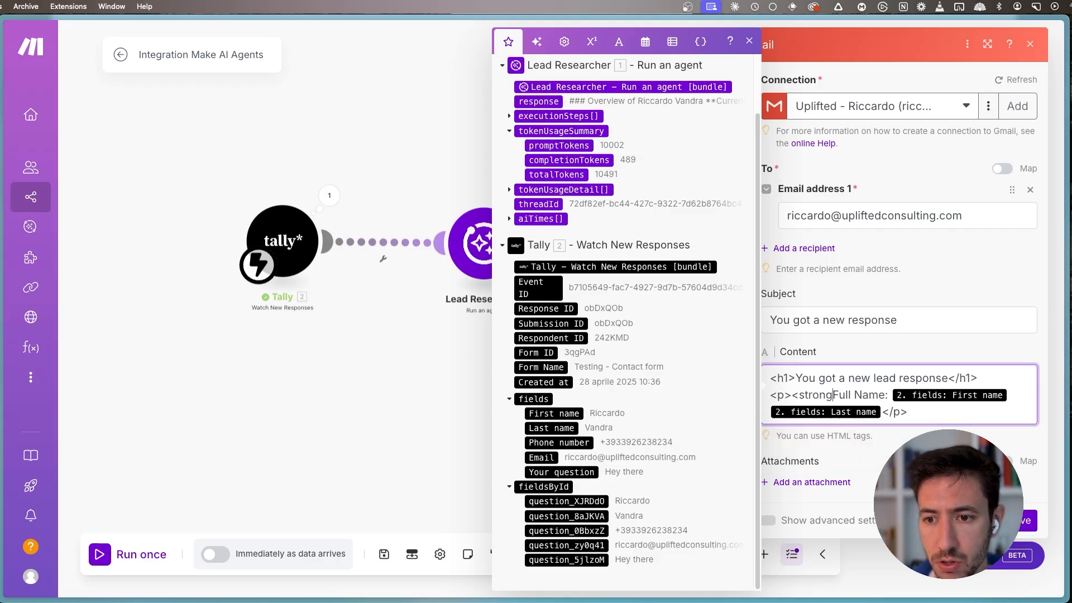
text(</strong>:)
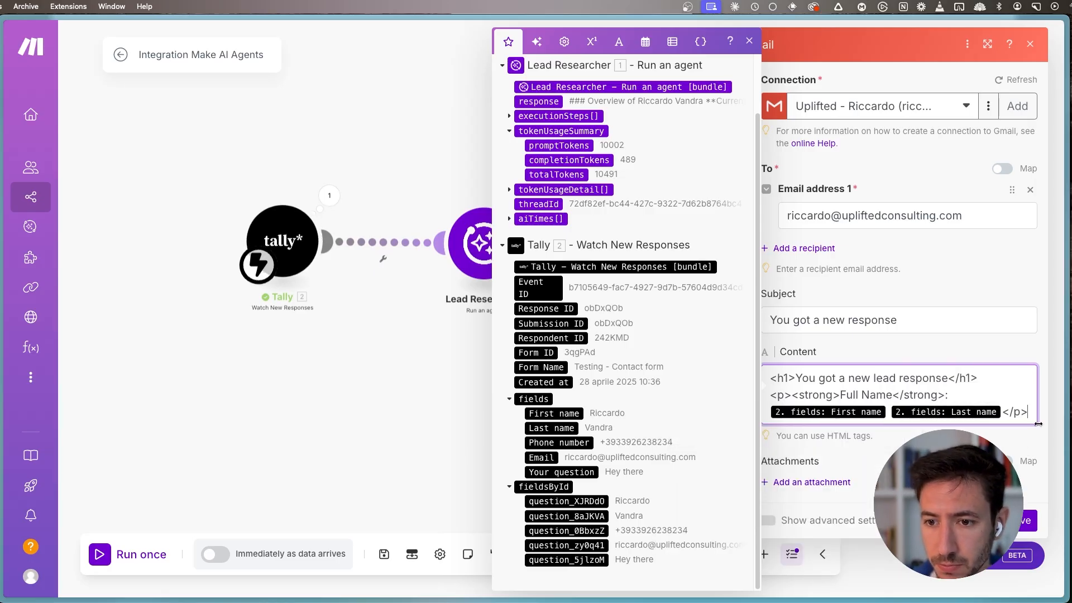
- Add a "<p><strong>Email</strong>: </p>" line by reusing the bold Full Name label, and map Tally's Email field after it
key(Return)
text(<p>)
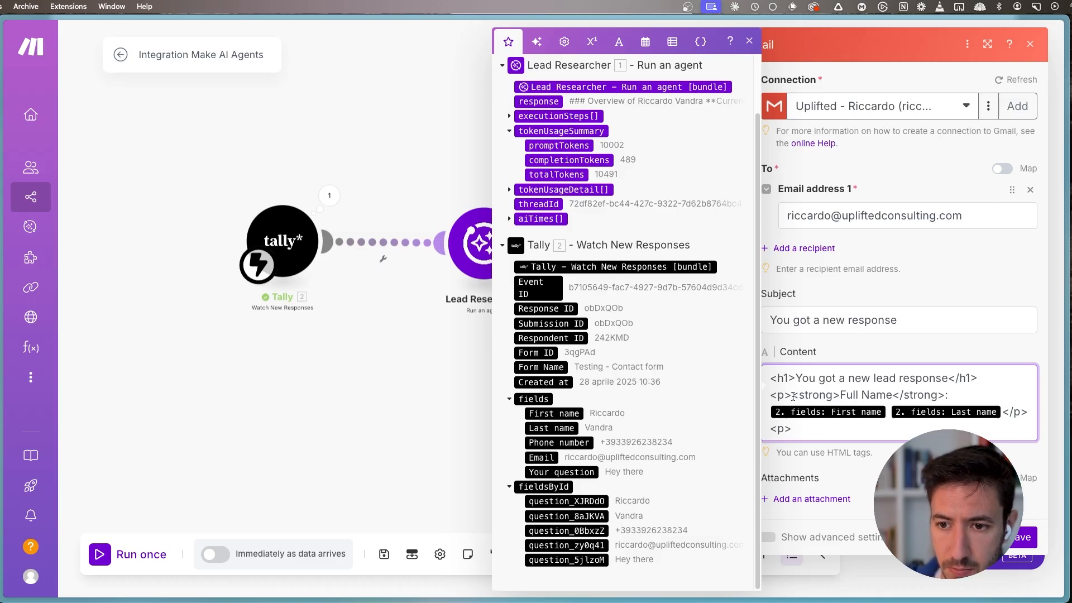
drag(793, 396, 953, 396)
key(cmd+c)
click(827, 439)
key(cmd+v)
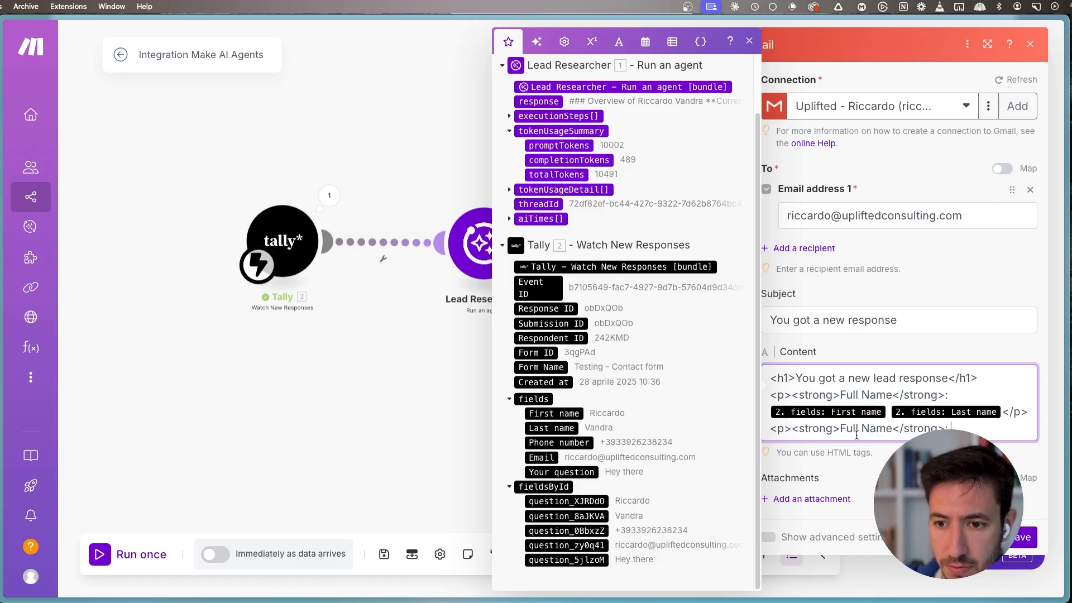
drag(840, 429, 884, 426)
text(Email)
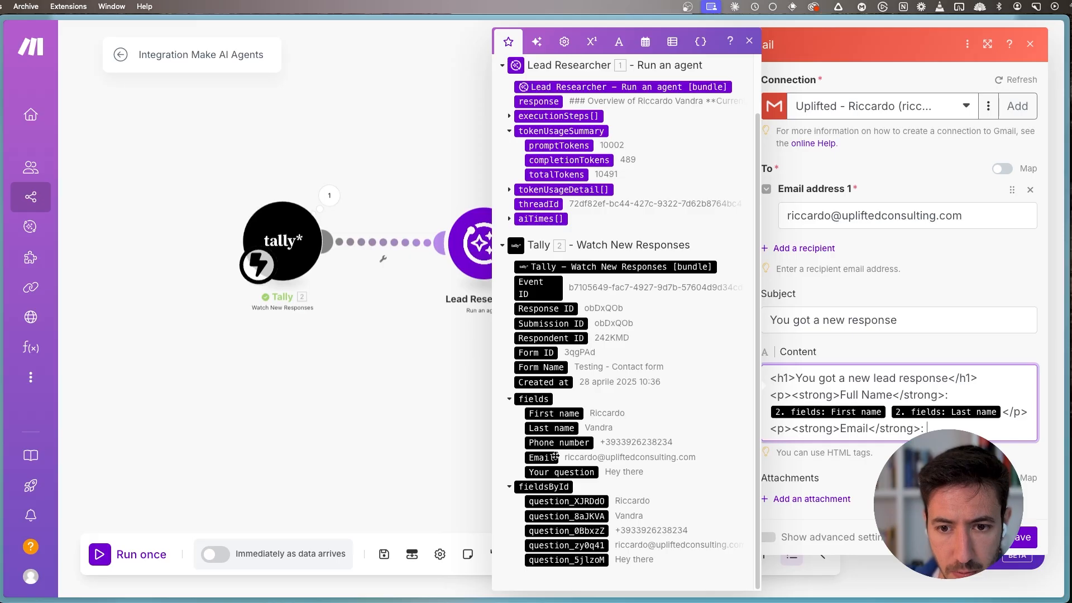
click(555, 455)
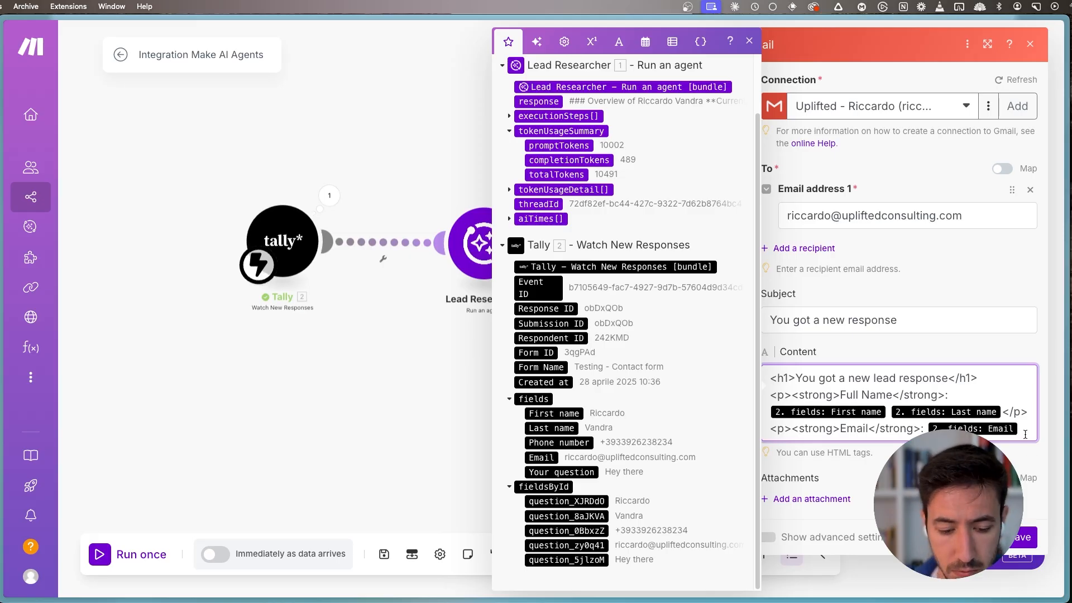
text(</p>)
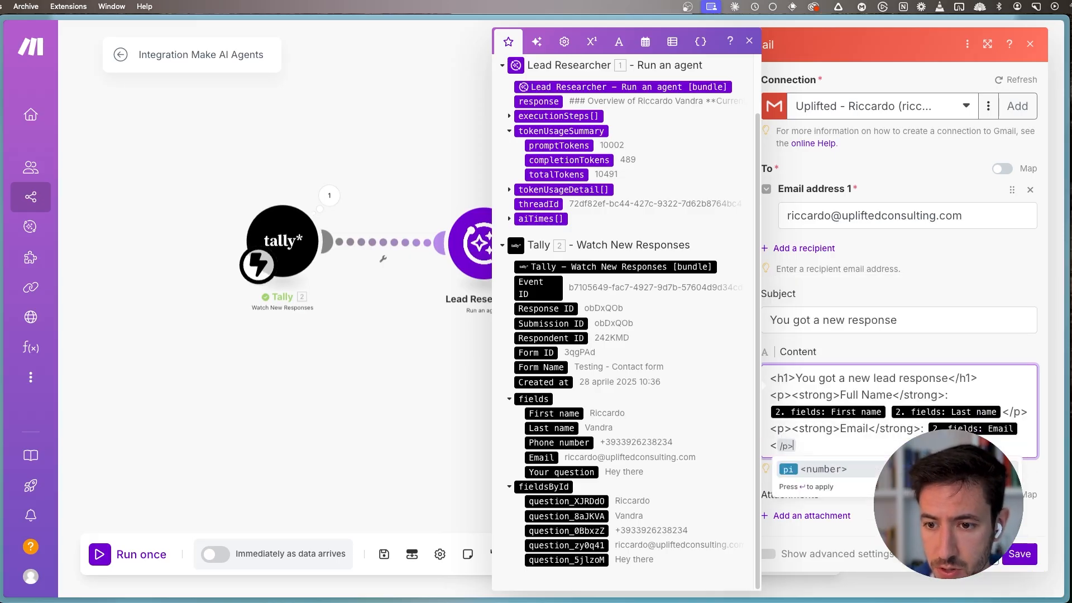
- Add a paragraph line below Email by reusing the bold Full Name label, change it to Question, and map Tally's Your question field after it
key(Return)
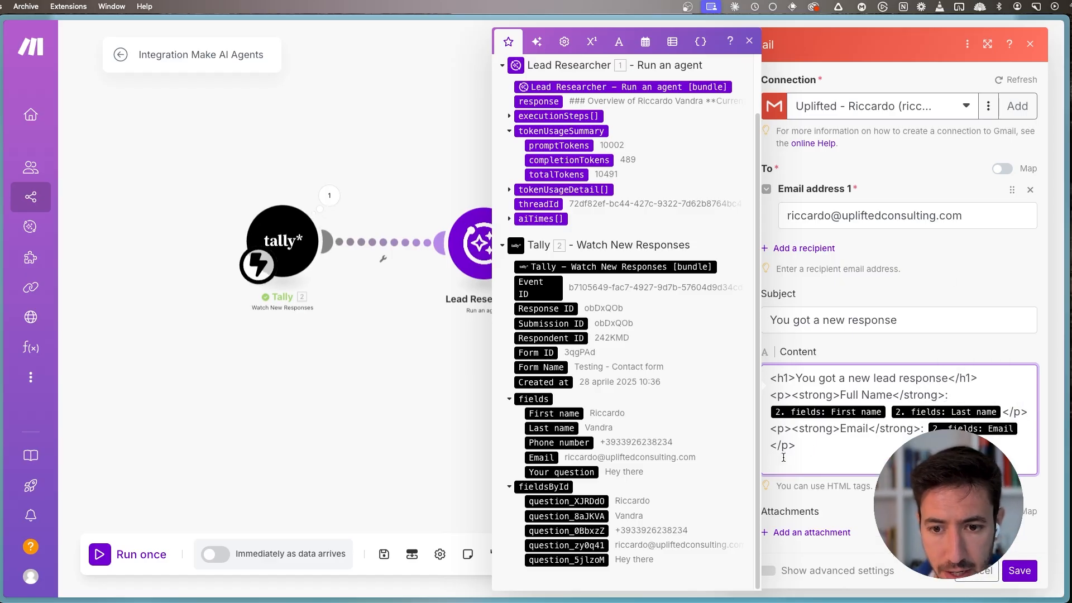
text(<p>)
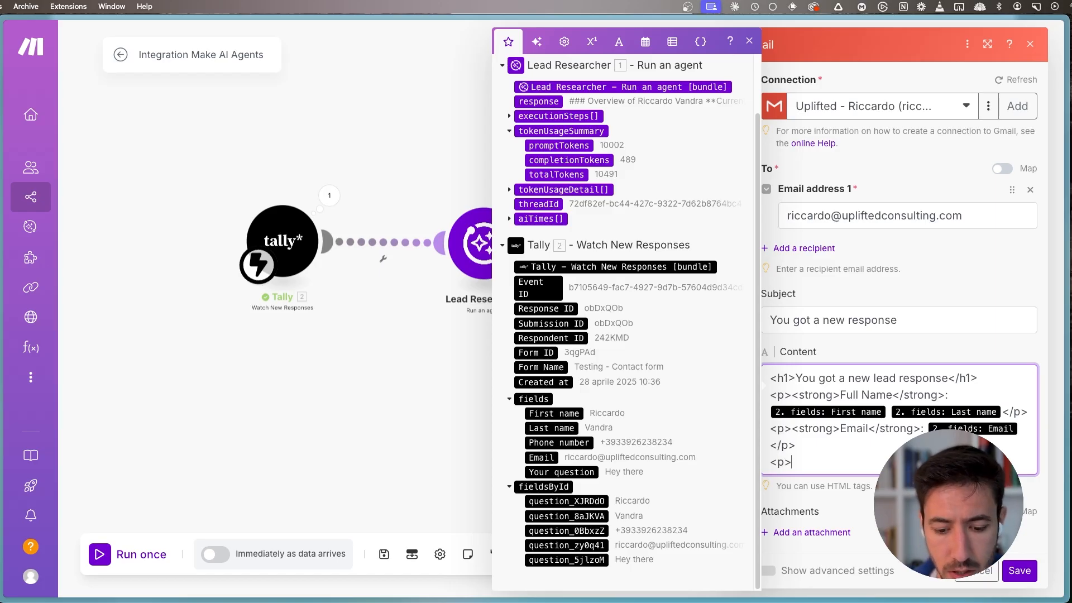
key(super+v)
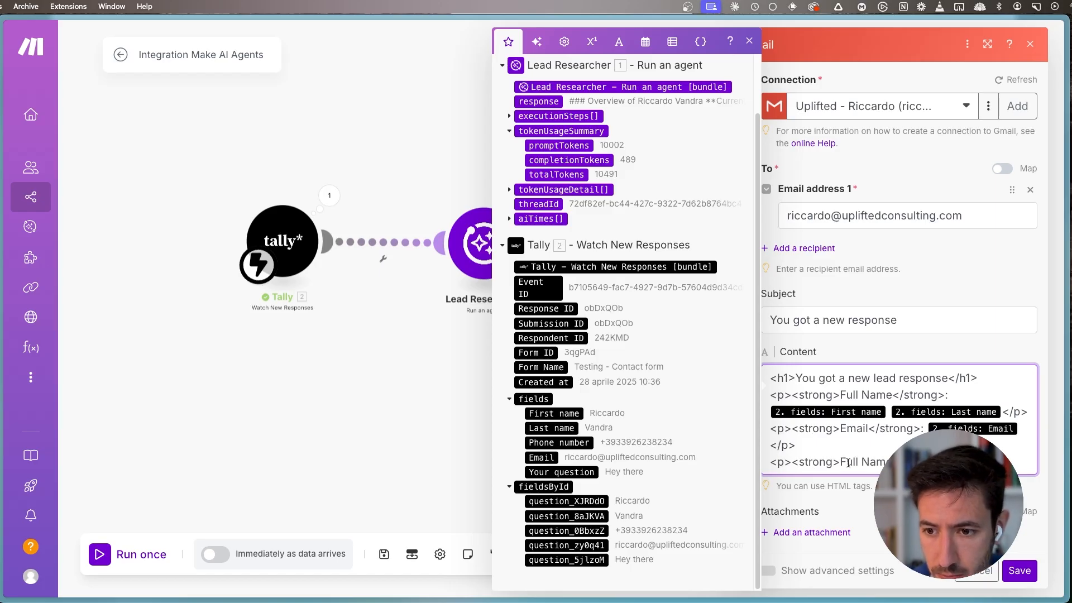
drag(841, 462, 894, 462)
text(Question)
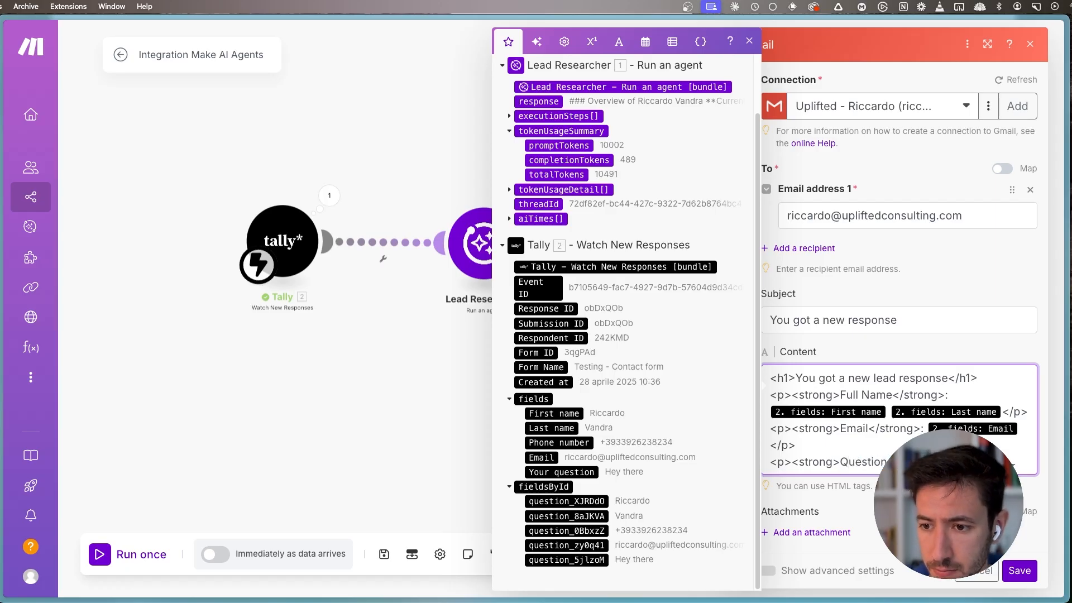
click(572, 474)
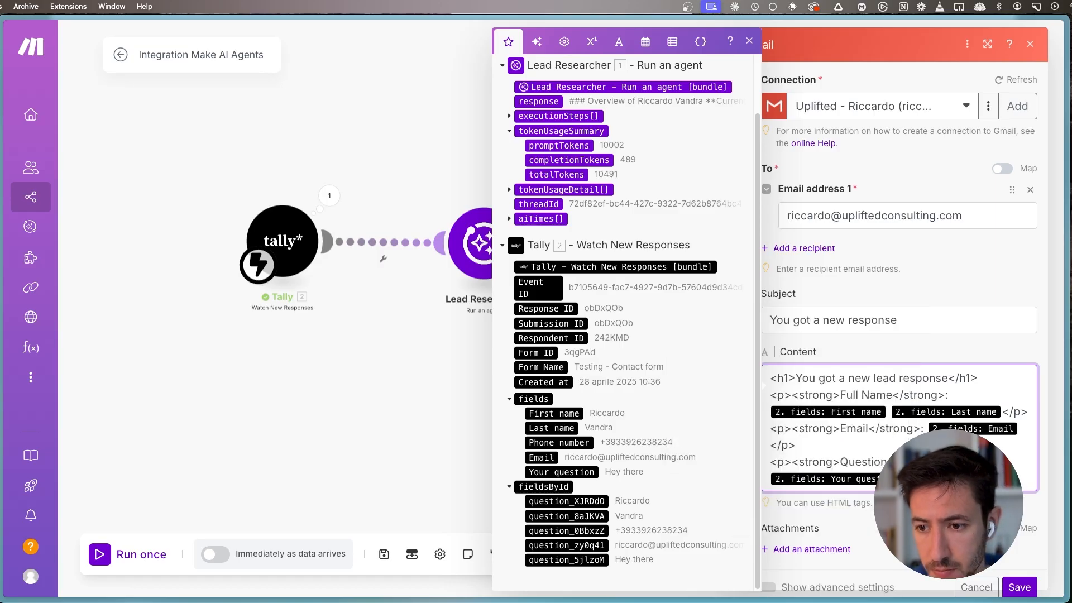
- Map the Lead Researcher's response below the Question line, leaving a blank line between, and save the Gmail module
key(Return)
key(Return)
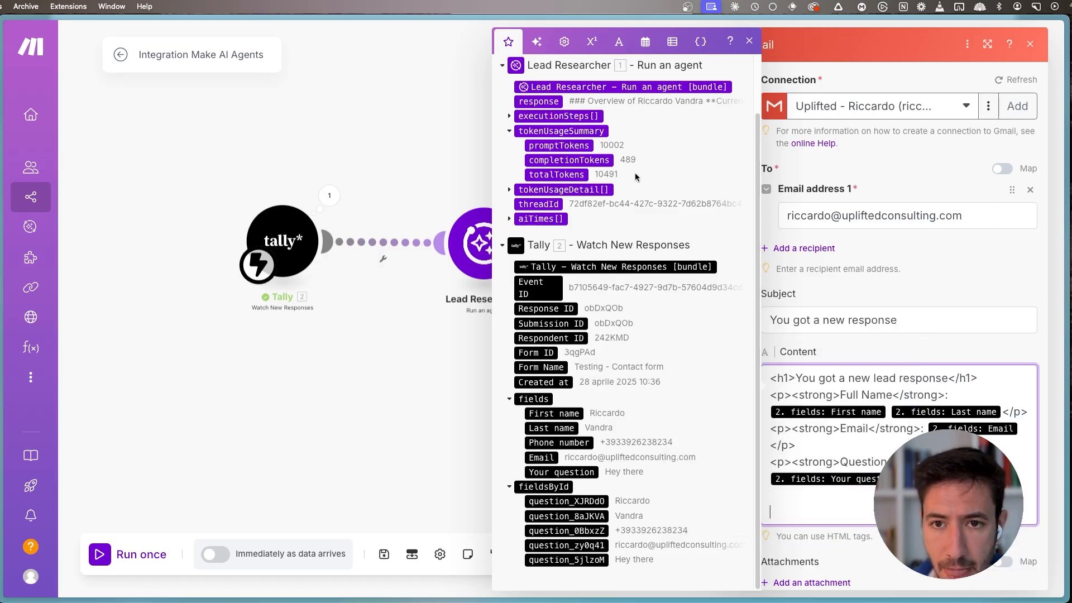
click(539, 101)
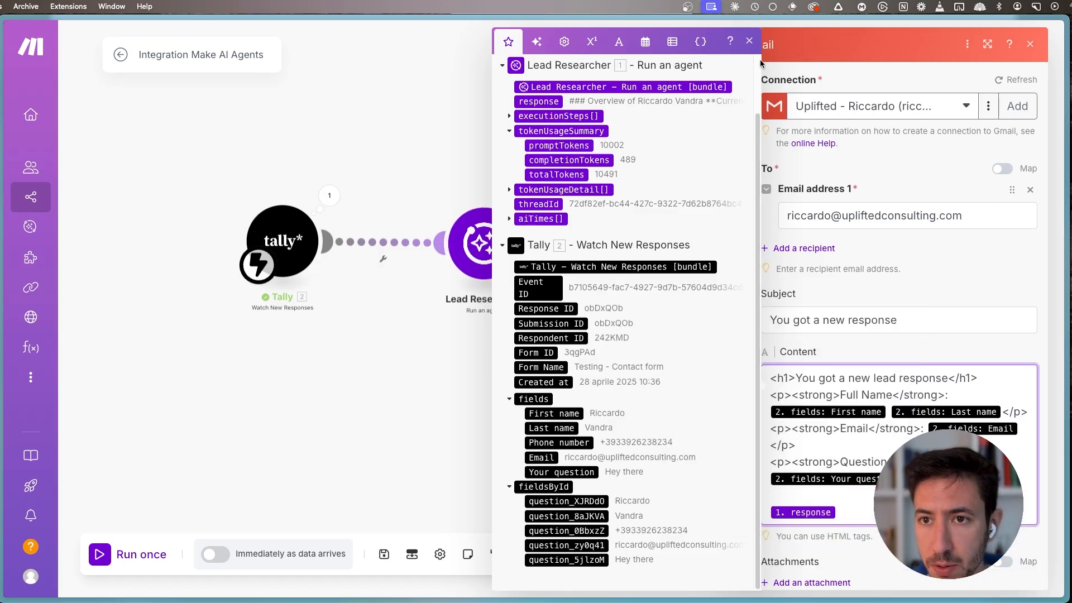
click(755, 42)
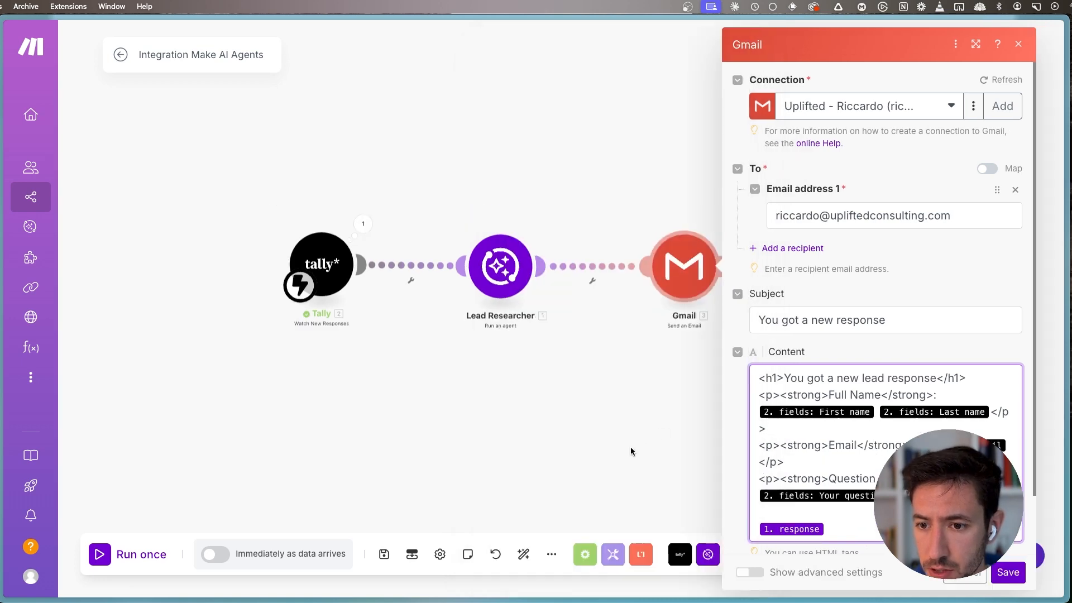
click(997, 572)
- Rename the Gmail module to "Send Email" and save the scenario
right_click(476, 246)
right_click(516, 270)
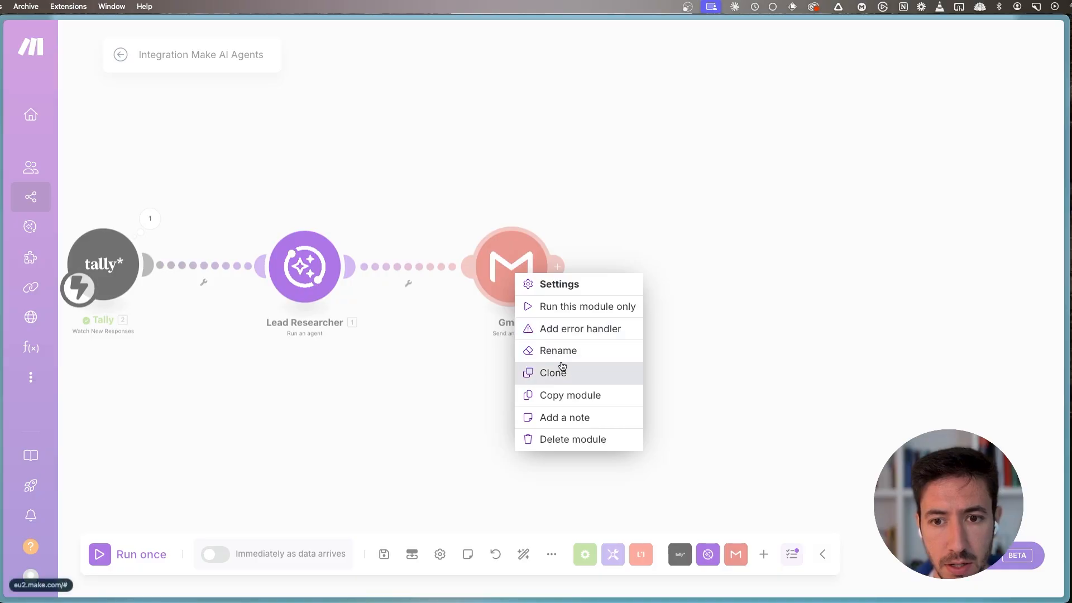
click(559, 349)
text(Send Email)
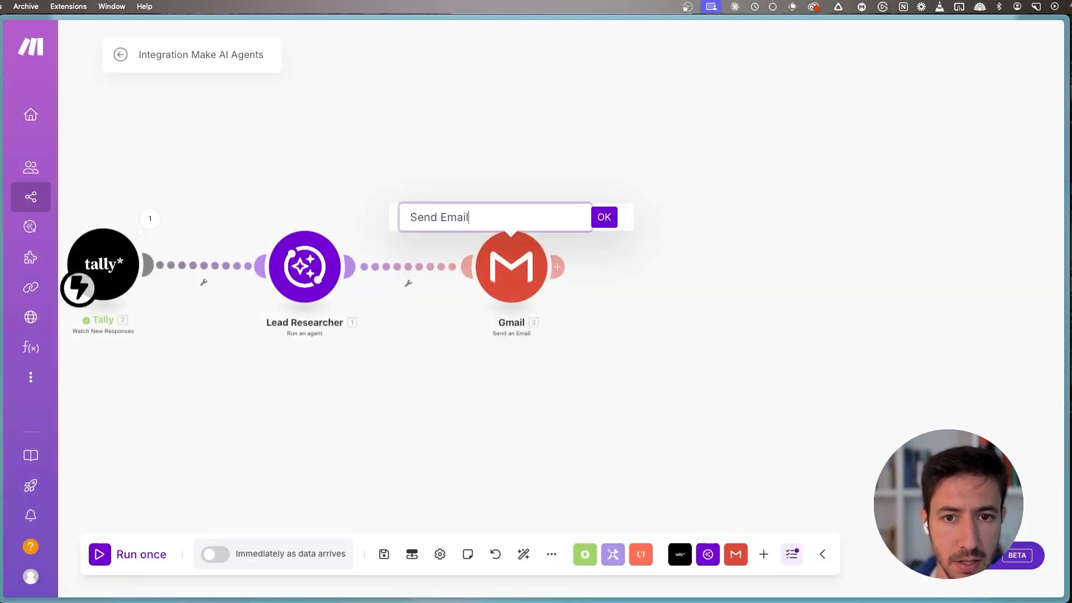
key(Return)
click(386, 555)
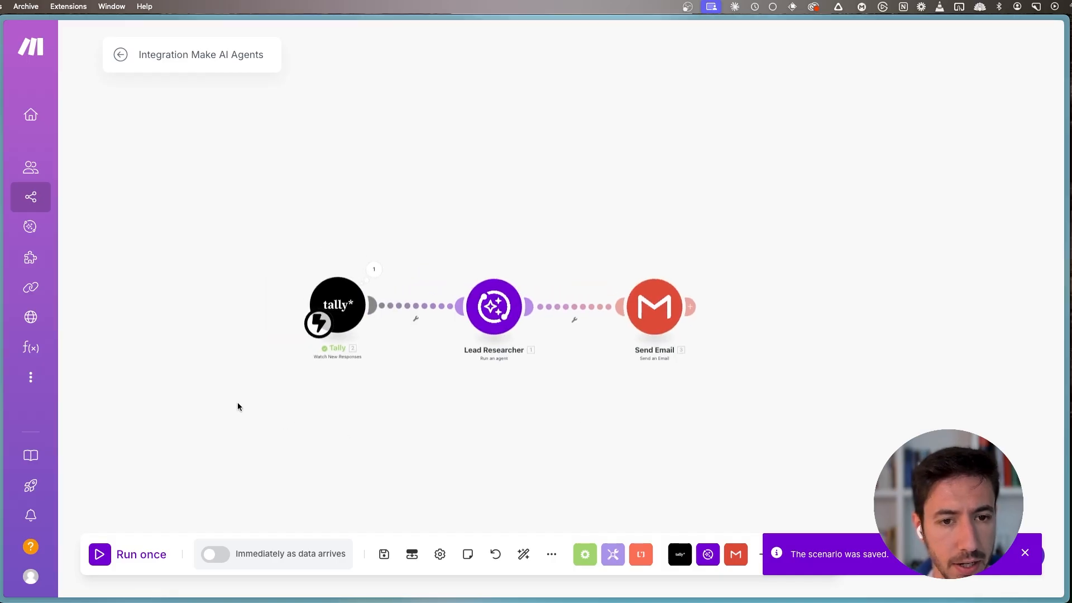
- In the Tally contact form, fill in the test lead's name, phone number and email, with the question "Hey there, interested in your services"
click(67, 252)
key(Tab)
key(Tab)
text(339)
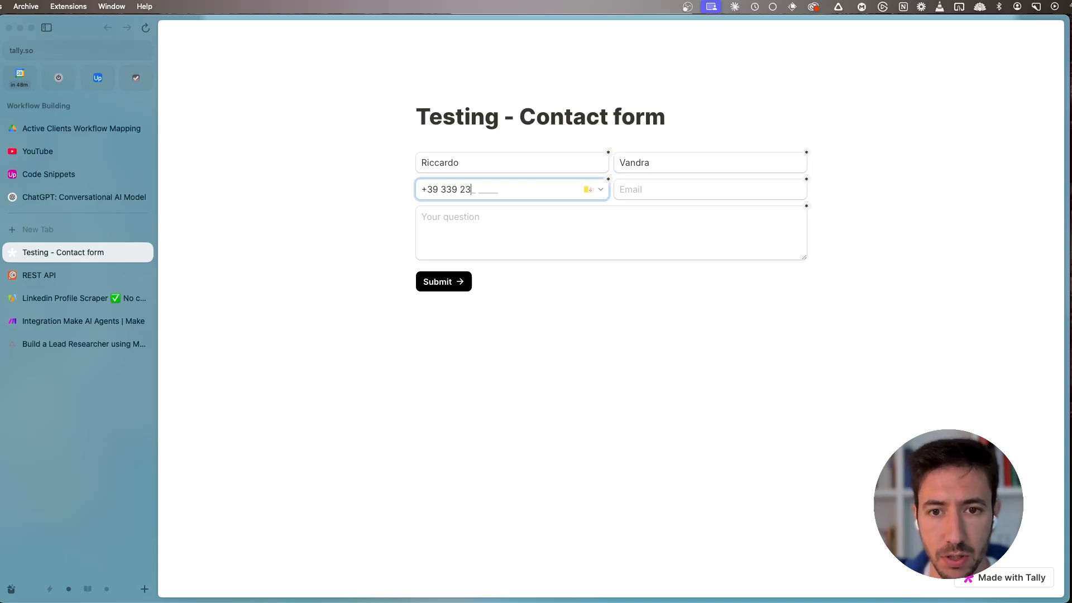
key(Tab)
text(r)
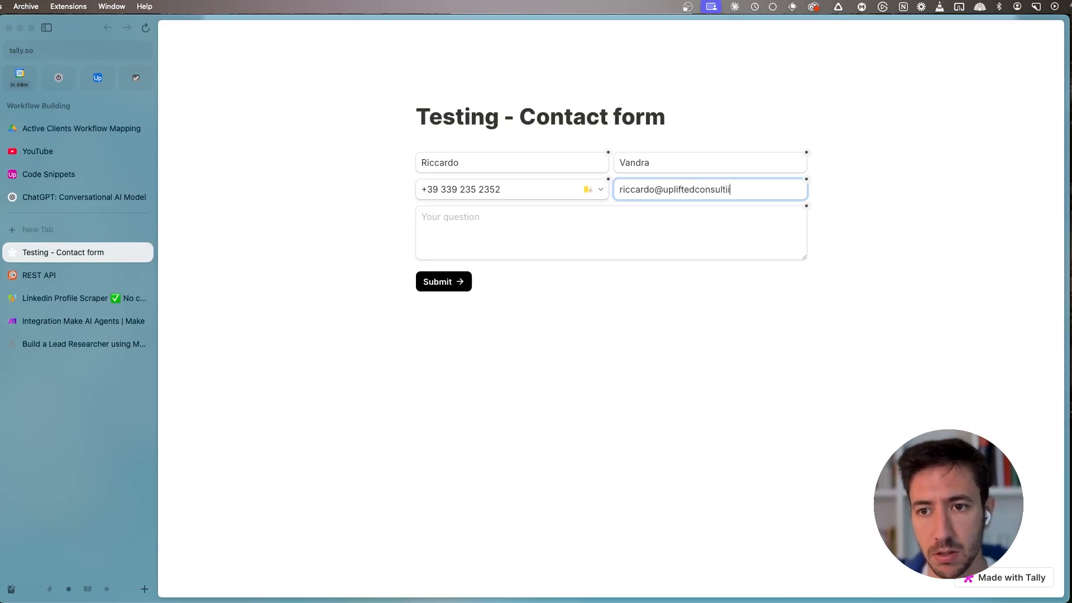
text(com)
key(Tab)
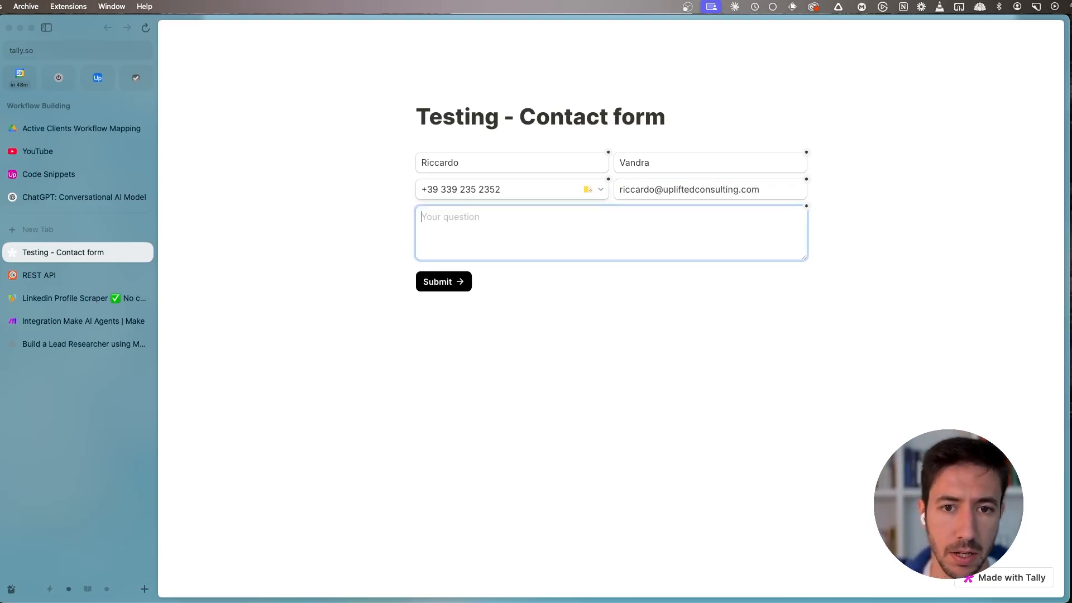
text(Hey)
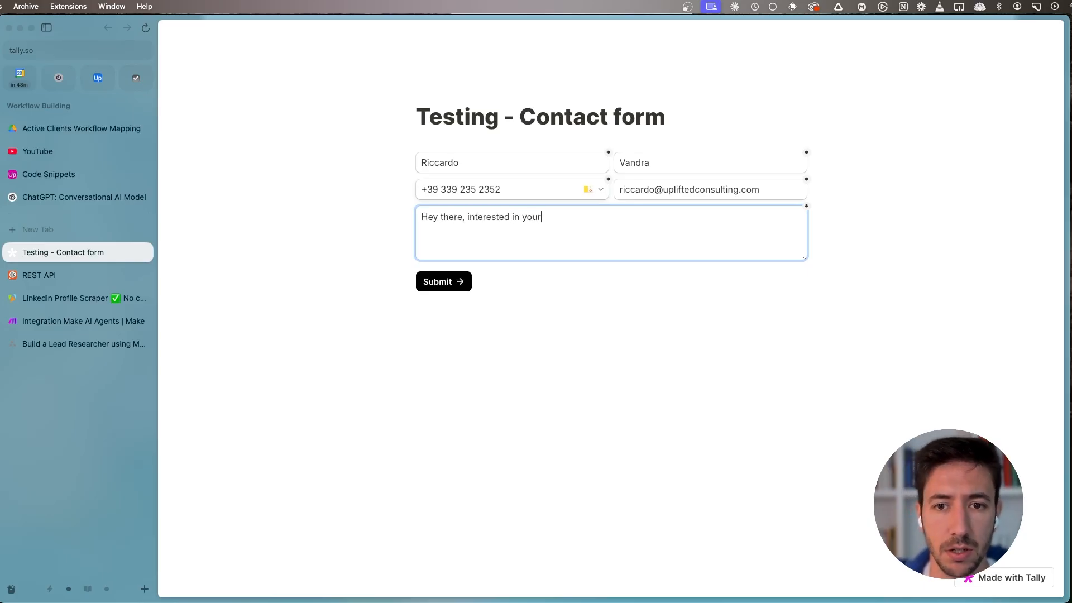
- Switch to the Make scenario and activate it with the schedule set to run Immediately
click(56, 322)
click(382, 557)
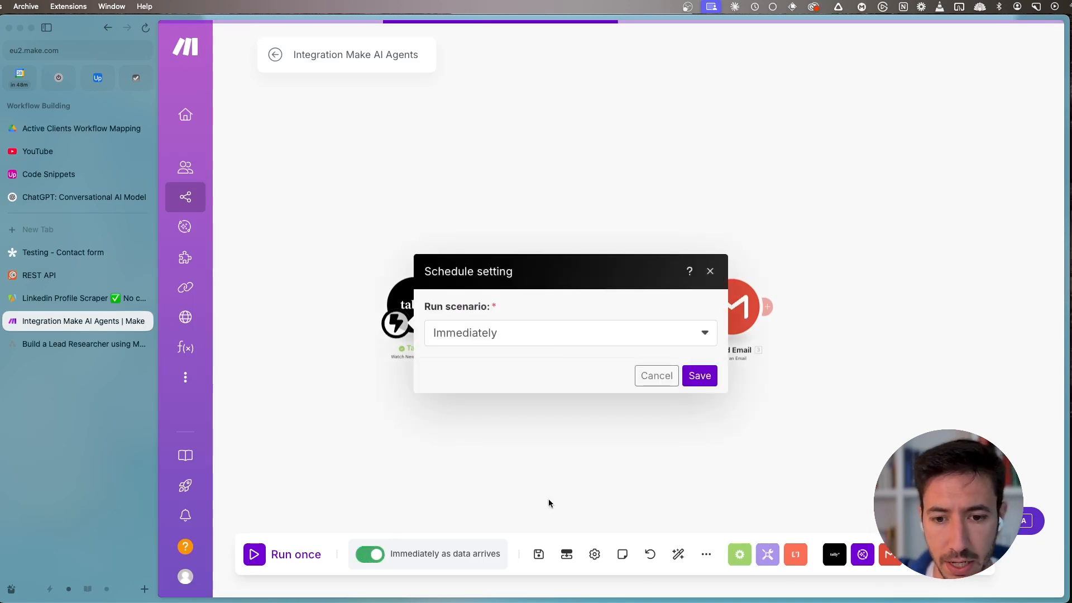
click(708, 378)
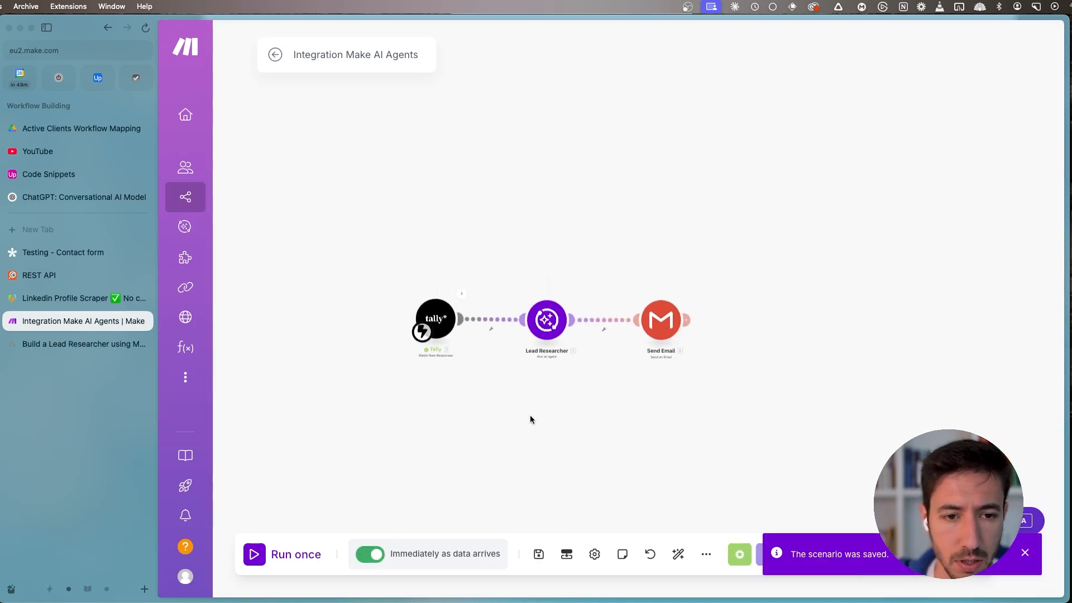
- Submit the completed Tally contact form and return to the Make scenario
click(60, 254)
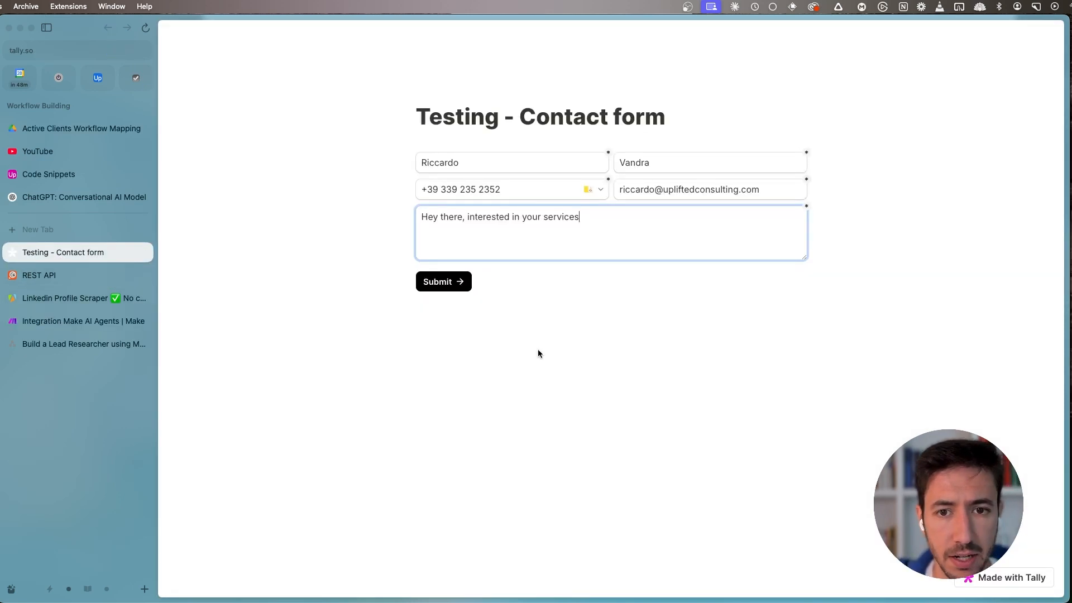
click(465, 282)
click(65, 321)
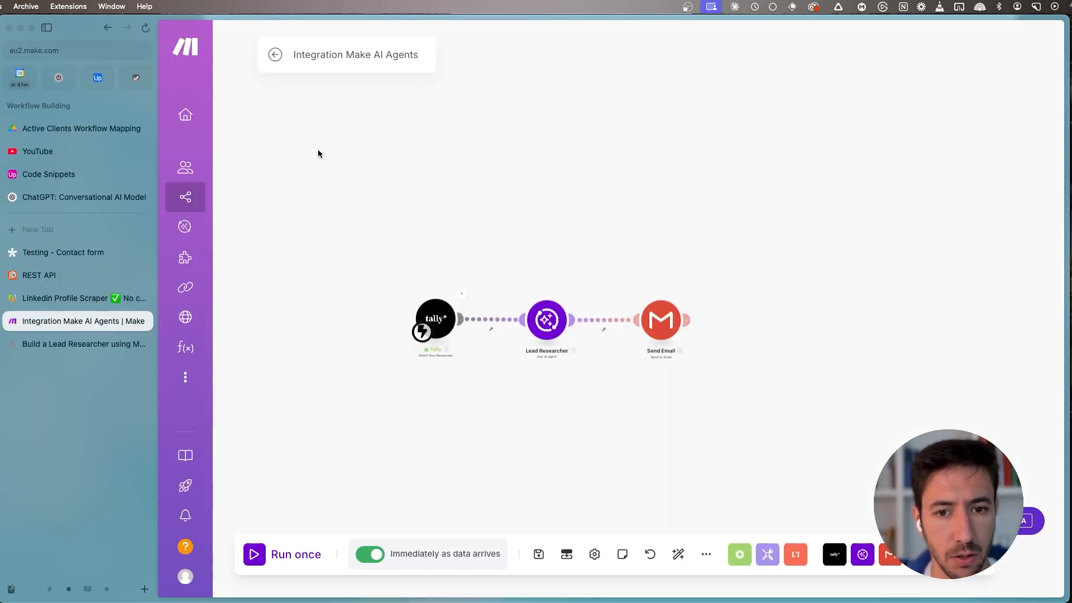
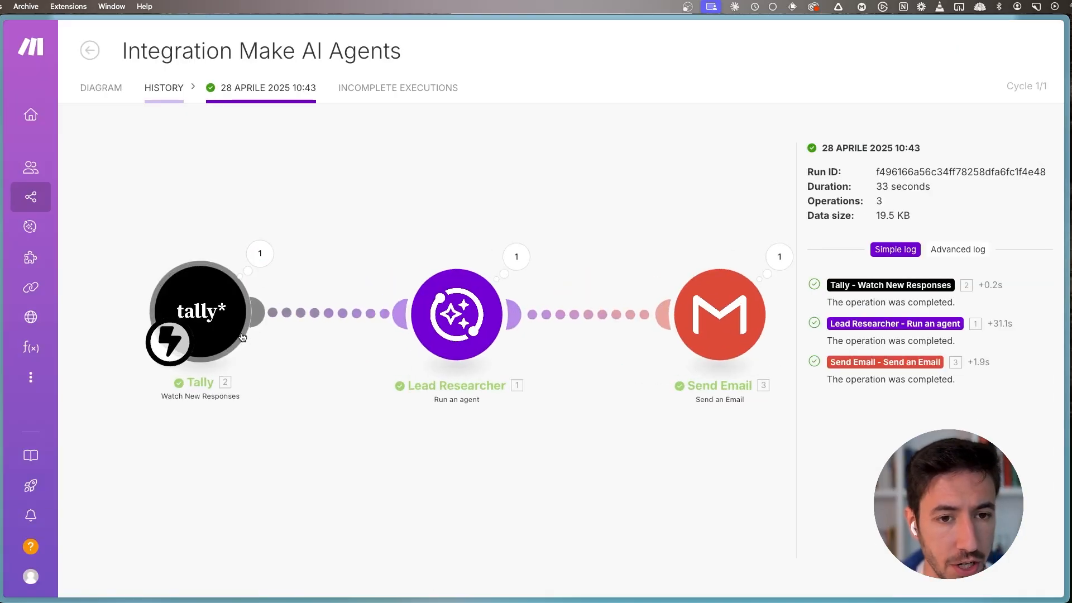
- Open the Lead Researcher module's run output, read through the agent's full response, and collapse it again
scroll(418, 249, right, 3)
click(411, 252)
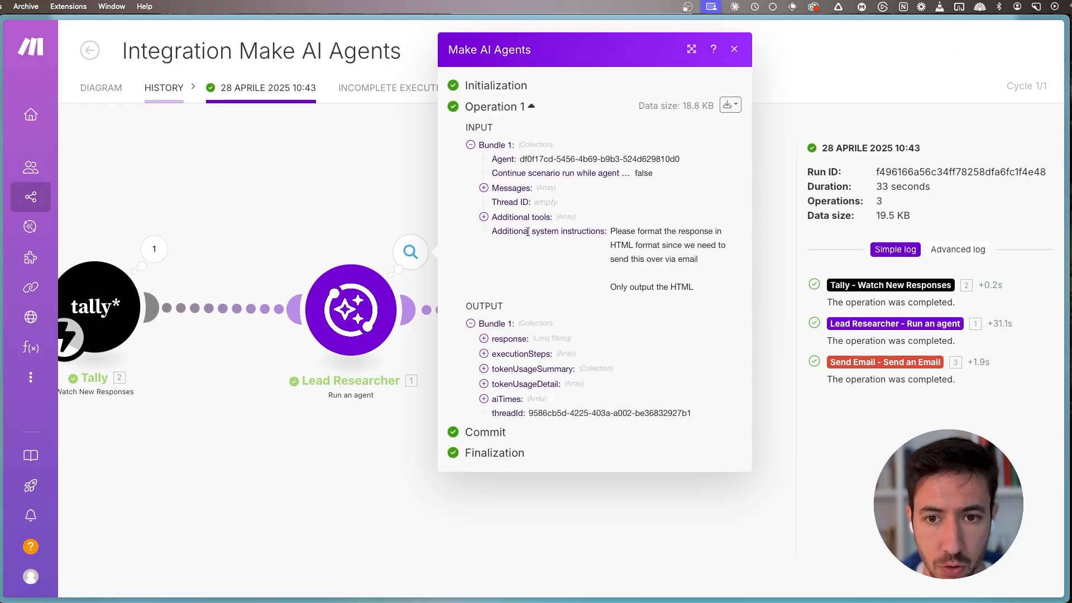
click(514, 339)
scroll(525, 279, down, 10)
scroll(529, 267, up, 6)
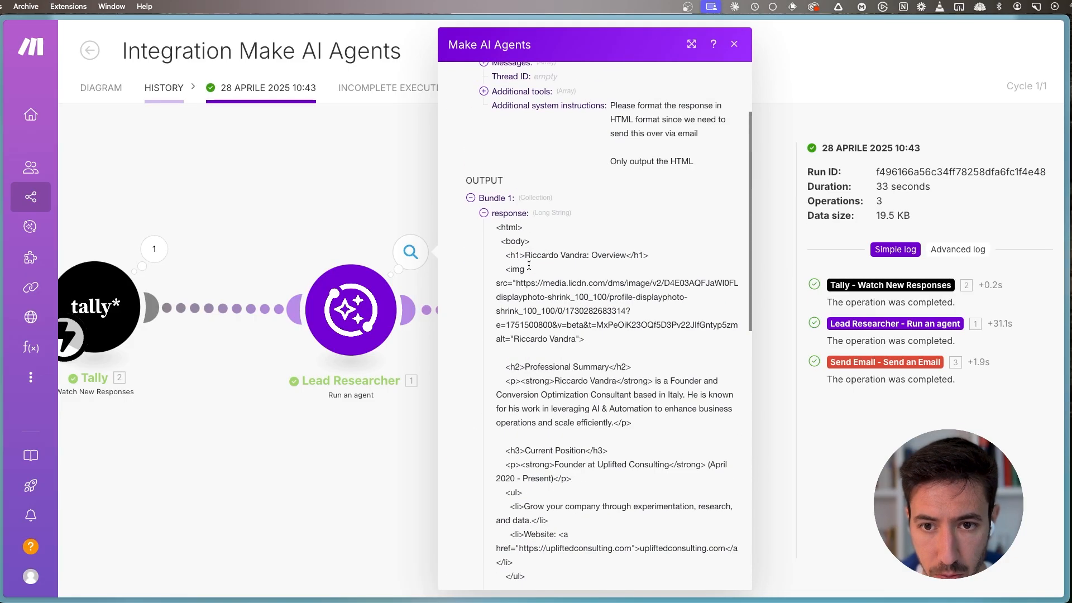
drag(491, 228, 591, 518)
click(492, 216)
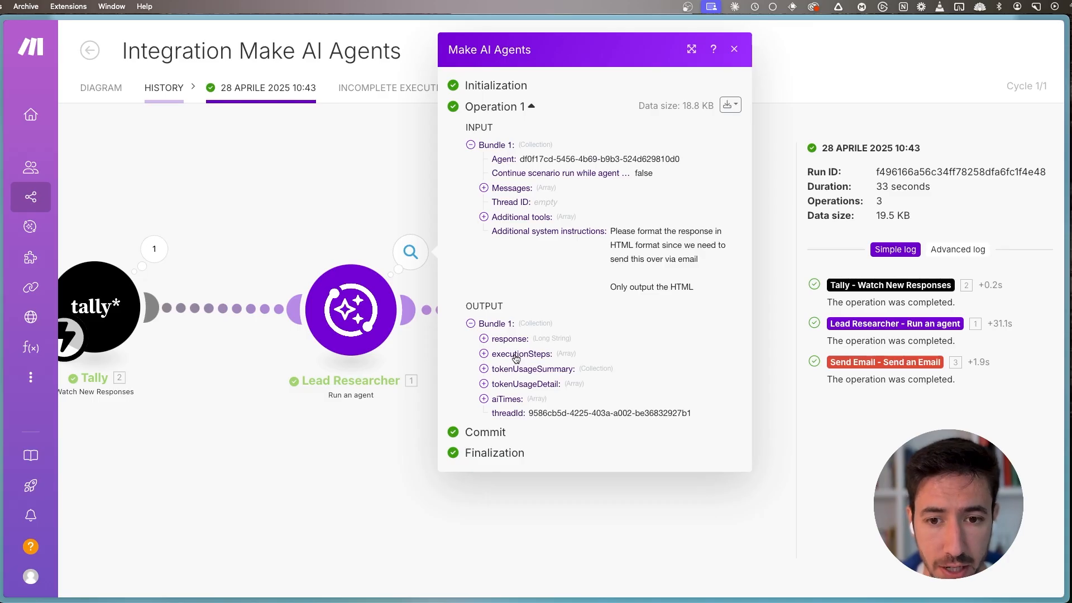
- Expand the agent's execution steps and read the content of steps 1 and 2
click(517, 355)
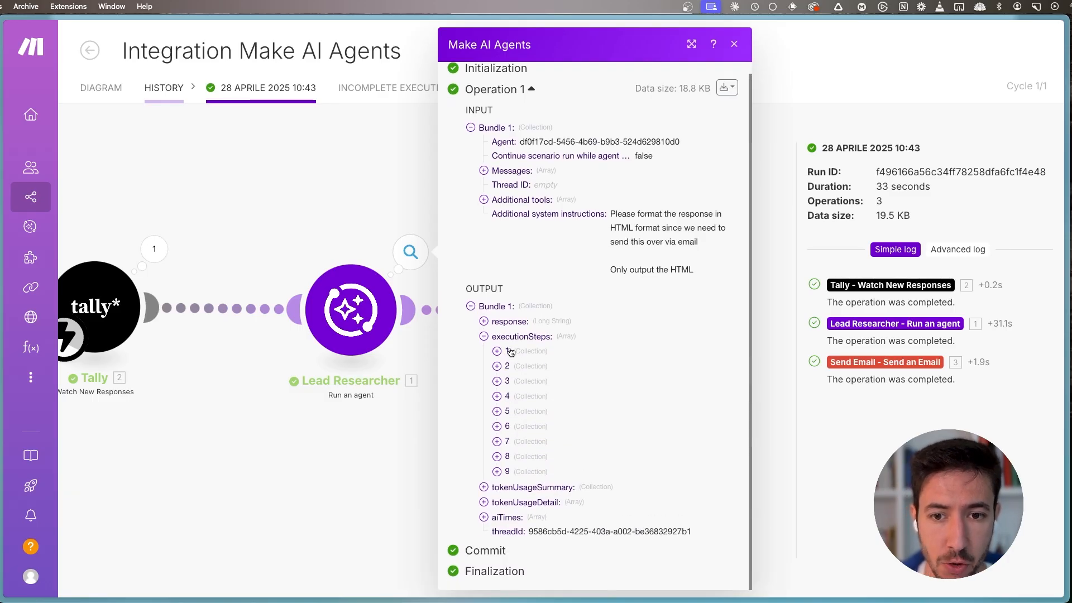
click(497, 351)
scroll(544, 315, down, 3)
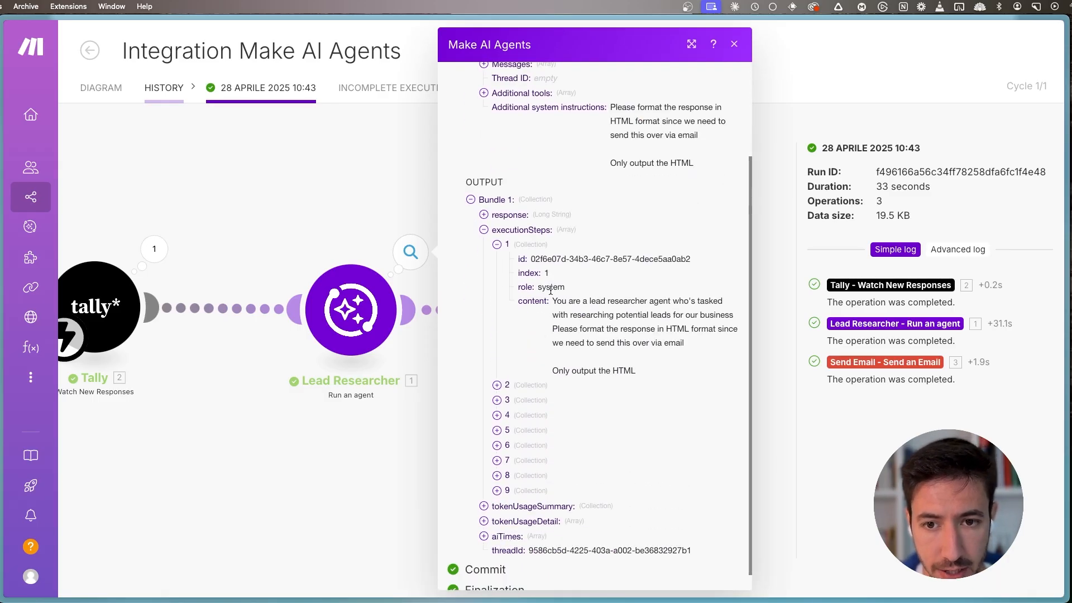
click(521, 386)
double_click(562, 288)
drag(552, 302, 676, 369)
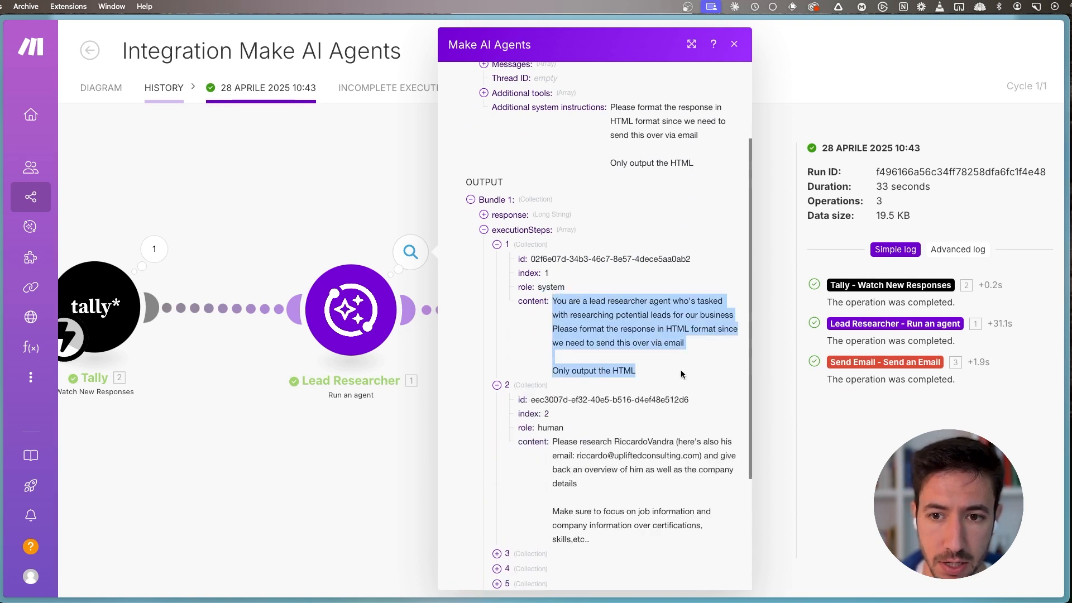
click(682, 374)
scroll(642, 346, down, 4)
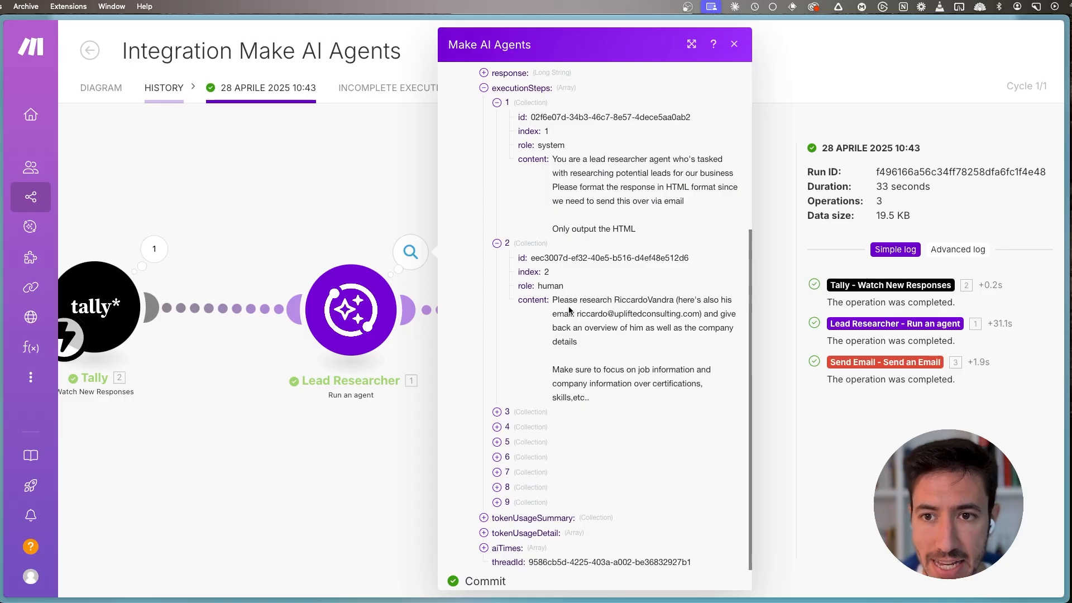
drag(554, 300, 598, 402)
click(597, 402)
- Examine how execution step 1 combines the agent's base prompt with the additional system instructions
scroll(558, 251, up, 3)
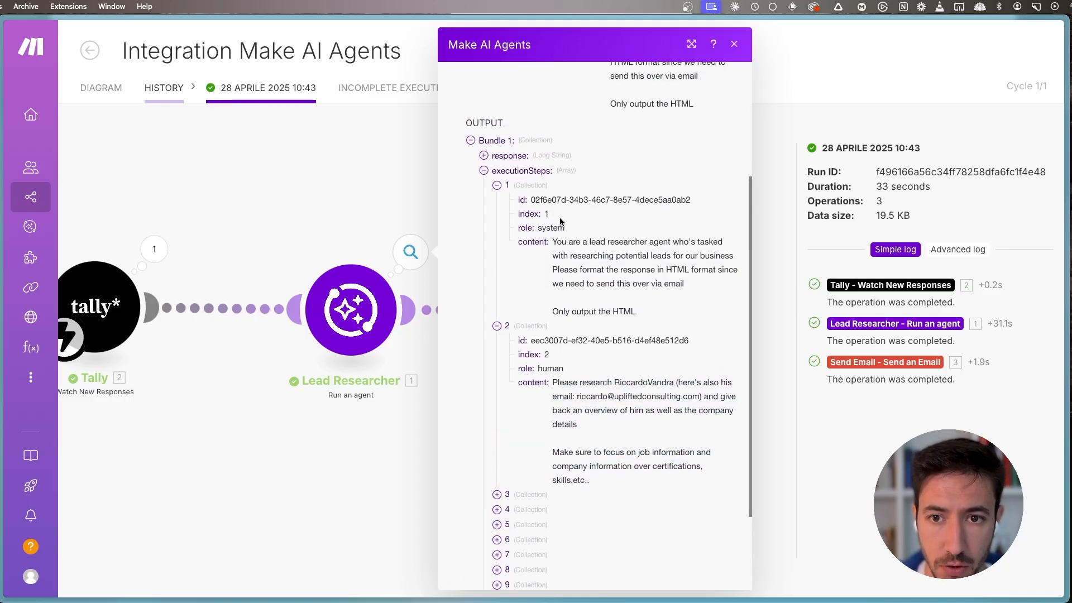
drag(554, 244, 735, 256)
click(668, 271)
triple_click(552, 269)
drag(636, 311, 553, 270)
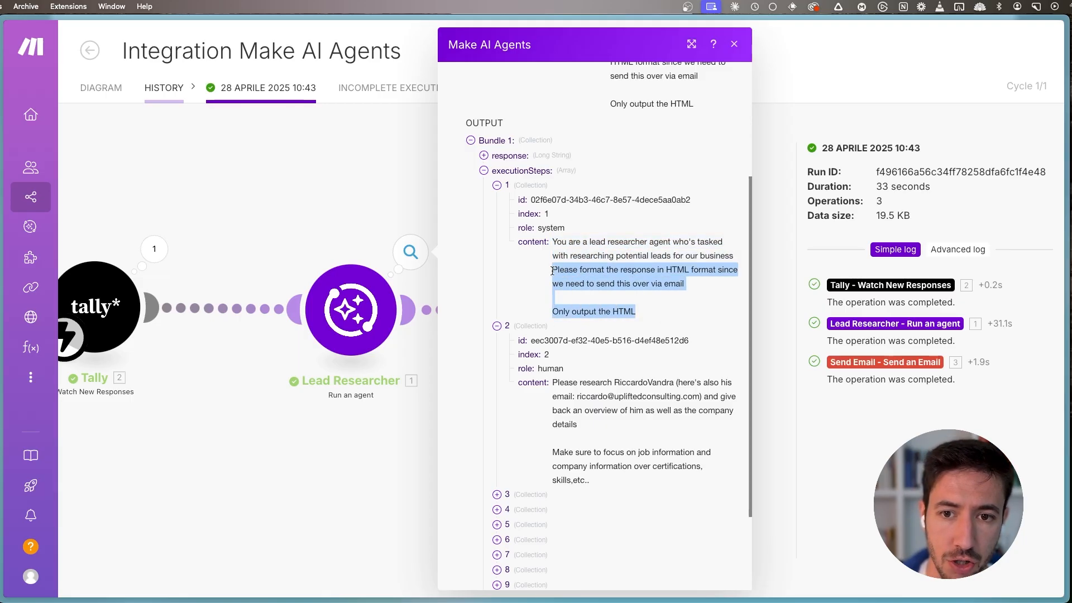
click(552, 270)
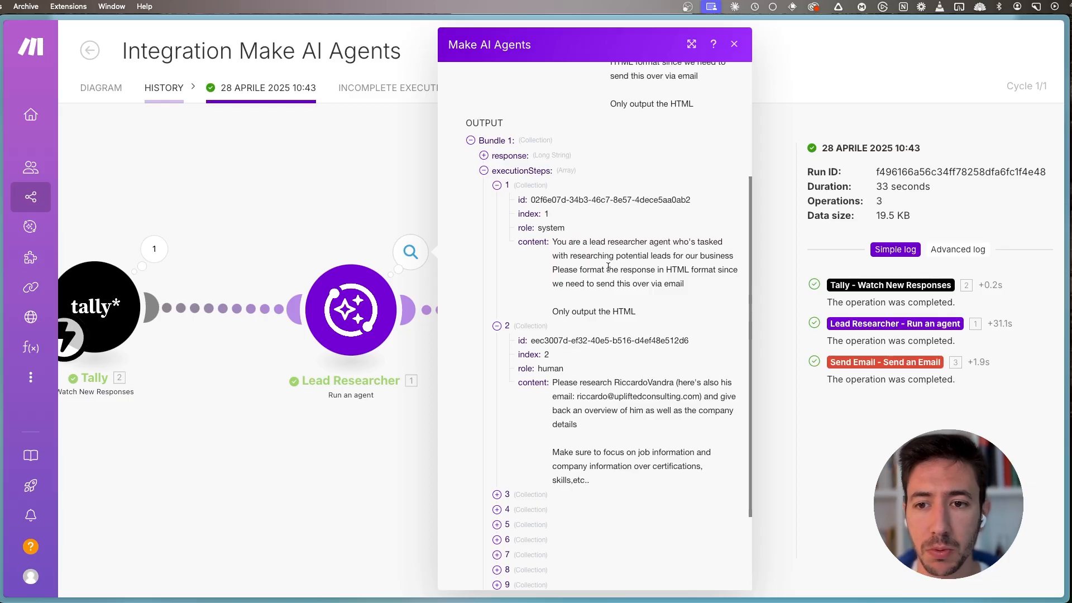
triple_click(684, 283)
click(646, 319)
drag(650, 312, 553, 269)
click(580, 327)
scroll(578, 327, down, 3)
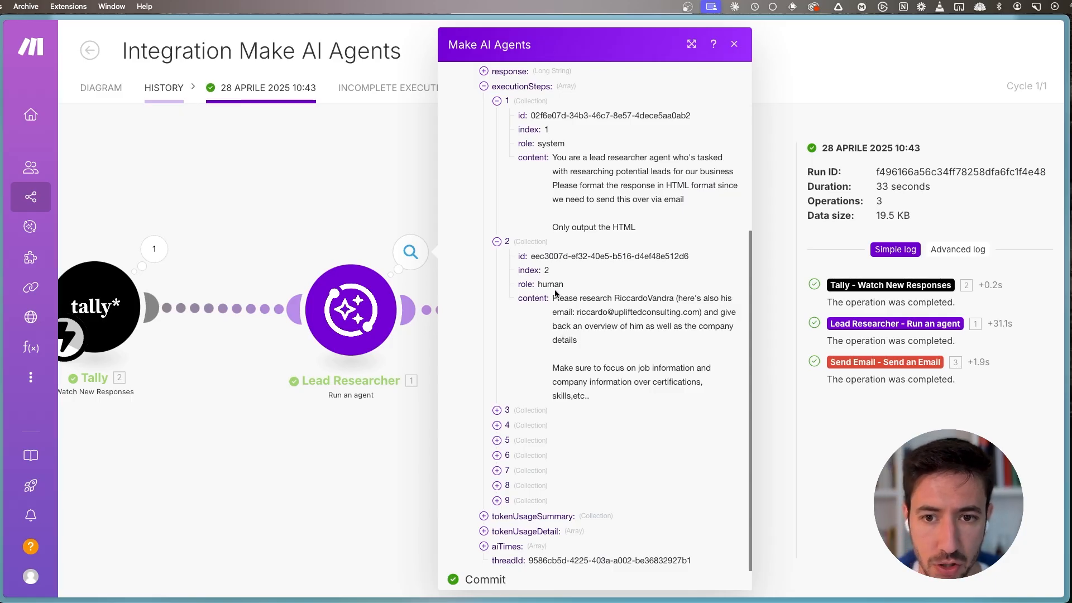
- Expand execution step 3 and inspect the name of the called tool and its query argument
click(511, 410)
scroll(519, 402, down, 3)
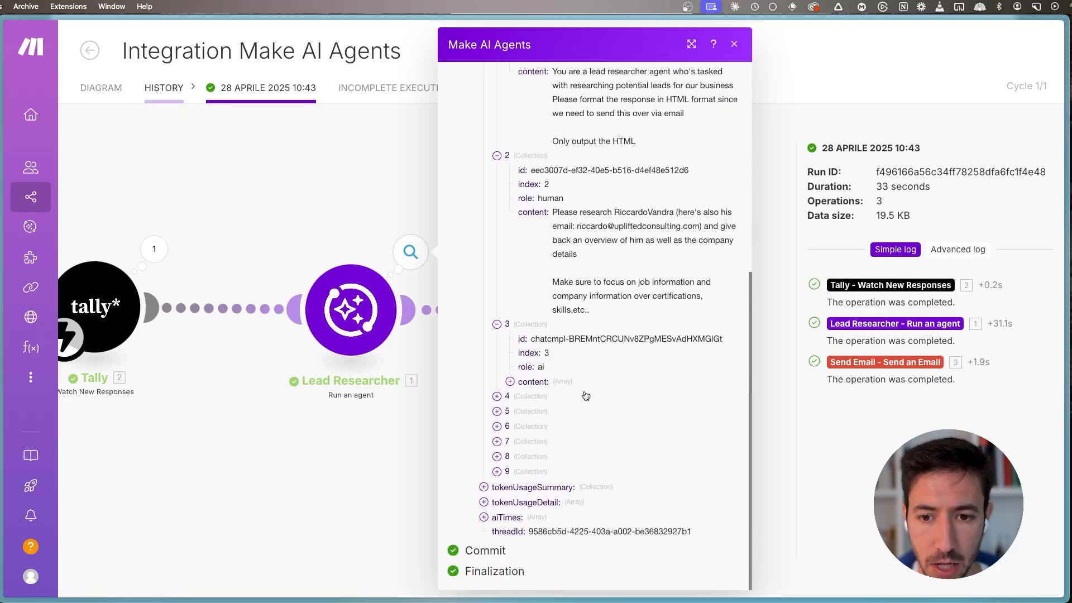
click(537, 382)
scroll(540, 383, down, 1)
click(525, 382)
scroll(527, 382, down, 2)
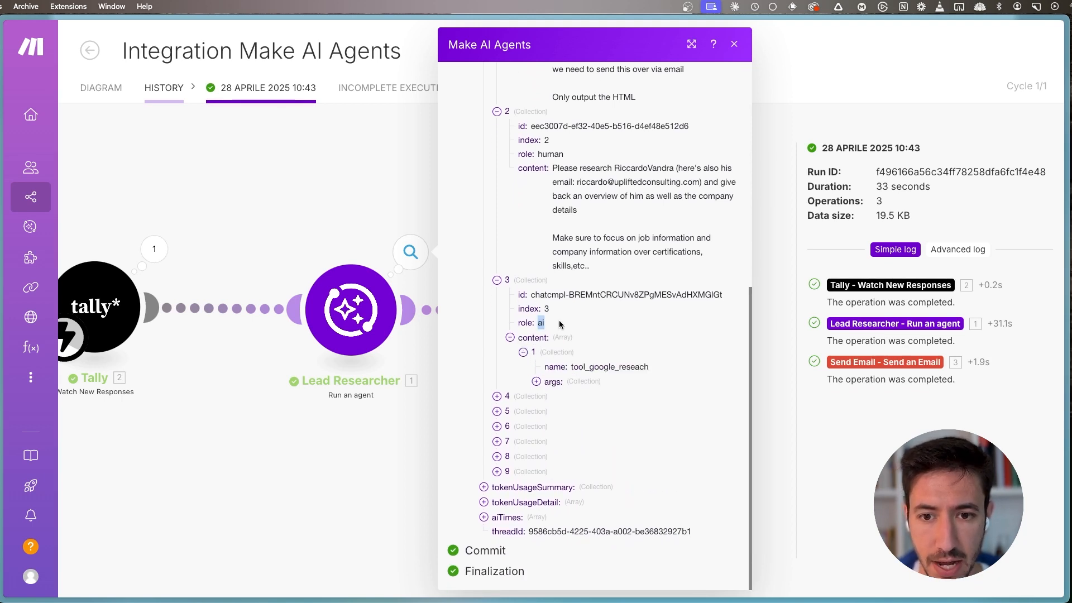
drag(572, 367, 651, 366)
click(659, 368)
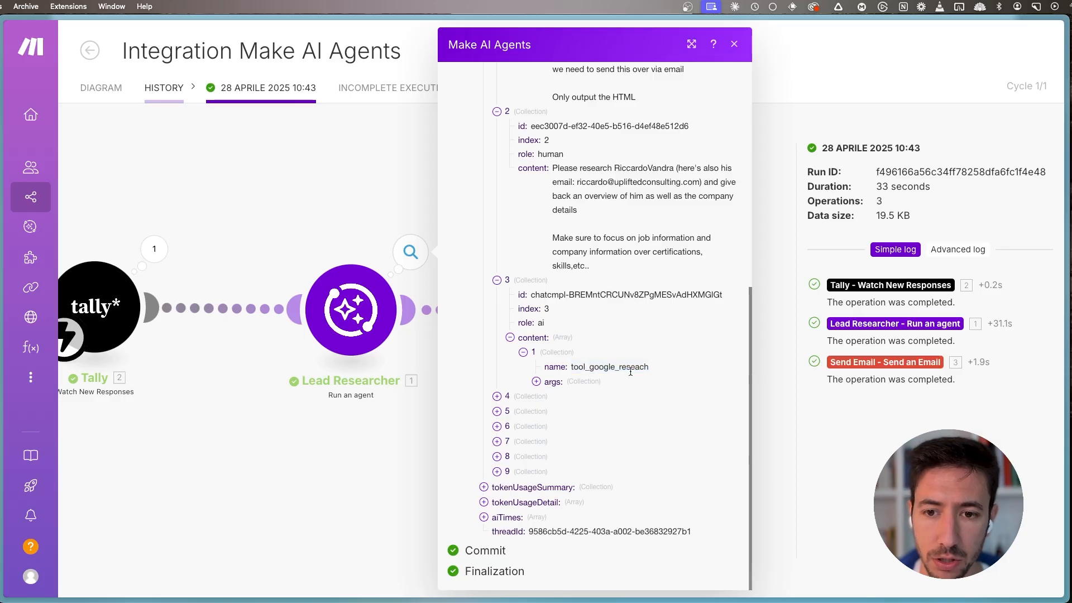
click(560, 383)
scroll(597, 398, down, 1)
scroll(597, 398, down, 1)
drag(586, 380, 723, 378)
click(723, 378)
- Expand execution step 4, check the tool response to the search query, and collapse its content
click(497, 397)
scroll(538, 398, down, 2)
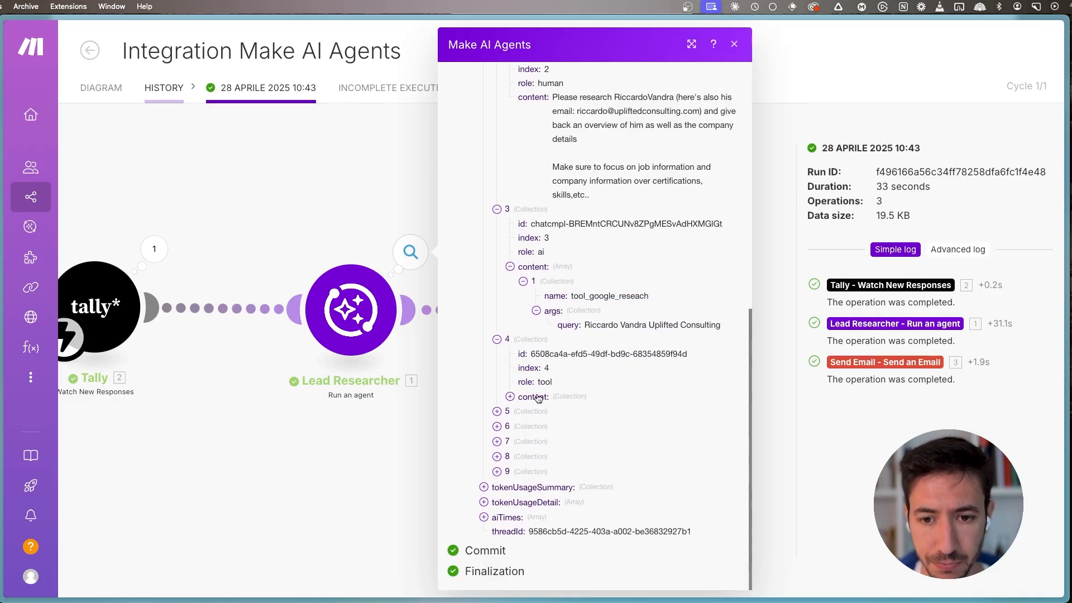
click(535, 397)
click(563, 416)
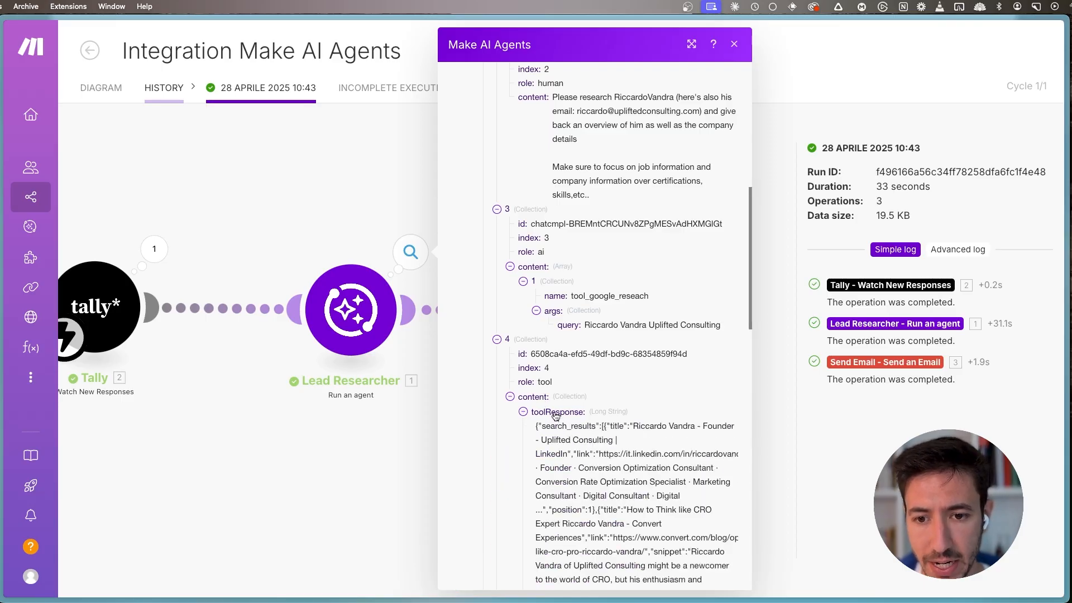
click(529, 400)
- Expand execution step 5 and inspect the called tool's name and its LinkedIn URL argument
click(513, 413)
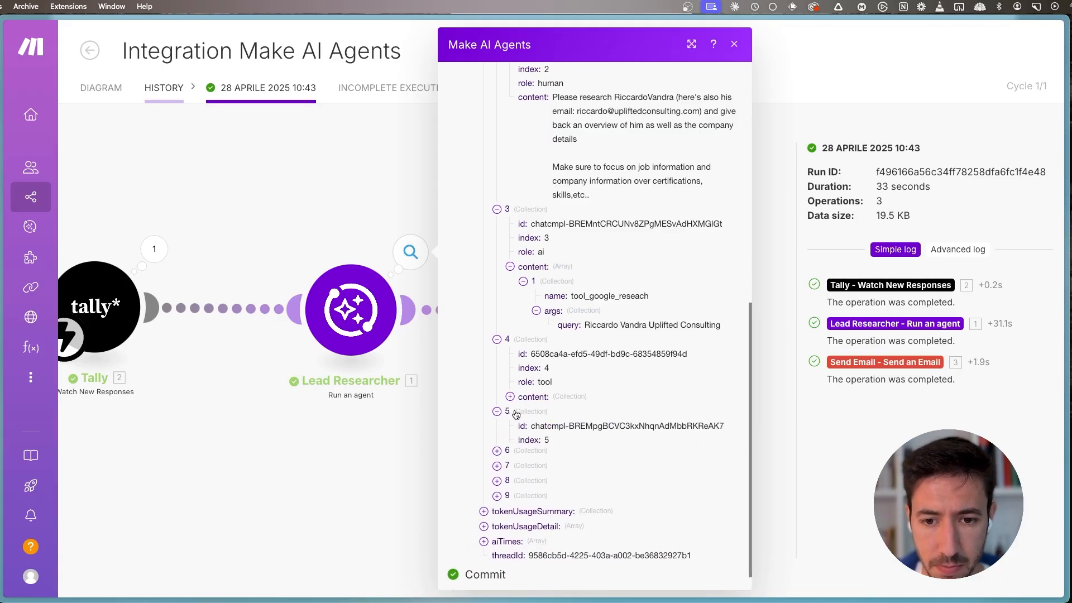
click(532, 469)
scroll(532, 469, down, 3)
click(531, 417)
drag(572, 426, 715, 430)
click(656, 426)
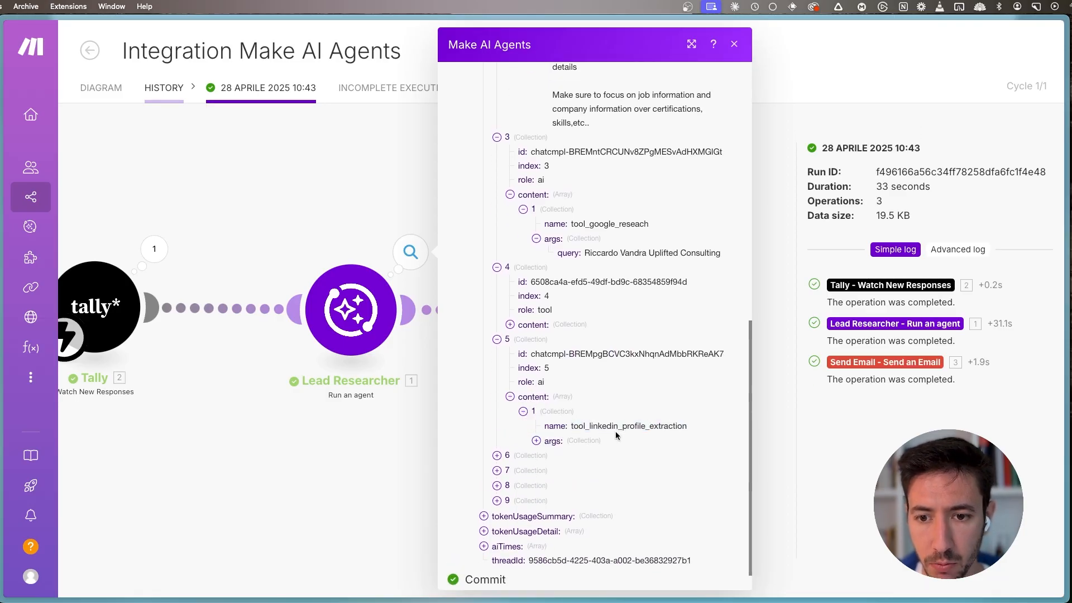
drag(595, 423, 660, 428)
click(554, 441)
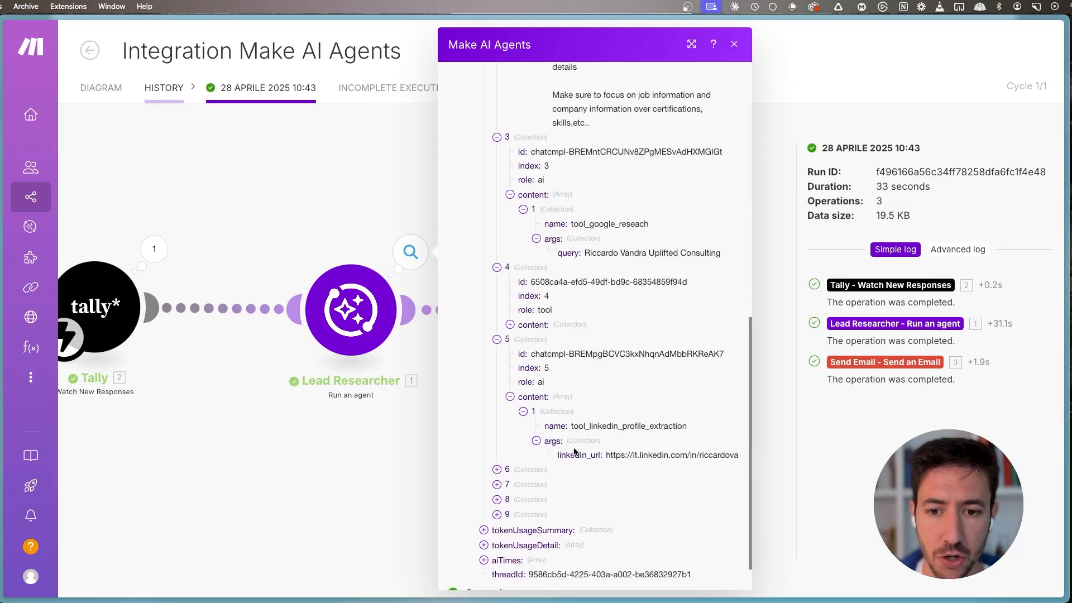
drag(604, 455, 696, 456)
click(696, 456)
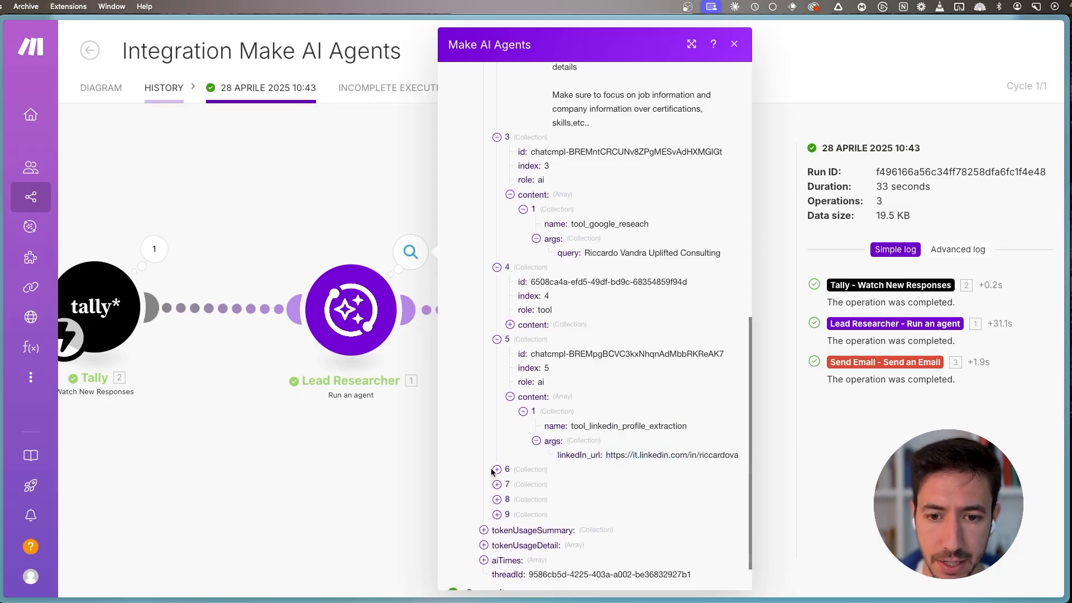
- Expand execution step 6, read through the LinkedIn extraction tool's response, and collapse its content
click(521, 469)
scroll(538, 503, down, 3)
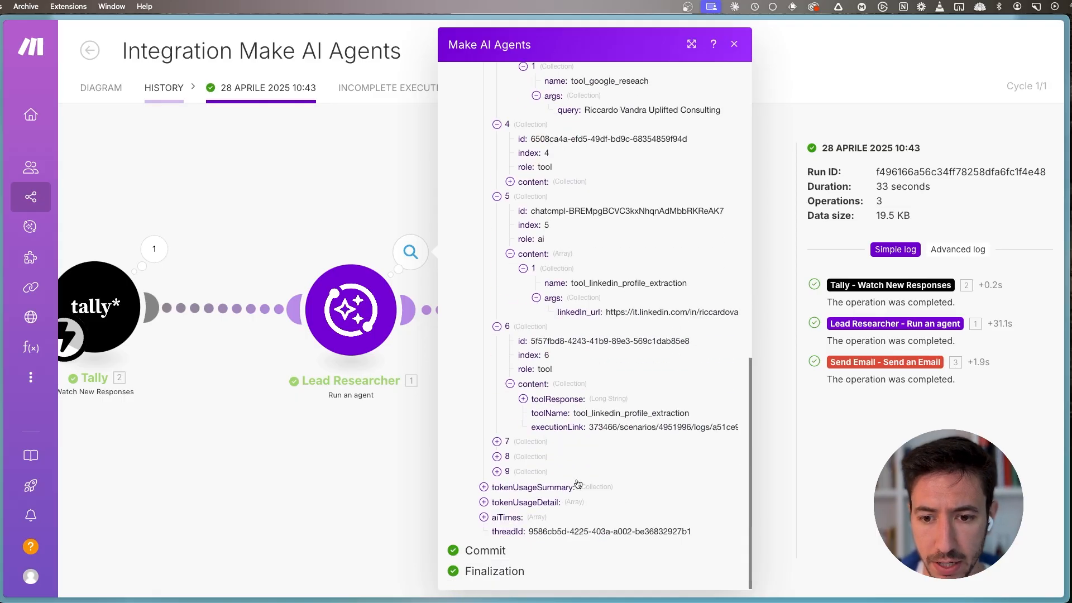
click(539, 402)
scroll(606, 457, down, 6)
scroll(568, 336, up, 6)
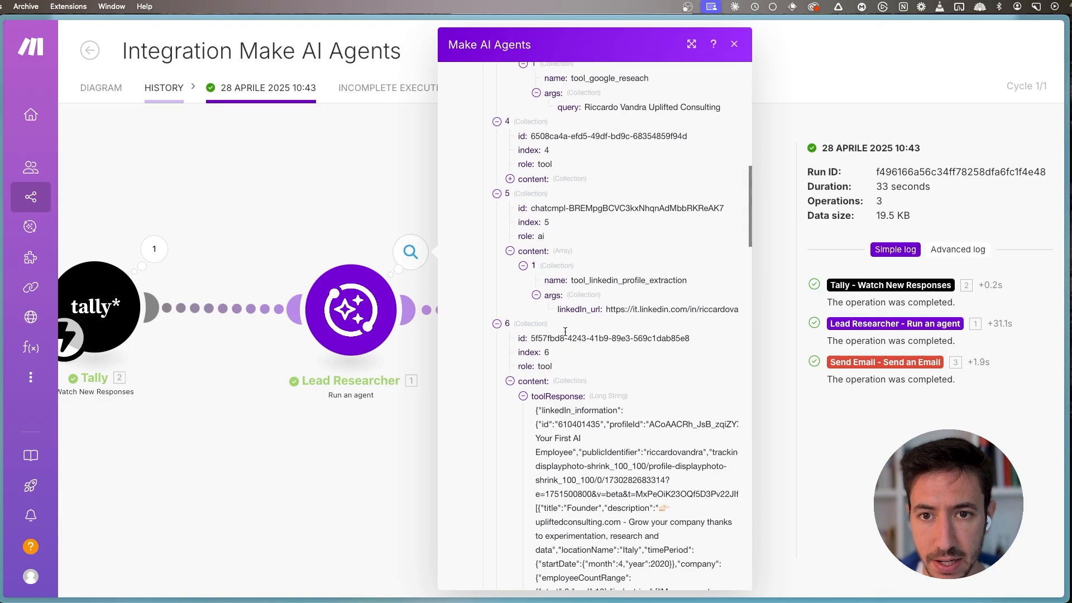
scroll(535, 400, down, 8)
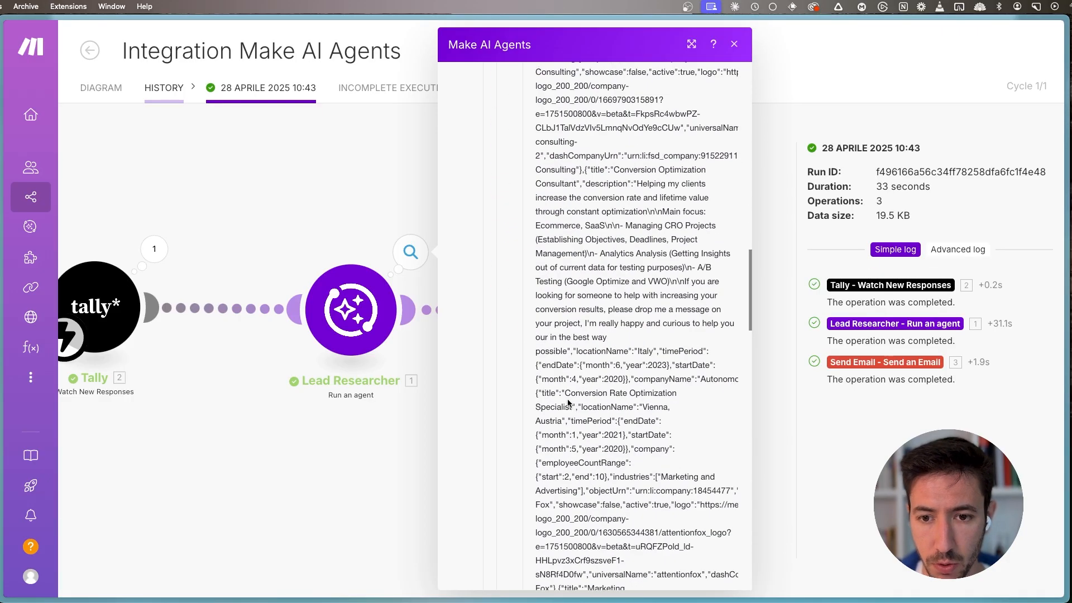
scroll(541, 398, up, 7)
click(510, 329)
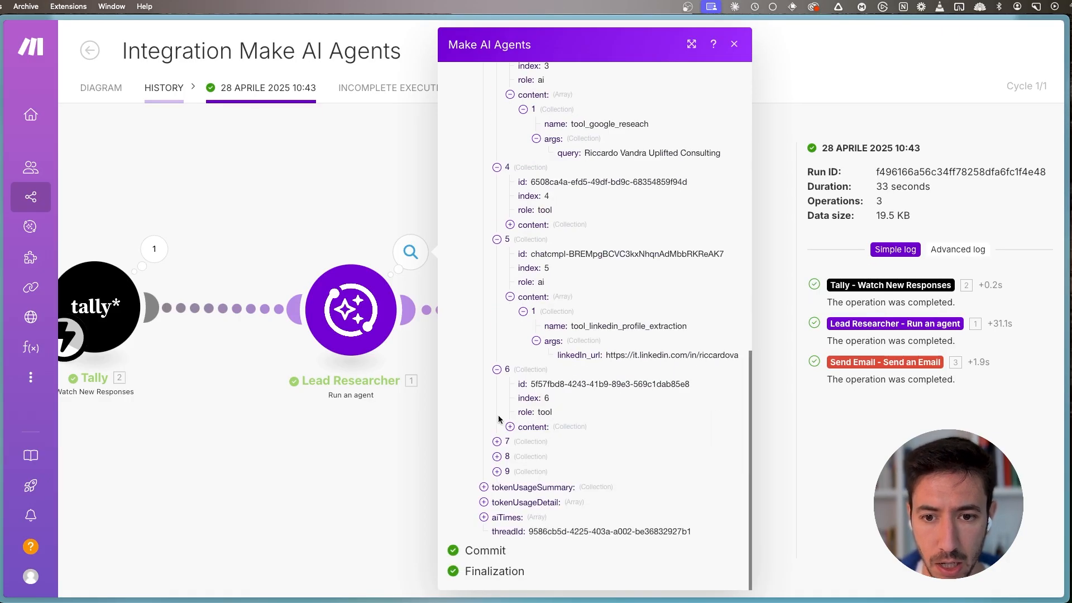
- Expand execution step 7 and inspect the called tool's name and its website URL argument
click(498, 442)
scroll(558, 441, down, 2)
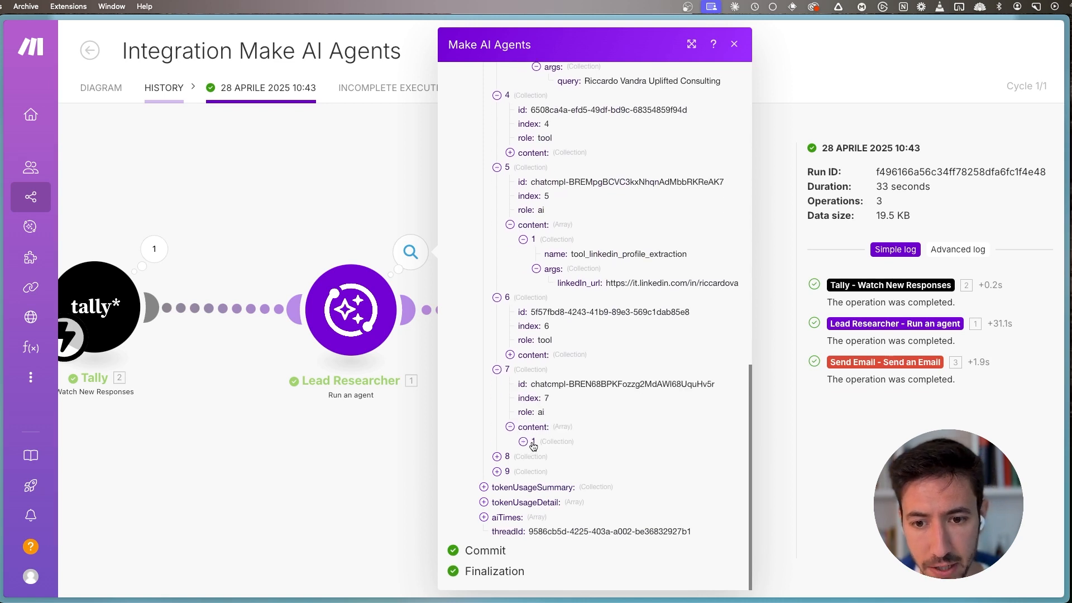
double_click(574, 438)
click(571, 446)
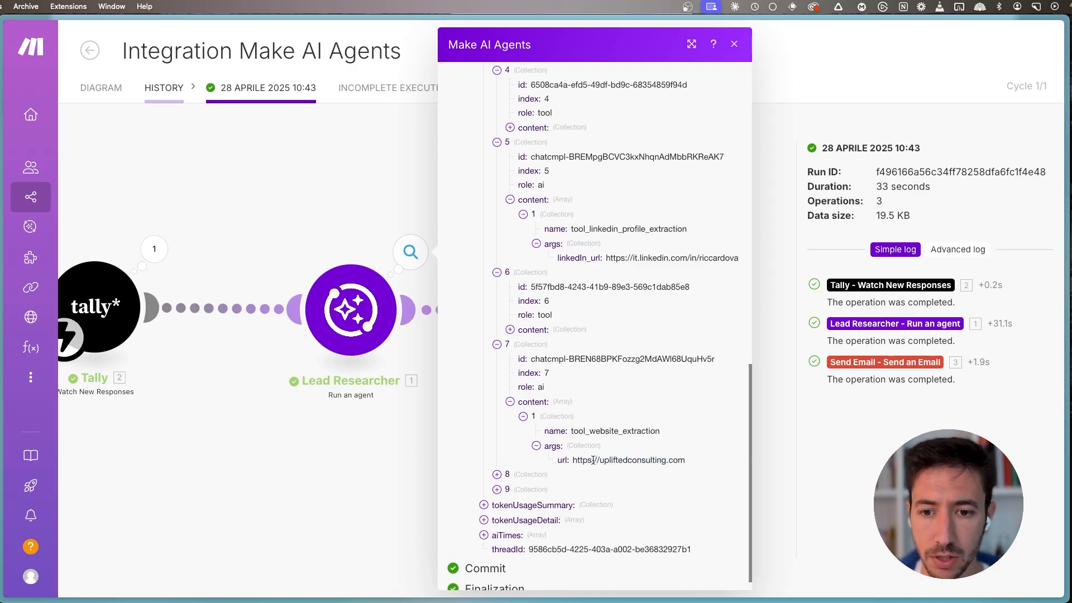
drag(591, 460, 673, 462)
click(672, 462)
click(667, 462)
drag(599, 460, 681, 462)
- Expand execution step 8, read the website extraction tool's response, and collapse its content
click(498, 475)
click(539, 533)
scroll(576, 425, down, 4)
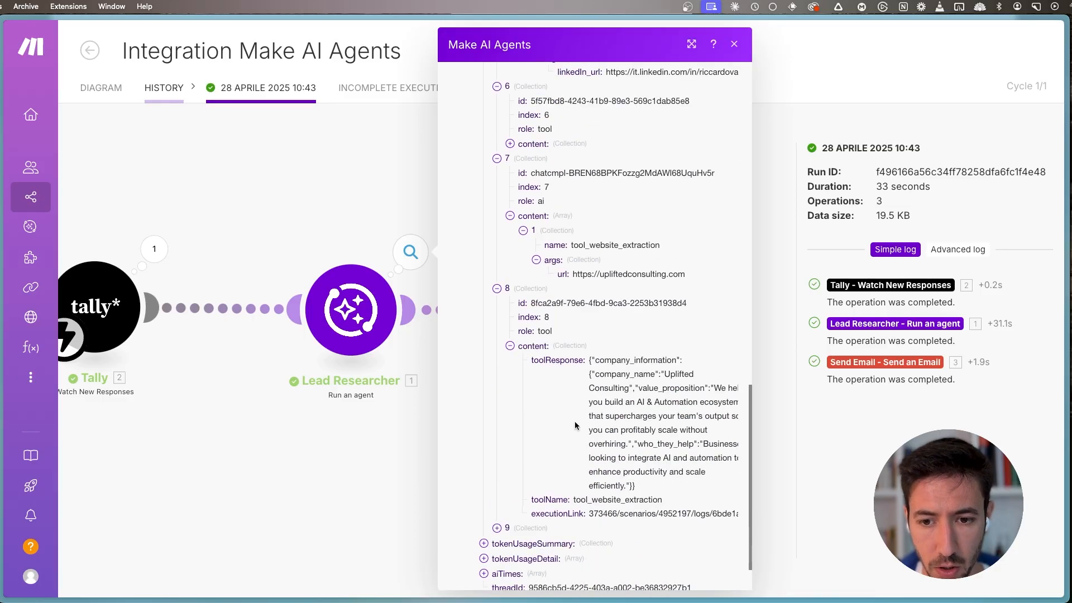
double_click(557, 360)
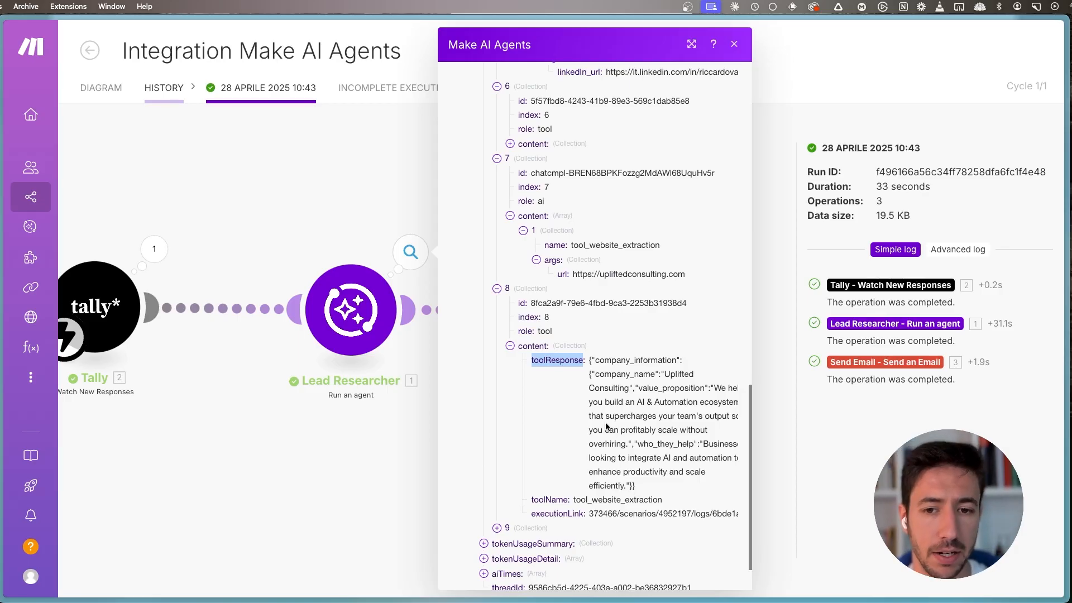
click(510, 346)
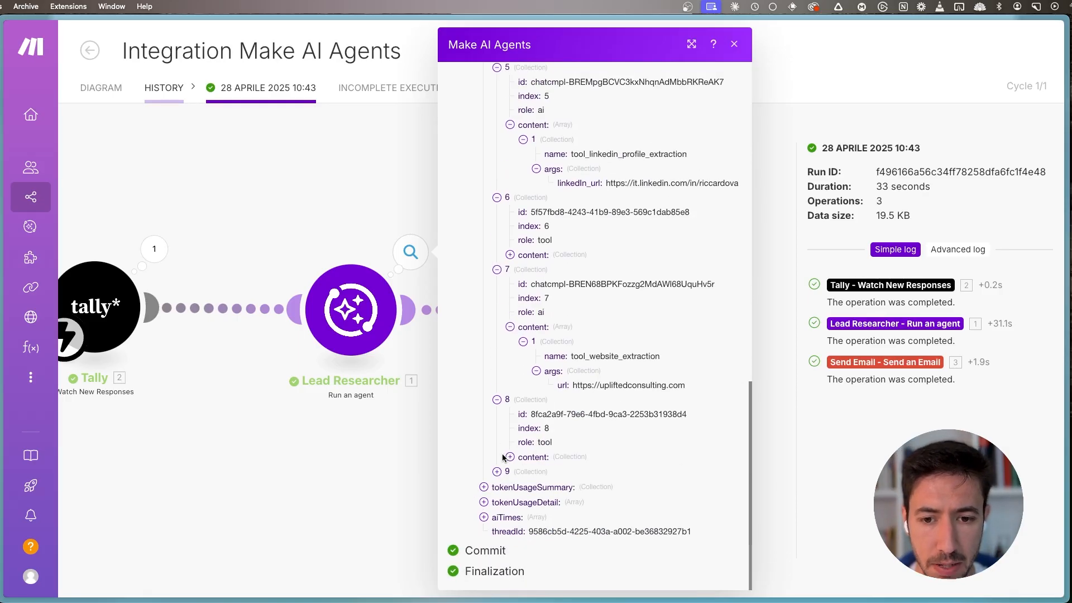
- Expand execution step 9 to view its content, and close the Lead Researcher run details
click(497, 471)
click(510, 472)
scroll(605, 384, down, 5)
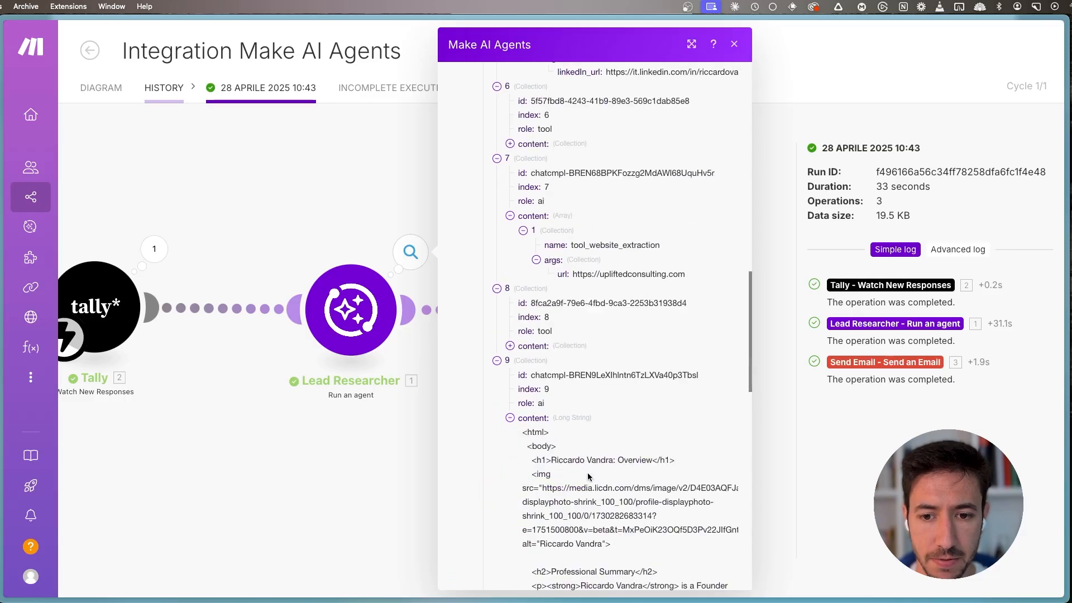
click(360, 487)
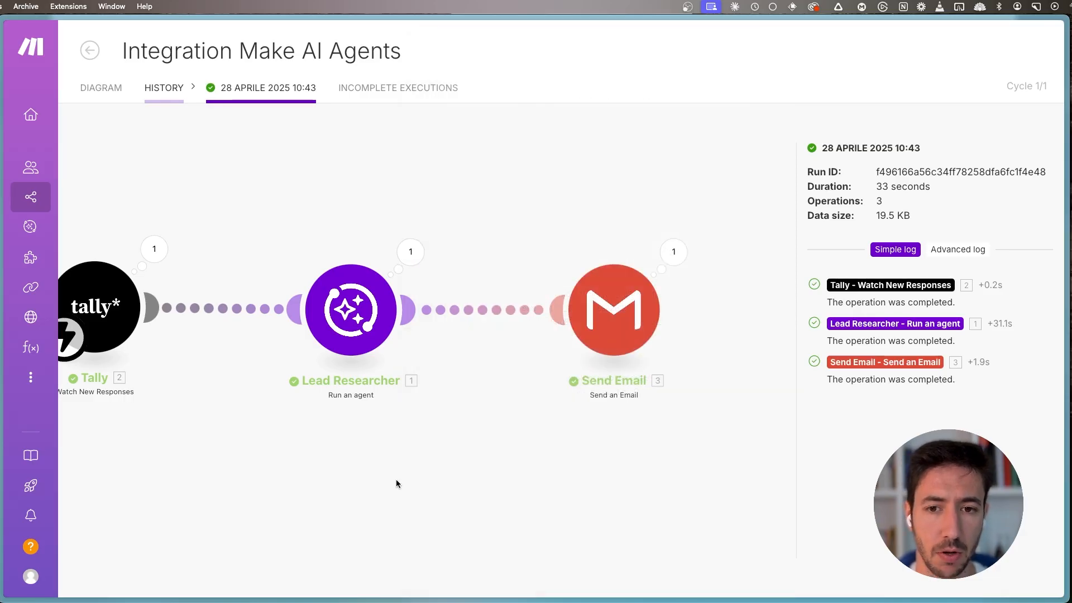
- Switch to the "You got a new response" email in Gmail and review the lead details at its start
key(super+s)
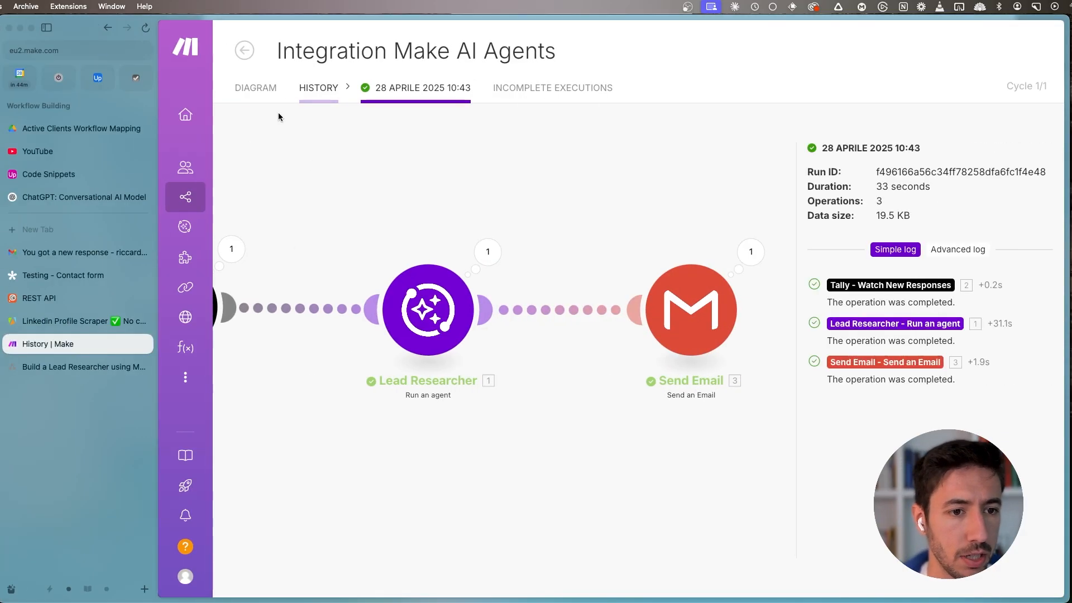
click(71, 254)
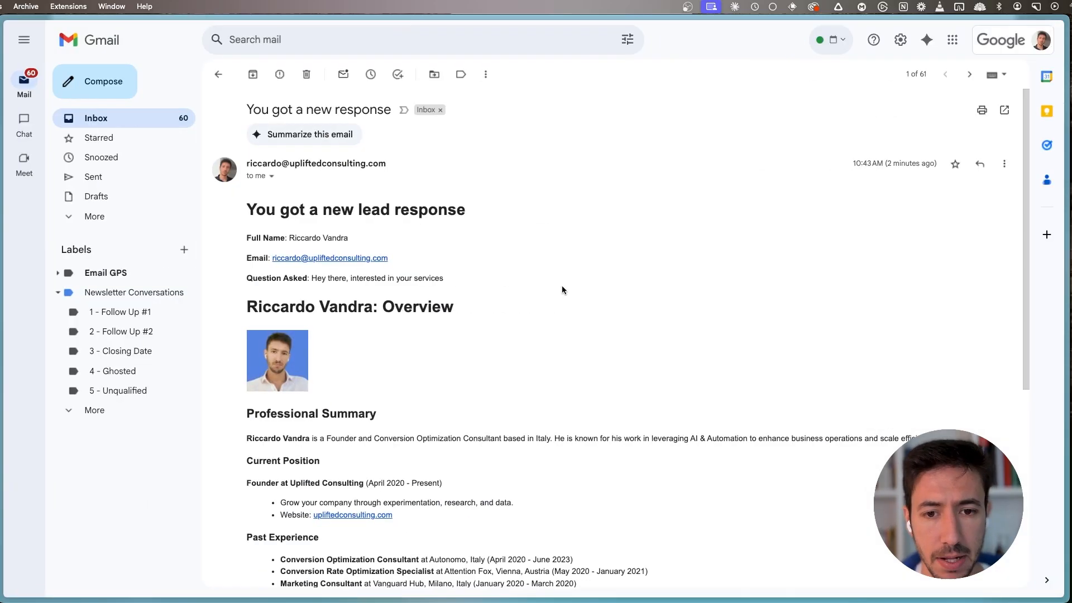
scroll(538, 366, down, 3)
scroll(343, 194, up, 3)
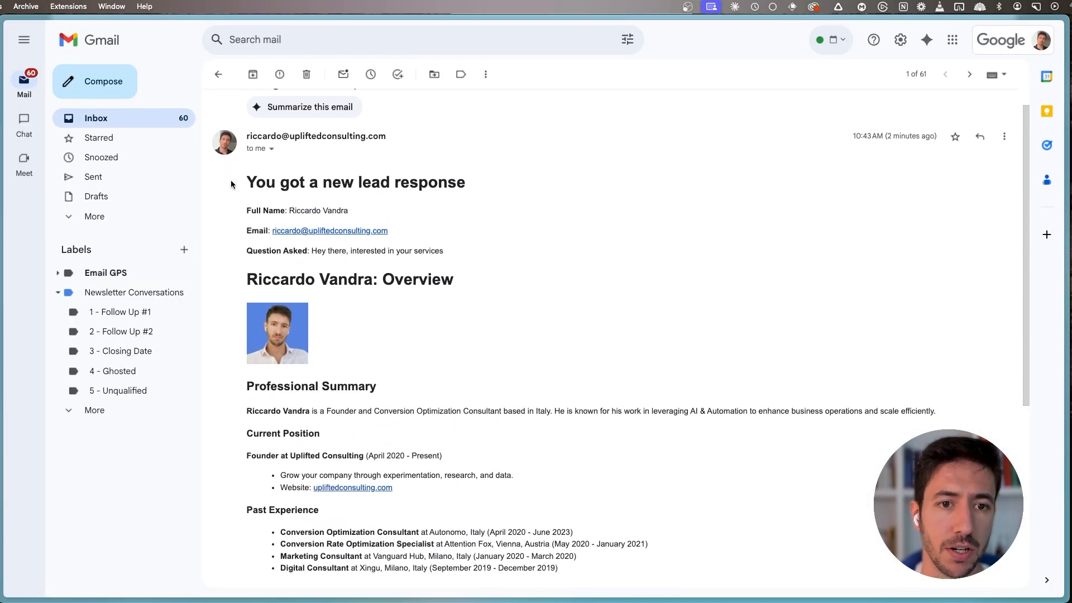
drag(237, 179, 460, 252)
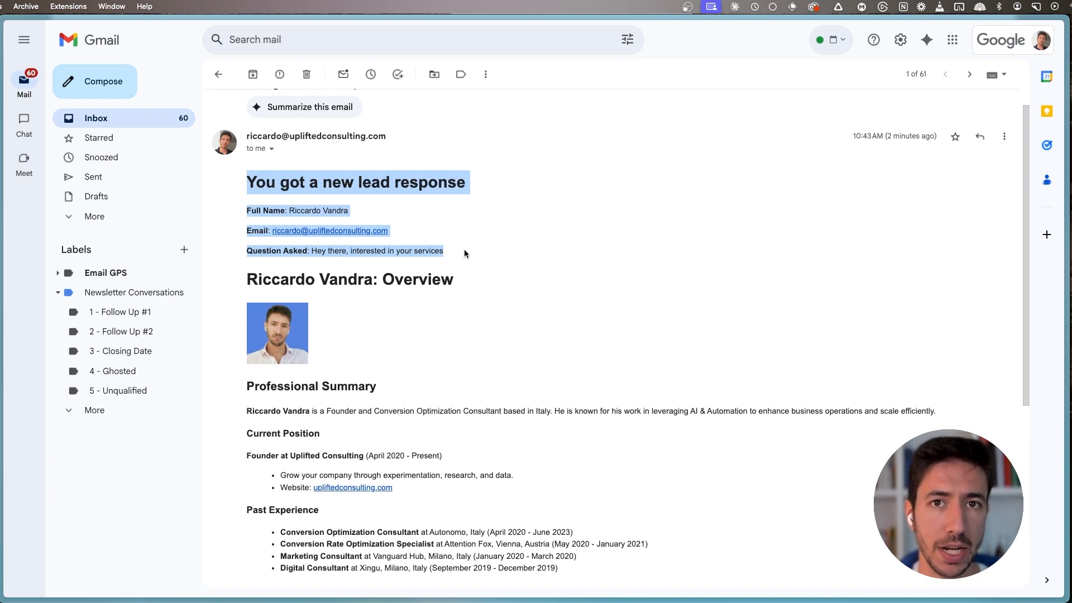
- Review the lead's overview heading and profile photo below the lead details in the email
click(464, 253)
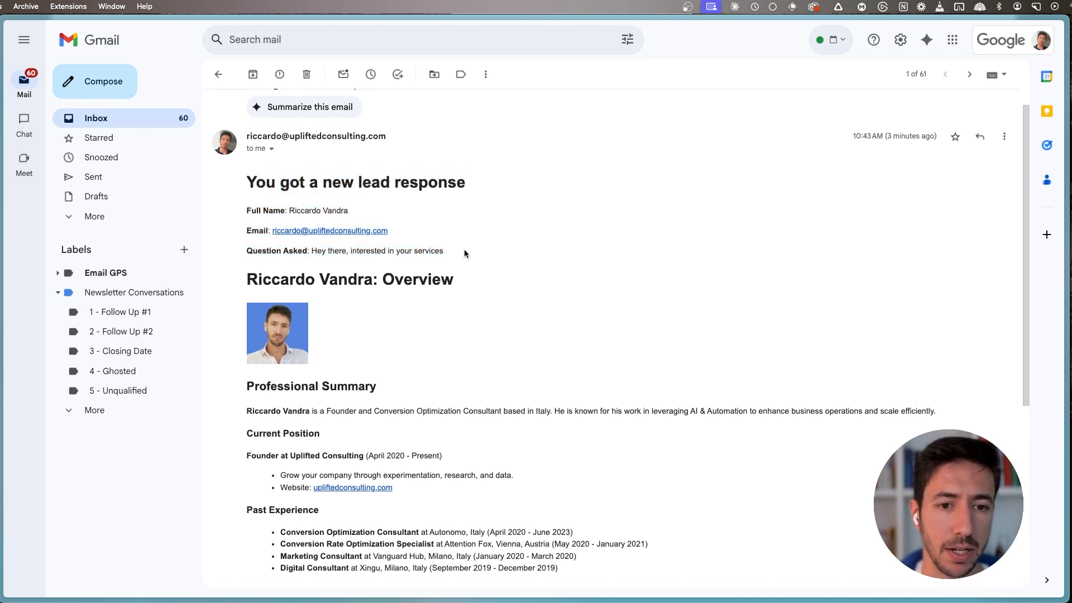
drag(242, 273, 556, 308)
click(555, 308)
scroll(555, 308, down, 5)
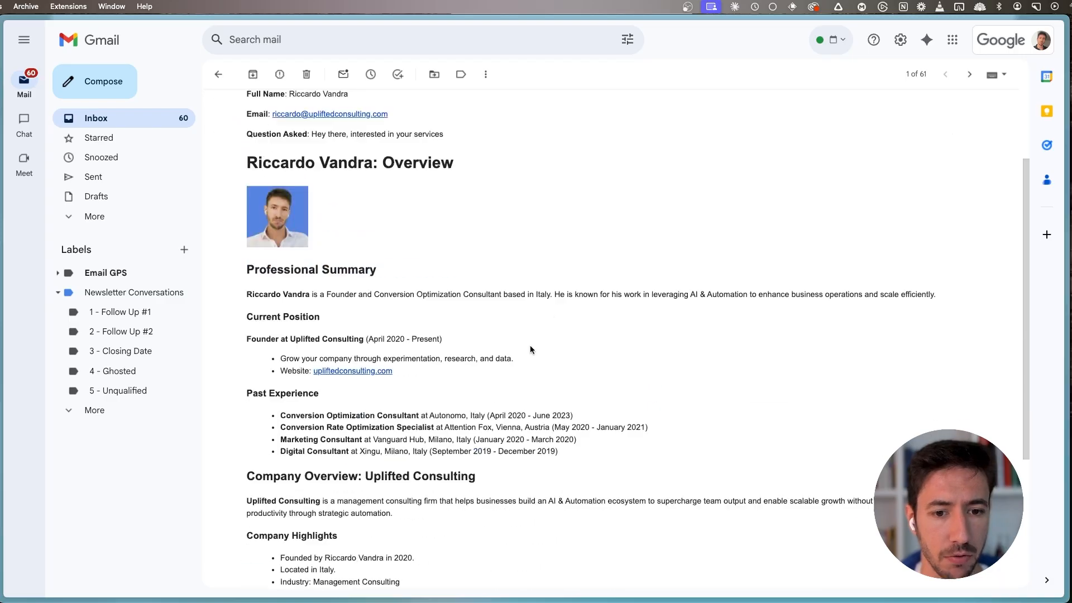
scroll(514, 377, up, 4)
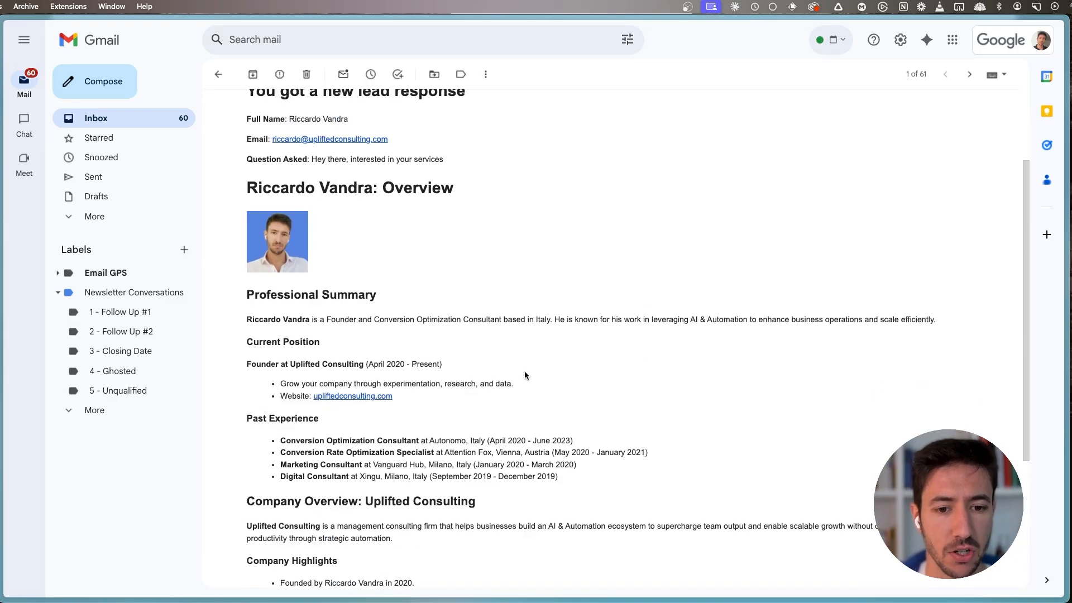
drag(239, 171, 452, 190)
click(485, 191)
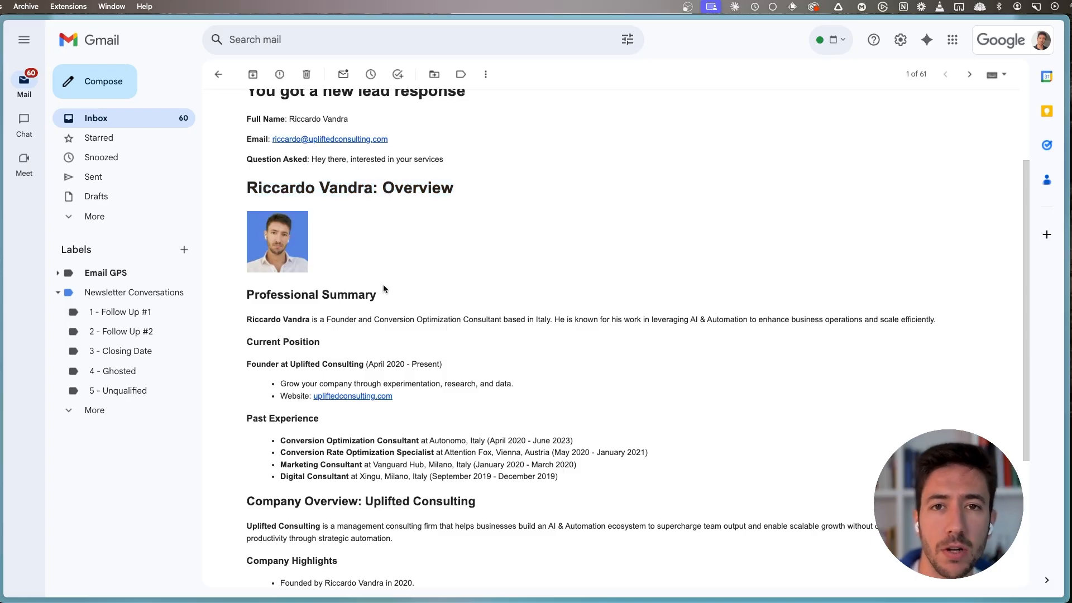
scroll(462, 257, down, 1)
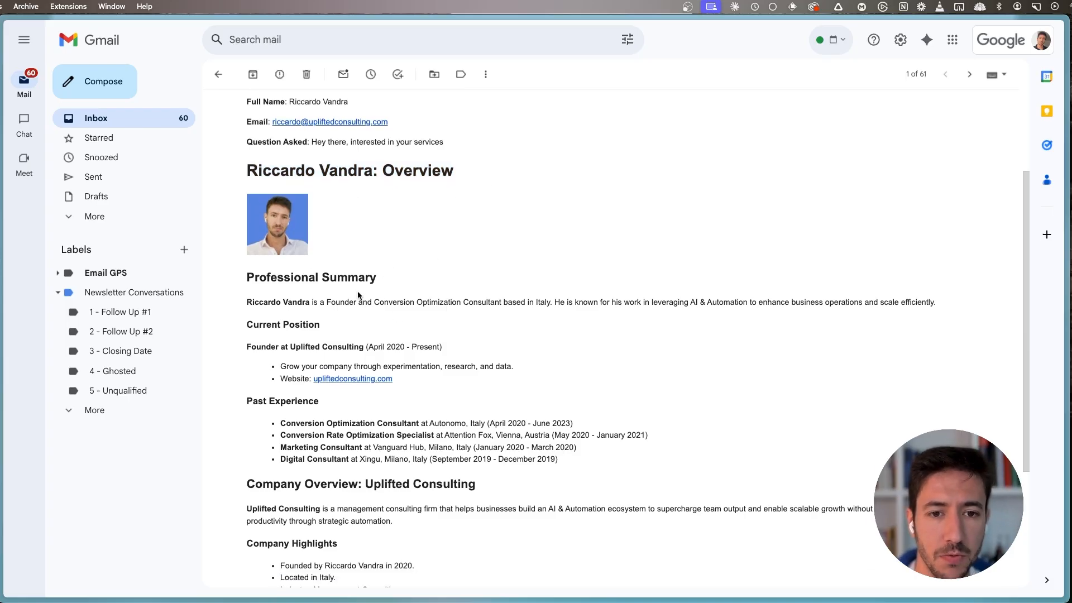
drag(302, 218, 394, 219)
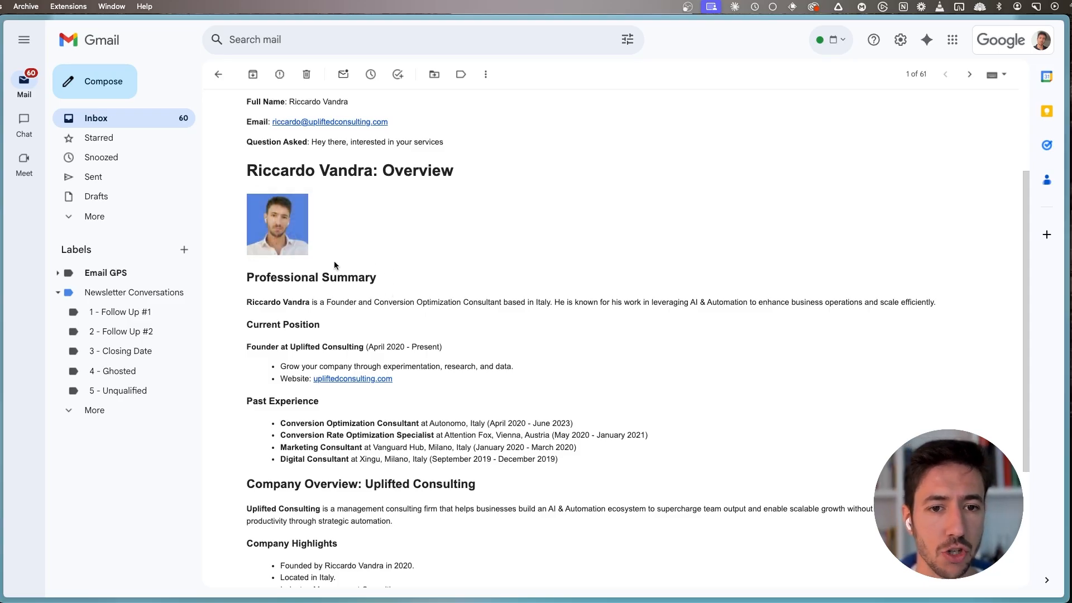
- Review the email's professional summary, past experience, company overview, company highlights and contact information sections
scroll(341, 263, down, 5)
drag(244, 198, 323, 199)
click(324, 199)
drag(320, 273, 301, 276)
drag(254, 365, 445, 371)
click(445, 372)
scroll(426, 405, down, 2)
drag(253, 352, 381, 363)
click(380, 363)
drag(236, 447, 389, 459)
click(390, 461)
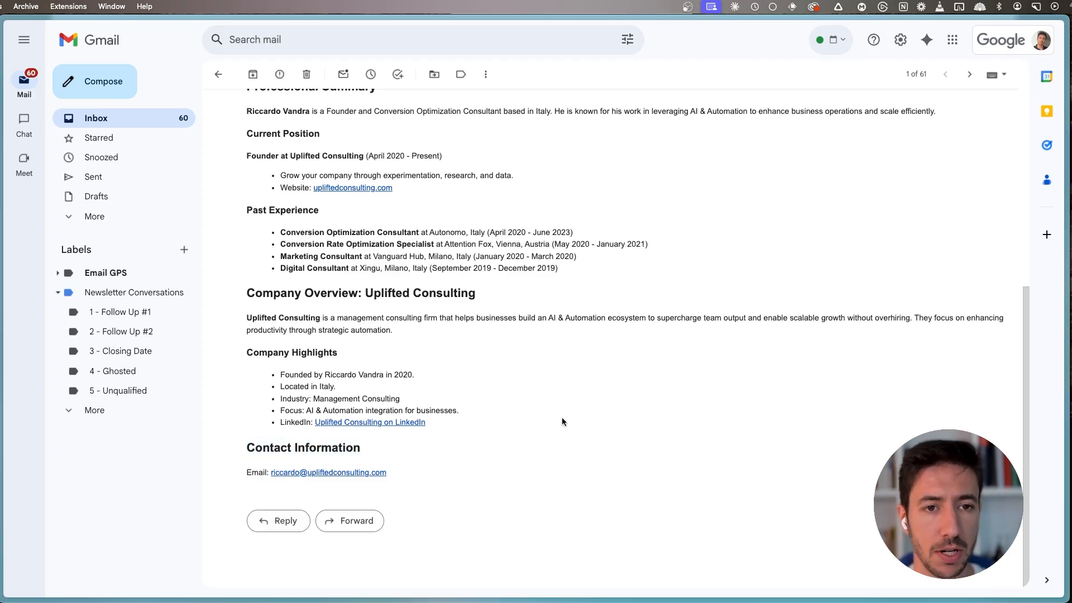
- Skim through the whole lead email once more and switch back to Make
scroll(523, 367, up, 4)
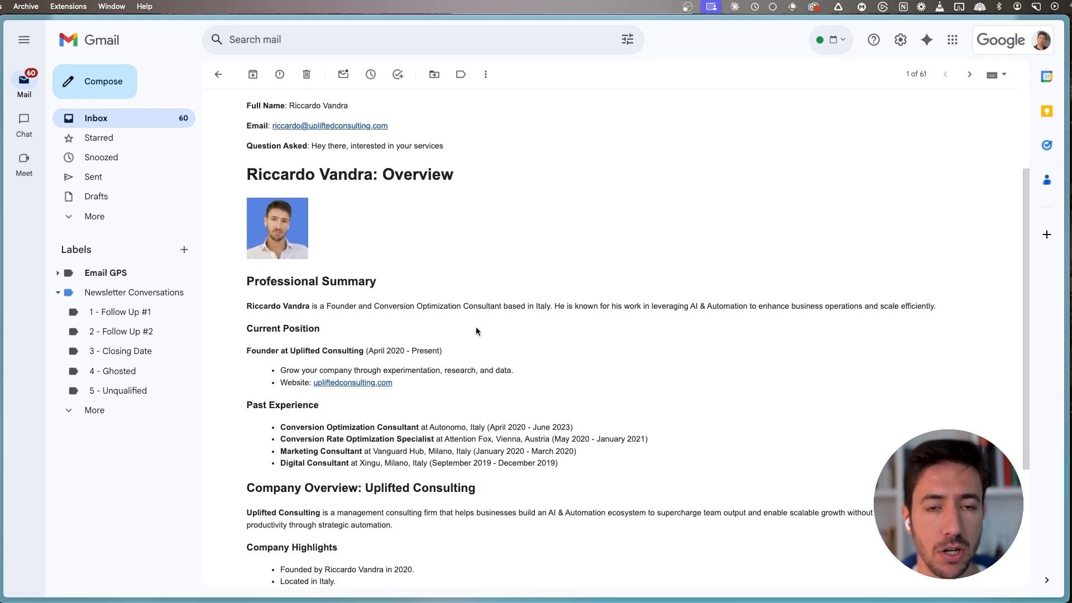
key(super+s)
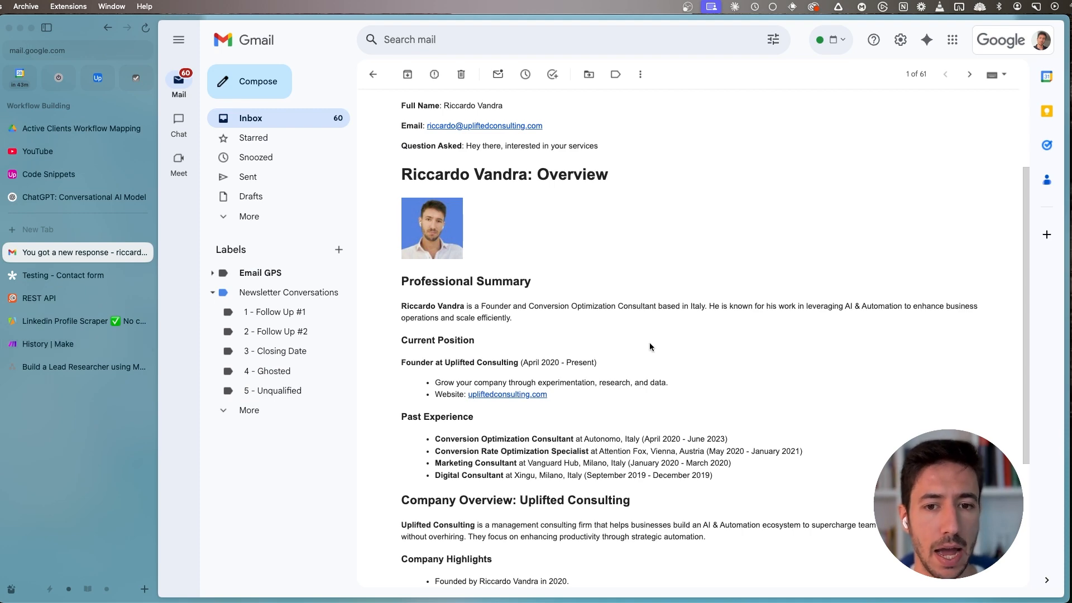
scroll(554, 199, up, 3)
scroll(656, 444, down, 6)
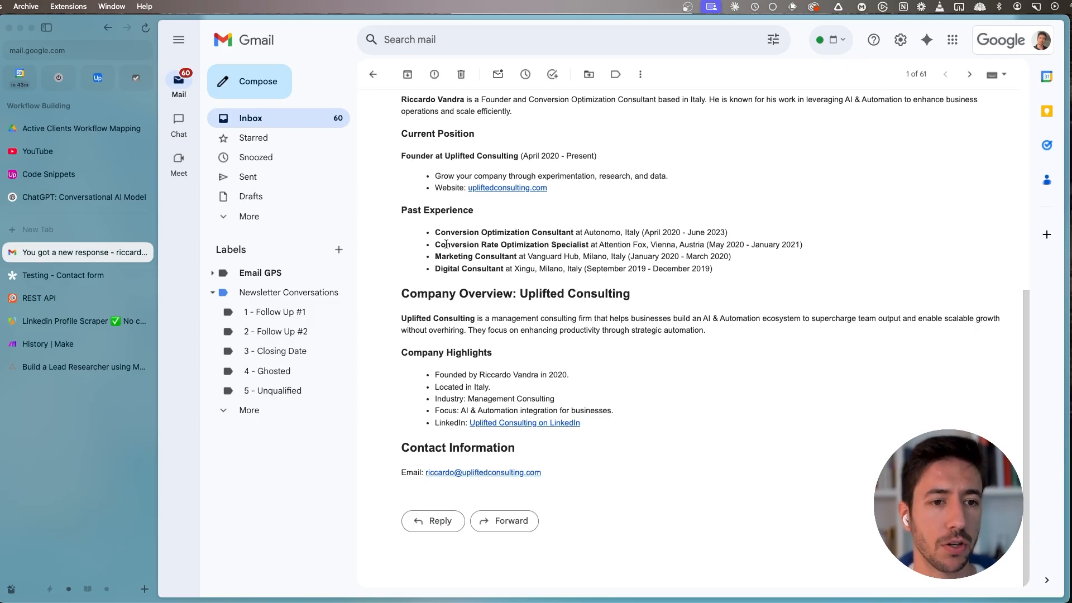
click(79, 342)
click(257, 95)
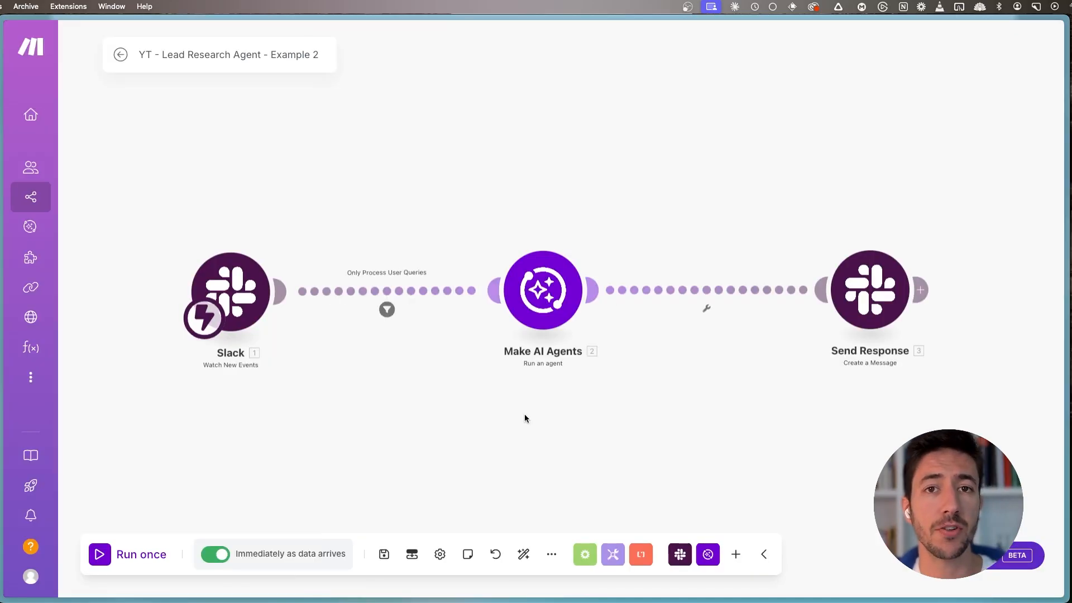
- Open the Slack trigger's settings, examine the event types offered for a new webhook, and close the settings without creating one
drag(238, 291, 232, 291)
click(230, 291)
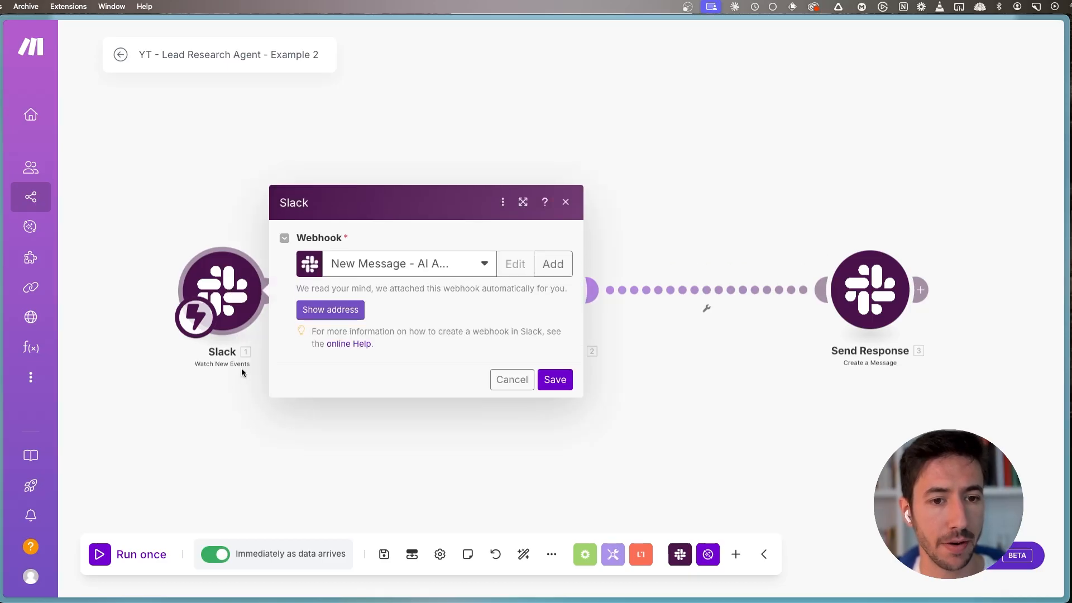
click(553, 264)
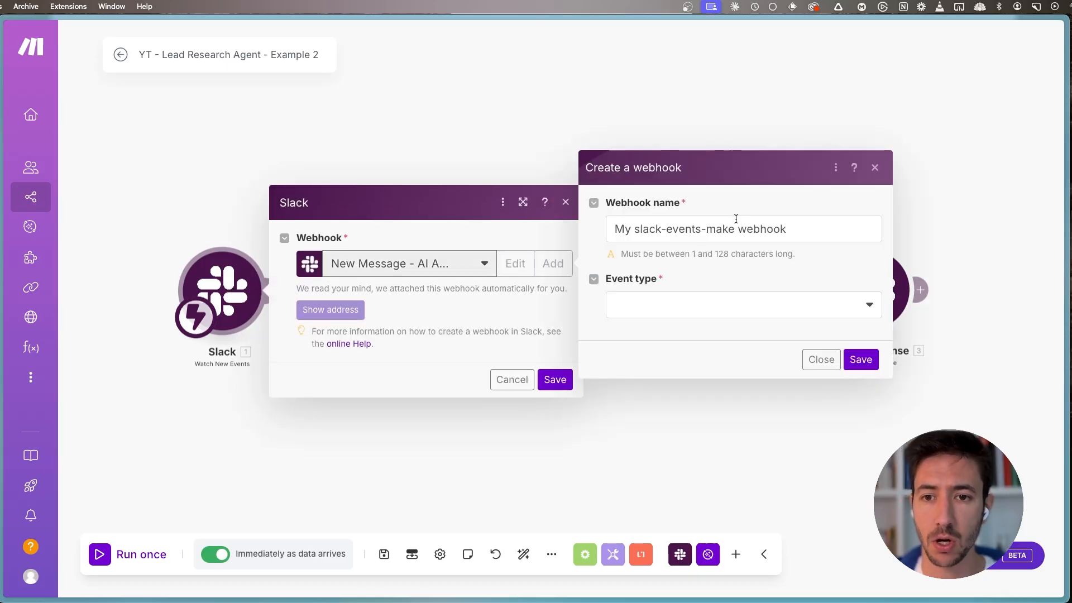
click(676, 306)
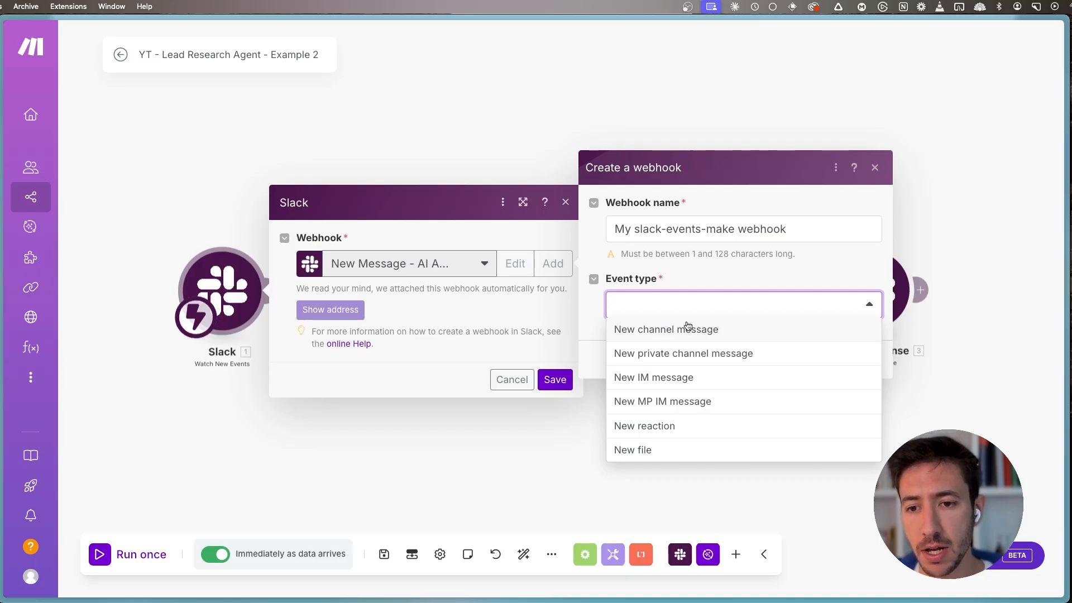
click(875, 168)
click(551, 380)
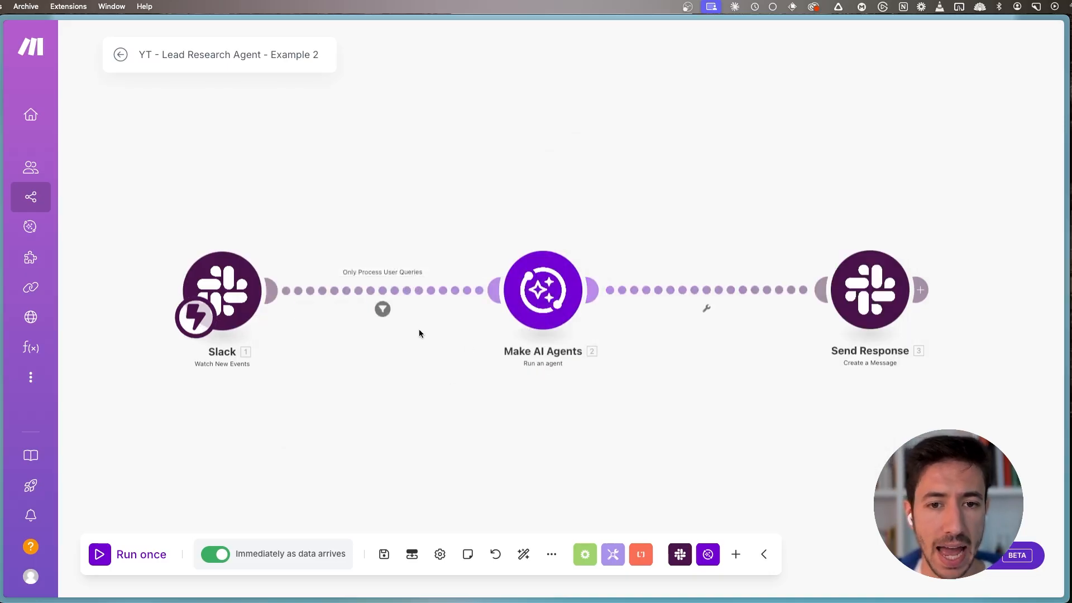
- Start adding an additional tool to the Make AI Agents module and select the "Tool - Information Extraction" scenario
click(533, 300)
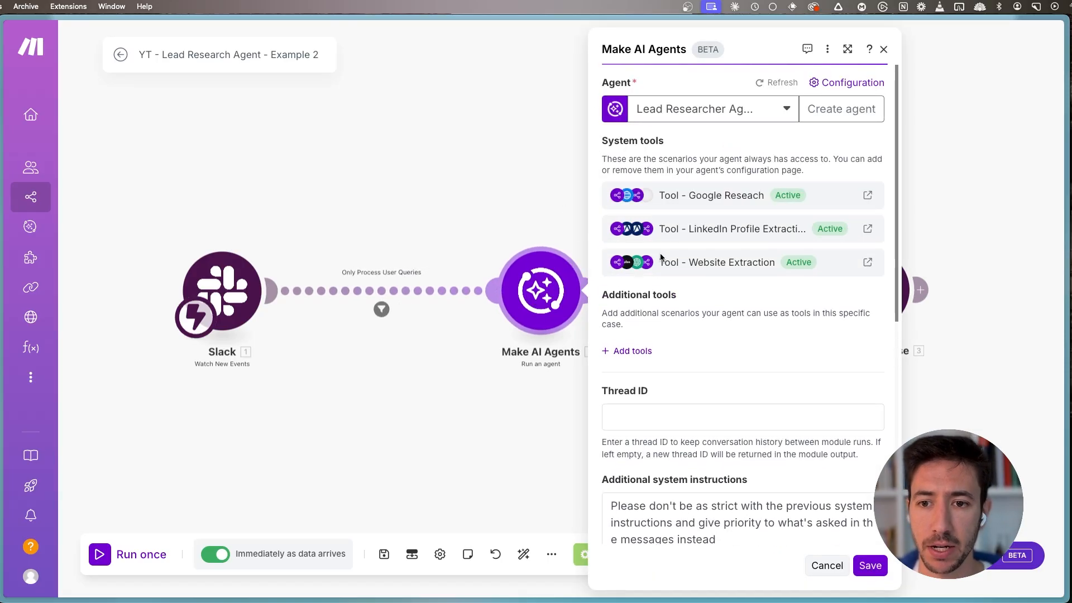
click(630, 351)
click(719, 327)
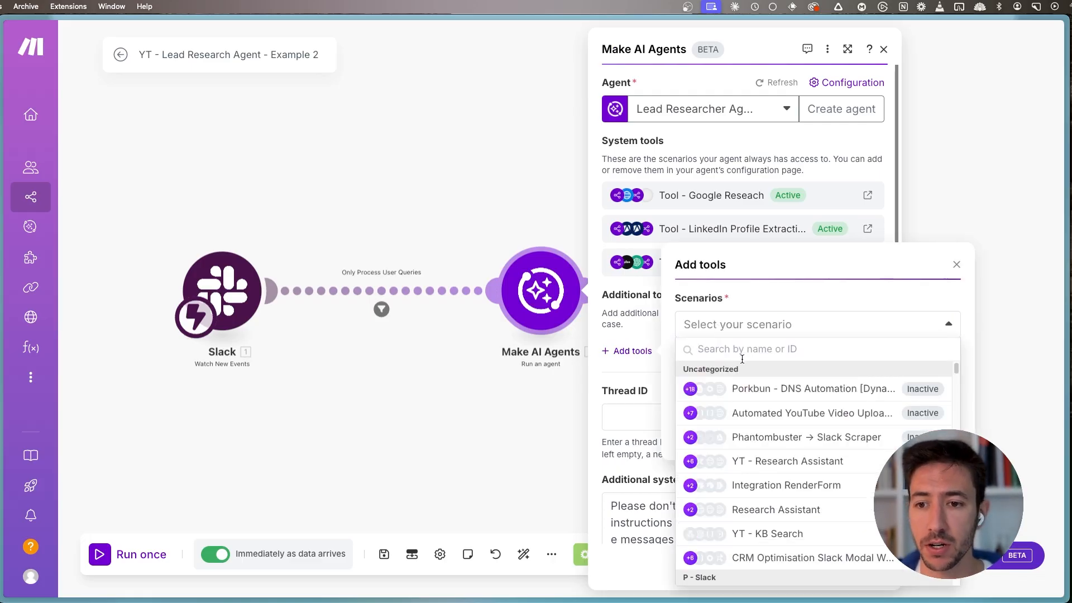
text(Too)
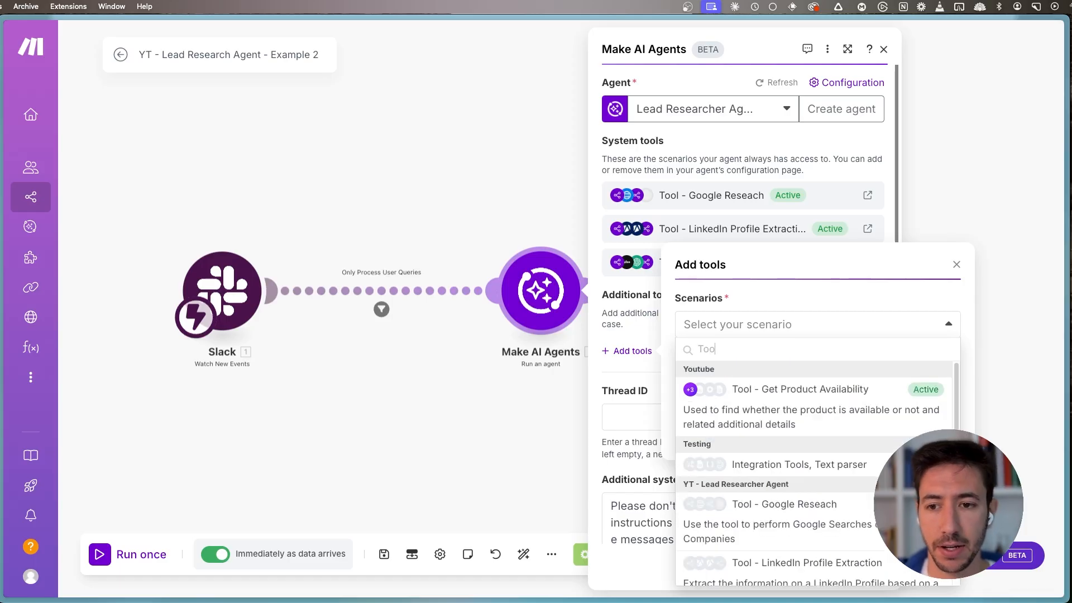
text(l -)
scroll(807, 502, down, 4)
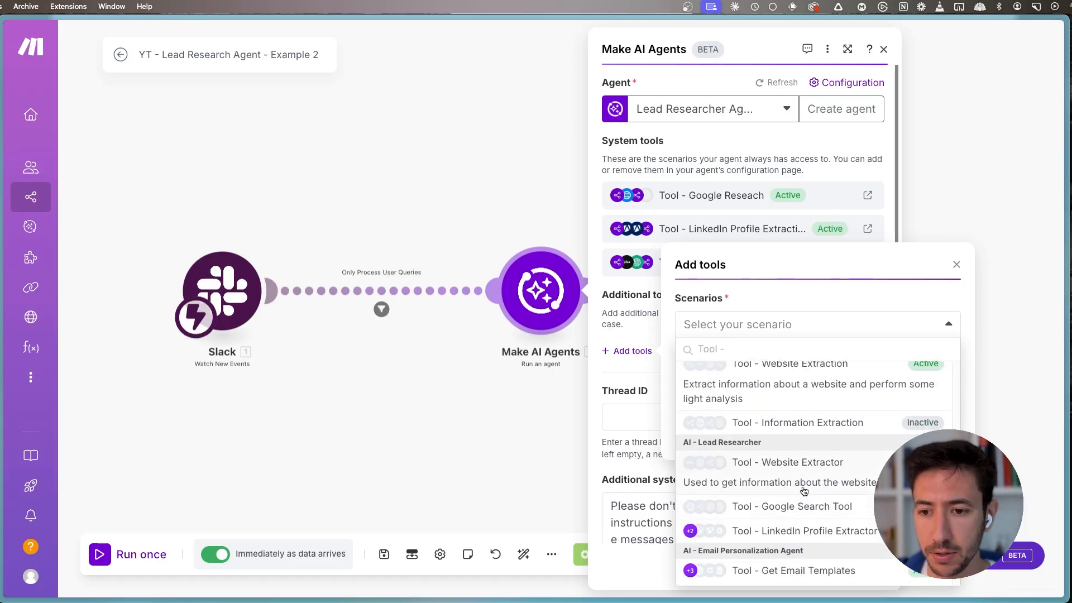
click(815, 423)
- Describe the additional tool as "Find email information about the prospect using his Name, website and LinkedIN URL"
click(757, 371)
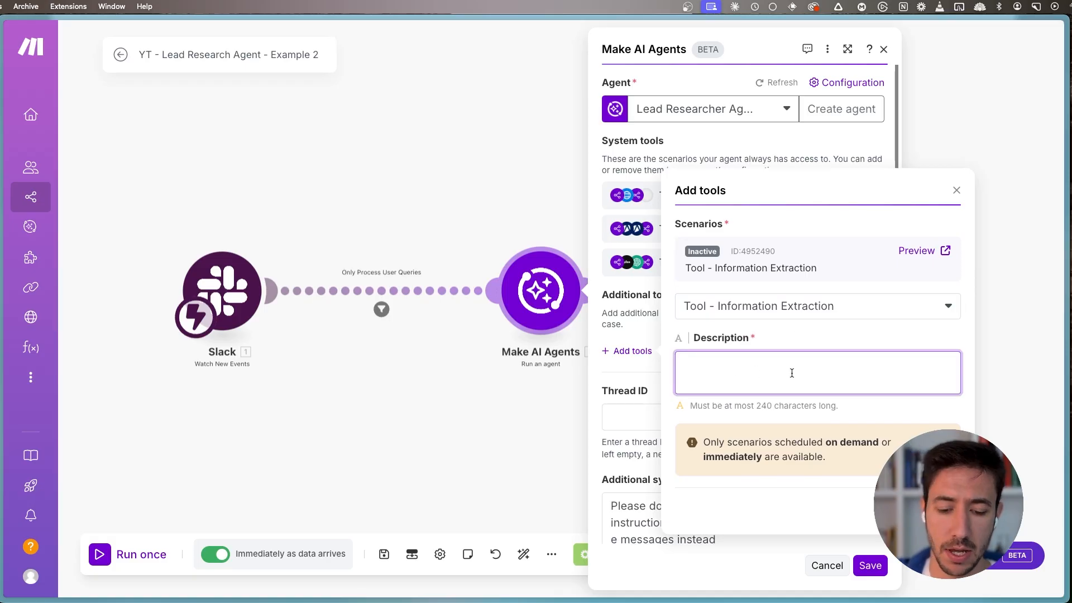
text(Fidn )
text( ema)
text(il infr)
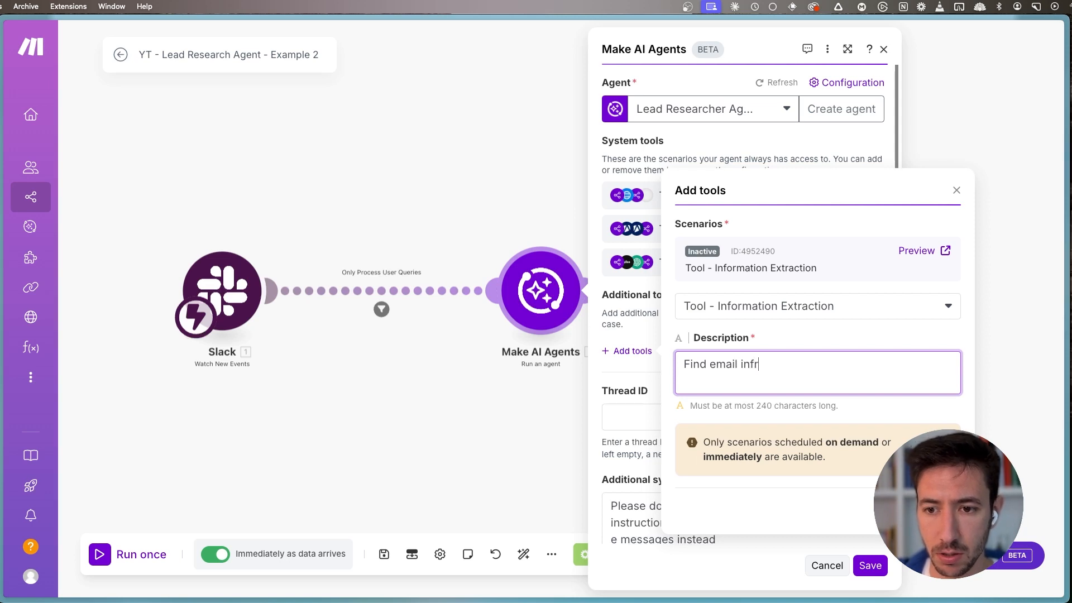
key(BackSpace)
text(ormation about t)
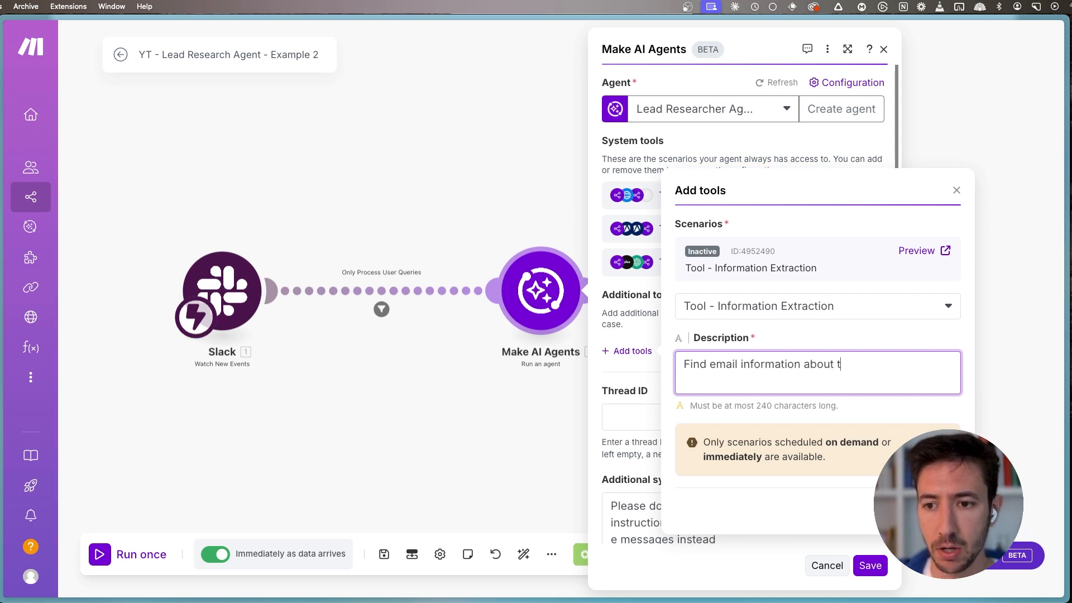
text(he prospect using )
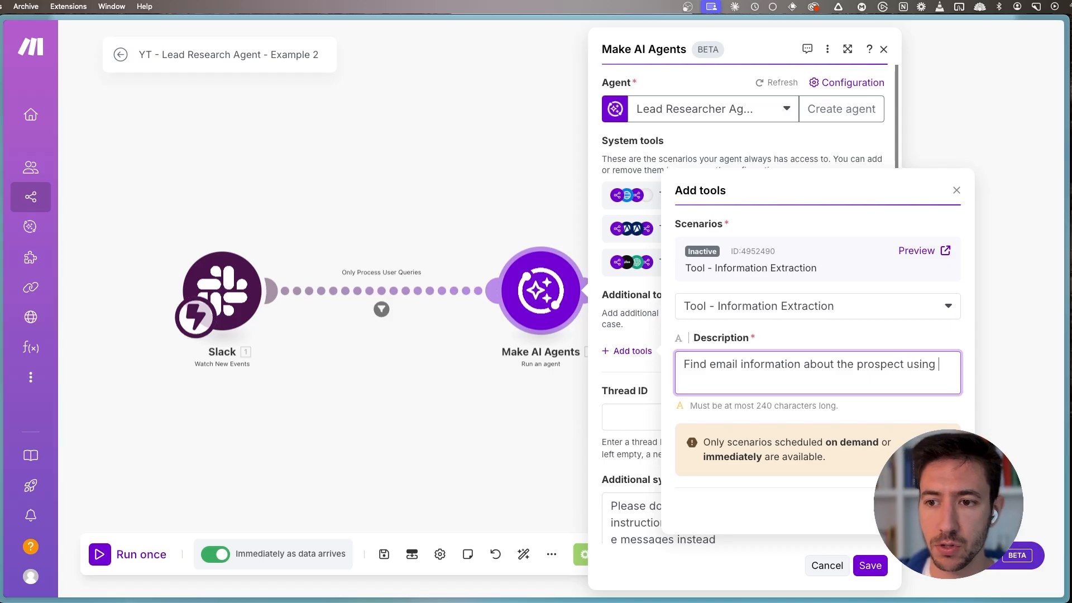
text(his )
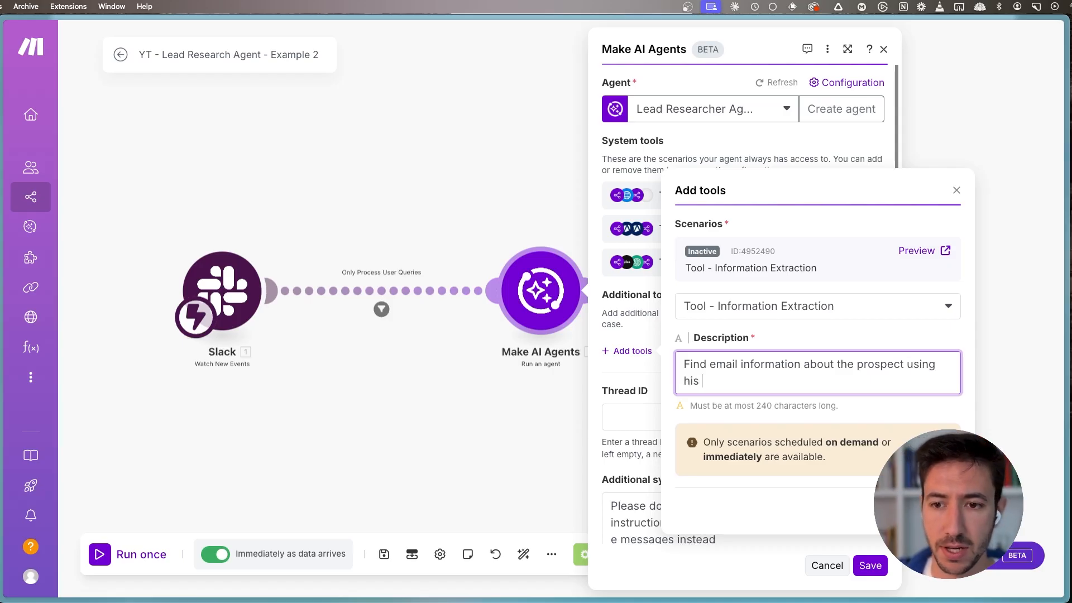
text(Name and We)
key(BackSpace)
key(BackSpace)
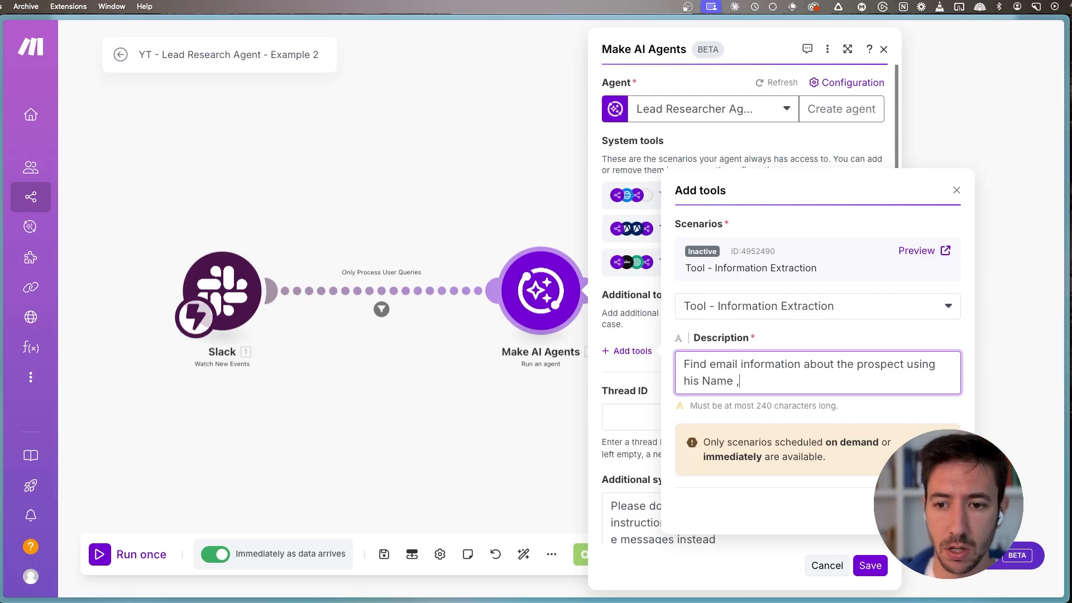
text(webstie an)
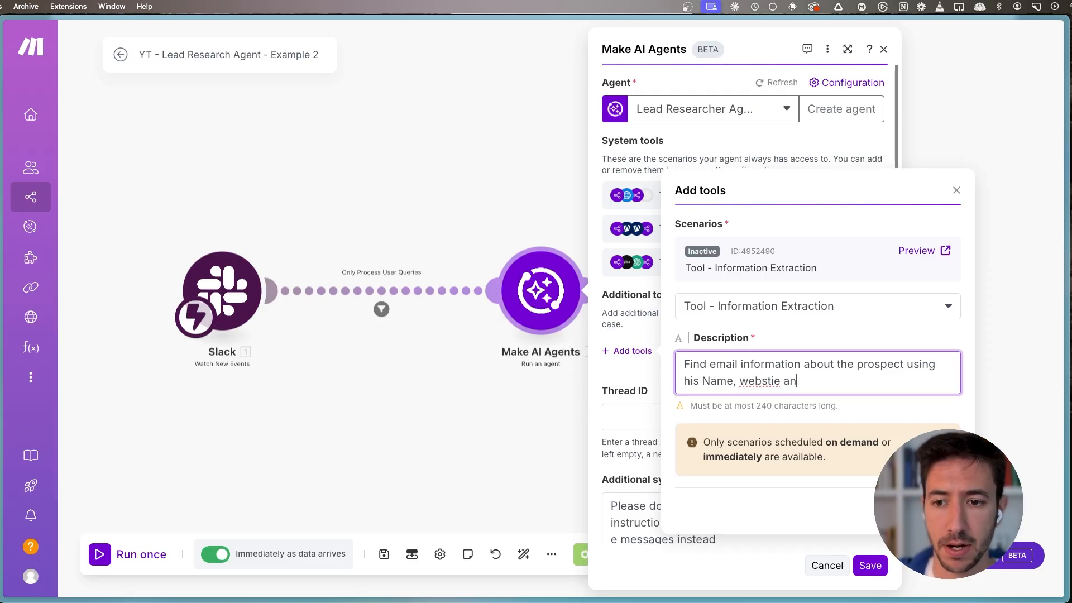
key(BackSpace)
key(BackSpace)
key(BackSpace)
key(BackSpace)
key(BackSpace)
key(BackSpace)
text(ite and L)
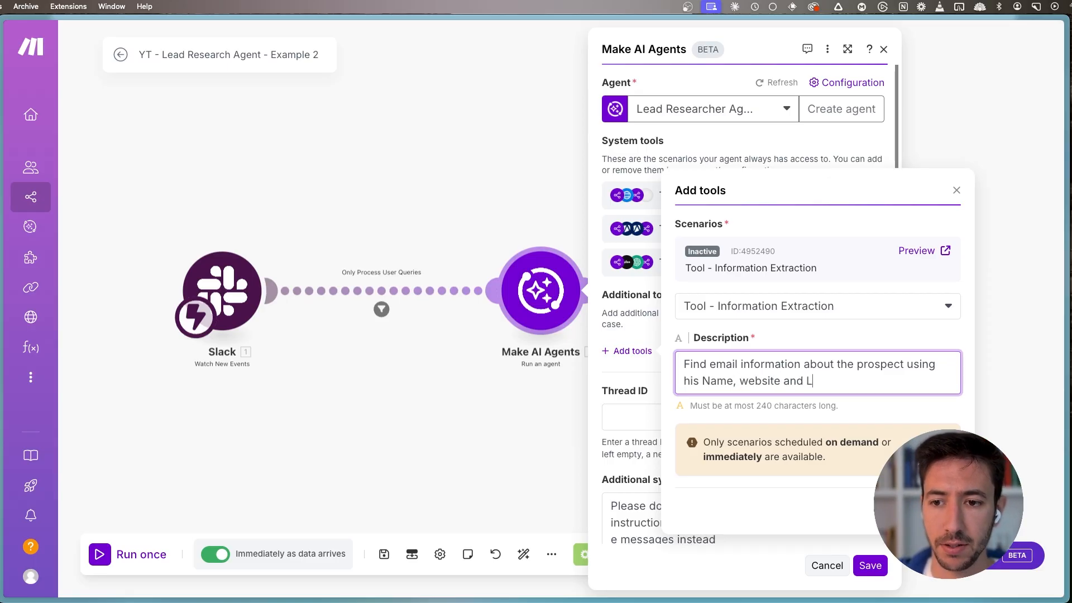
text(inkedIN URL)
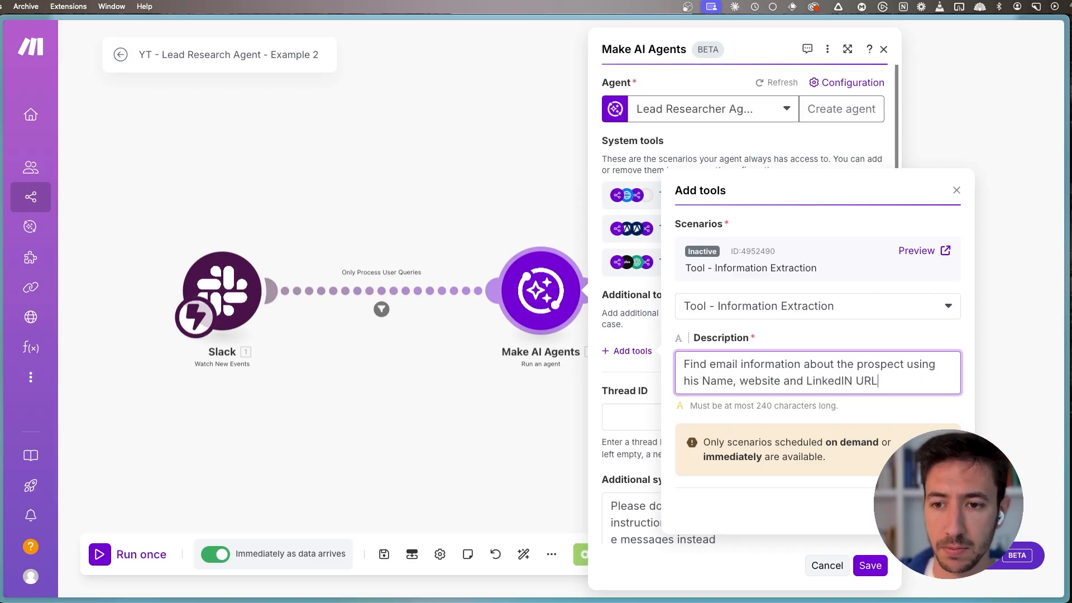
- Preview the "Tool - Information Extraction" scenario, turn it on, and open its diagram in the editor
click(916, 251)
click(66, 415)
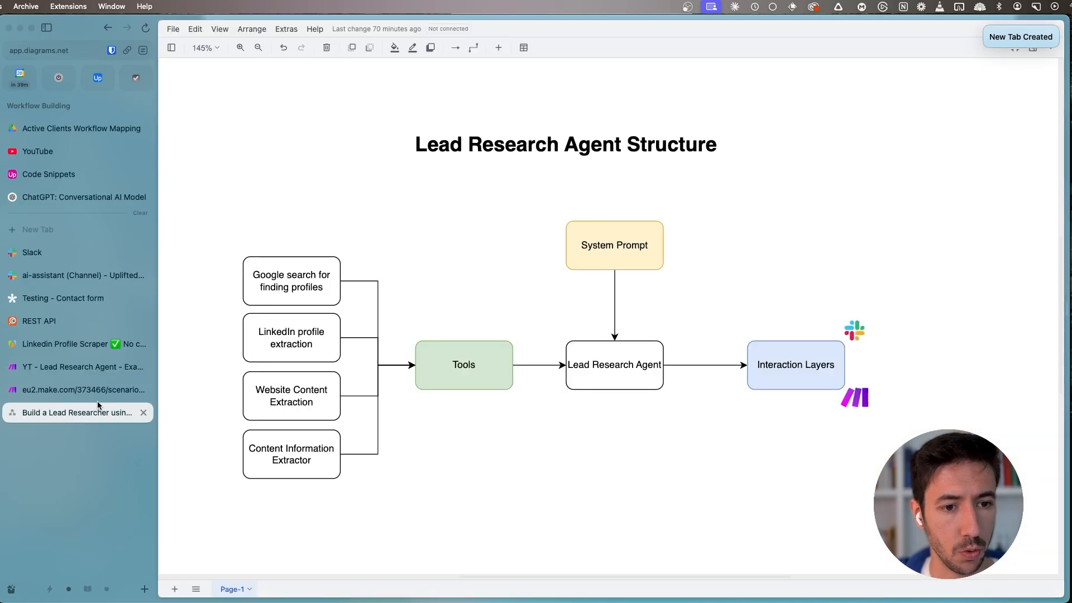
click(84, 390)
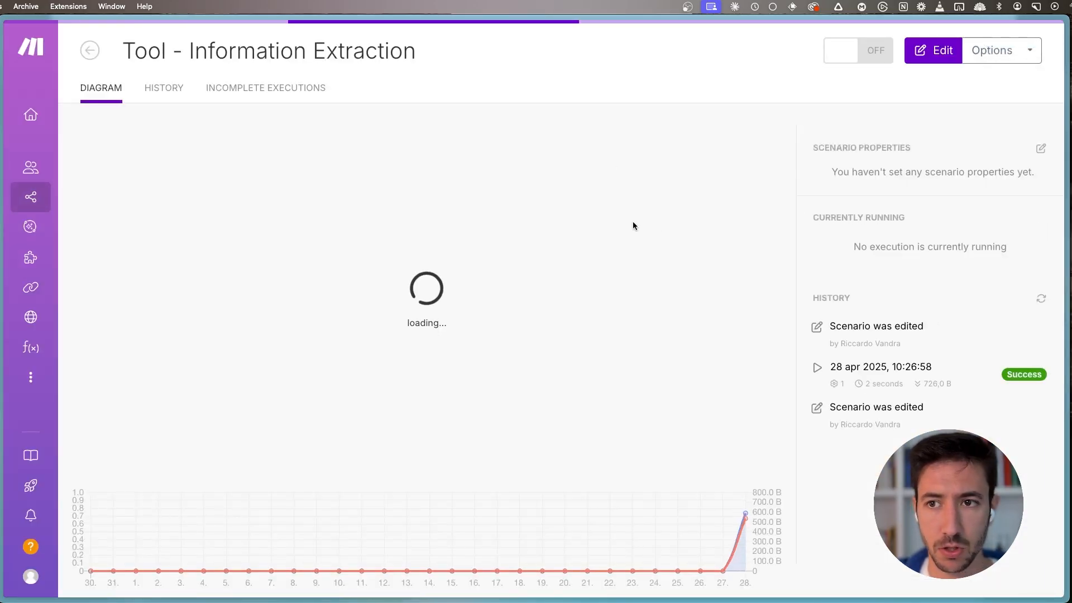
click(843, 65)
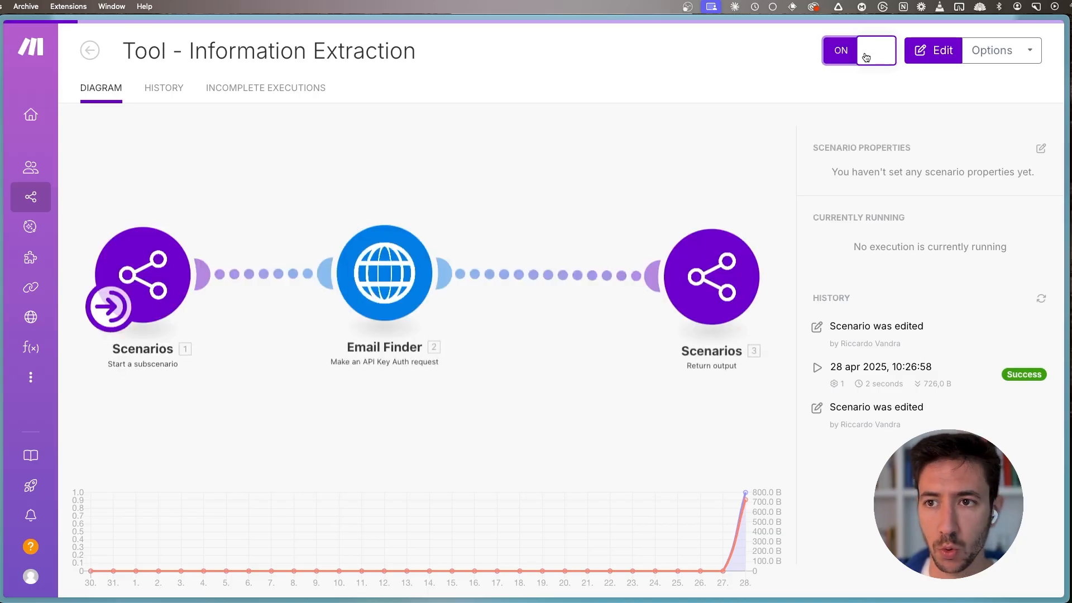
click(403, 170)
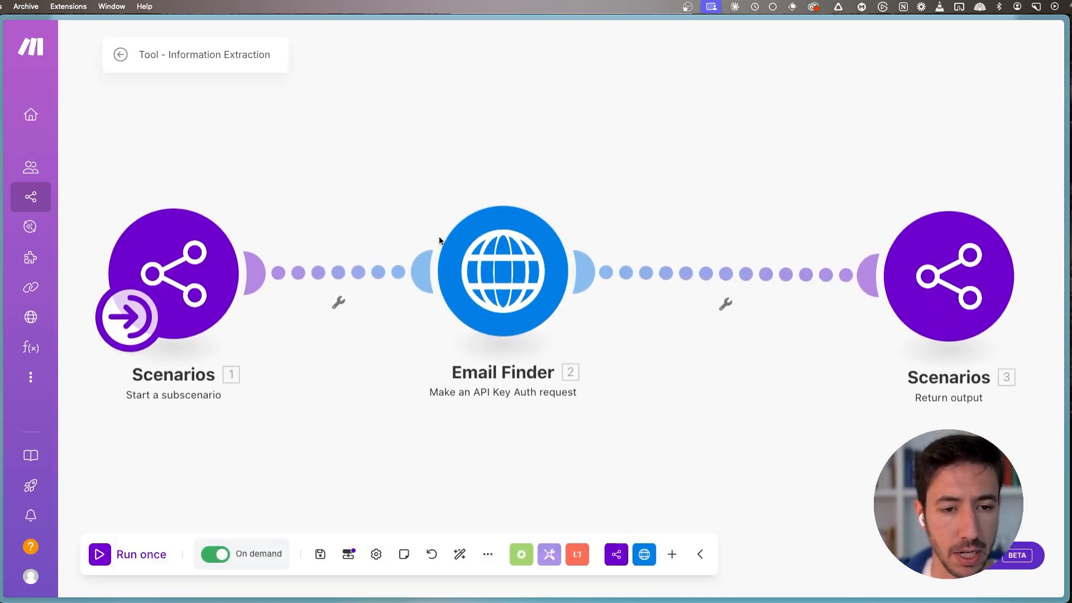
- Return to the "YT - Lead Research Agent - Example 2" scenario and add the described Information Extraction tool to the agent
key(ctrl+Tab)
key(super+s)
click(63, 364)
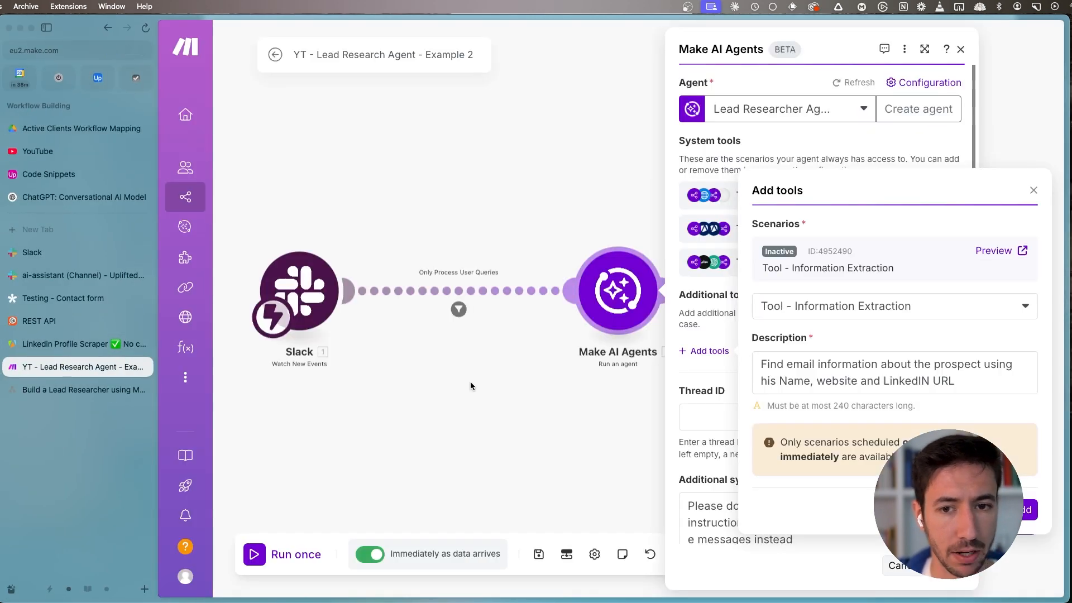
key(super+s)
click(944, 538)
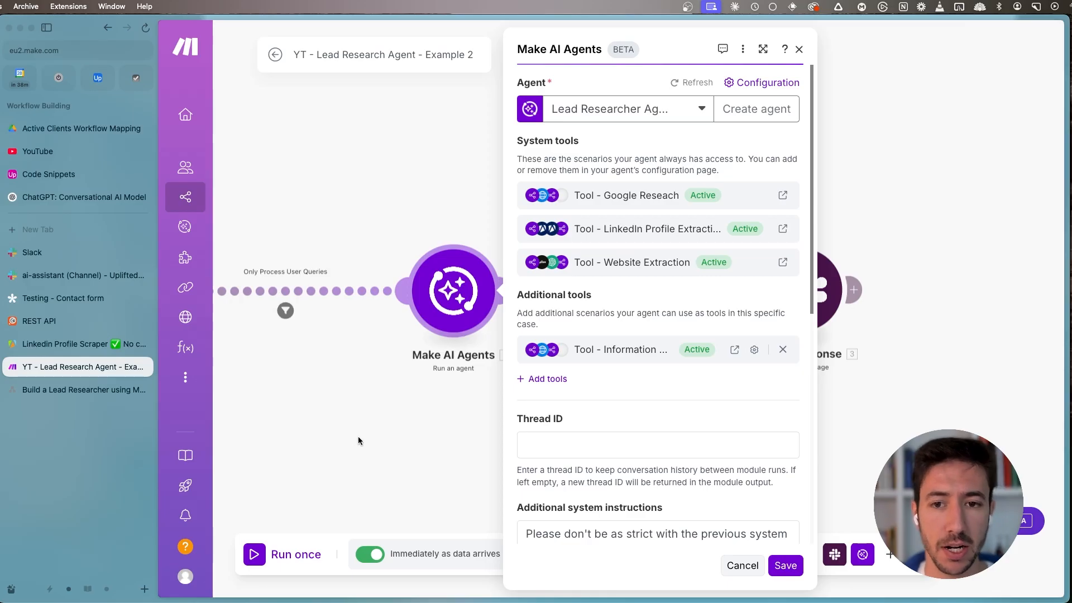
key(super+s)
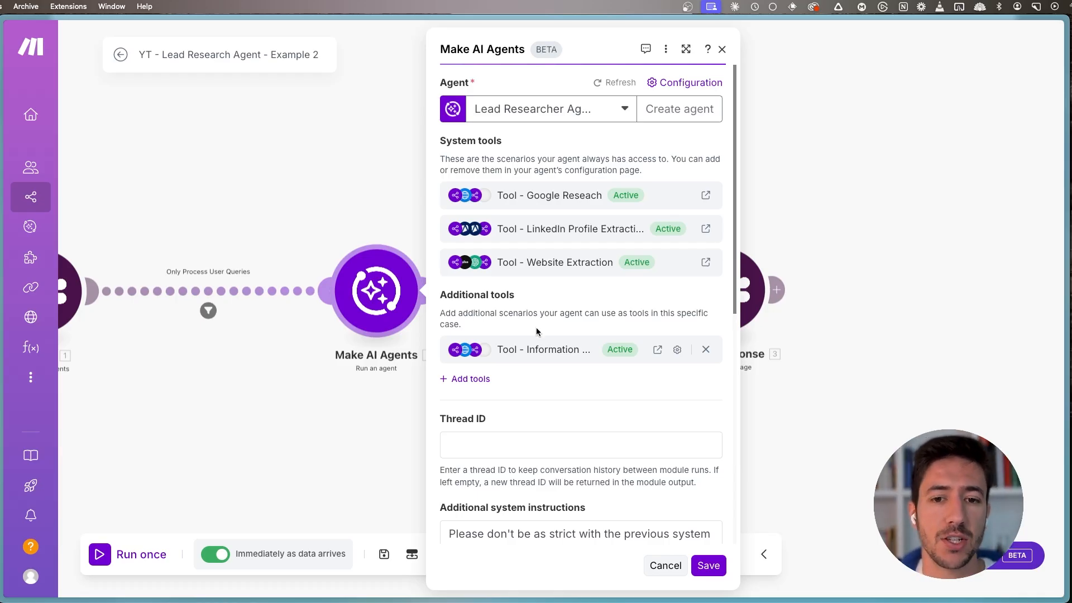
- Review the agent's additional system instructions on message priority, Slack formatting and using bold instead of headings
scroll(550, 456, down, 3)
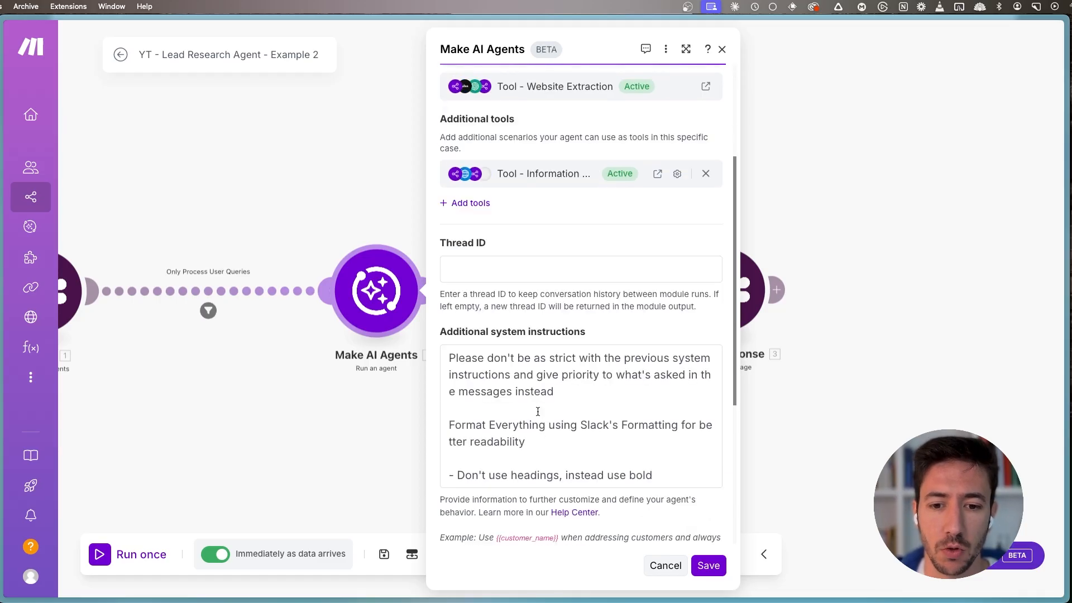
scroll(512, 315, up, 2)
scroll(503, 335, down, 4)
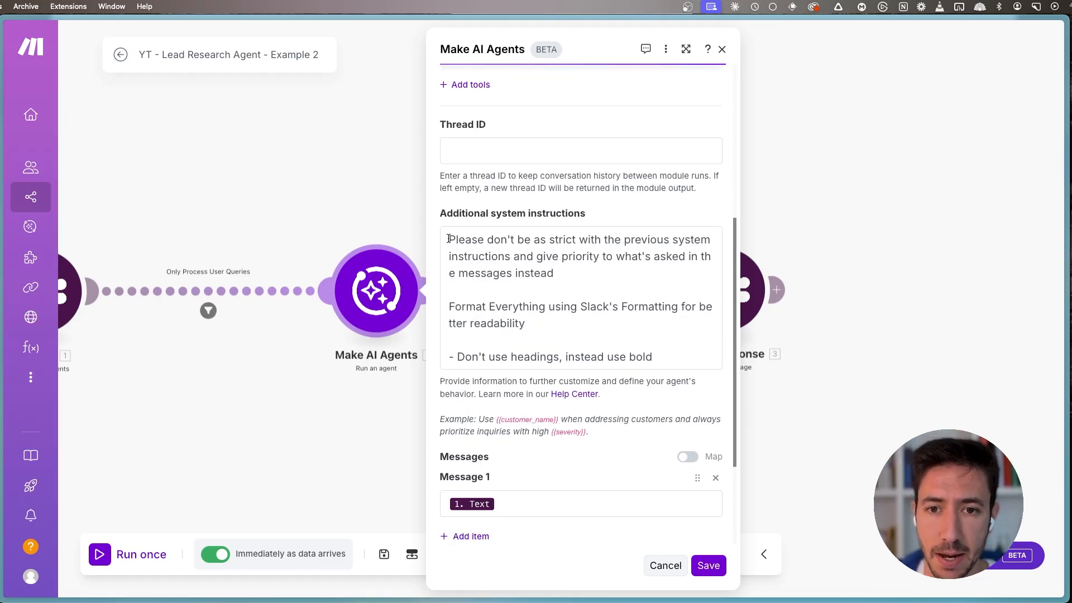
drag(449, 239, 601, 285)
click(597, 286)
drag(517, 272, 624, 275)
click(639, 294)
click(582, 311)
drag(463, 307, 517, 308)
click(608, 330)
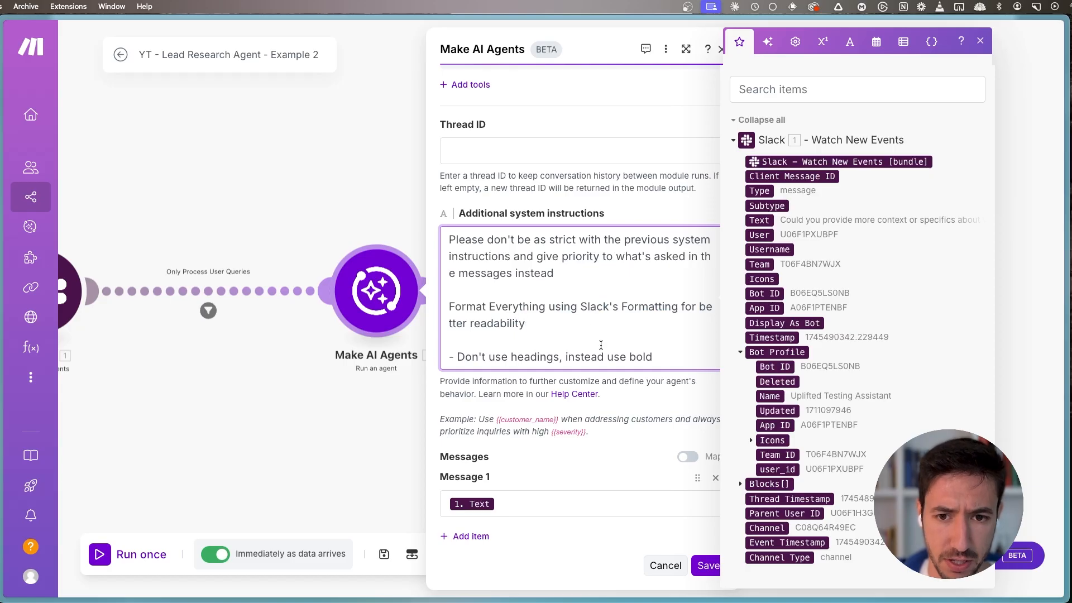
drag(454, 357, 658, 358)
click(659, 362)
- Check the Message 1 mapping of the Make AI Agents module and save the module settings
scroll(564, 424, down, 3)
click(520, 358)
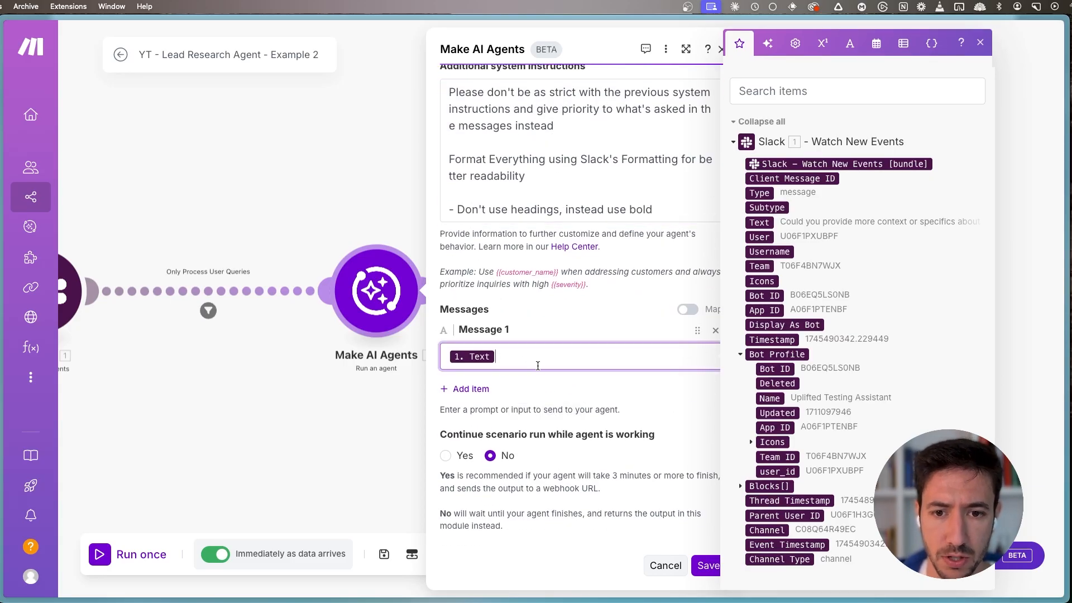
click(706, 565)
- Set the Text of the Send Response Slack module to replace(2. response; **; *)
click(568, 285)
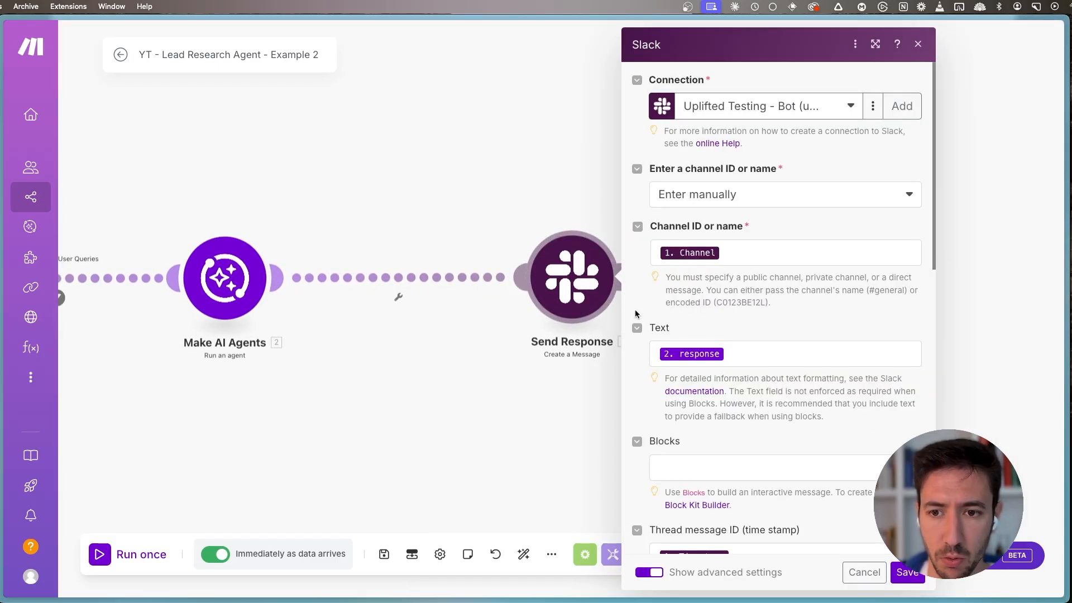
click(738, 352)
text(res)
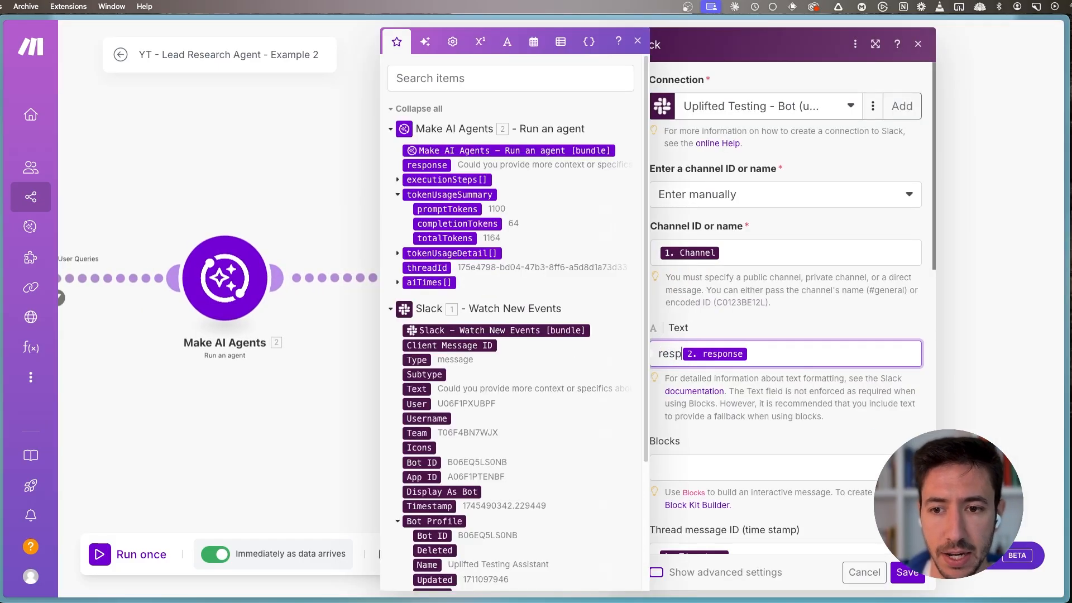
key(BackSpace)
text(place()
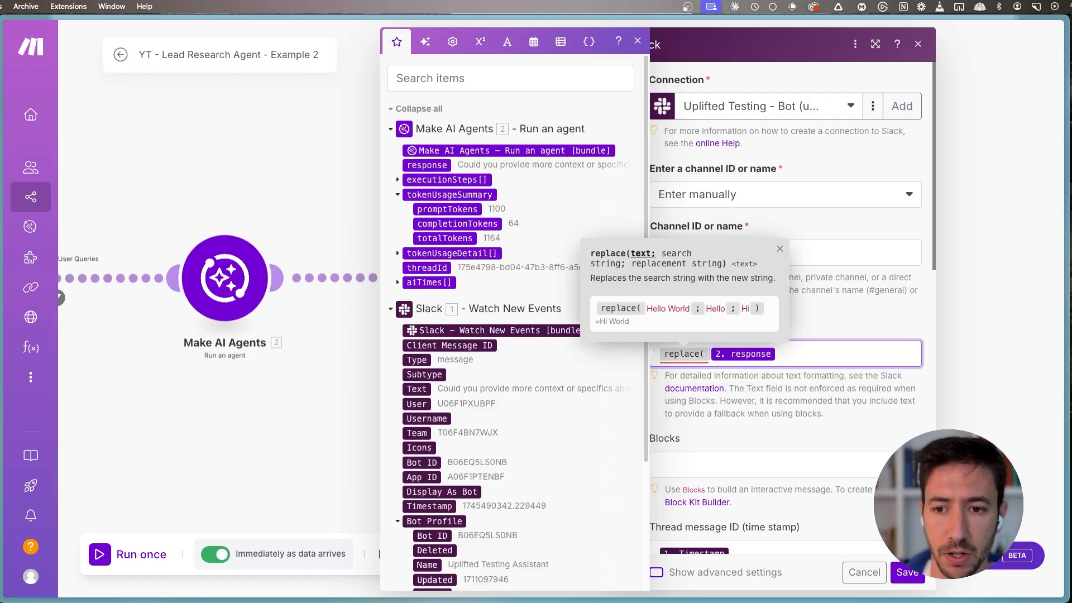
text(;éé)
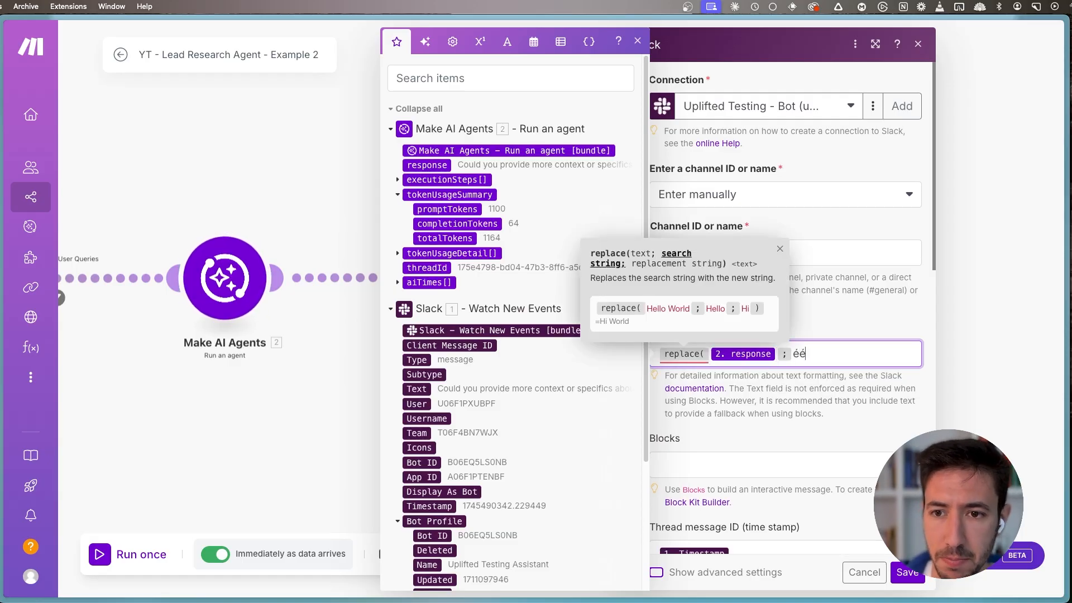
key(BackSpace)
key(BackSpace)
text(** ; * )
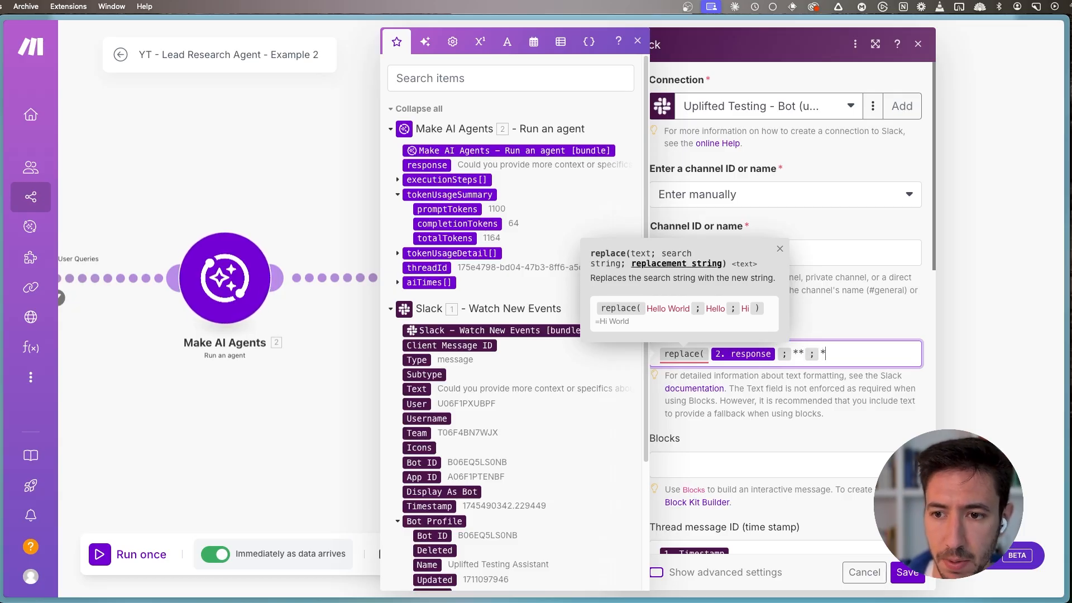
text())
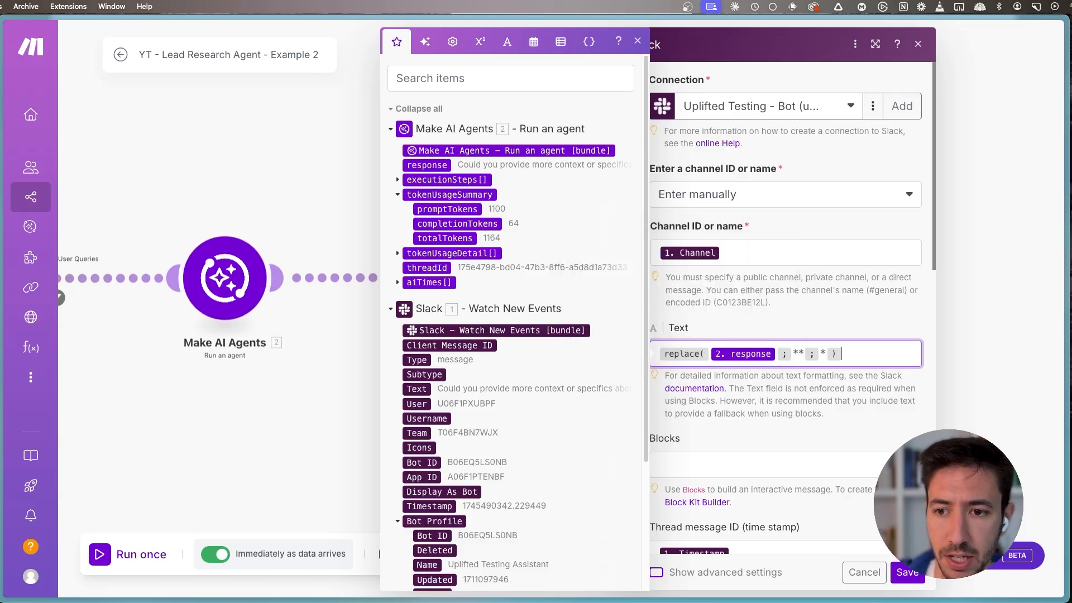
click(796, 353)
text(*)
key(Right)
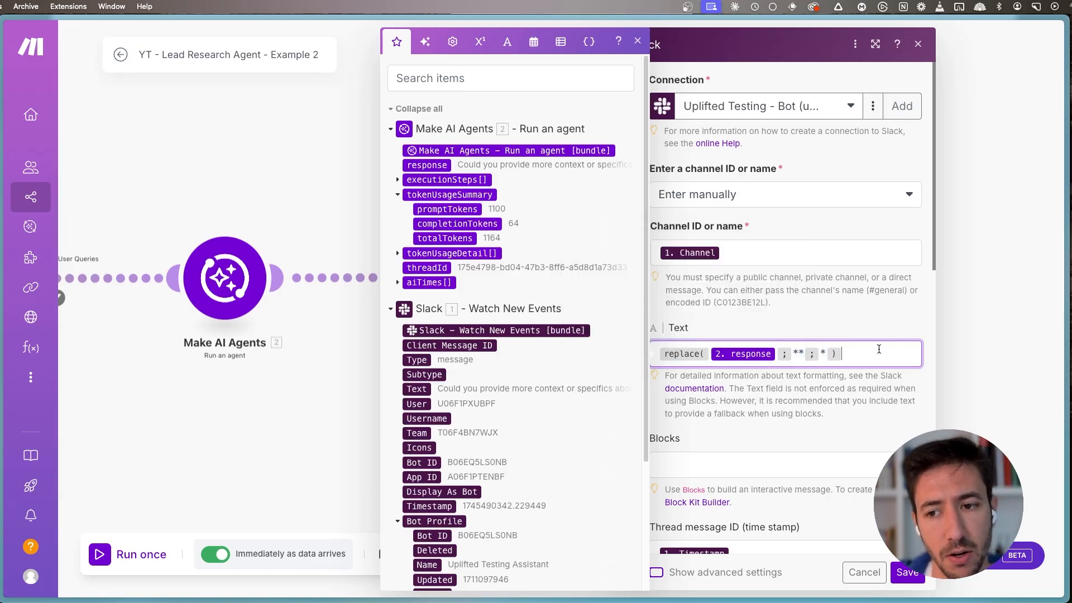
click(637, 41)
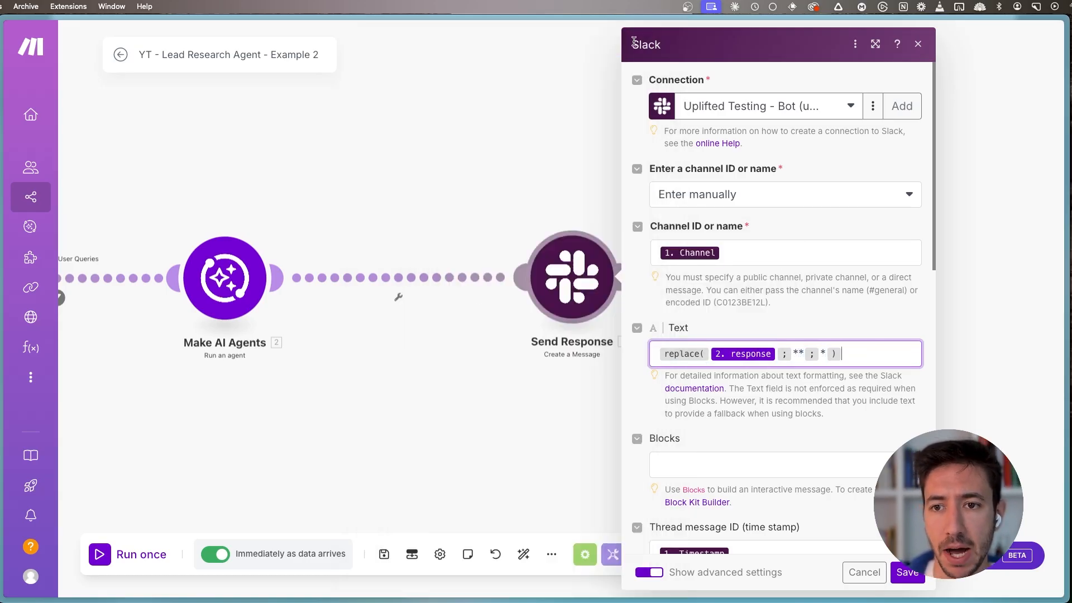
- Check the thread message ID mapping of the Send Response module and save the module
scroll(782, 385, down, 2)
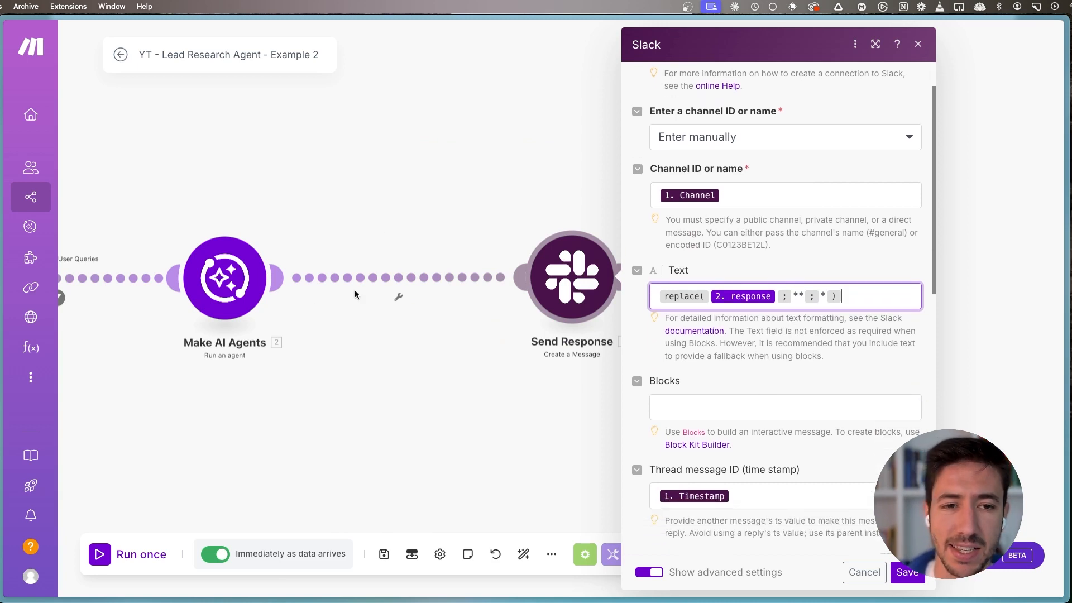
scroll(729, 411, down, 4)
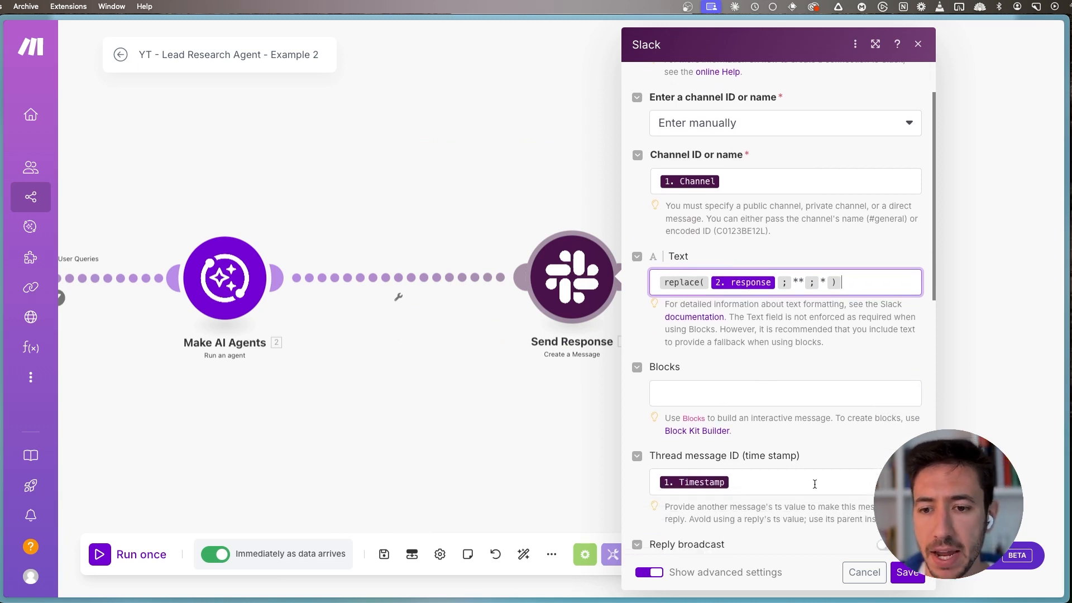
click(742, 373)
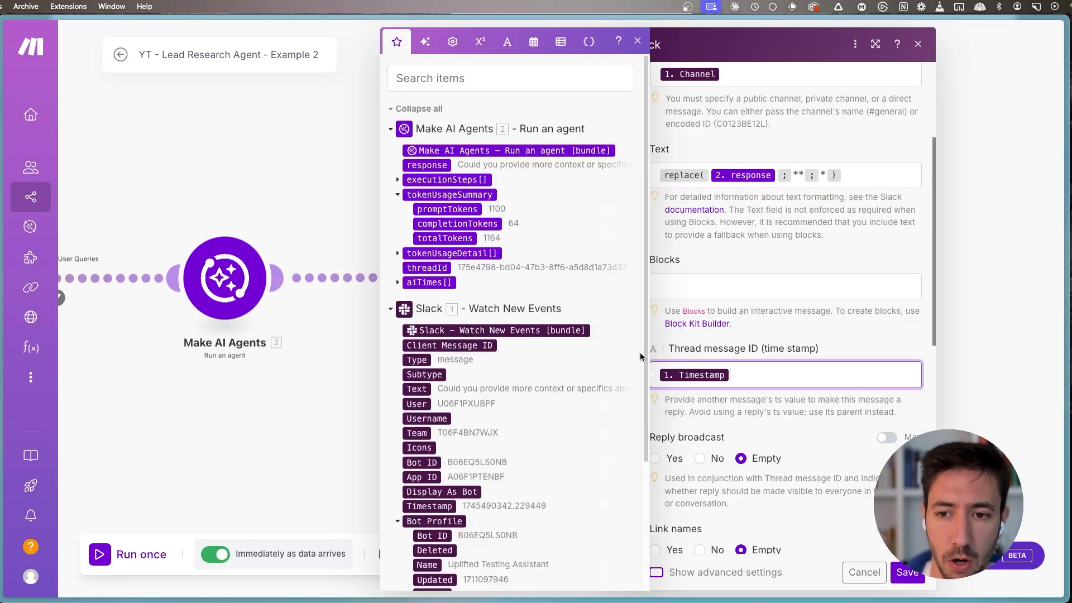
click(637, 41)
click(864, 572)
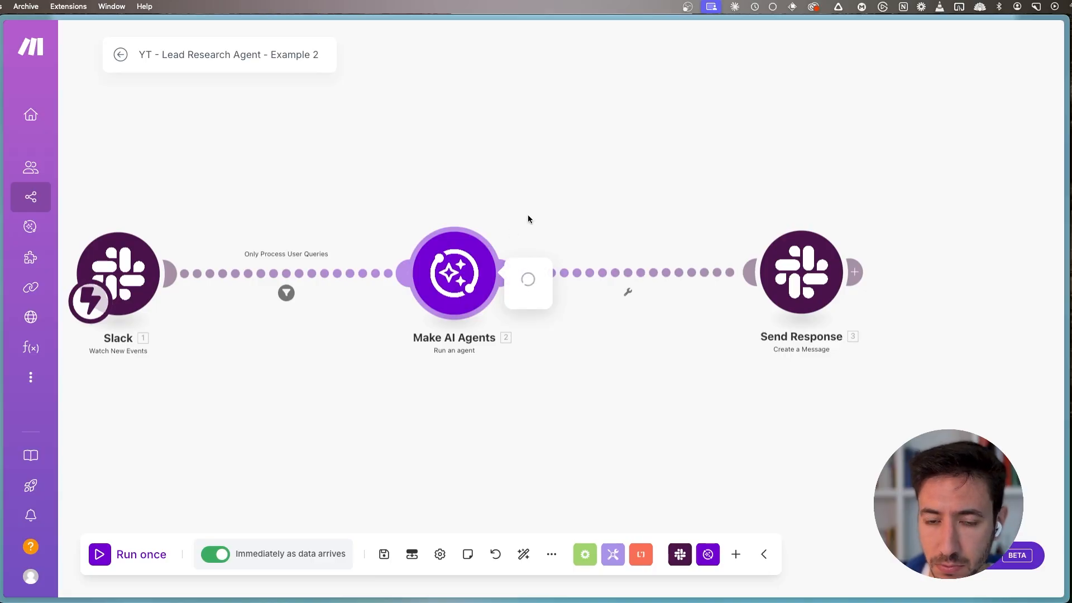
- Recheck the Make AI Agents module's instructions and message, save the module, and save the scenario
click(478, 271)
scroll(651, 383, down, 10)
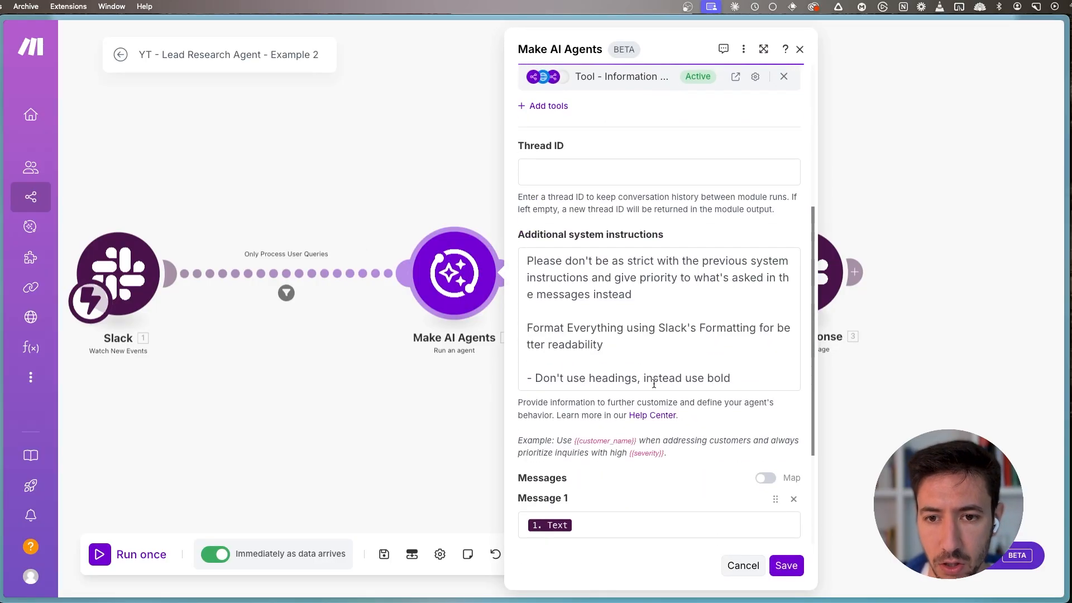
click(787, 566)
click(377, 567)
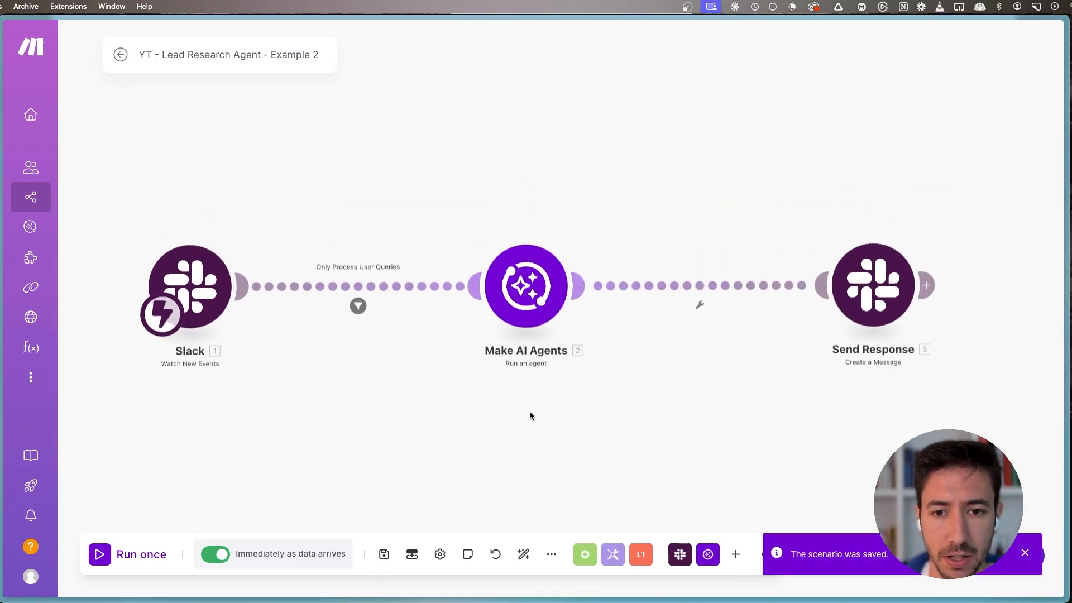
- Switch to Slack's ai-assistant channel and send a message asking to research a named person at Uplifted Consulting and give back his email
key(super+s)
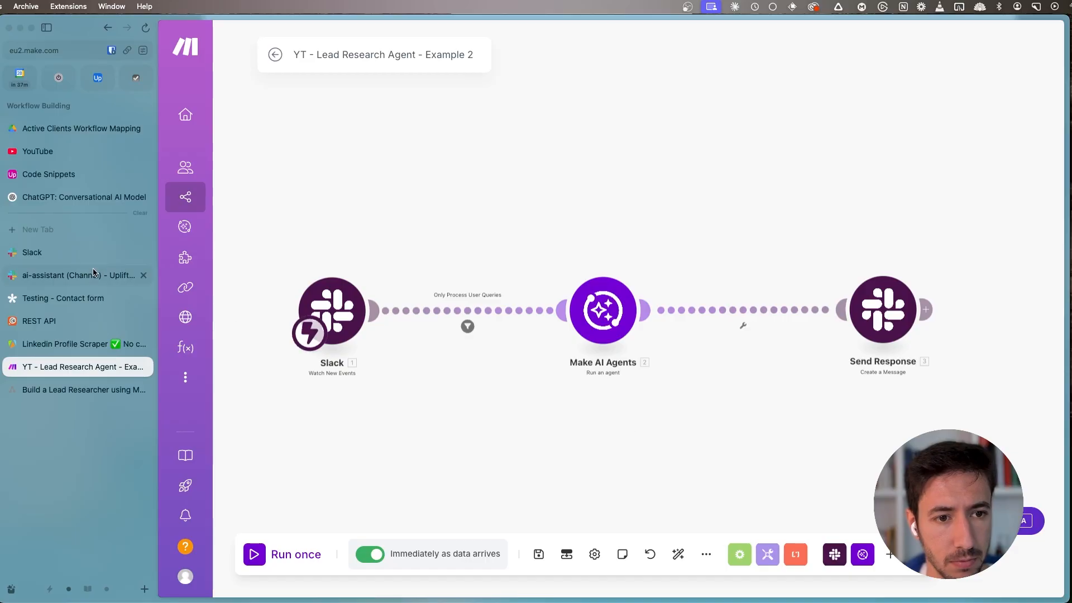
click(112, 276)
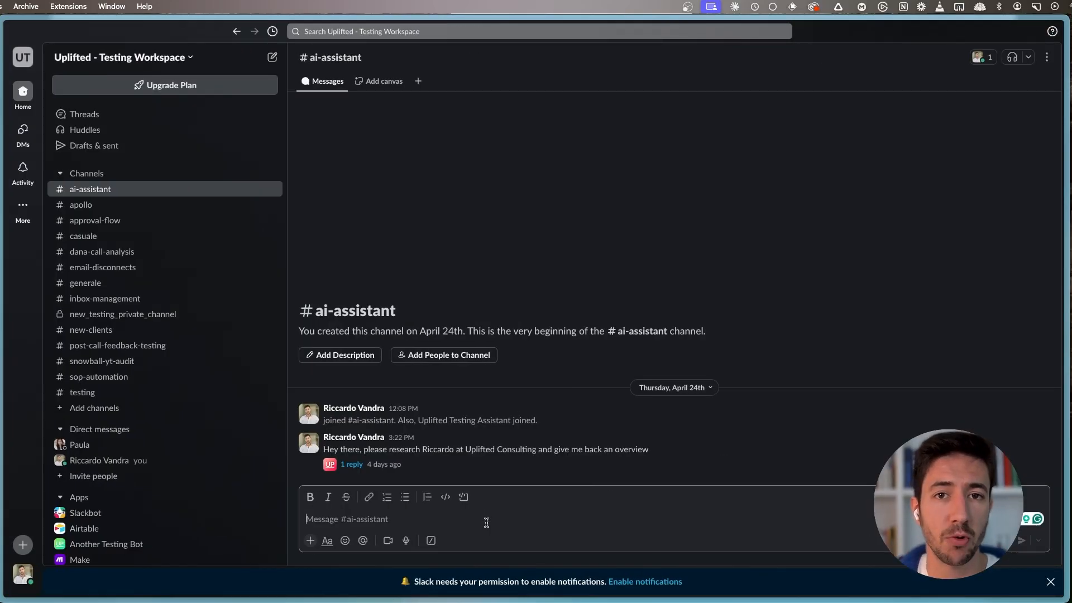
text(H)
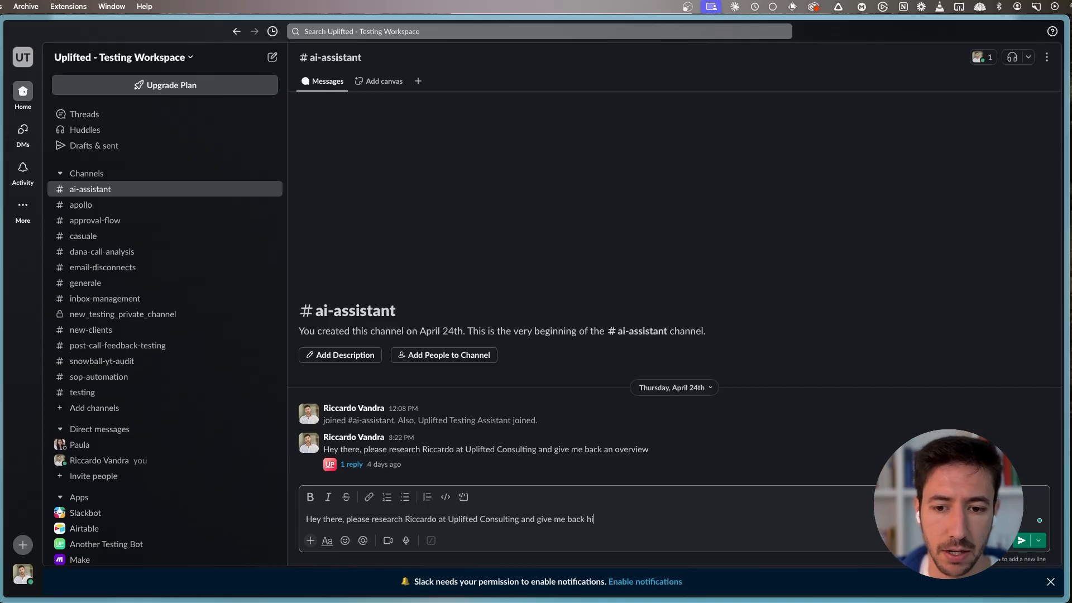
key(Return)
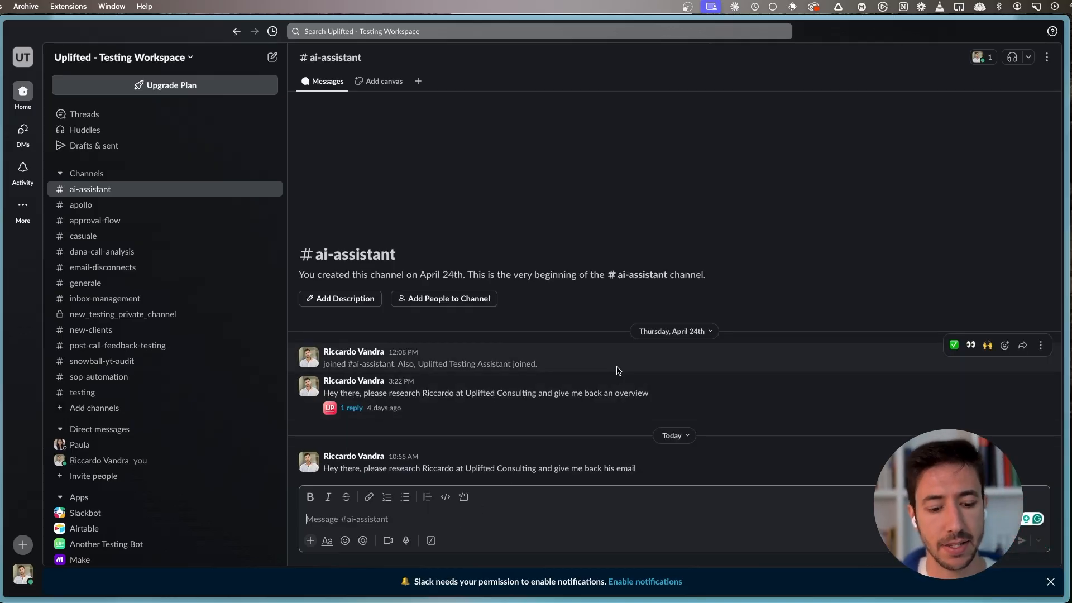
- Return to the Make scenario, check the Send Response module, save the scenario, and leave the editor for the scenario overview
key(super+s)
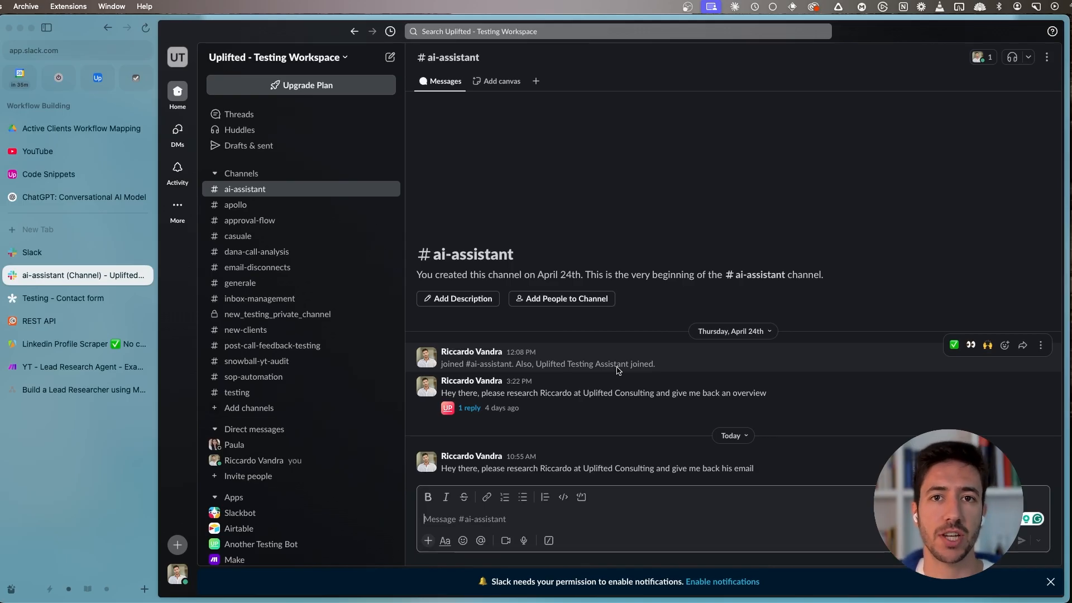
click(73, 368)
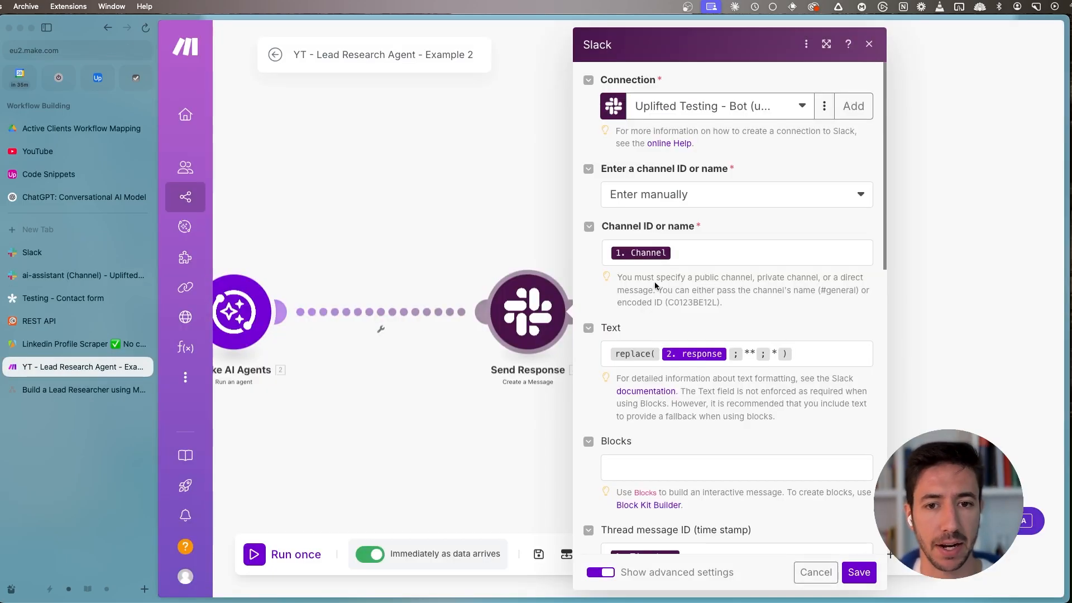
click(486, 415)
click(538, 554)
drag(407, 438, 646, 424)
click(275, 56)
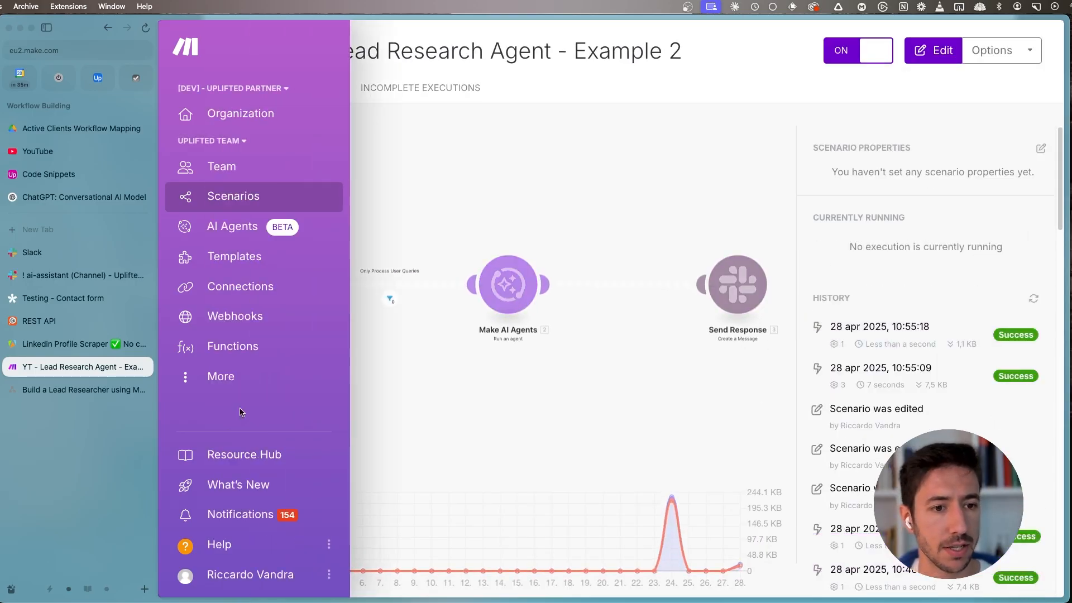
- Switch to the Slack ai-assistant channel and read the assistant's thread reply to the email request
click(67, 275)
click(516, 466)
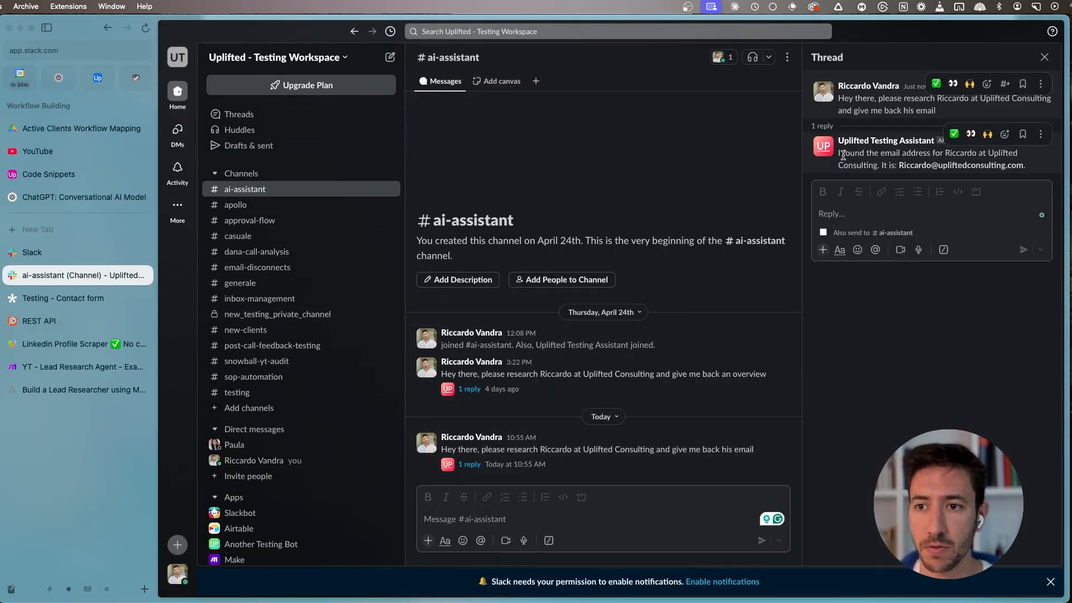
drag(842, 154, 931, 174)
drag(889, 169, 900, 165)
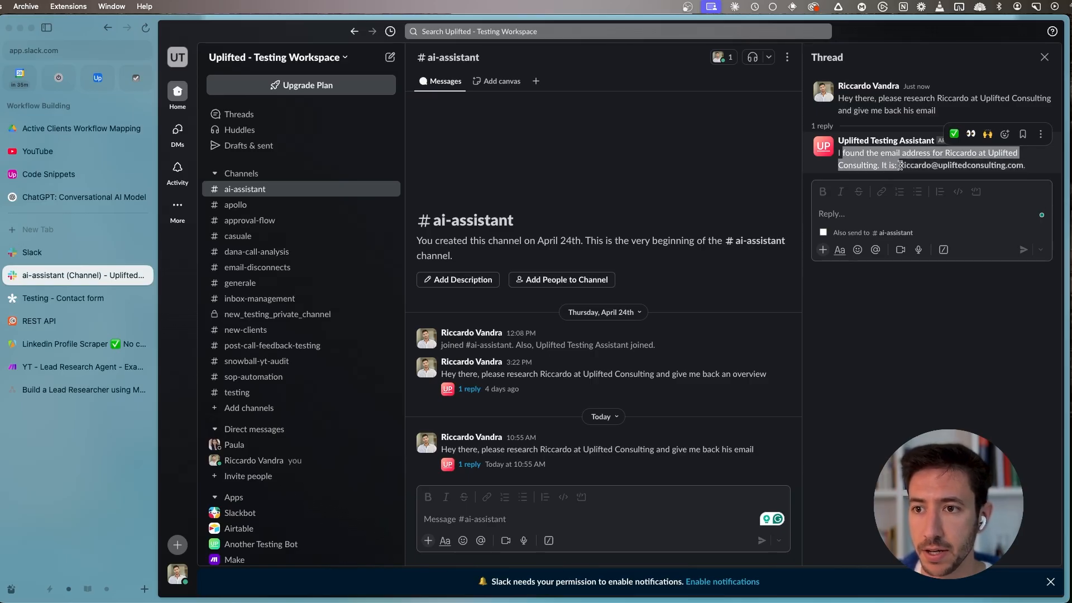
click(1007, 163)
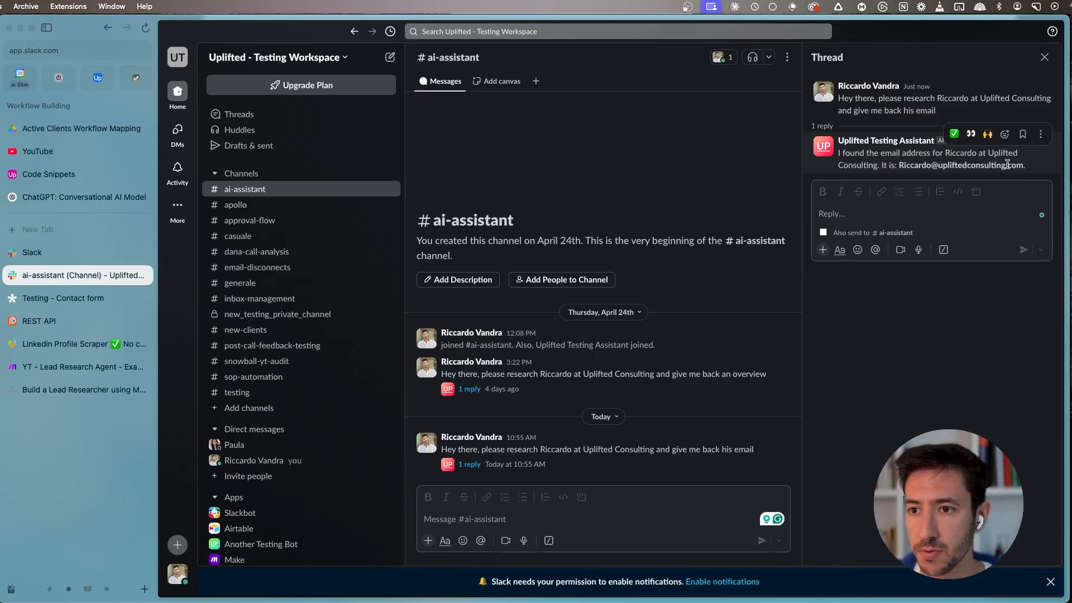
- Return to Make, open the 28 apr 2025, 10:55:09 run from the scenario history, and view the Make AI Agents module's run data
click(83, 371)
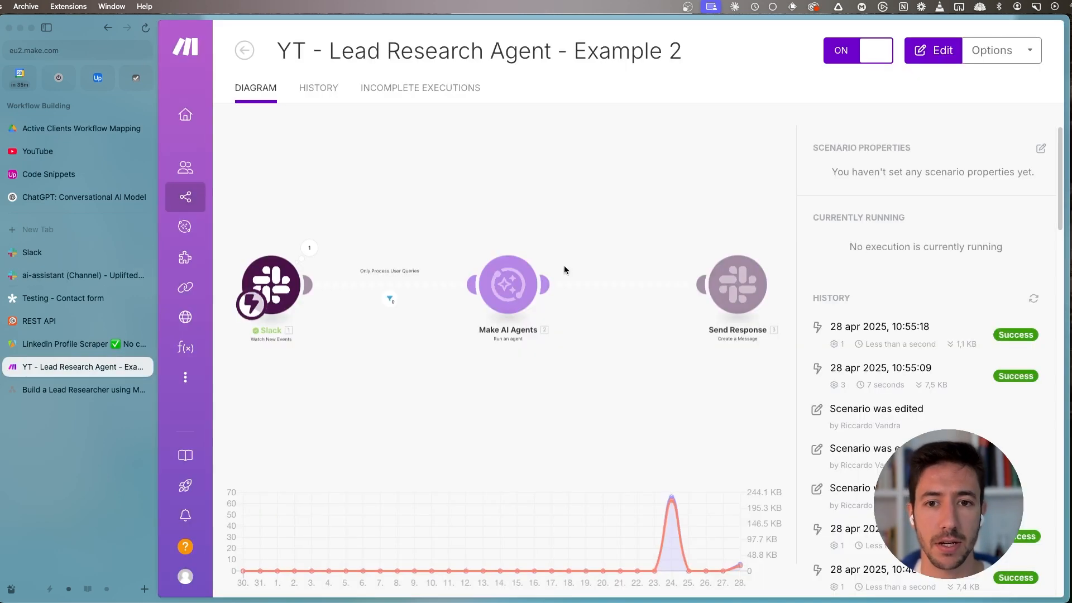
click(956, 376)
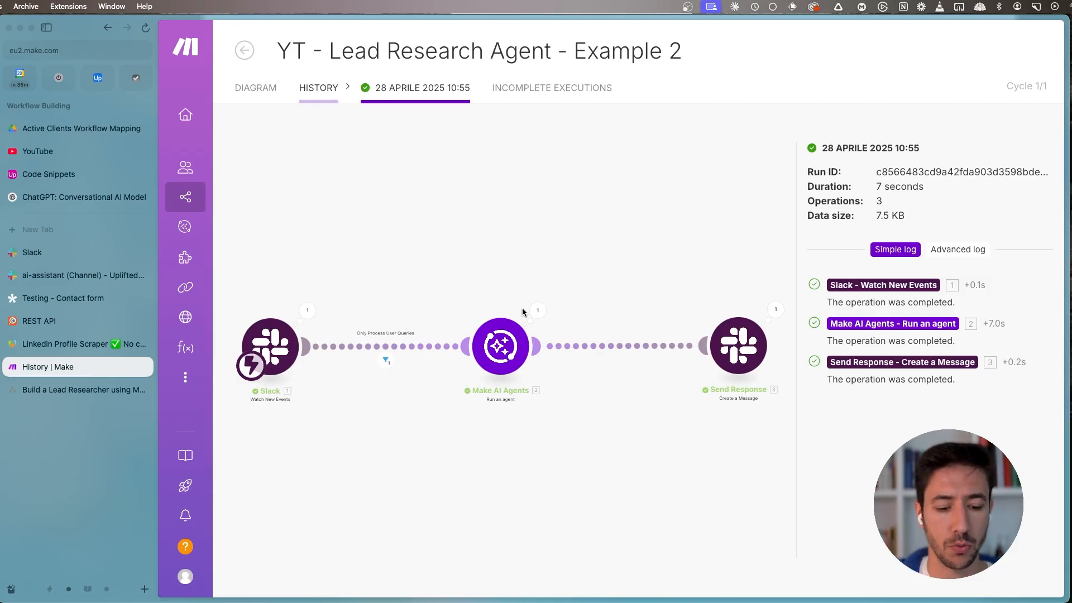
key(super+s)
click(459, 304)
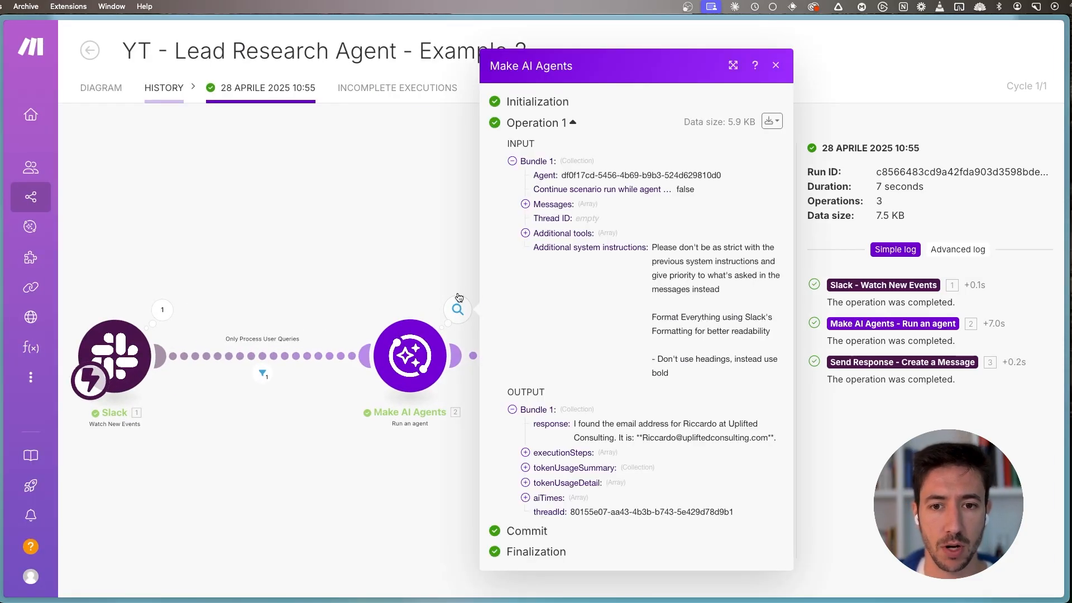
- Expand the agent's executionSteps 2, 3 and 4 and examine the tool name and query arguments of the first tool call
click(535, 454)
scroll(547, 484, down, 2)
scroll(547, 484, down, 1)
scroll(550, 424, down, 3)
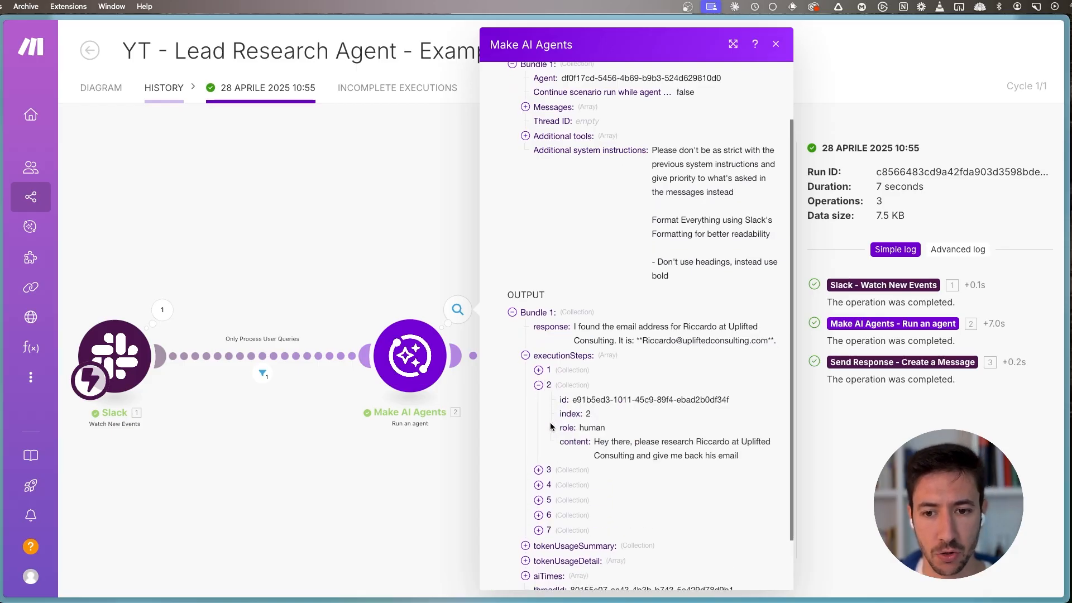
click(550, 423)
click(549, 412)
click(606, 469)
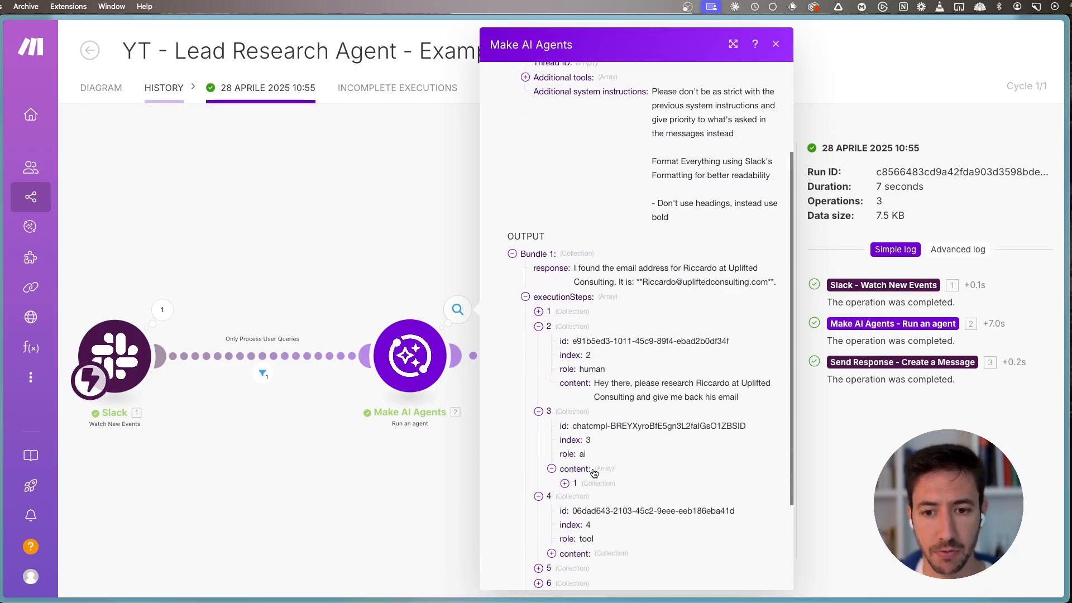
scroll(614, 447, down, 3)
double_click(629, 424)
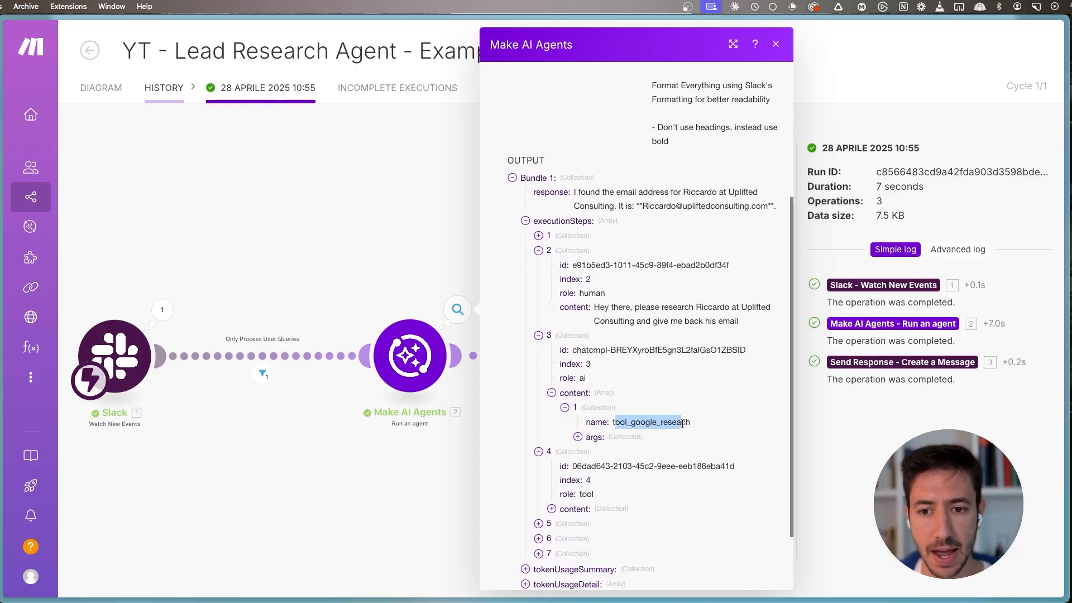
click(638, 445)
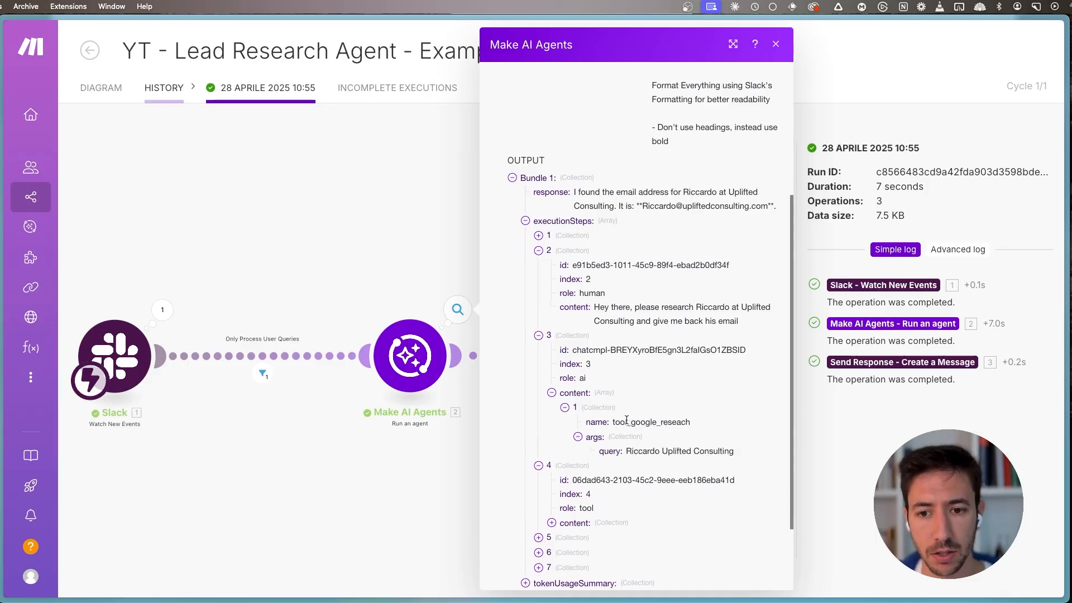
- Expand the content collection of executionStep 4 to examine the first tool call's response fields
scroll(581, 497, down, 1)
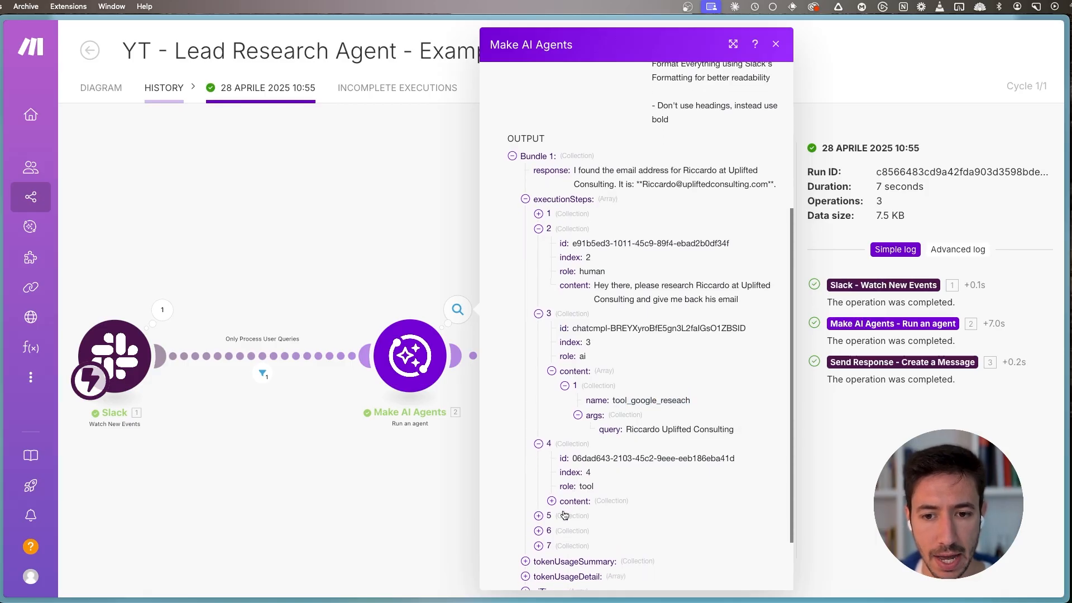
click(564, 503)
scroll(531, 529, down, 5)
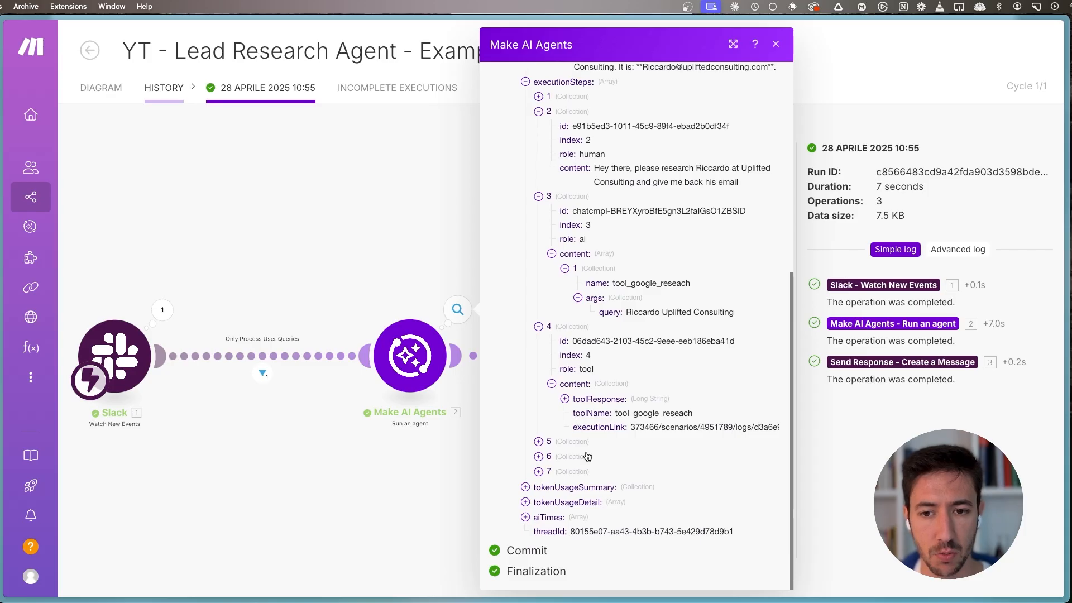
- Expand executionStep 5 and examine the second tool call's name and its linkedIn_url, full_name and website arguments
click(549, 442)
click(578, 499)
click(617, 544)
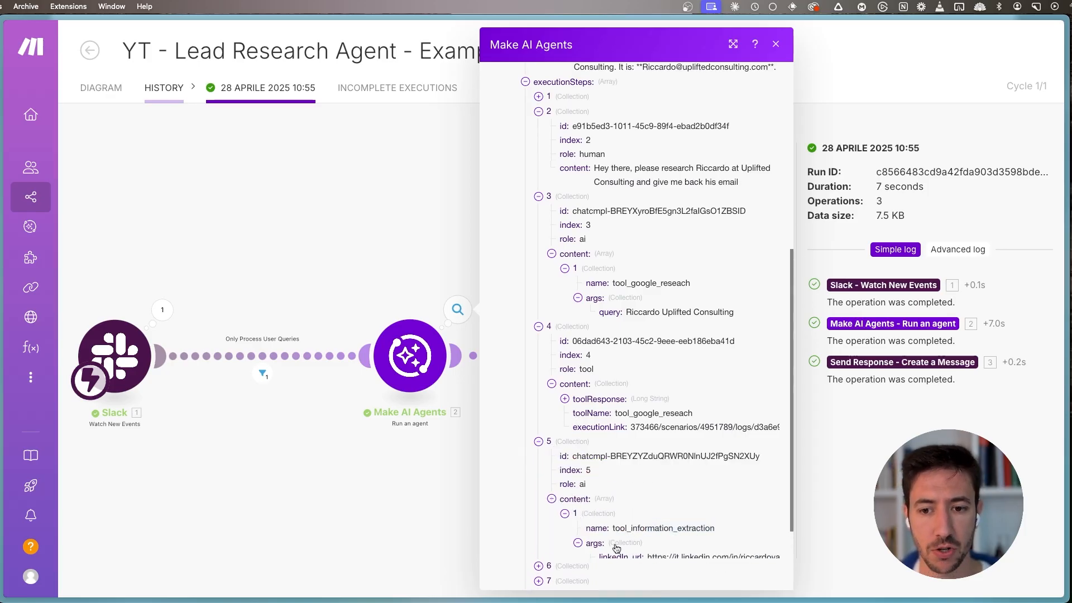
scroll(620, 531, down, 6)
drag(649, 416, 736, 416)
click(662, 427)
drag(653, 442, 734, 445)
drag(642, 429, 665, 445)
click(662, 446)
- Expand executionStep 6 and examine the toolResponse and toolName in its content
click(546, 460)
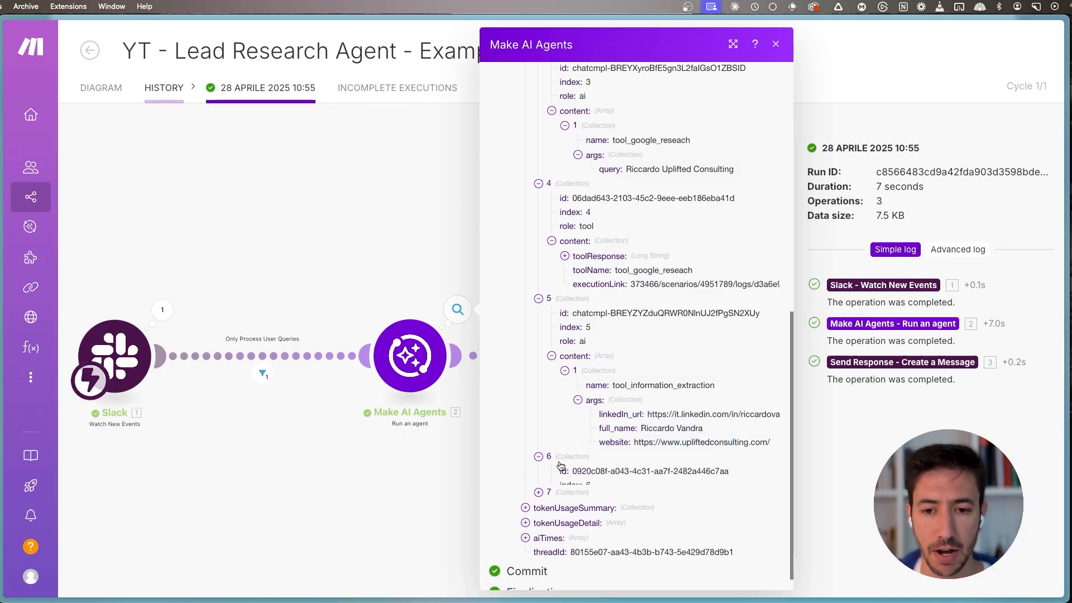
drag(641, 528, 713, 553)
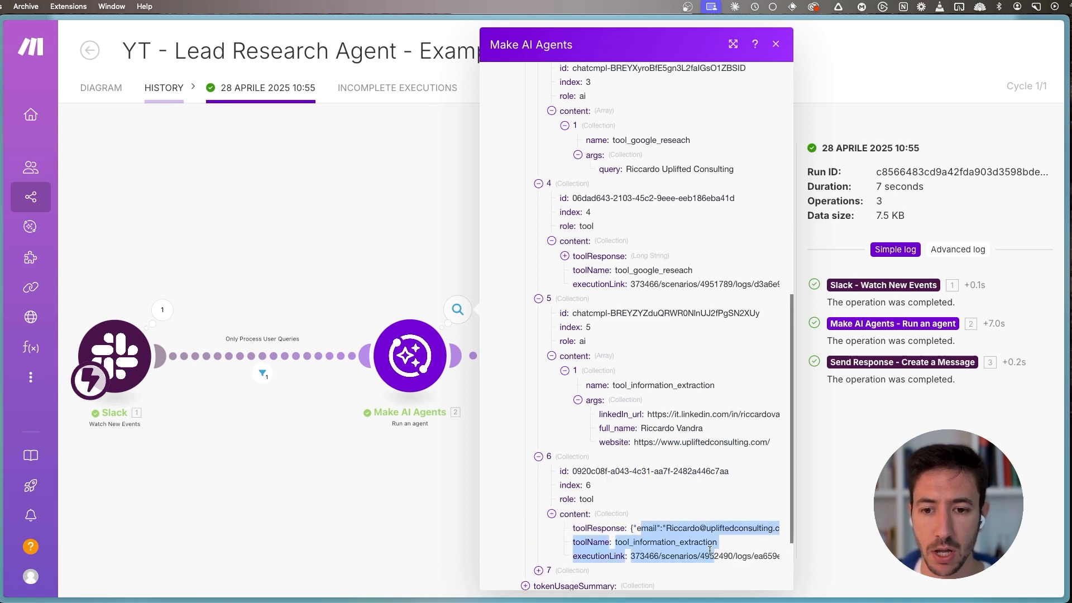
click(642, 544)
drag(642, 543, 706, 543)
click(724, 542)
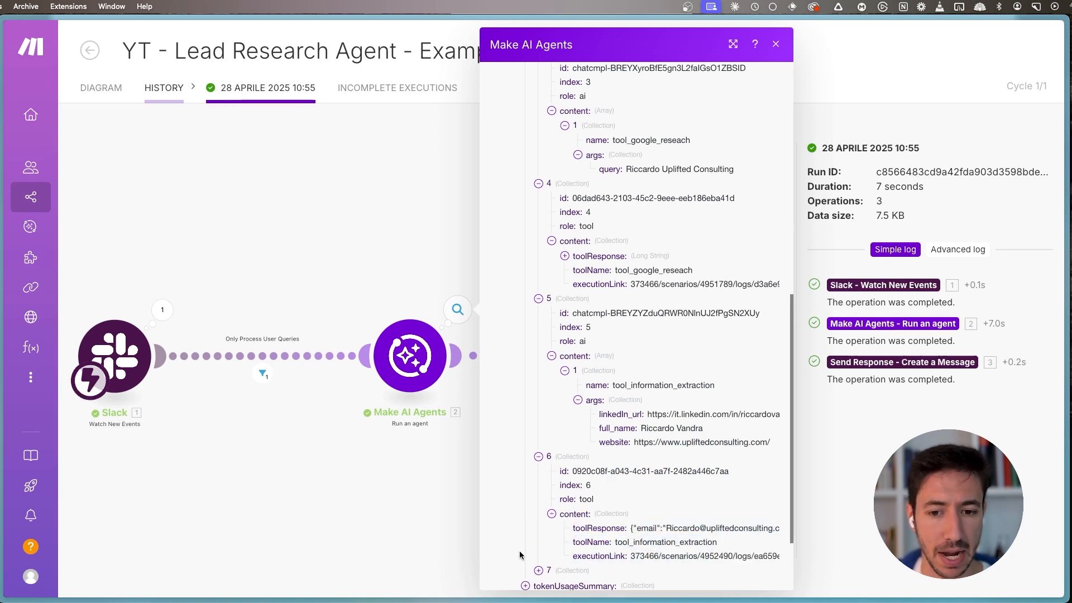
- Expand executionStep 7, read the agent's final answer, then close the run data and show the whole scenario diagram
scroll(519, 555, down, 3)
click(556, 502)
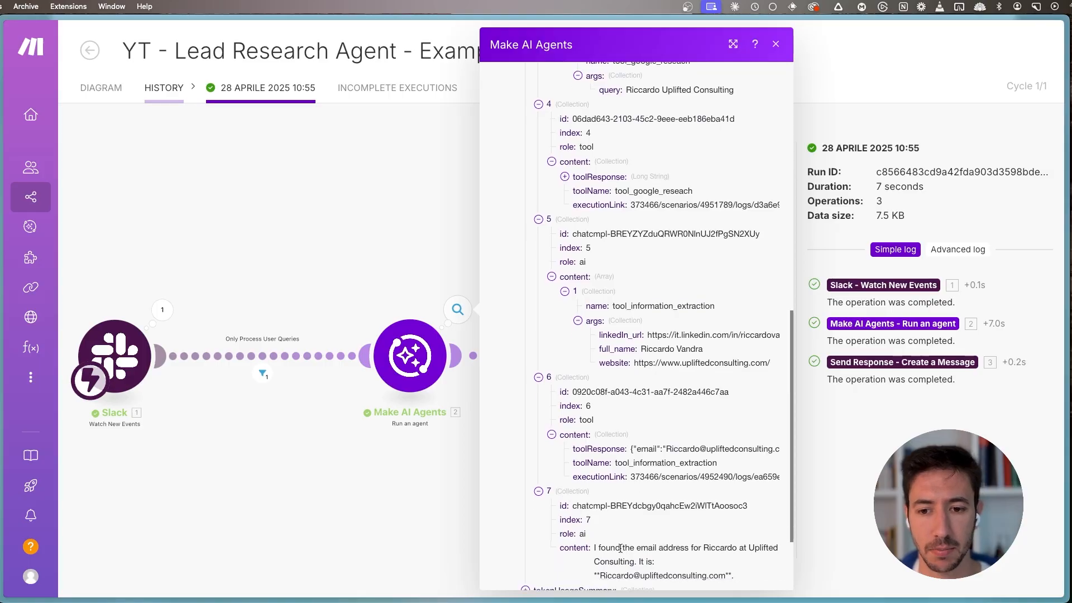
scroll(626, 559, down, 5)
scroll(484, 481, down, 3)
drag(351, 518, 406, 419)
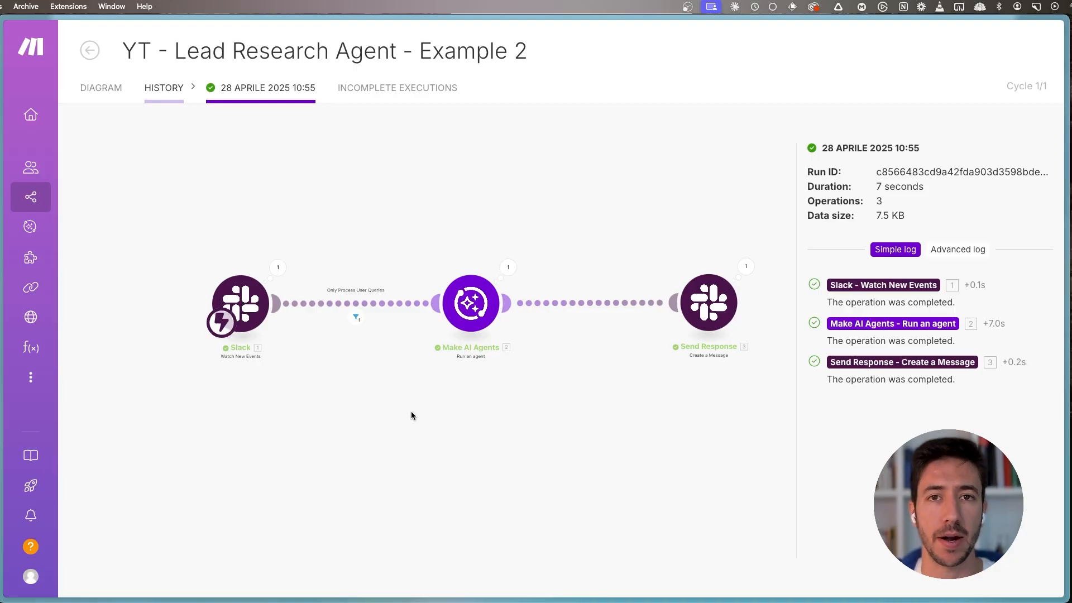
key(super+s)
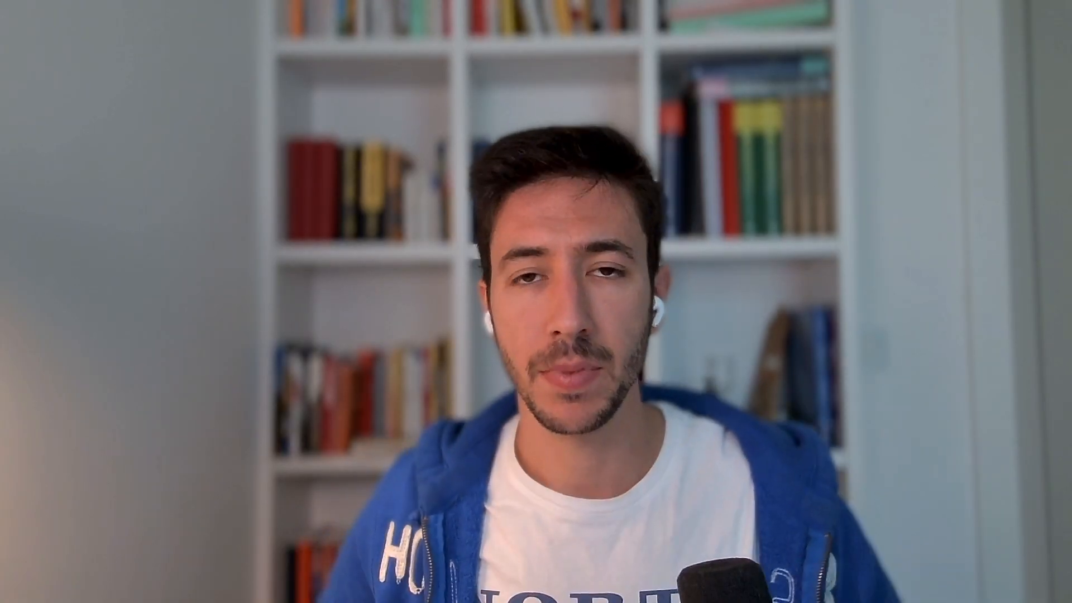